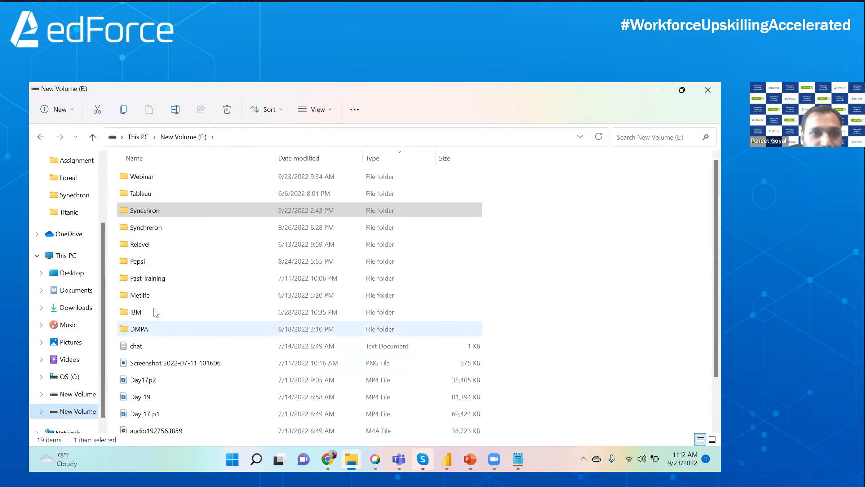
# Open the Sample - Superstore workbook from the Webinar folder in Excel
pyautogui.doubleClick(152, 176)
pyautogui.doubleClick(161, 197)
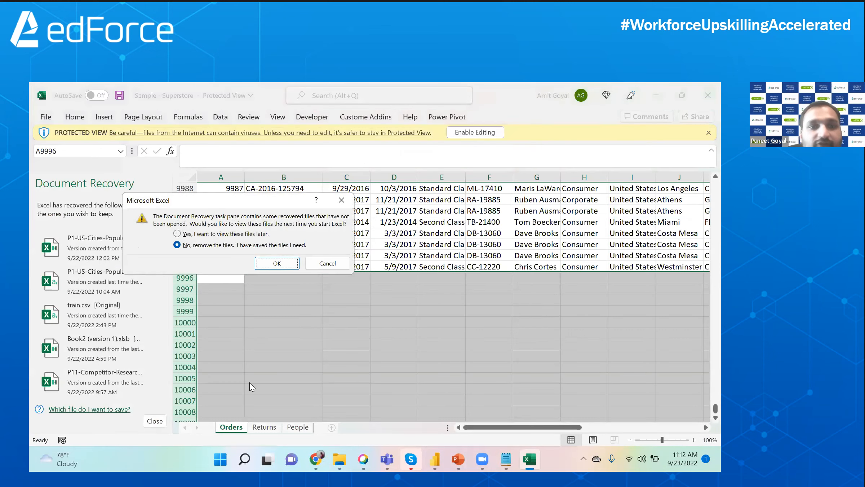
# Dismiss the Document Recovery prompt and move through the Orders table's data range
pyautogui.click(277, 264)
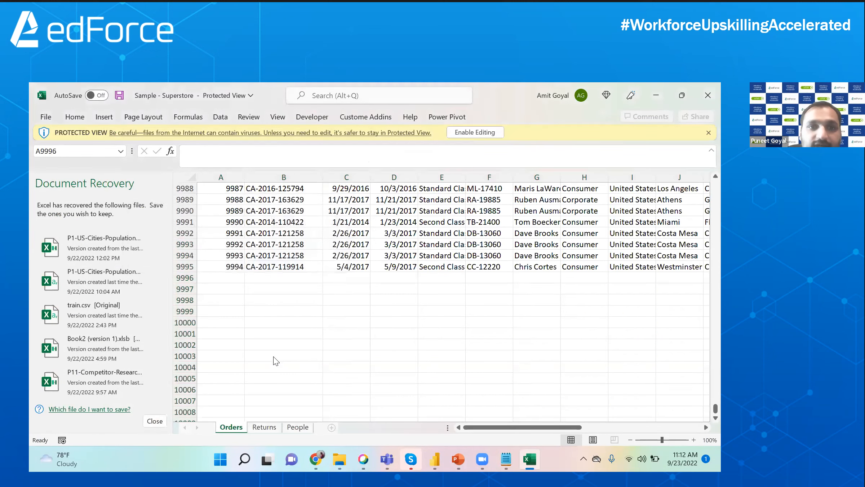
pyautogui.click(273, 357)
pyautogui.hotkey('ctrl', 'Left')
pyautogui.hotkey('ctrl', 'Up')
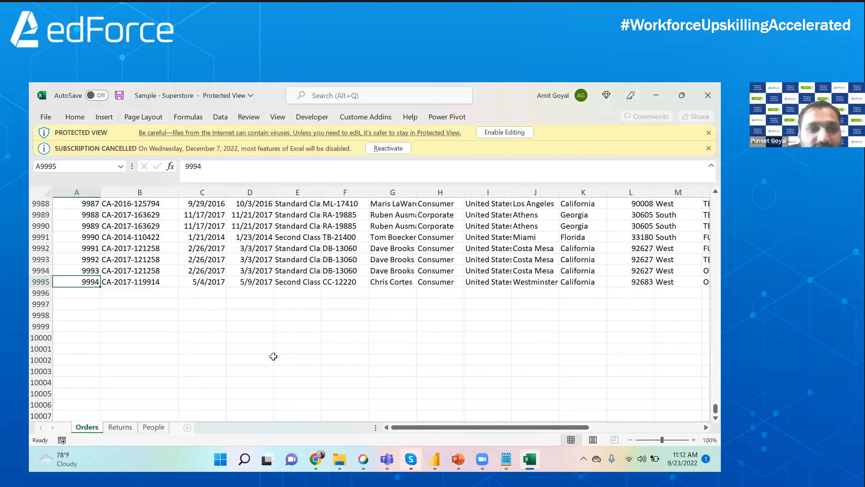
pyautogui.hotkey('ctrl', 'Up')
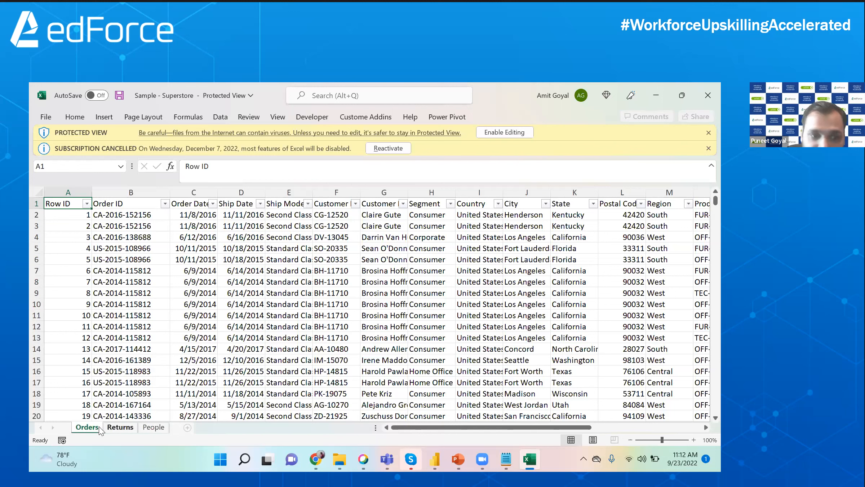
pyautogui.click(113, 428)
pyautogui.click(142, 429)
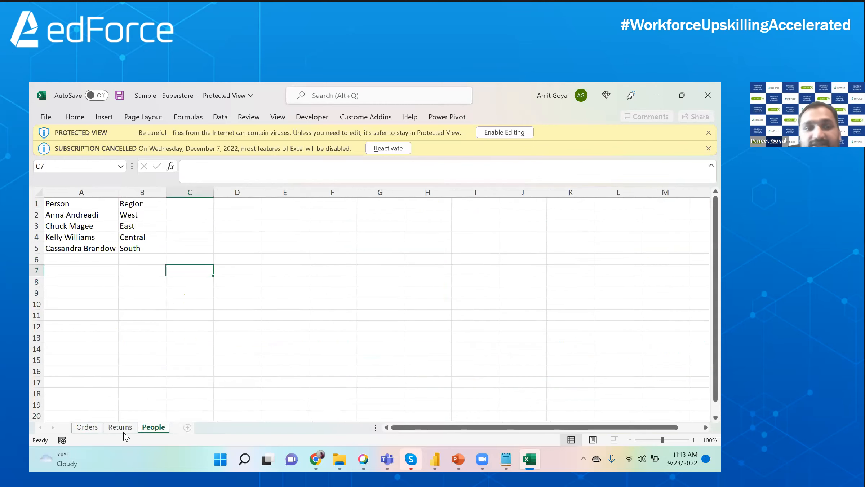
pyautogui.click(90, 429)
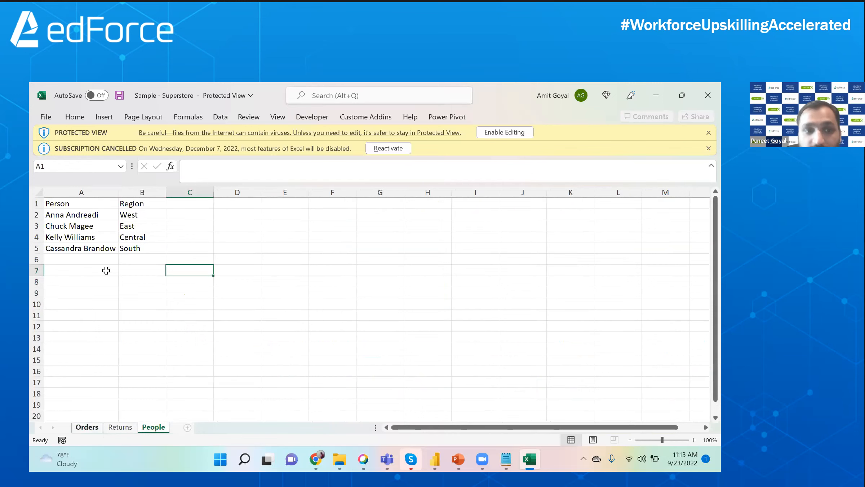
pyautogui.click(107, 245)
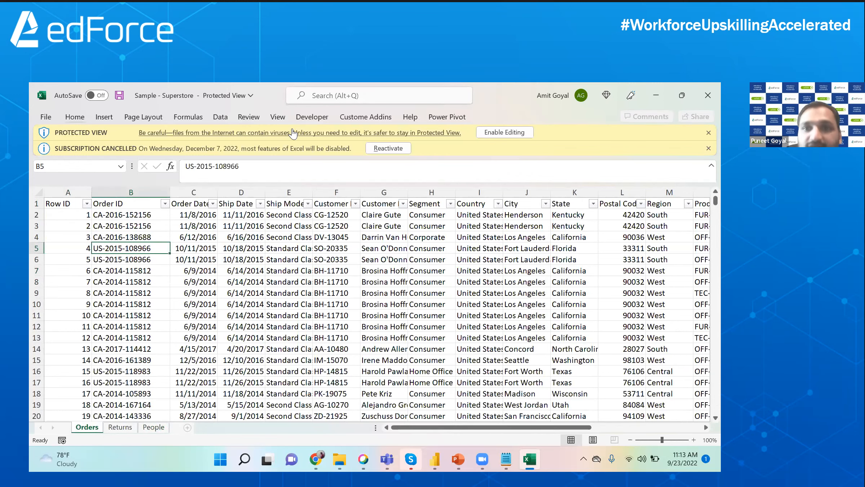
# Enable editing, remove the Orders table filters with Alt+D,F,F, and bring Power BI Desktop forward
pyautogui.click(499, 133)
pyautogui.click(367, 300)
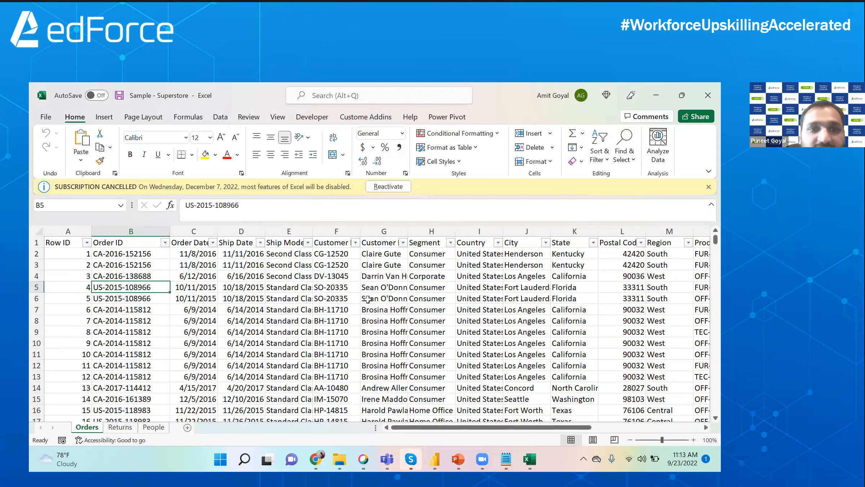
pyautogui.hotkey('alt', 'd')
pyautogui.press('f')
pyautogui.press('f')
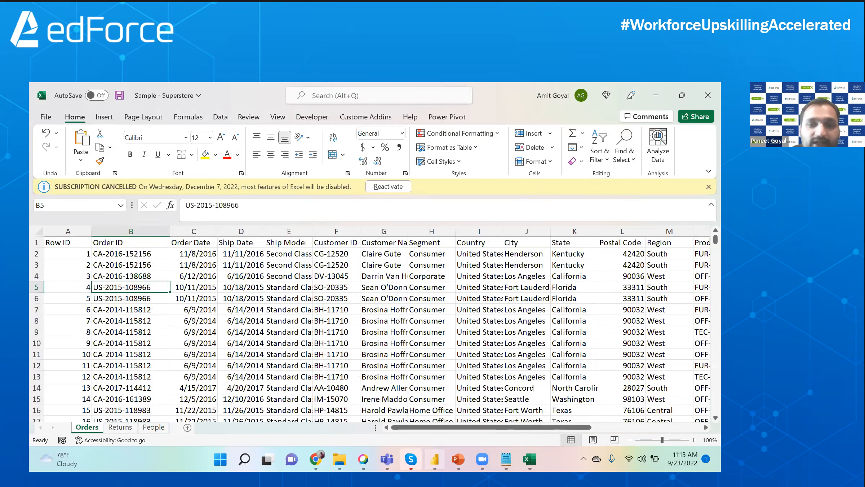
pyautogui.click(435, 459)
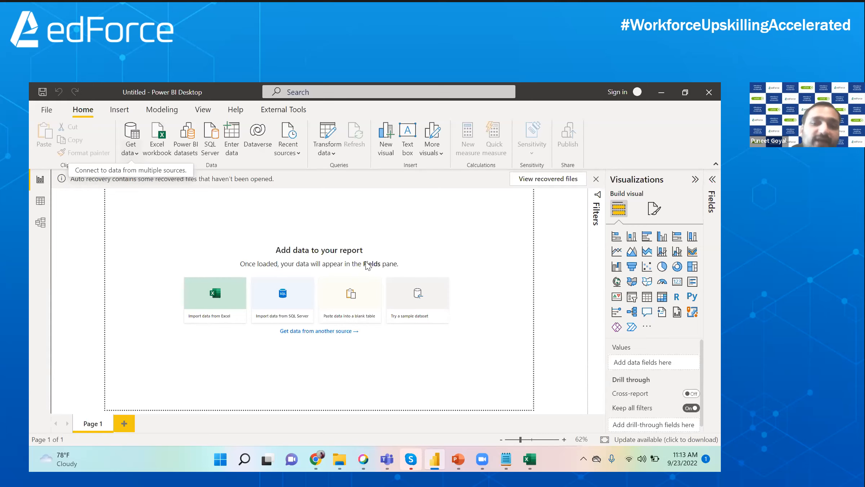
# In Notepad, add 'What is a data source and what is the type of data source.' with File and Servers lines
pyautogui.click(506, 459)
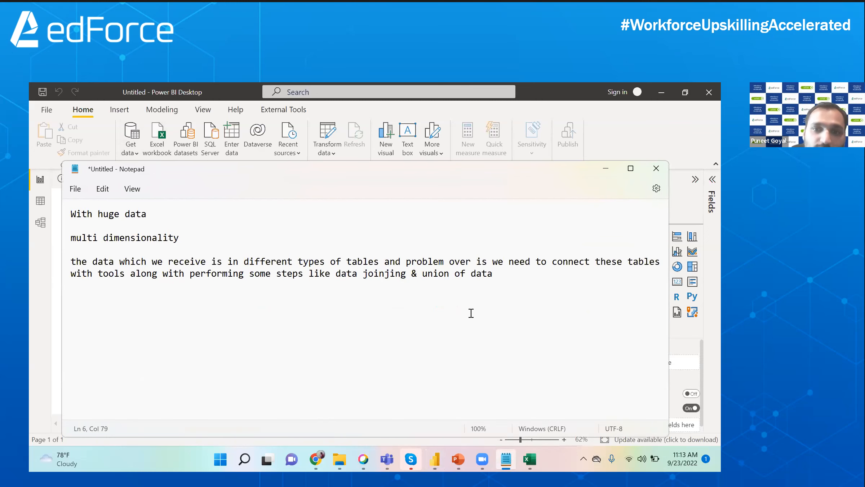
pyautogui.press('Return')
pyautogui.write('W')
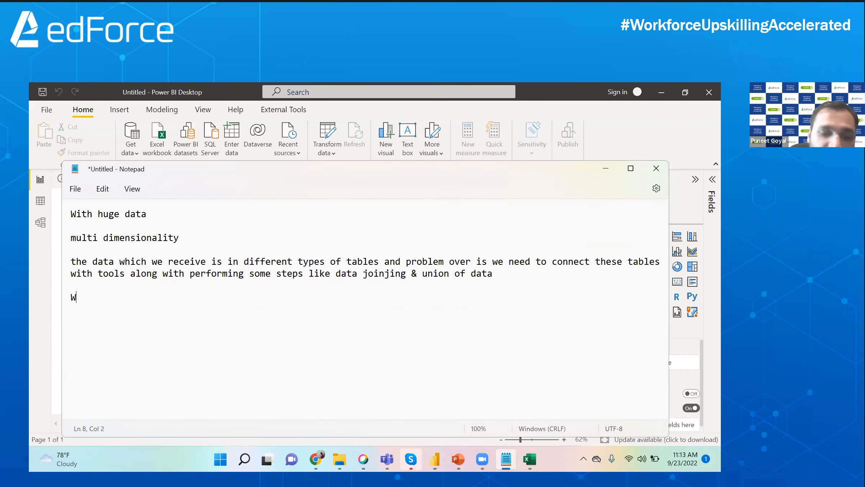
pyautogui.write('hat is a dat')
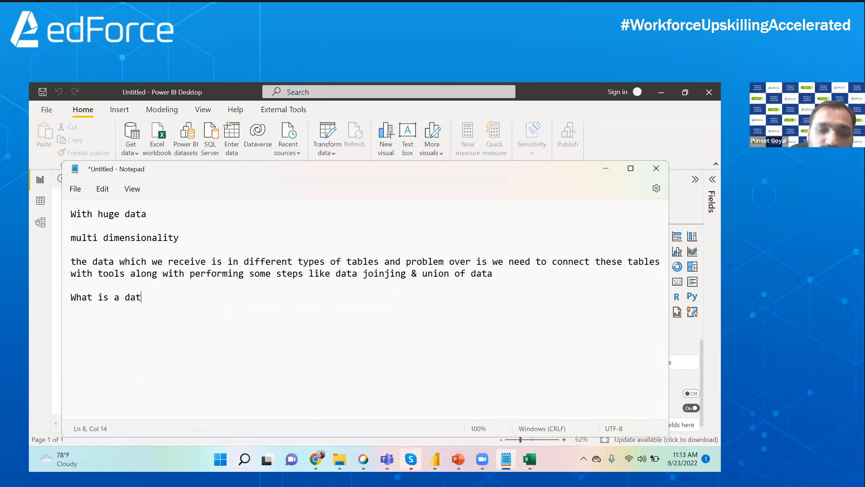
pyautogui.write('a sourc')
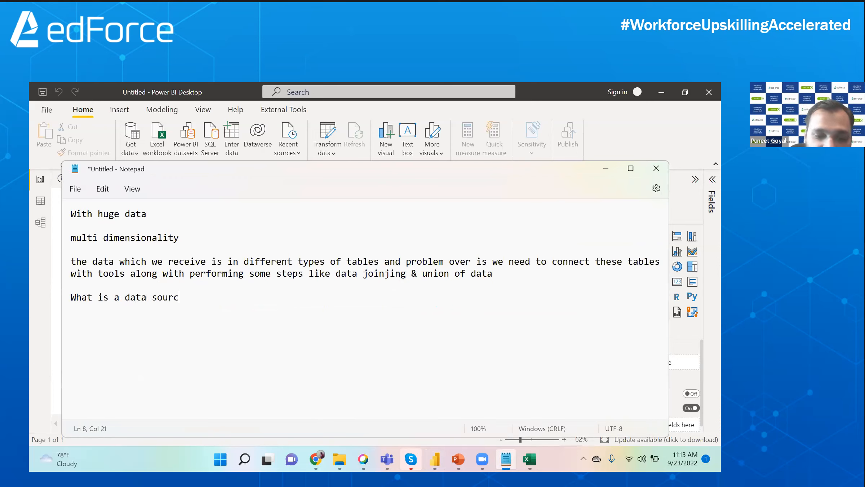
pyautogui.write('e and what is the ty')
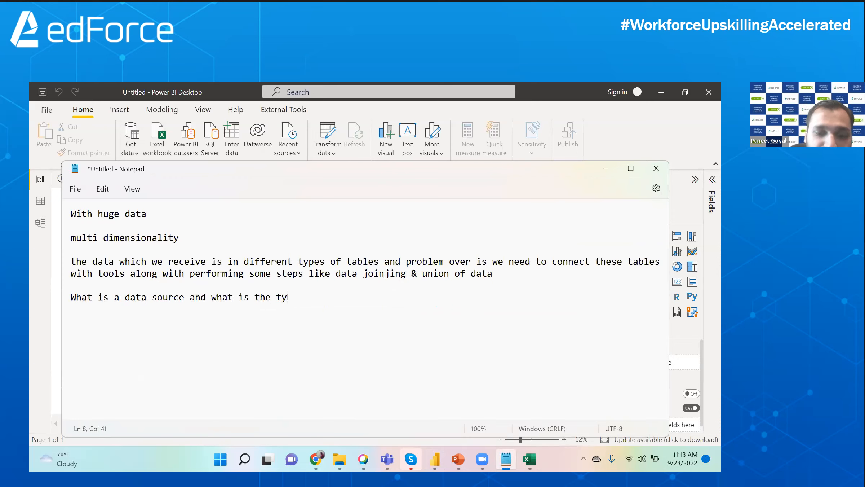
pyautogui.write('pe of data ')
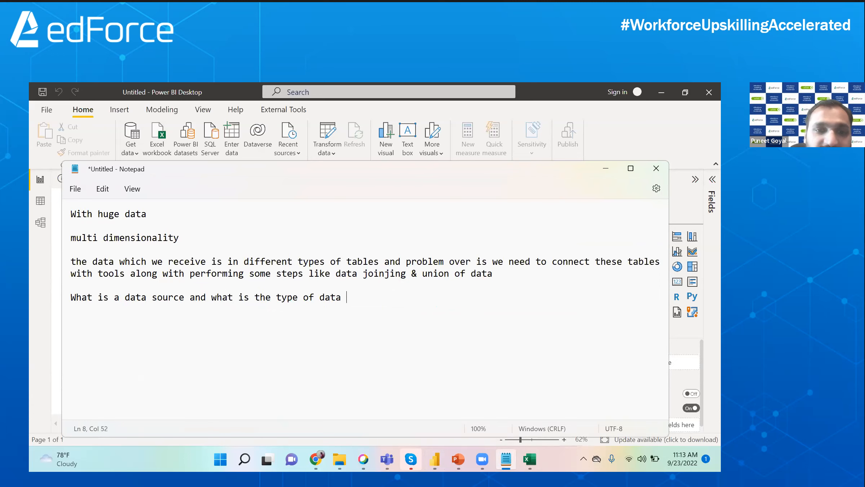
pyautogui.write('source.')
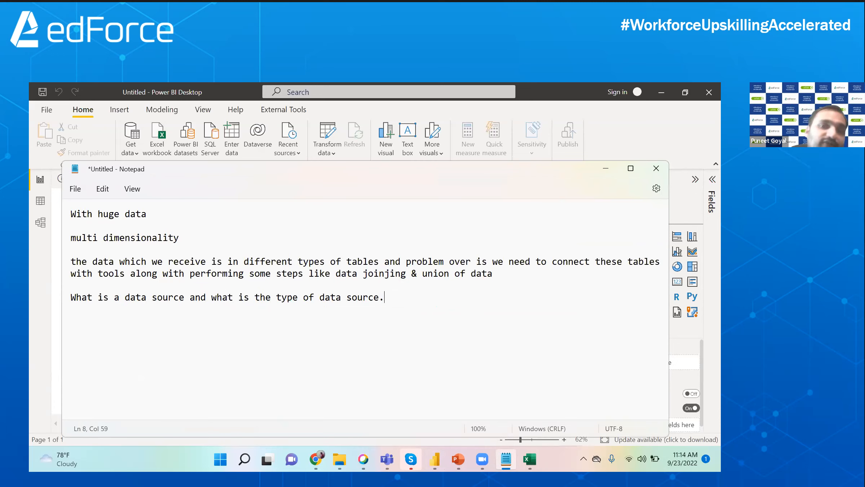
pyautogui.press('Return')
pyautogui.press('Return')
pyautogui.press('Return')
pyautogui.write('File')
pyautogui.press('Return')
pyautogui.press('Return')
pyautogui.write('Se')
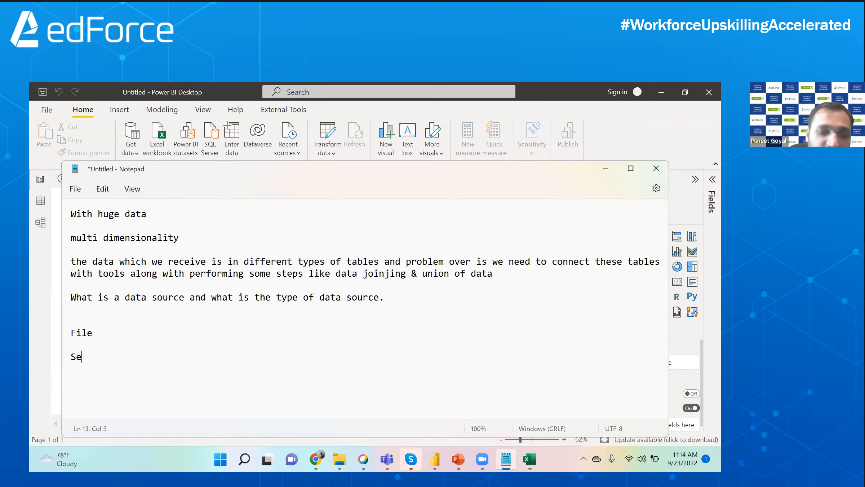
pyautogui.write('rvers')
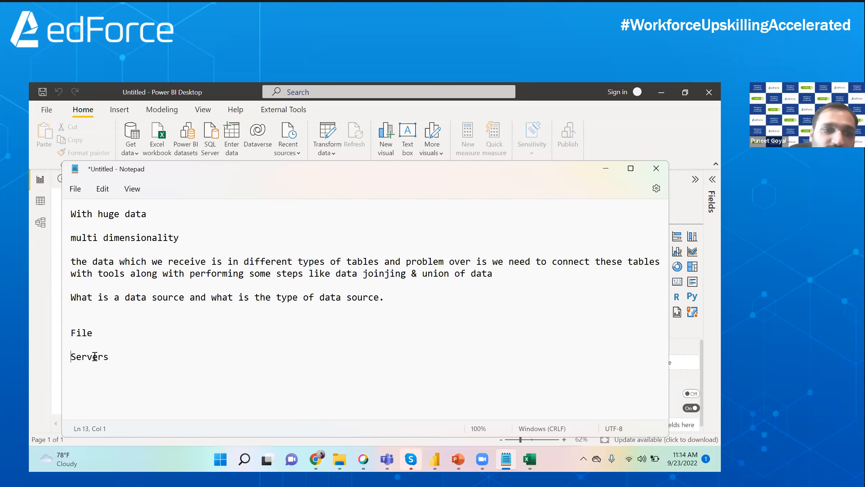
# Extend the File line to read ': Microsoft excel, pdf, doc file, jason file etc'
pyautogui.click(97, 331)
pyautogui.write(': M')
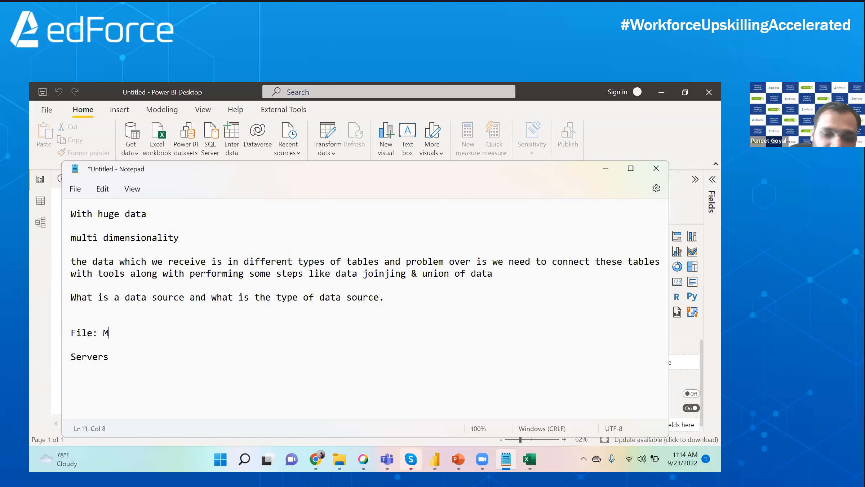
pyautogui.write('icrosoft e')
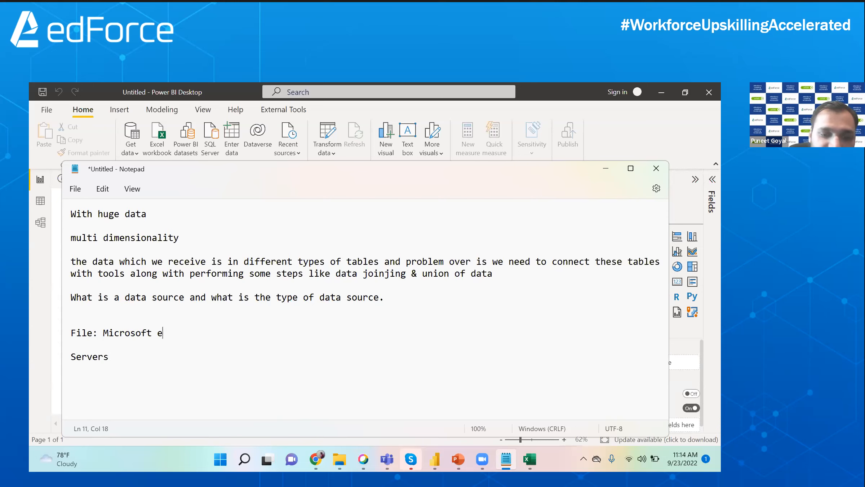
pyautogui.write('xcel, p')
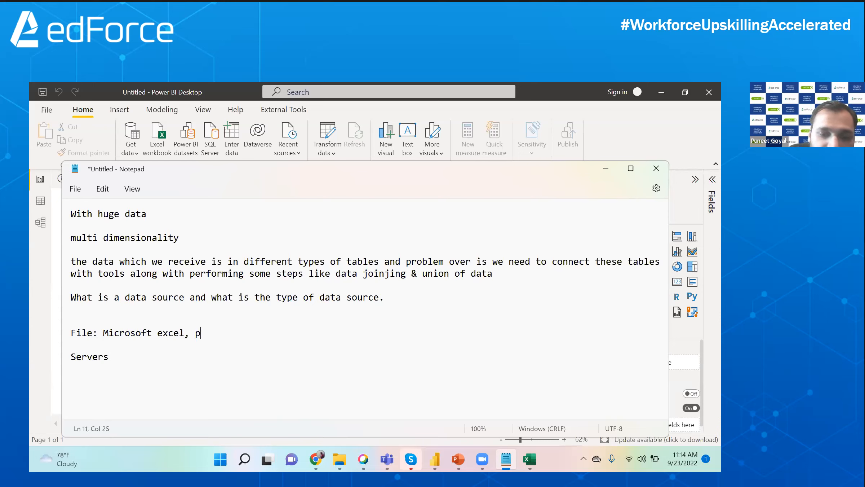
pyautogui.write('df, doc ')
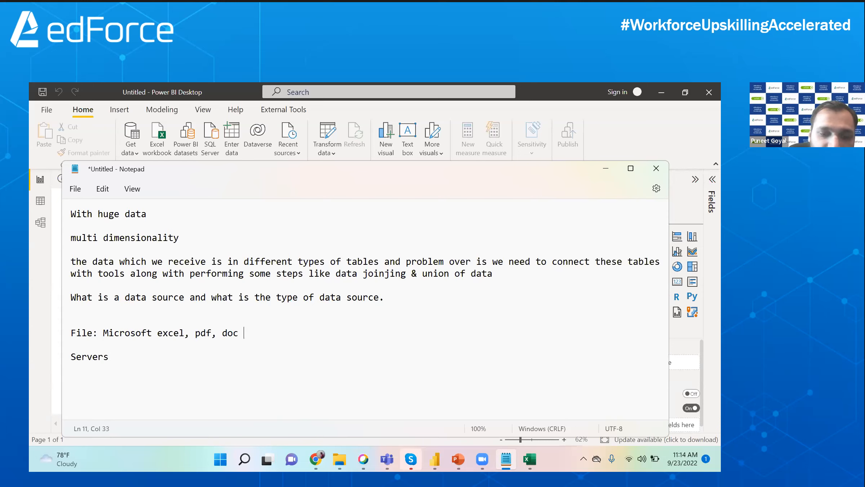
pyautogui.write('file')
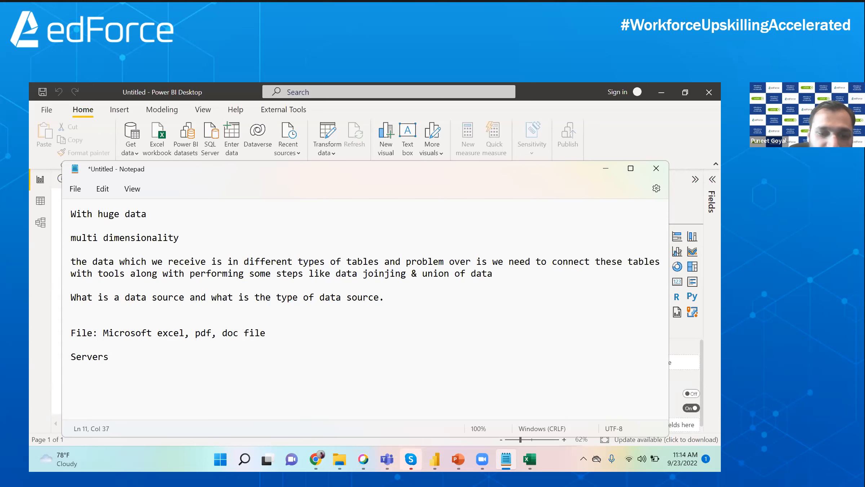
pyautogui.write(', jason file etc')
# Complete the Servers line with 'Dbs, online clouds' and minimize Notepad
pyautogui.click(71, 345)
pyautogui.write('Servers: Da')
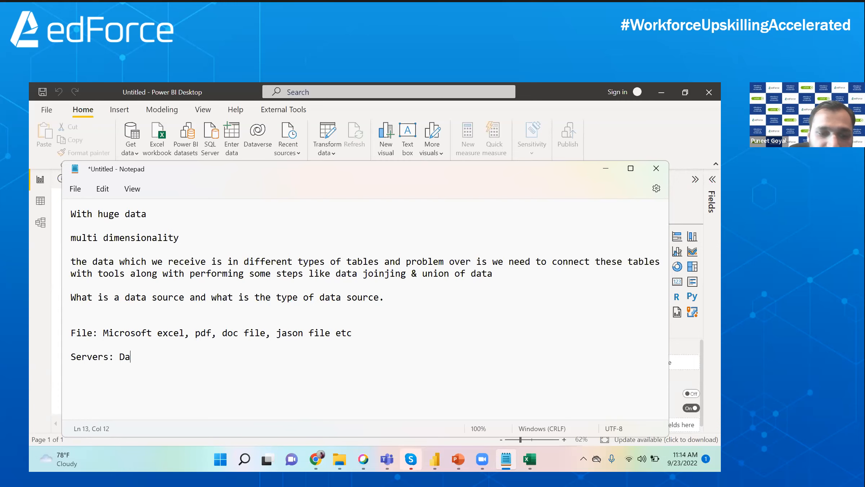
pyautogui.press('BackSpace')
pyautogui.write('bs')
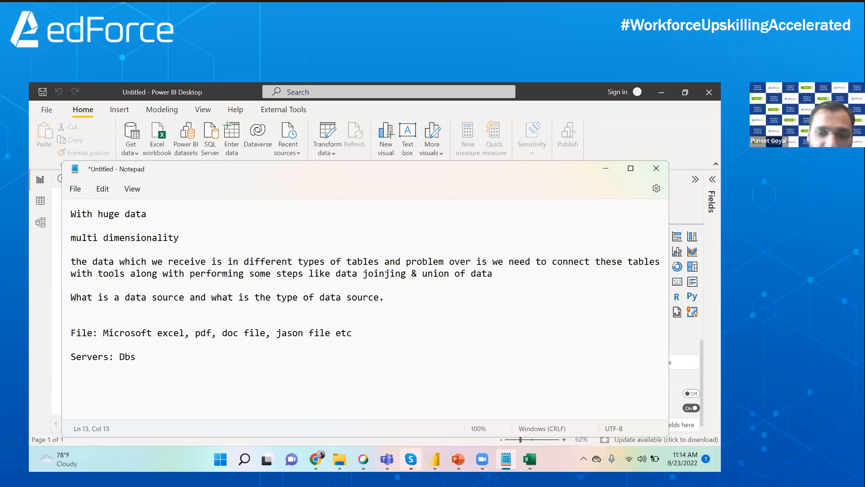
pyautogui.write(', onli')
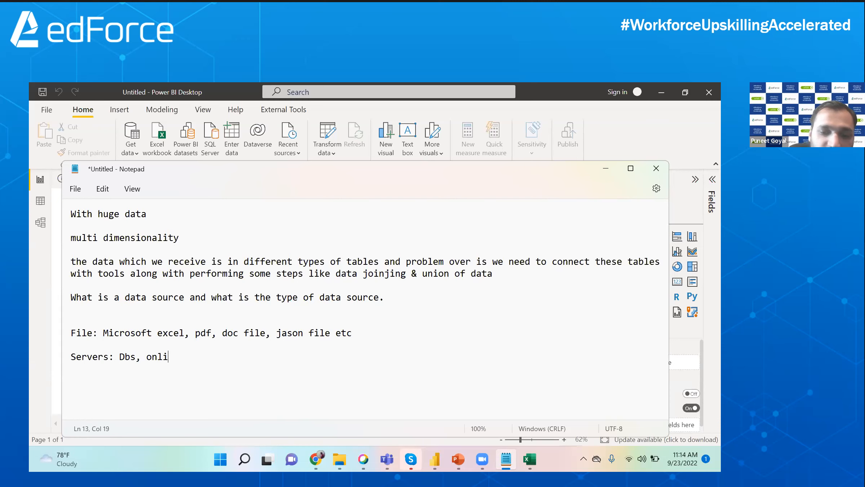
pyautogui.write('ne clouds')
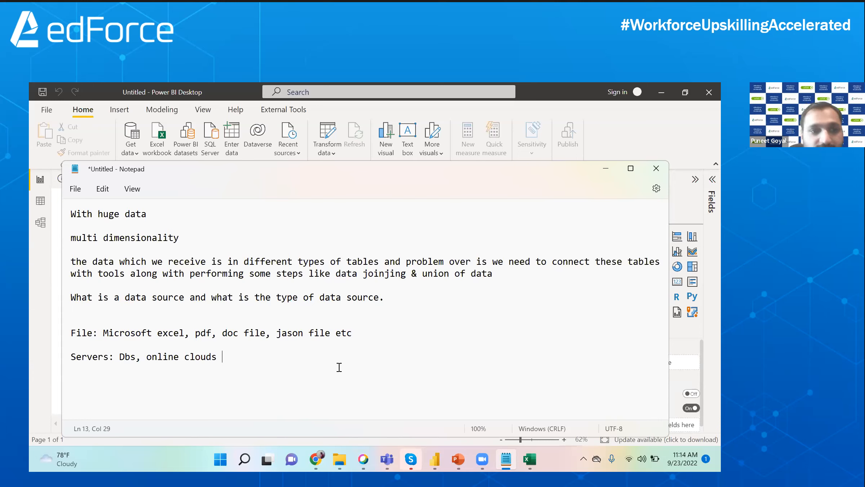
pyautogui.click(604, 169)
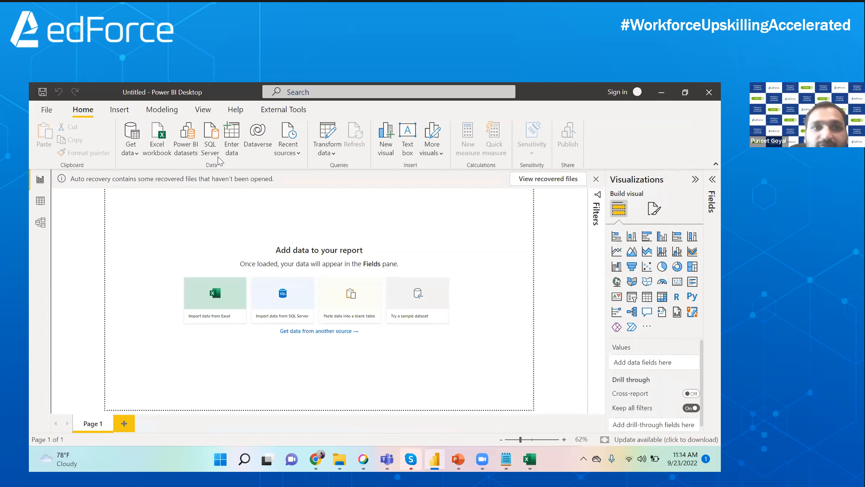
# Connect Power BI to the Excel workbook Sample - Superstore in E:\Webinar
pyautogui.click(132, 153)
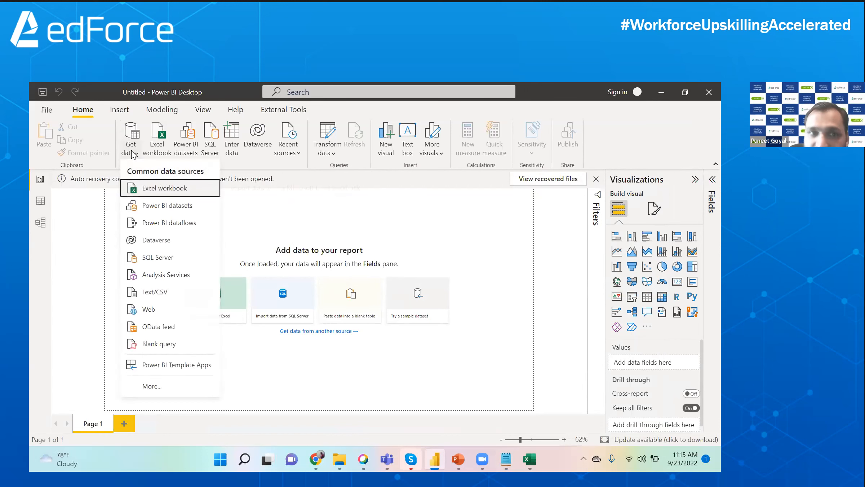
pyautogui.click(160, 189)
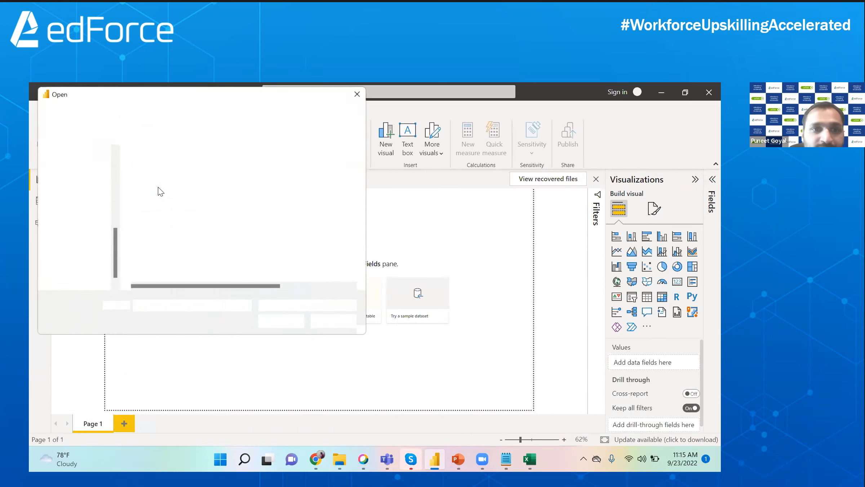
pyautogui.moveTo(113, 252); pyautogui.dragTo(113, 170)
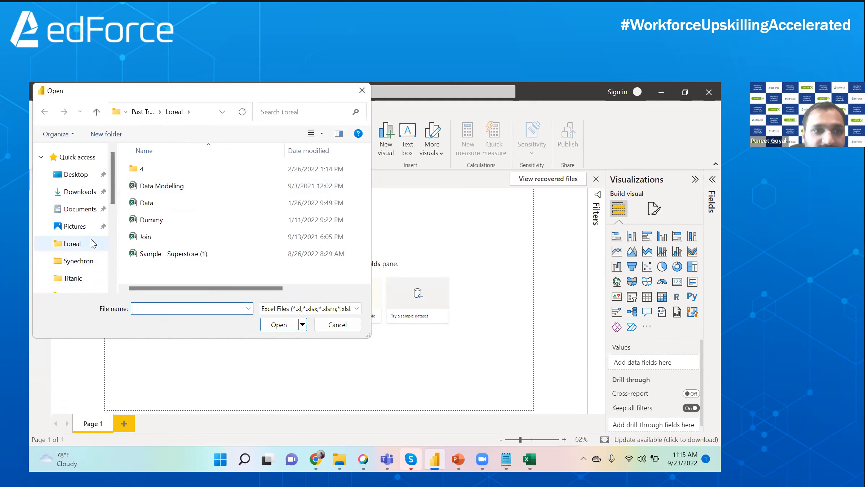
pyautogui.click(78, 261)
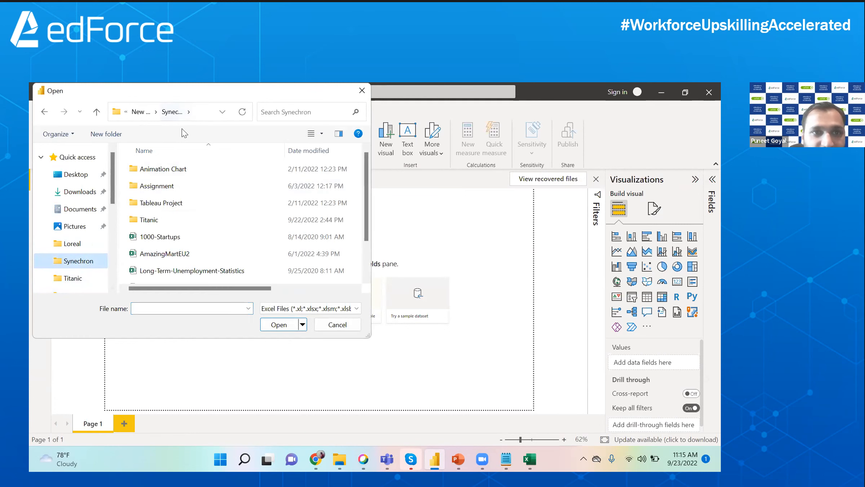
pyautogui.hotkey('alt', 'Left')
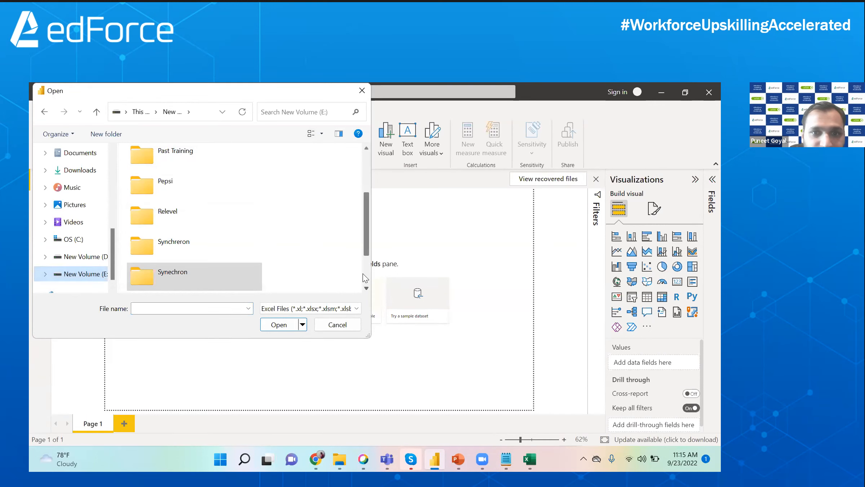
pyautogui.scroll(-2, 363, 273)
pyautogui.doubleClick(185, 279)
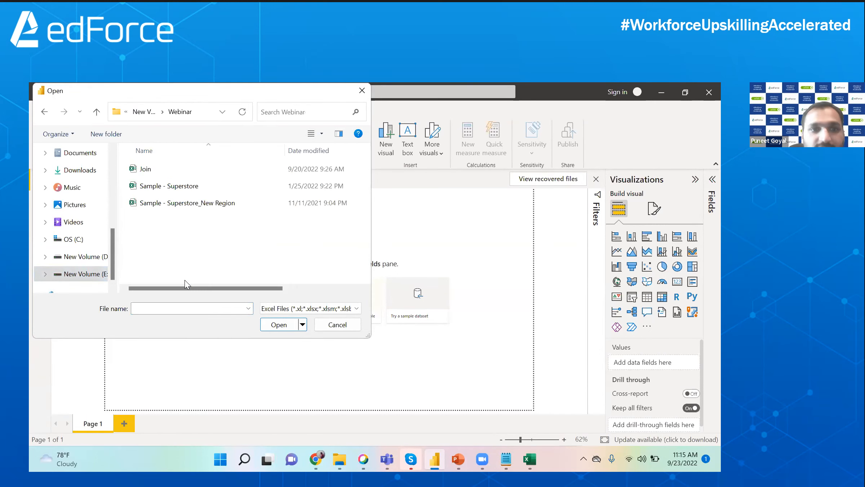
pyautogui.doubleClick(185, 186)
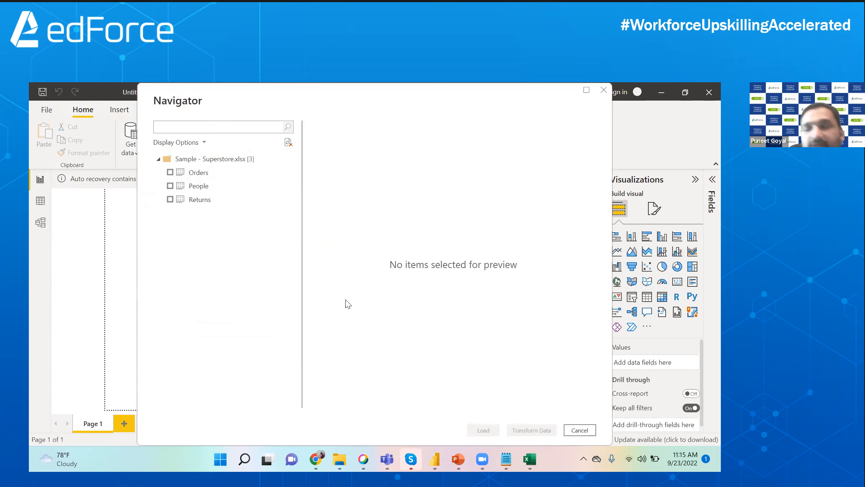
# Preview and tick the Orders sheet in Navigator, then load its 9,994 rows
pyautogui.click(191, 173)
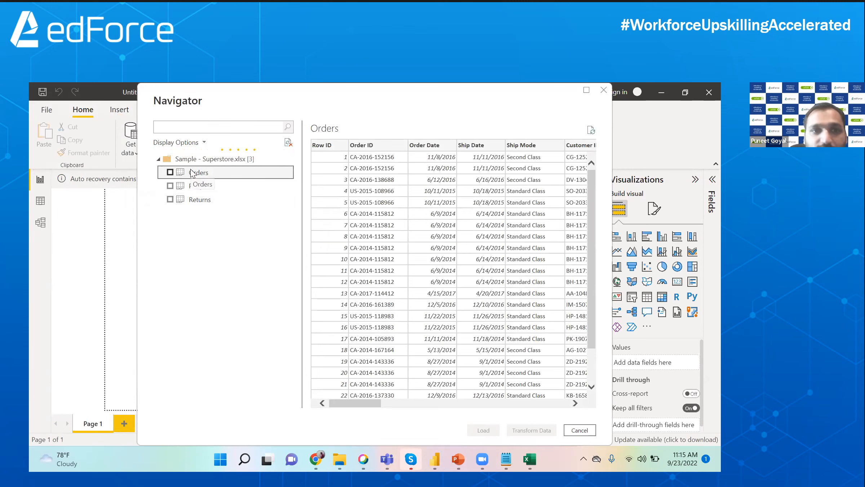
pyautogui.click(170, 172)
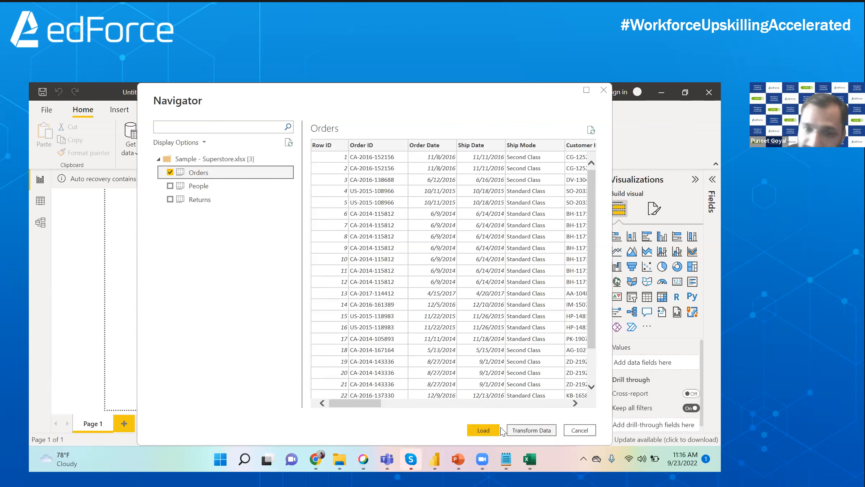
pyautogui.click(482, 430)
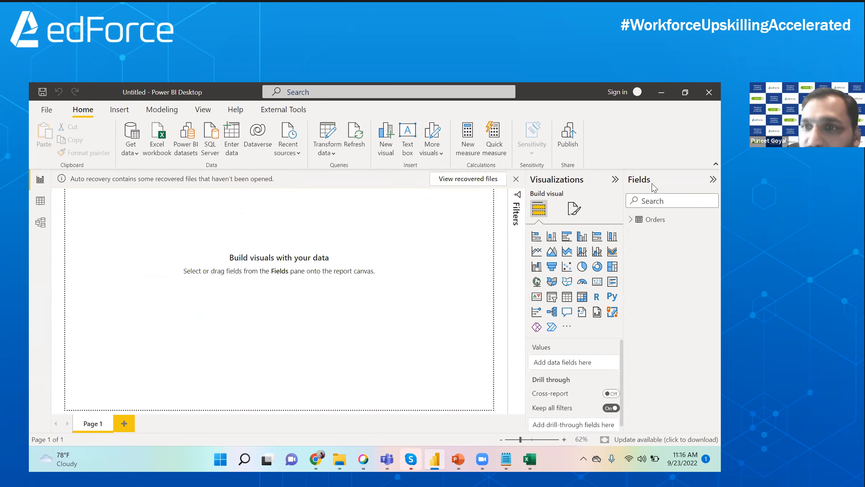
# Expand the Orders table in the Fields pane and circle the Transform data button in red
pyautogui.click(631, 220)
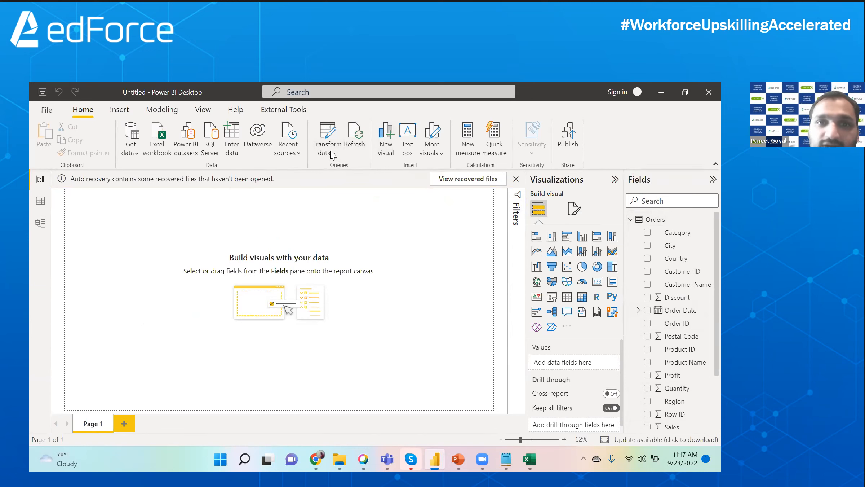
pyautogui.moveTo(290, 180)
pyautogui.mouseDown()
pyautogui.moveTo(353, 219)
pyautogui.moveTo(359, 122)
pyautogui.moveTo(307, 120)
pyautogui.moveTo(293, 175)
pyautogui.mouseUp()
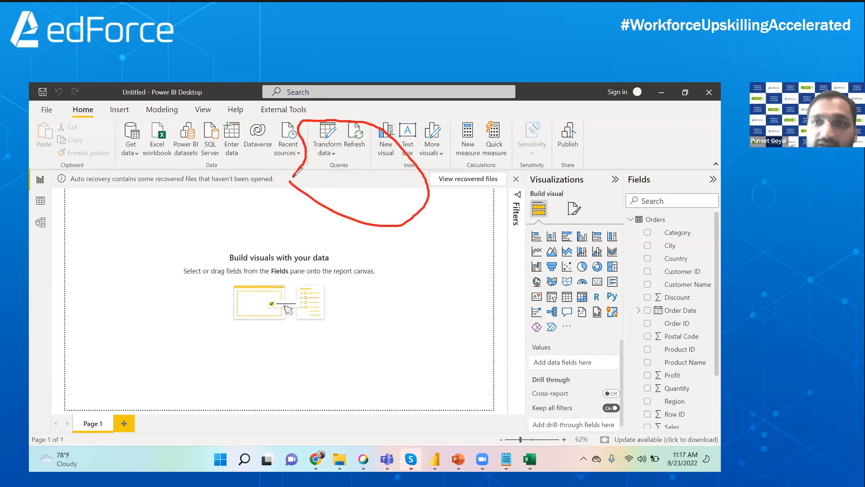
# Open the Orders query in Power Query Editor through Transform data
pyautogui.click(329, 153)
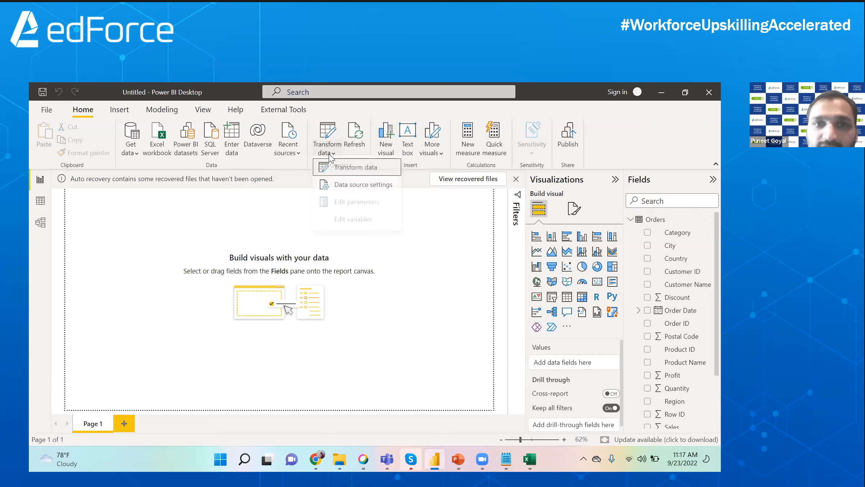
pyautogui.click(344, 174)
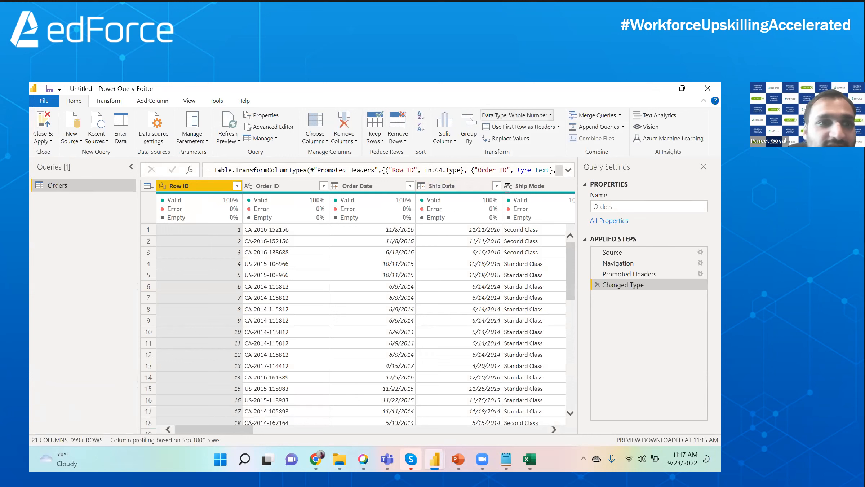
pyautogui.click(53, 125)
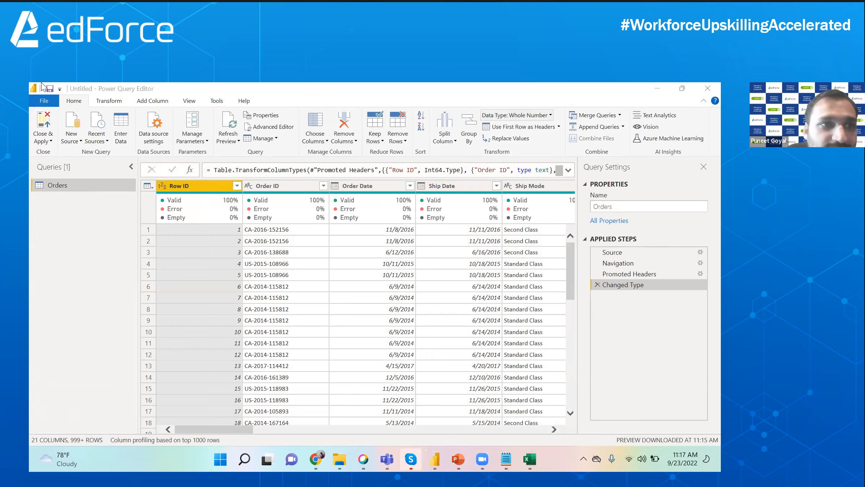
pyautogui.moveTo(32, 104)
pyautogui.mouseDown()
pyautogui.moveTo(54, 146)
pyautogui.moveTo(131, 163)
pyautogui.moveTo(361, 146)
pyautogui.moveTo(505, 178)
pyautogui.moveTo(591, 159)
pyautogui.moveTo(126, 124)
pyautogui.moveTo(75, 106)
pyautogui.mouseUp()
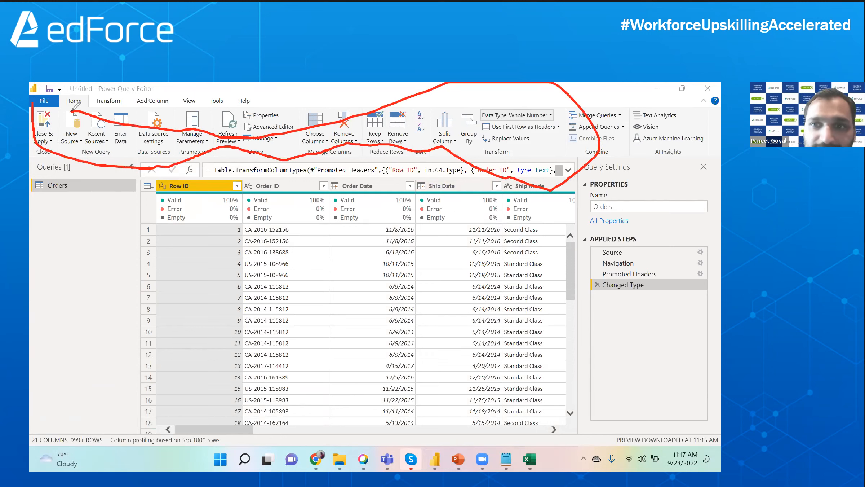
pyautogui.hotkey('ctrl', 'z')
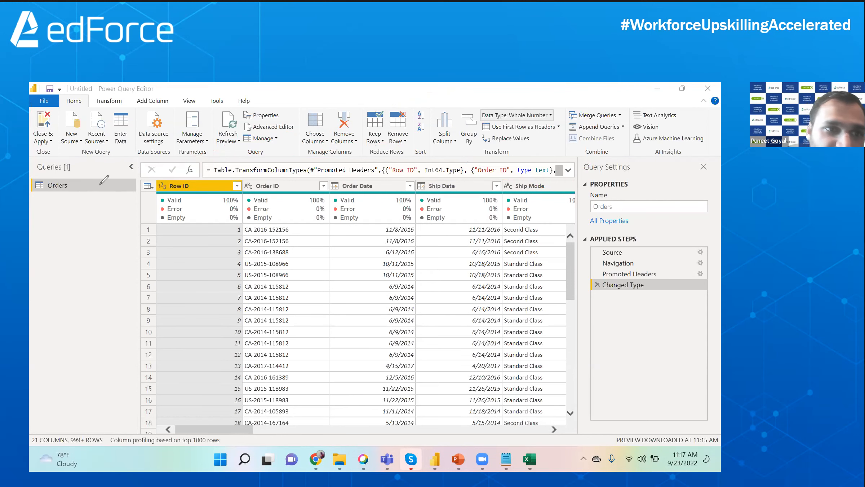
pyautogui.moveTo(102, 192)
pyautogui.mouseDown()
pyautogui.moveTo(83, 214)
pyautogui.moveTo(85, 231)
pyautogui.moveTo(100, 225)
pyautogui.mouseUp()
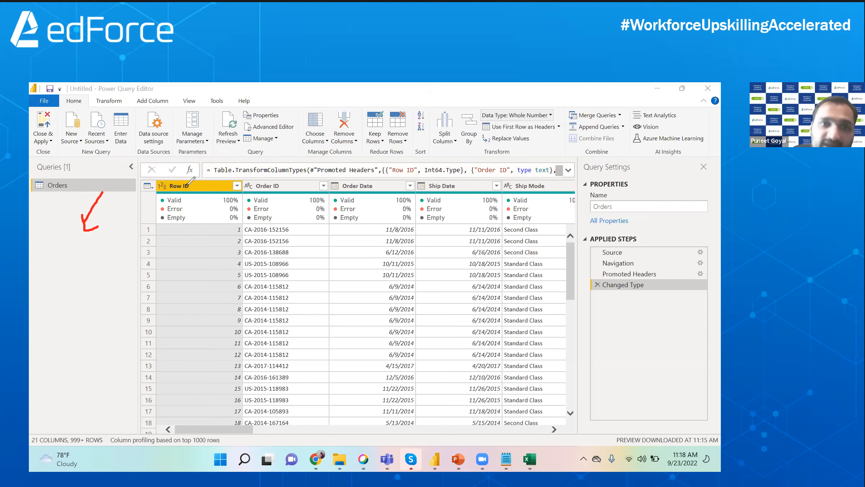
pyautogui.moveTo(204, 225); pyautogui.dragTo(240, 229)
pyautogui.moveTo(306, 223)
pyautogui.mouseDown()
pyautogui.moveTo(382, 218)
pyautogui.moveTo(522, 234)
pyautogui.moveTo(562, 326)
pyautogui.moveTo(467, 375)
pyautogui.moveTo(236, 307)
pyautogui.moveTo(212, 285)
pyautogui.moveTo(208, 224)
pyautogui.mouseUp()
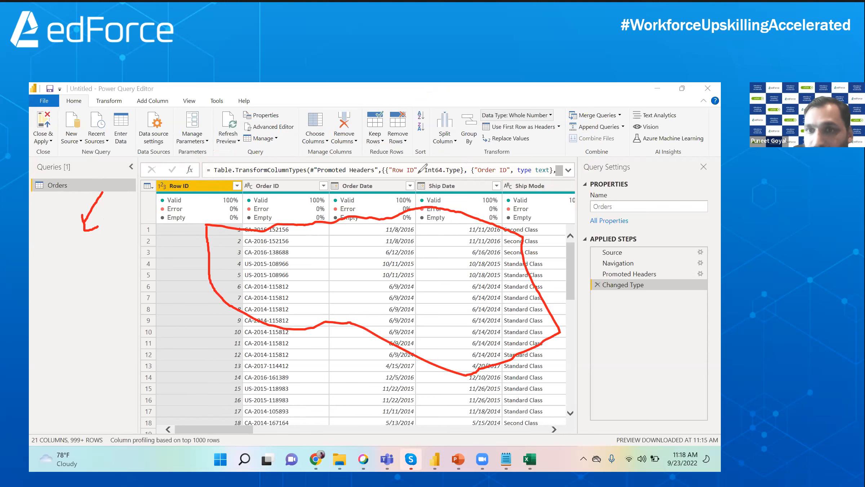
pyautogui.press('e')
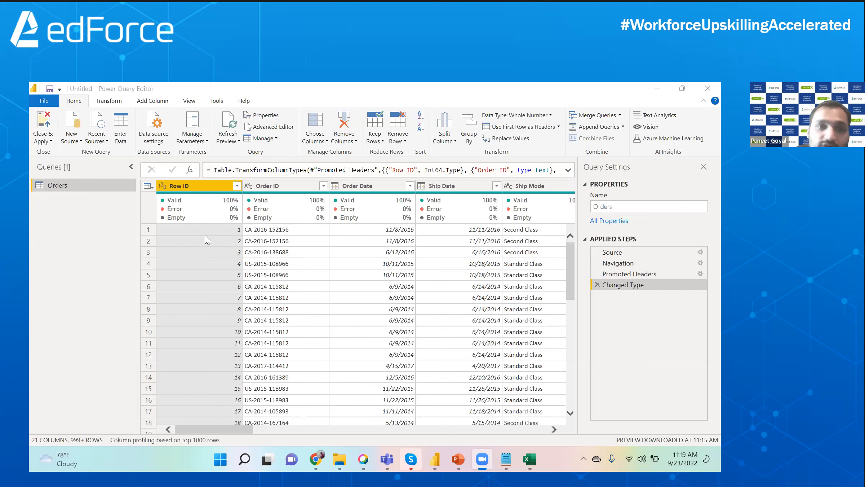
# Inspect the Source step's workbook file path and the Navigation step's settings, cancelling both unchanged
pyautogui.click(625, 255)
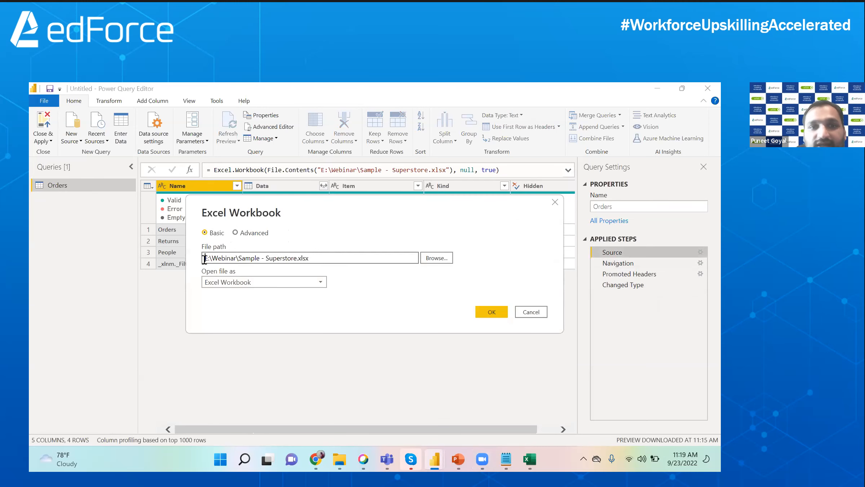
pyautogui.moveTo(204, 259); pyautogui.dragTo(310, 265)
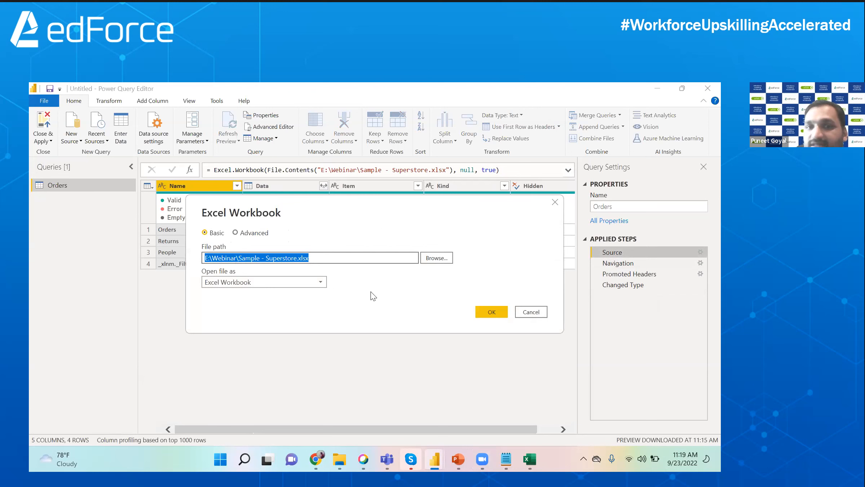
pyautogui.click(528, 311)
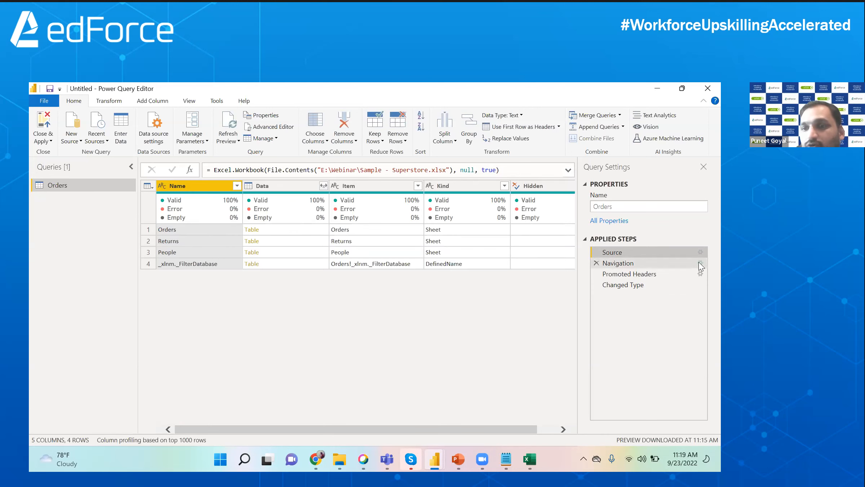
pyautogui.click(699, 262)
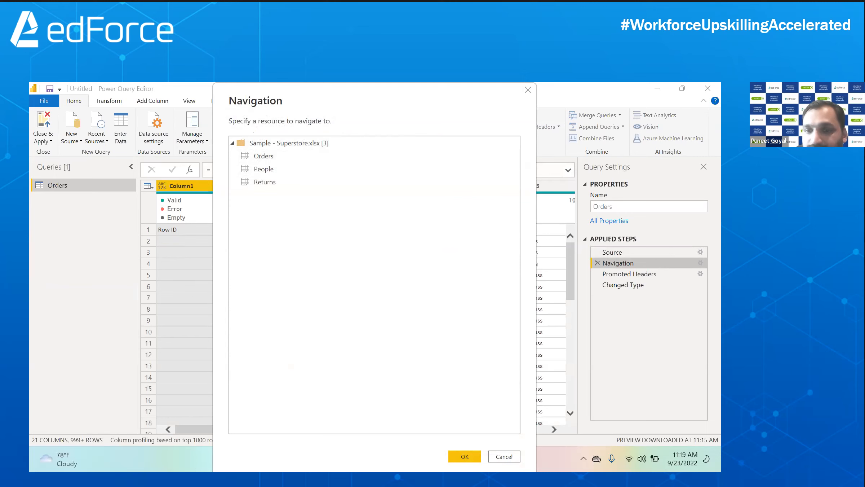
pyautogui.click(514, 456)
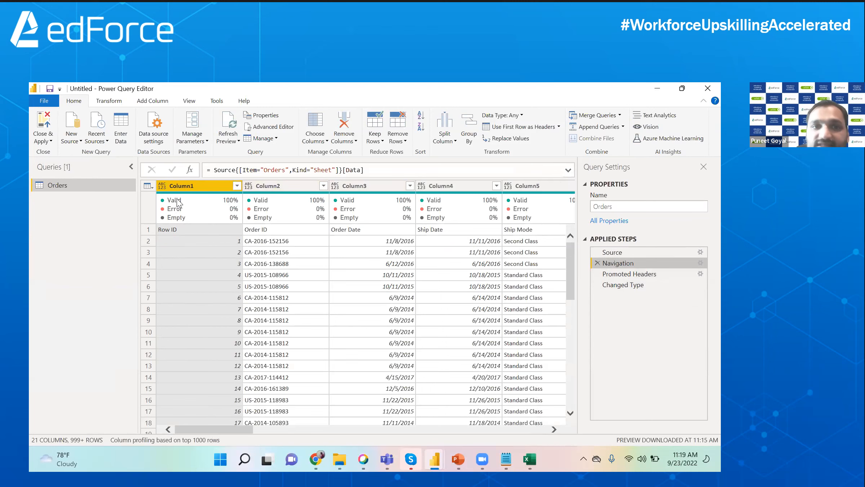
pyautogui.moveTo(179, 203)
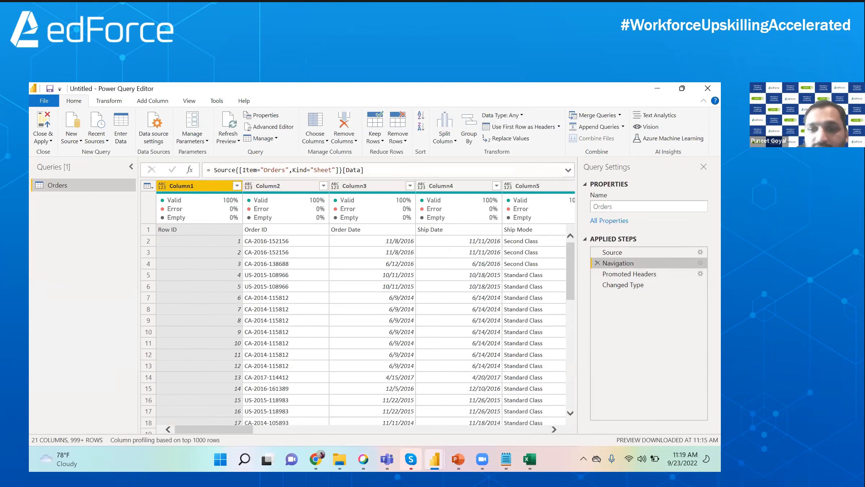
# Switch to Excel and select the Row ID (A1) and Order ID (B1) header cells
pyautogui.hotkey('alt', 'Tab')
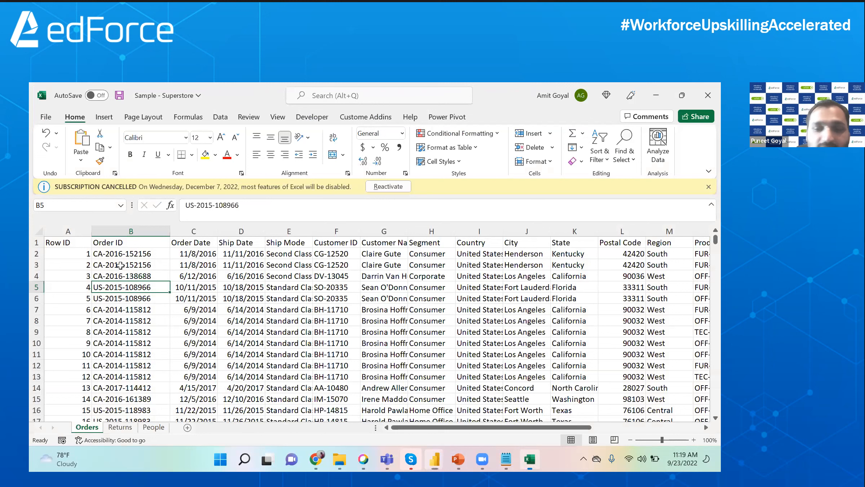
pyautogui.hotkey('ctrl', 'Up')
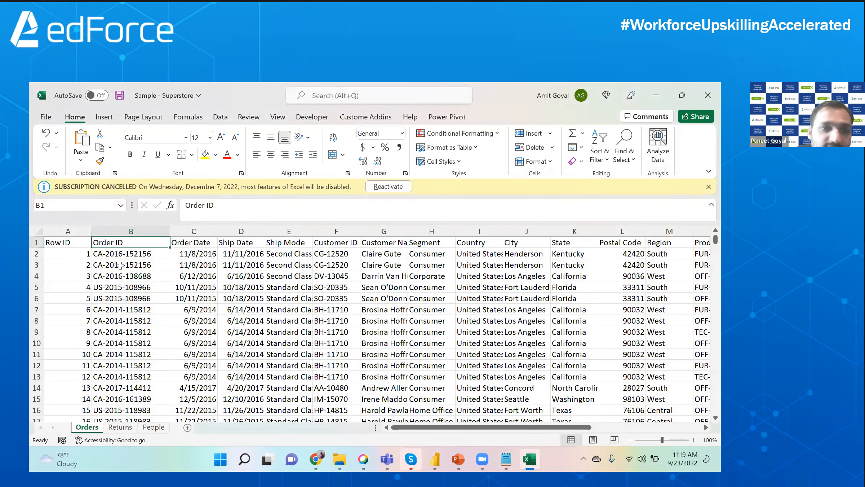
pyautogui.click(58, 242)
pyautogui.click(113, 242)
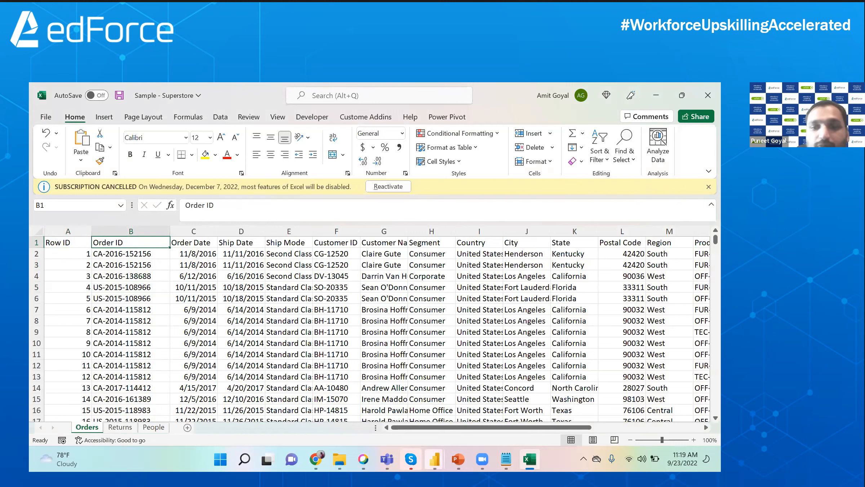
# Back in Power Query Editor, compare the Promoted Headers and Changed Type steps, ending on Changed Type
pyautogui.moveTo(441, 450)
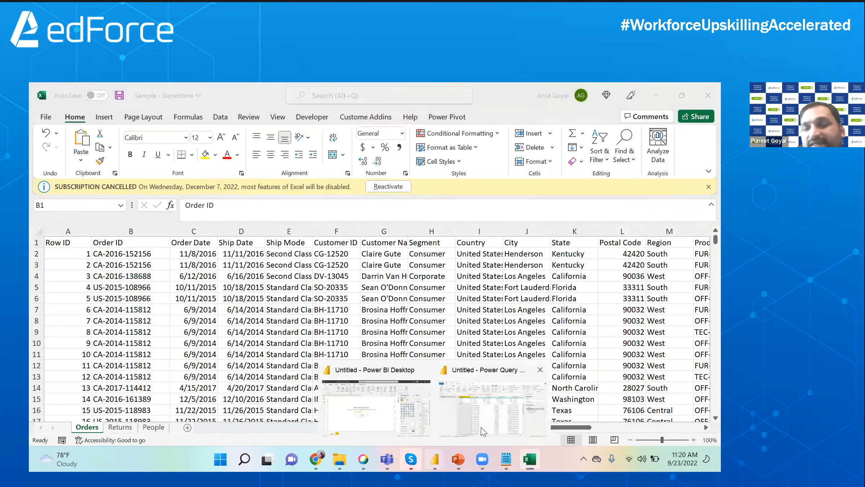
pyautogui.click(489, 415)
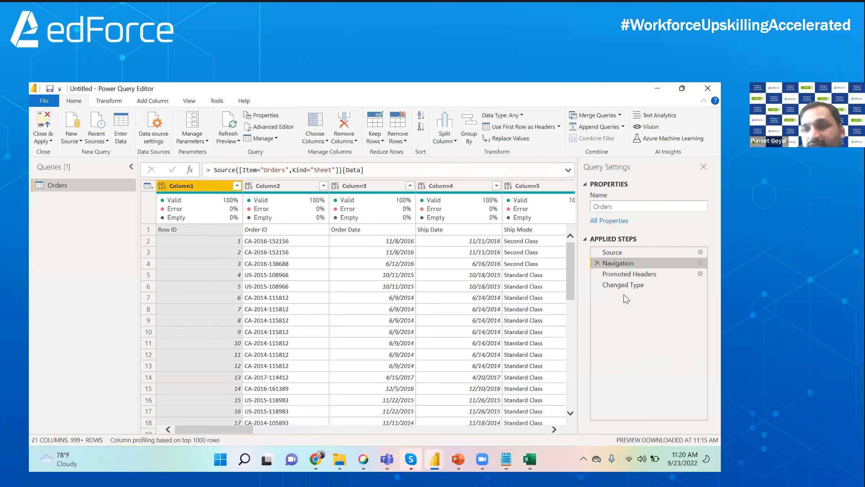
pyautogui.click(618, 275)
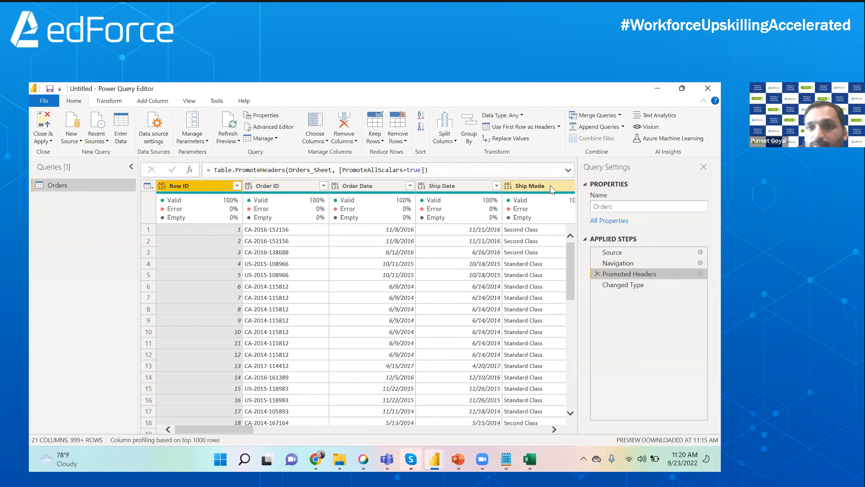
pyautogui.click(613, 286)
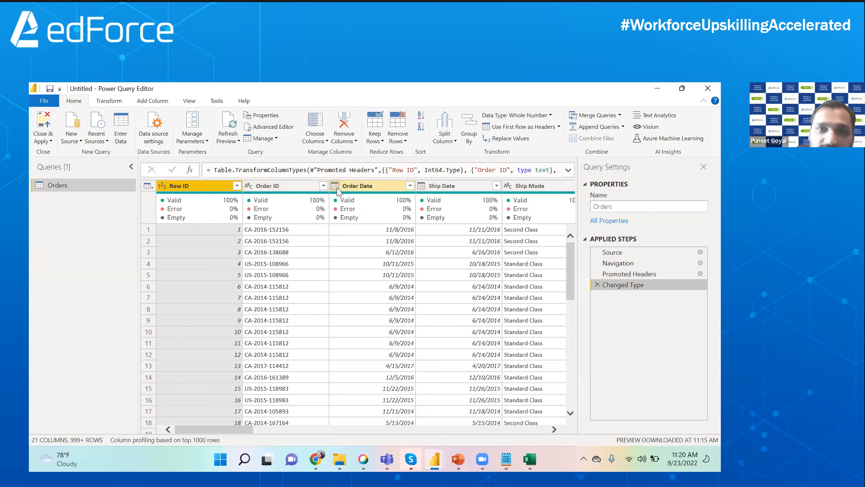
pyautogui.click(609, 275)
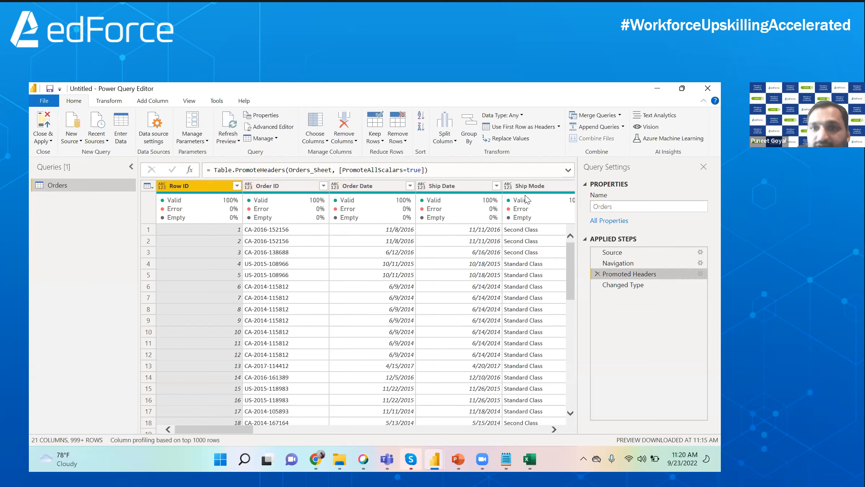
pyautogui.click(620, 285)
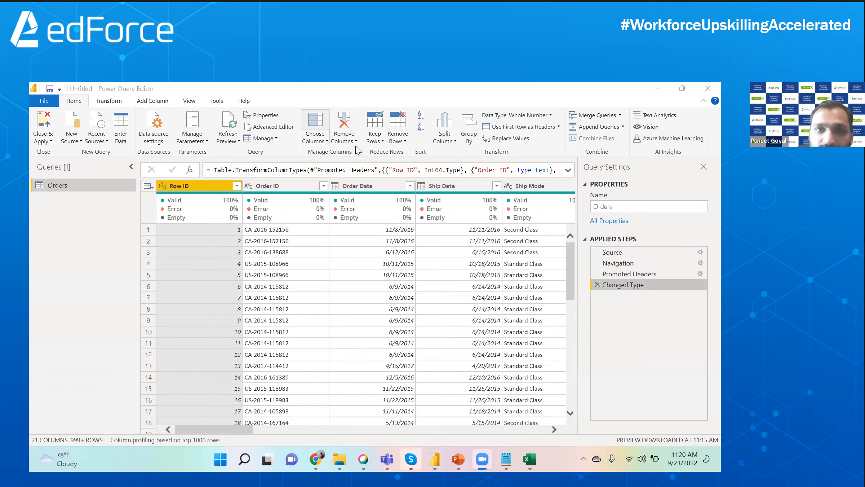
pyautogui.click(161, 190)
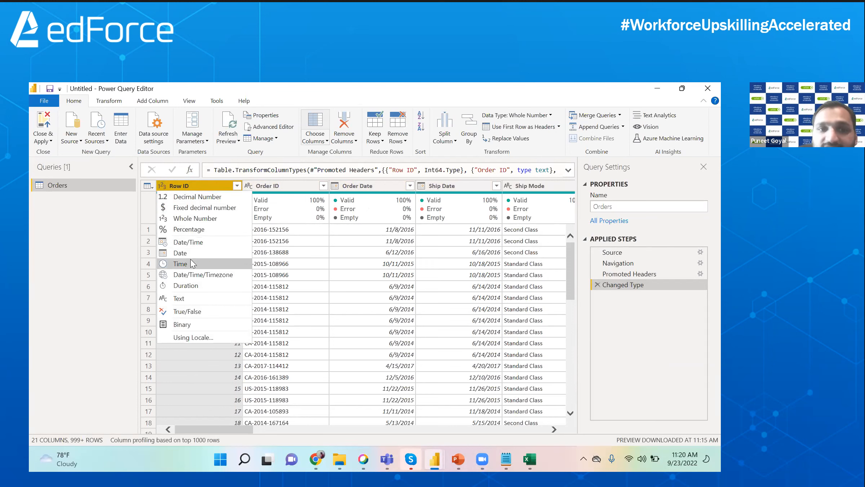
pyautogui.click(299, 342)
pyautogui.click(247, 186)
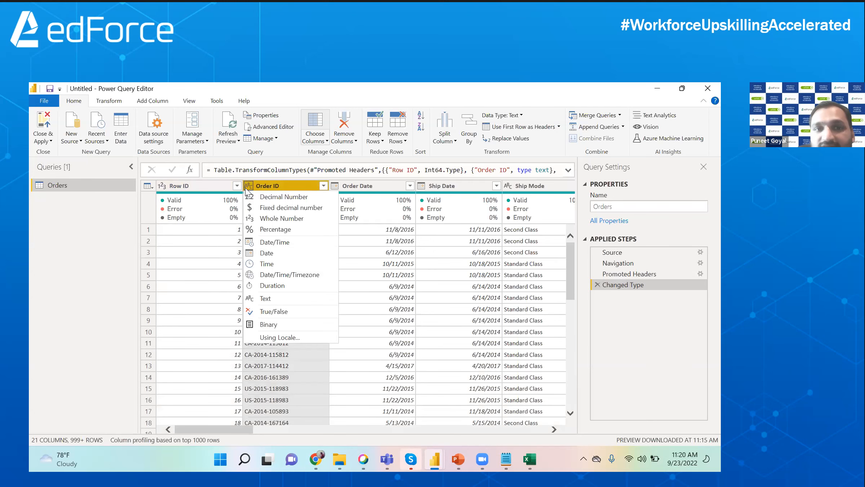
pyautogui.click(414, 380)
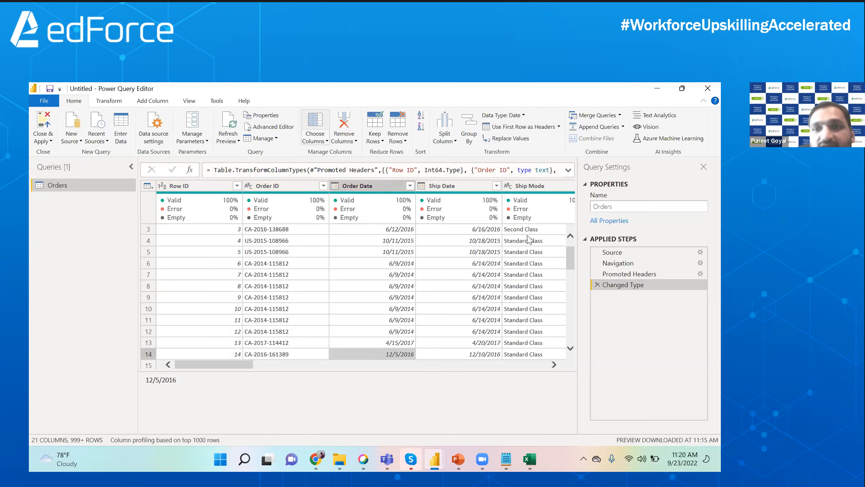
pyautogui.moveTo(372, 210)
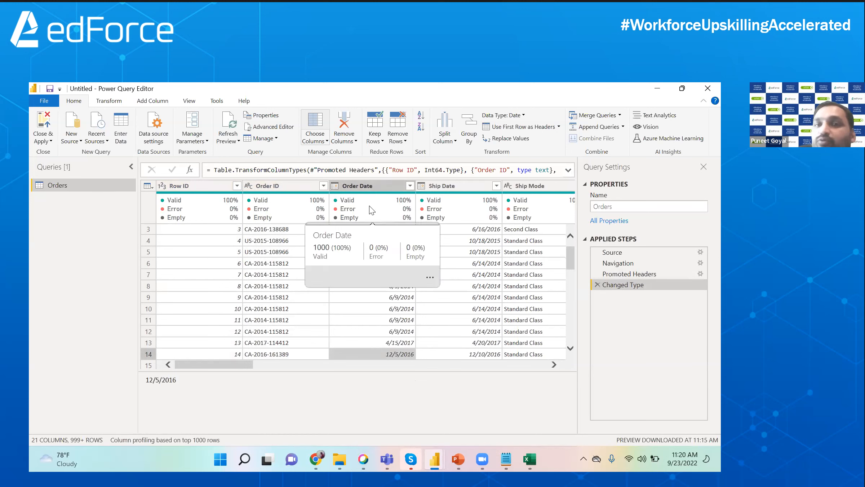
# Switch the status-bar column profiling from top 1000 rows to the entire data set
pyautogui.click(205, 441)
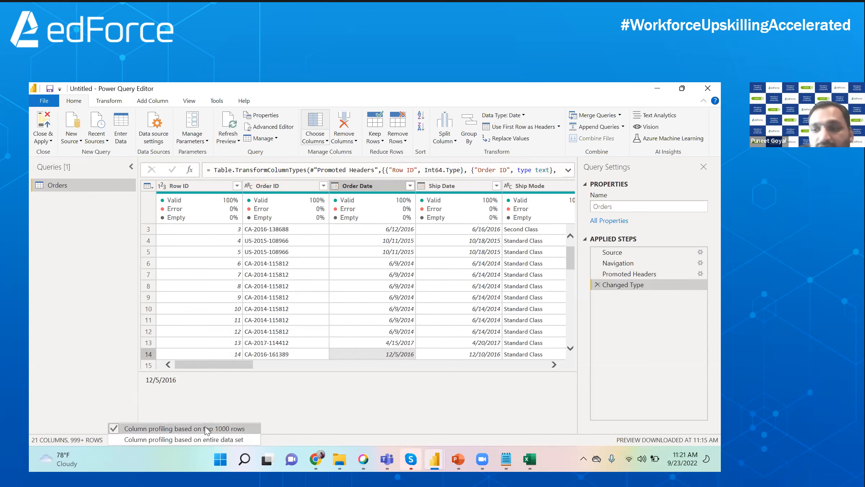
pyautogui.click(205, 437)
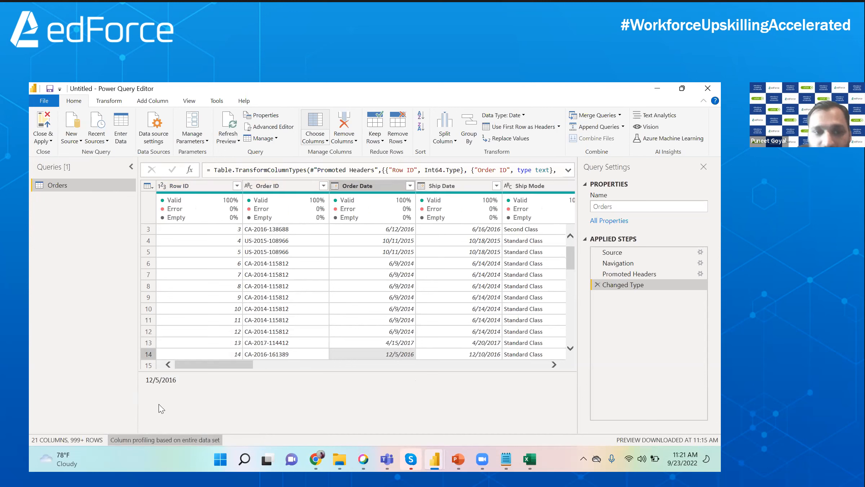
pyautogui.click(190, 435)
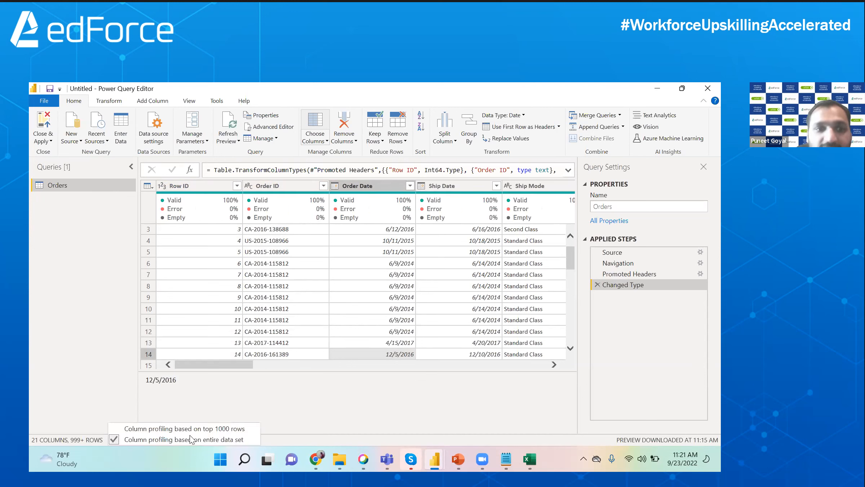
pyautogui.click(184, 416)
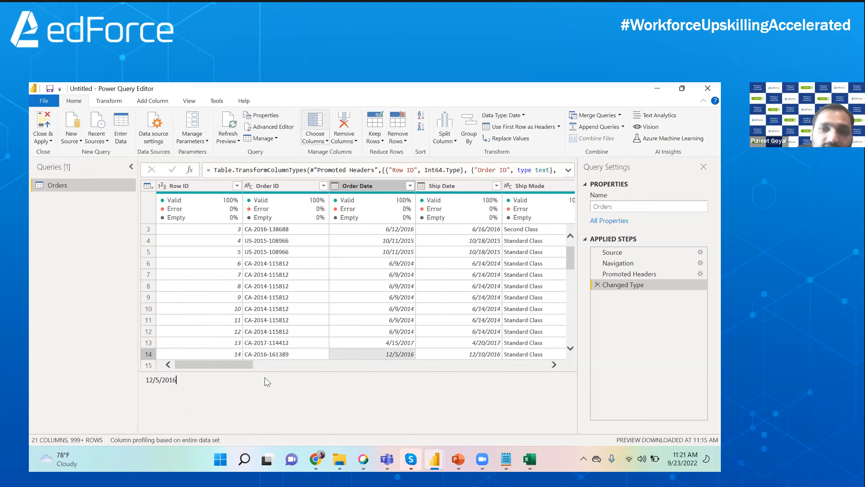
pyautogui.click(239, 284)
pyautogui.moveTo(29, 422)
pyautogui.mouseDown()
pyautogui.moveTo(103, 420)
pyautogui.moveTo(110, 438)
pyautogui.moveTo(85, 457)
pyautogui.moveTo(36, 452)
pyautogui.moveTo(30, 408)
pyautogui.mouseUp()
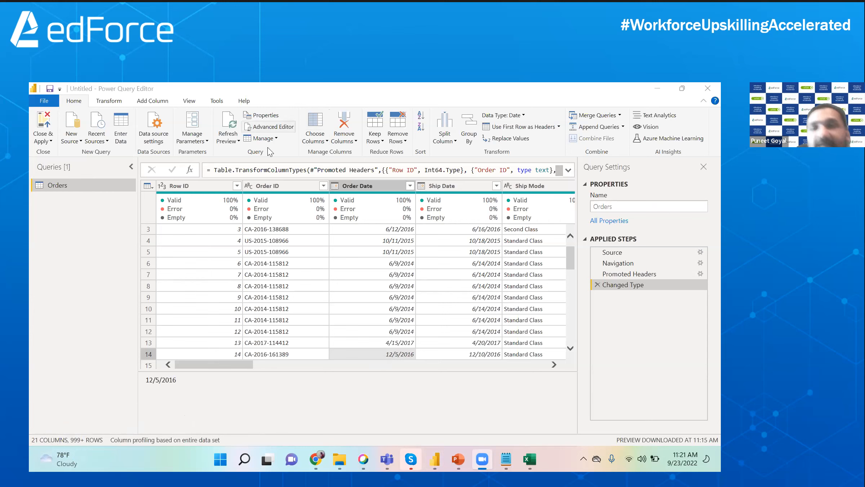
pyautogui.click(283, 125)
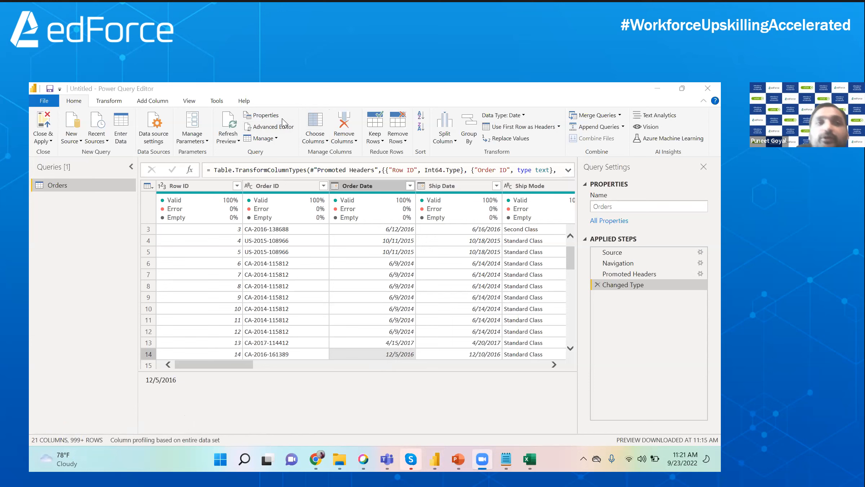
# Count the rows of the Orders query, giving 9994, then switch to the Superstore workbook
pyautogui.click(108, 102)
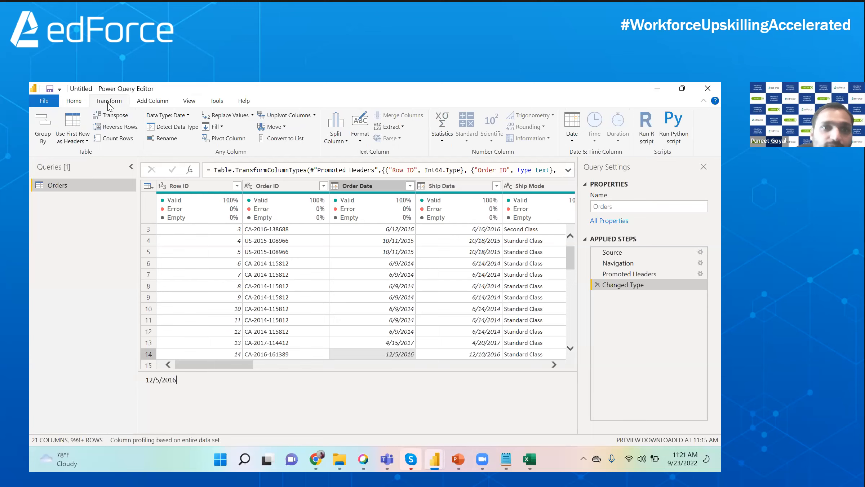
pyautogui.click(118, 141)
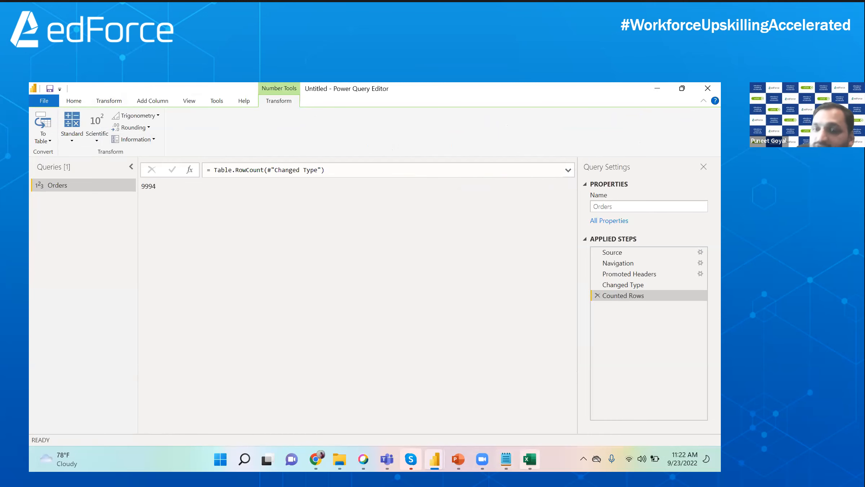
pyautogui.hotkey('alt', 'Tab')
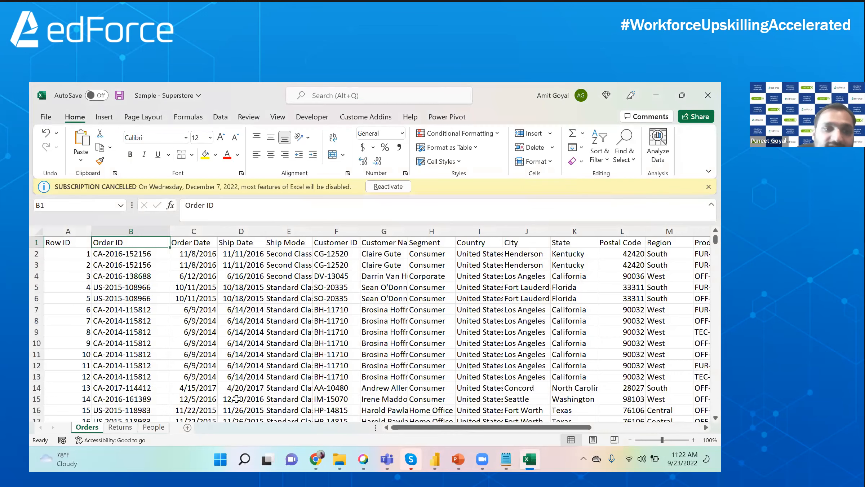
# Jump to the last record in Excel's Orders sheet: Row ID 9994 in row 9995
pyautogui.click(64, 328)
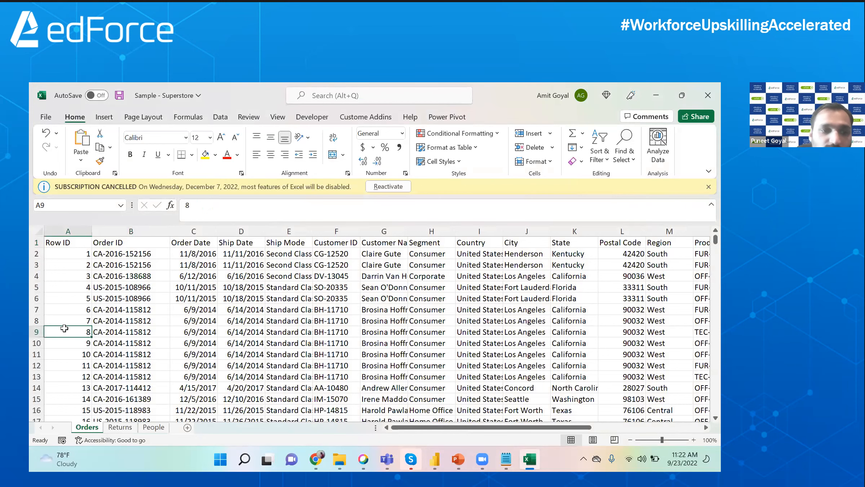
pyautogui.hotkey('ctrl', 'Down')
pyautogui.press('Right')
pyautogui.press('Left')
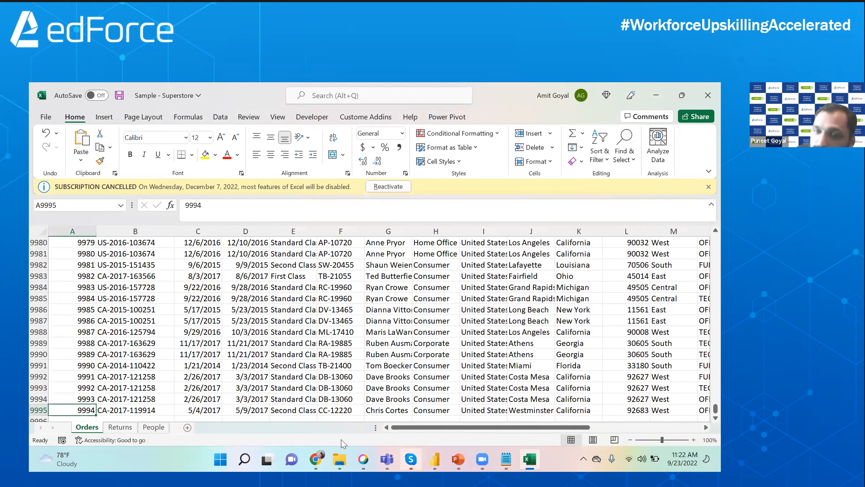
pyautogui.click(434, 459)
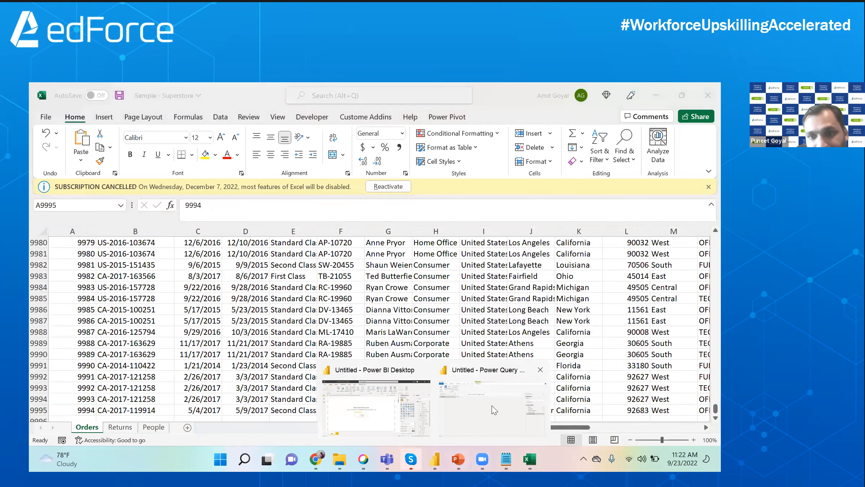
# Delete the Counted Rows step and rename the Orders query to Order_Samplesuperstore
pyautogui.click(496, 408)
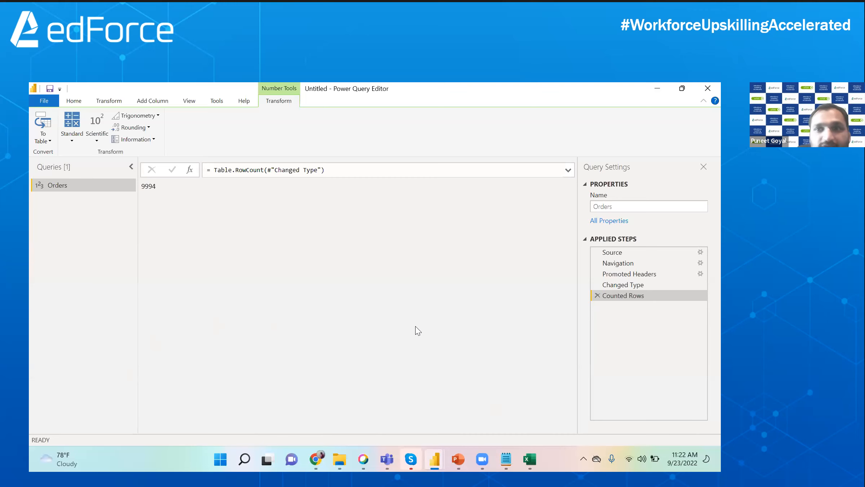
pyautogui.click(597, 296)
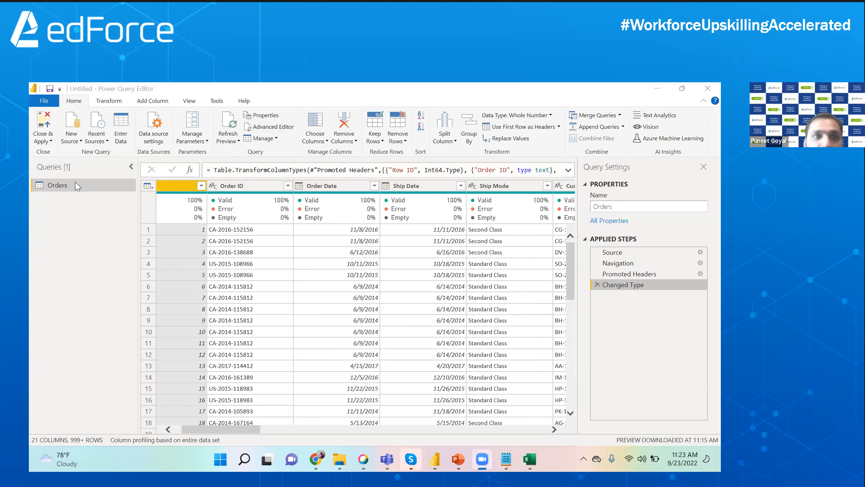
pyautogui.click(637, 206)
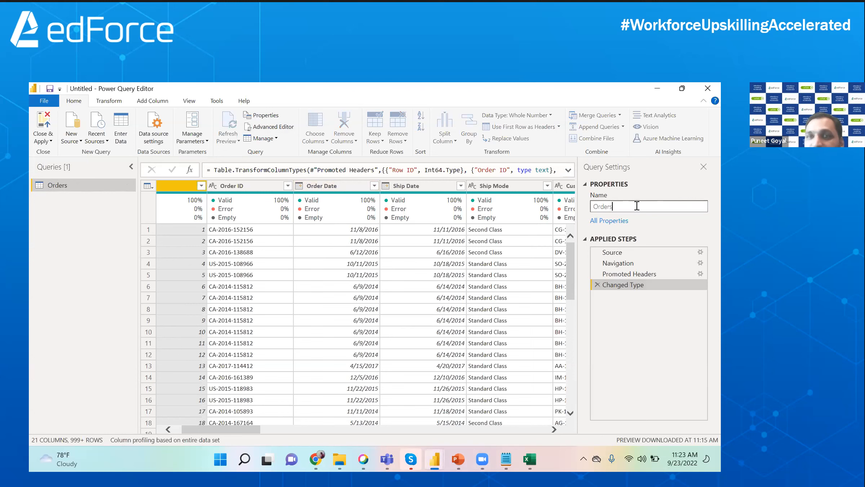
pyautogui.press('BackSpace')
pyautogui.press('BackSpace')
pyautogui.press('BackSpace')
pyautogui.press('BackSpace')
pyautogui.press('BackSpace')
pyautogui.press('BackSpace')
pyautogui.write('Or')
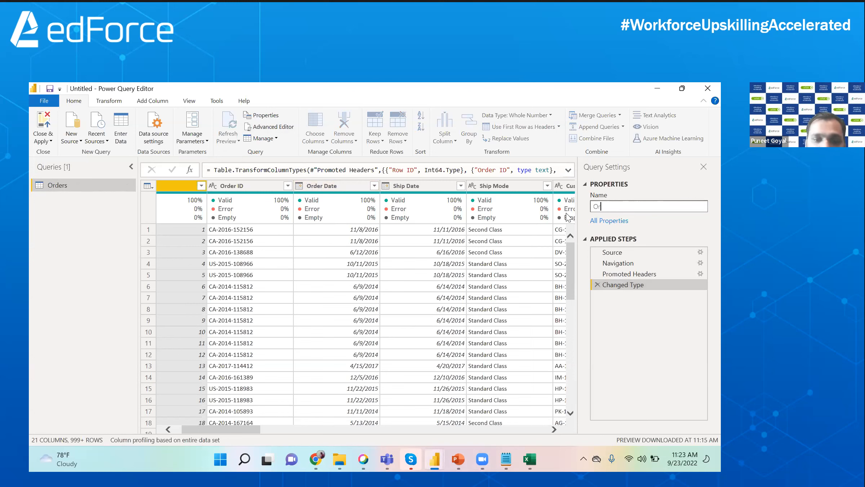
pyautogui.write('der_Sample')
pyautogui.press('BackSpace')
pyautogui.write('superstore')
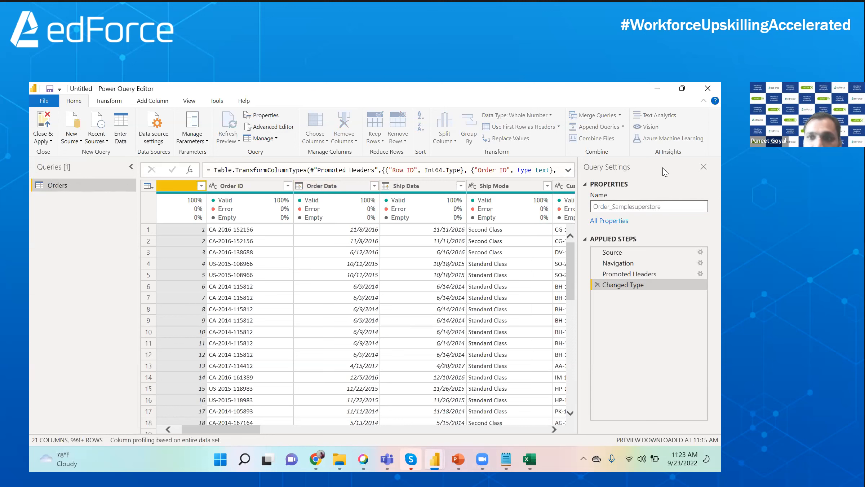
pyautogui.press('Return')
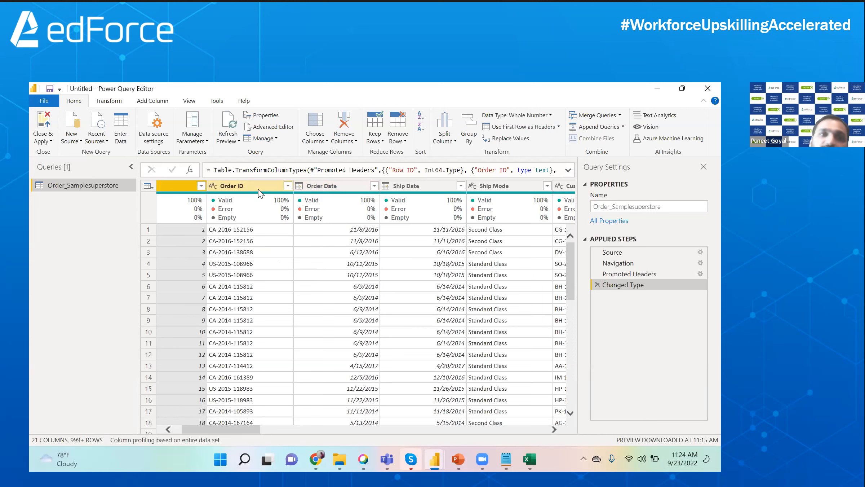
# Toggle the Column quality statistics in the data preview options, leaving them hidden
pyautogui.click(189, 101)
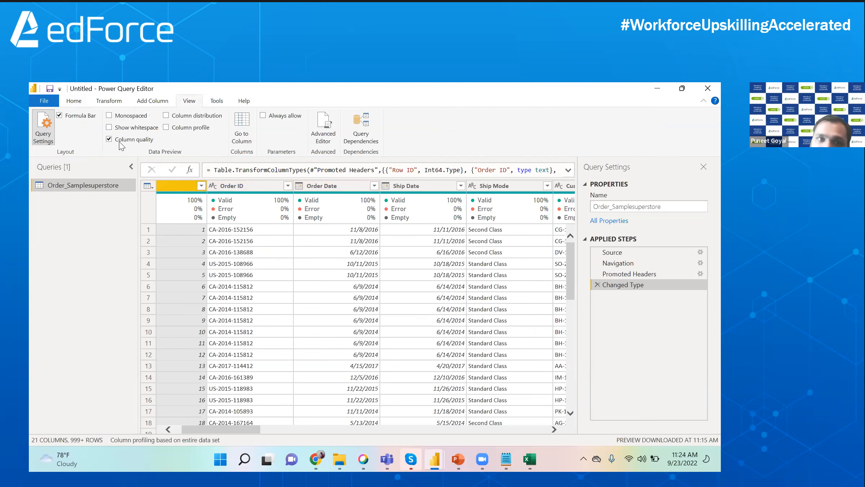
pyautogui.click(109, 140)
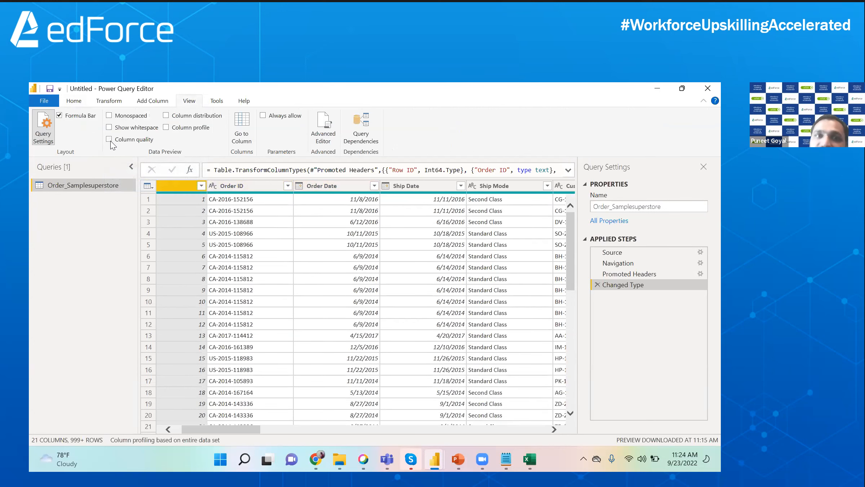
pyautogui.click(108, 140)
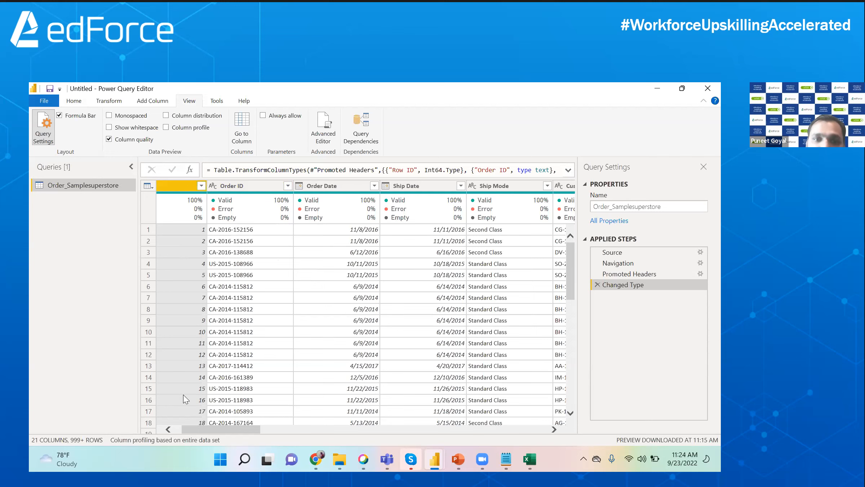
pyautogui.click(179, 429)
pyautogui.moveTo(230, 209)
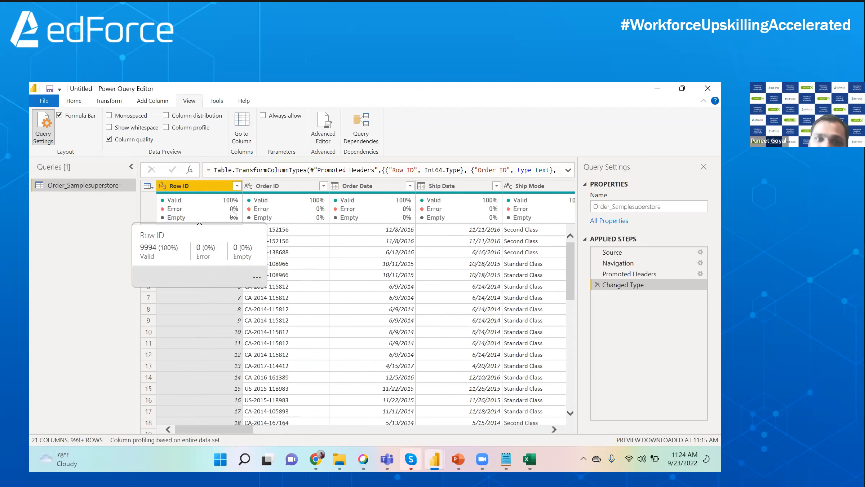
pyautogui.click(371, 430)
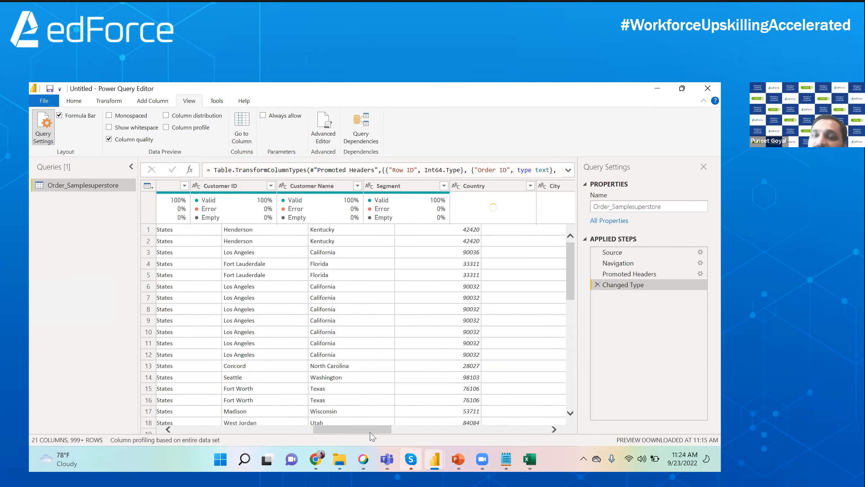
pyautogui.moveTo(369, 432); pyautogui.dragTo(386, 433)
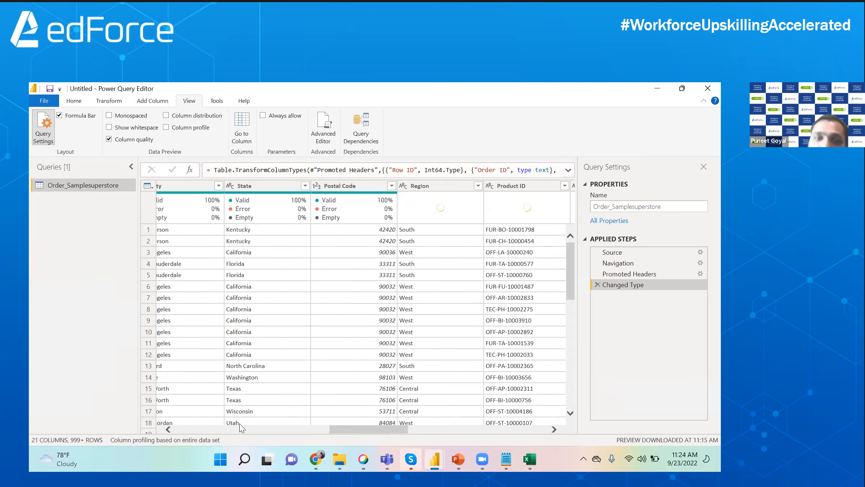
pyautogui.click(186, 431)
pyautogui.click(186, 431)
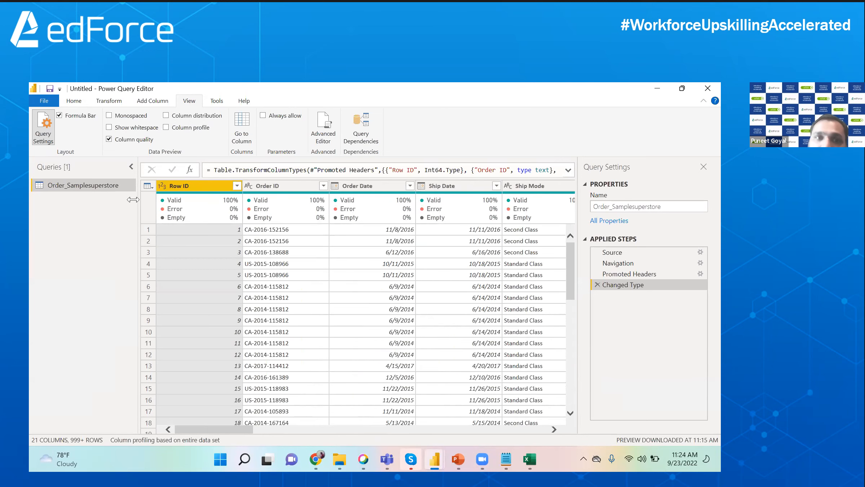
pyautogui.click(109, 139)
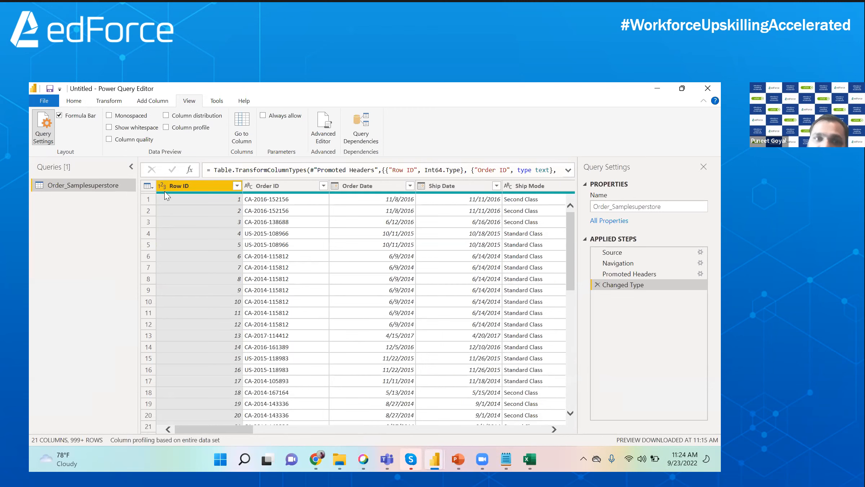
# Glance at the Excel workbook, then return to Power Query Editor's Home commands
pyautogui.hotkey('alt', 'Tab')
pyautogui.moveTo(248, 188)
pyautogui.mouseDown()
pyautogui.moveTo(329, 190)
pyautogui.moveTo(307, 202)
pyautogui.moveTo(251, 205)
pyautogui.moveTo(235, 192)
pyautogui.moveTo(259, 189)
pyautogui.mouseUp()
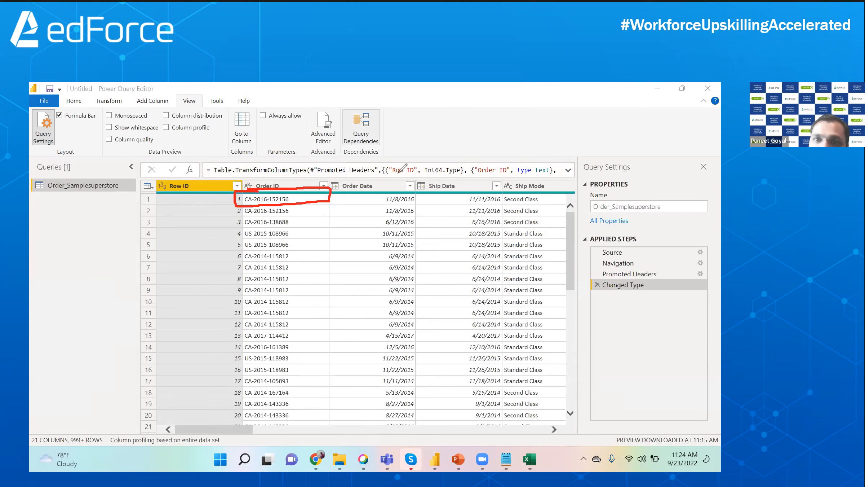
pyautogui.press('Escape')
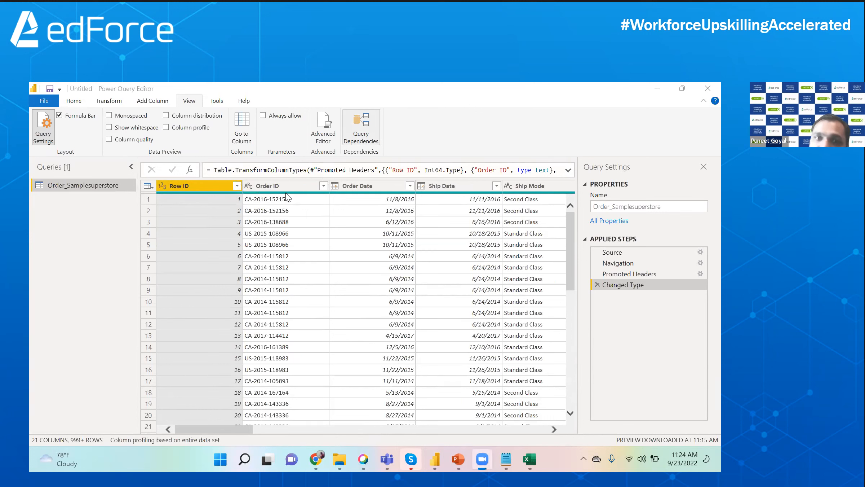
pyautogui.moveTo(288, 196)
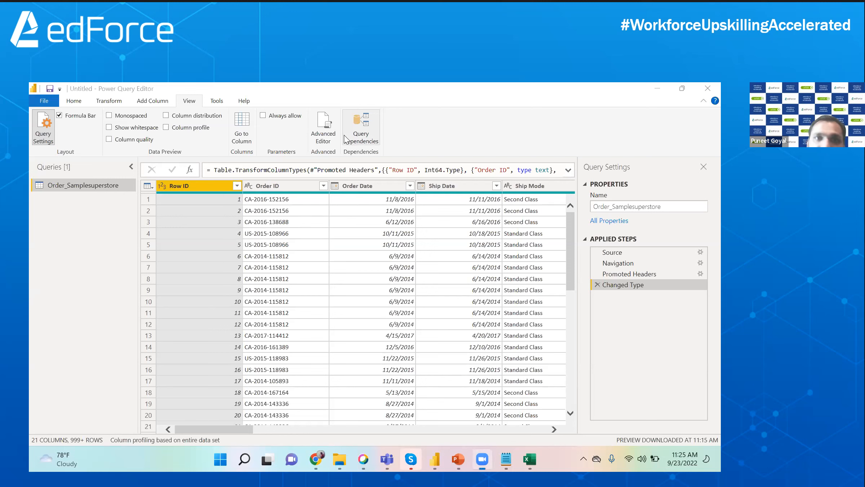
pyautogui.click(79, 104)
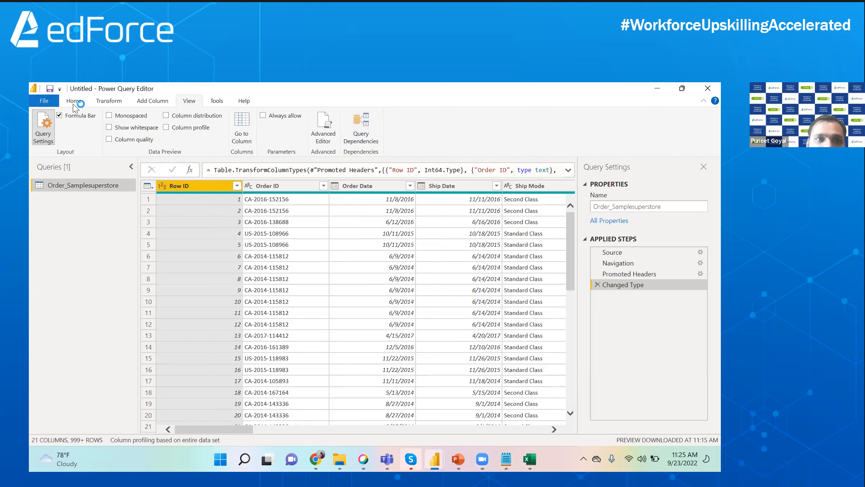
pyautogui.click(74, 103)
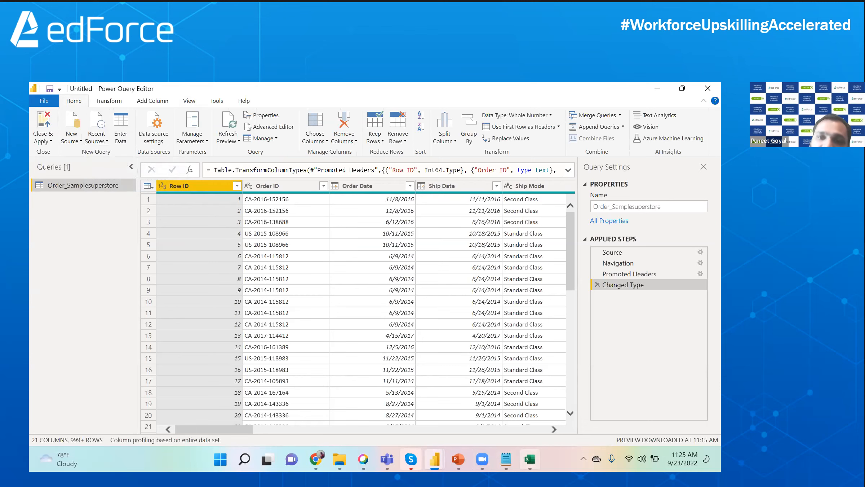
pyautogui.hotkey('alt', 'Tab')
# Return to the top of the Superstore order data and move along the header row
pyautogui.click(413, 293)
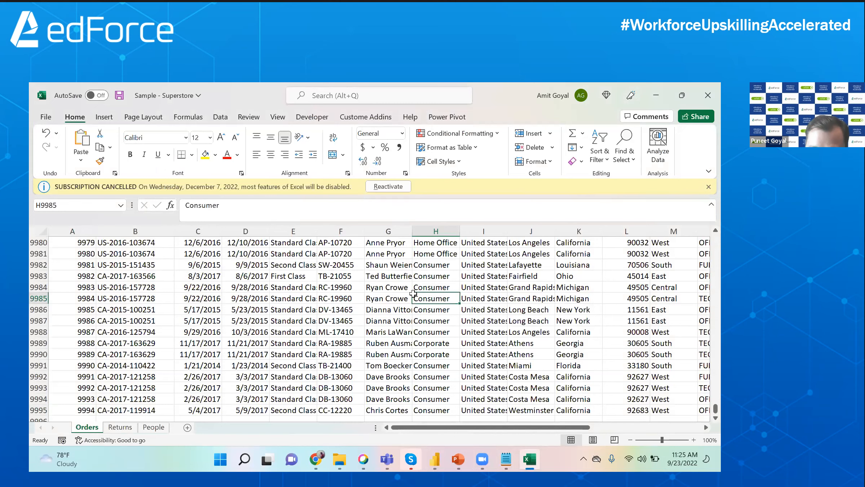
pyautogui.hotkey('ctrl', 'Up')
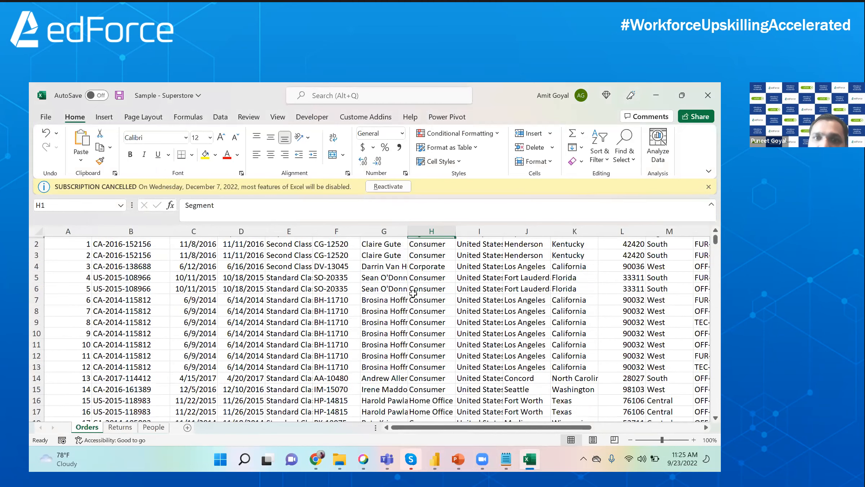
pyautogui.press('Left')
pyautogui.press('Right')
pyautogui.press('Right')
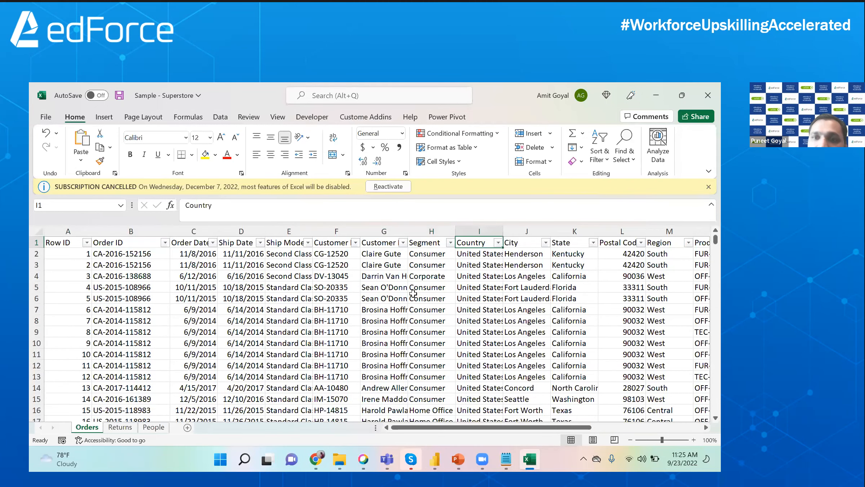
pyautogui.press('Right')
pyautogui.press('Right')
pyautogui.press('Right')
pyautogui.press('Right')
pyautogui.press('Right')
pyautogui.press('Right')
pyautogui.press('Left')
pyautogui.press('Left')
pyautogui.press('Right')
pyautogui.press('Right')
pyautogui.press('Right')
pyautogui.press('Right')
pyautogui.press('Right')
pyautogui.press('Right')
pyautogui.press('Right')
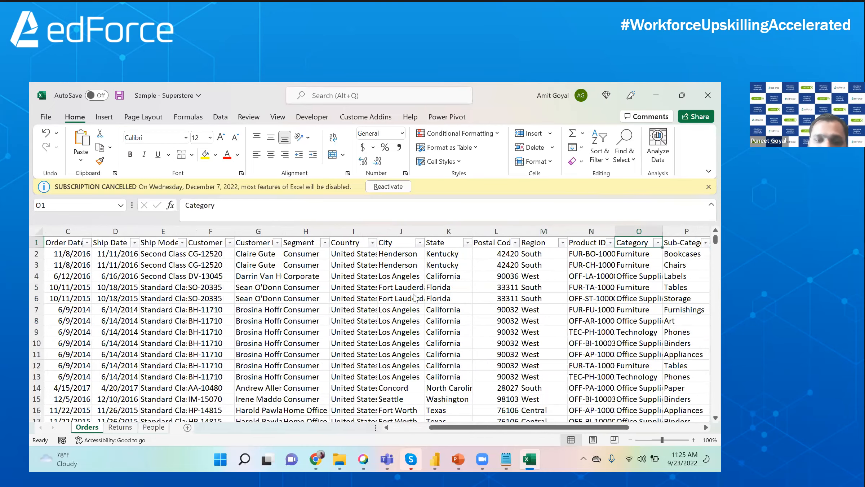
# Find the Region column and check its values: Central, East, South and West
pyautogui.hotkey('ctrl', 'f')
pyautogui.press('Return')
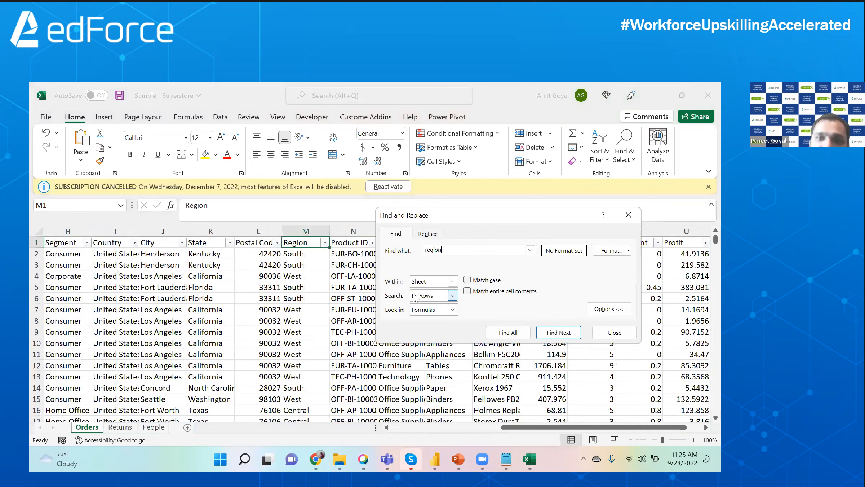
pyautogui.press('Escape')
pyautogui.hotkey('alt', 'Down')
pyautogui.press('Down')
pyautogui.press('Down')
pyautogui.press('Down')
pyautogui.press('Down')
pyautogui.press('Down')
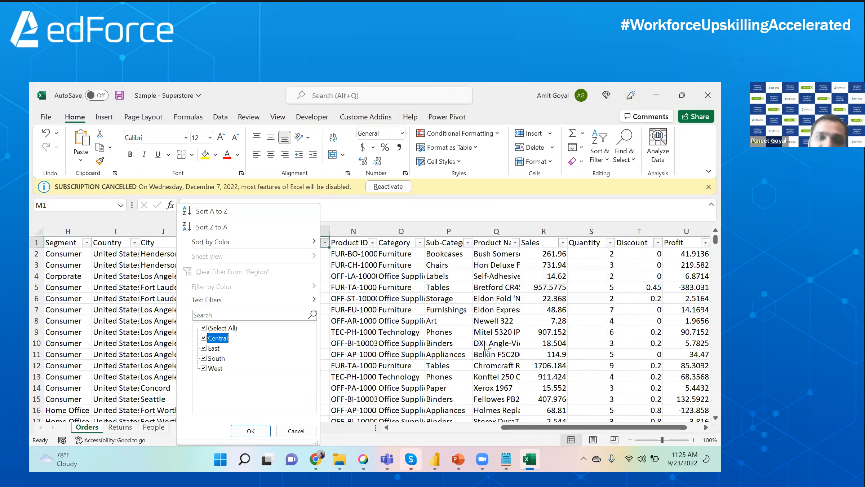
pyautogui.click(339, 459)
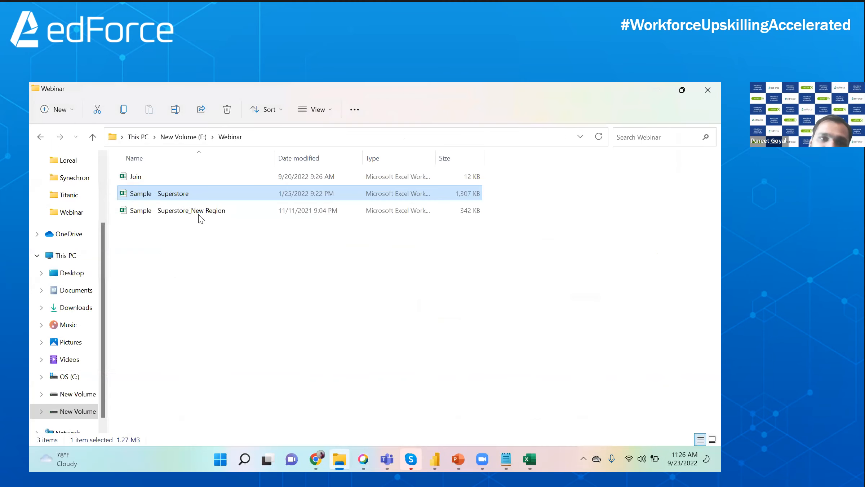
# Open Sample - Superstore_New Region, enable editing, and delete the Orders sheet's Manager column
pyautogui.doubleClick(181, 213)
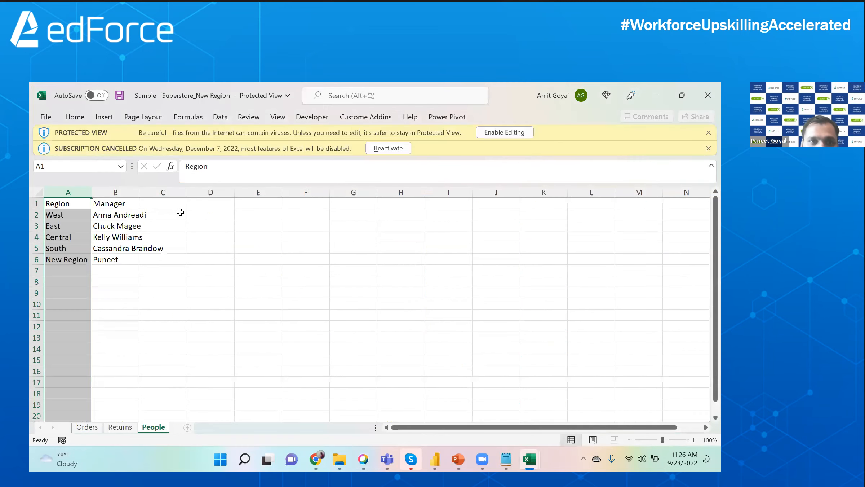
pyautogui.click(78, 428)
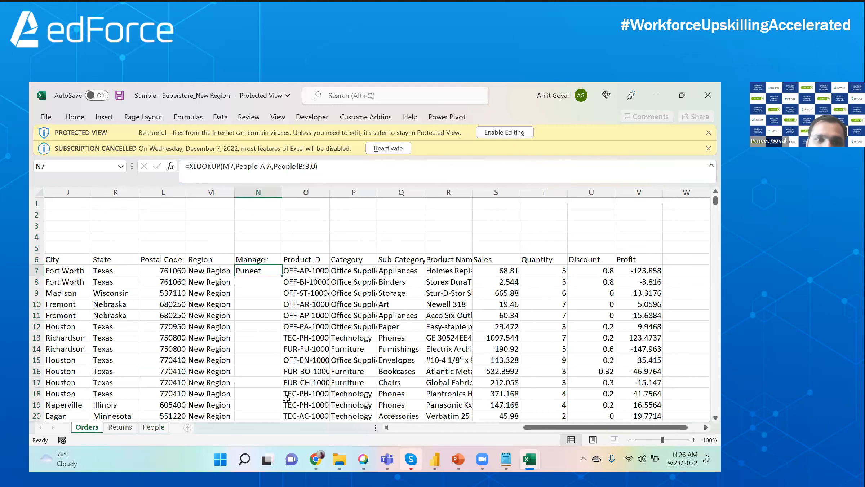
pyautogui.click(259, 193)
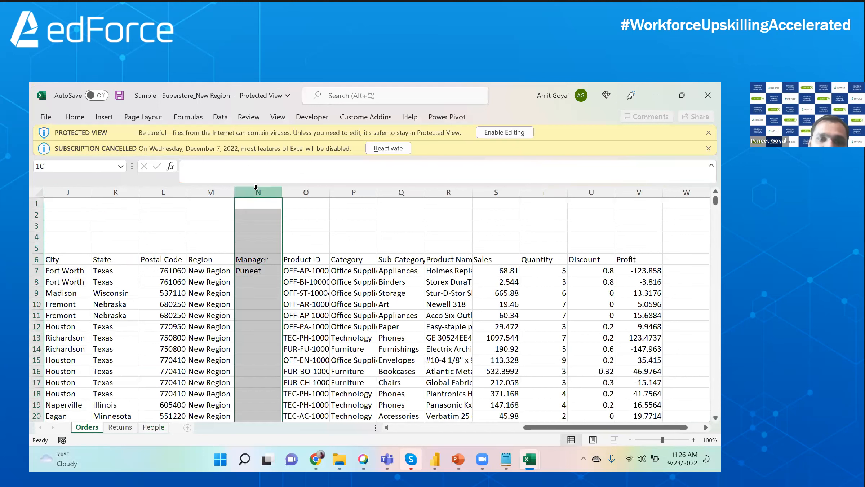
pyautogui.click(504, 132)
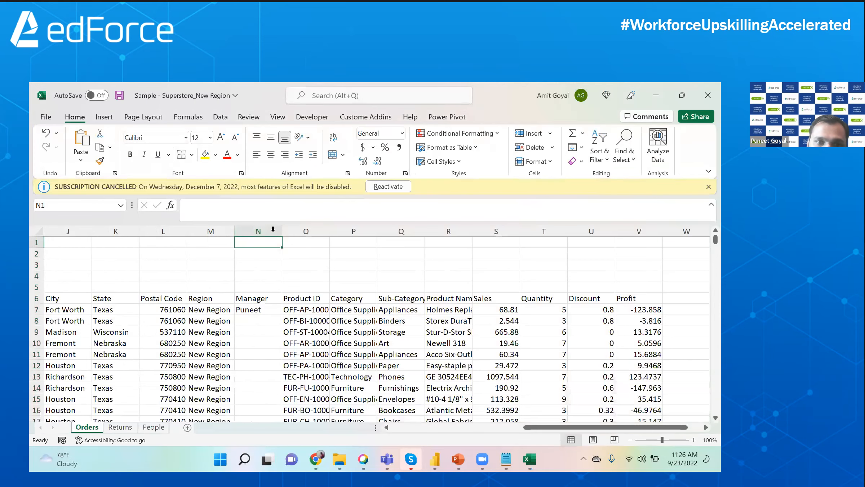
pyautogui.hotkey('ctrl', '-')
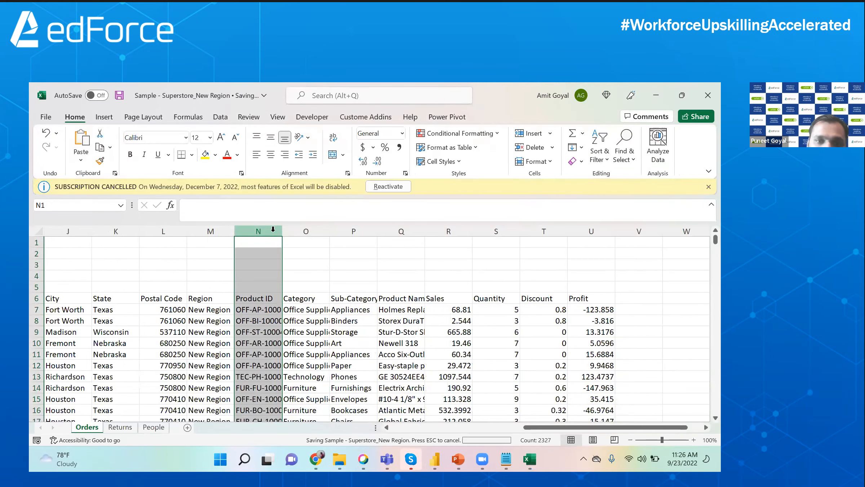
# Add filters to the header row, check the Region values, and save the workbook
pyautogui.hotkey('ctrl', 'Home')
pyautogui.press('Down')
pyautogui.press('Down')
pyautogui.press('Down')
pyautogui.press('Down')
pyautogui.press('Down')
pyautogui.hotkey('ctrl', 'shift', 'l')
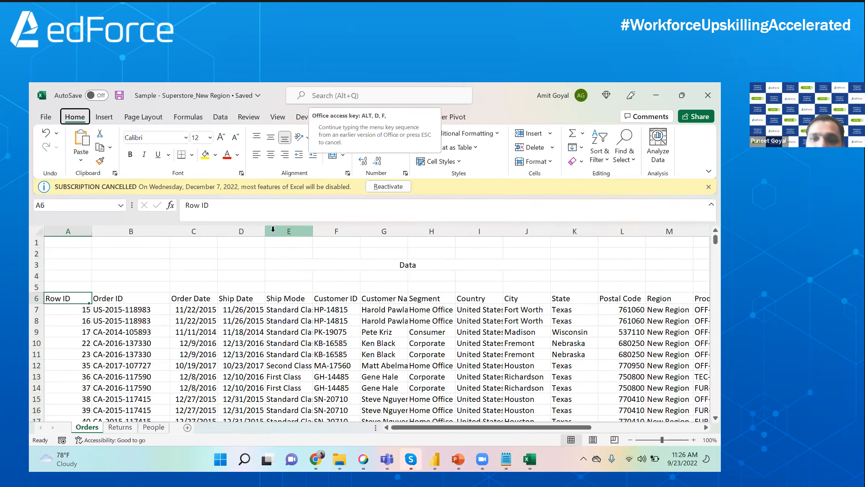
pyautogui.press('Right')
pyautogui.press('Right')
pyautogui.press('Right')
pyautogui.press('Right')
pyautogui.press('Right')
pyautogui.press('Right')
pyautogui.press('Right')
pyautogui.press('Right')
pyautogui.press('Right')
pyautogui.press('Right')
pyautogui.press('Right')
pyautogui.press('Right')
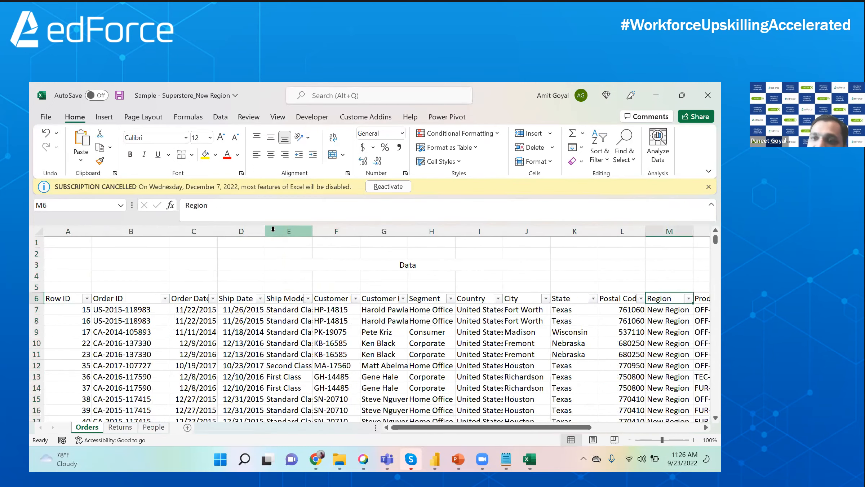
pyautogui.hotkey('alt', 'Down')
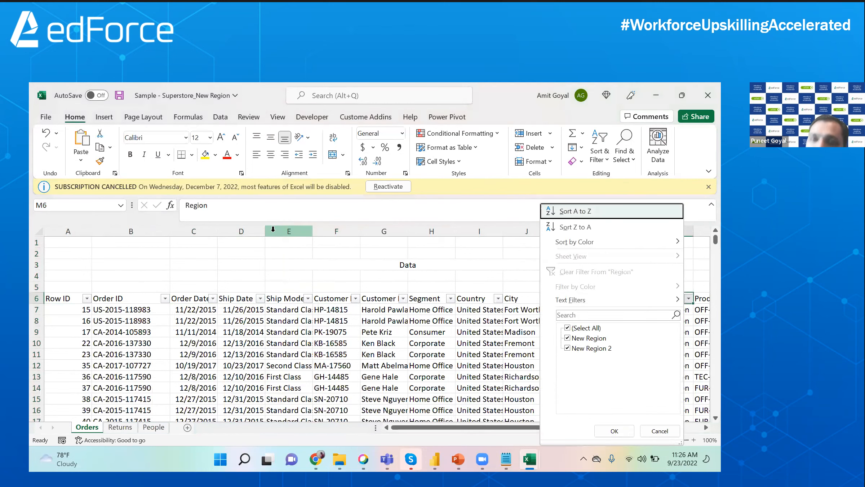
pyautogui.press('Escape')
pyautogui.hotkey('ctrl', 's')
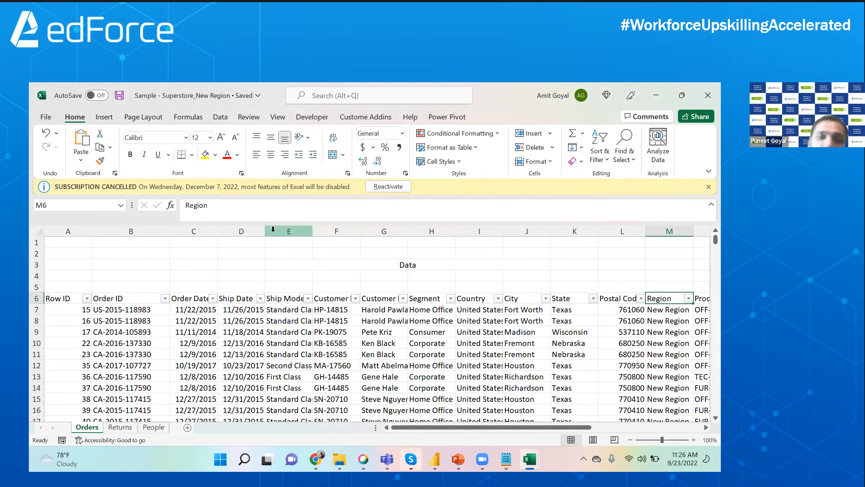
# Import the Orders sheet from the Sample - Superstore_New Region Excel workbook as a new query
pyautogui.click(435, 458)
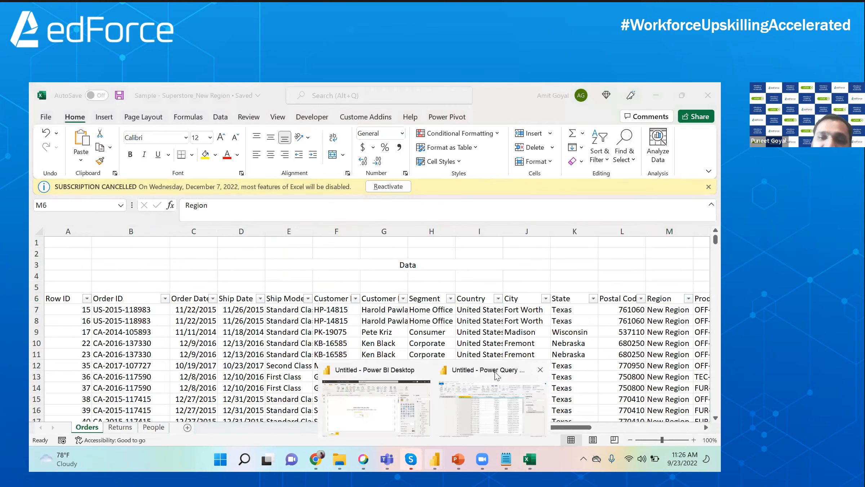
pyautogui.click(505, 398)
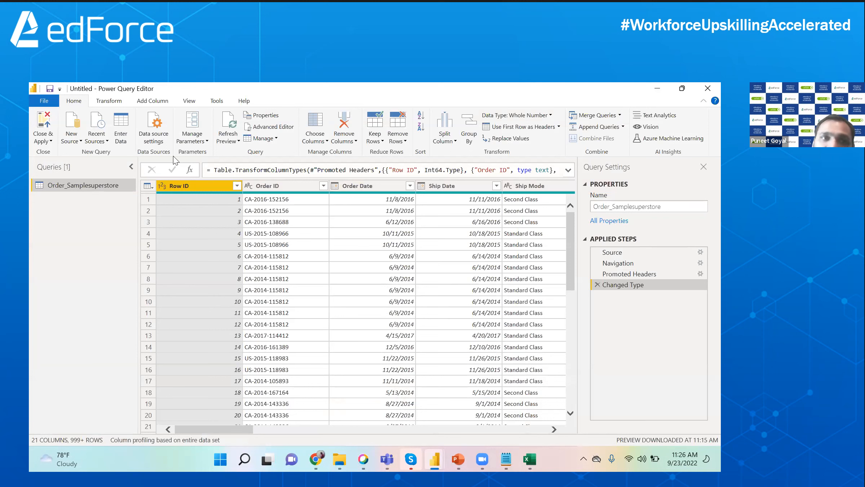
pyautogui.click(81, 141)
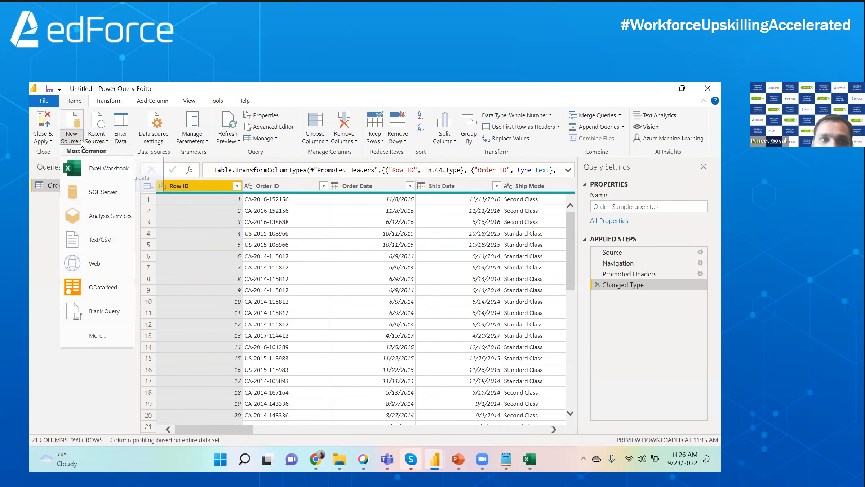
pyautogui.click(108, 173)
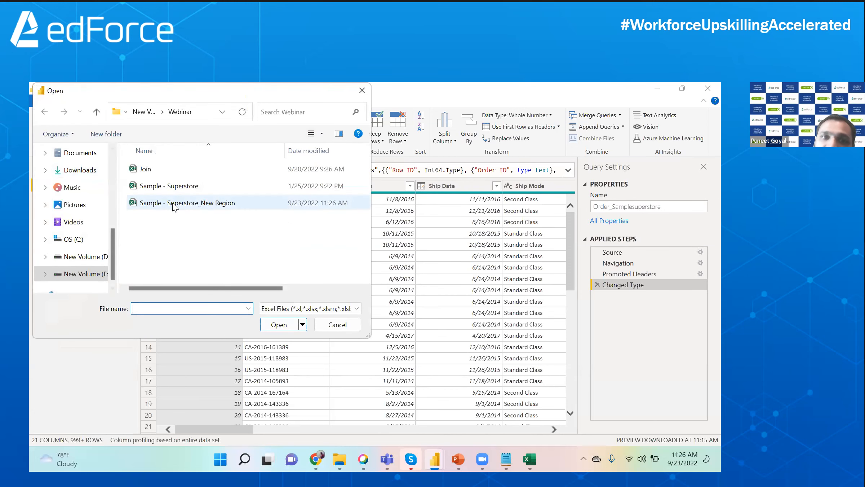
pyautogui.click(174, 205)
pyautogui.click(276, 328)
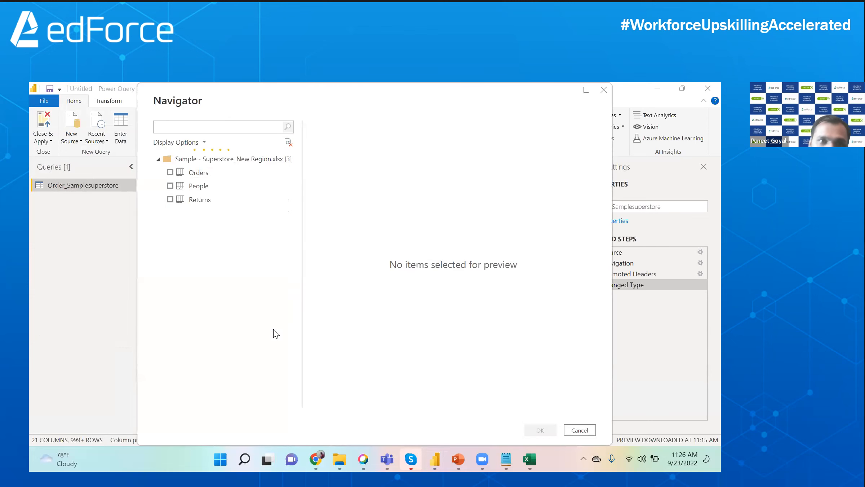
pyautogui.click(169, 172)
pyautogui.click(530, 432)
# Rename the new Orders query to Orders_New Region
pyautogui.hotkey('alt', 'Tab')
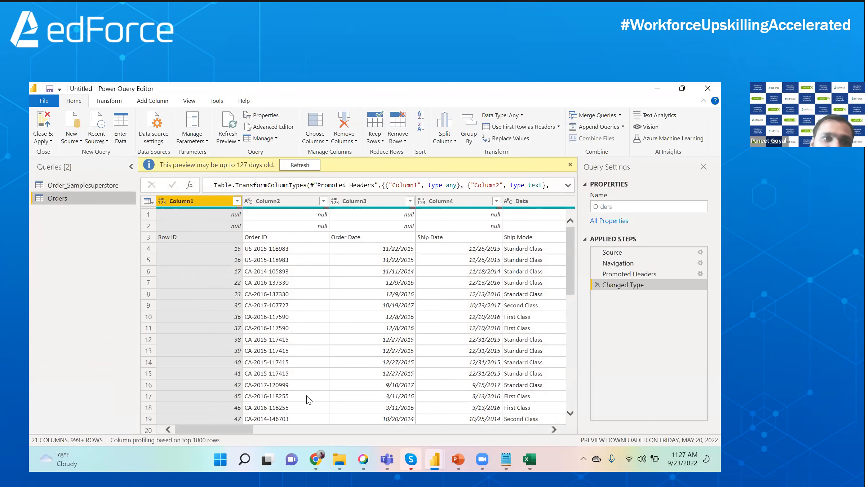
pyautogui.click(65, 186)
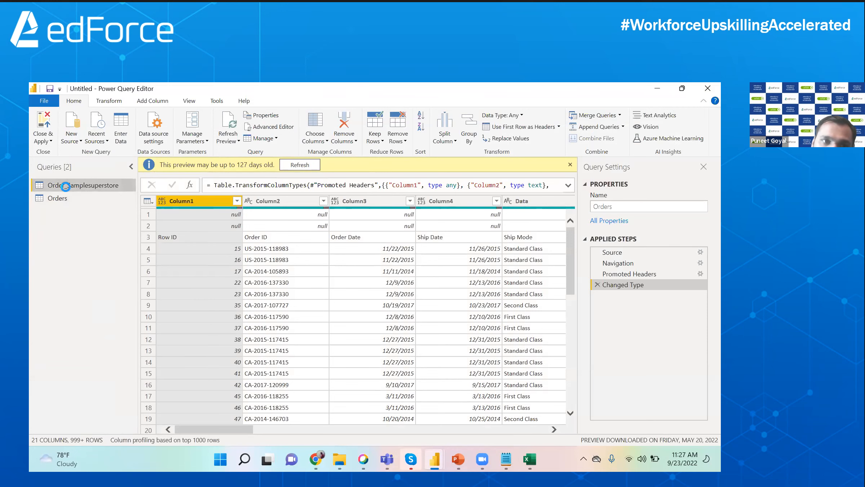
pyautogui.click(57, 199)
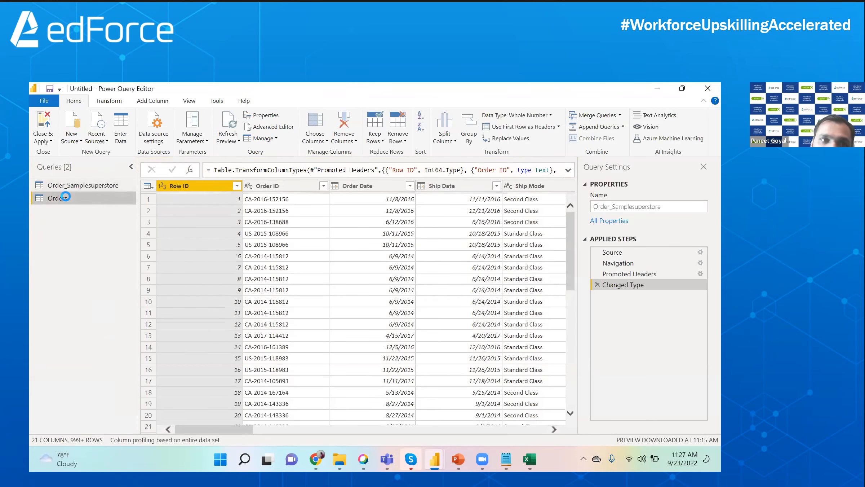
pyautogui.click(662, 206)
pyautogui.write('_New')
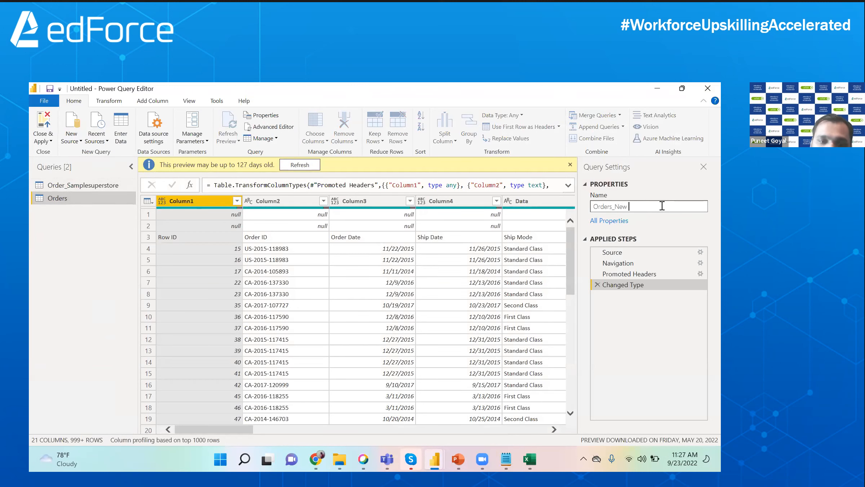
pyautogui.write(' Region')
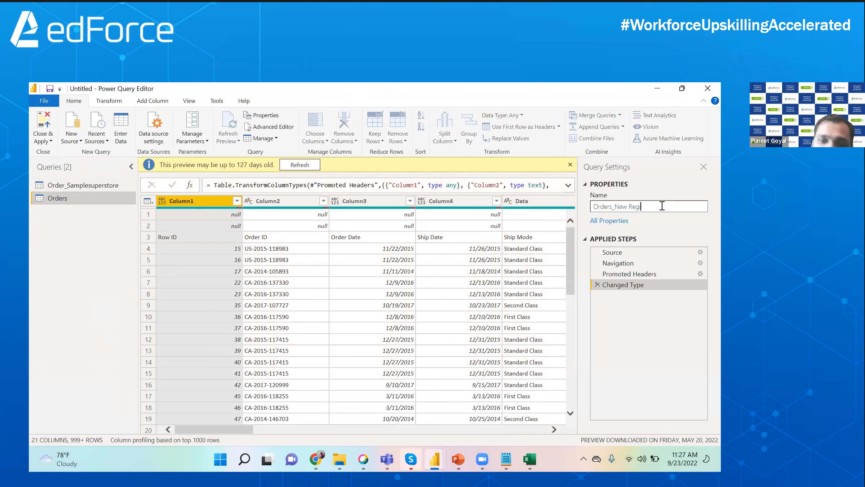
pyautogui.click(675, 182)
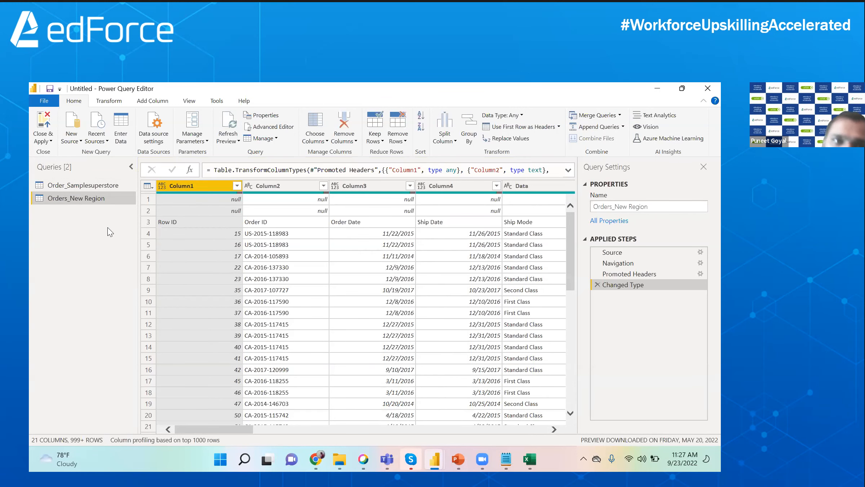
pyautogui.click(92, 185)
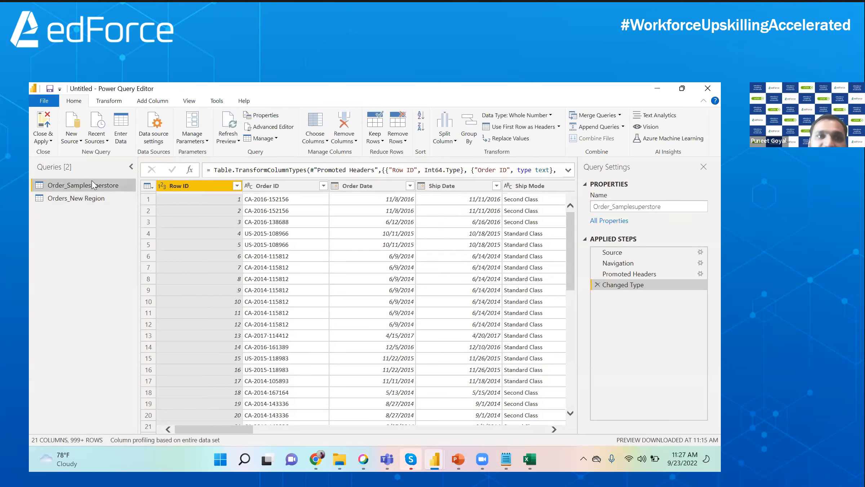
pyautogui.click(98, 200)
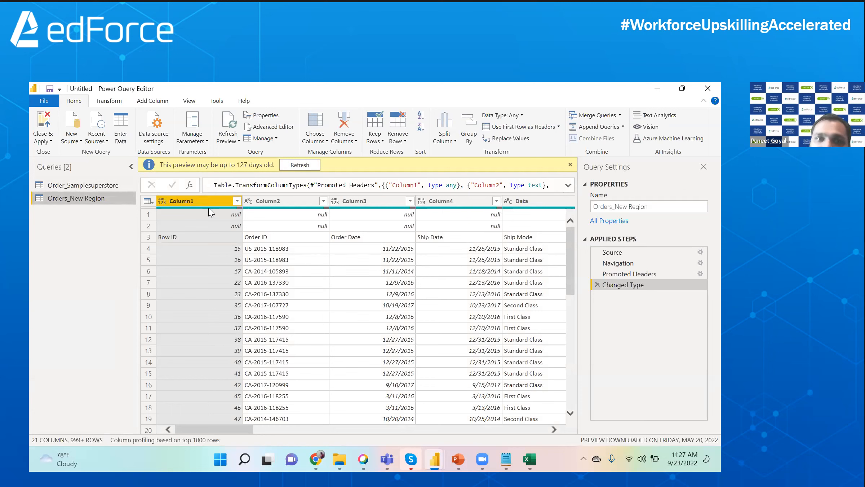
pyautogui.moveTo(209, 208)
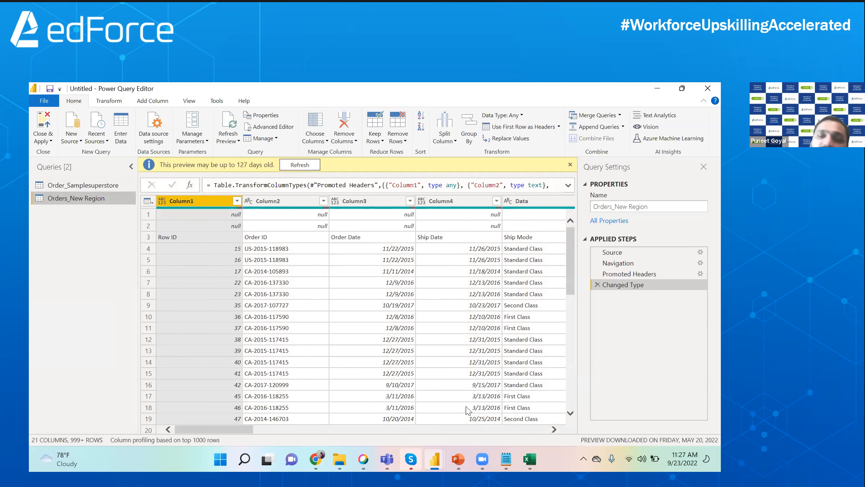
pyautogui.moveTo(529, 459)
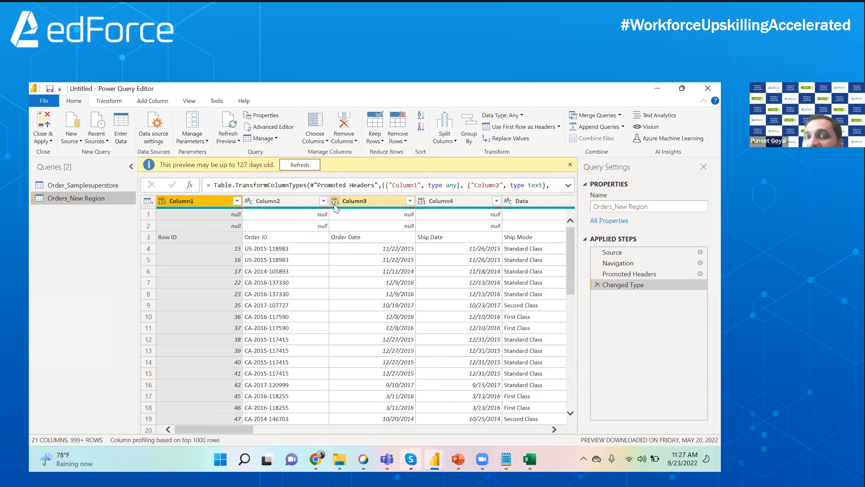
# In Sample - Superstore_New Region, remove the header filters and inspect empty rows 1–2
pyautogui.click(529, 459)
pyautogui.click(571, 426)
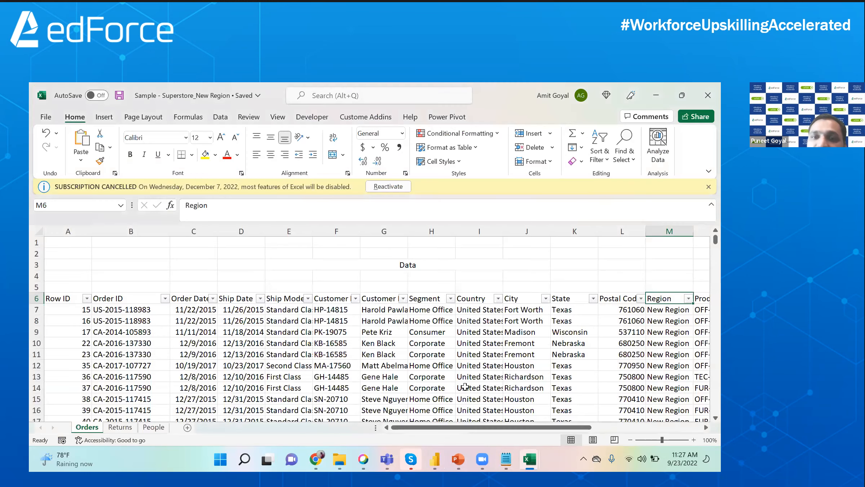
pyautogui.hotkey('ctrl', 'shift', 'l')
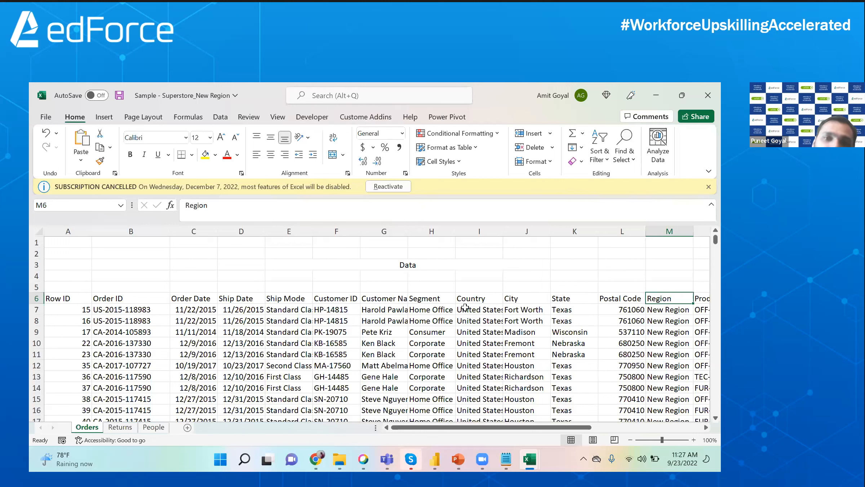
pyautogui.click(432, 256)
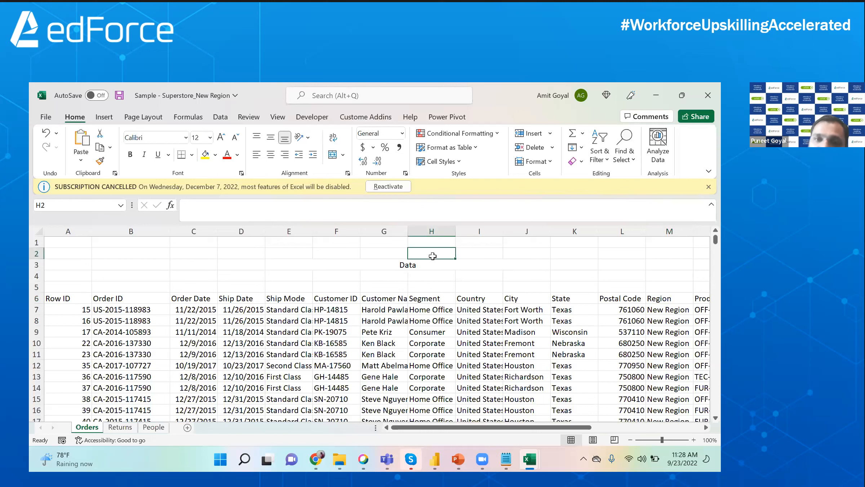
pyautogui.press('Up')
pyautogui.press('Down')
pyautogui.press('Up')
pyautogui.press('Down')
pyautogui.press('Up')
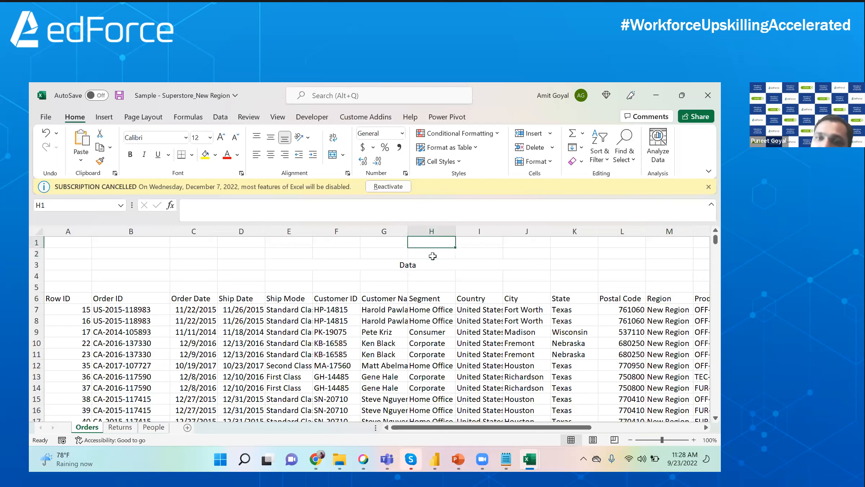
pyautogui.press('Down')
pyautogui.press('Up')
pyautogui.press('Down')
pyautogui.press('Up')
pyautogui.press('Down')
pyautogui.press('Down')
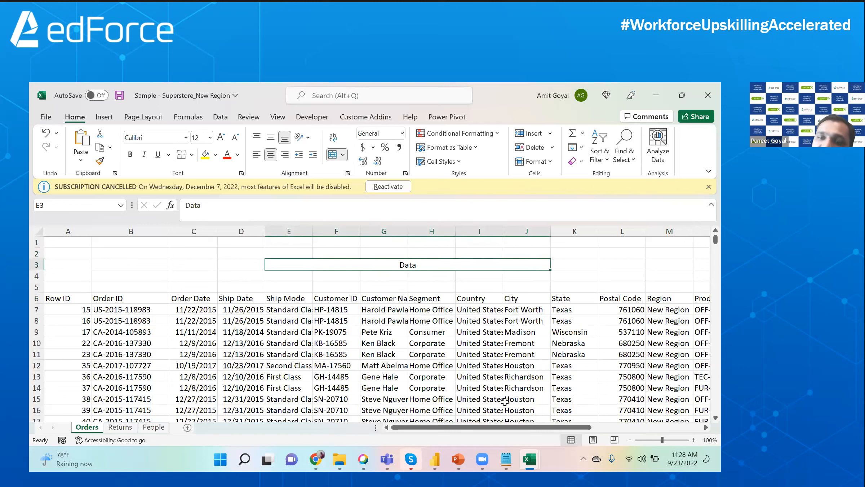
# Check Power Query Editor's preview, then bring the Excel workbook windows back up
pyautogui.click(435, 458)
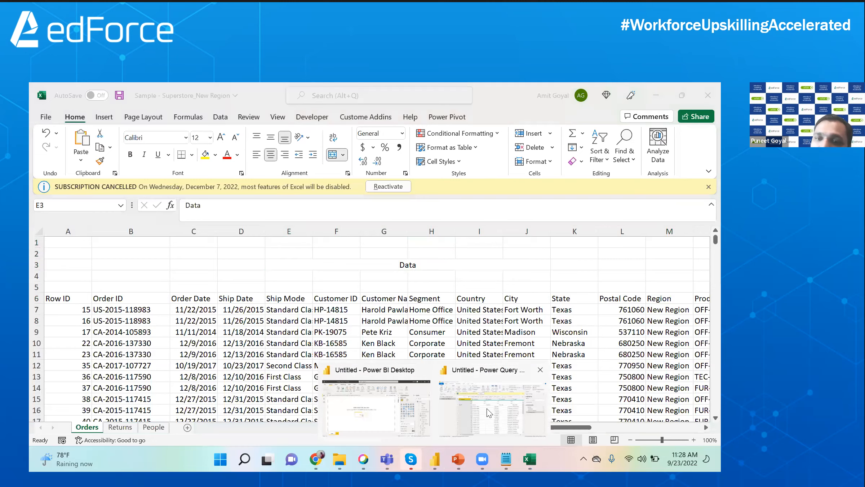
pyautogui.click(492, 407)
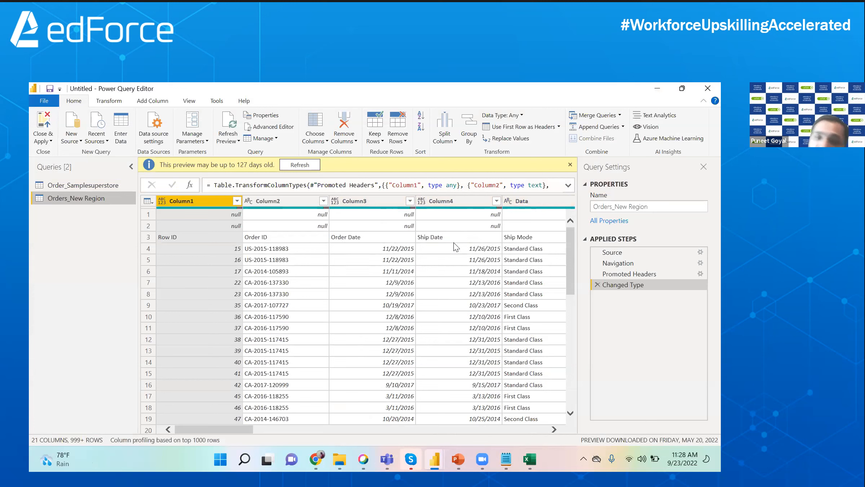
pyautogui.click(530, 459)
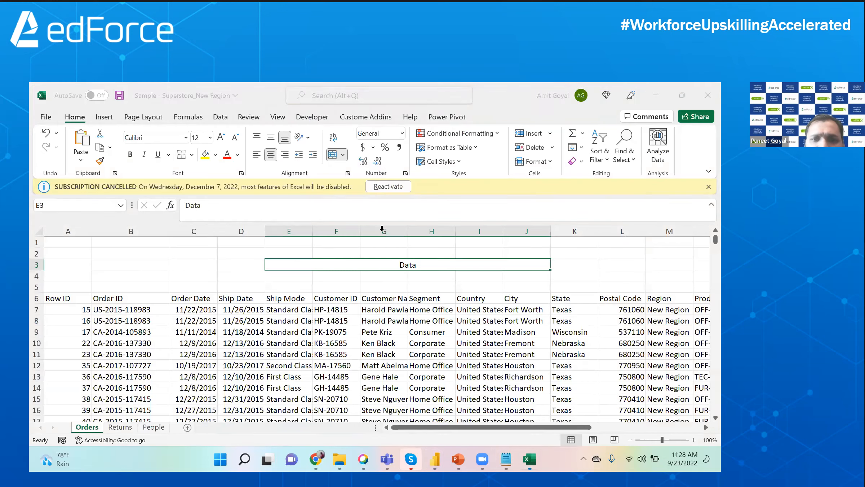
# Select empty rows 1–2 and the Data title row 3, then return to Power Query Editor
pyautogui.click(382, 228)
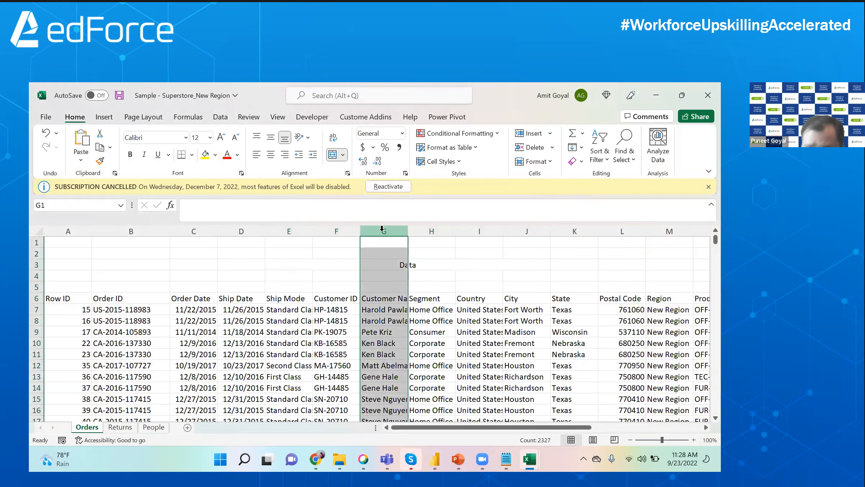
pyautogui.press('Right')
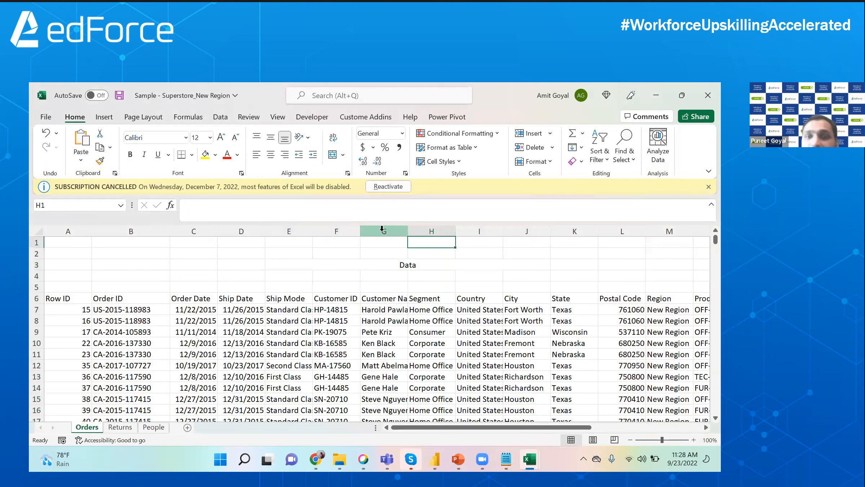
pyautogui.hotkey('shift', 'space')
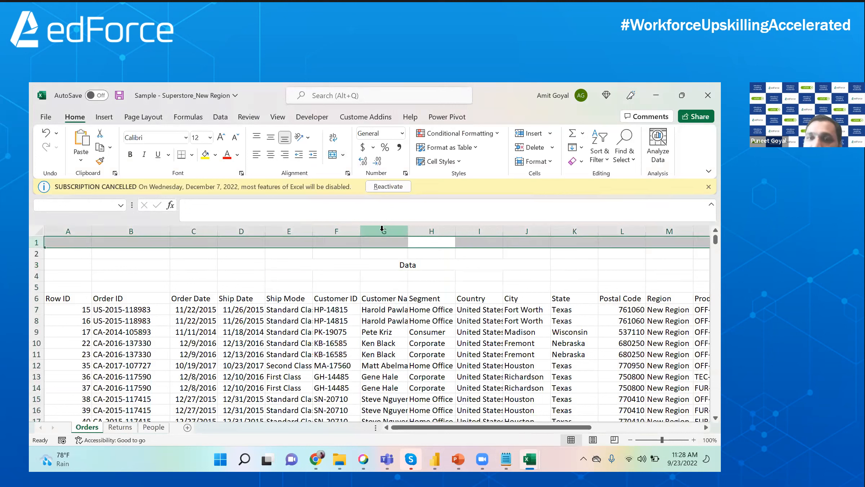
pyautogui.press('Down')
pyautogui.hotkey('shift', 'space')
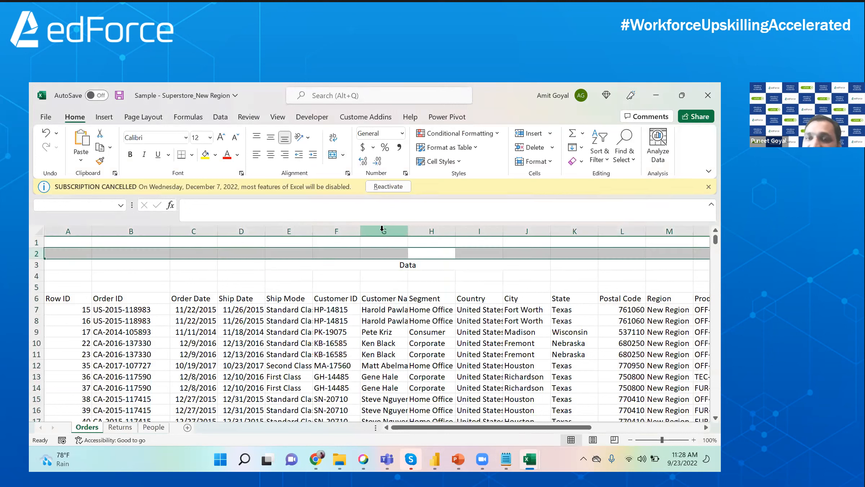
pyautogui.press('Down')
pyautogui.hotkey('shift', 'space')
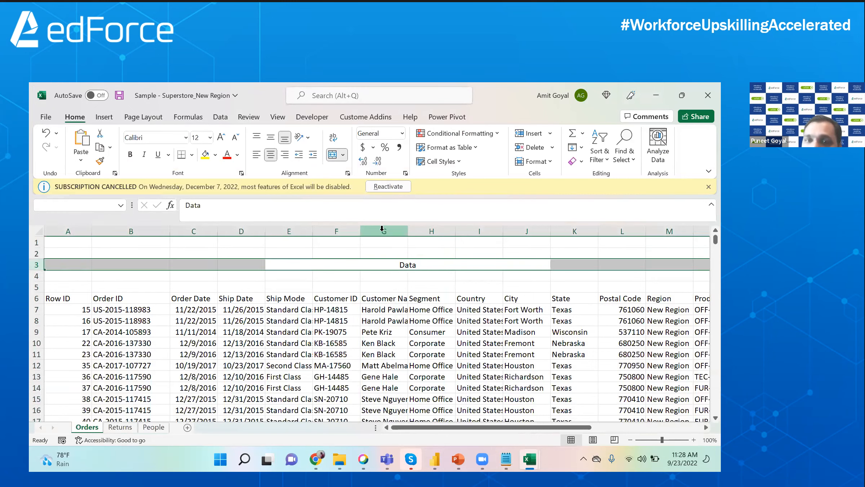
pyautogui.press('Down')
pyautogui.press('Up')
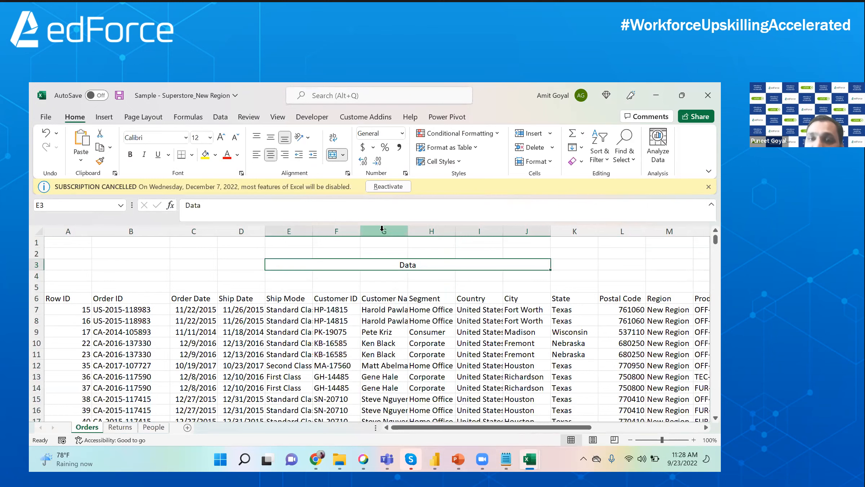
pyautogui.hotkey('alt', 'Tab')
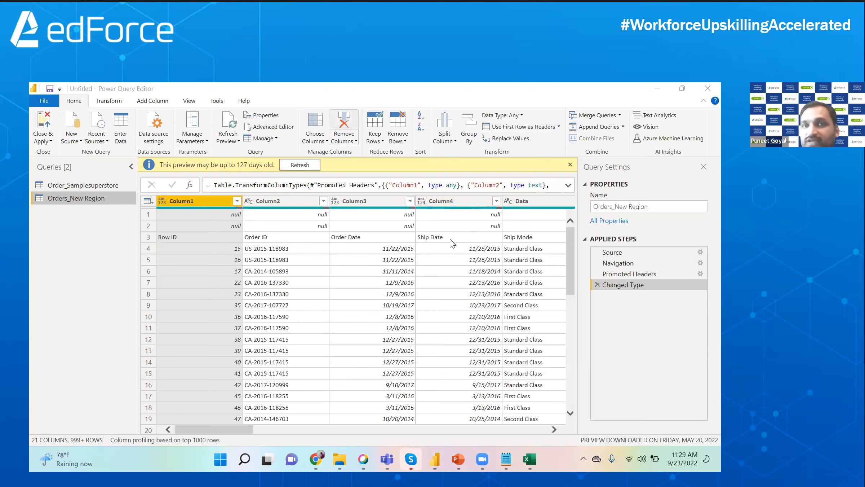
pyautogui.click(403, 140)
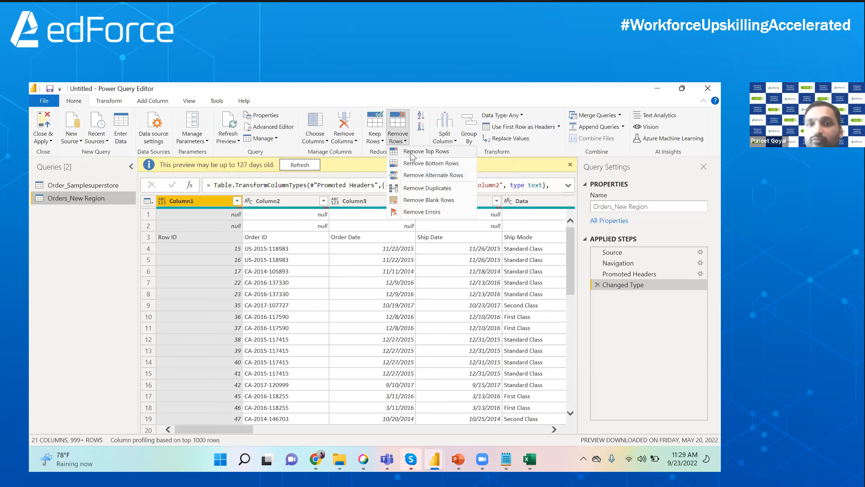
pyautogui.click(406, 151)
pyautogui.write('2')
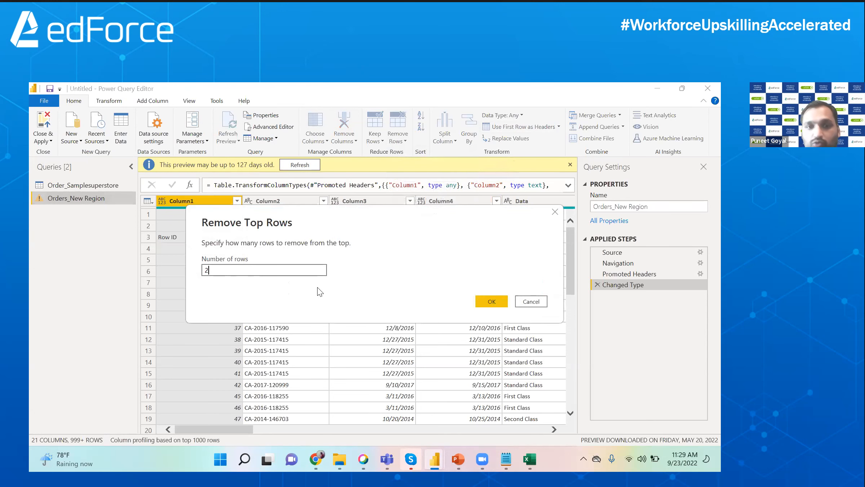
pyautogui.press('Return')
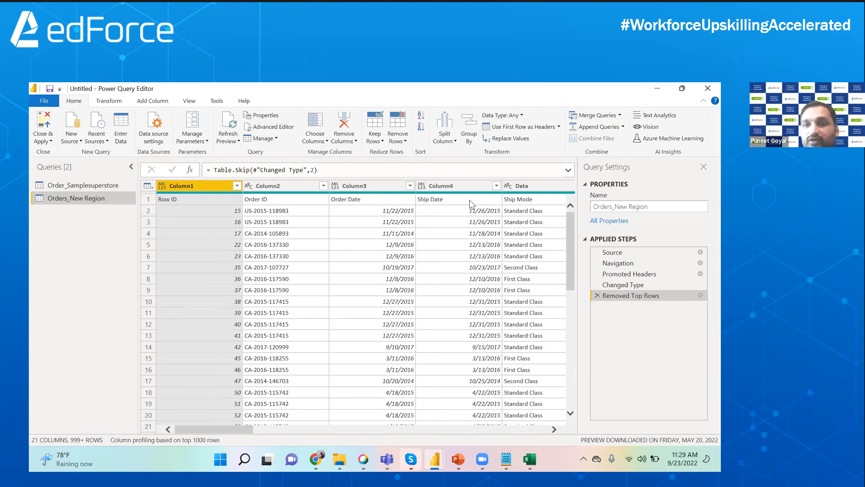
pyautogui.click(396, 141)
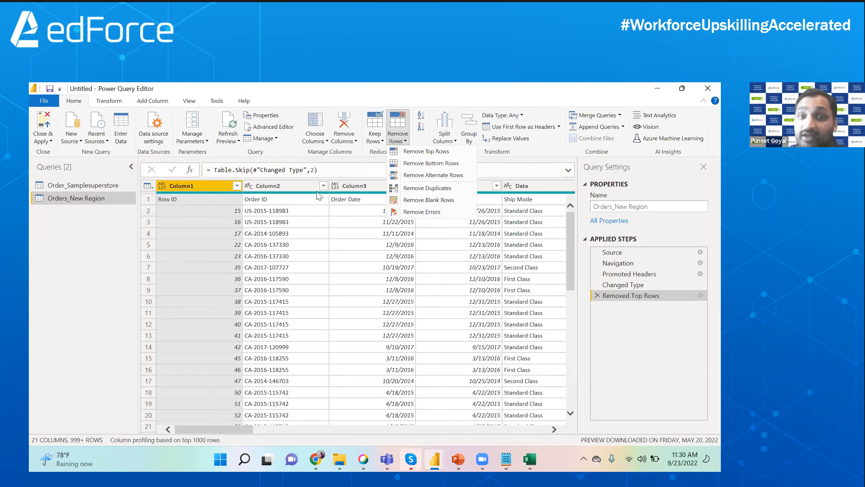
pyautogui.click(597, 299)
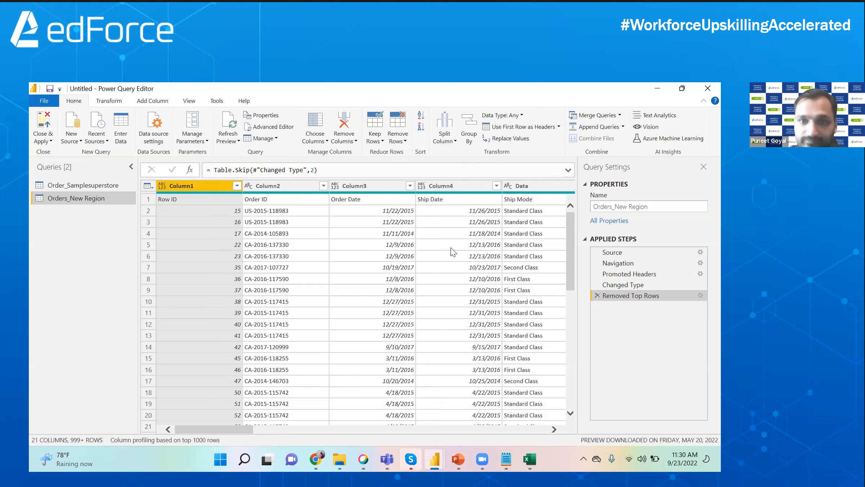
pyautogui.click(597, 296)
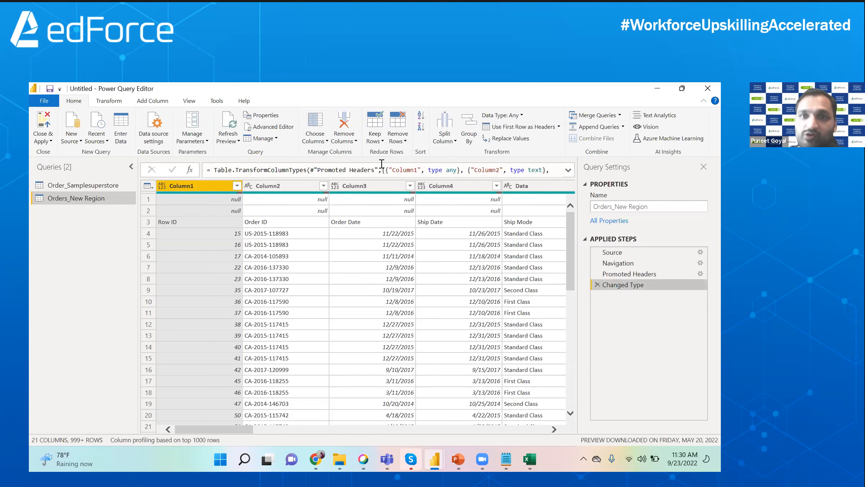
# Remove the blank rows from Orders_New Region and promote its first row to headers (Row ID, Order ID, Order Date)
pyautogui.click(397, 141)
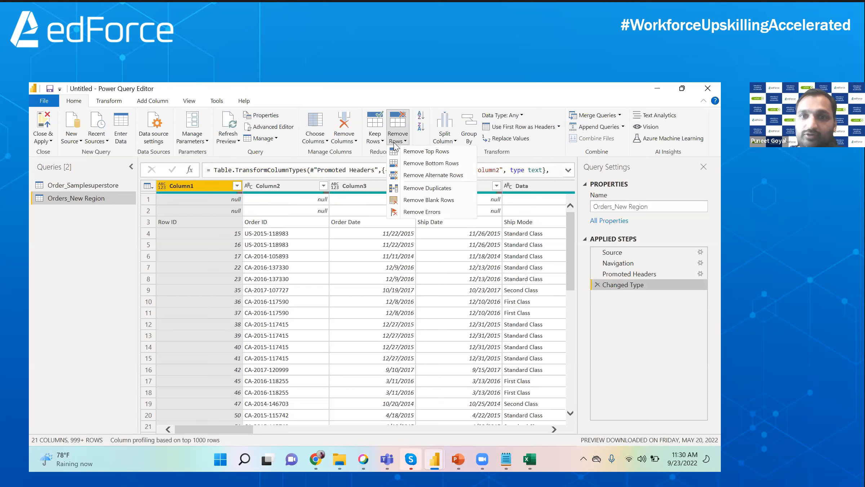
pyautogui.click(429, 204)
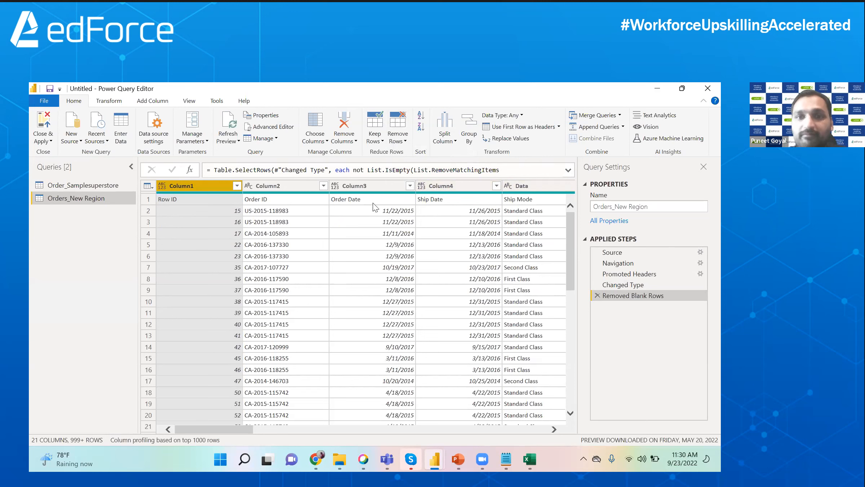
pyautogui.click(145, 201)
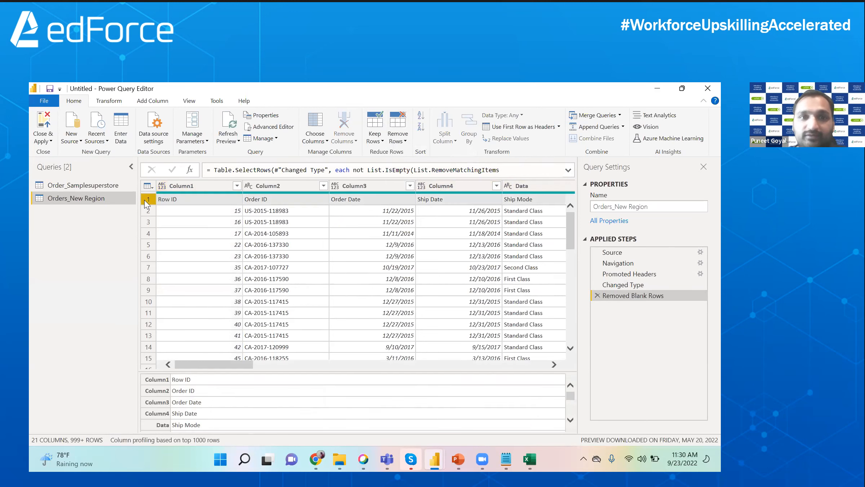
pyautogui.click(506, 126)
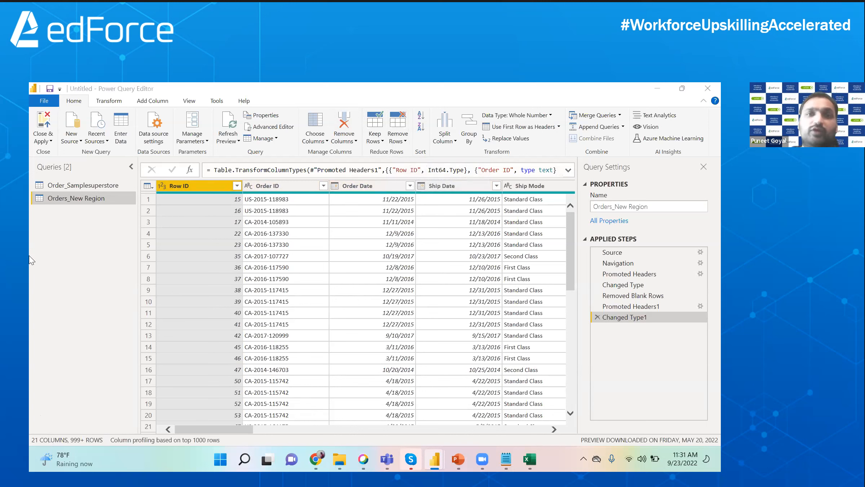
pyautogui.click(343, 140)
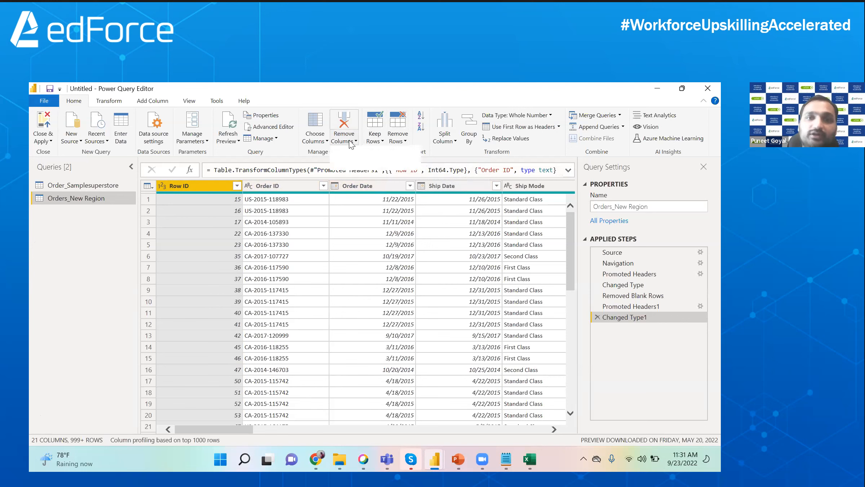
pyautogui.click(355, 152)
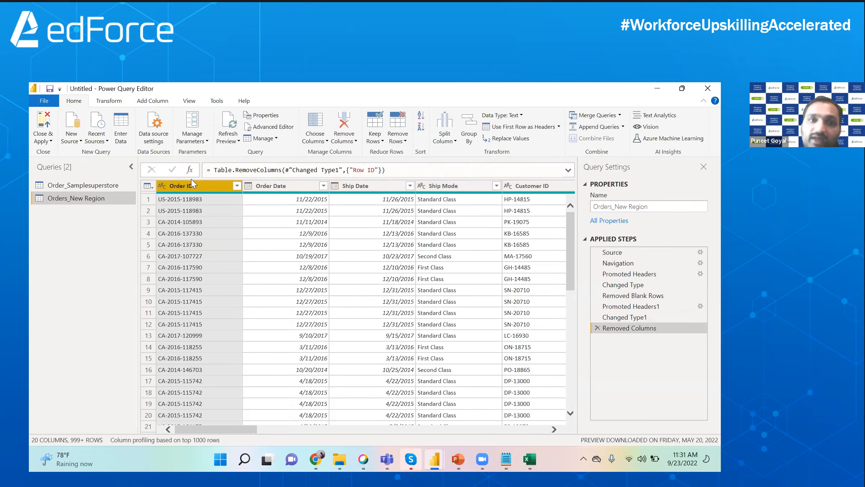
pyautogui.click(595, 329)
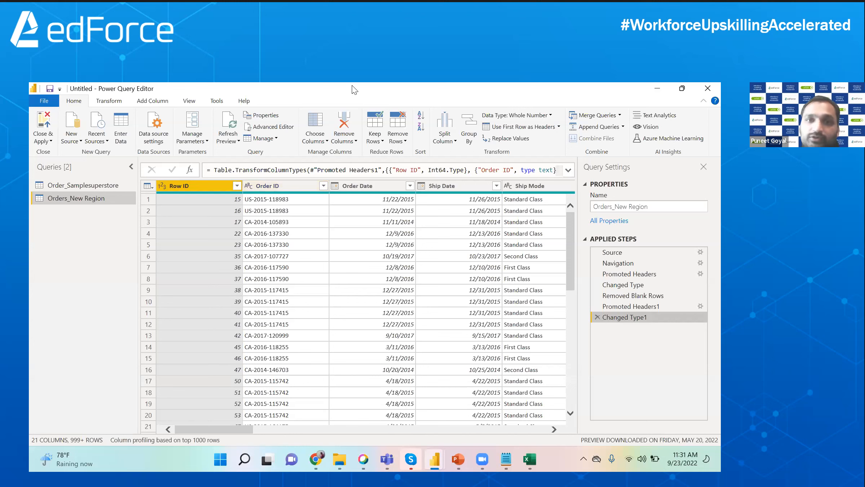
pyautogui.click(452, 183)
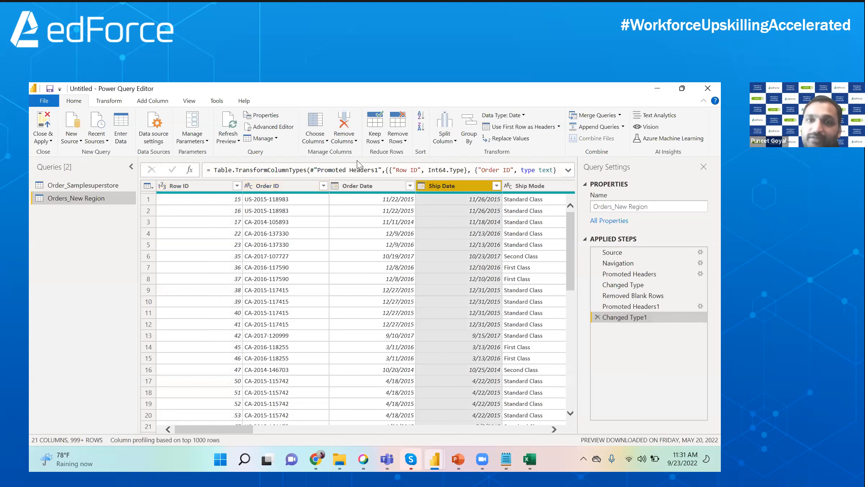
pyautogui.click(351, 142)
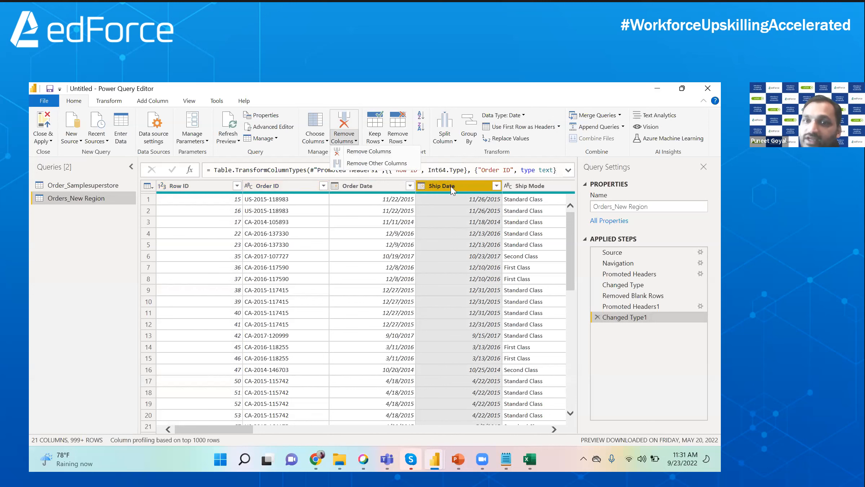
pyautogui.click(391, 164)
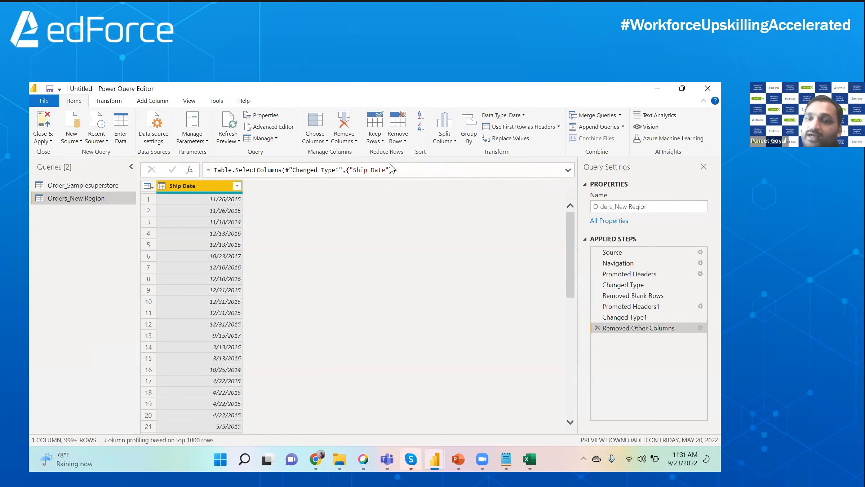
pyautogui.click(597, 328)
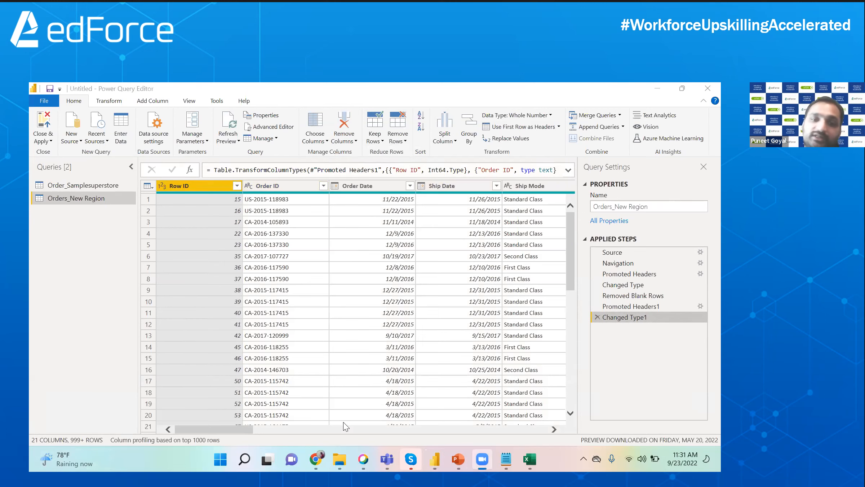
pyautogui.click(375, 430)
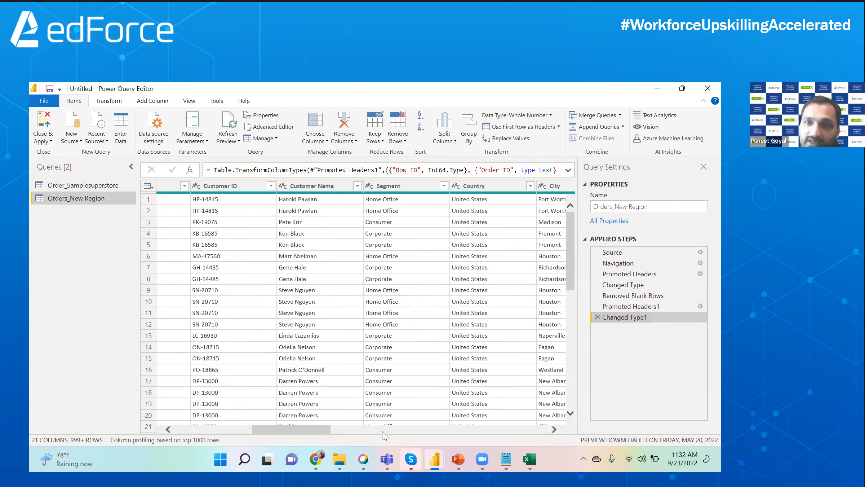
pyautogui.click(383, 430)
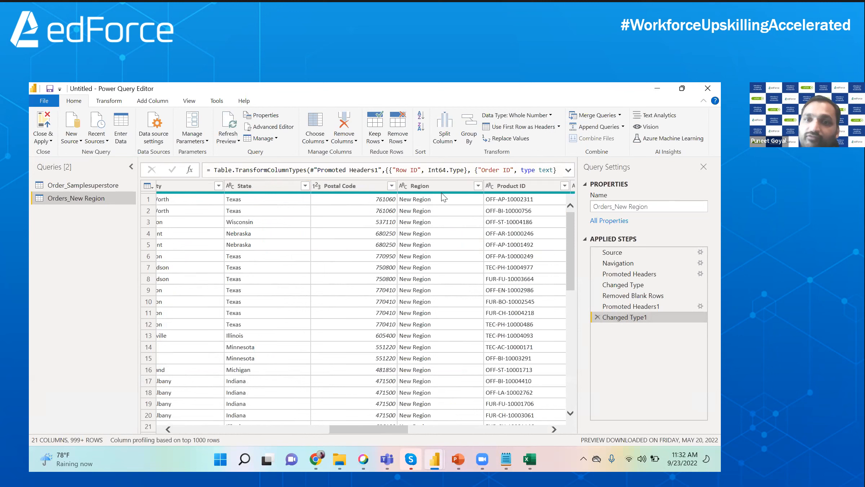
pyautogui.click(478, 185)
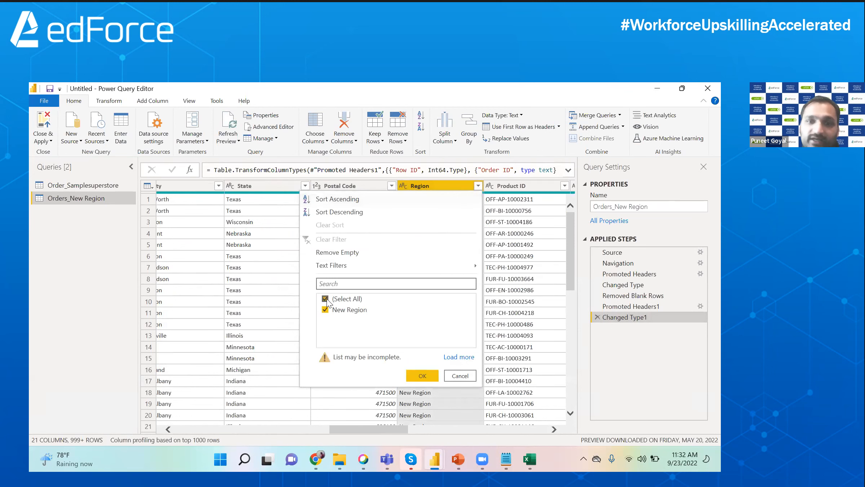
pyautogui.click(459, 357)
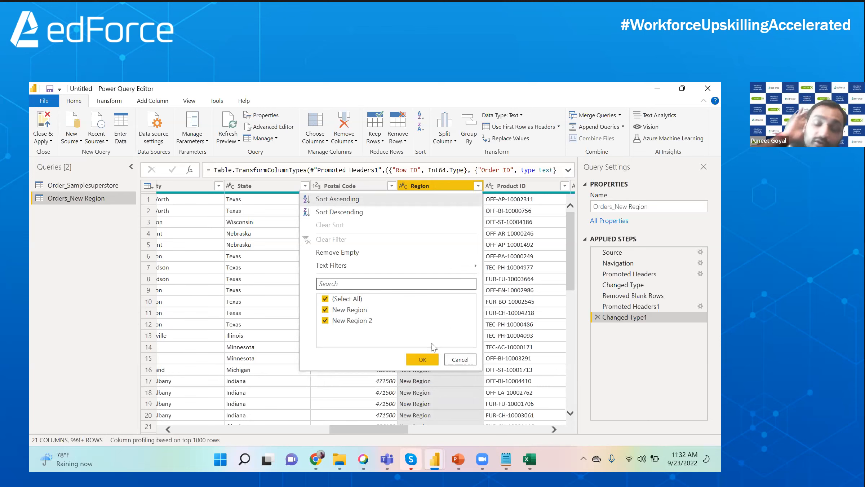
pyautogui.click(460, 359)
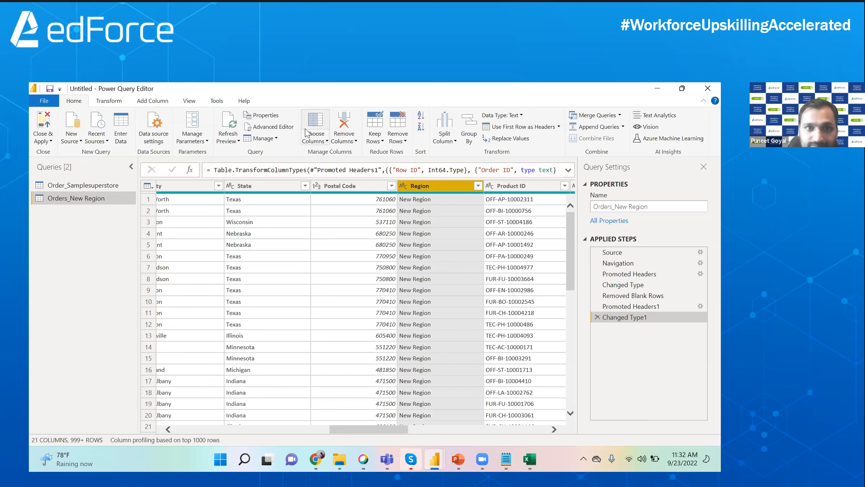
pyautogui.rightClick(426, 205)
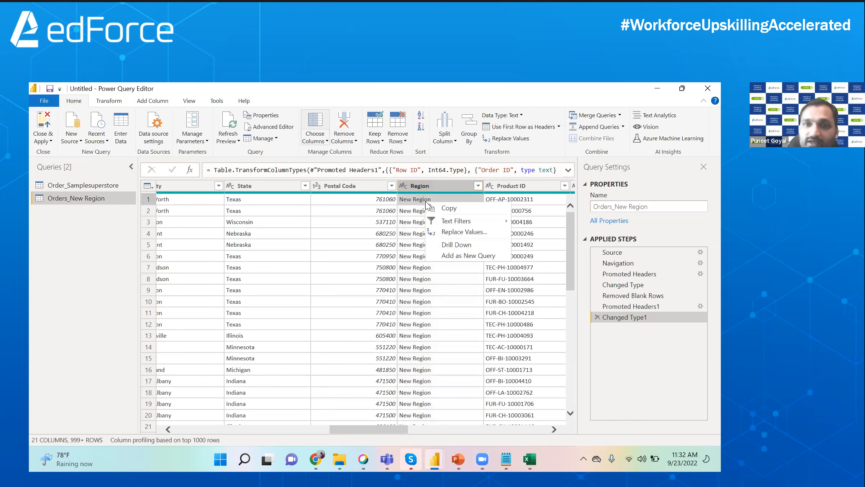
# Replace 'New Region 2' with 'New Region' in the Region column using Replace Values
pyautogui.click(465, 232)
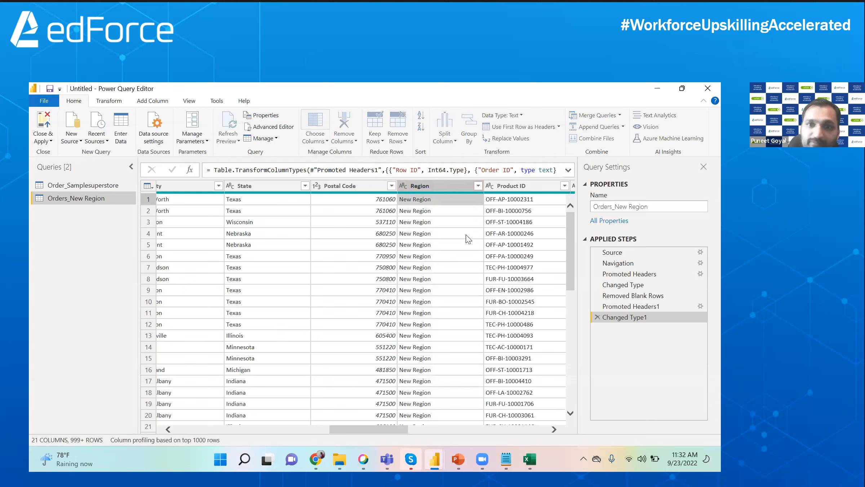
pyautogui.click(531, 323)
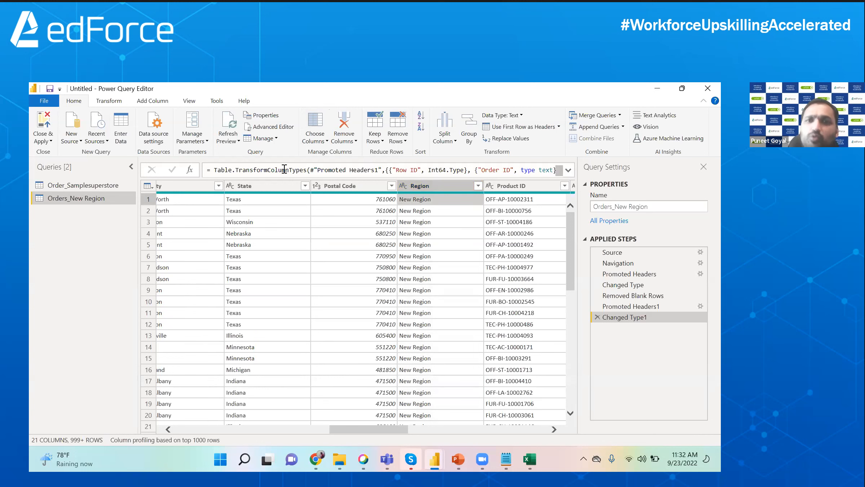
pyautogui.click(117, 101)
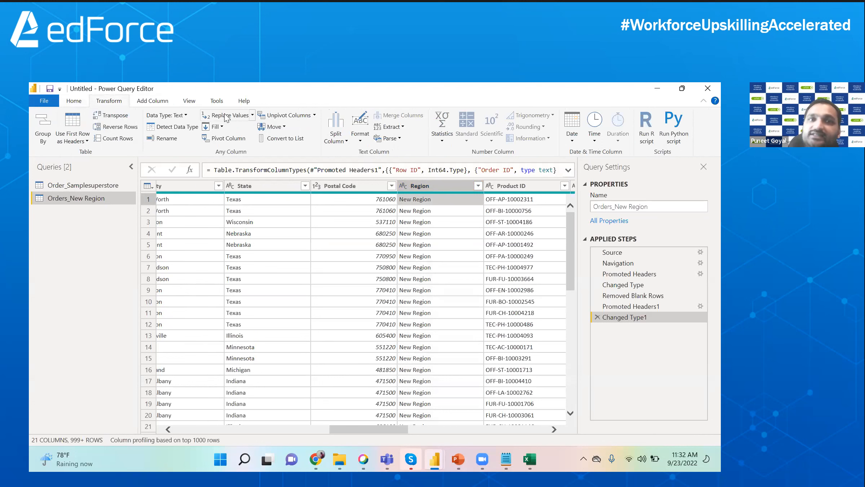
pyautogui.click(253, 115)
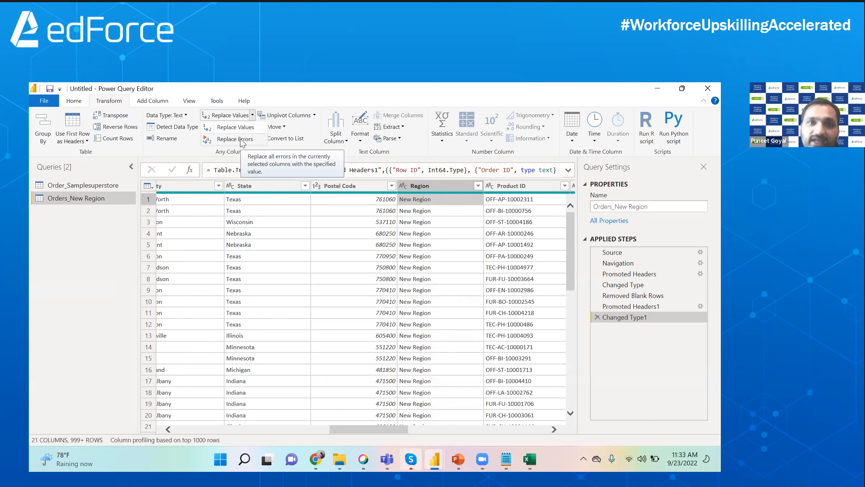
pyautogui.click(236, 128)
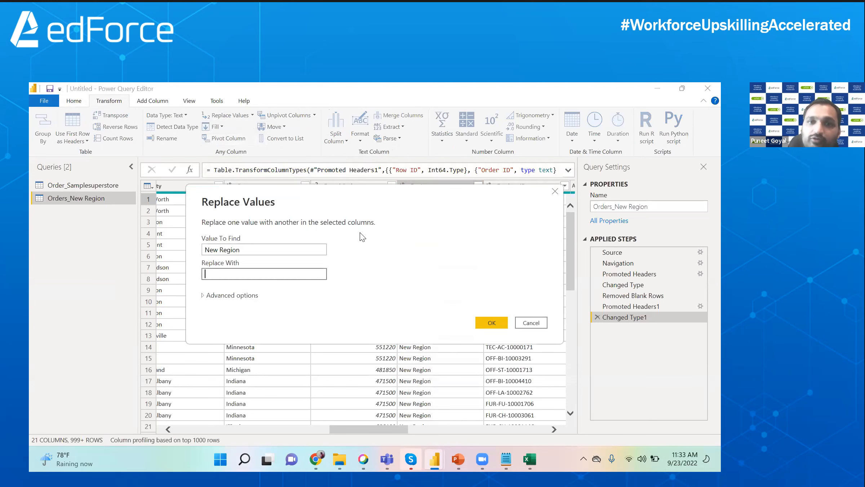
pyautogui.click(270, 249)
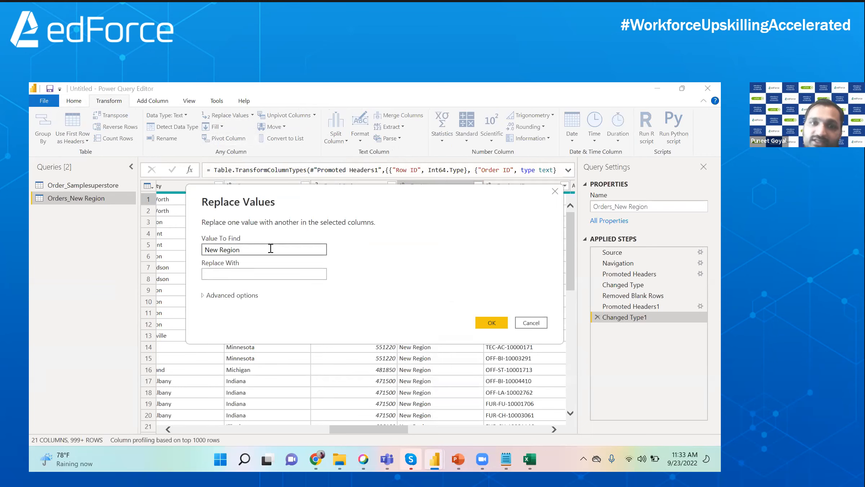
pyautogui.write('2')
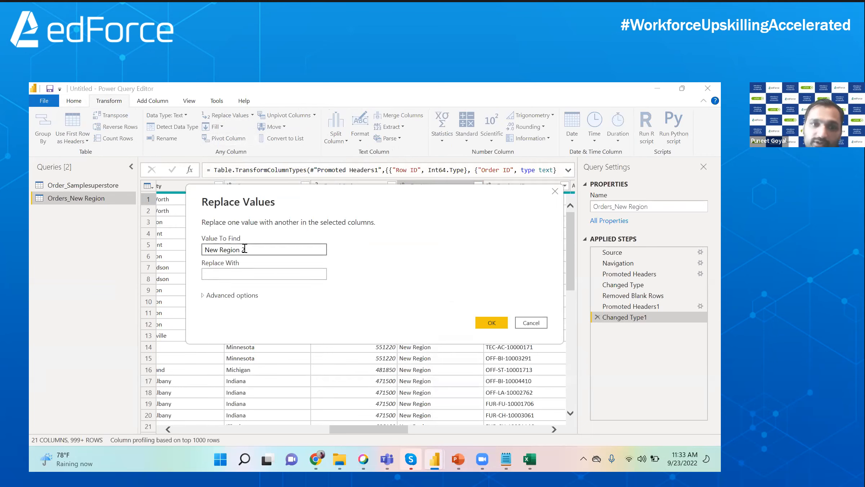
pyautogui.moveTo(239, 250); pyautogui.dragTo(196, 245)
pyautogui.hotkey('ctrl', 'c')
pyautogui.click(214, 277)
pyautogui.hotkey('ctrl', 'v')
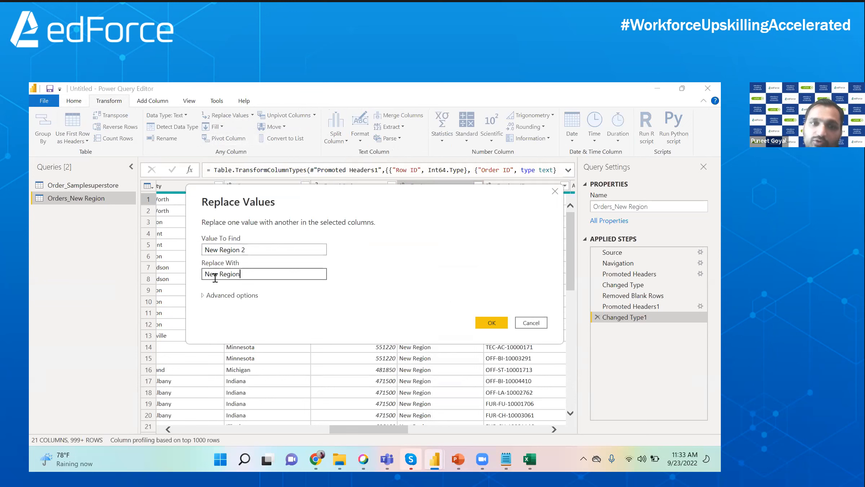
pyautogui.click(491, 322)
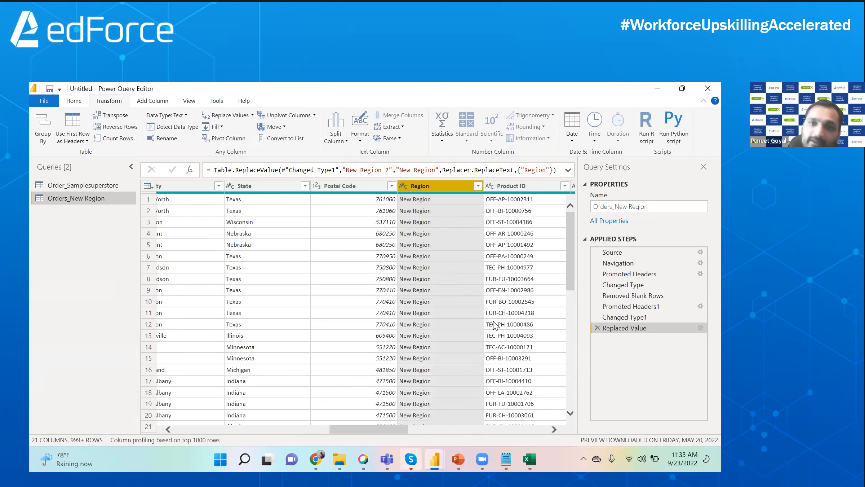
pyautogui.click(478, 185)
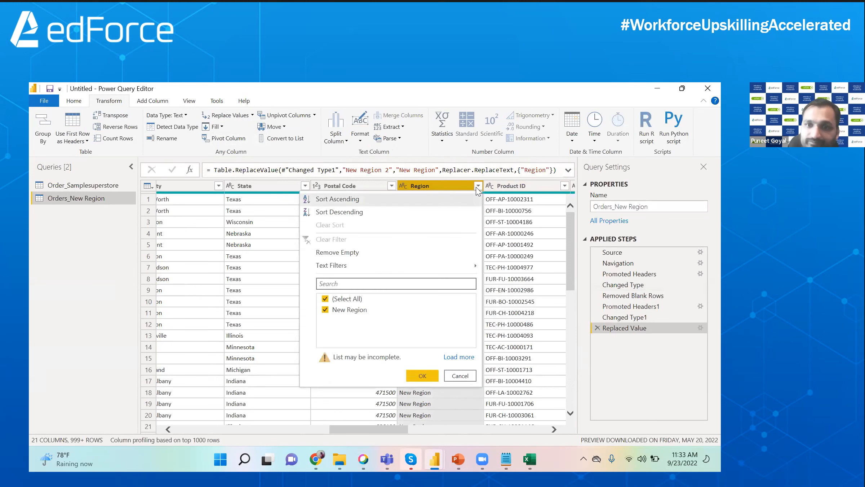
pyautogui.click(465, 360)
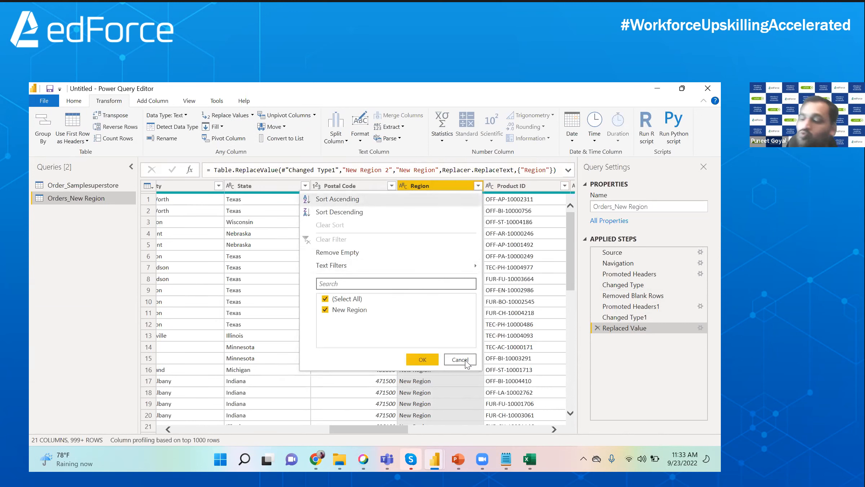
pyautogui.click(465, 360)
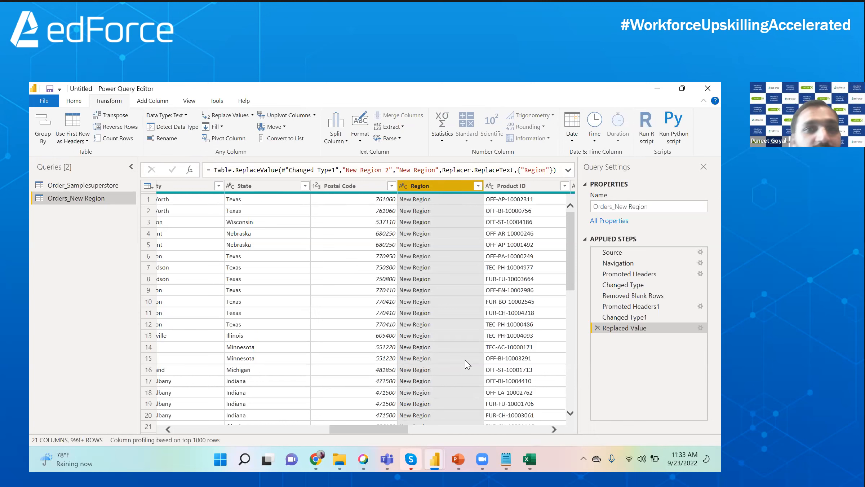
pyautogui.click(384, 202)
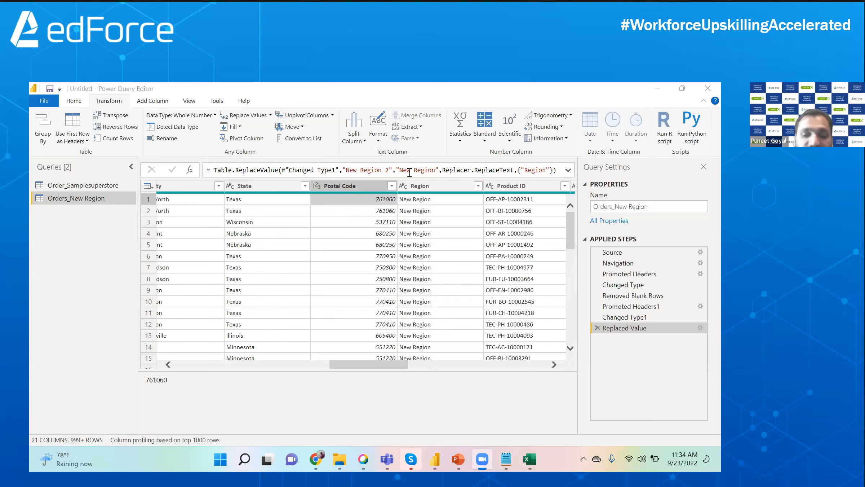
pyautogui.click(386, 201)
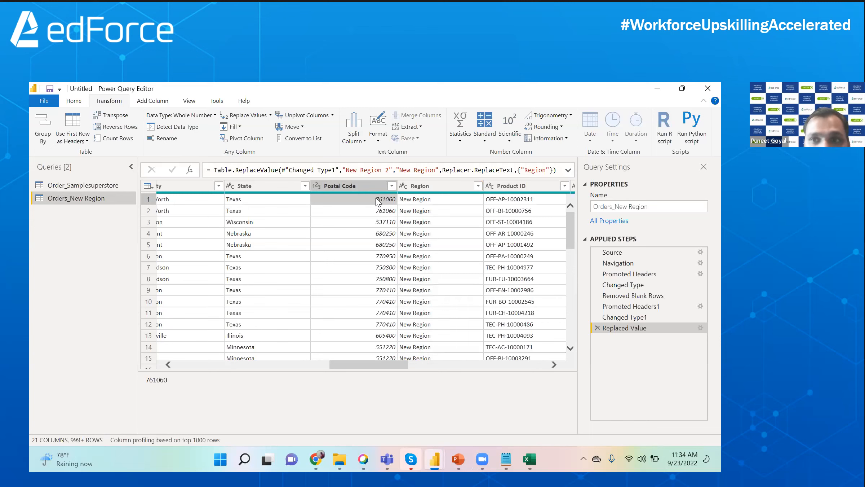
# Check the Region values, switch between Order_Samplesuperstore and Orders_New Region, then bring Notepad forward
pyautogui.click(440, 266)
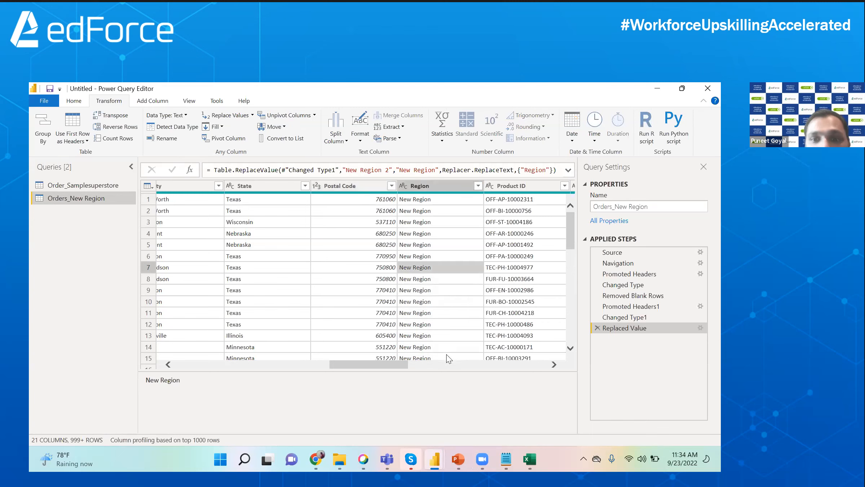
pyautogui.click(461, 364)
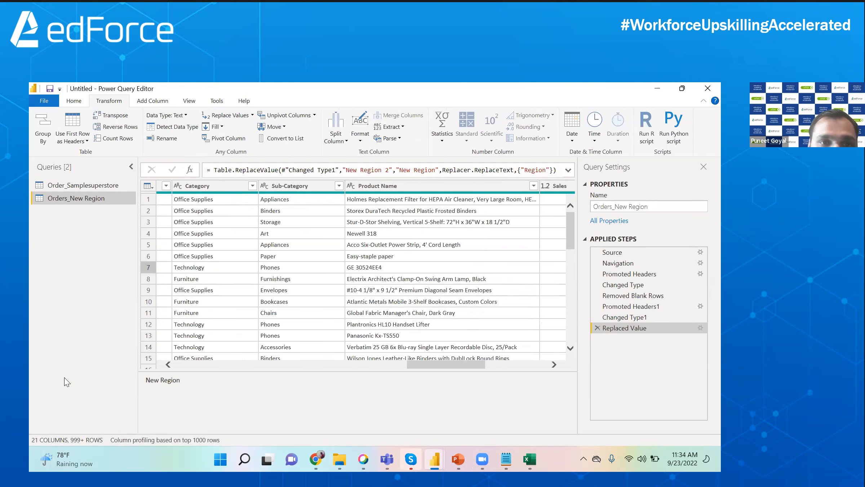
pyautogui.click(71, 186)
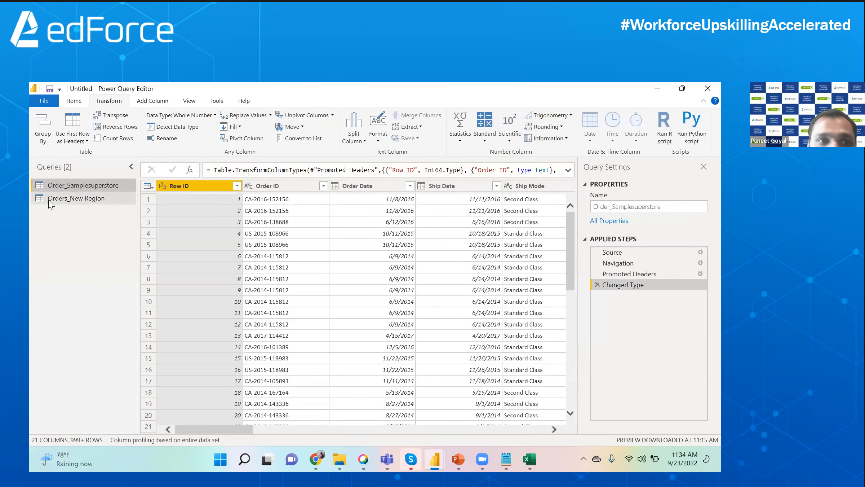
pyautogui.click(65, 198)
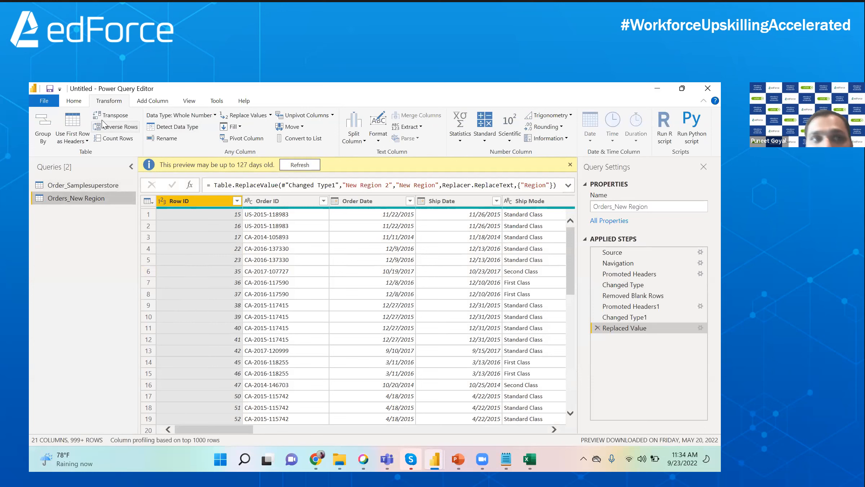
pyautogui.click(77, 101)
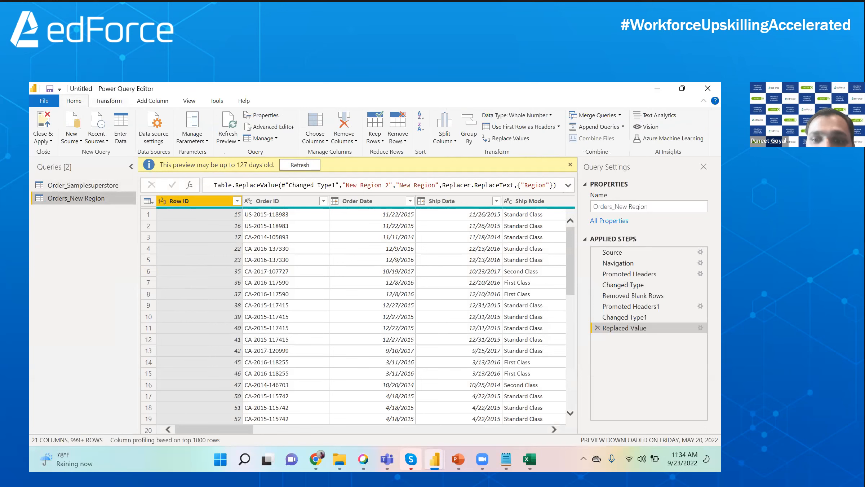
pyautogui.click(506, 459)
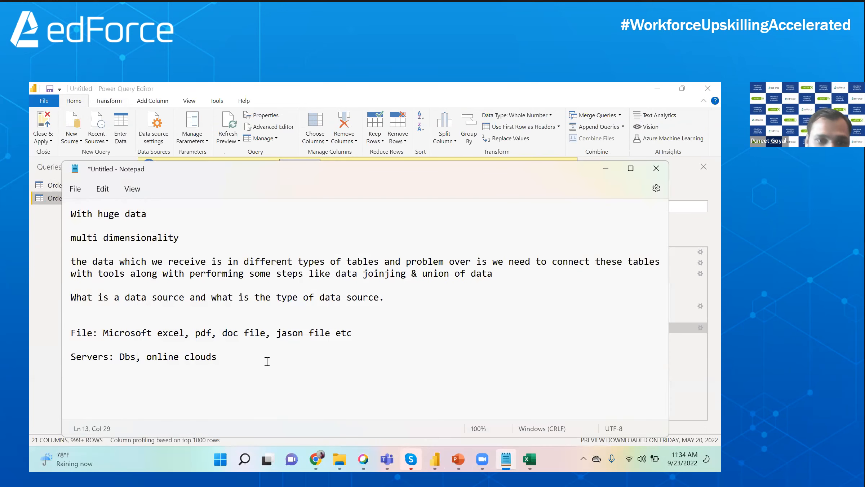
# Write 'Appending of the data' and 'It is also known as union of data' in a new note, then return to Order_Samplesuperstore
pyautogui.hotkey('ctrl', 'n')
pyautogui.write('A')
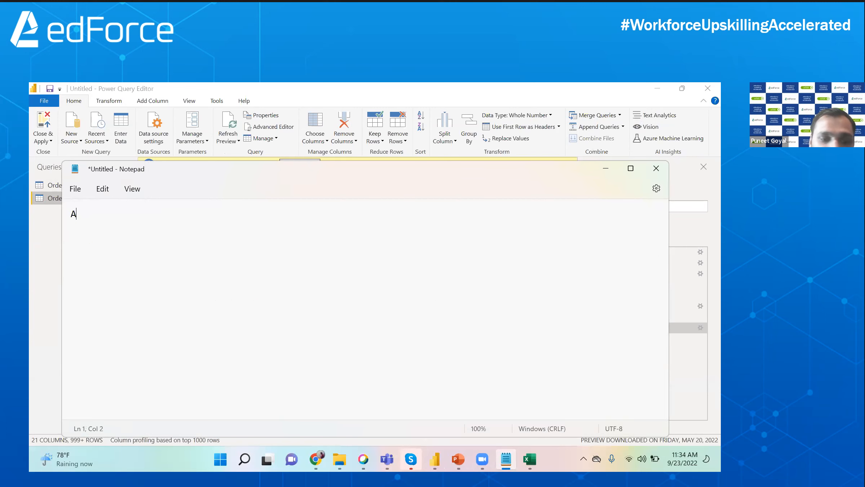
pyautogui.write('ppending o')
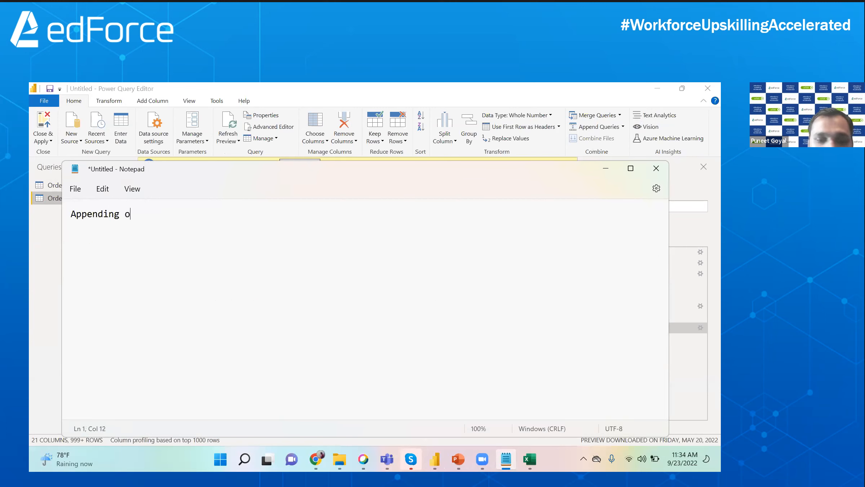
pyautogui.write('f the data')
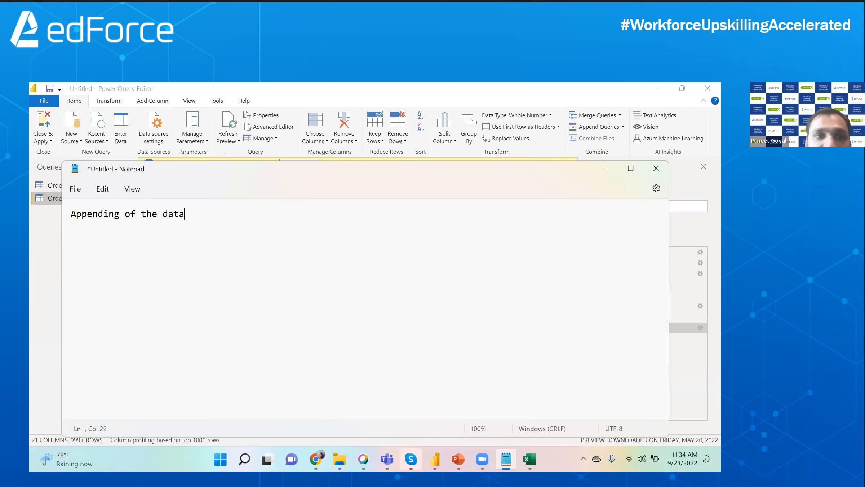
pyautogui.press('Return')
pyautogui.press('Return')
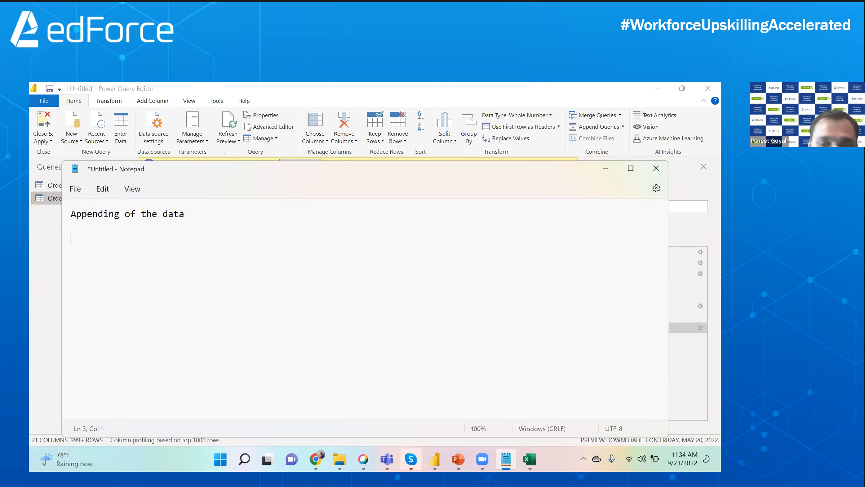
pyautogui.write('It is al')
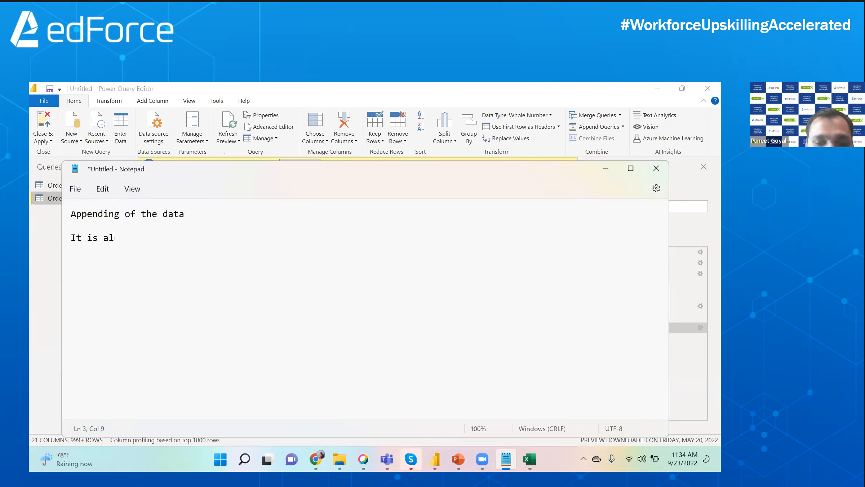
pyautogui.write('so known a')
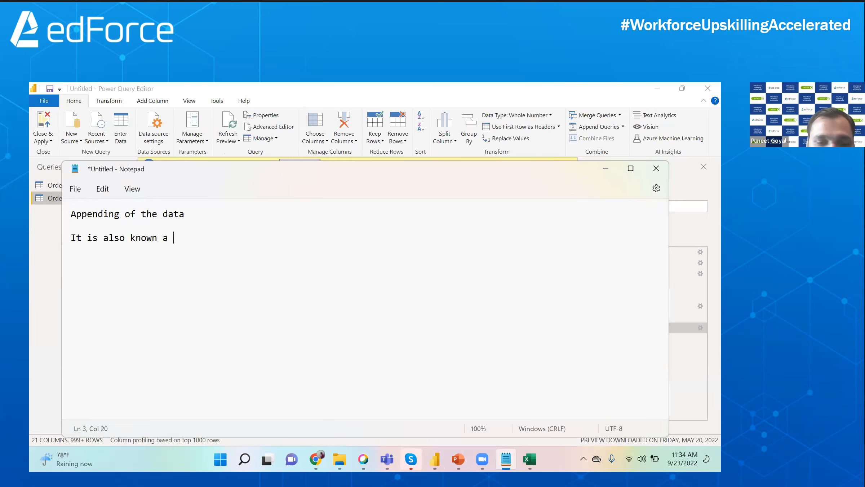
pyautogui.press('BackSpace')
pyautogui.write('s u')
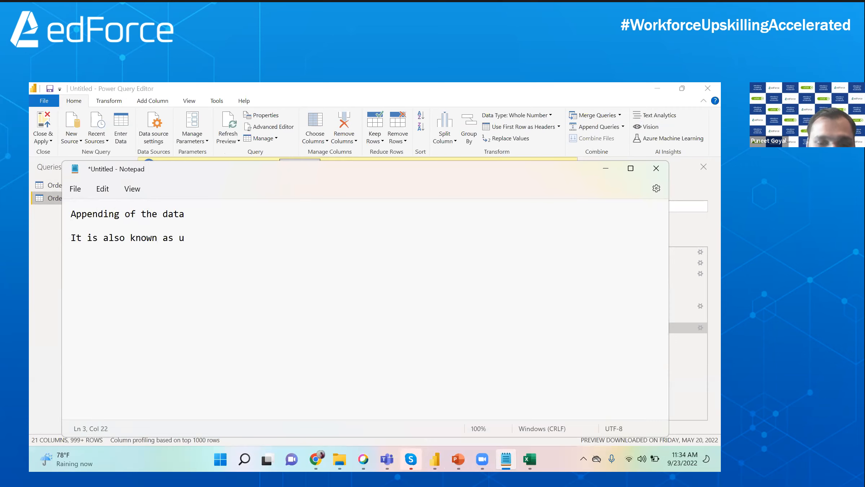
pyautogui.write('nion of data')
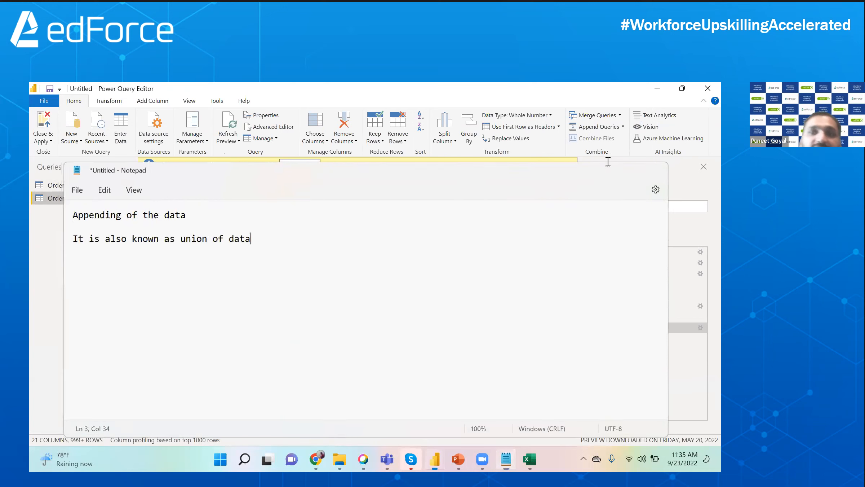
pyautogui.click(608, 168)
pyautogui.click(85, 184)
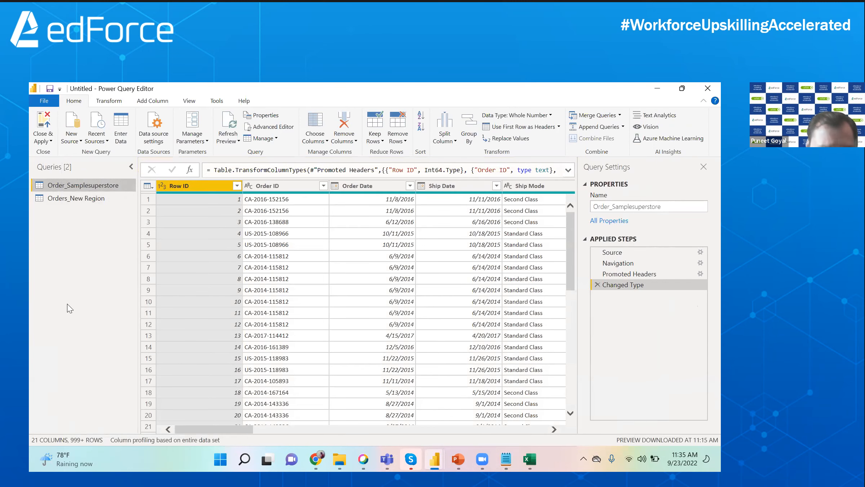
# Show the Orders_New Region query's rows in the Power Query Editor
pyautogui.click(75, 197)
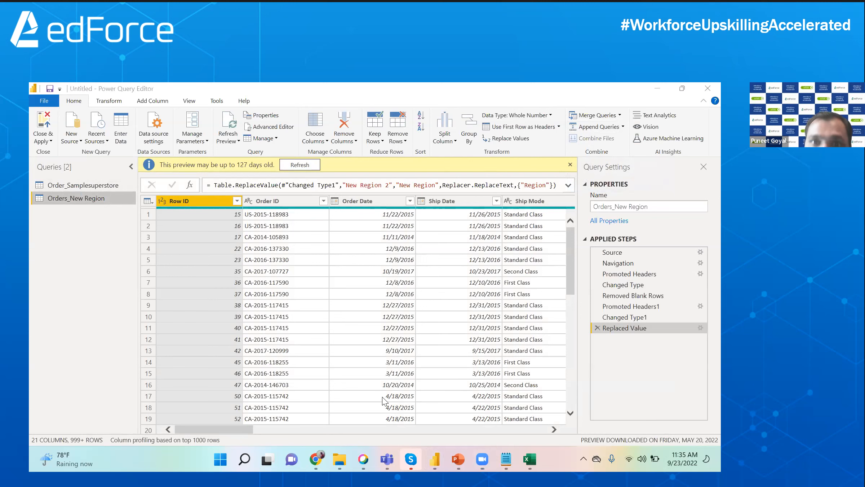
# Create blank workbook Book1 and copy the Superstore_New Region header row, rechecking Orders_New Region in Power Query
pyautogui.moveTo(529, 459)
pyautogui.click(587, 409)
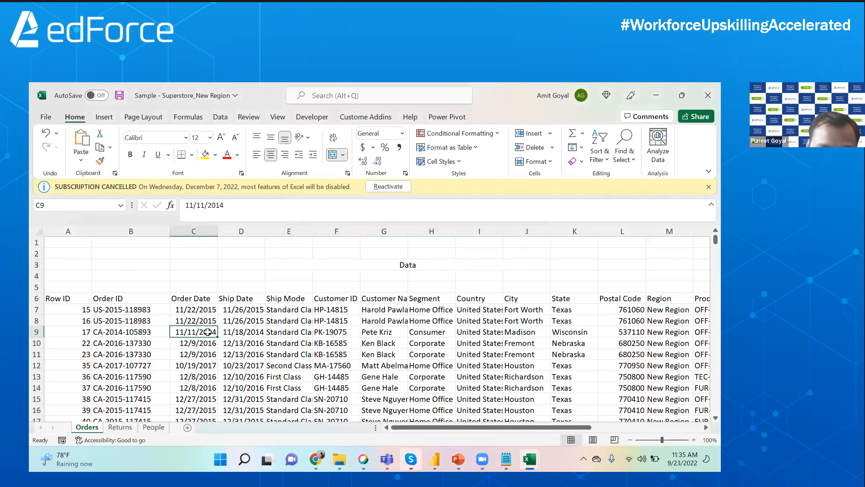
pyautogui.click(254, 310)
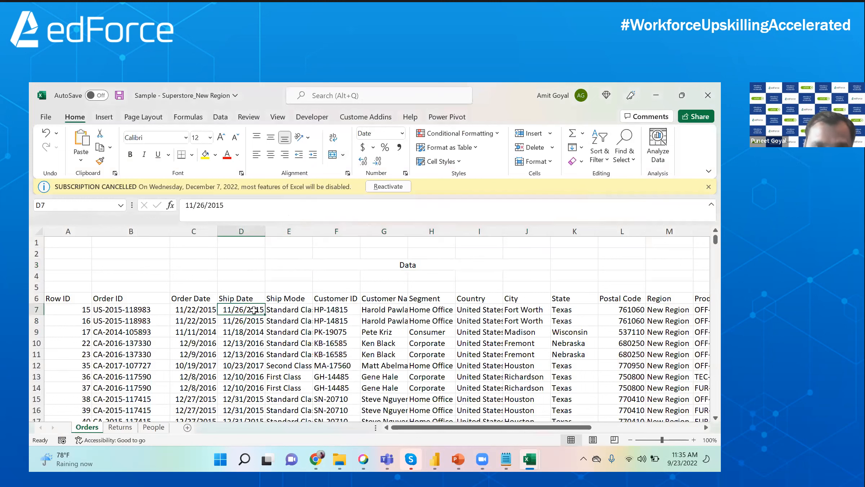
pyautogui.press('Left')
pyautogui.press('Left')
pyautogui.press('Left')
pyautogui.press('Up')
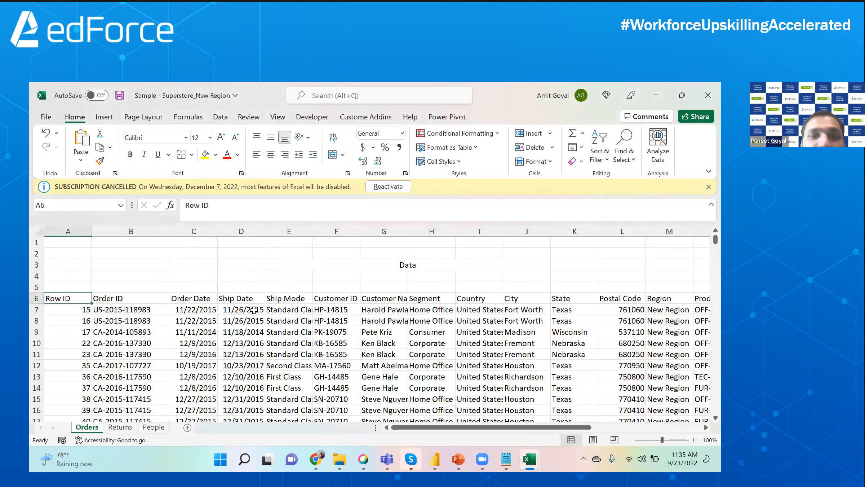
pyautogui.hscroll(3, 252, 266)
pyautogui.hotkey('ctrl', 'n')
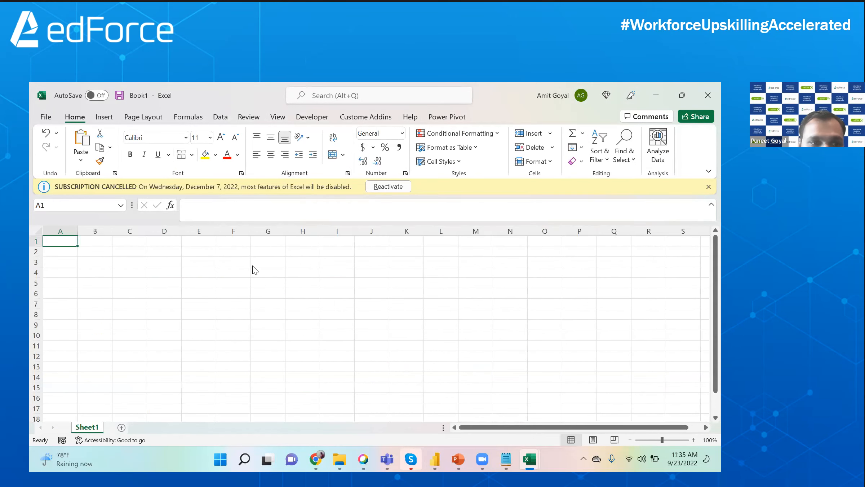
pyautogui.hotkey('ctrl', 'w')
pyautogui.hotkey('ctrl', 'c')
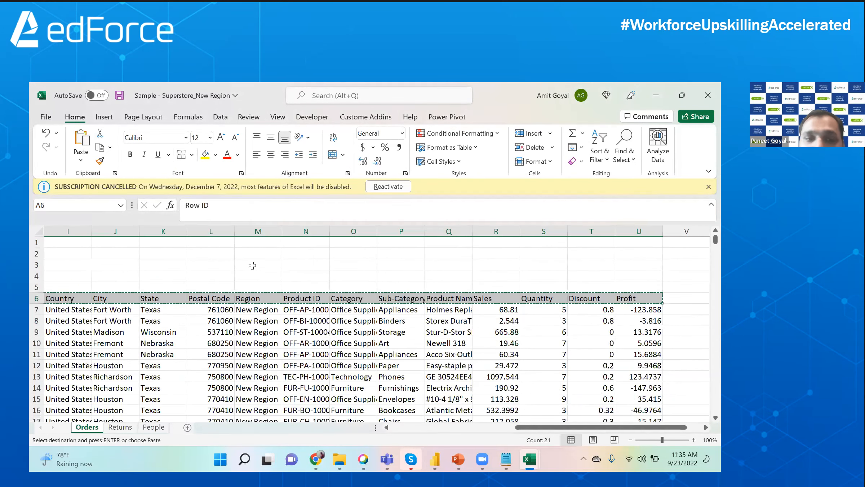
pyautogui.moveTo(428, 455)
pyautogui.click(492, 407)
pyautogui.click(69, 197)
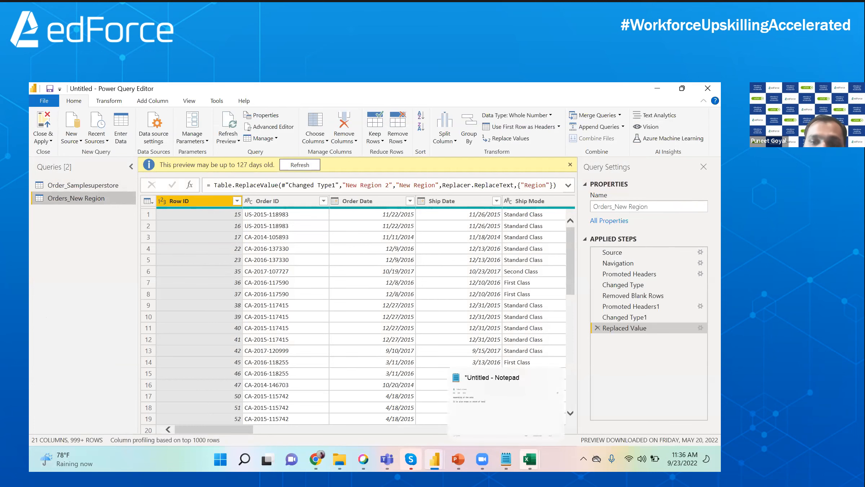
# Paste the New Region header row into row 3 of Book1 and fit column A
pyautogui.moveTo(530, 459)
pyautogui.click(615, 428)
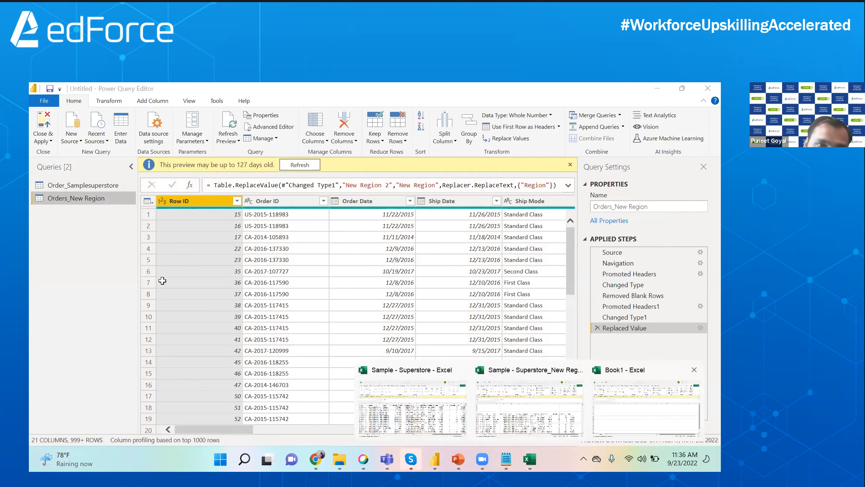
pyautogui.click(95, 270)
pyautogui.press('Left')
pyautogui.press('Up')
pyautogui.hotkey('ctrl', 'v')
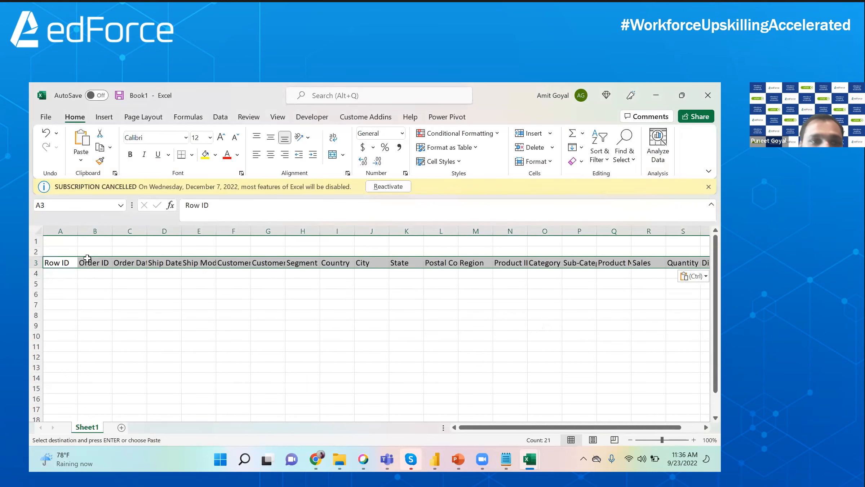
pyautogui.doubleClick(77, 232)
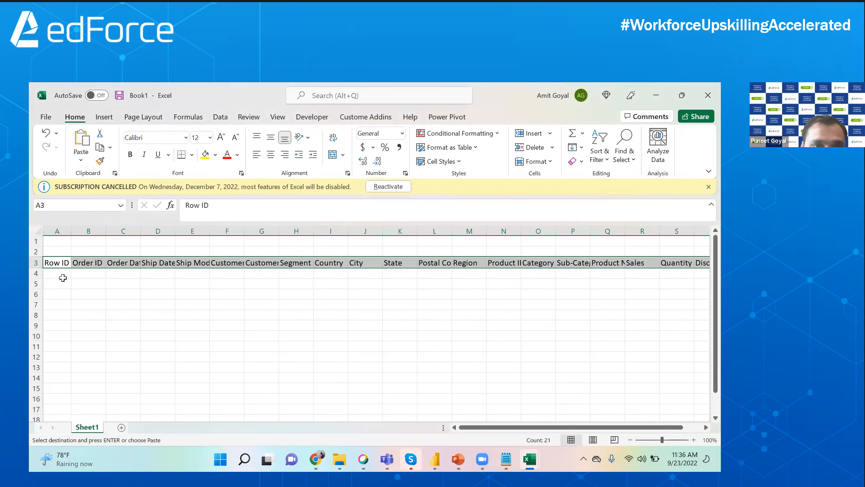
# Copy the Sample - Superstore header row A1:U1 into row 6 of Book1
pyautogui.moveTo(339, 458)
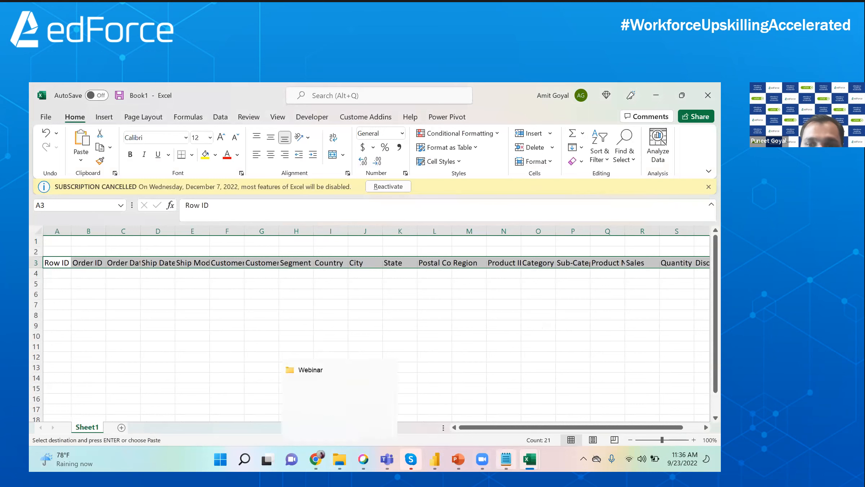
pyautogui.click(530, 458)
pyautogui.click(413, 415)
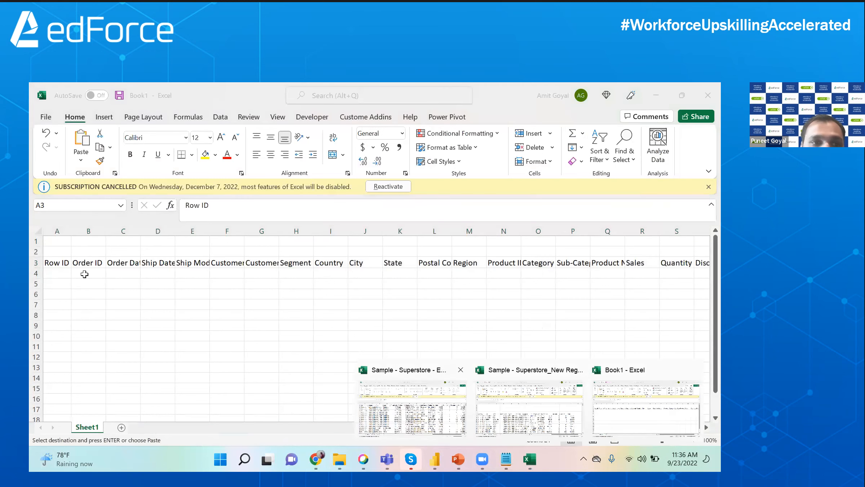
pyautogui.hotkey('ctrl', 'Home')
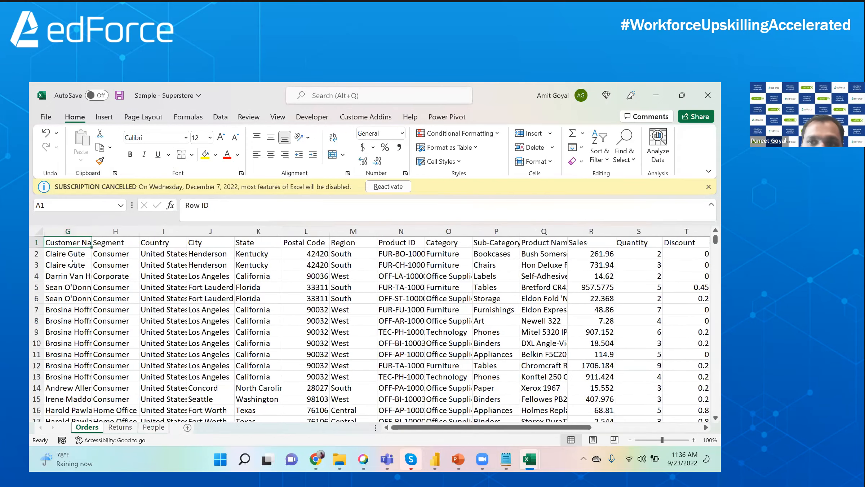
pyautogui.hotkey('ctrl', 'shift', 'Right')
pyautogui.hotkey('ctrl', 'c')
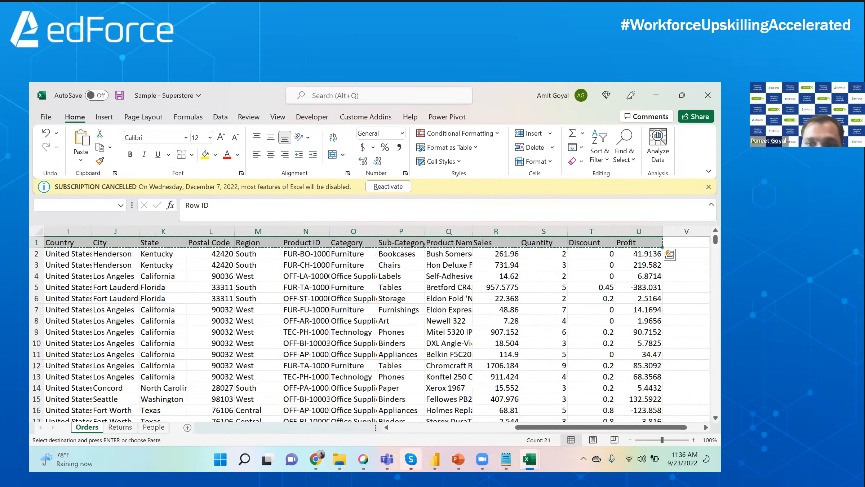
pyautogui.moveTo(529, 459)
pyautogui.click(643, 404)
pyautogui.click(57, 293)
pyautogui.hotkey('ctrl', 'v')
pyautogui.press('Escape')
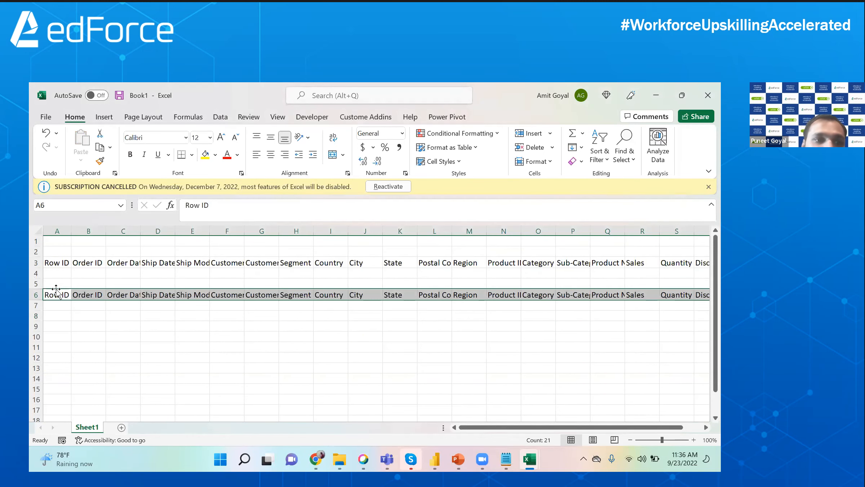
pyautogui.press('Down')
pyautogui.press('Down')
# Enter the formula =A6=A3 in A7 to compare the two header rows
pyautogui.write('=')
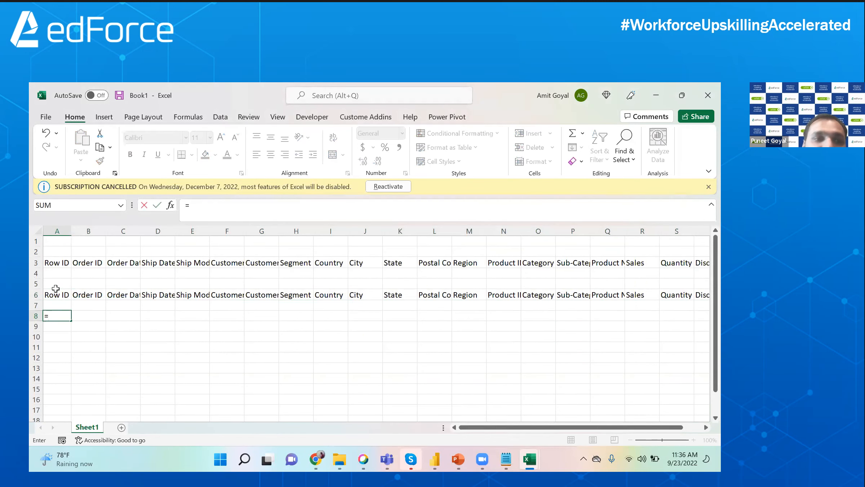
pyautogui.press('Escape')
pyautogui.click(56, 290)
pyautogui.press('Down')
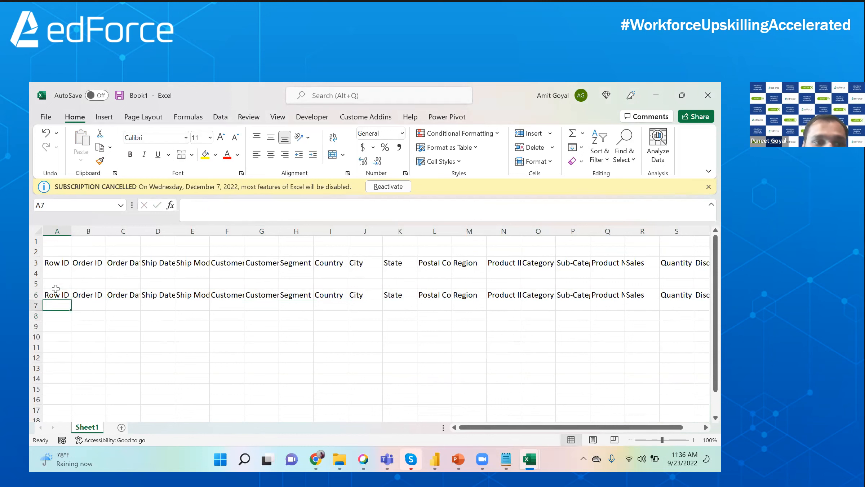
pyautogui.write('=')
pyautogui.click(56, 290)
pyautogui.write('=')
pyautogui.click(57, 263)
pyautogui.press('Return')
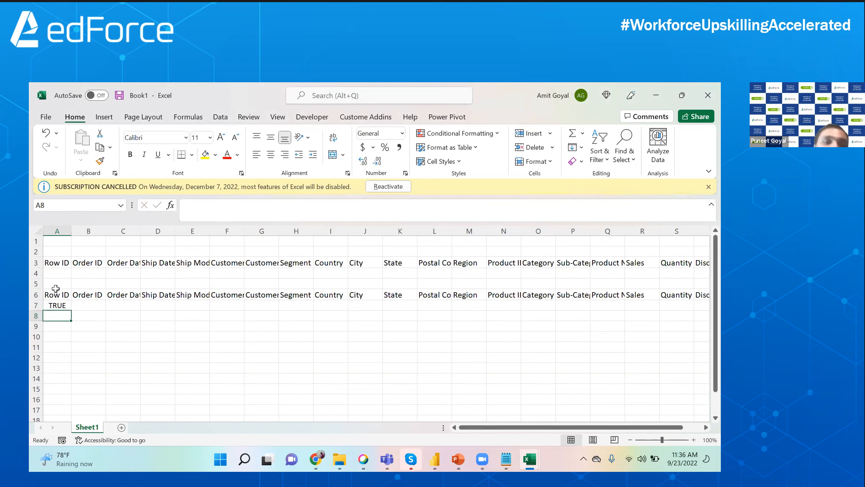
# Check the A7 comparison result against the Row ID headers in A3 and A6
pyautogui.click(56, 291)
pyautogui.press('Up')
pyautogui.press('Up')
pyautogui.press('Up')
pyautogui.press('Down')
pyautogui.press('Down')
pyautogui.press('Down')
pyautogui.press('Down')
pyautogui.press('Up')
pyautogui.press('Down')
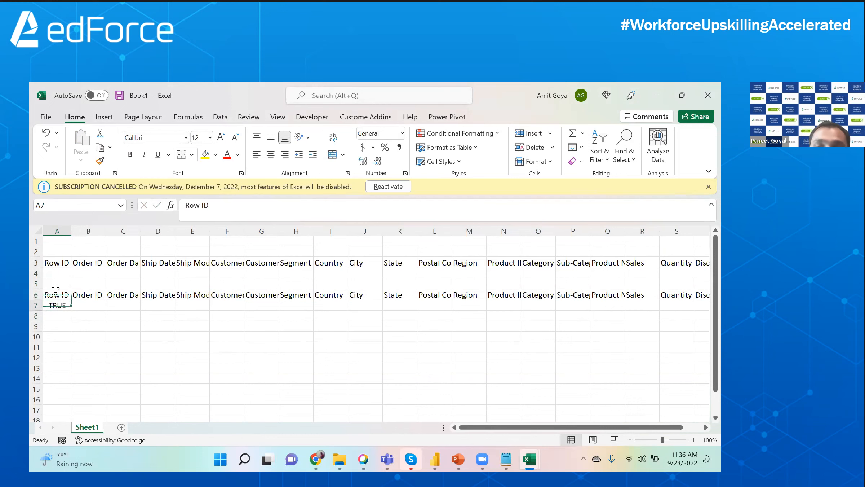
pyautogui.press('Up')
# Copy Row ID past the Profit column, clear A6, and select rows 3–6
pyautogui.hotkey('ctrl', 'c')
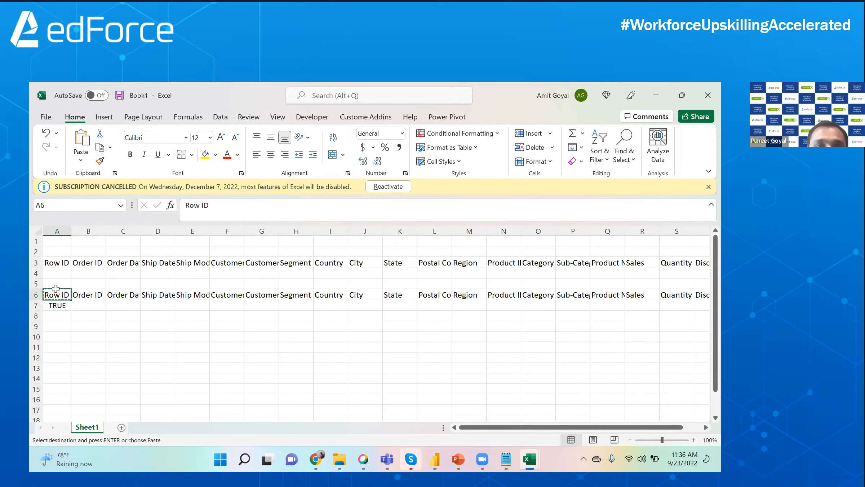
pyautogui.hotkey('ctrl', 'Right')
pyautogui.press('Right')
pyautogui.hotkey('ctrl', 'v')
pyautogui.hotkey('ctrl', 'Left')
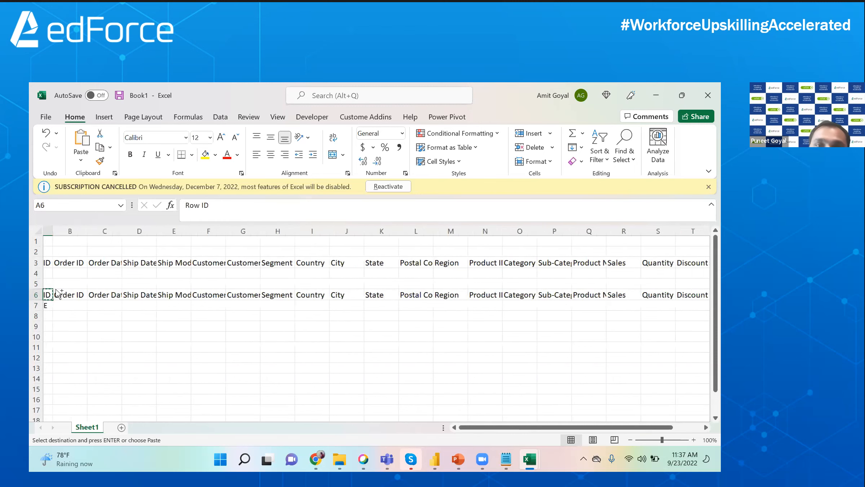
pyautogui.press('Escape')
pyautogui.press('Delete')
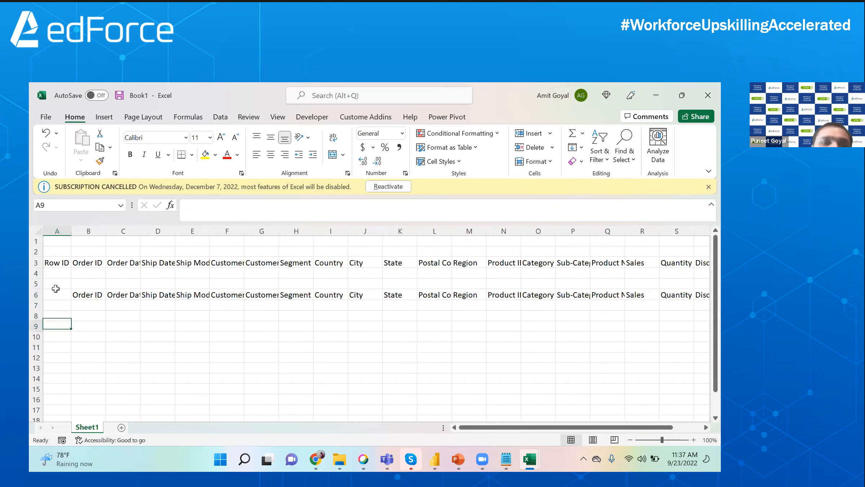
pyautogui.hotkey('shift', 'space')
pyautogui.hotkey('shift', 'Up')
pyautogui.hotkey('shift', 'Up')
pyautogui.hotkey('shift', 'Up')
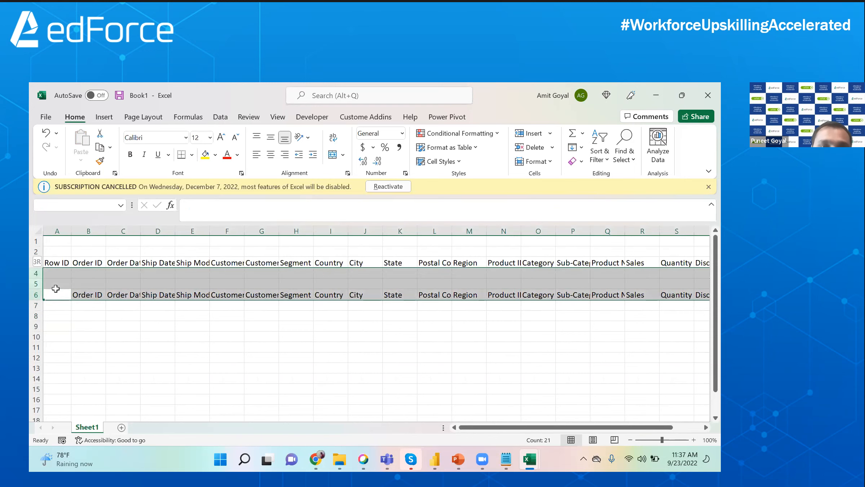
# Set up the headings Row ID in A3 and Row No in B3
pyautogui.hotkey('ctrl', '-')
pyautogui.click(56, 289)
pyautogui.press('Up')
pyautogui.press('Up')
pyautogui.press('Up')
pyautogui.write('R')
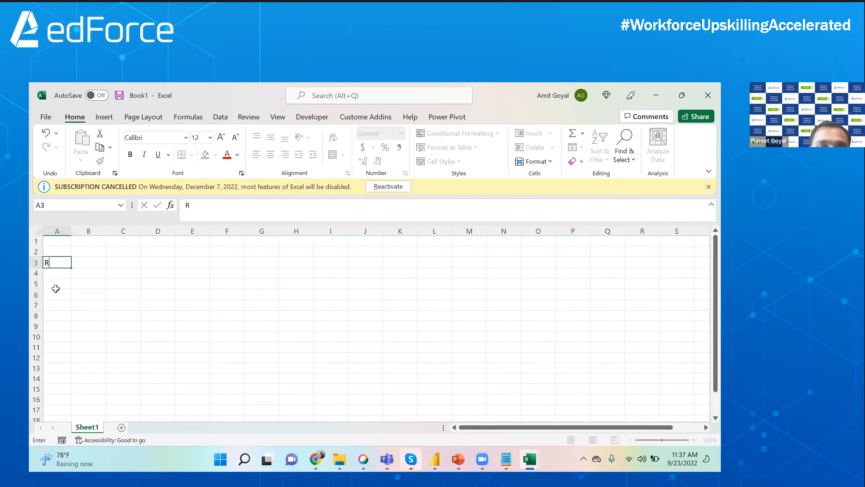
pyautogui.write('ow ID')
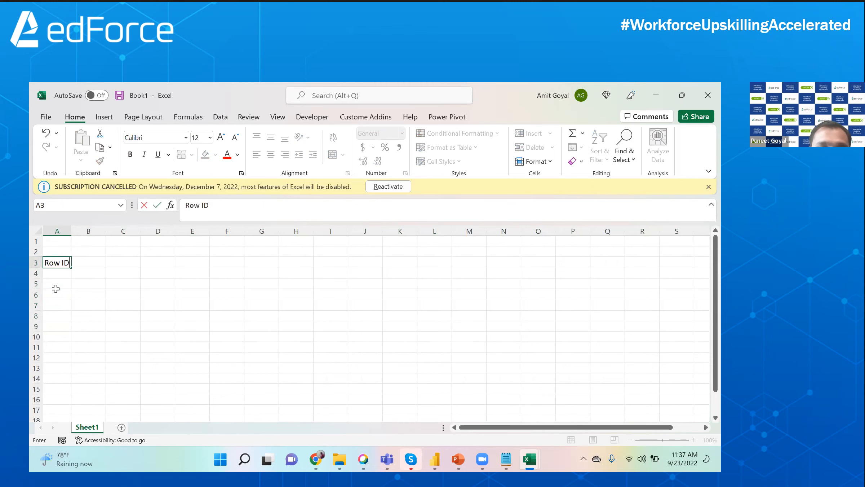
pyautogui.click(56, 290)
pyautogui.write('R')
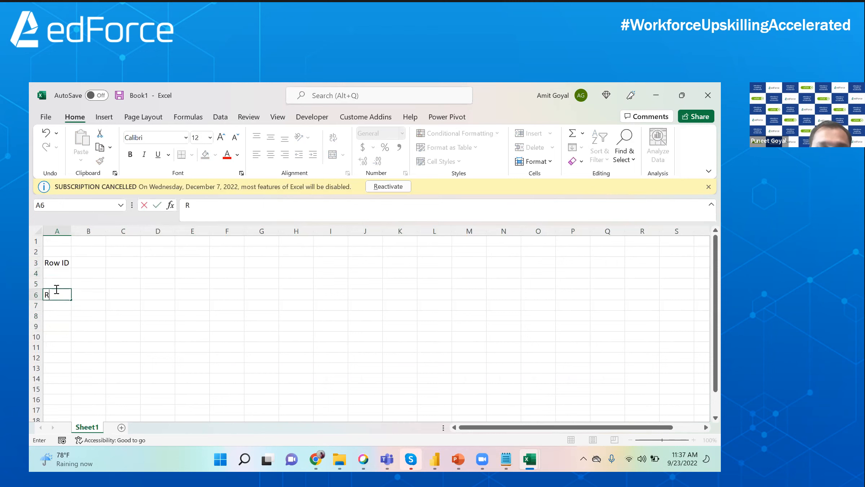
pyautogui.write('ow No')
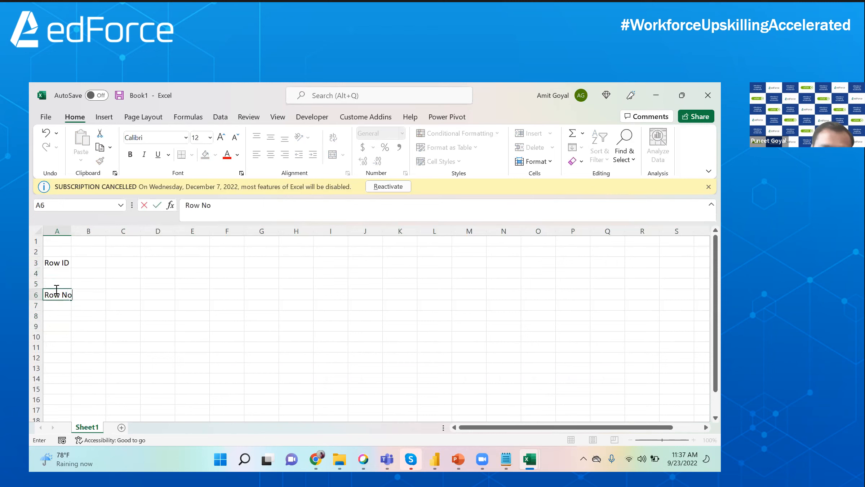
pyautogui.press('Return')
pyautogui.press('Up')
pyautogui.press('Up')
pyautogui.press('Up')
pyautogui.press('Up')
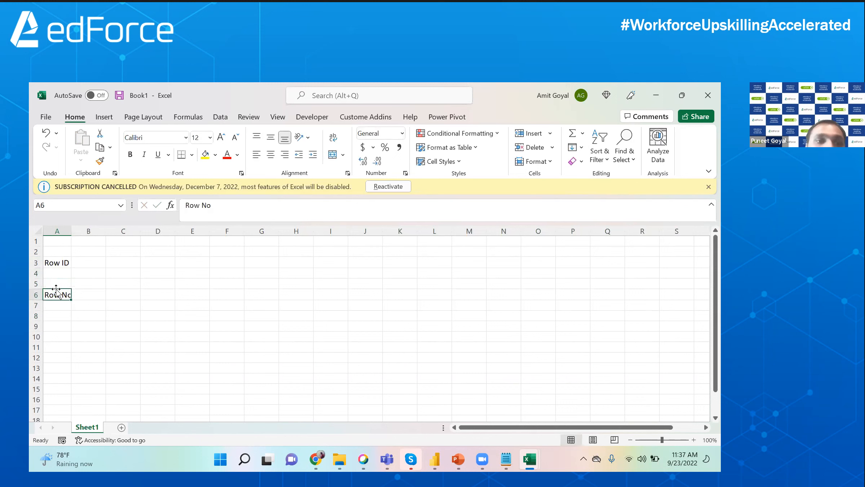
pyautogui.press('Down')
pyautogui.press('Down')
pyautogui.press('Down')
pyautogui.hotkey('alt', 'h')
pyautogui.press('f')
pyautogui.press('g')
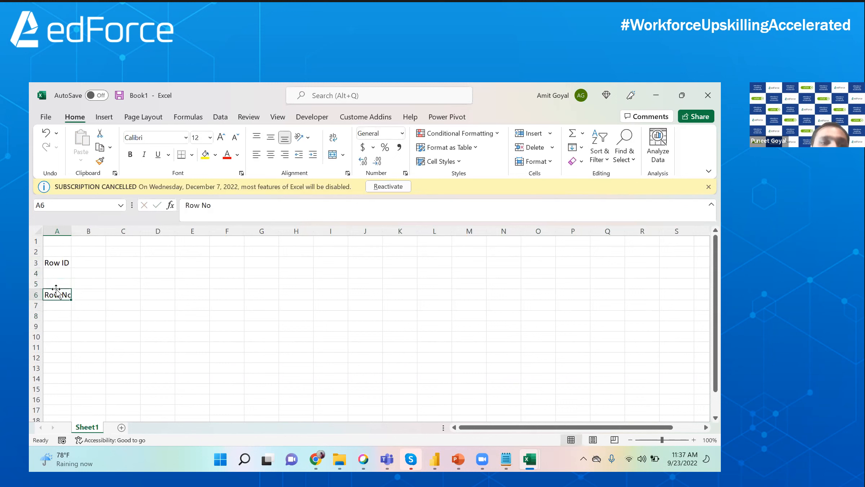
pyautogui.press('Up')
pyautogui.press('Up')
pyautogui.press('Up')
pyautogui.press('Down')
pyautogui.press('Down')
pyautogui.press('Down')
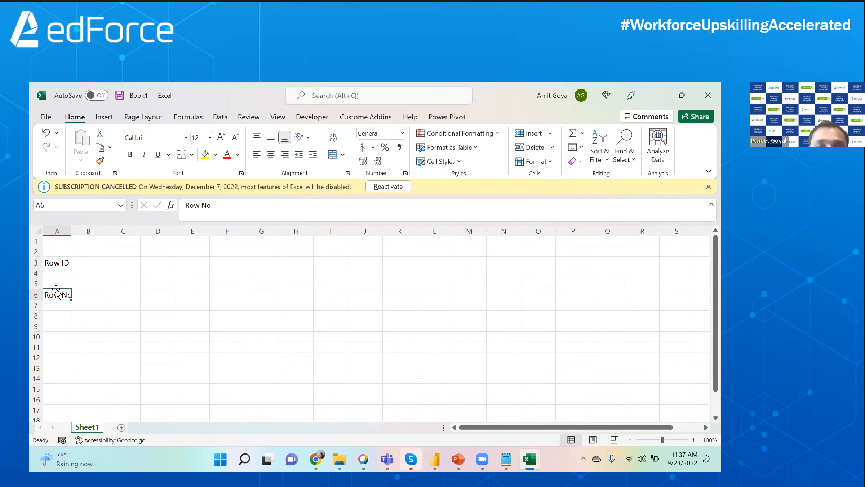
pyautogui.hotkey('ctrl', 'c')
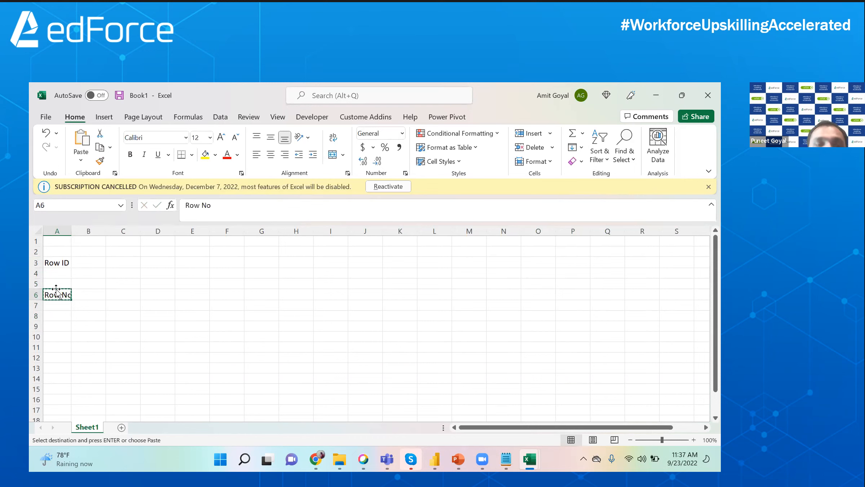
pyautogui.press('Up')
pyautogui.press('Up')
pyautogui.press('Up')
pyautogui.press('Right')
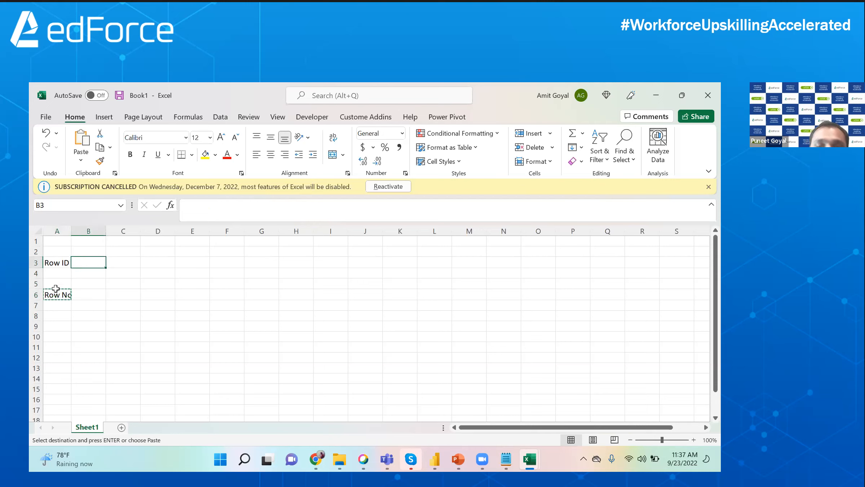
pyautogui.press('Return')
pyautogui.press('Left')
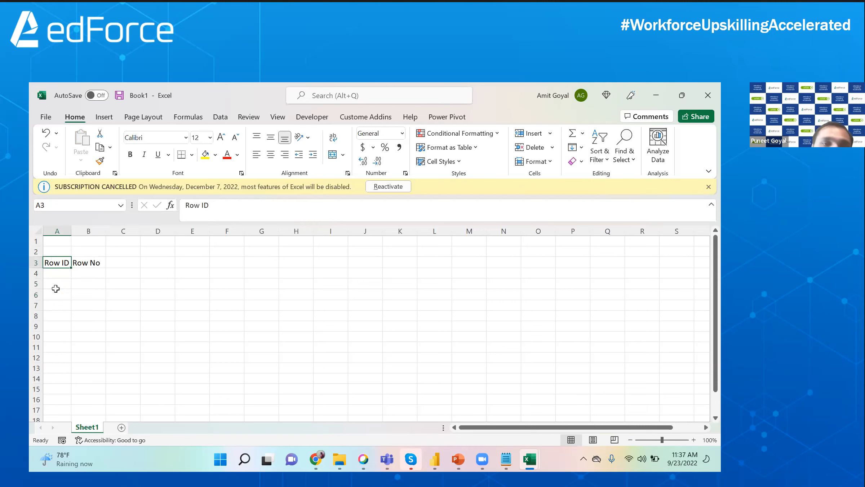
pyautogui.press('Right')
pyautogui.press('Return')
pyautogui.press('Left')
# Enter Row ID values 1, 2 and 3 in cells A4:A6
pyautogui.write('1')
pyautogui.press('Return')
pyautogui.write('1')
pyautogui.press('Return')
pyautogui.write('1')
pyautogui.press('Return')
pyautogui.click(56, 286)
pyautogui.write('2')
pyautogui.press('Return')
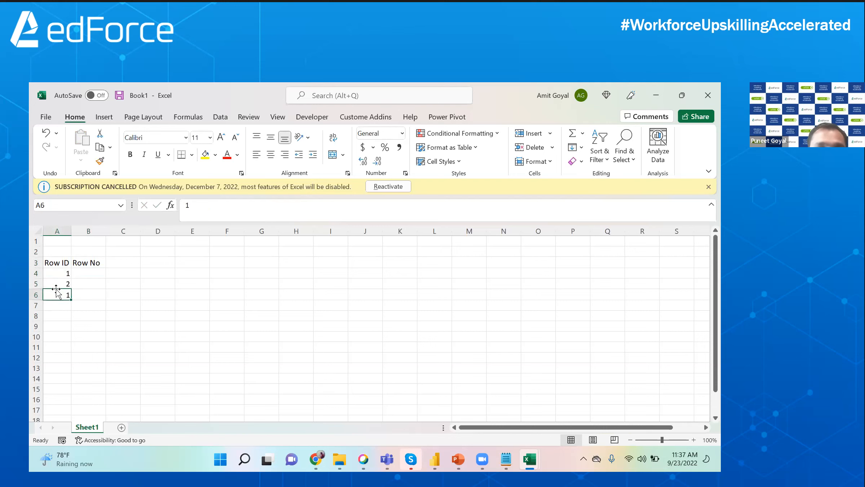
pyautogui.write('3')
pyautogui.press('Tab')
# Fill Row No with null in B4:B6 and 4, 5, 6 in B7:B9
pyautogui.press('Up')
pyautogui.press('Up')
pyautogui.write('null')
pyautogui.press('Return')
pyautogui.write('null')
pyautogui.press('Return')
pyautogui.write('null')
pyautogui.press('Return')
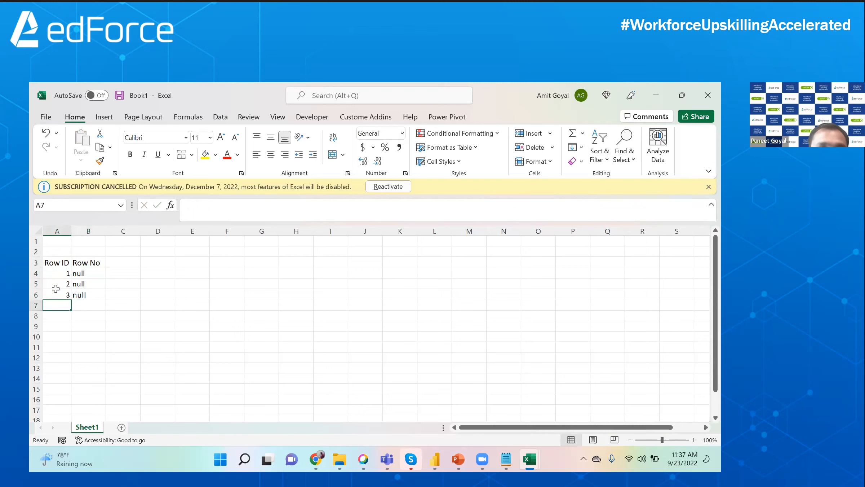
pyautogui.write('4')
pyautogui.press('Return')
pyautogui.write('5')
pyautogui.press('Return')
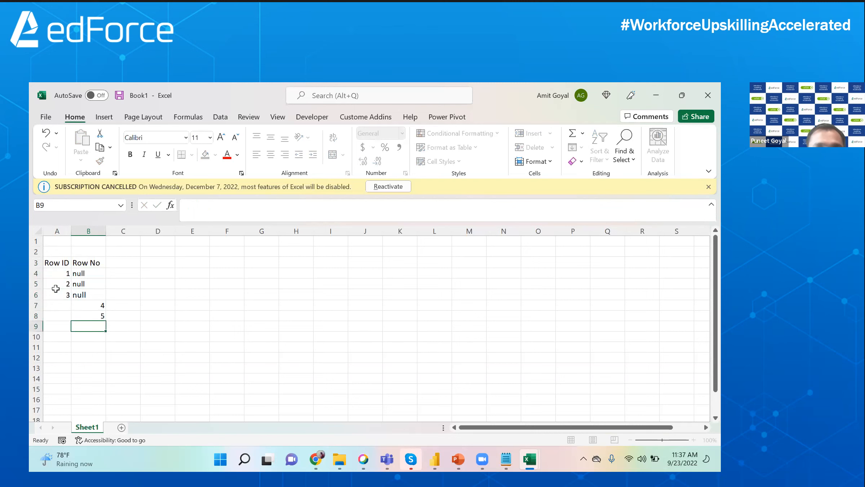
pyautogui.write('6')
pyautogui.press('Return')
# Put null in A7:A9 under Row ID, then delete columns A:B
pyautogui.press('Left')
pyautogui.press('Up')
pyautogui.press('Up')
pyautogui.press('Up')
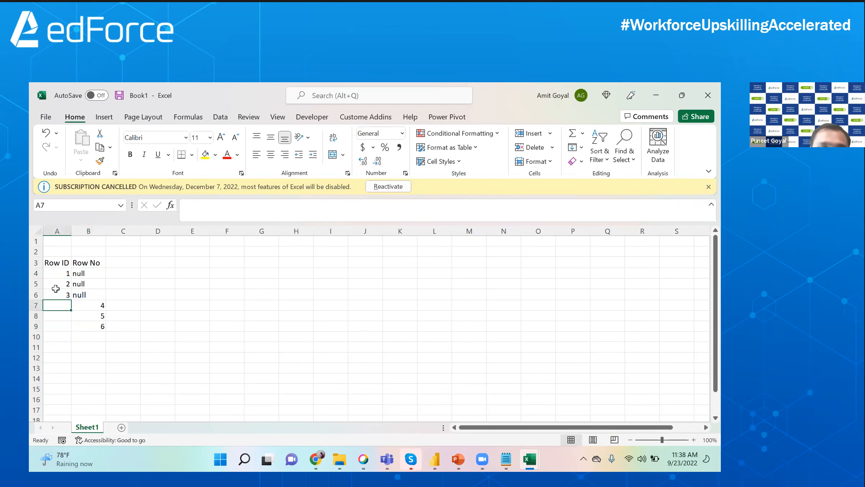
pyautogui.write('null')
pyautogui.press('Return')
pyautogui.write('nui')
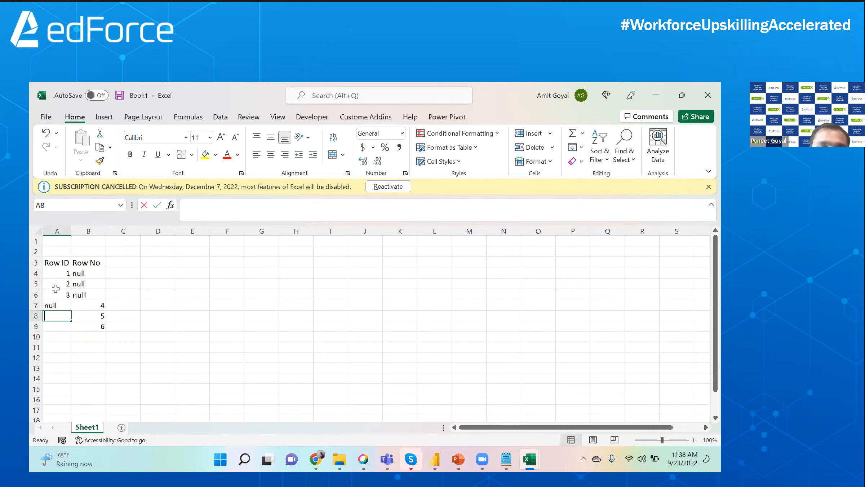
pyautogui.write('ll')
pyautogui.press('Return')
pyautogui.press('Up')
pyautogui.press('Up')
pyautogui.press('Down')
pyautogui.write('null')
pyautogui.press('Return')
pyautogui.write('null')
pyautogui.press('Return')
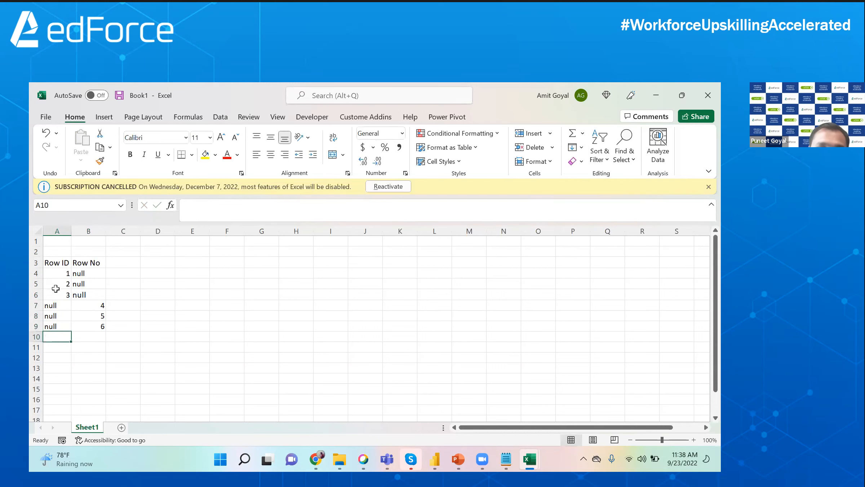
pyautogui.moveTo(60, 227); pyautogui.dragTo(61, 226)
pyautogui.hotkey('ctrl', '-')
# Move from the cleared Excel sheet through the Notepad notes back to Power Query Editor
pyautogui.click(236, 314)
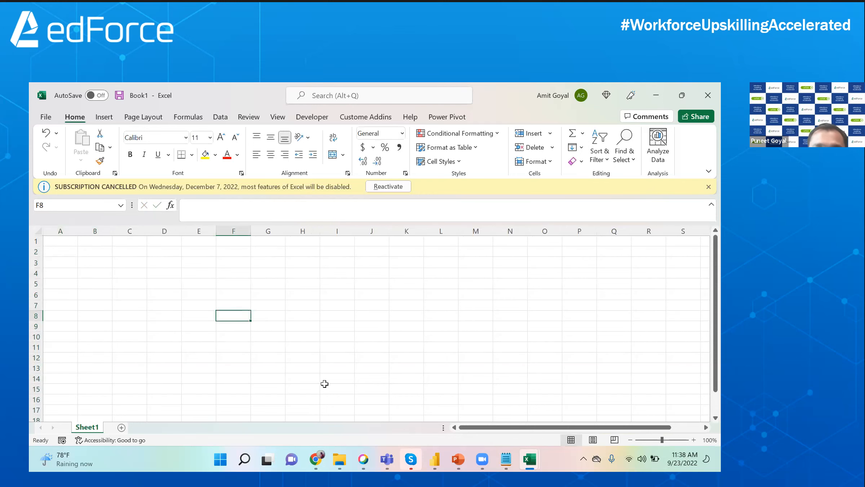
pyautogui.click(482, 458)
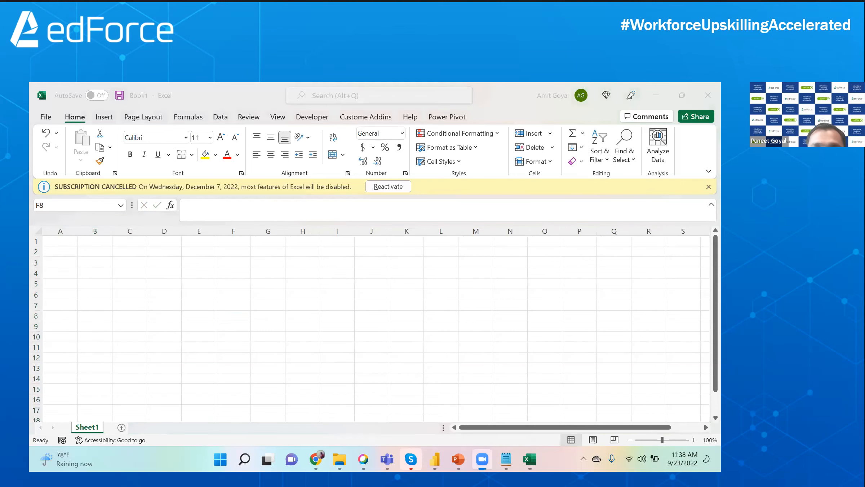
pyautogui.click(524, 354)
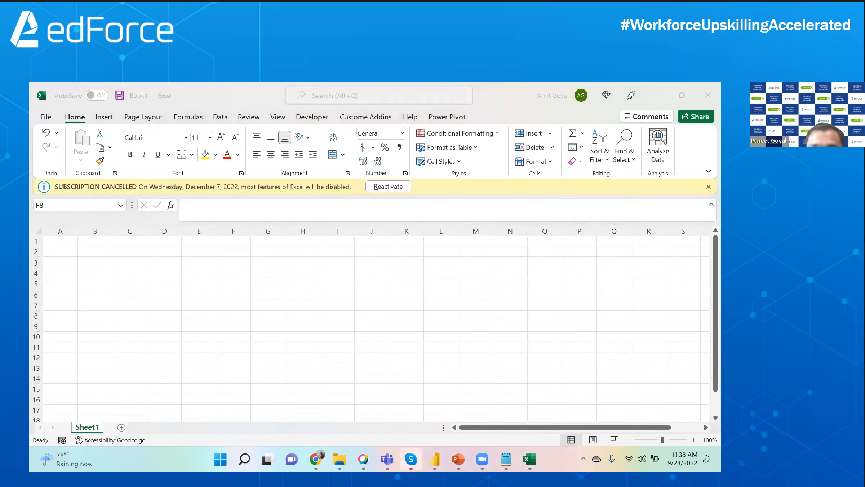
pyautogui.click(506, 459)
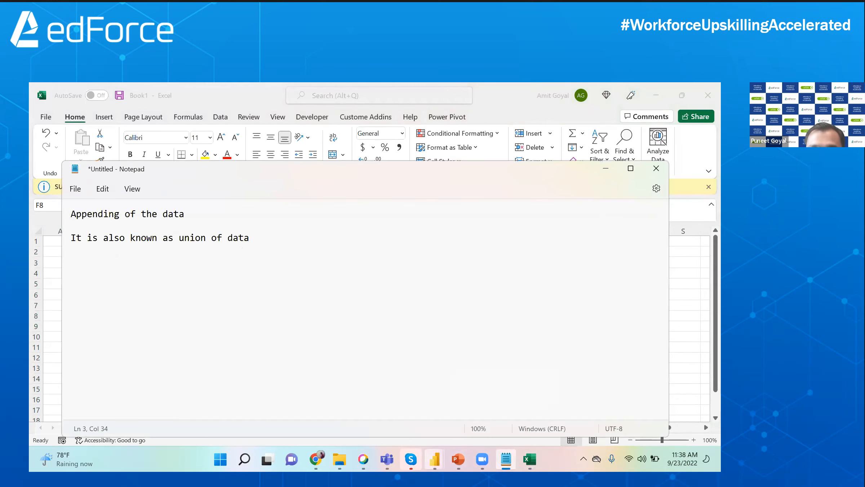
pyautogui.moveTo(435, 458)
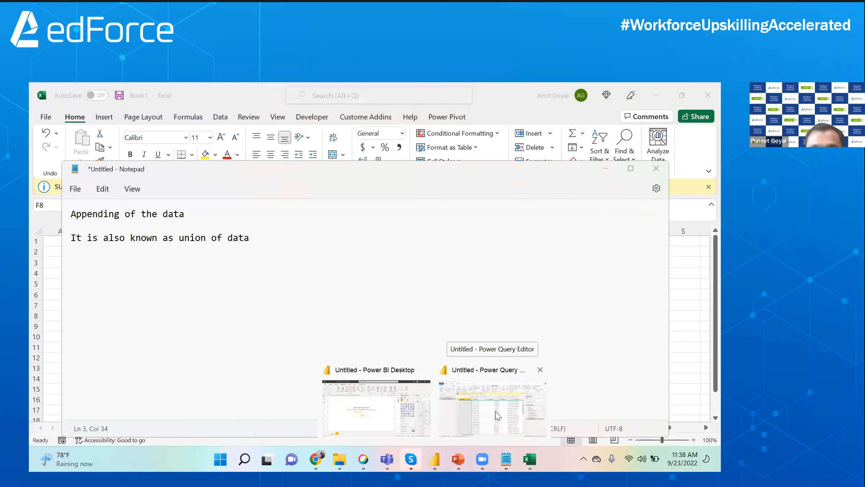
pyautogui.click(498, 416)
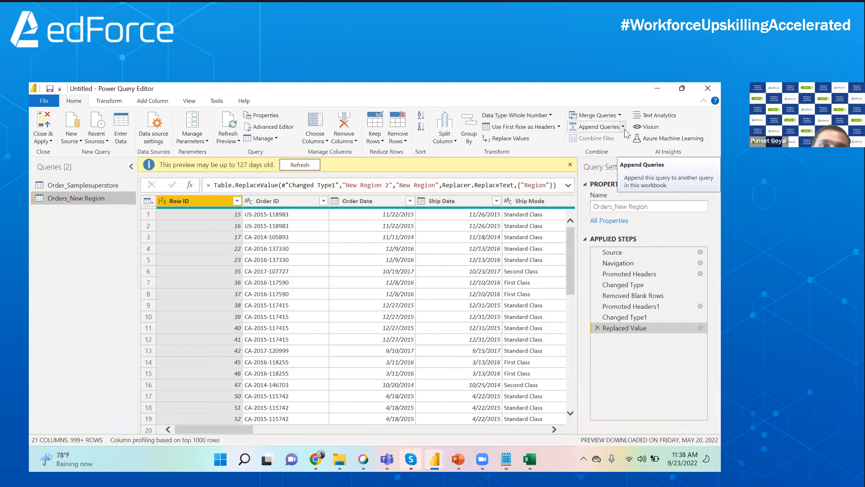
# With Order_Samplesuperstore selected, choose Append Queries as New
pyautogui.click(96, 185)
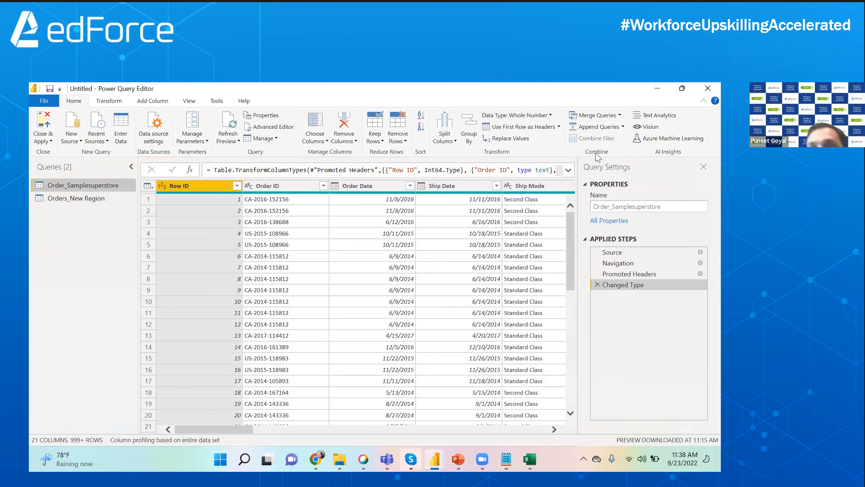
pyautogui.click(623, 126)
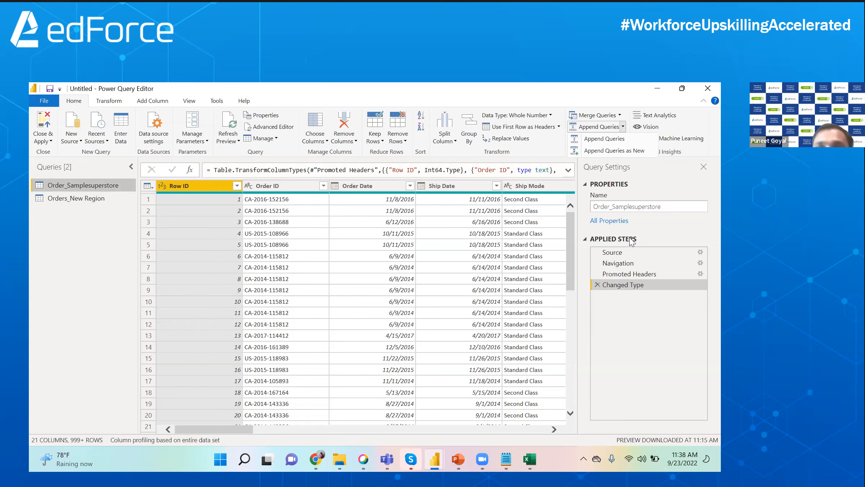
pyautogui.click(597, 150)
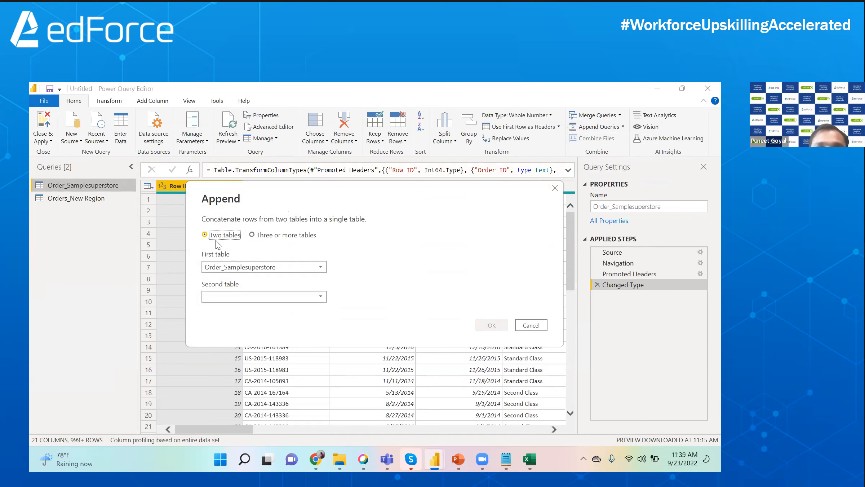
# Append Orders_New Region as the second table to Order_Samplesuperstore, creating Append1
pyautogui.click(234, 270)
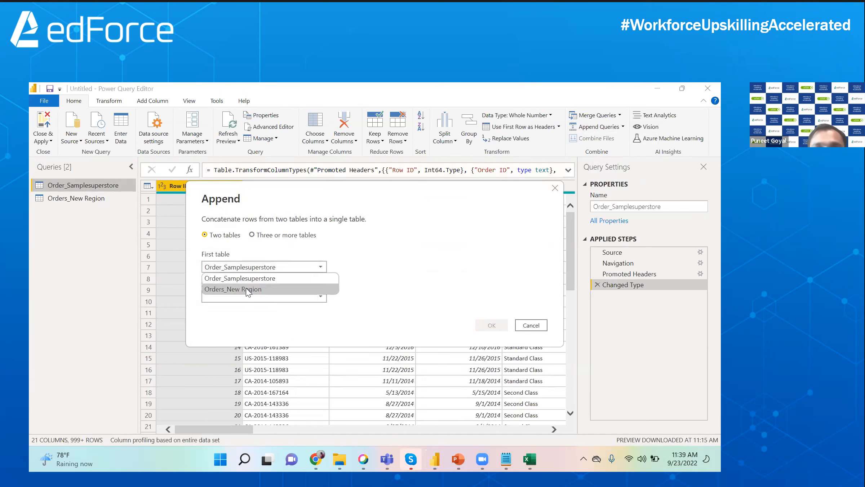
pyautogui.click(306, 260)
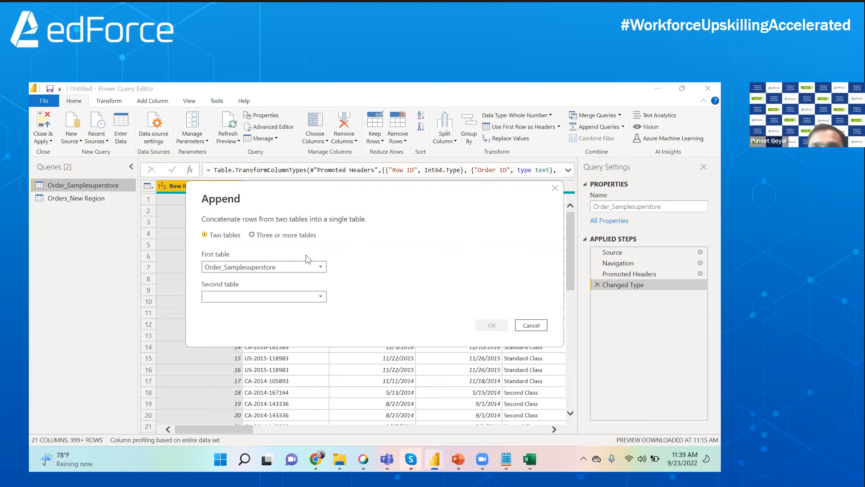
pyautogui.click(260, 297)
pyautogui.click(255, 319)
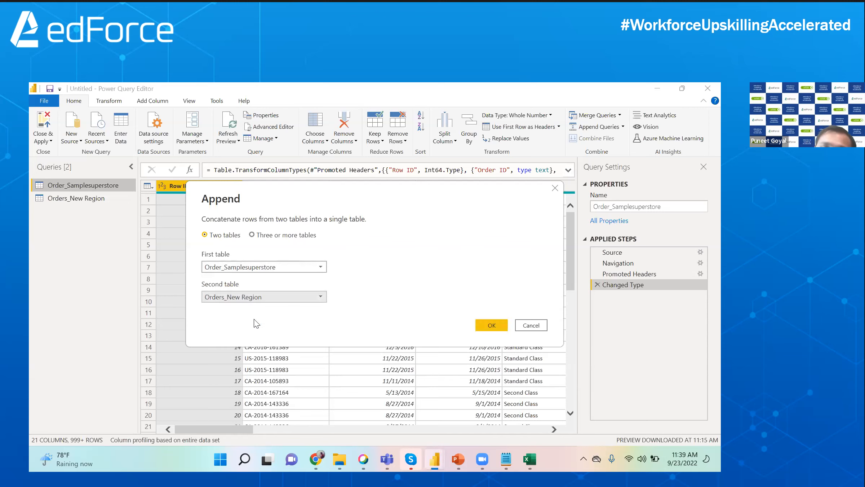
pyautogui.click(491, 326)
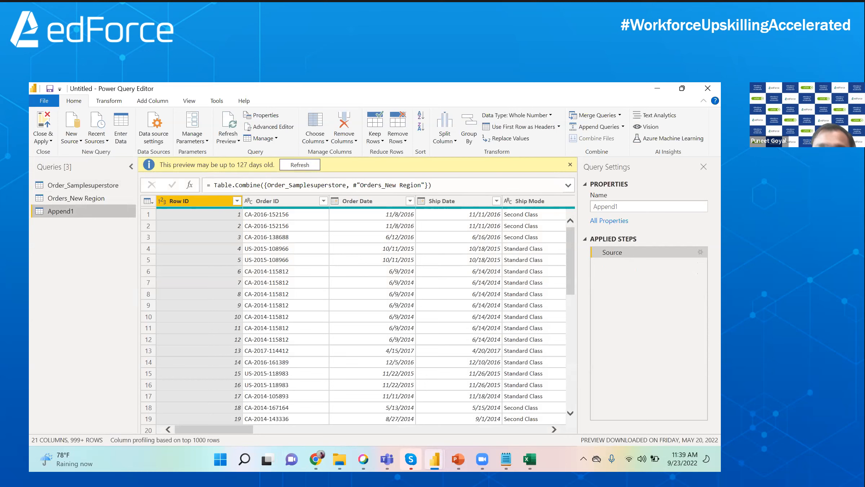
pyautogui.click(276, 410)
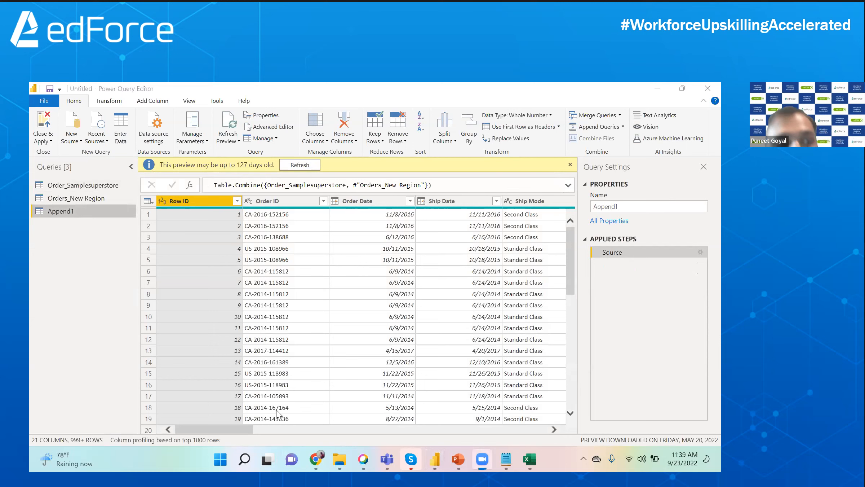
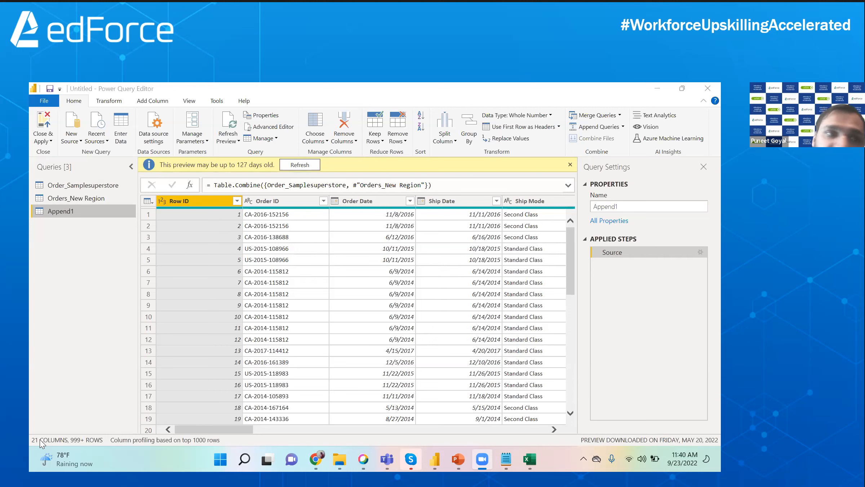
# Review the three queries, then rename Orders_New Region's Row ID column to Row number
pyautogui.click(74, 185)
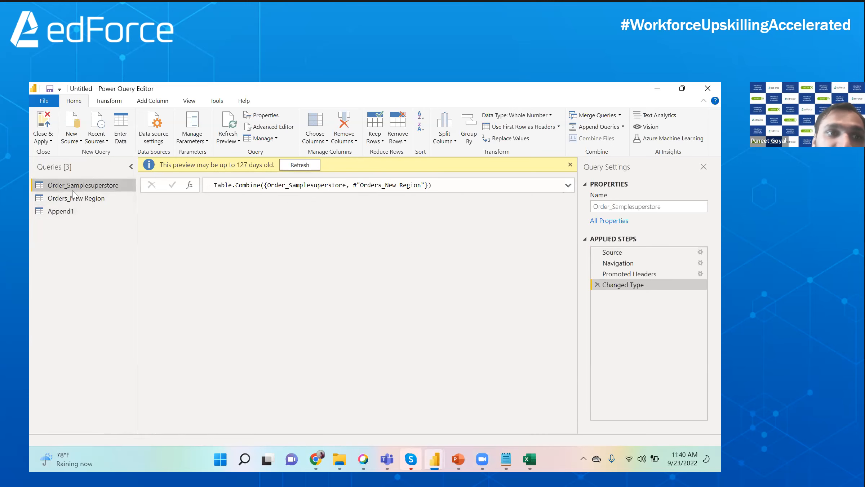
pyautogui.click(75, 199)
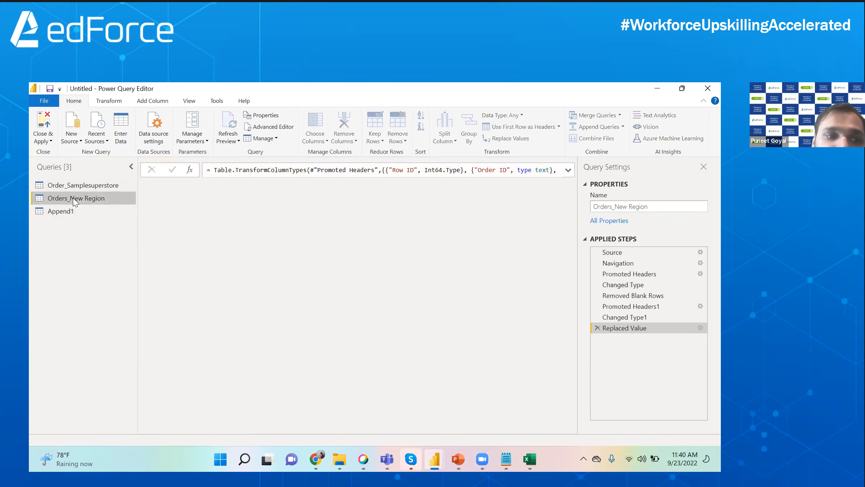
pyautogui.click(69, 210)
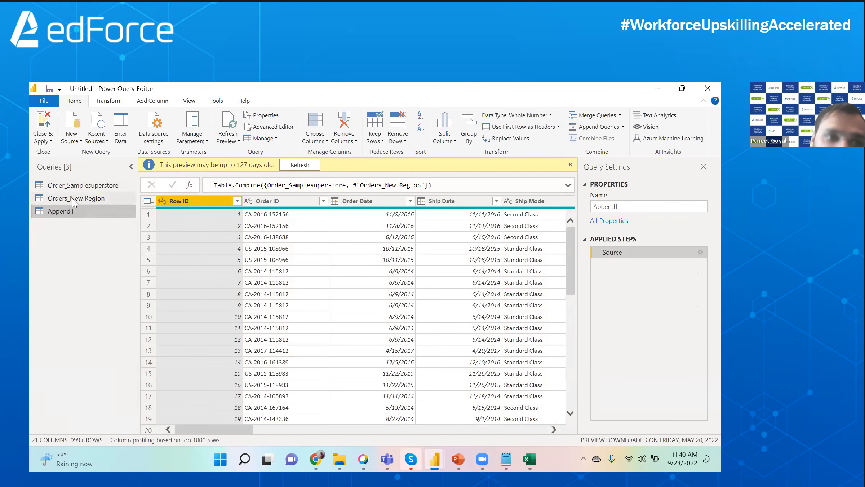
pyautogui.click(72, 198)
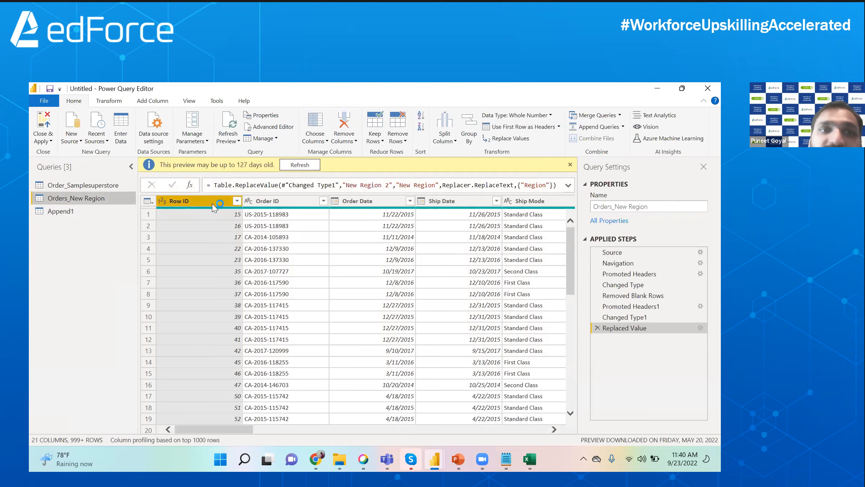
pyautogui.doubleClick(212, 201)
pyautogui.press('BackSpace')
pyautogui.press('BackSpace')
pyautogui.write('number')
pyautogui.press('Return')
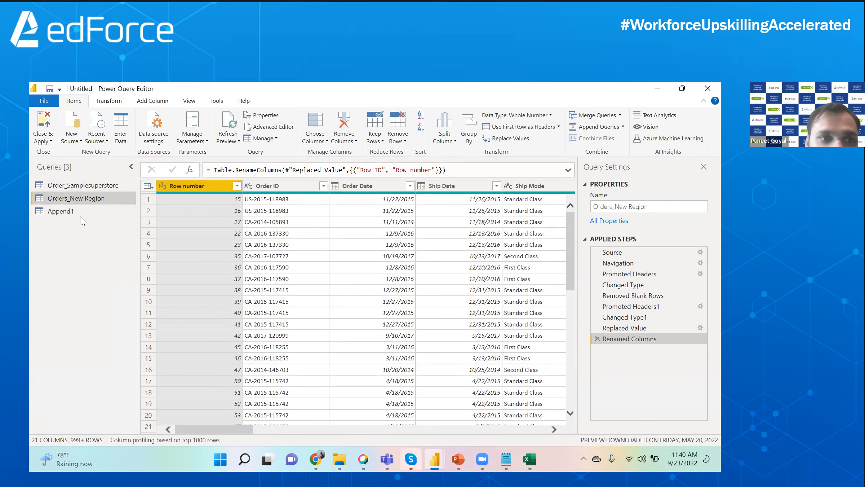
# Inspect how Append1 combines the renamed Row number column across its columns
pyautogui.click(79, 207)
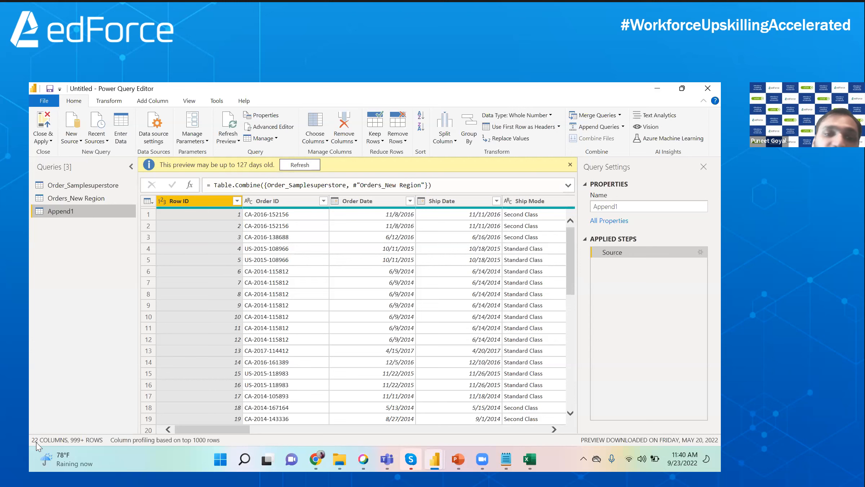
pyautogui.moveTo(218, 427); pyautogui.dragTo(539, 425)
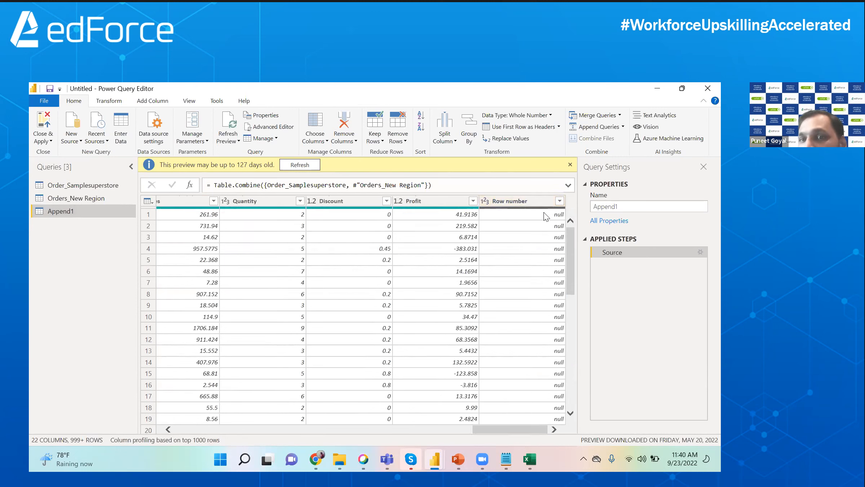
pyautogui.moveTo(571, 256); pyautogui.dragTo(572, 216)
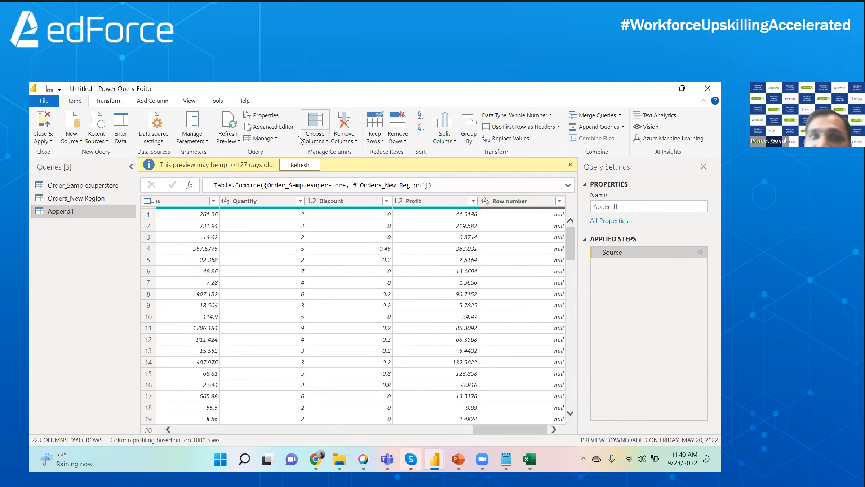
# Rename Orders_New Region's Row number column back to Row ID
pyautogui.click(102, 198)
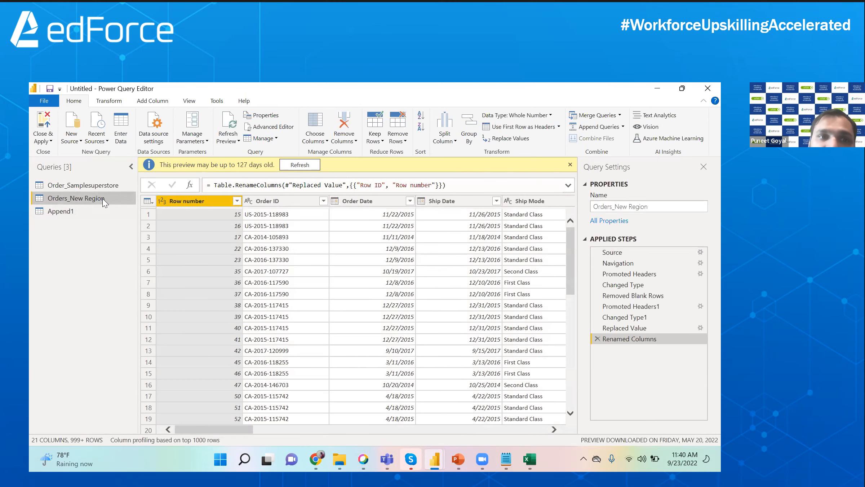
pyautogui.doubleClick(191, 201)
pyautogui.press('BackSpace')
pyautogui.press('BackSpace')
pyautogui.press('BackSpace')
pyautogui.press('BackSpace')
pyautogui.press('BackSpace')
pyautogui.press('BackSpace')
pyautogui.press('BackSpace')
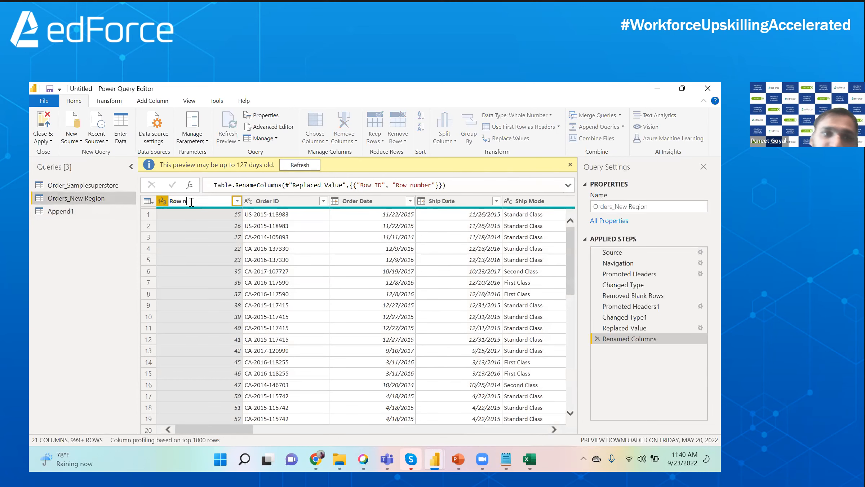
pyautogui.write('number')
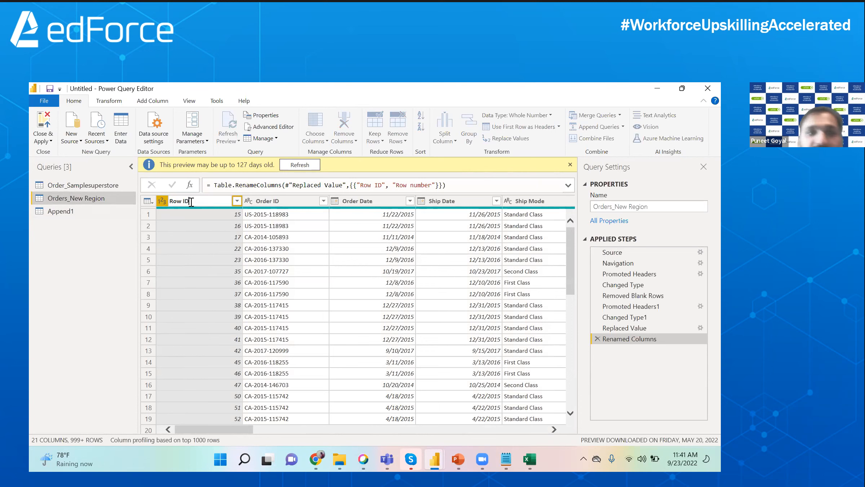
pyautogui.press('Return')
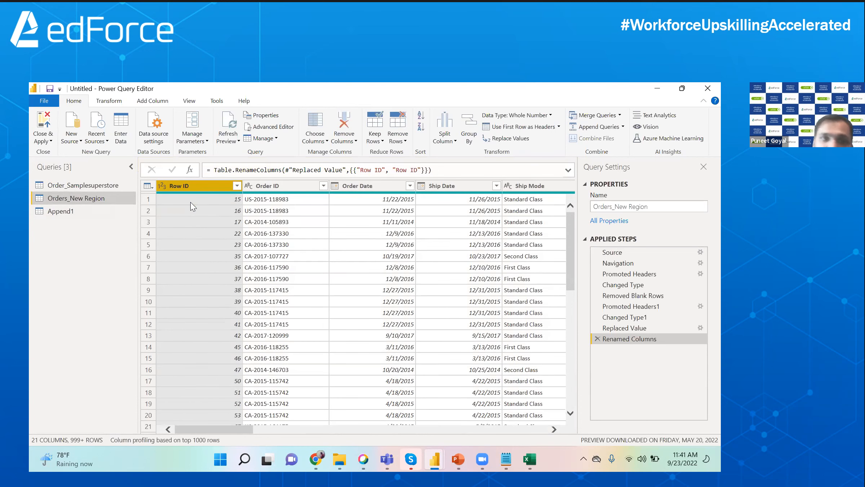
# In Append1, set column profiling to the entire data set
pyautogui.click(67, 210)
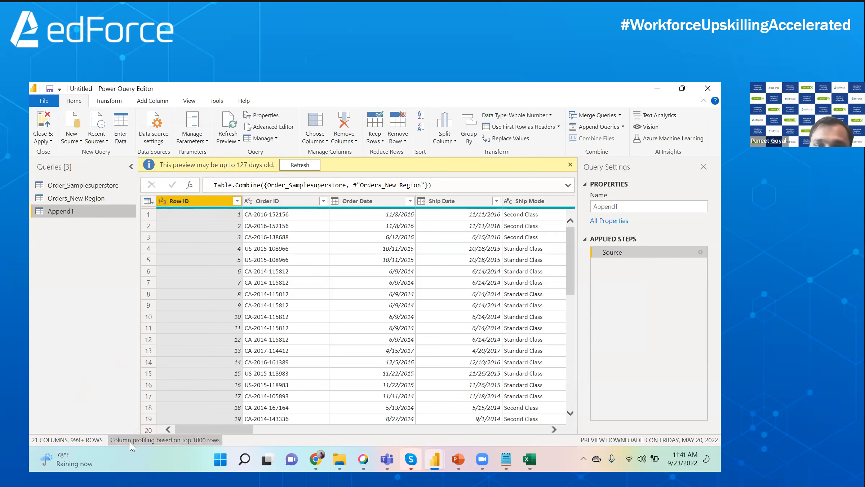
pyautogui.click(166, 441)
pyautogui.click(166, 440)
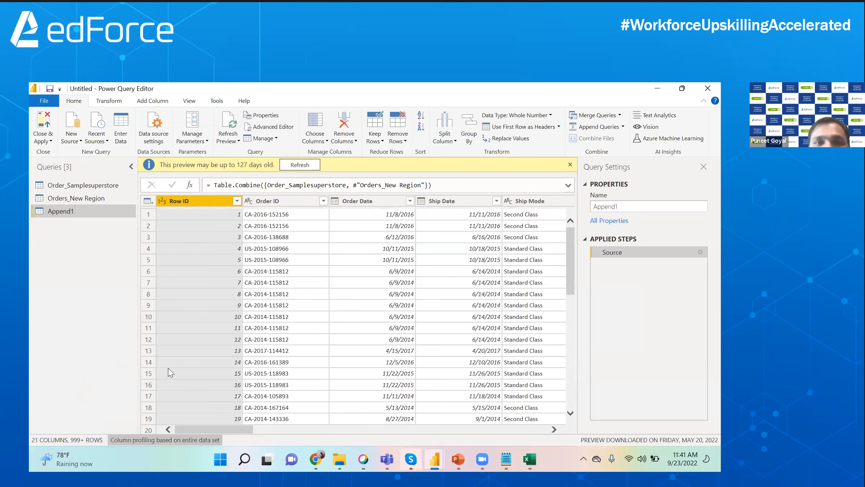
# Count Append1's rows (12320), then delete the Counted Rows step
pyautogui.click(108, 102)
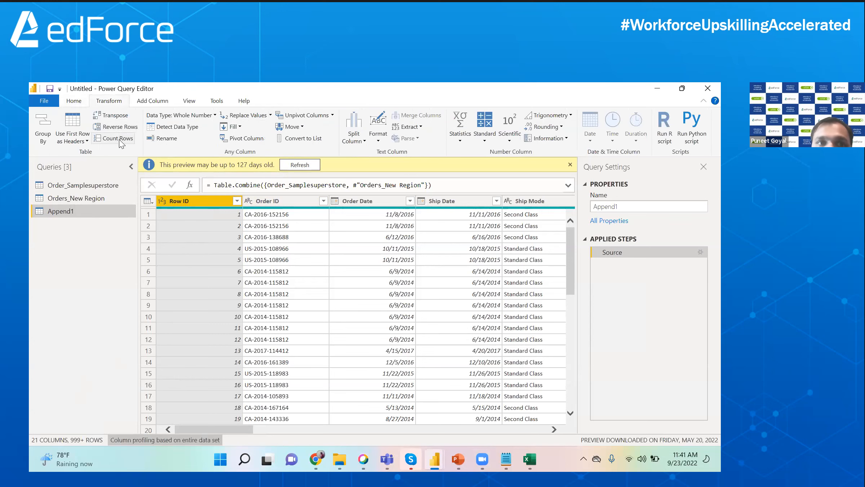
pyautogui.click(115, 138)
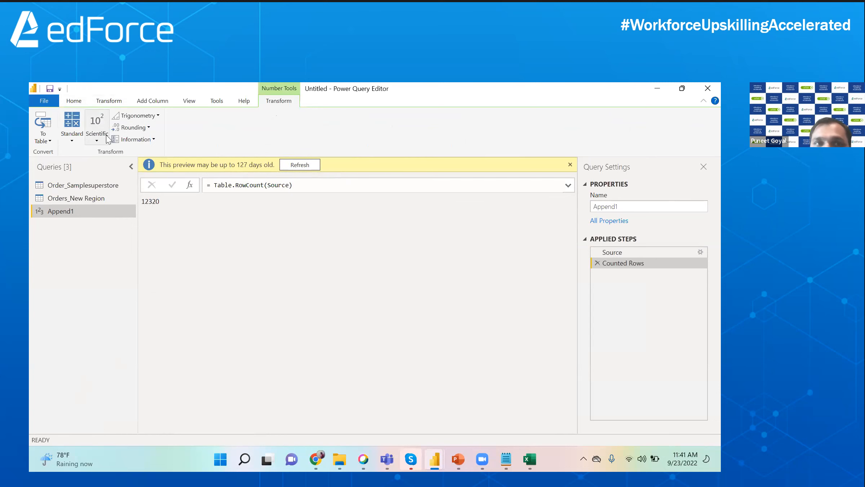
pyautogui.click(597, 263)
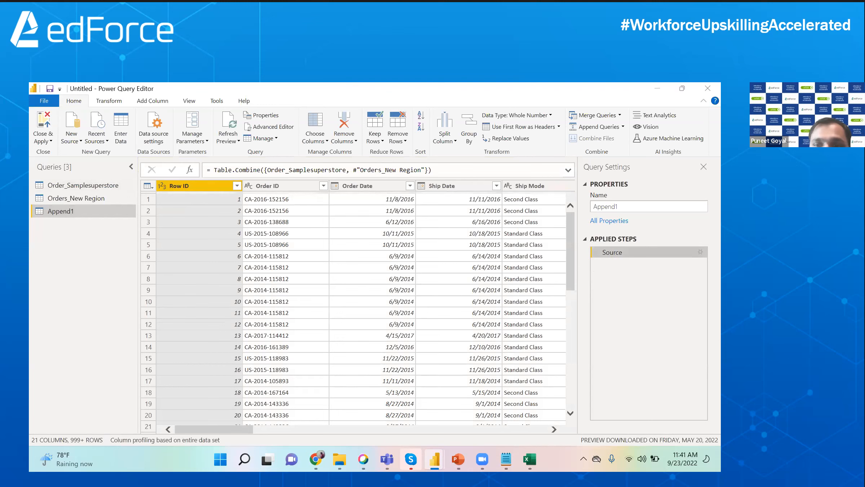
# Enter 9994 in cell I7 of the Excel workbook Book1
pyautogui.click(529, 459)
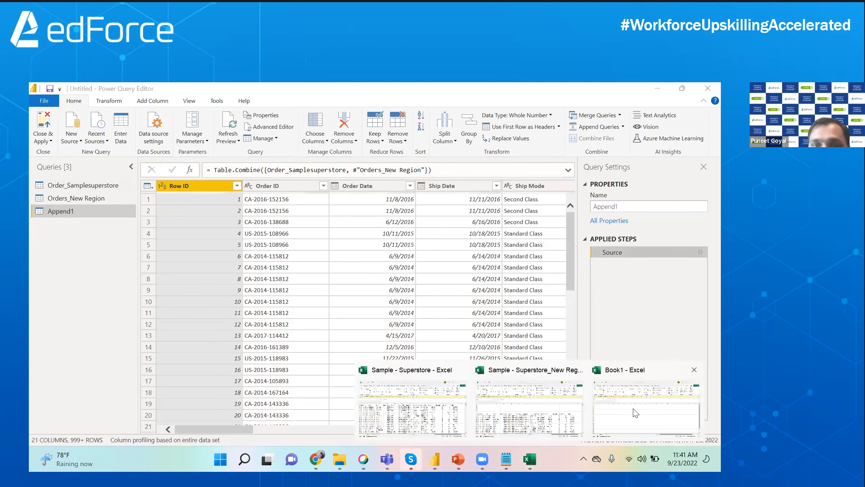
pyautogui.click(636, 413)
pyautogui.click(330, 306)
pyautogui.write('9994')
pyautogui.press('Return')
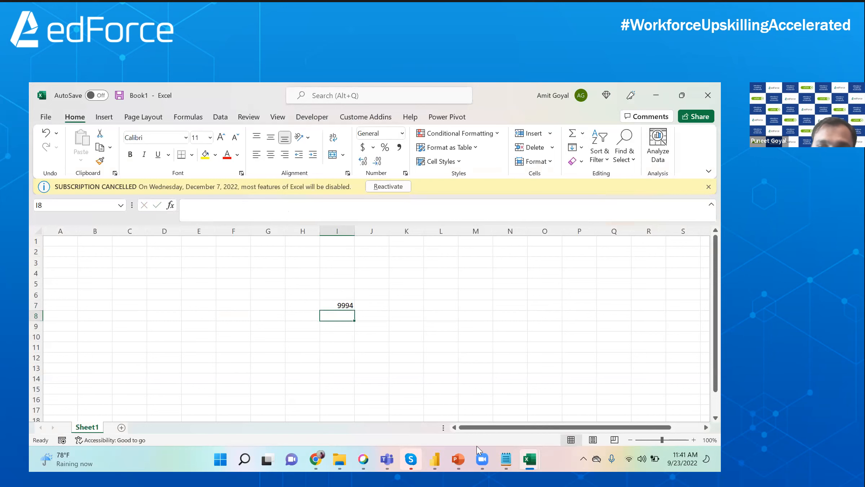
# Count the rows of Orders_New Region in Power Query (2326)
pyautogui.click(483, 415)
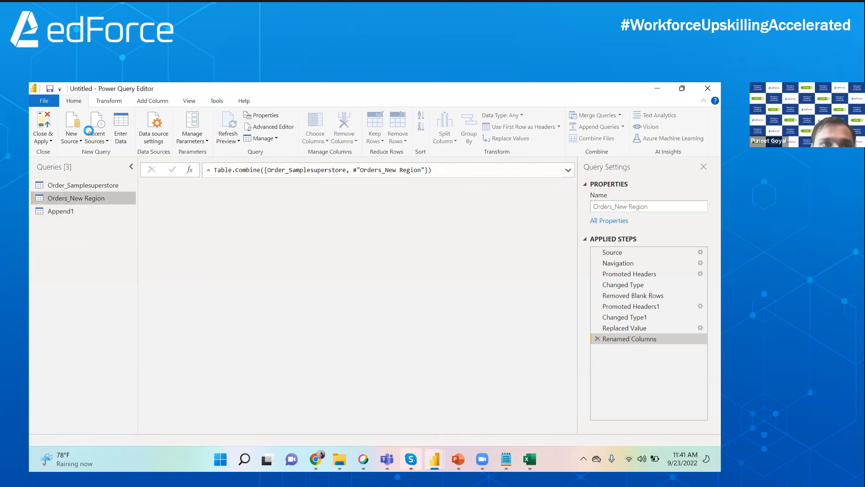
pyautogui.click(109, 101)
pyautogui.click(119, 138)
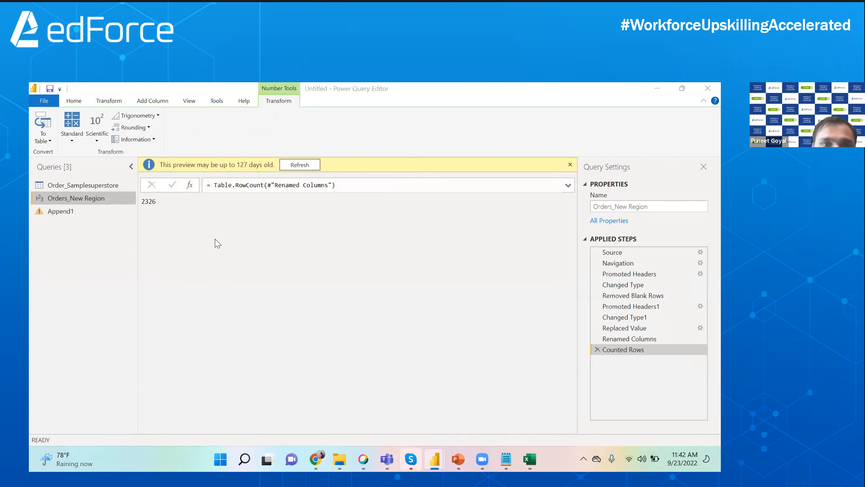
# Enter 2326 in I8, select I7:I8 to confirm the 12320 sum, and return to Power Query
pyautogui.hotkey('alt', 'Tab')
pyautogui.write('23')
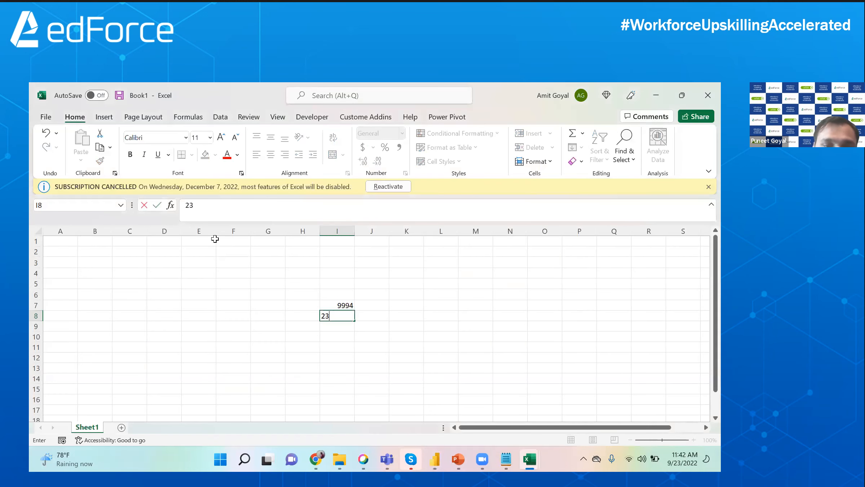
pyautogui.write('26')
pyautogui.press('Return')
pyautogui.press('Up')
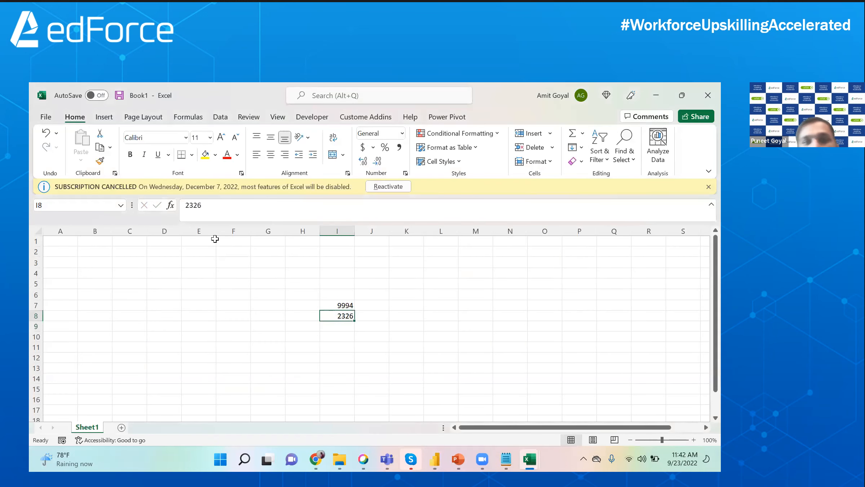
pyautogui.hotkey('shift', 'Up')
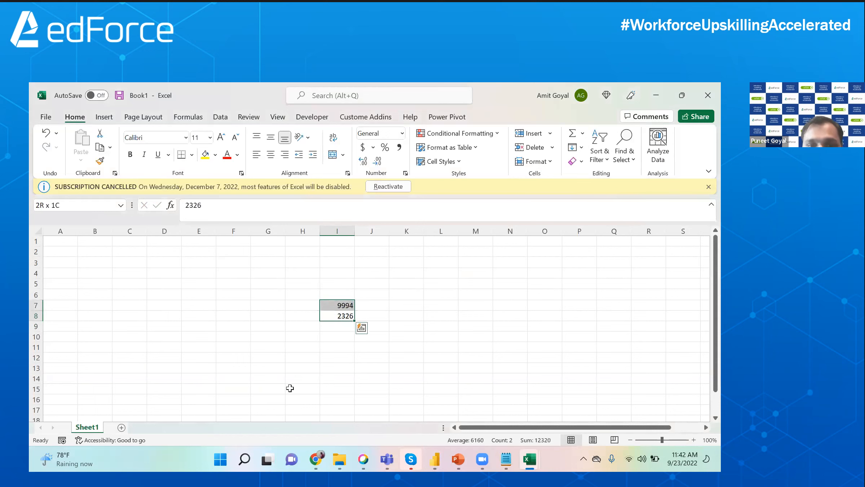
pyautogui.hotkey('alt', 'Tab')
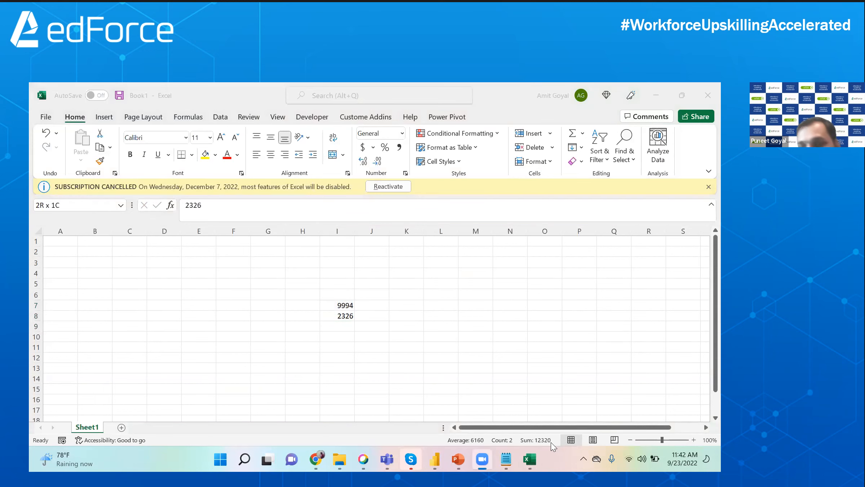
pyautogui.moveTo(434, 459)
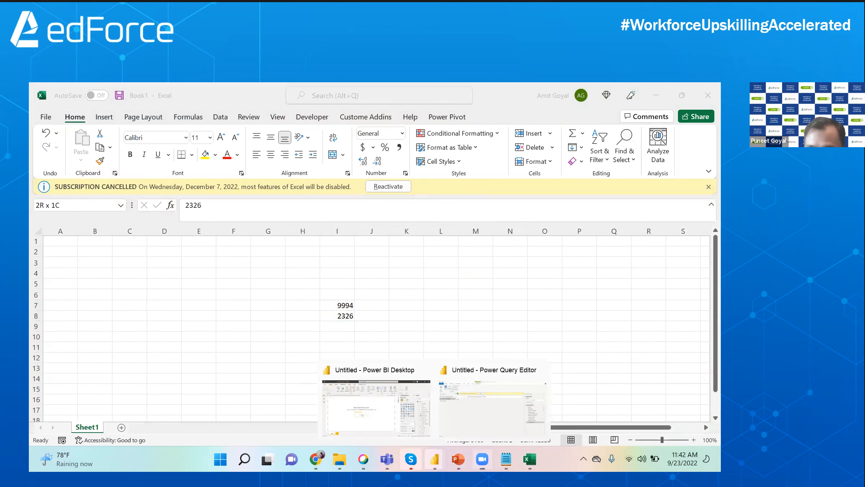
pyautogui.click(483, 418)
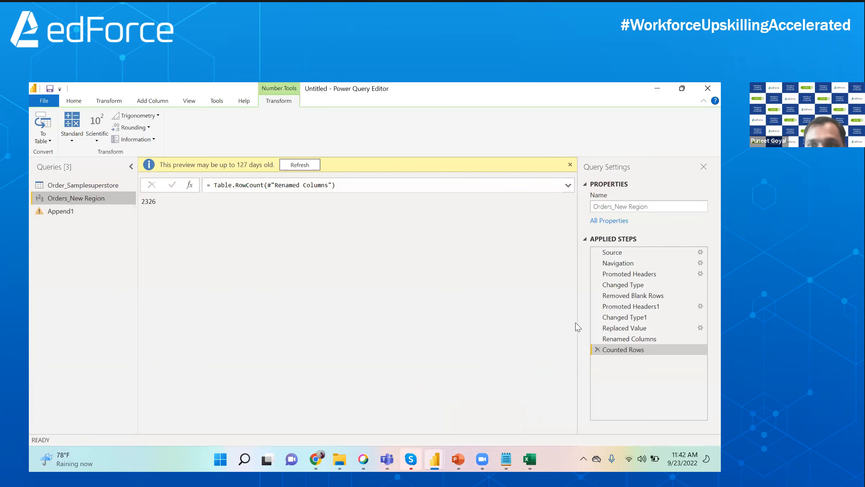
# Delete Orders_New Region's row-count step, then count Append1's rows and delete that step too
pyautogui.click(597, 350)
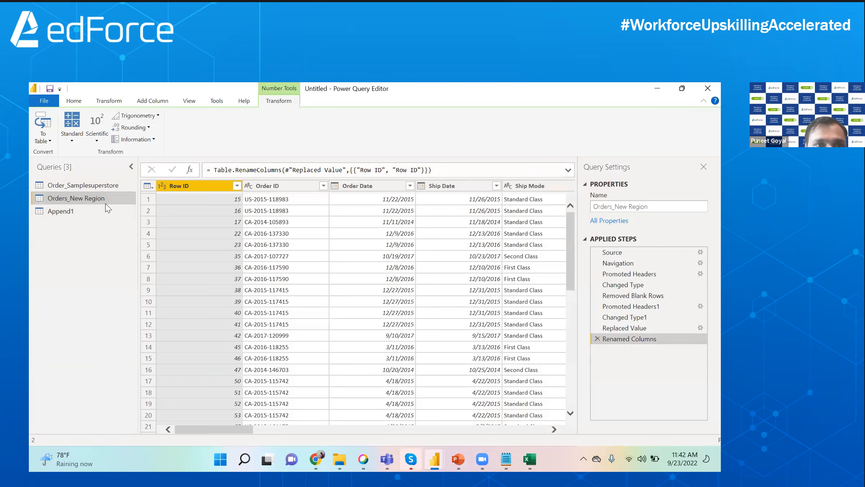
pyautogui.click(98, 213)
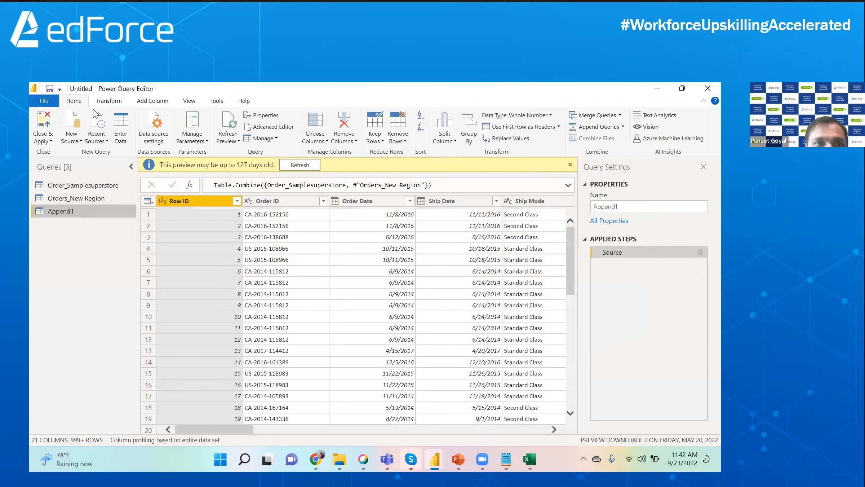
pyautogui.click(109, 100)
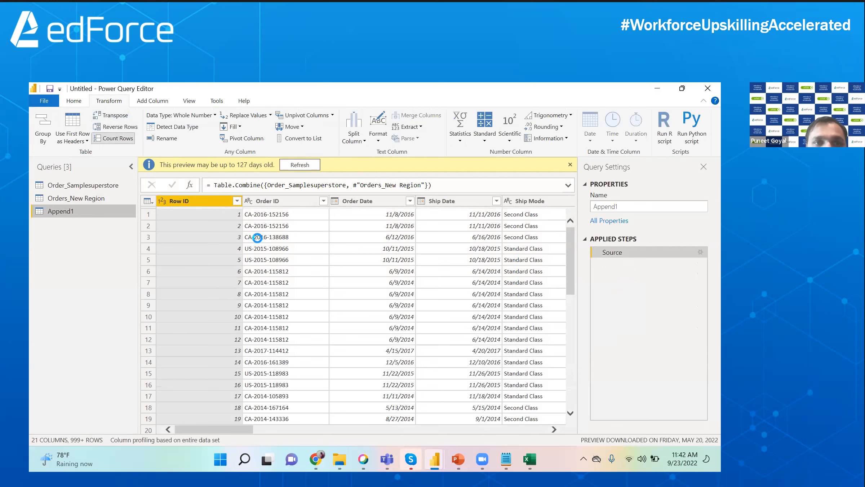
pyautogui.click(114, 138)
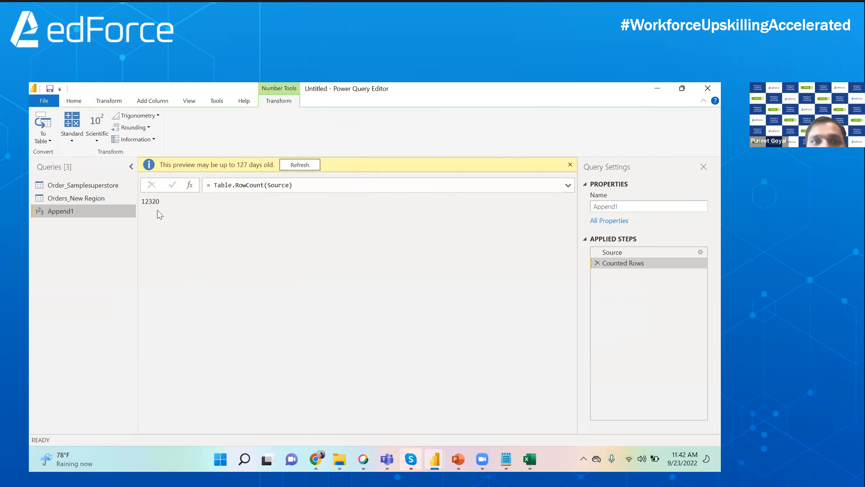
pyautogui.click(598, 263)
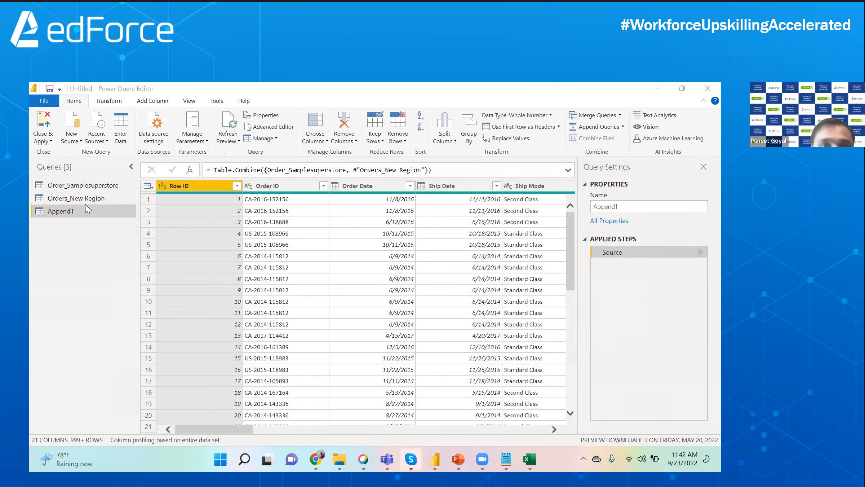
# Compare Order_Samplesuperstore, Orders_New Region and Append1, ending on Orders_New Region
pyautogui.click(65, 186)
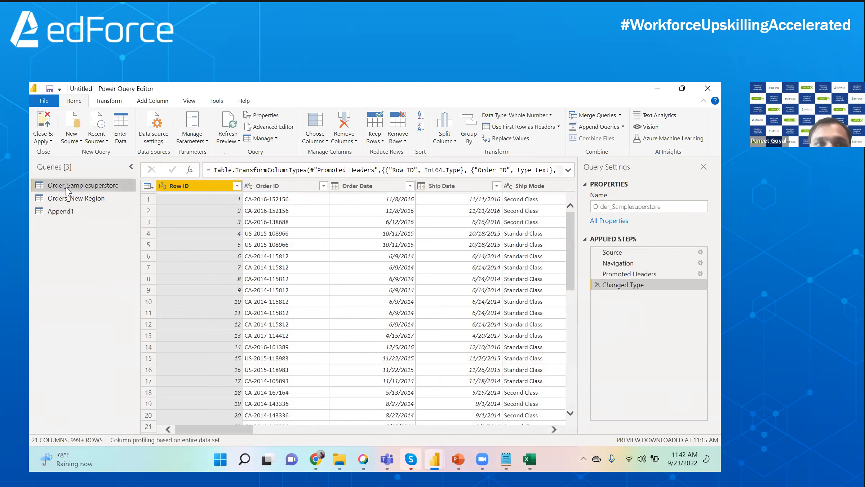
pyautogui.click(73, 199)
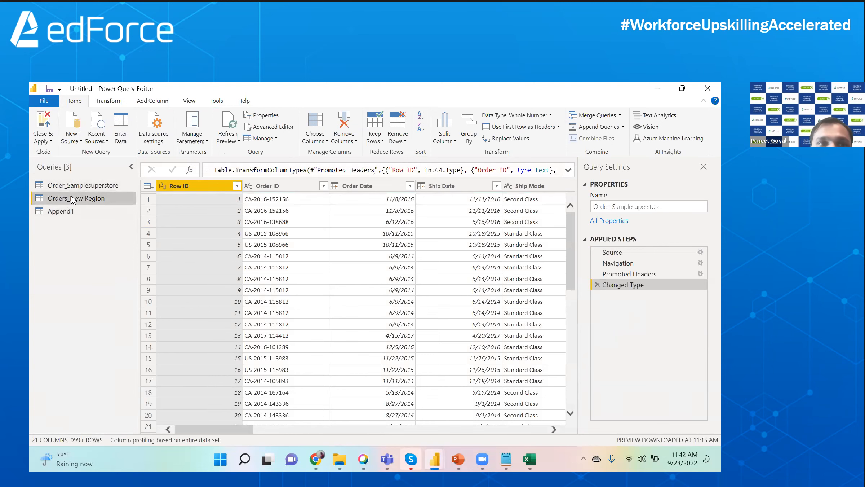
pyautogui.click(72, 206)
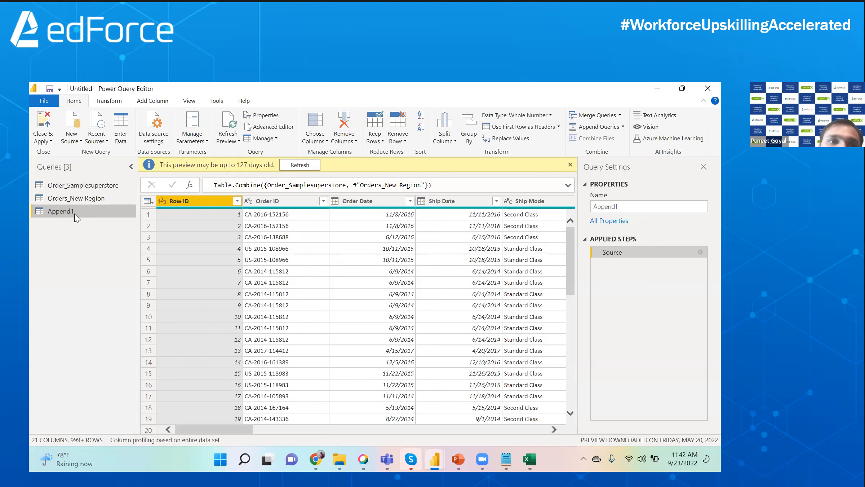
pyautogui.click(71, 188)
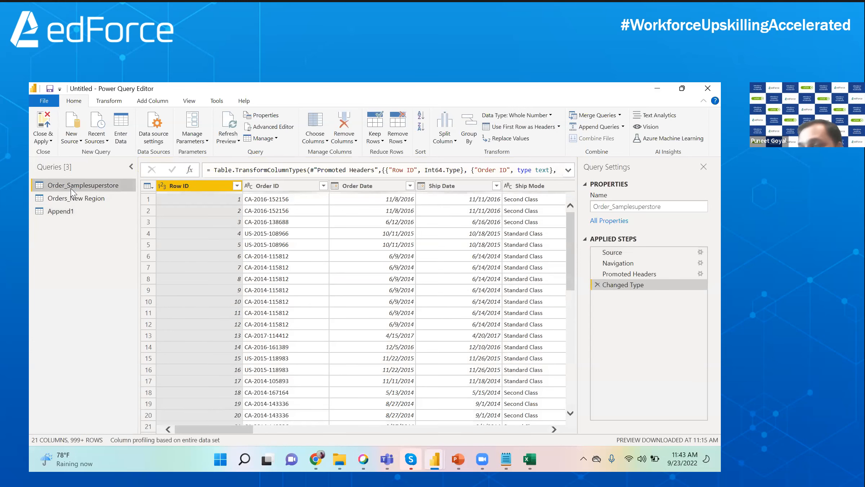
pyautogui.click(79, 202)
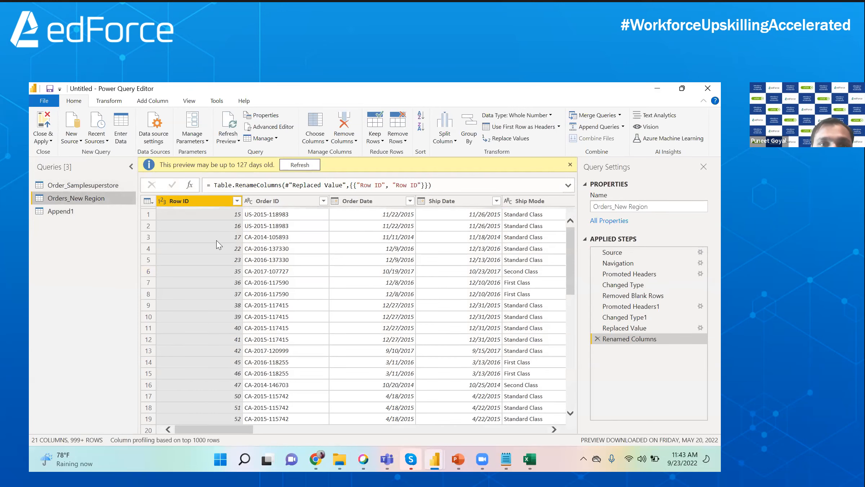
# Disable Enable load for Order_Samplesuperstore, accepting the data-loss warning
pyautogui.click(93, 186)
pyautogui.rightClick(93, 187)
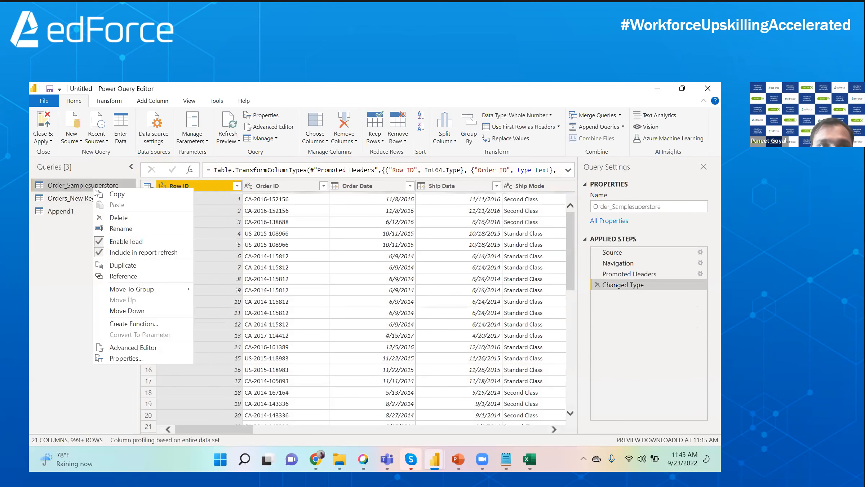
pyautogui.click(132, 242)
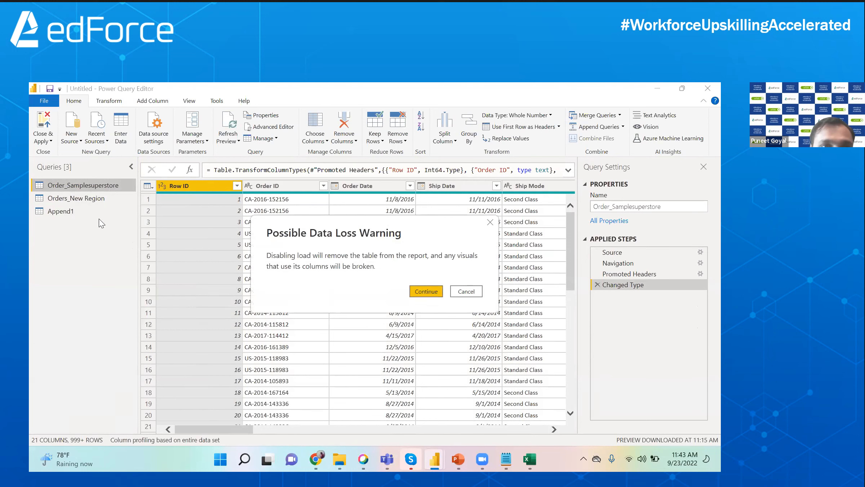
pyautogui.click(422, 291)
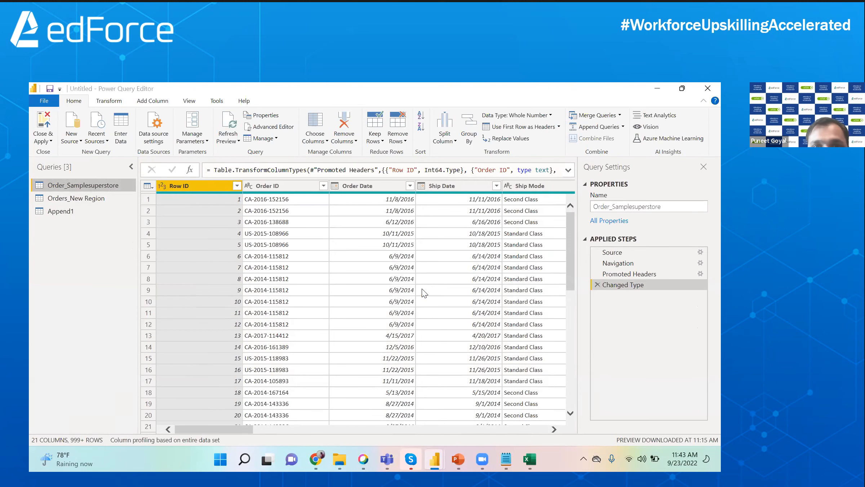
# Disable Enable load for Orders_New Region and show the Close & Apply choices
pyautogui.click(100, 198)
pyautogui.rightClick(100, 196)
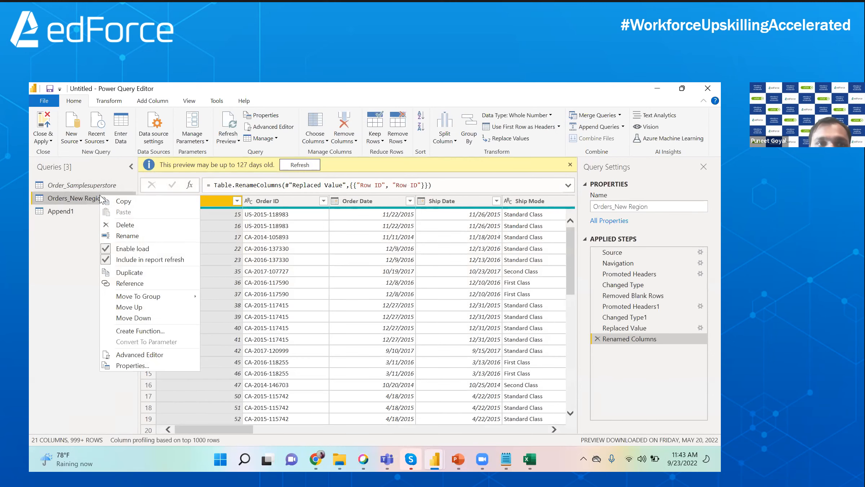
pyautogui.click(143, 251)
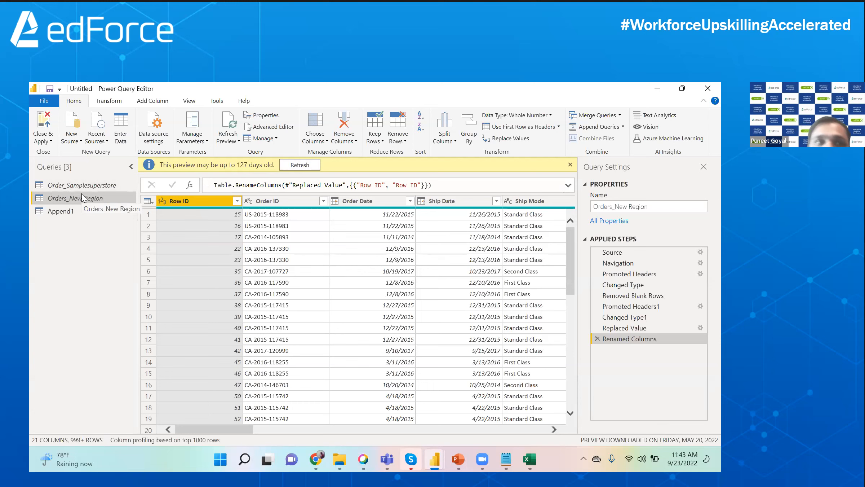
pyautogui.click(45, 143)
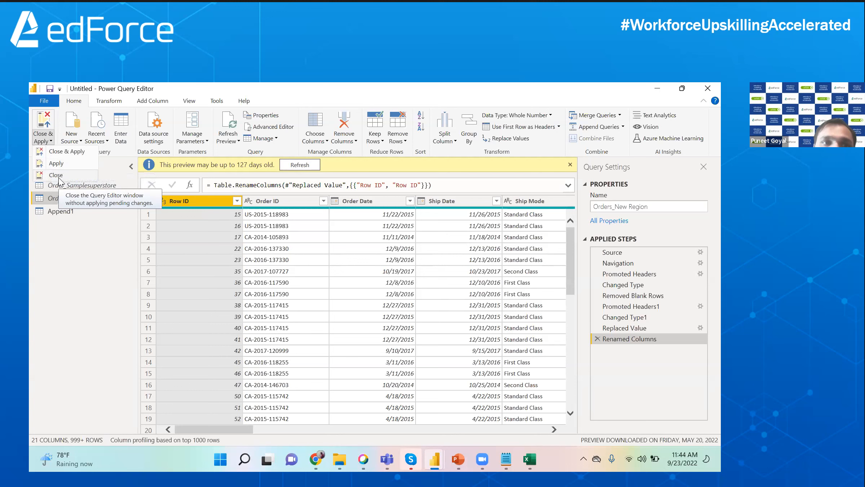
# Close & Apply to load Append1's 12,320 rows, expand its fields, then return to Power Query Editor
pyautogui.click(56, 164)
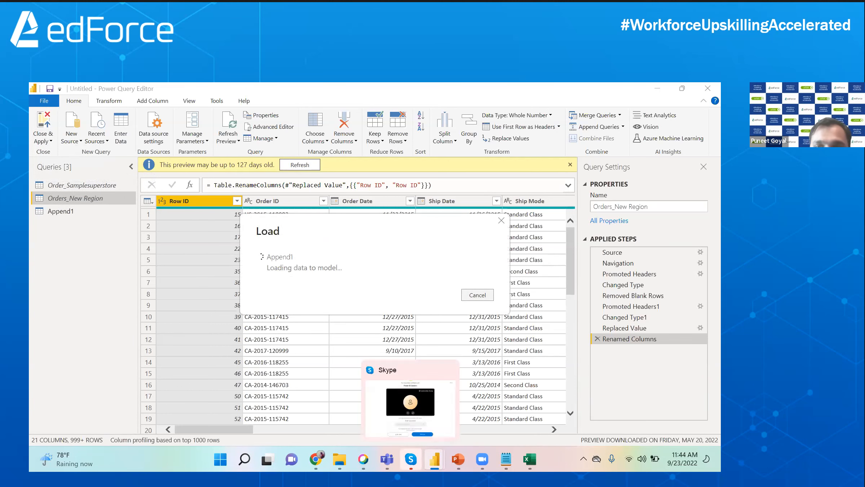
pyautogui.moveTo(434, 459)
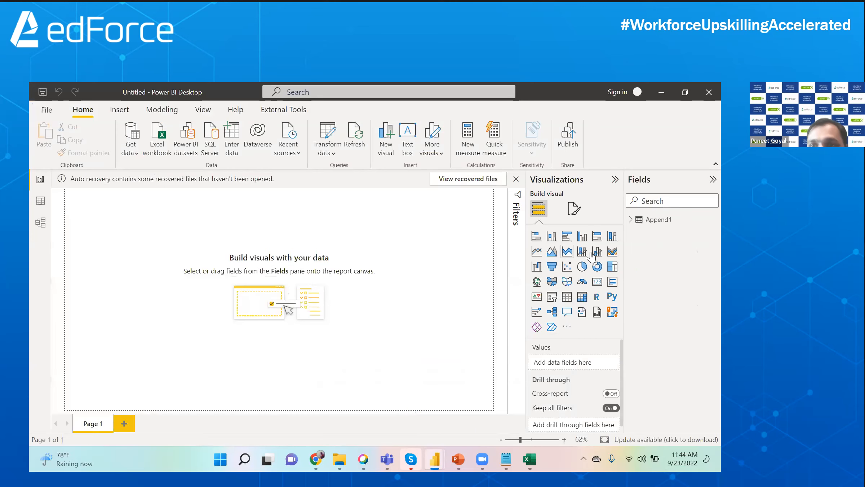
pyautogui.click(631, 220)
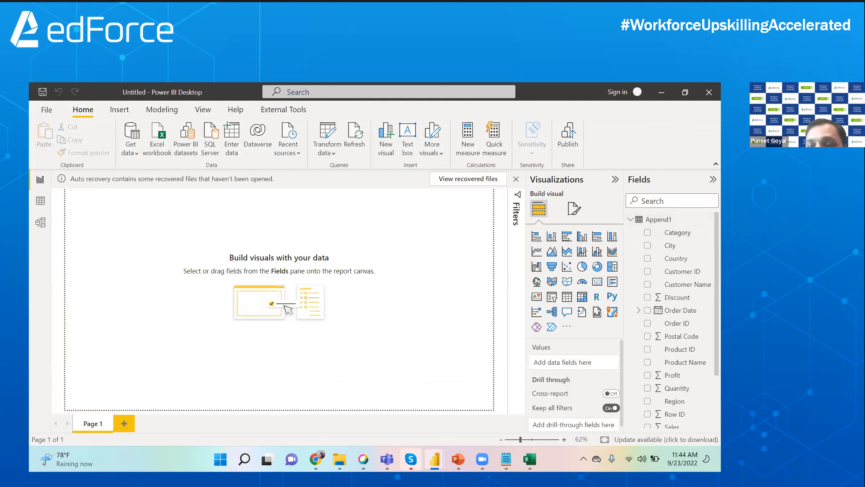
pyautogui.moveTo(434, 458)
pyautogui.click(490, 421)
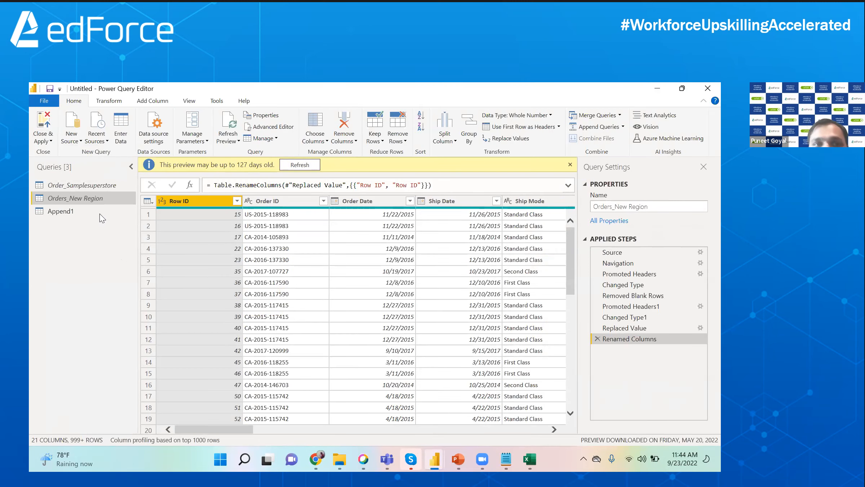
# Rename the Append1 query to Data in the Query Settings Name box
pyautogui.click(91, 187)
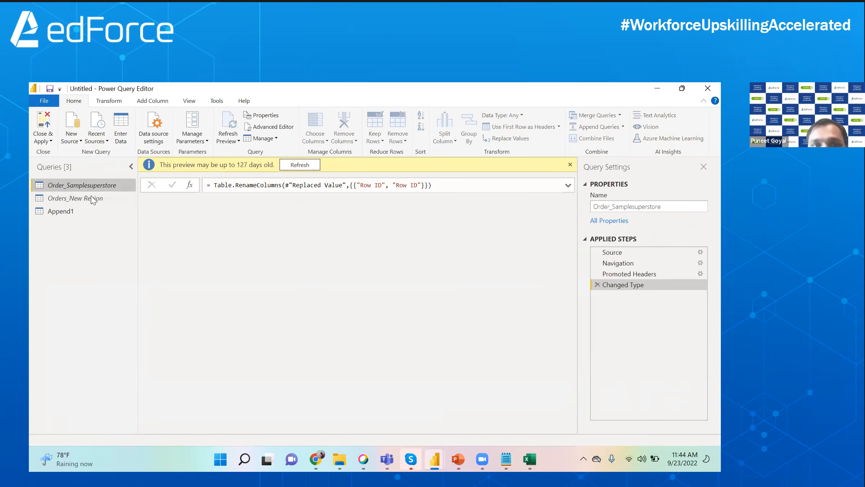
pyautogui.click(93, 199)
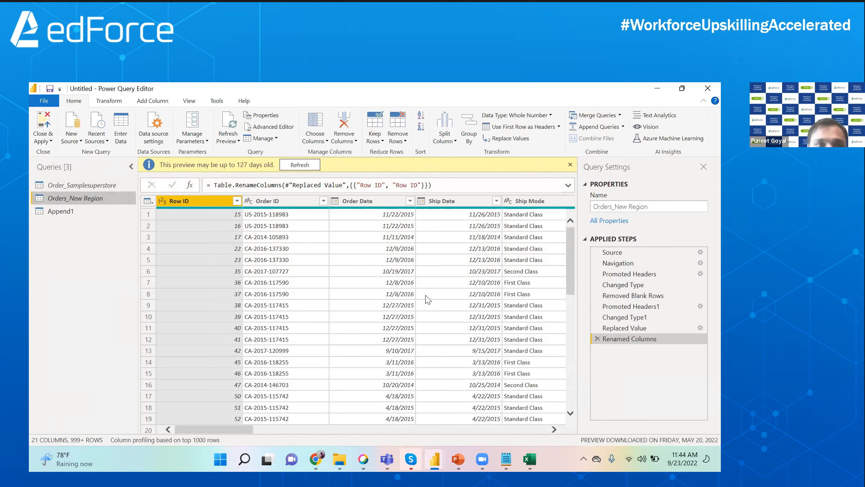
pyautogui.click(62, 213)
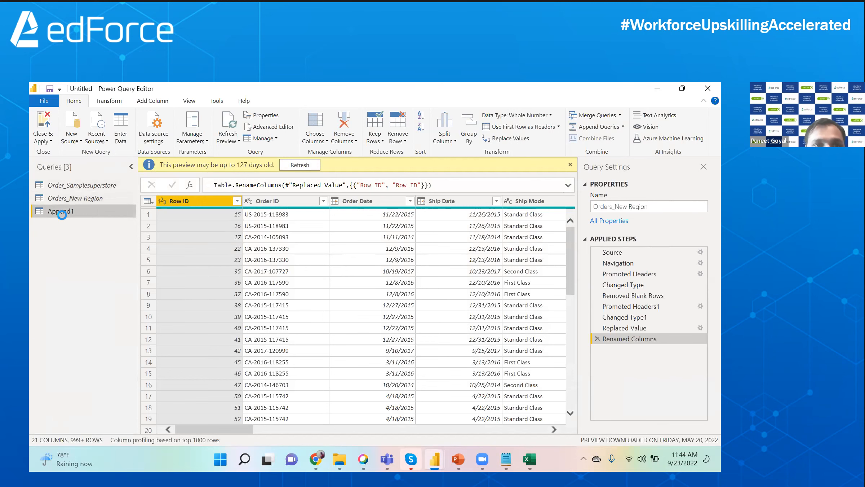
pyautogui.doubleClick(630, 207)
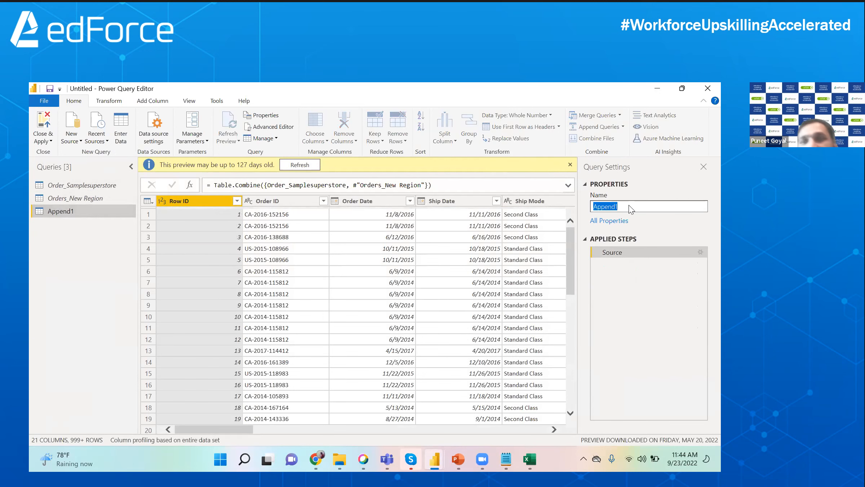
pyautogui.write('Data')
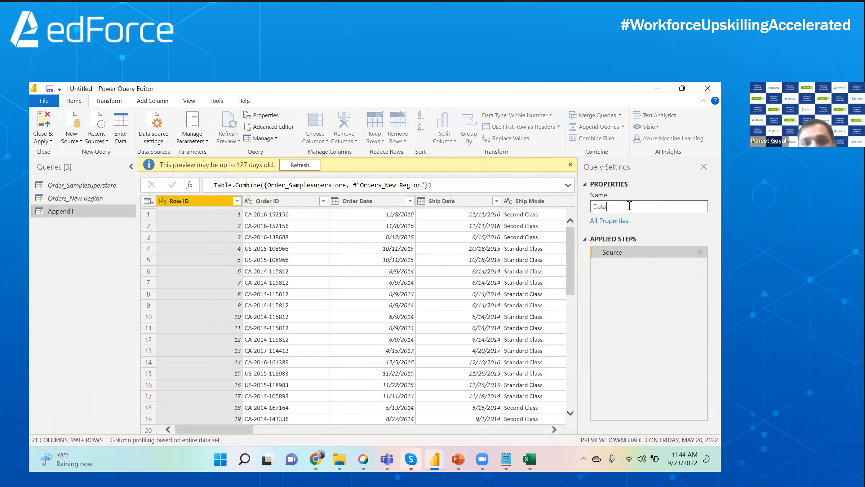
pyautogui.press('Return')
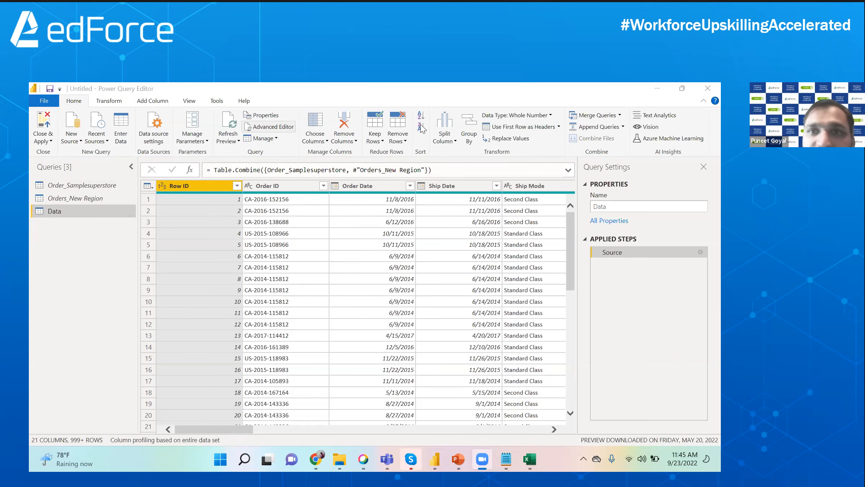
pyautogui.click(442, 141)
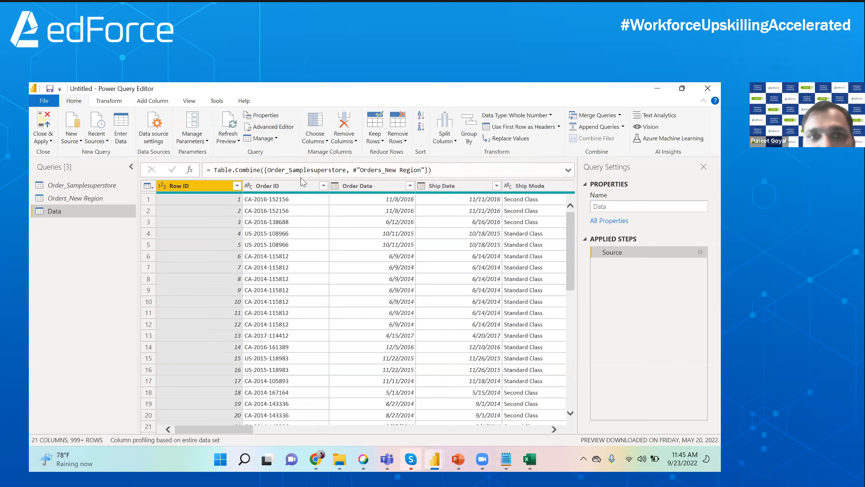
pyautogui.click(289, 184)
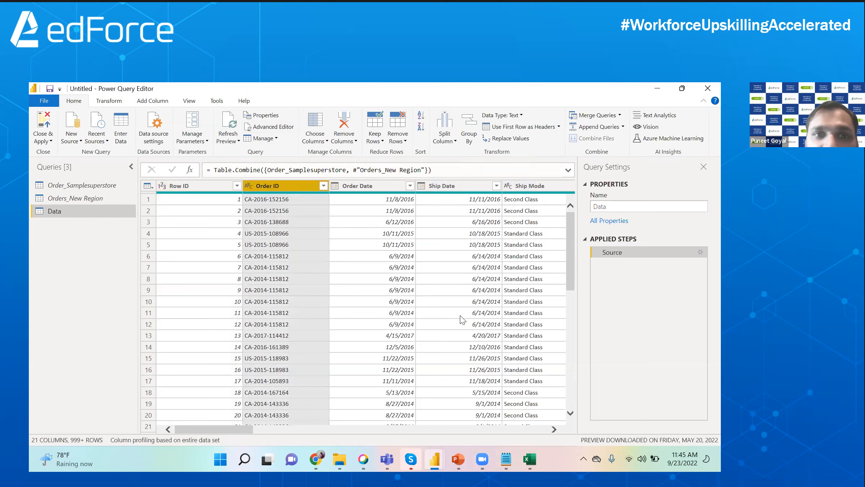
pyautogui.click(446, 142)
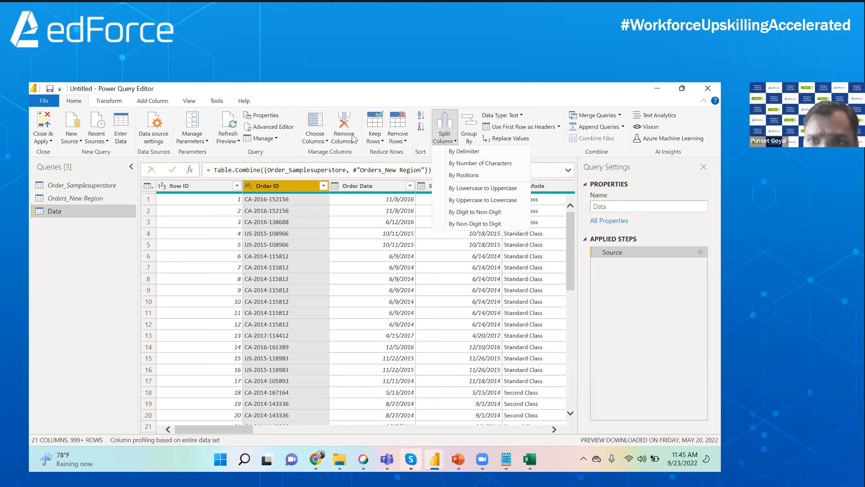
pyautogui.click(420, 87)
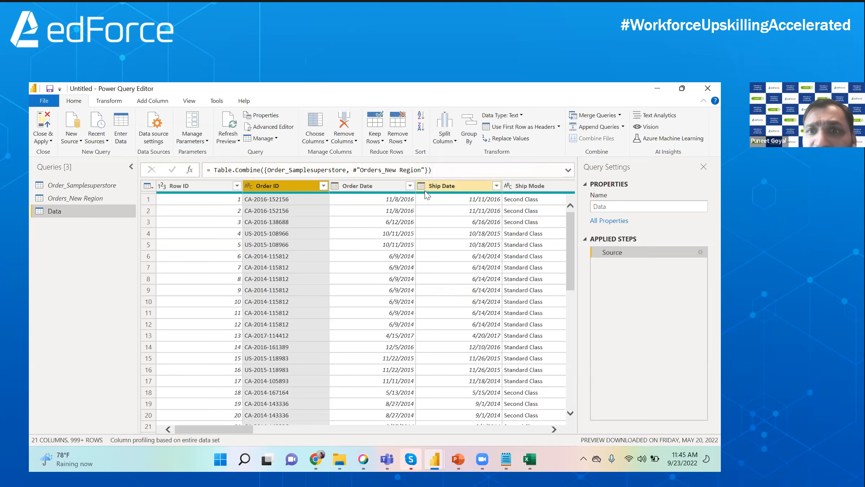
pyautogui.click(441, 188)
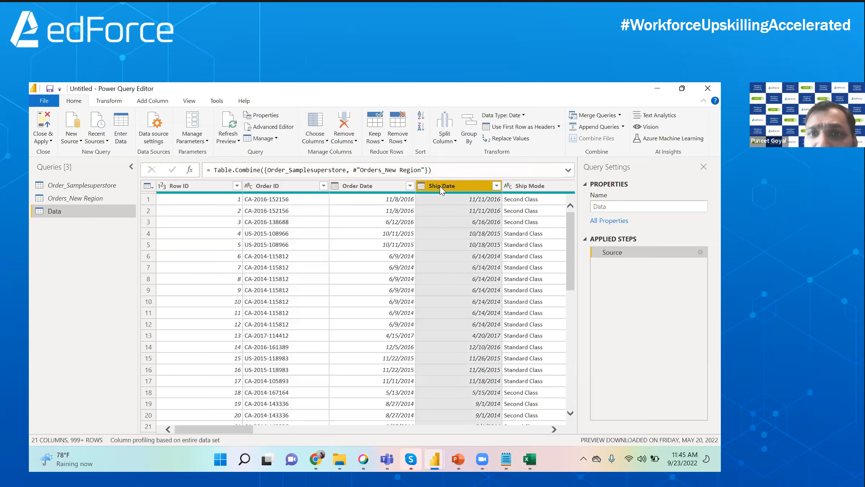
pyautogui.click(421, 187)
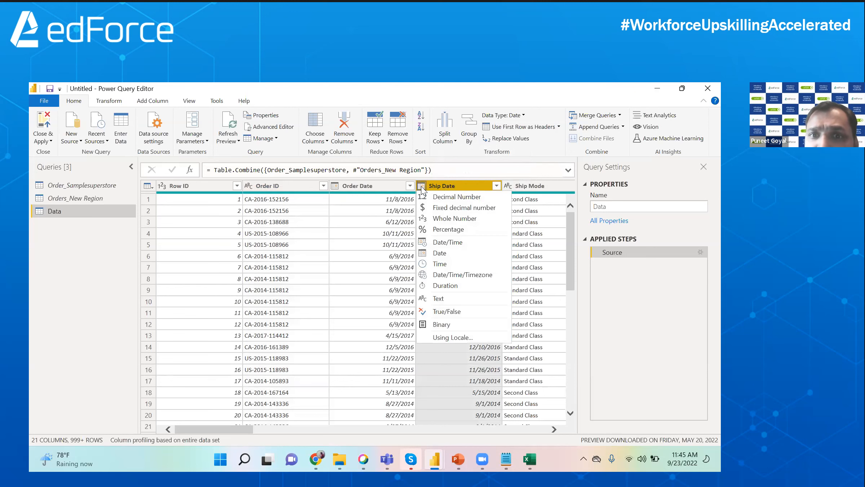
pyautogui.click(523, 117)
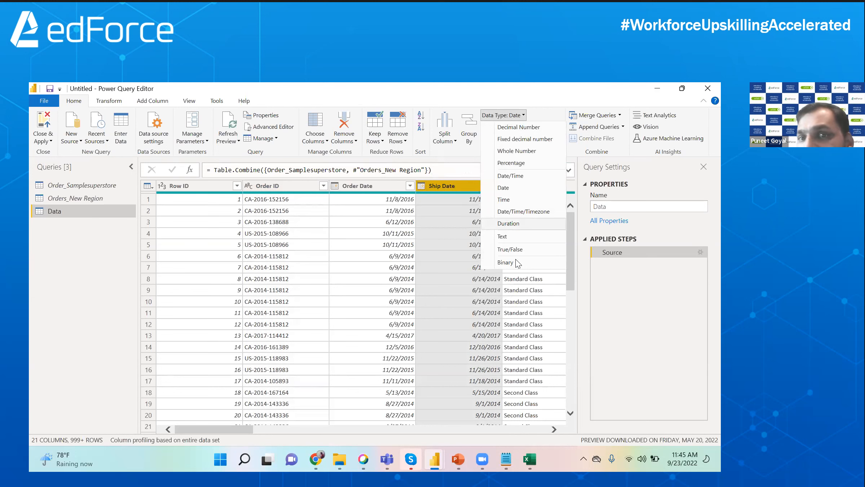
pyautogui.click(589, 322)
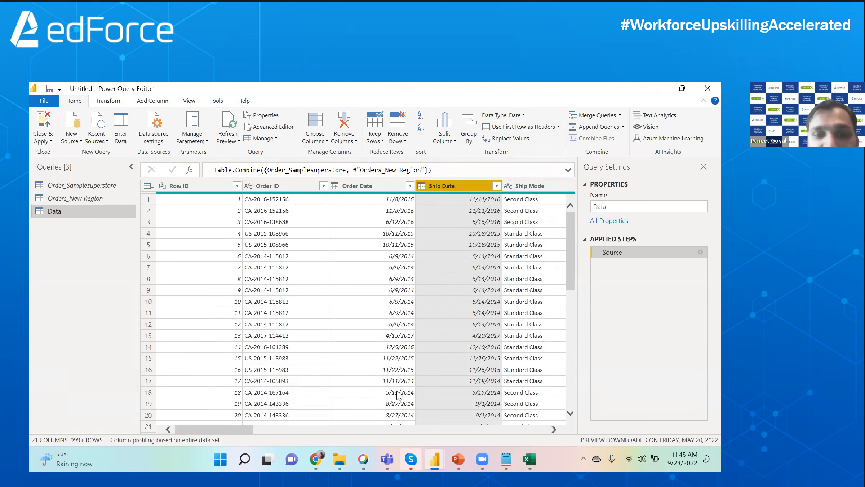
pyautogui.hotkey('alt', 'Tab')
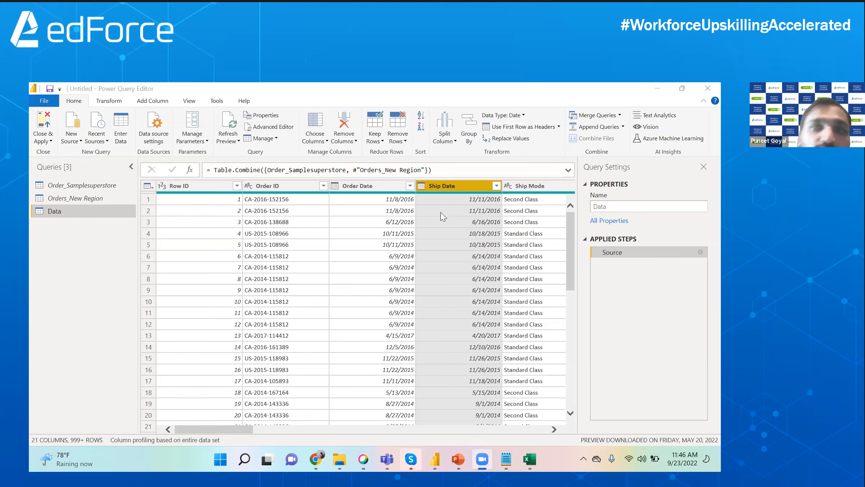
pyautogui.moveTo(506, 459)
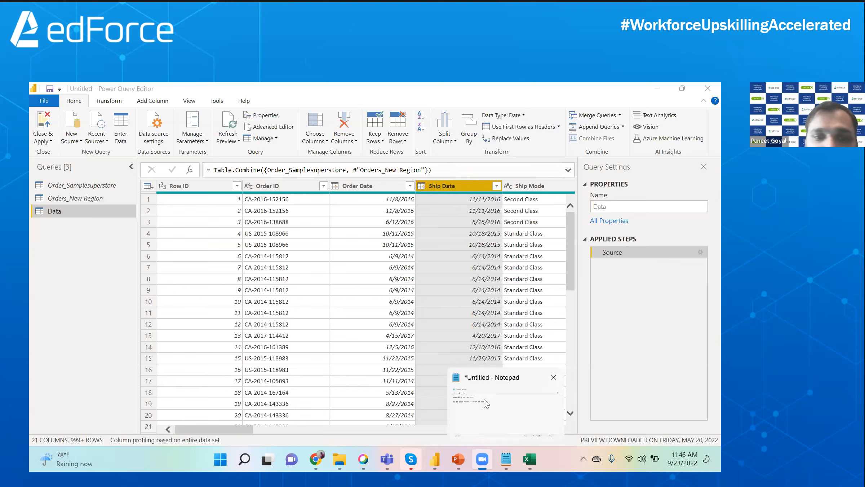
# Cancel closing the unsaved Notepad notes and return to Power Query Editor
pyautogui.click(553, 377)
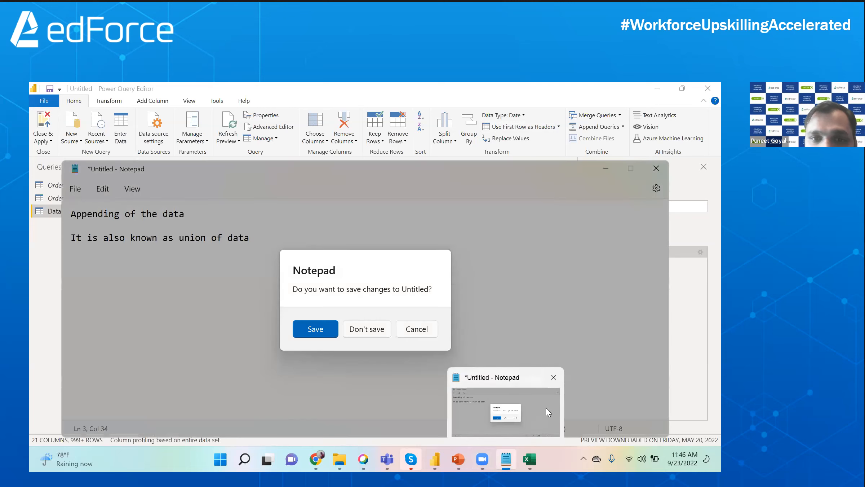
pyautogui.click(419, 328)
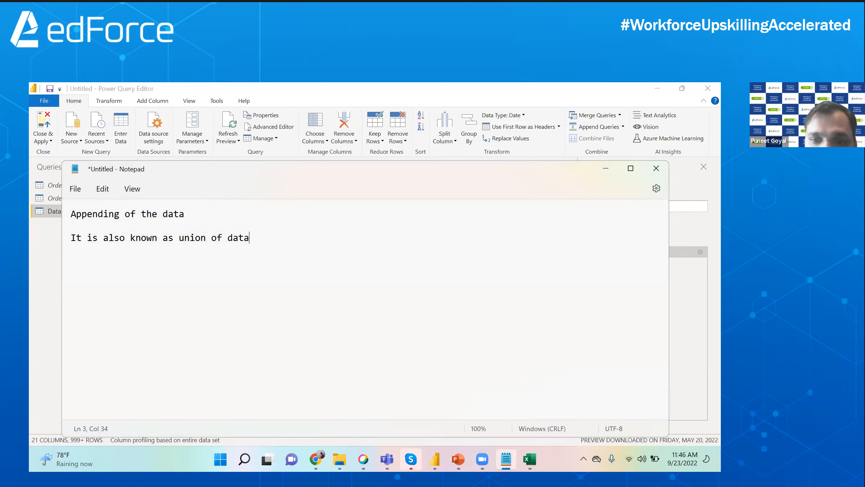
pyautogui.moveTo(435, 459)
pyautogui.click(508, 406)
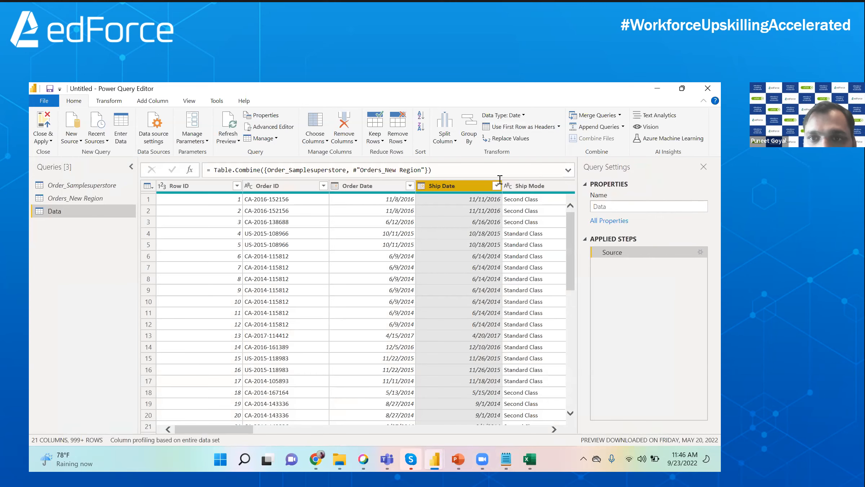
# In the Data query, select the Sales column and open Group By
pyautogui.click(501, 429)
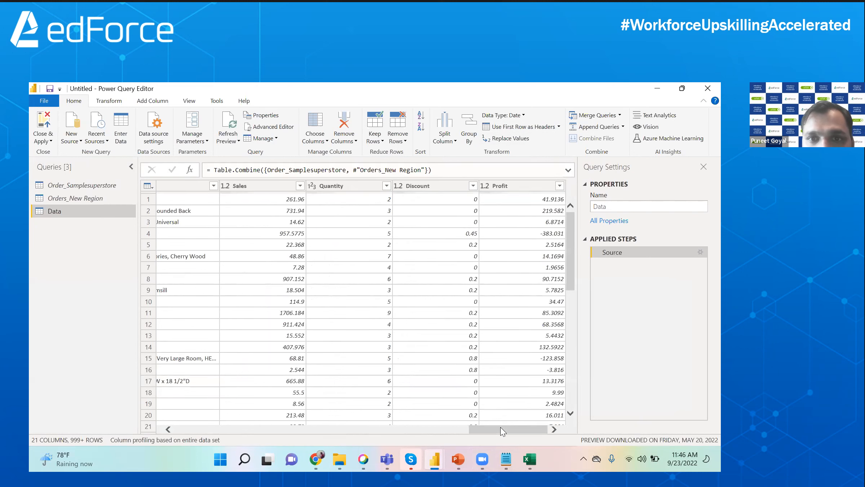
pyautogui.click(244, 184)
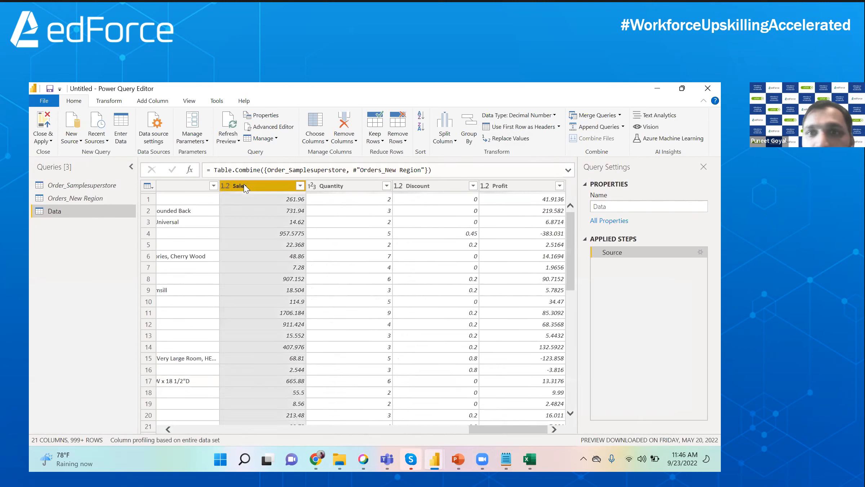
pyautogui.click(469, 137)
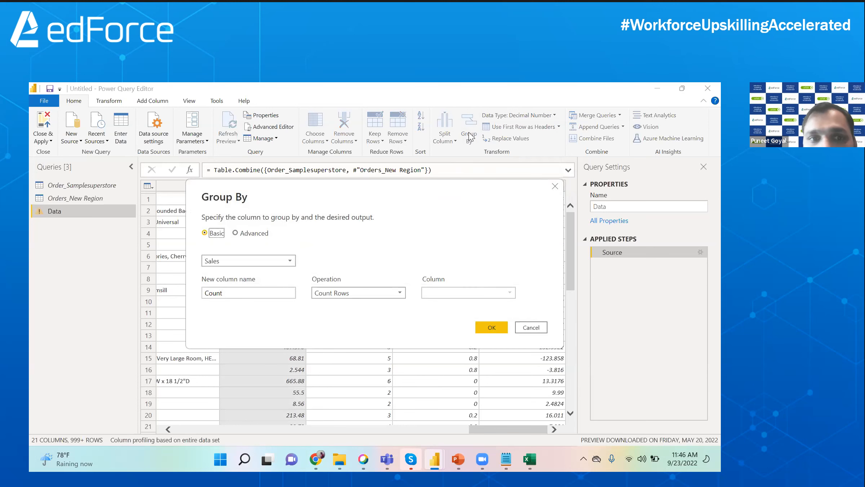
pyautogui.doubleClick(266, 293)
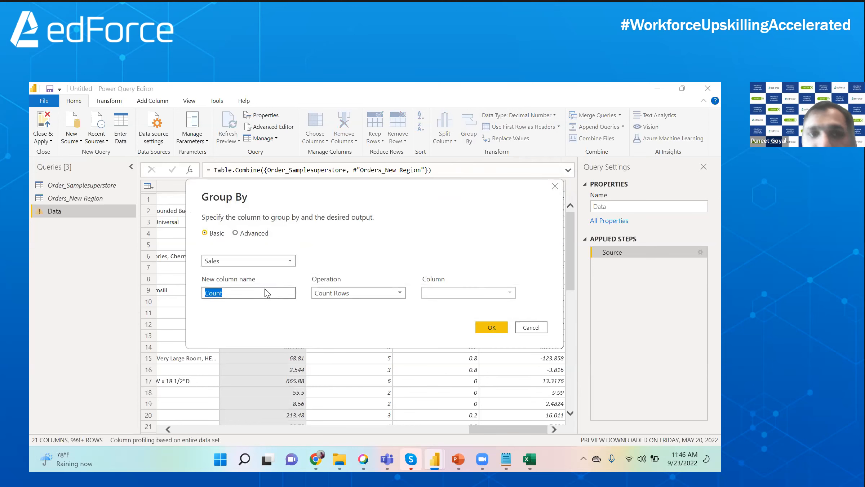
pyautogui.press('BackSpace')
pyautogui.write('Total Sales')
pyautogui.click(342, 294)
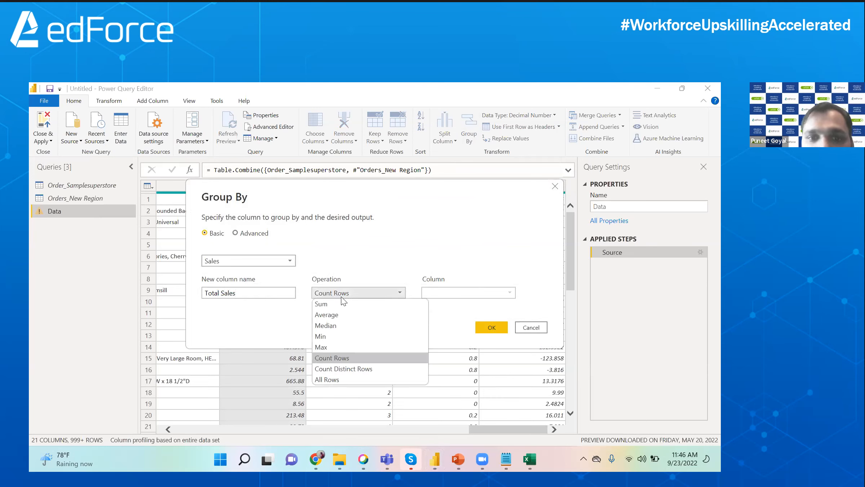
pyautogui.click(342, 305)
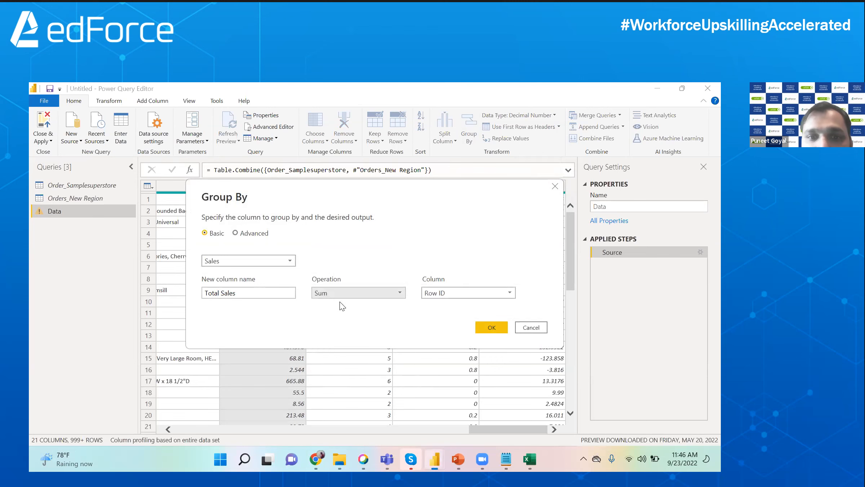
pyautogui.click(484, 293)
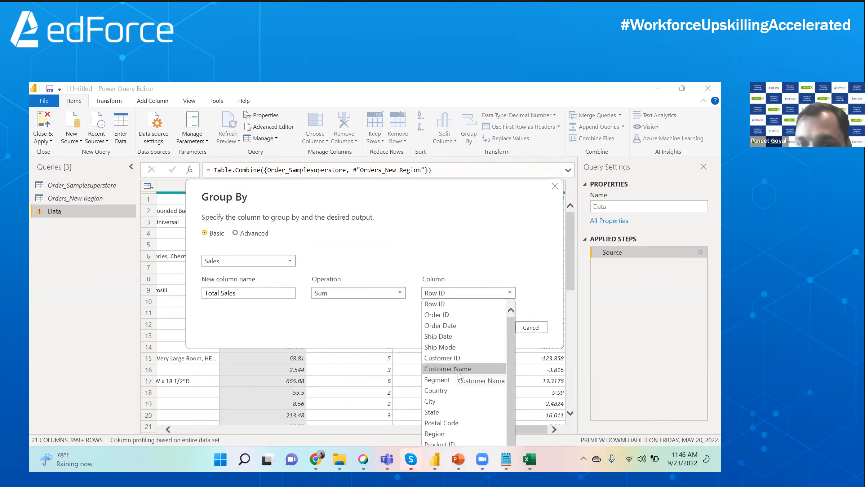
pyautogui.click(451, 382)
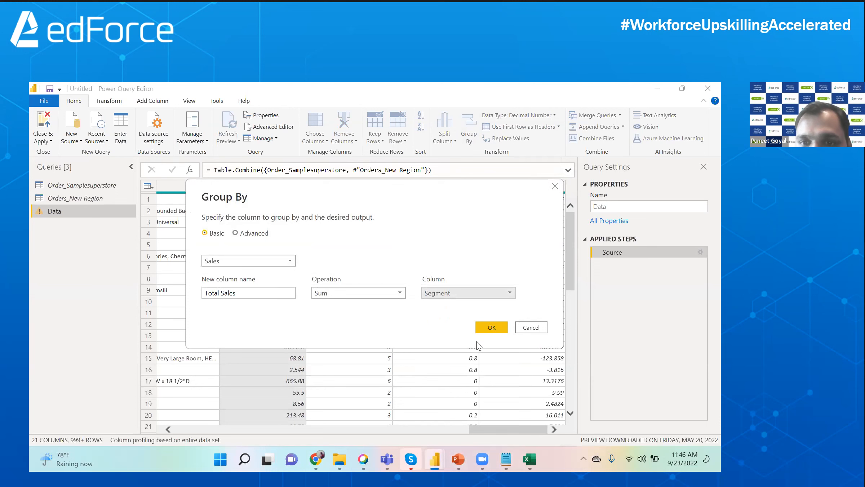
pyautogui.click(485, 328)
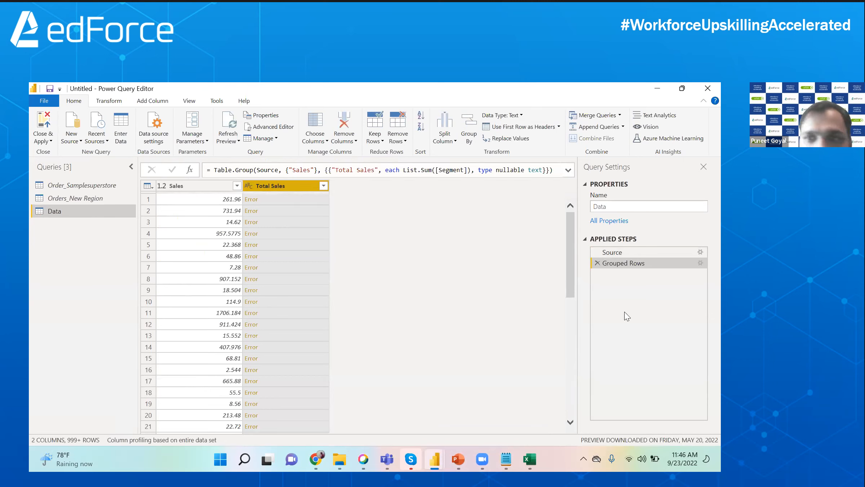
pyautogui.click(597, 263)
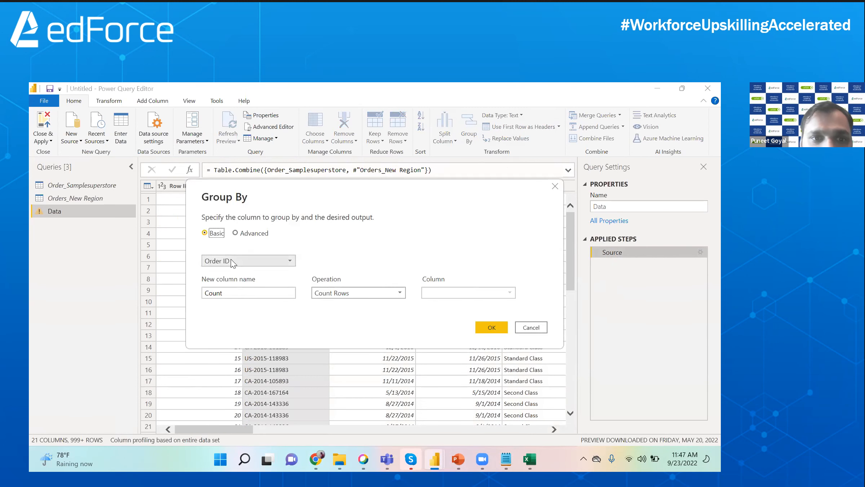
pyautogui.click(232, 261)
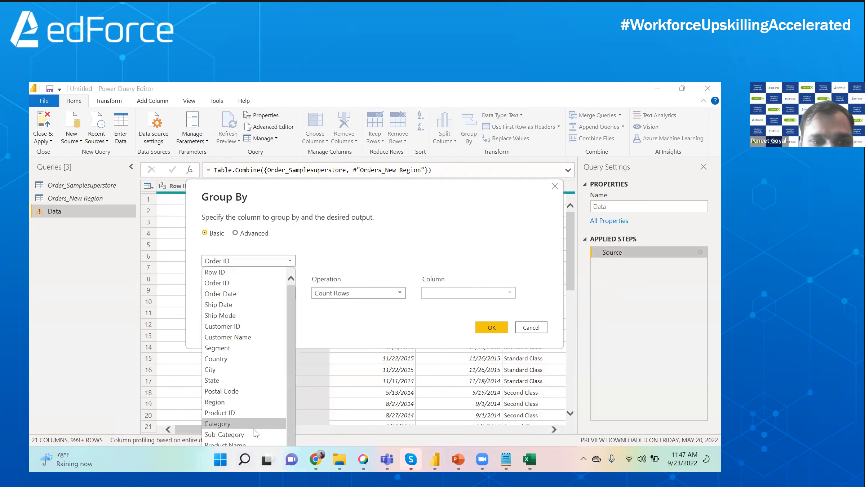
pyautogui.click(330, 191)
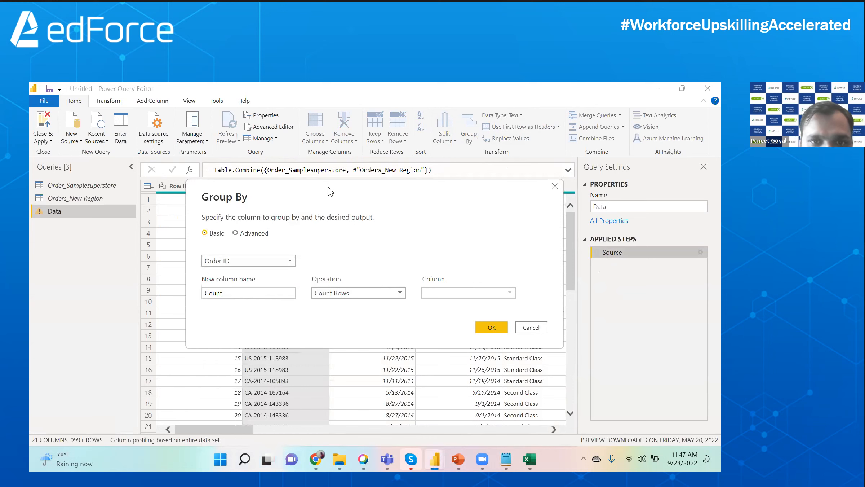
pyautogui.moveTo(330, 188); pyautogui.dragTo(335, 143)
pyautogui.click(288, 216)
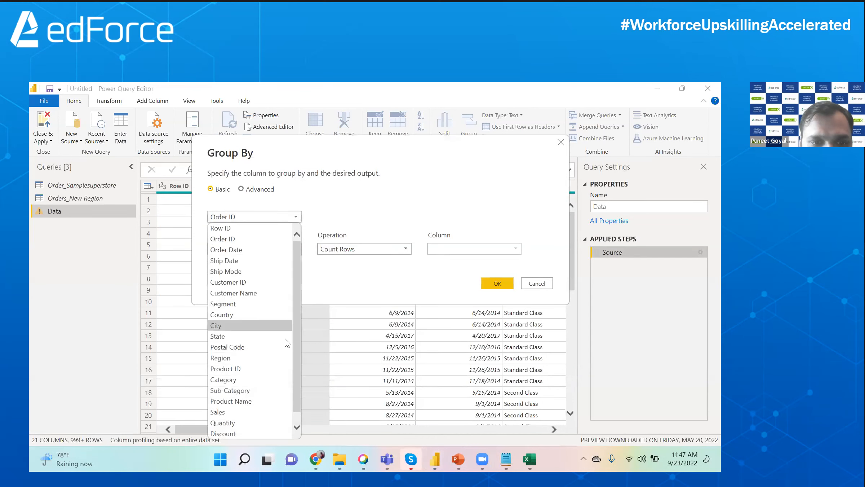
pyautogui.click(249, 414)
pyautogui.doubleClick(251, 250)
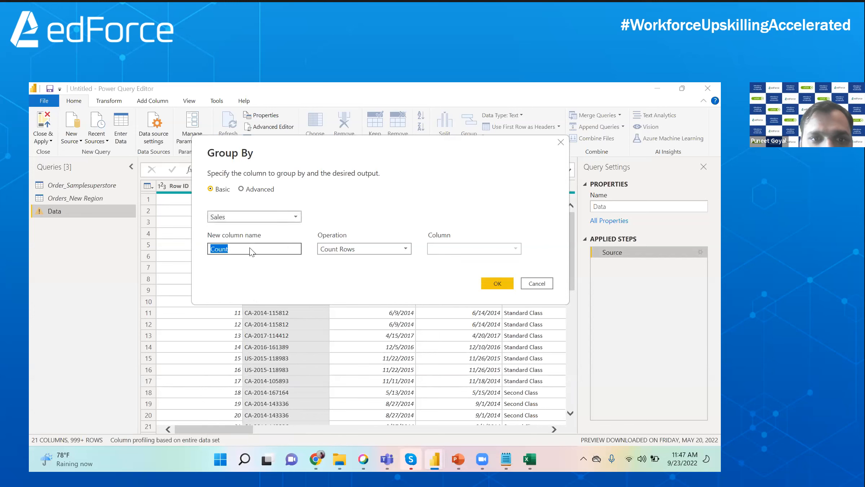
pyautogui.write('Sales ')
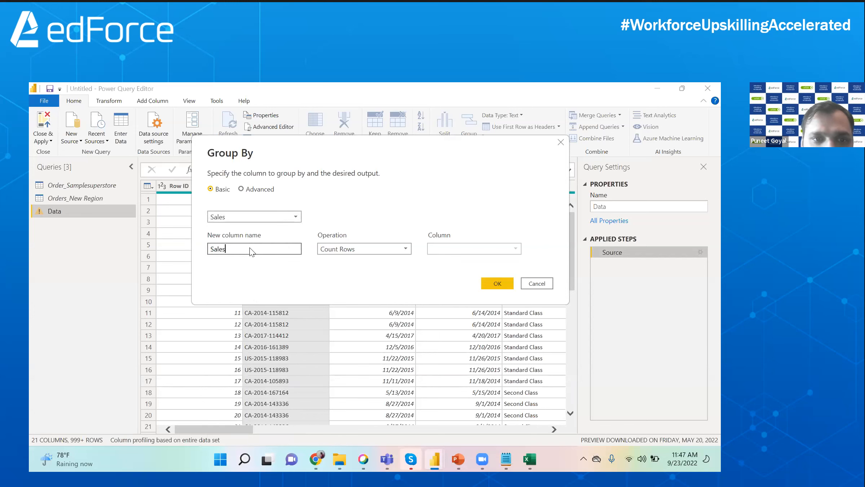
pyautogui.write('Total')
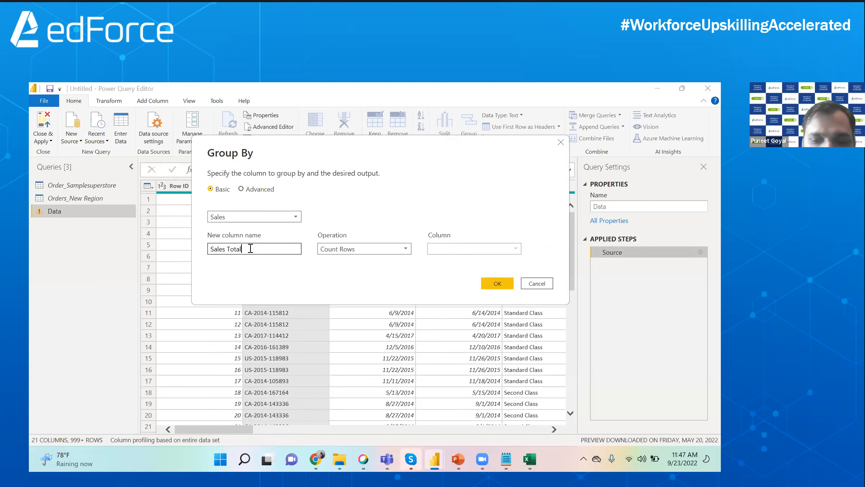
pyautogui.click(350, 249)
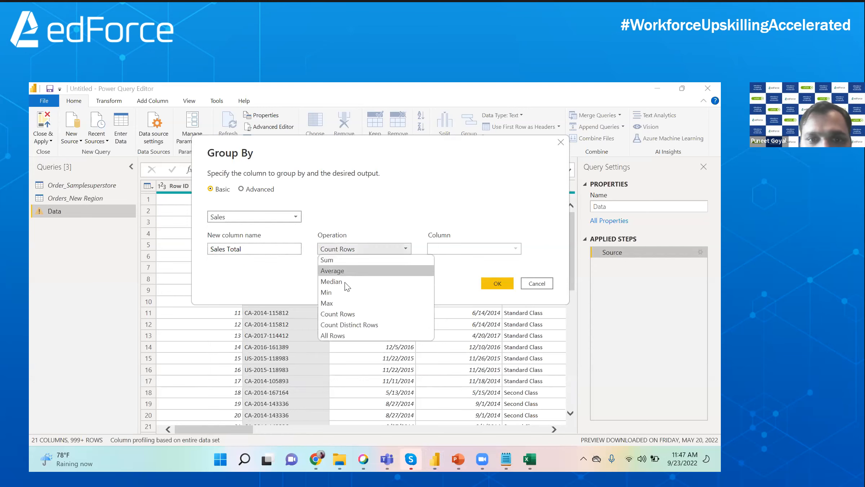
pyautogui.click(337, 259)
pyautogui.click(465, 248)
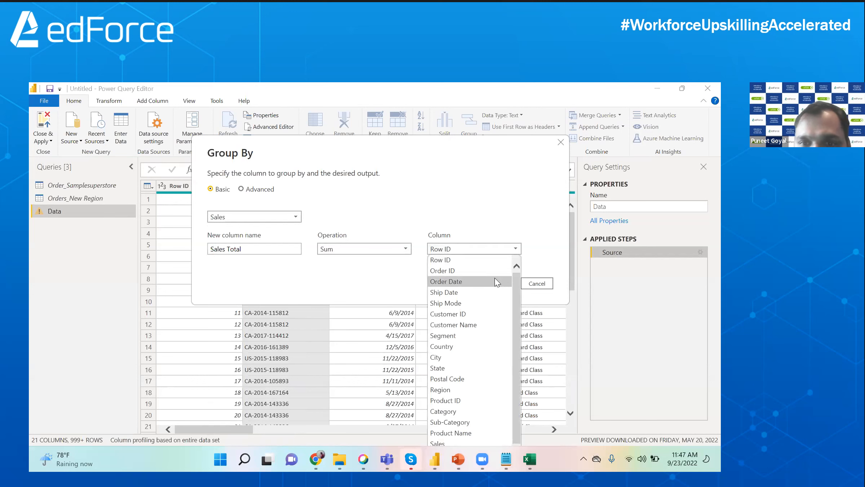
pyautogui.moveTo(516, 279); pyautogui.dragTo(516, 293)
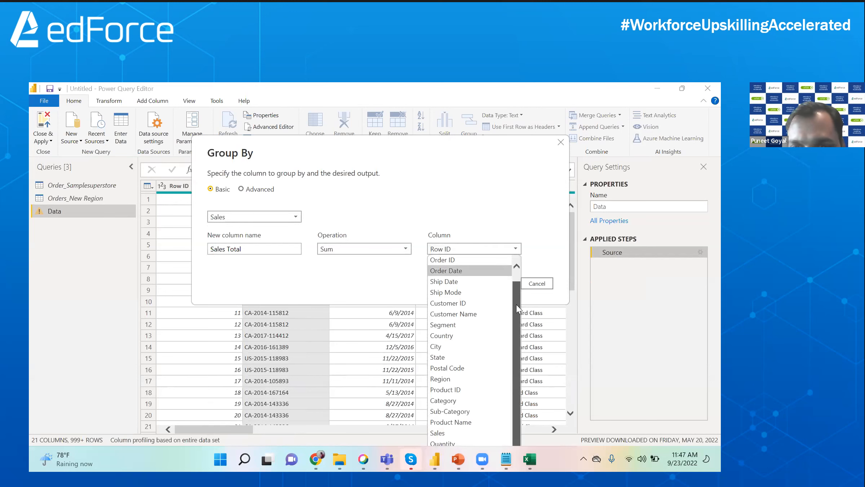
pyautogui.click(451, 400)
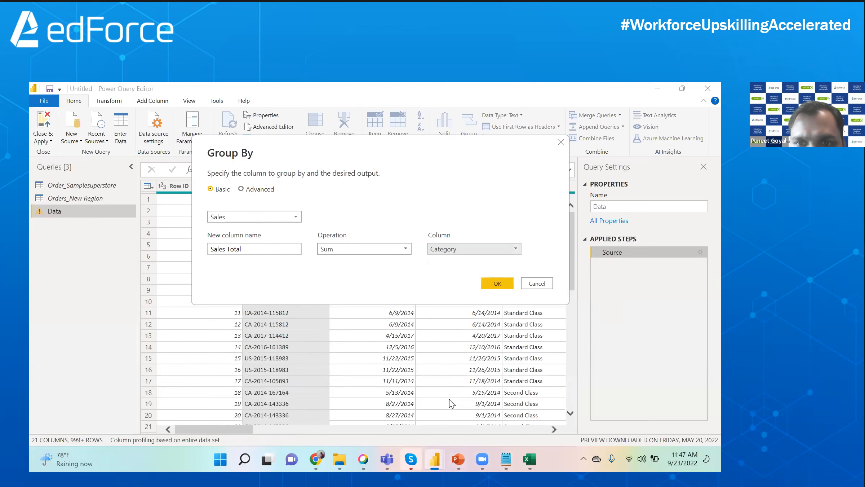
pyautogui.click(493, 284)
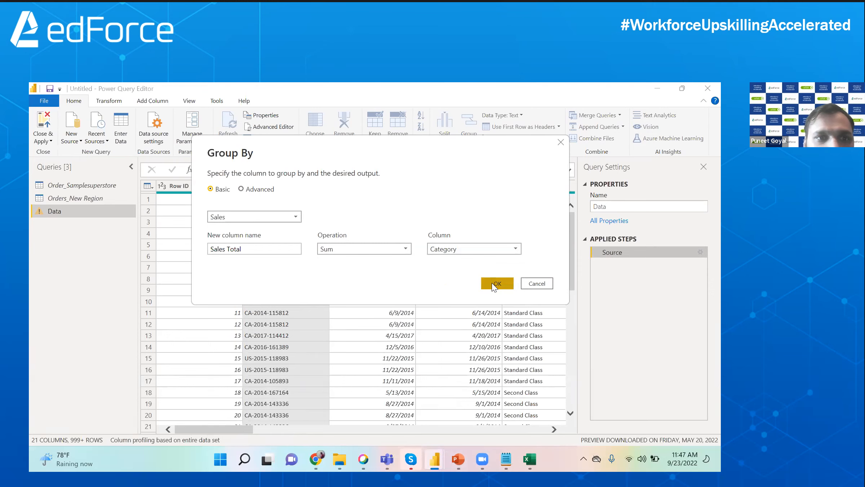
pyautogui.click(497, 283)
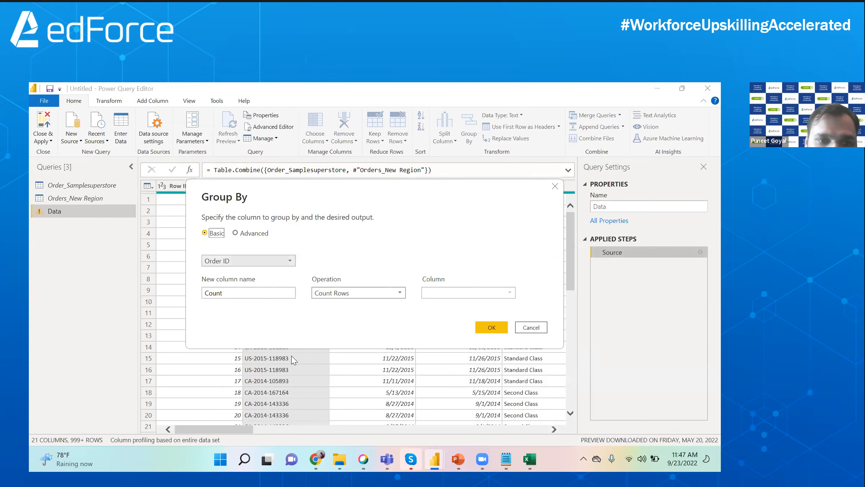
# Group by Category with a new column named Sales using the Sum operation
pyautogui.click(290, 260)
pyautogui.click(243, 414)
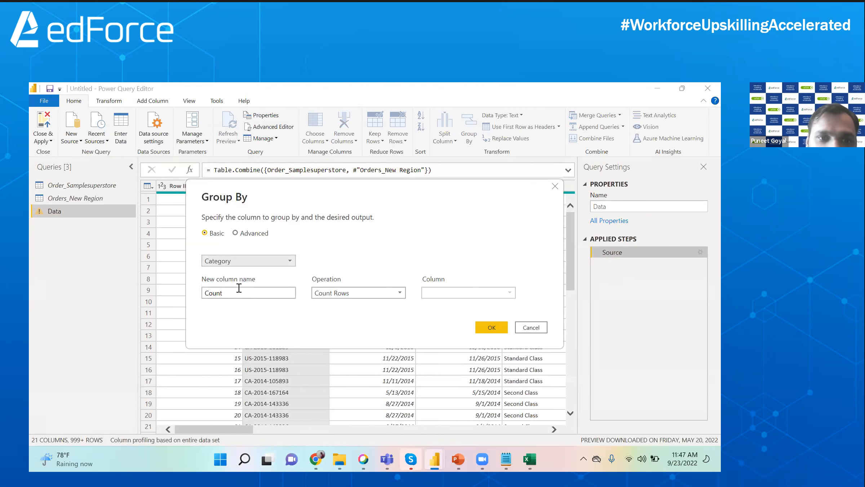
pyautogui.doubleClick(239, 292)
pyautogui.write('Sales')
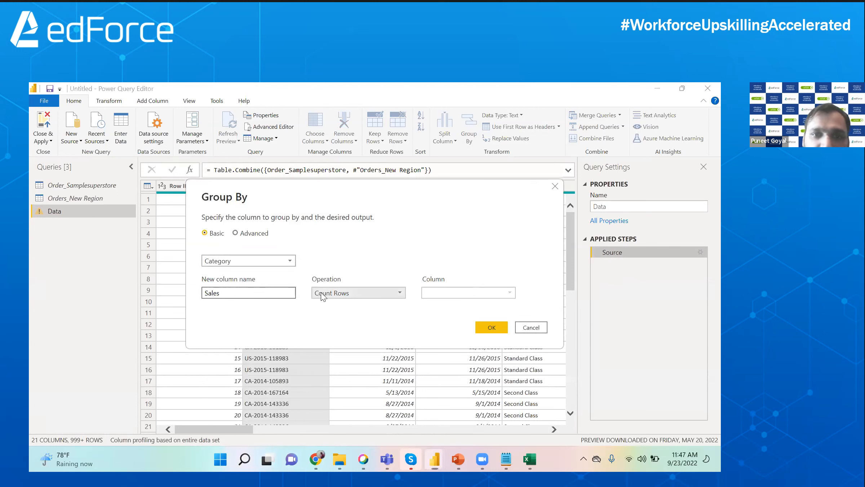
pyautogui.click(346, 292)
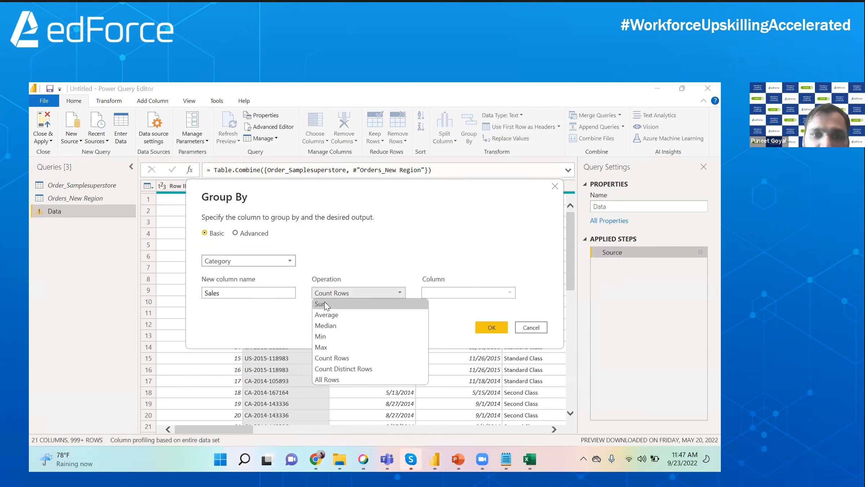
pyautogui.click(328, 306)
# Choose Sales as the column to sum and apply the grouping into three category rows
pyautogui.click(442, 294)
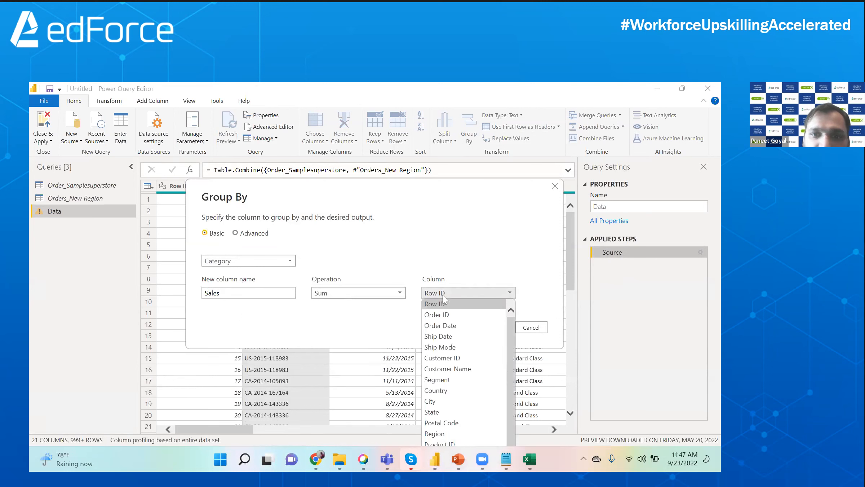
pyautogui.click(440, 454)
pyautogui.click(482, 292)
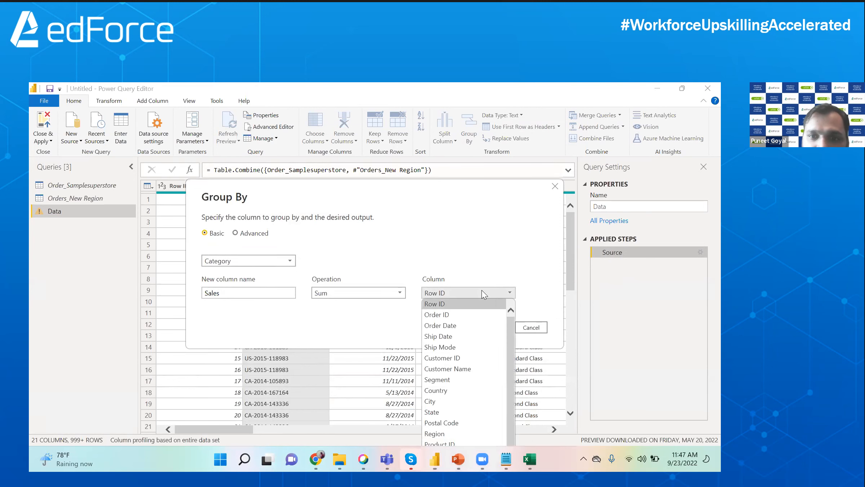
pyautogui.moveTo(510, 359); pyautogui.dragTo(506, 387)
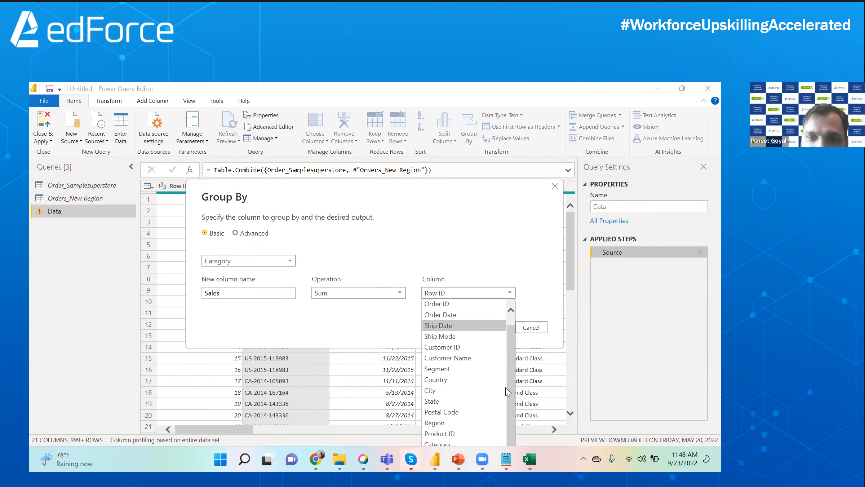
pyautogui.moveTo(433, 205); pyautogui.dragTo(434, 178)
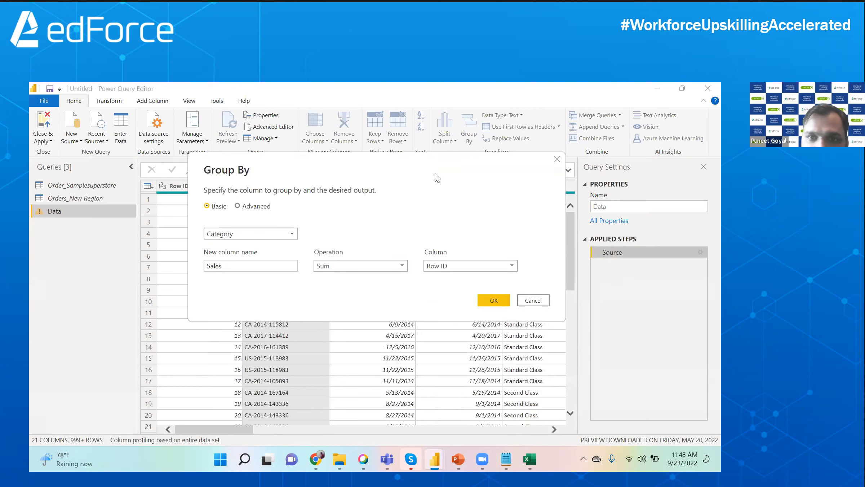
pyautogui.click(509, 266)
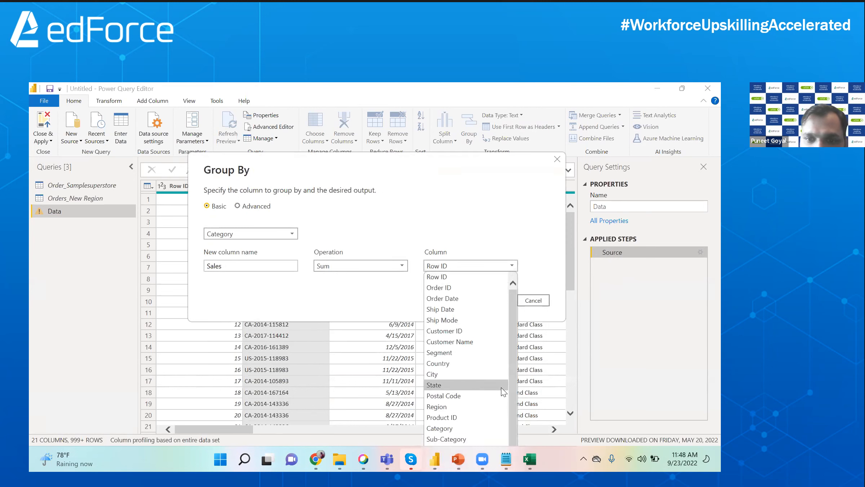
pyautogui.moveTo(509, 395); pyautogui.dragTo(512, 435)
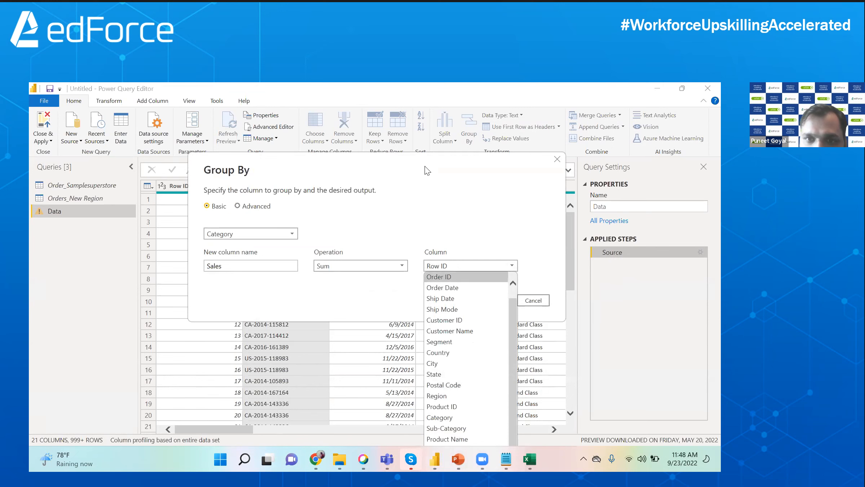
pyautogui.click(426, 168)
pyautogui.moveTo(425, 169); pyautogui.dragTo(419, 134)
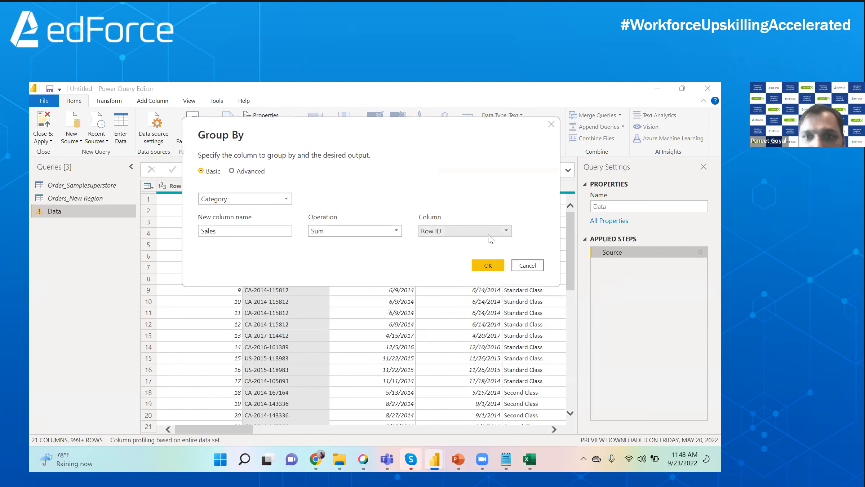
pyautogui.click(507, 230)
pyautogui.click(473, 425)
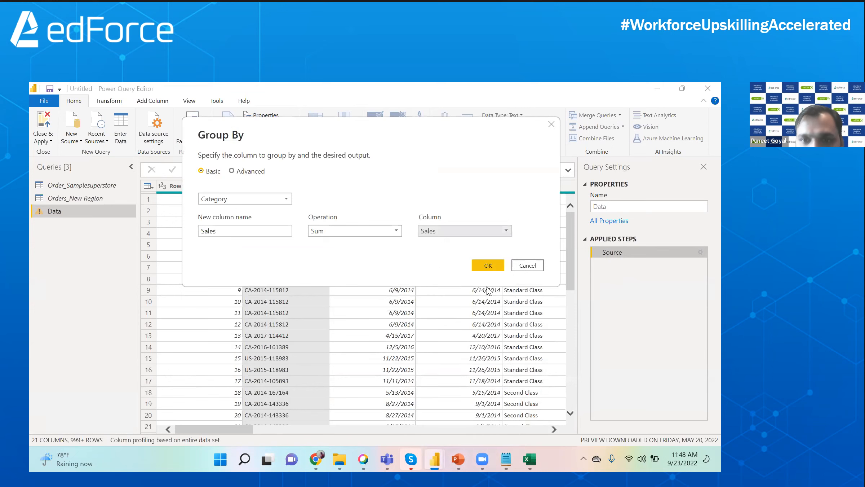
pyautogui.click(488, 266)
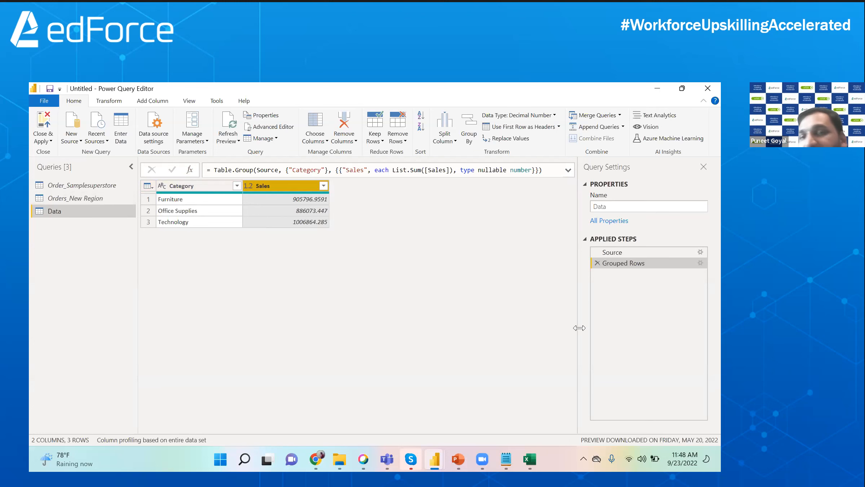
# Delete the Grouped Rows step, leaving only Source and the 21 ungrouped columns
pyautogui.click(597, 266)
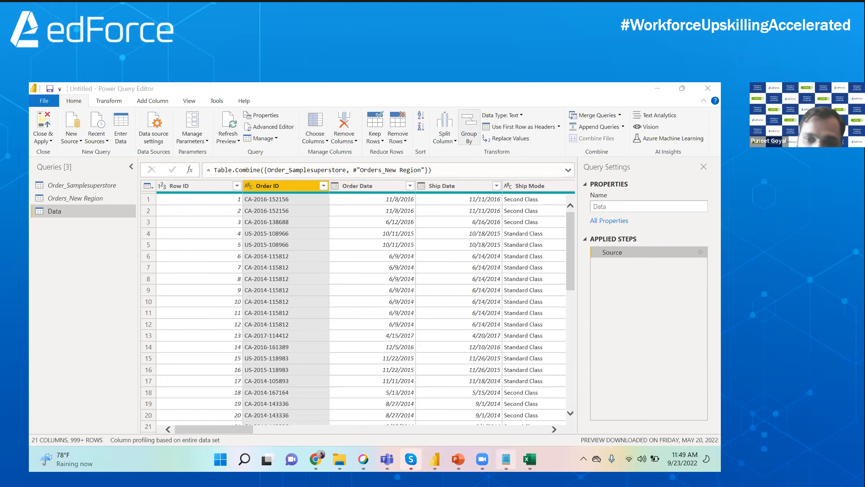
# Clear the old Notepad notes and type the heading 'Merge Query'
pyautogui.click(506, 459)
pyautogui.hotkey('ctrl', 'a')
pyautogui.press('BackSpace')
pyautogui.write('Merge ')
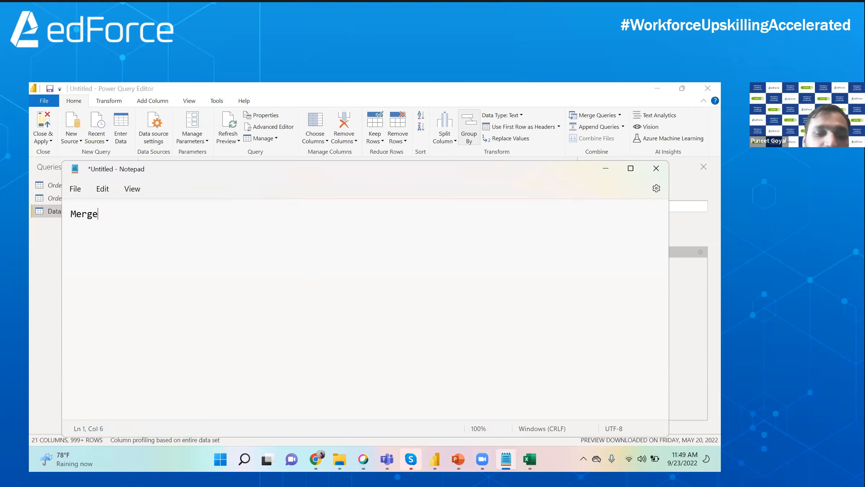
pyautogui.write('Quer')
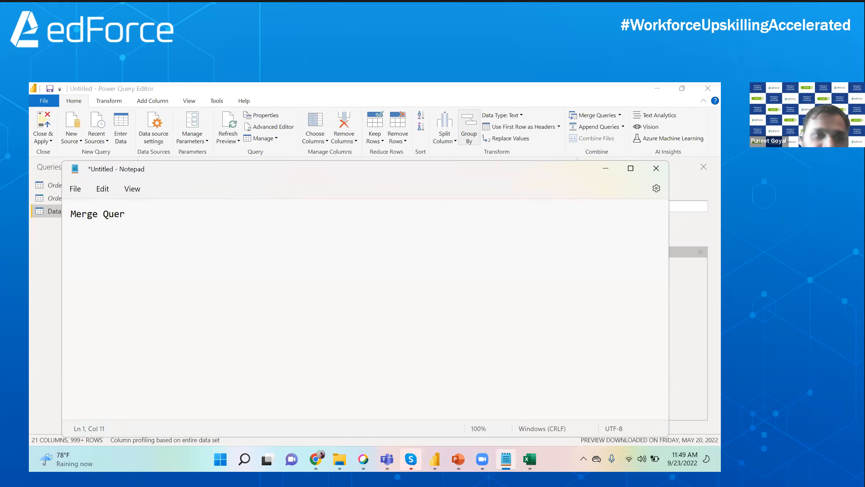
pyautogui.write('y')
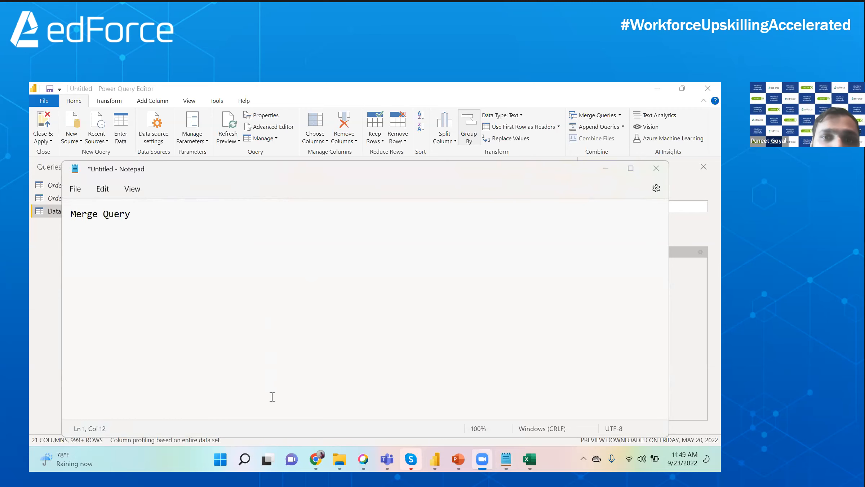
# Review the Order_Samplesuperstore, Orders_New Region and Data queries, then bring the Merge Query notes back
pyautogui.click(383, 178)
pyautogui.click(81, 186)
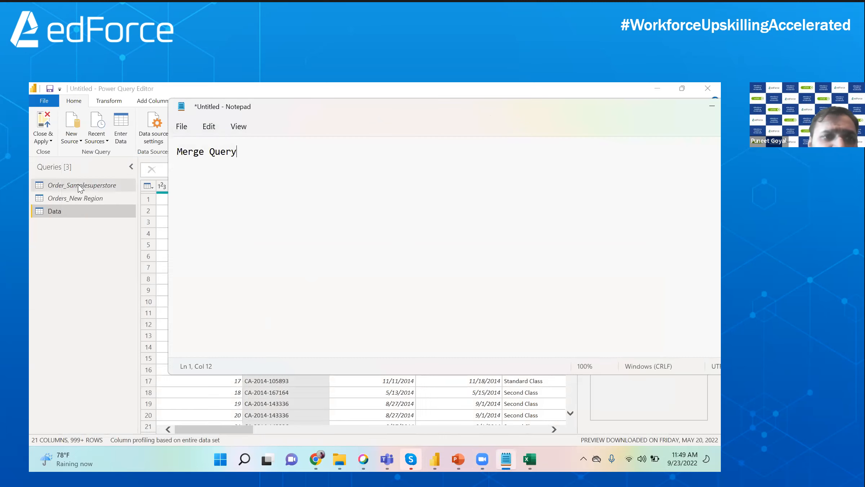
pyautogui.click(81, 199)
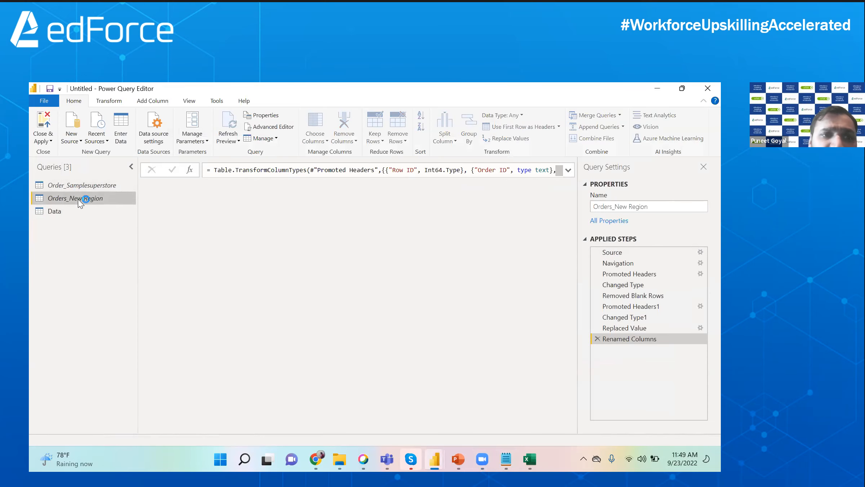
pyautogui.click(73, 210)
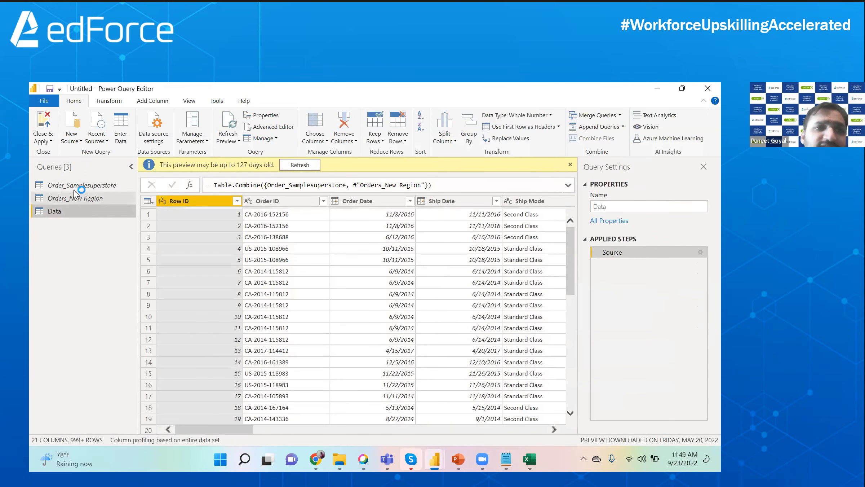
pyautogui.click(73, 187)
pyautogui.click(77, 199)
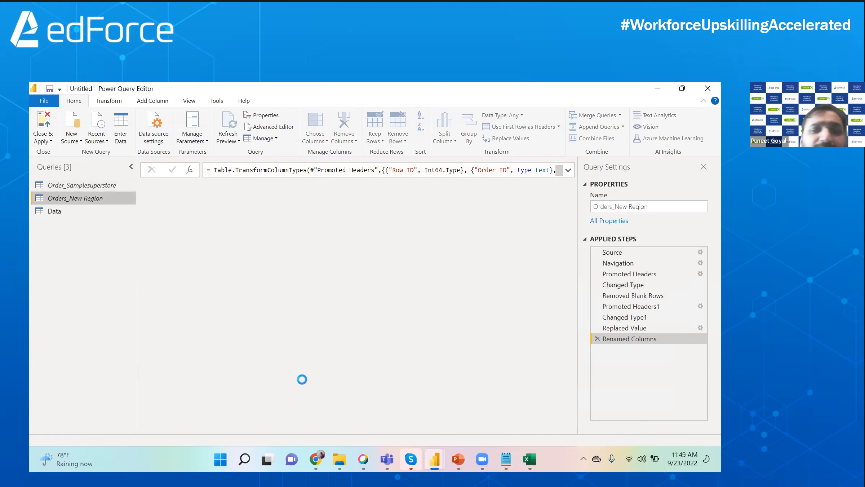
pyautogui.click(506, 459)
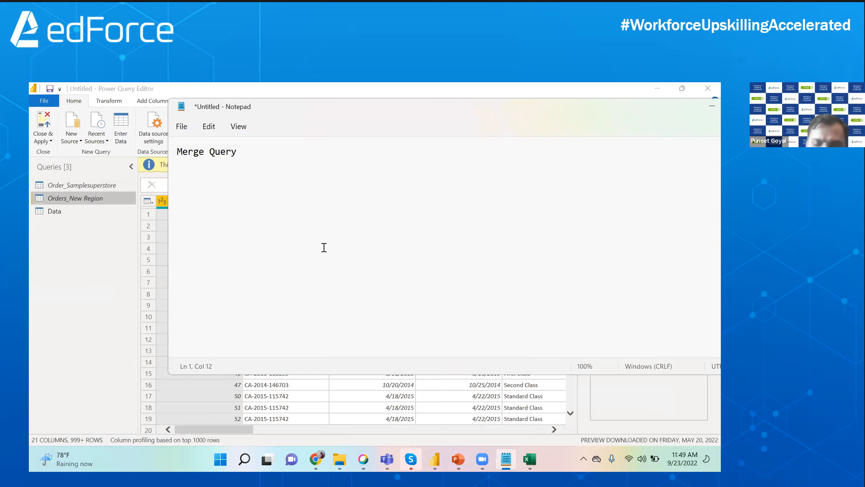
# Write notes 'You get your data from multiple tables', 'The problem' and 'Data table1 5 or more columns'
pyautogui.press('BackSpace')
pyautogui.press('BackSpace')
pyautogui.press('BackSpace')
pyautogui.press('BackSpace')
pyautogui.press('BackSpace')
pyautogui.press('BackSpace')
pyautogui.press('BackSpace')
pyautogui.press('BackSpace')
pyautogui.press('BackSpace')
pyautogui.press('BackSpace')
pyautogui.press('BackSpace')
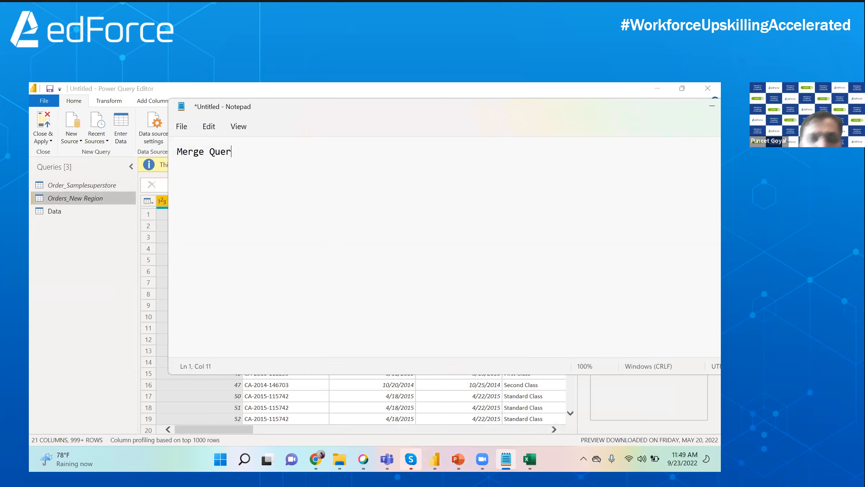
pyautogui.write('You get y')
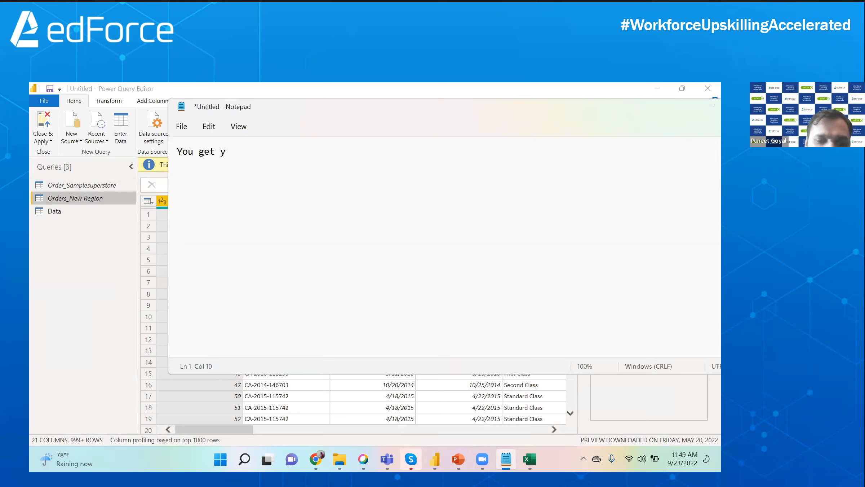
pyautogui.write('our data for')
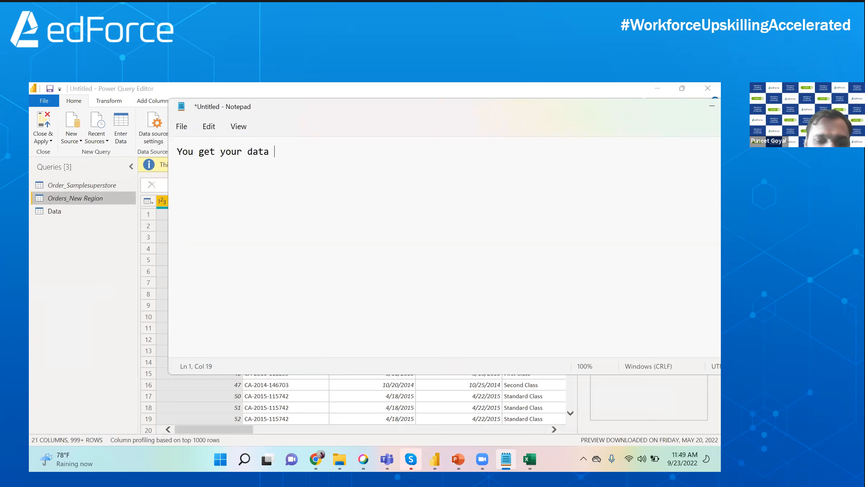
pyautogui.press('BackSpace')
pyautogui.press('BackSpace')
pyautogui.write('r')
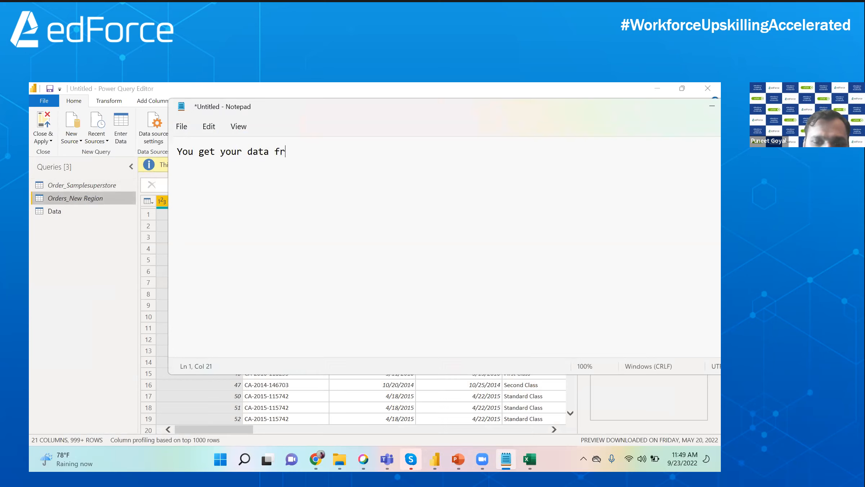
pyautogui.write('om multip')
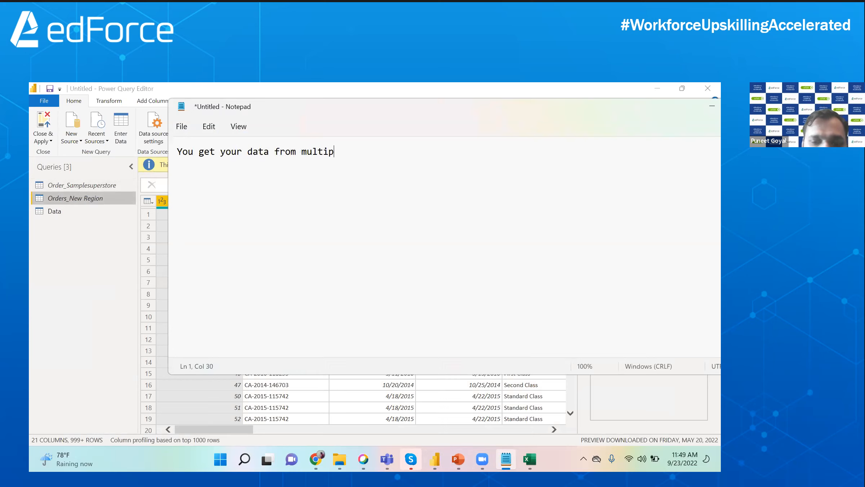
pyautogui.write('le tables')
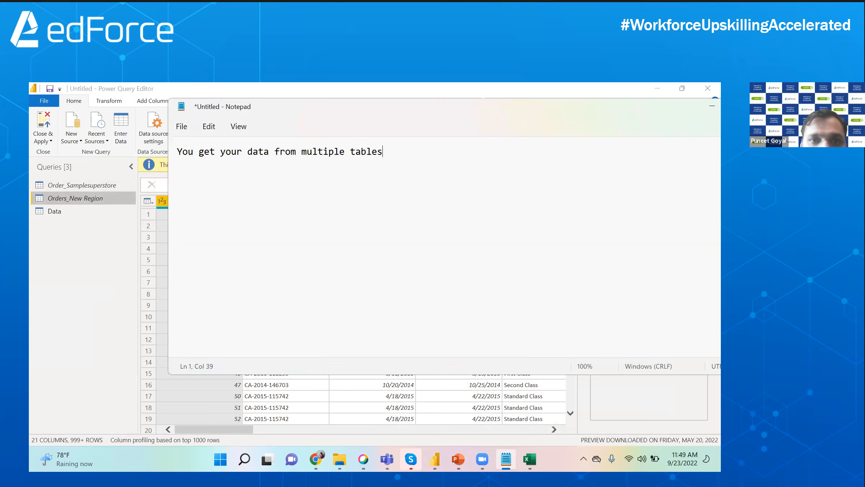
pyautogui.press('Return')
pyautogui.press('Return')
pyautogui.write('T')
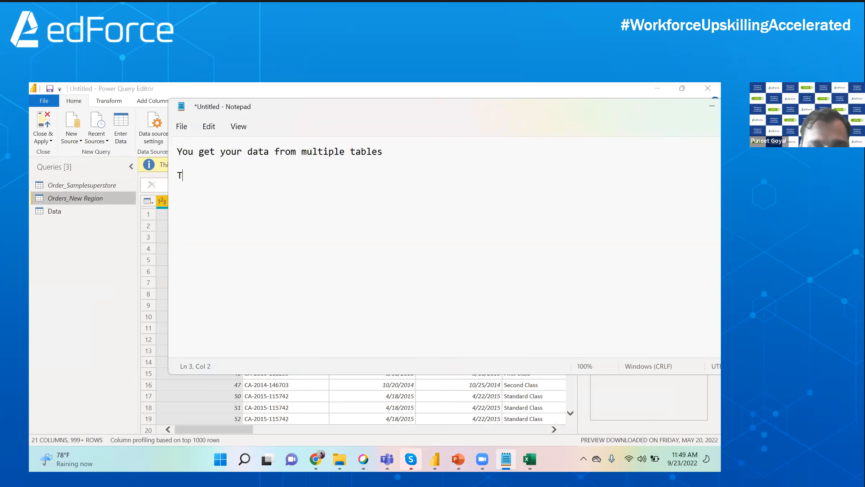
pyautogui.write('he problem')
pyautogui.press('Return')
pyautogui.press('Return')
pyautogui.write('Some')
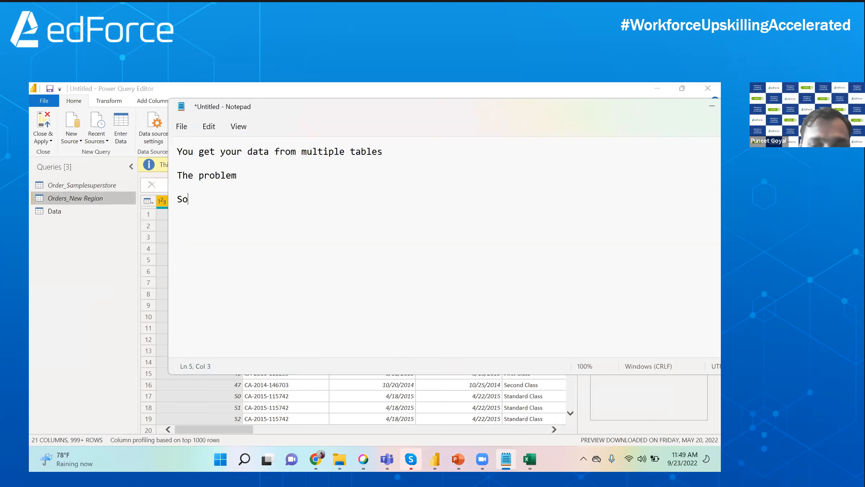
pyautogui.press('BackSpace')
pyautogui.press('BackSpace')
pyautogui.press('BackSpace')
pyautogui.press('BackSpace')
pyautogui.press('BackSpace')
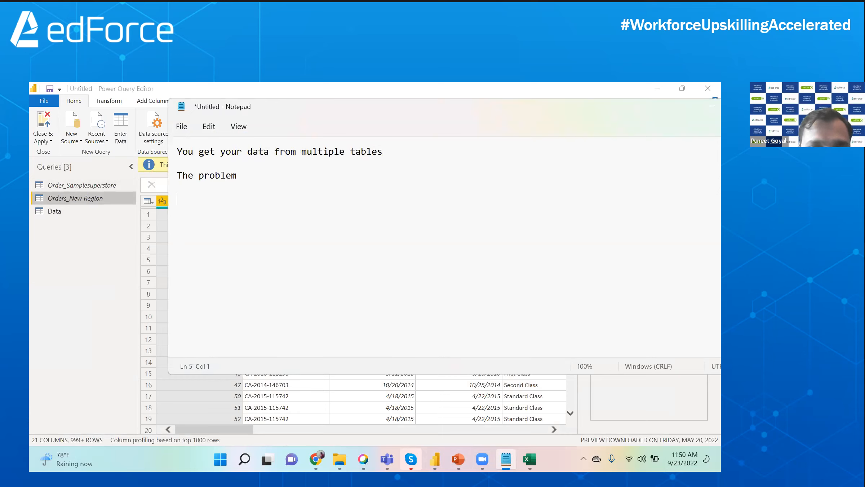
pyautogui.write('Data t')
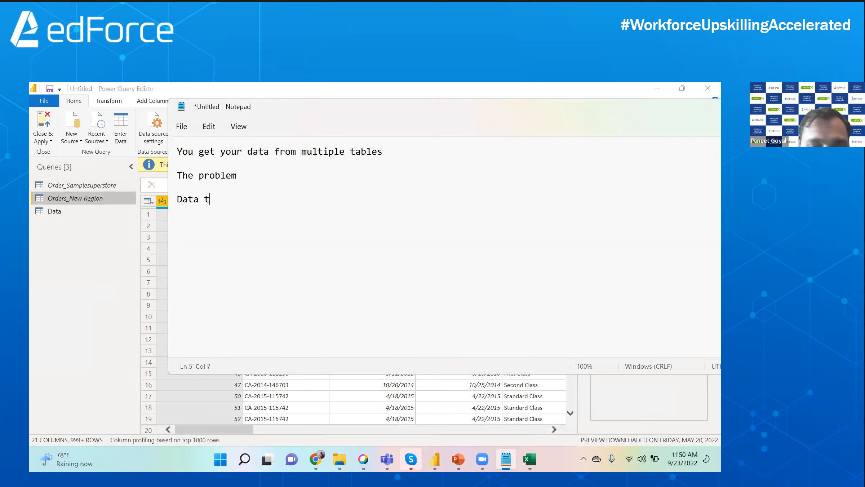
pyautogui.write('able1 ')
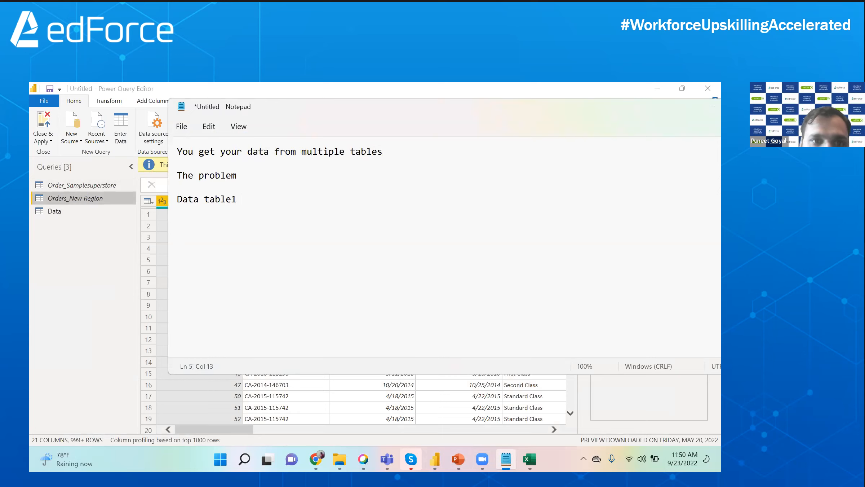
pyautogui.write('5')
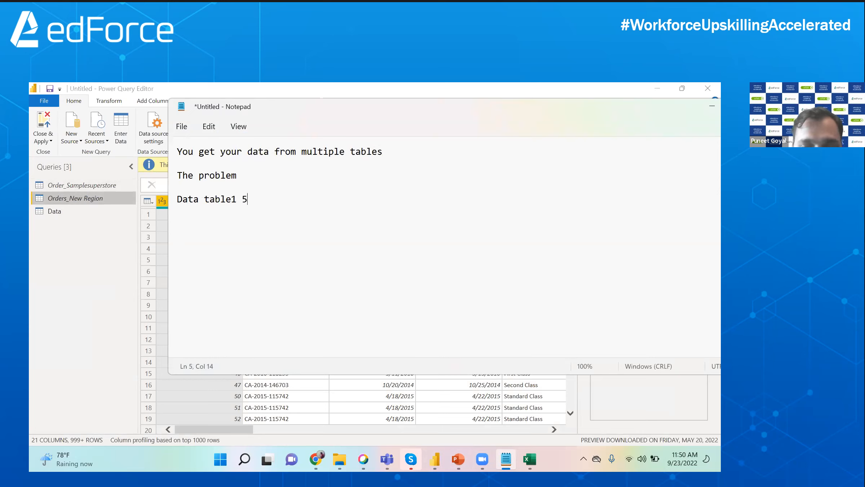
pyautogui.write(' or mo')
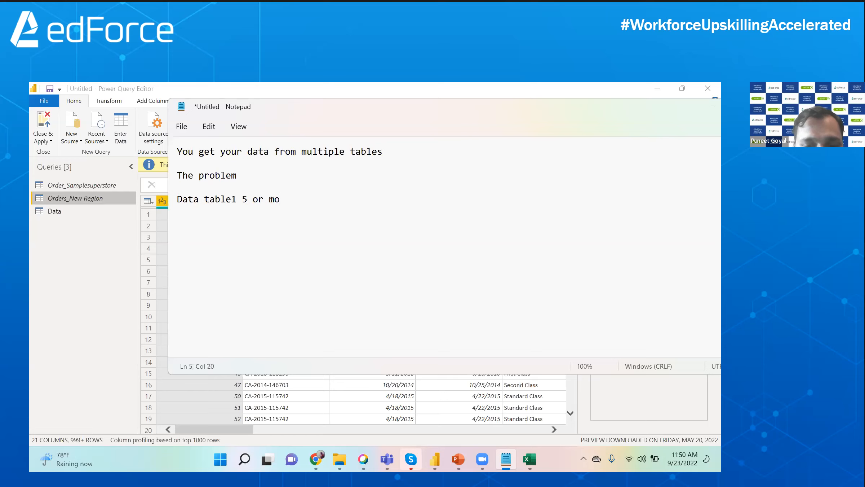
pyautogui.write('re columns')
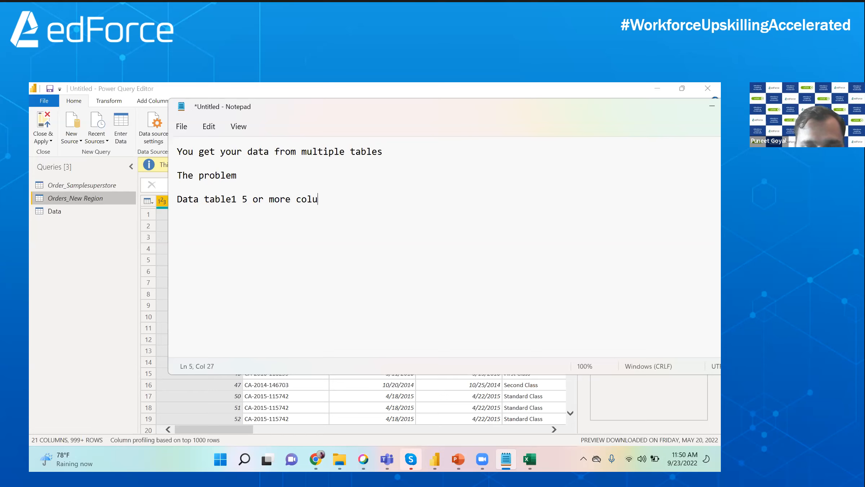
# Add the Table 2 columns line and a 'Joins:' heading below it
pyautogui.press('Return')
pyautogui.press('Return')
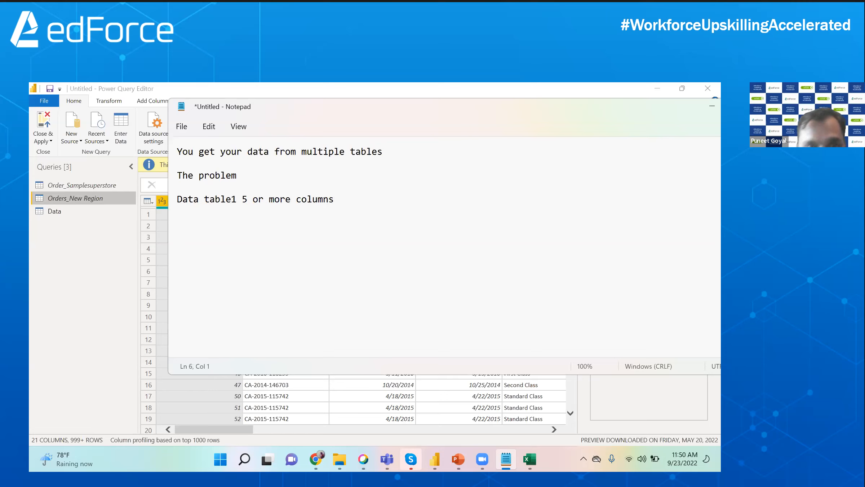
pyautogui.write('Tab')
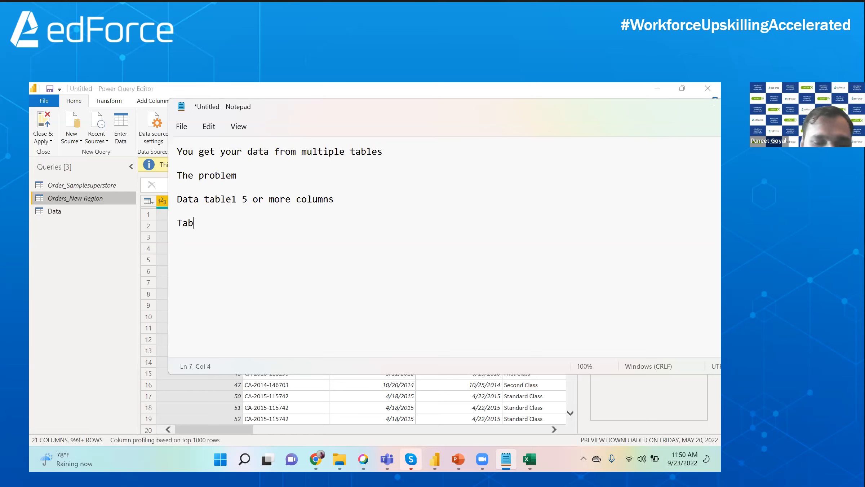
pyautogui.write('le 2 we ')
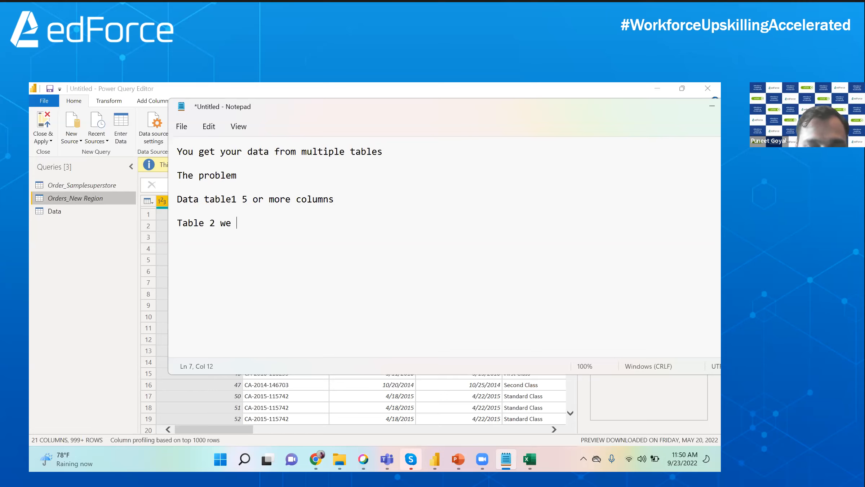
pyautogui.write('have to ')
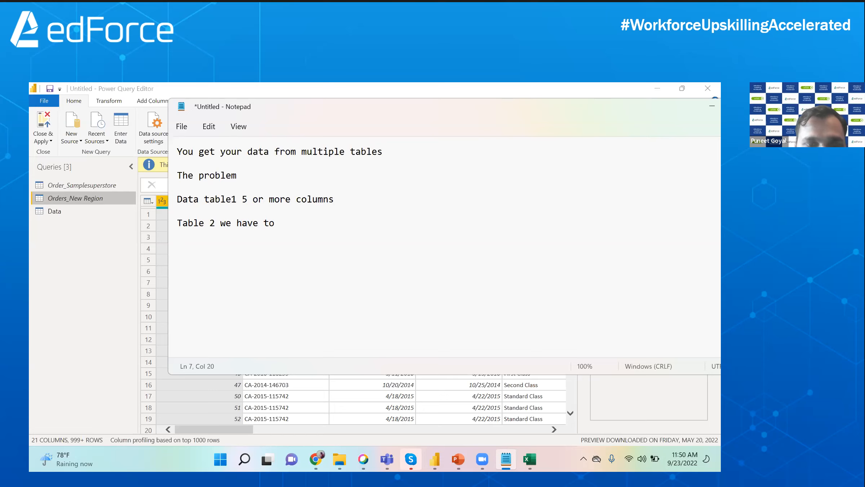
pyautogui.write('another set data i')
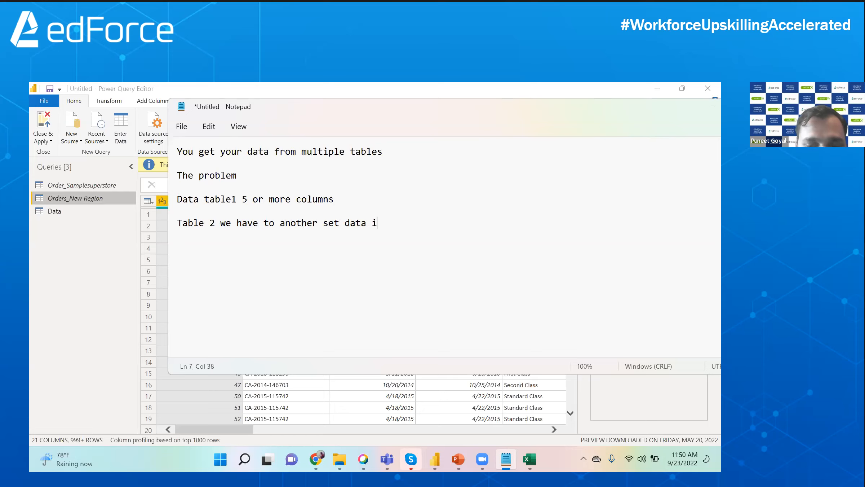
pyautogui.write('n columns')
pyautogui.press('Return')
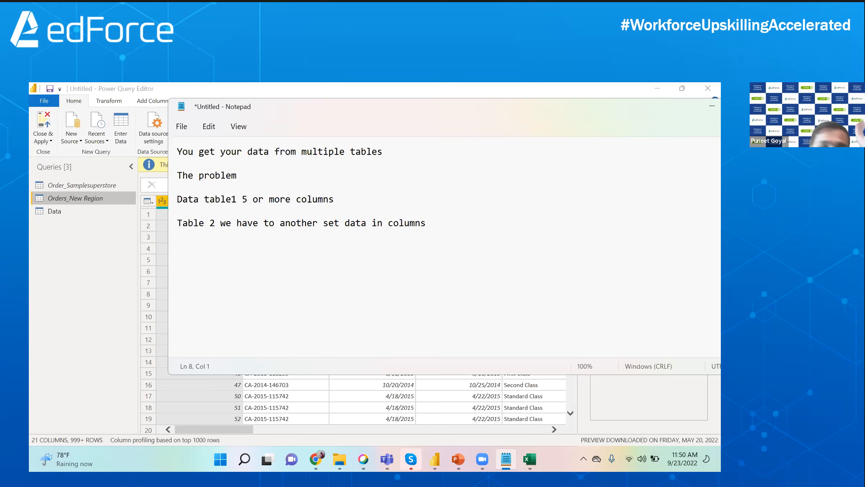
pyautogui.press('Return')
pyautogui.write('Joins')
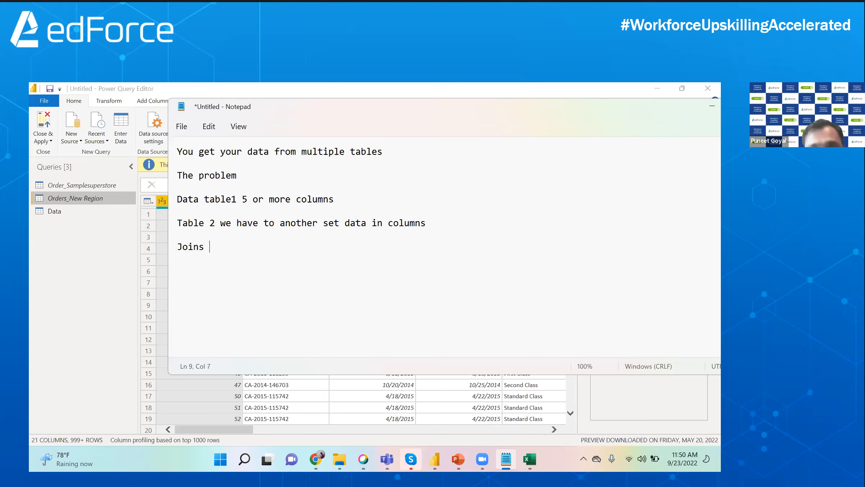
pyautogui.press('BackSpace')
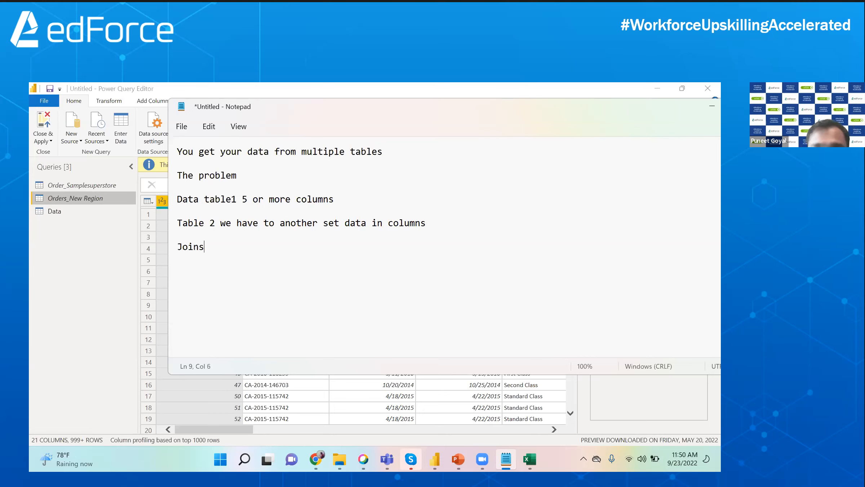
pyautogui.write(':')
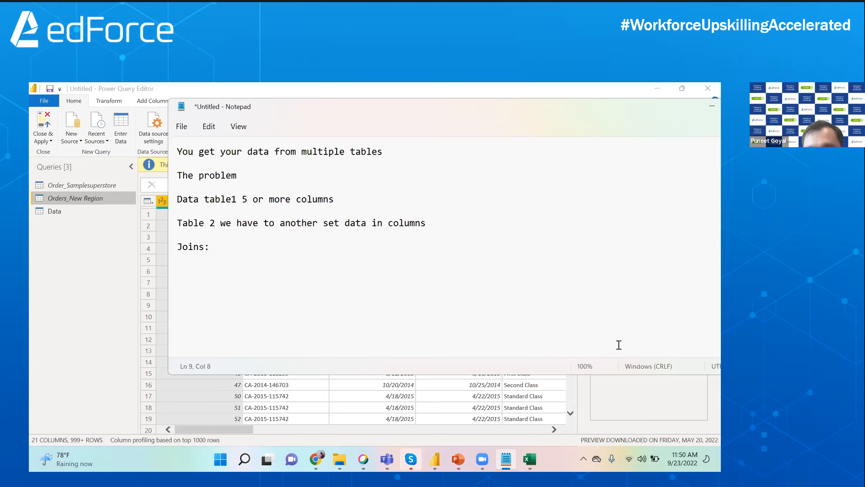
# Open the Join workbook from the Webinar folder in File Explorer
pyautogui.moveTo(340, 459)
pyautogui.click(330, 436)
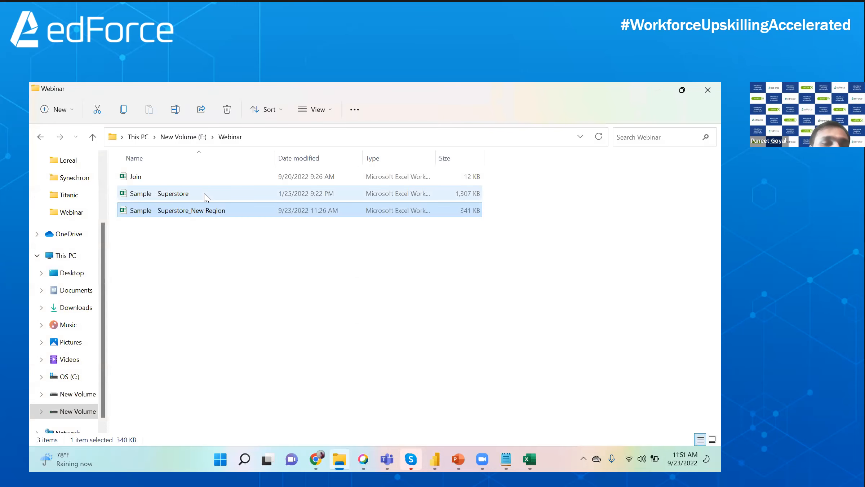
pyautogui.doubleClick(195, 177)
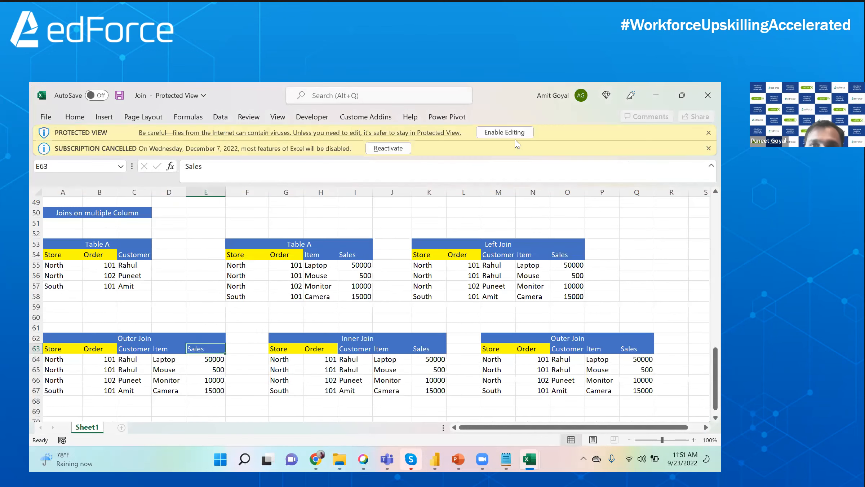
# Enable editing on the Join workbook and scroll back to the top of Sheet1
pyautogui.click(509, 132)
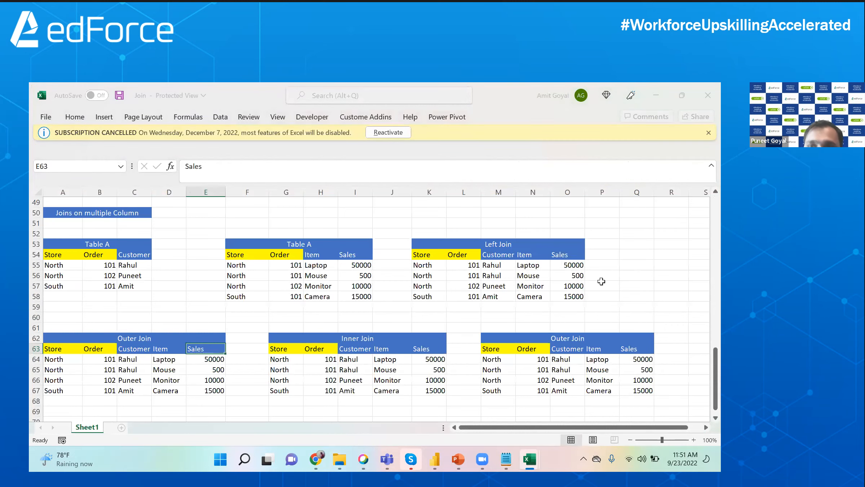
pyautogui.scroll(16, 705, 249)
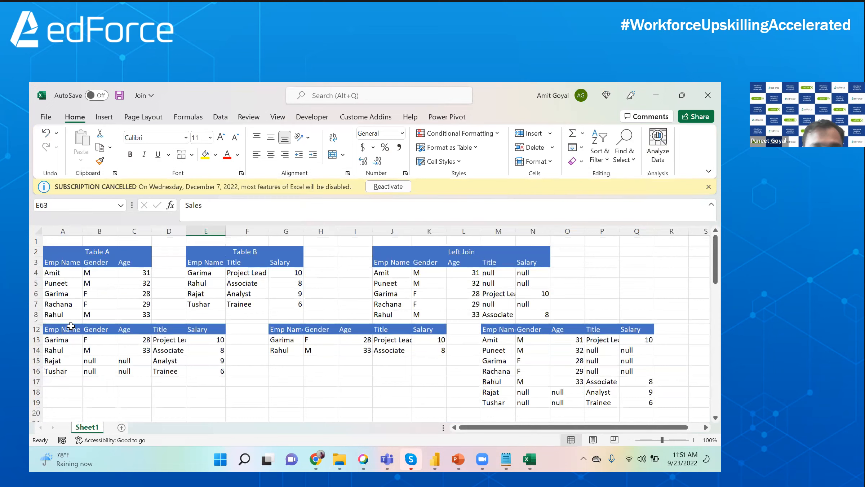
pyautogui.scroll(-19, 193, 284)
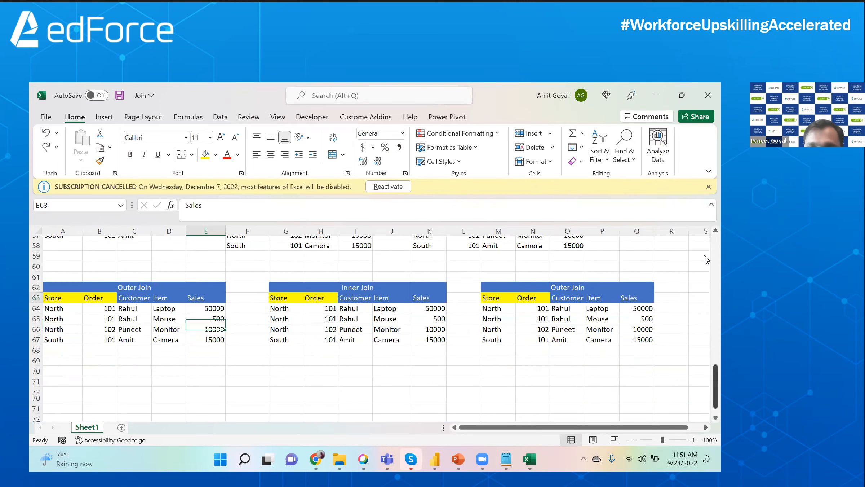
pyautogui.scroll(19, 705, 249)
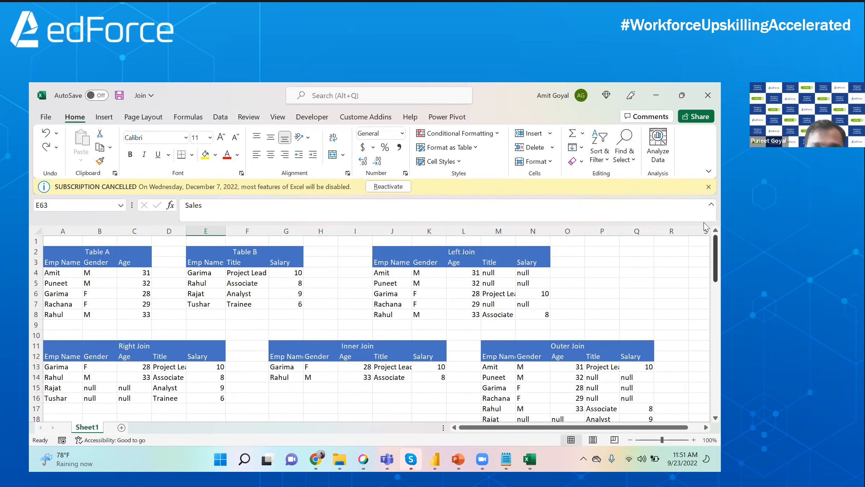
# Step between the Table A and Table B titles and their Gender and Age headers
pyautogui.click(94, 275)
pyautogui.press('Up')
pyautogui.press('Up')
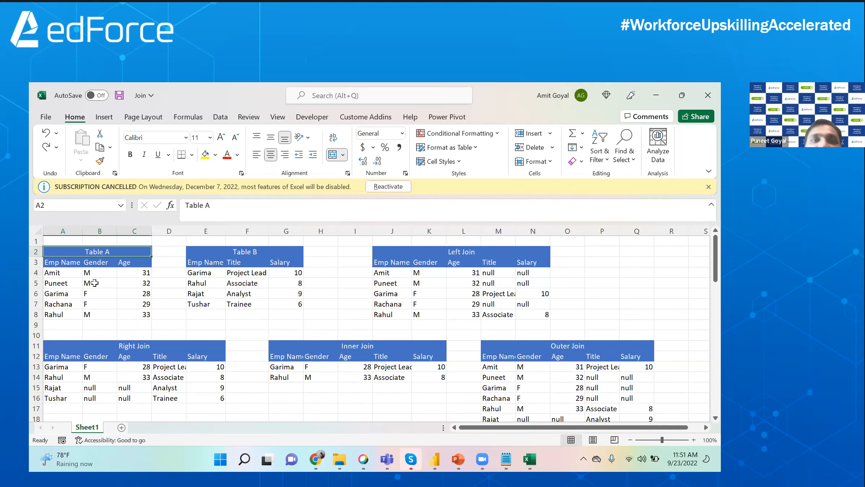
pyautogui.press('Right')
pyautogui.press('Right')
pyautogui.press('Left')
pyautogui.press('Left')
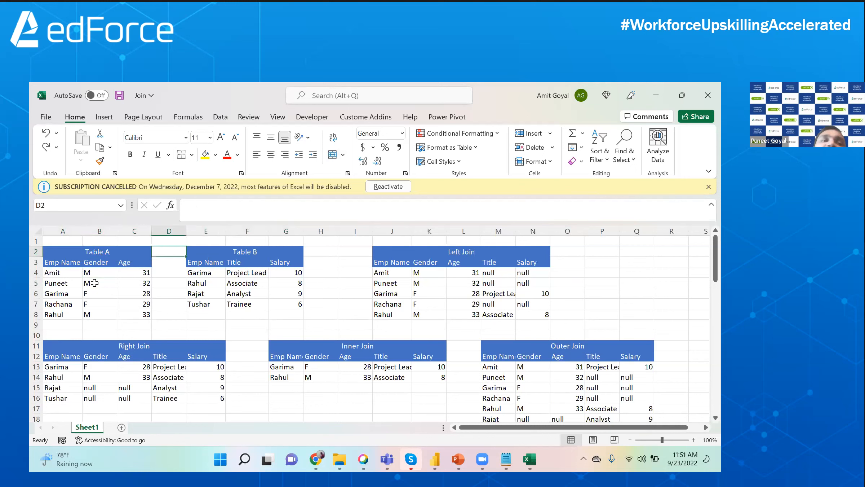
pyautogui.press('Right')
pyautogui.press('Right')
pyautogui.press('Left')
pyautogui.press('Left')
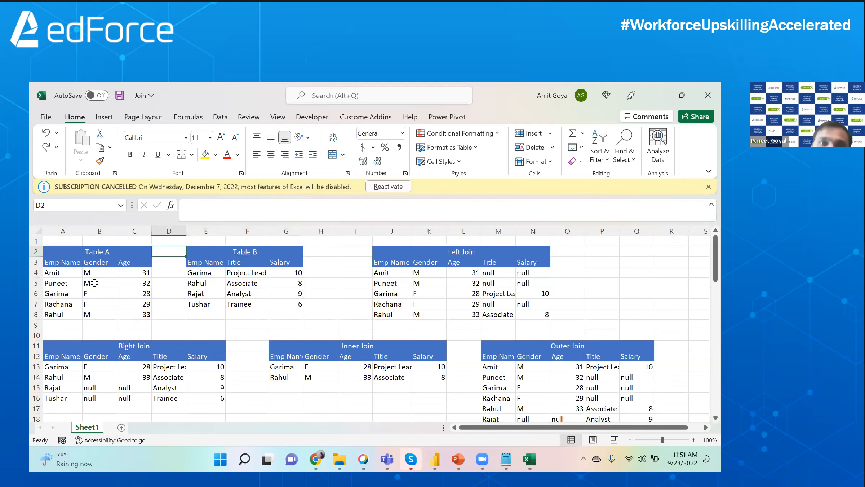
pyautogui.press('Down')
pyautogui.press('Left')
pyautogui.press('Left')
pyautogui.hotkey('shift', 'Right')
pyautogui.hotkey('shift', 'Right')
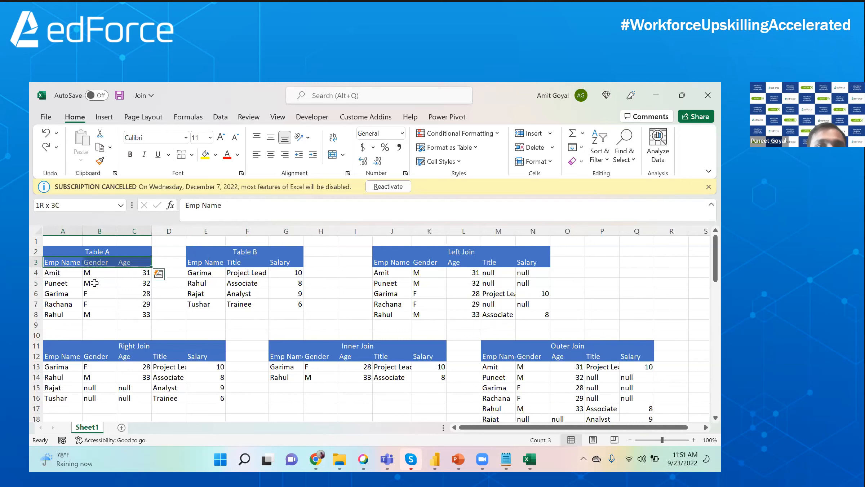
pyautogui.click(102, 252)
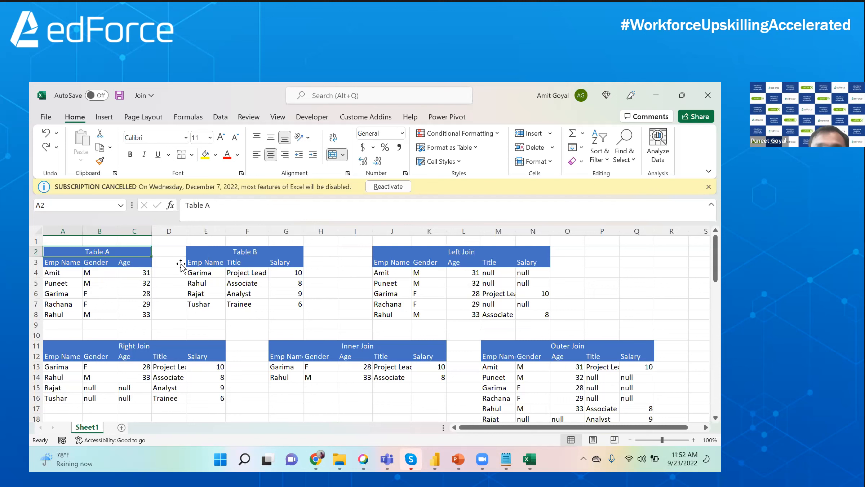
pyautogui.click(200, 258)
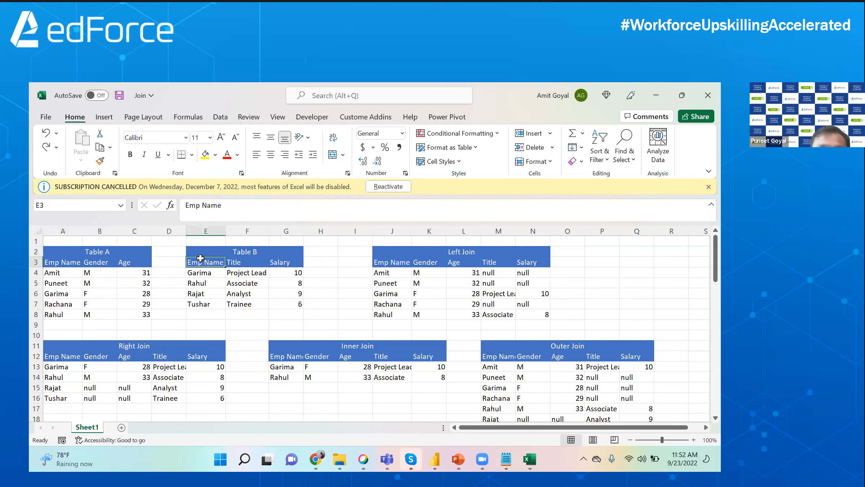
pyautogui.click(97, 268)
pyautogui.click(162, 269)
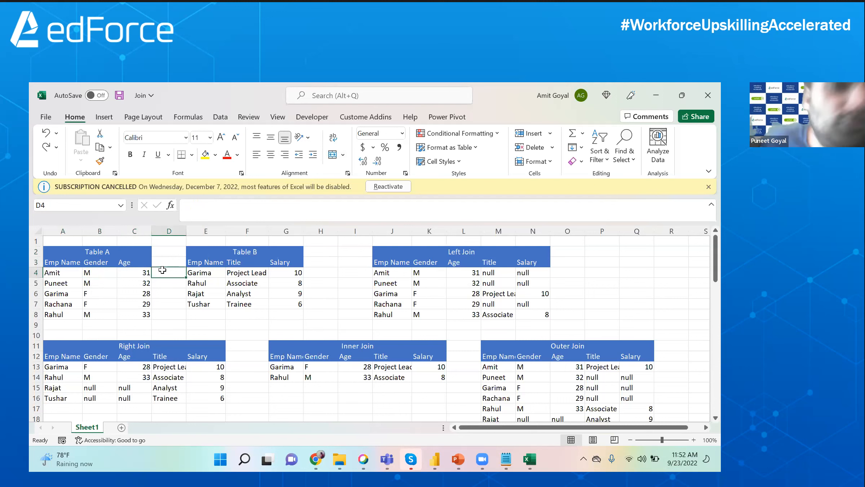
pyautogui.click(113, 254)
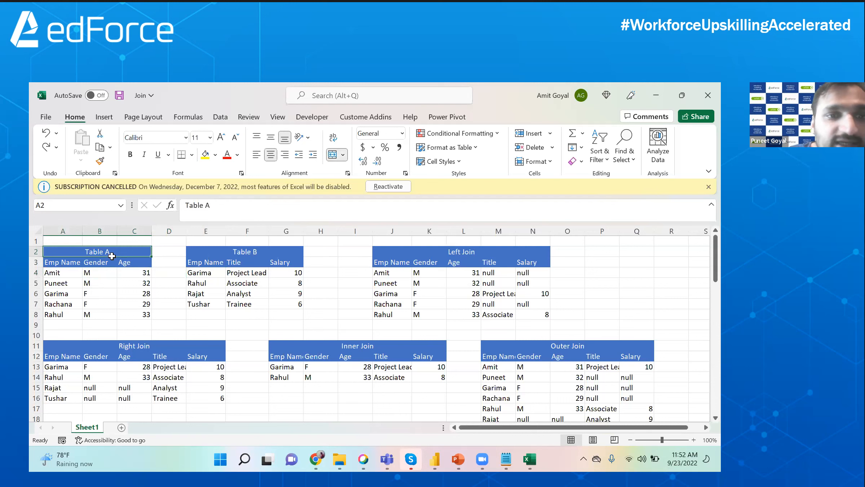
pyautogui.click(84, 273)
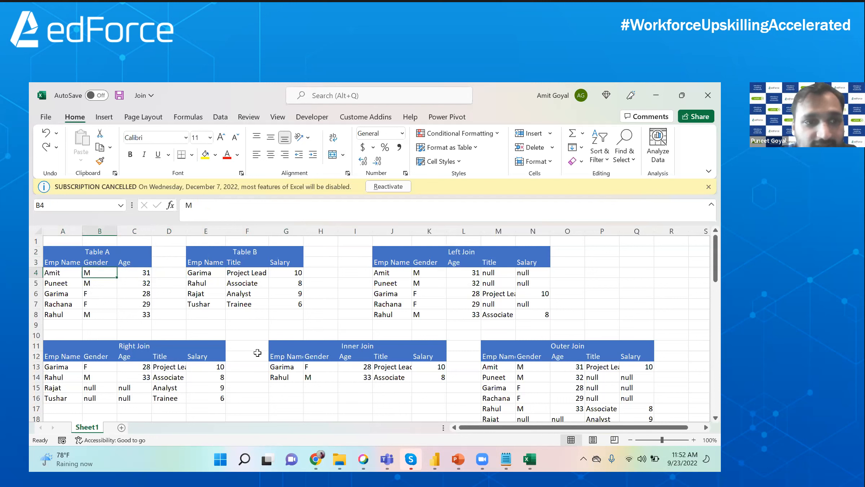
pyautogui.moveTo(329, 446)
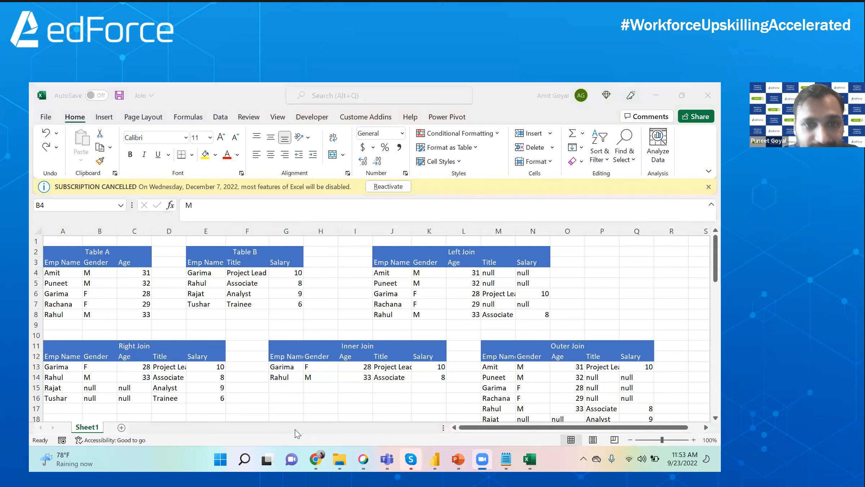
pyautogui.click(91, 266)
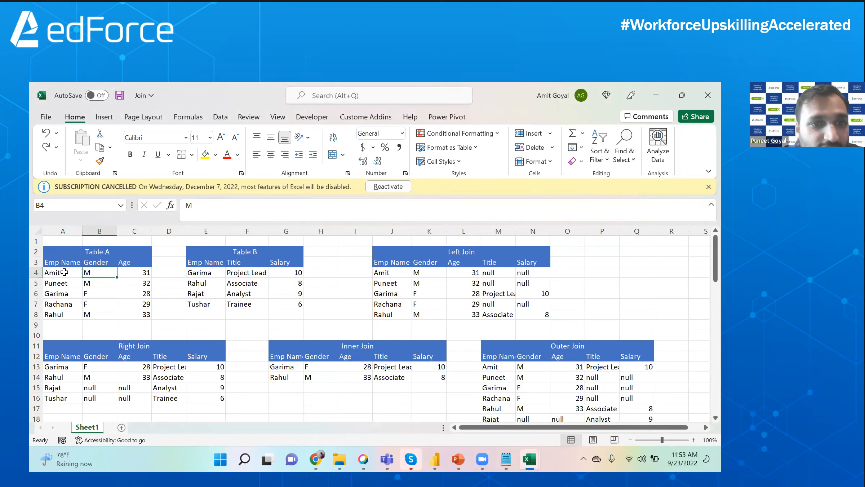
pyautogui.click(259, 272)
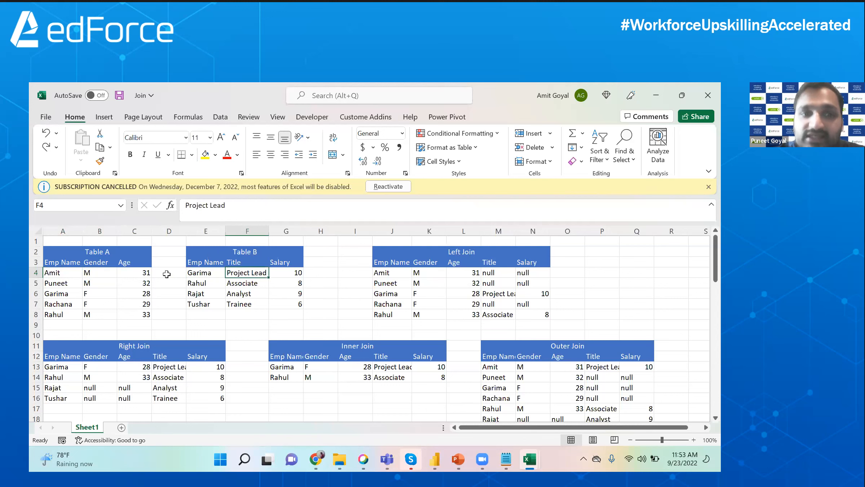
pyautogui.click(167, 273)
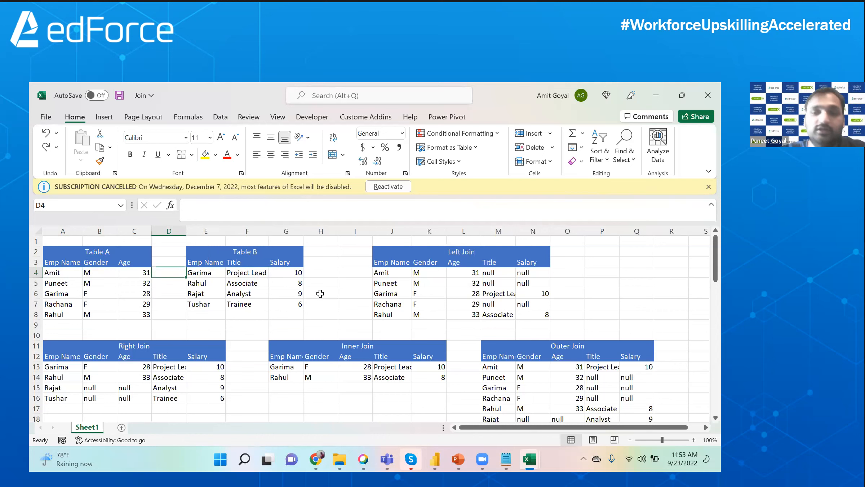
# List Left, right, Inner and Outer on separate lines under 'Joins:' in Notepad
pyautogui.hotkey('alt', 'Tab')
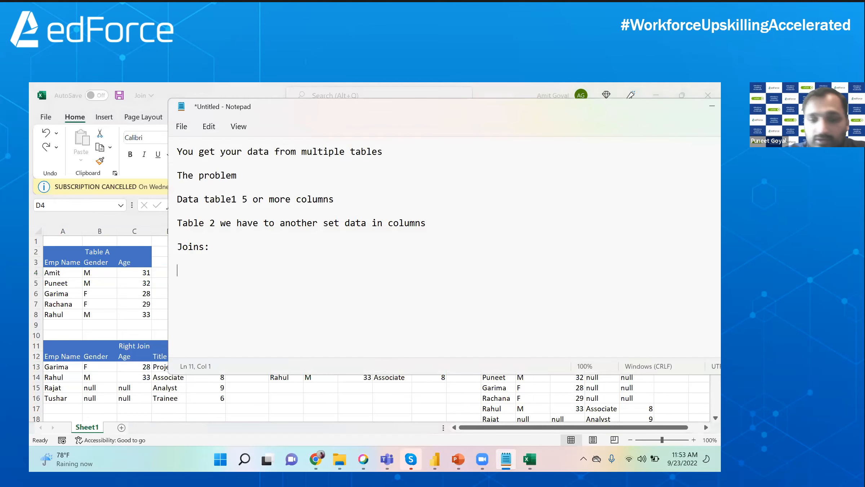
pyautogui.write('Left')
pyautogui.press('Return')
pyautogui.write('right')
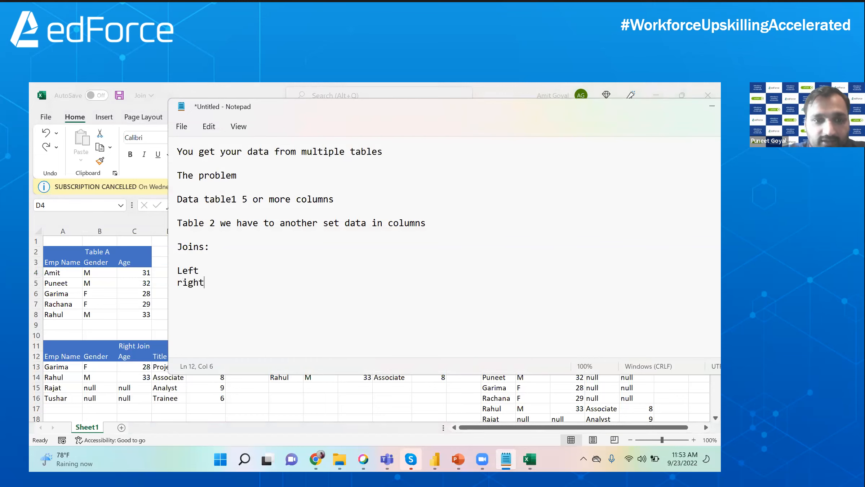
pyautogui.press('Return')
pyautogui.write('Inner')
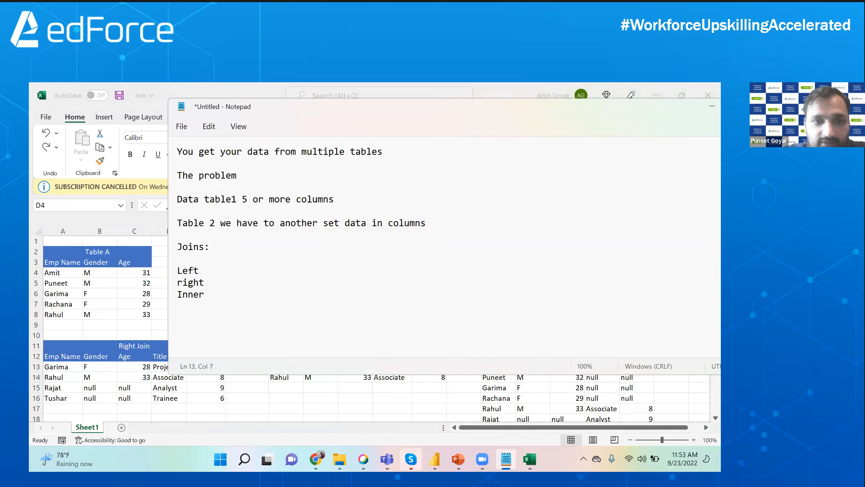
pyautogui.press('Return')
pyautogui.write('Outer')
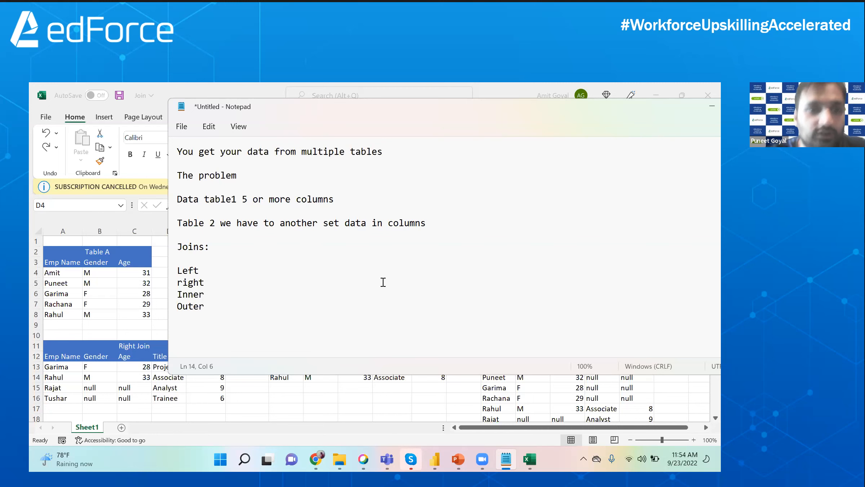
pyautogui.click(707, 110)
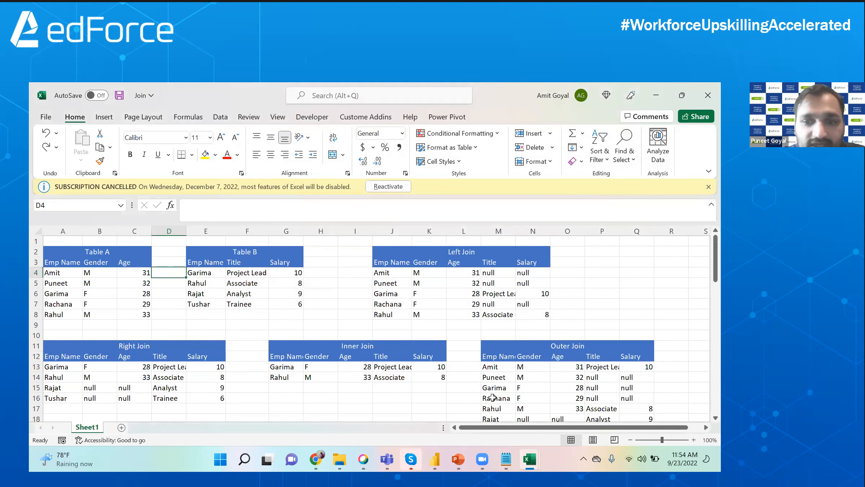
pyautogui.hotkey('ctrl', '2')
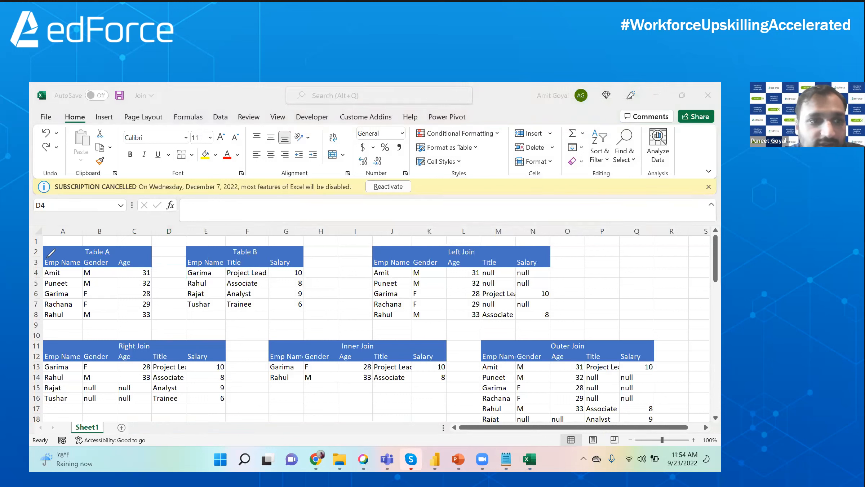
pyautogui.moveTo(50, 238)
pyautogui.mouseDown()
pyautogui.moveTo(55, 335)
pyautogui.moveTo(72, 235)
pyautogui.mouseUp()
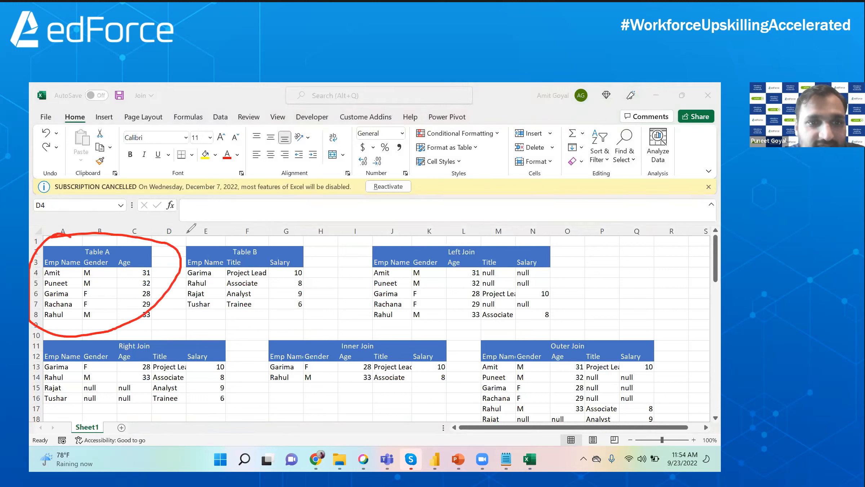
pyautogui.moveTo(190, 240)
pyautogui.mouseDown()
pyautogui.moveTo(336, 252)
pyautogui.moveTo(258, 359)
pyautogui.moveTo(130, 278)
pyautogui.moveTo(225, 239)
pyautogui.mouseUp()
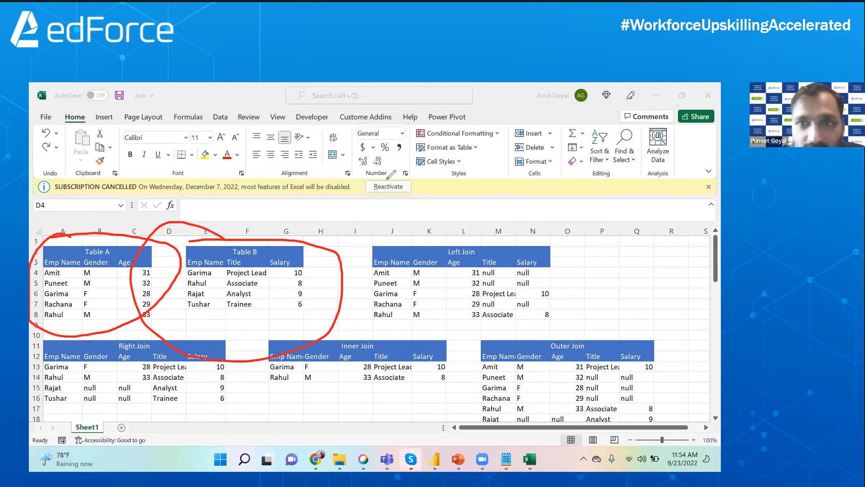
pyautogui.press('e')
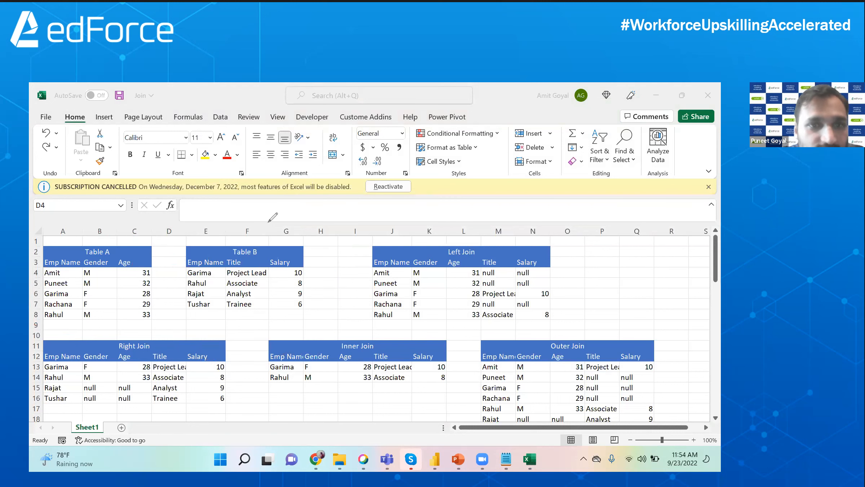
pyautogui.moveTo(140, 216)
pyautogui.mouseDown()
pyautogui.moveTo(123, 258)
pyautogui.moveTo(159, 256)
pyautogui.mouseUp()
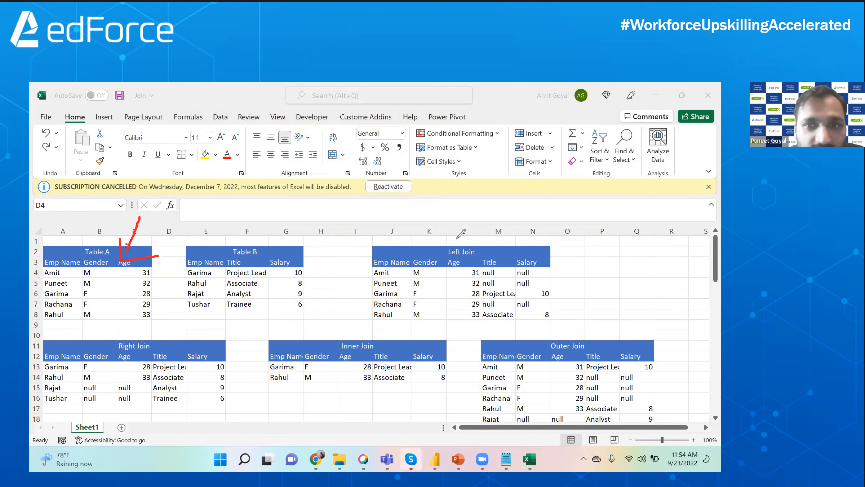
pyautogui.moveTo(445, 256); pyautogui.dragTo(478, 254)
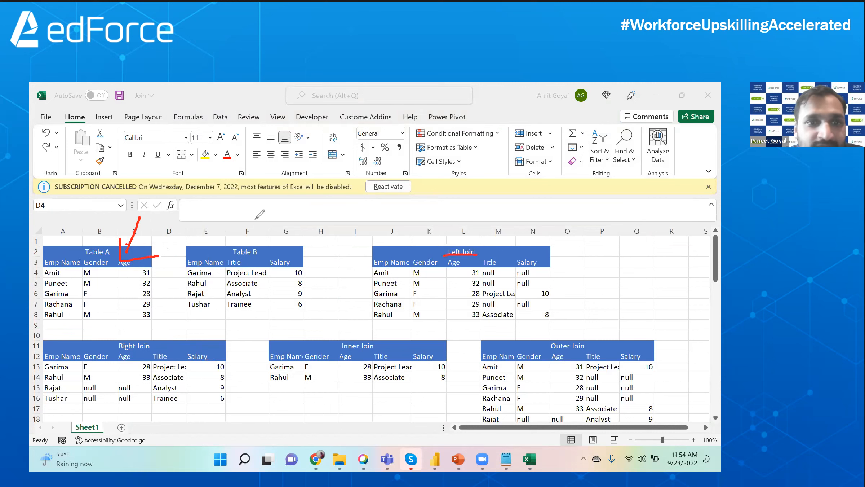
pyautogui.moveTo(255, 198)
pyautogui.mouseDown()
pyautogui.moveTo(248, 231)
pyautogui.moveTo(269, 235)
pyautogui.mouseUp()
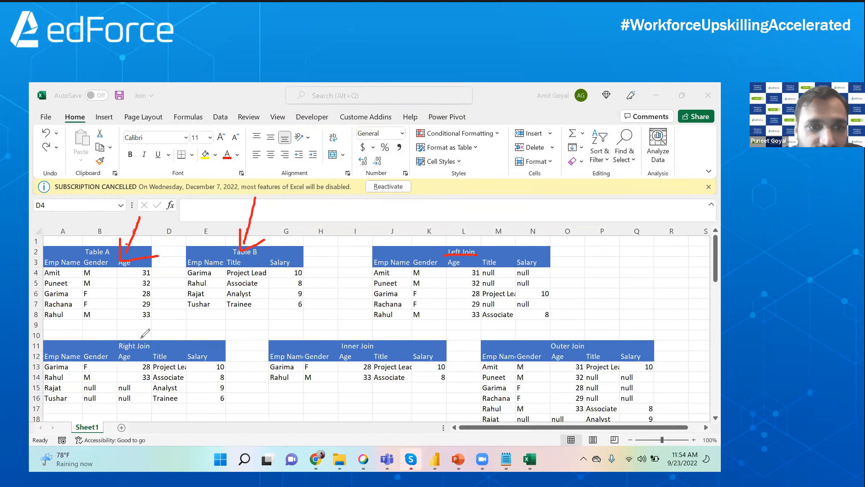
pyautogui.moveTo(119, 348); pyautogui.dragTo(170, 348)
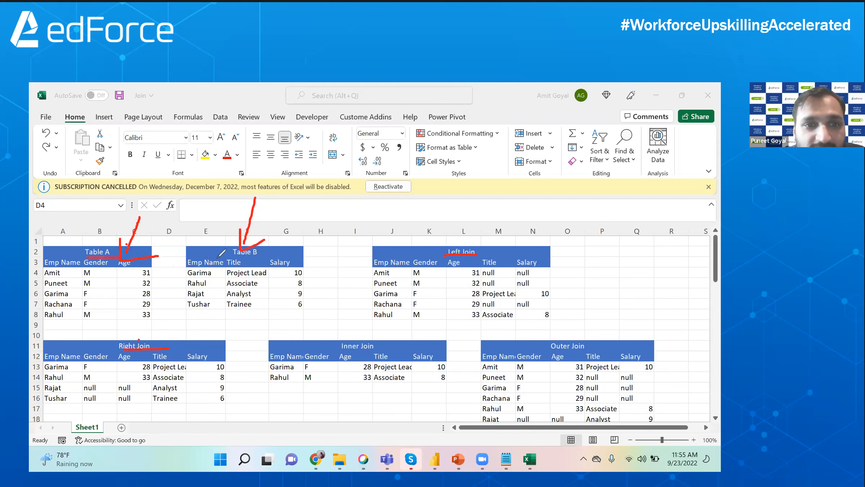
pyautogui.moveTo(235, 257); pyautogui.dragTo(267, 257)
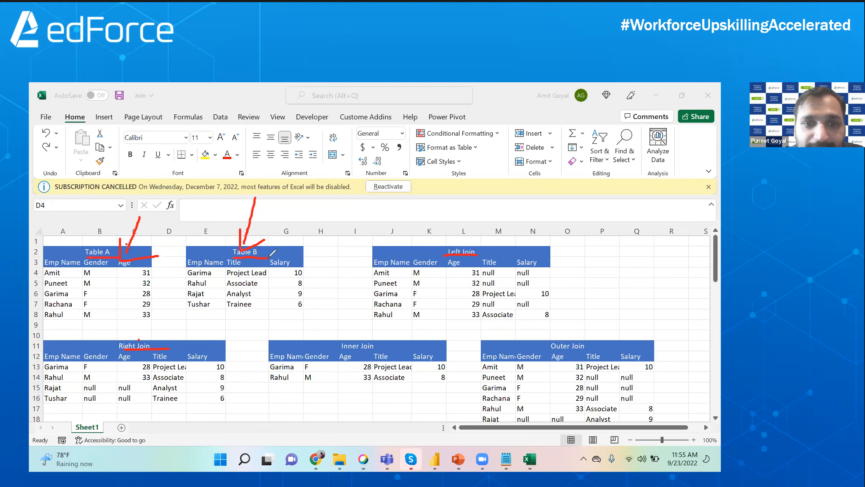
pyautogui.moveTo(338, 349); pyautogui.dragTo(391, 351)
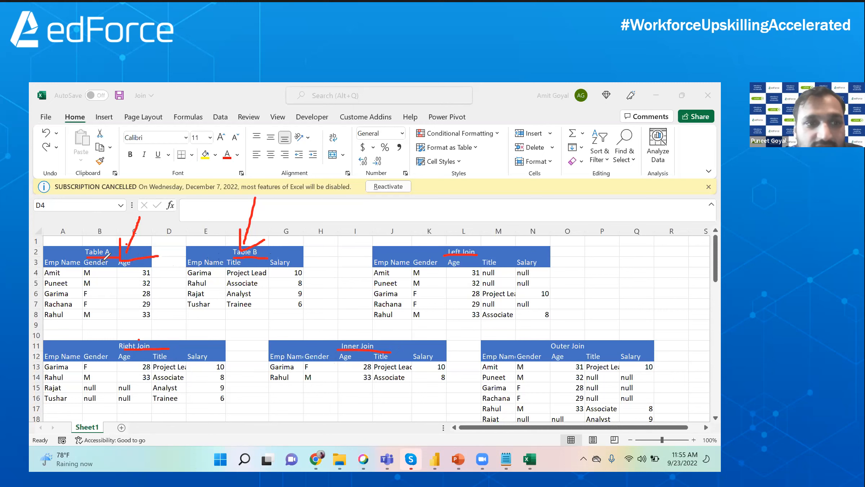
pyautogui.moveTo(105, 253)
pyautogui.mouseDown()
pyautogui.moveTo(202, 212)
pyautogui.moveTo(309, 265)
pyautogui.mouseUp()
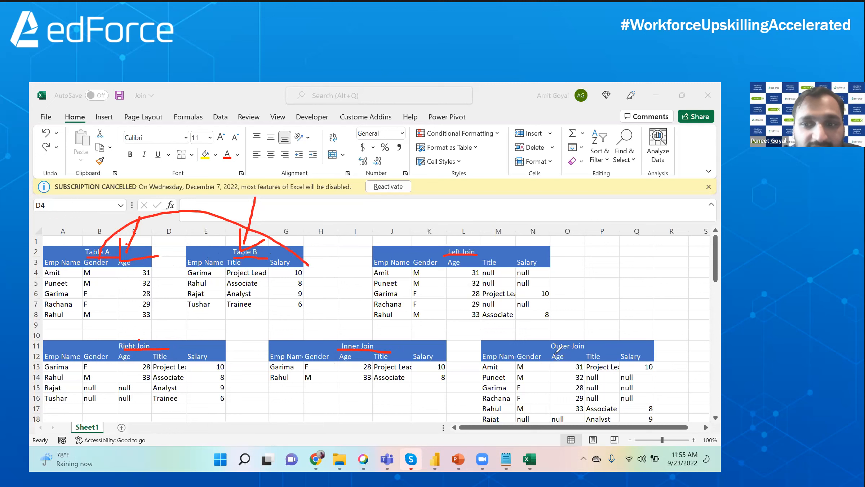
pyautogui.moveTo(551, 349)
pyautogui.mouseDown()
pyautogui.moveTo(609, 349)
pyautogui.moveTo(573, 332)
pyautogui.moveTo(550, 355)
pyautogui.moveTo(558, 382)
pyautogui.mouseUp()
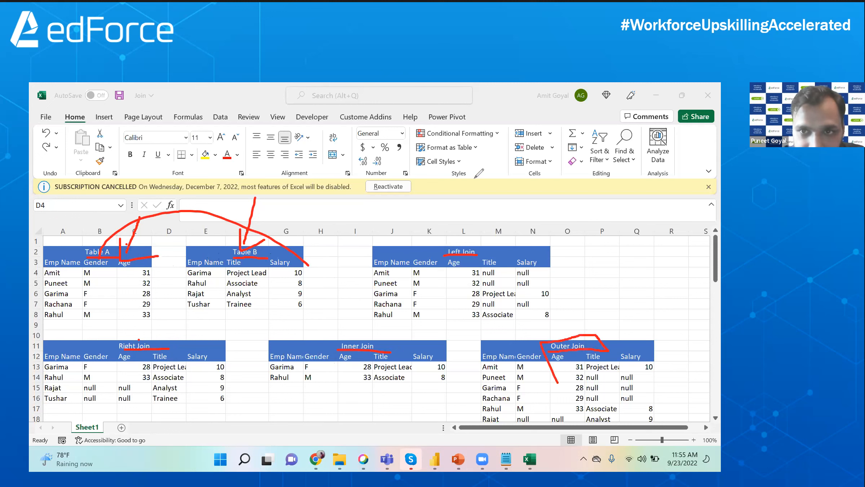
# Wipe the screen annotations and clear the Left Join result rows
pyautogui.press('e')
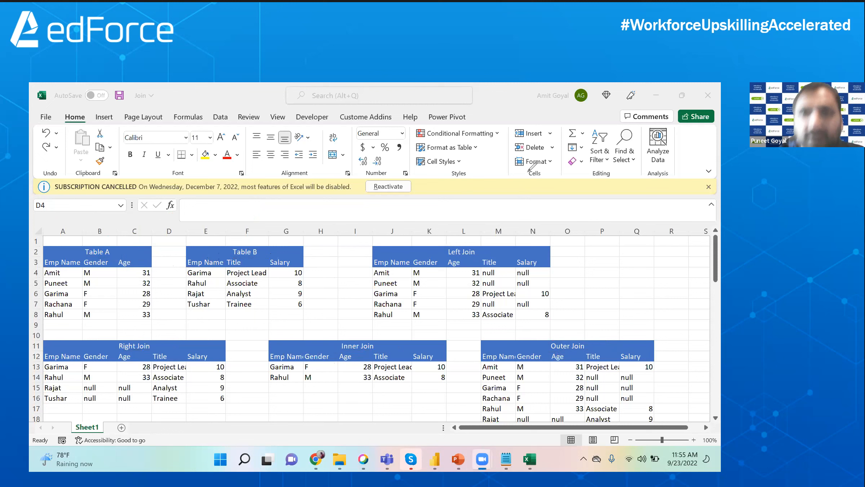
pyautogui.press('Escape')
pyautogui.write('=')
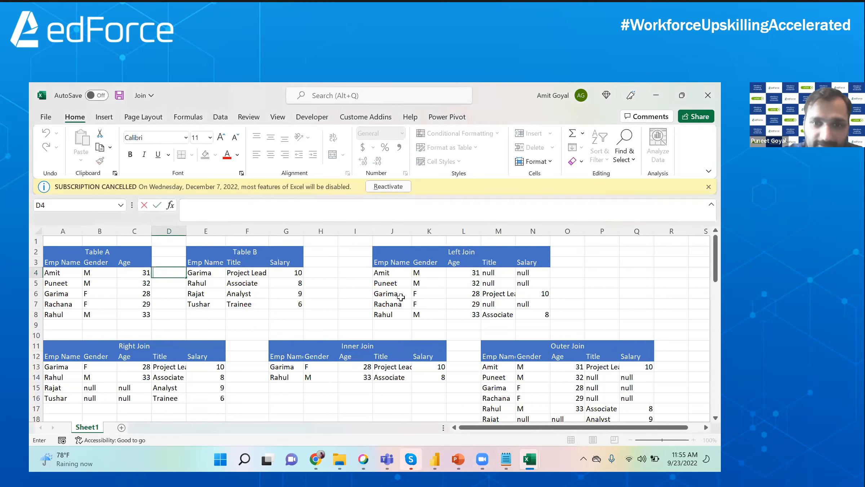
pyautogui.click(401, 297)
pyautogui.click(396, 271)
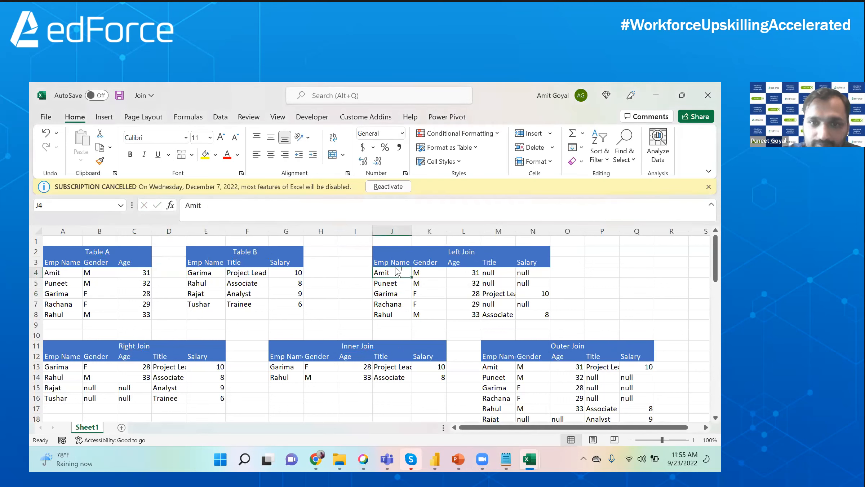
pyautogui.hotkey('ctrl', 'shift', 'Down')
pyautogui.hotkey('ctrl', 'shift', 'Right')
pyautogui.press('Delete')
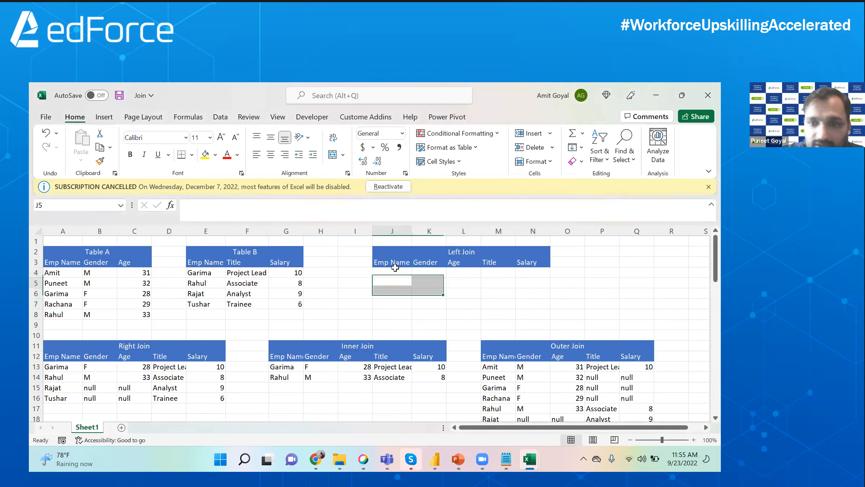
# Clear the Outer, Right and Inner Join results, leaving only their headers
pyautogui.press('Down')
pyautogui.press('Down')
pyautogui.press('Down')
pyautogui.press('Down')
pyautogui.press('Down')
pyautogui.press('Down')
pyautogui.press('Right')
pyautogui.press('Right')
pyautogui.press('Right')
pyautogui.press('Up')
pyautogui.hotkey('ctrl', 'shift', 'Down')
pyautogui.hotkey('ctrl', 'shift', 'Right')
pyautogui.press('Delete')
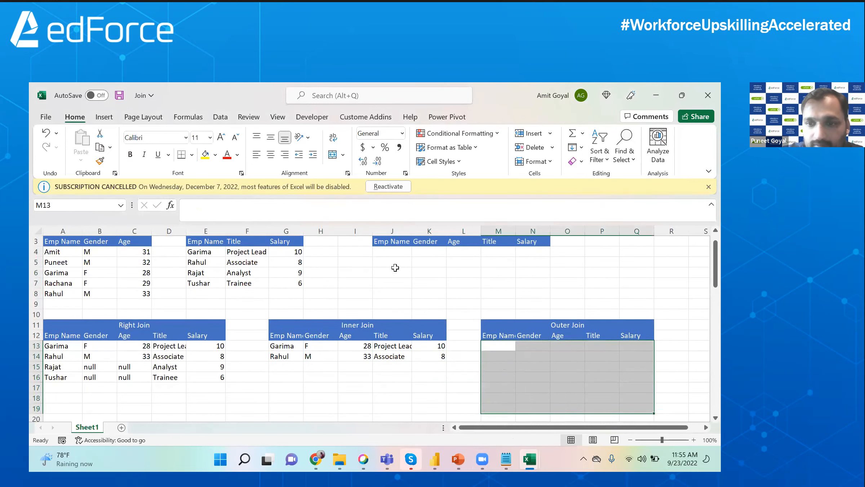
pyautogui.press('Left')
pyautogui.press('Left')
pyautogui.press('Left')
pyautogui.press('Left')
pyautogui.press('Left')
pyautogui.press('Left')
pyautogui.press('Left')
pyautogui.press('Left')
pyautogui.press('Left')
pyautogui.press('Left')
pyautogui.press('Left')
pyautogui.press('Left')
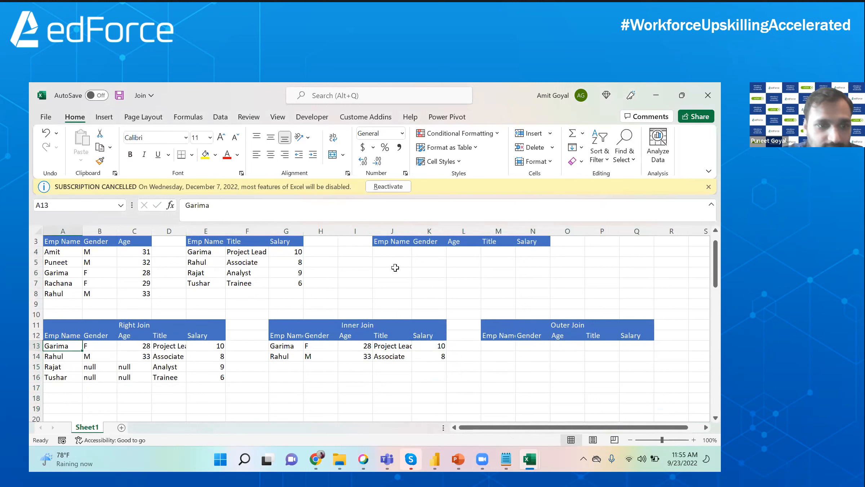
pyautogui.hotkey('ctrl', 'shift', 'Down')
pyautogui.hotkey('ctrl', 'shift', 'Right')
pyautogui.hotkey('shift', 'Right')
pyautogui.hotkey('shift', 'Right')
pyautogui.hotkey('shift', 'Right')
pyautogui.hotkey('shift', 'Right')
pyautogui.hotkey('shift', 'Right')
pyautogui.hotkey('shift', 'Right')
pyautogui.press('Delete')
pyautogui.press('Up')
pyautogui.press('Up')
pyautogui.press('Up')
pyautogui.press('Up')
pyautogui.press('Up')
pyautogui.press('Up')
pyautogui.press('Up')
pyautogui.press('Up')
pyautogui.press('Up')
pyautogui.press('Up')
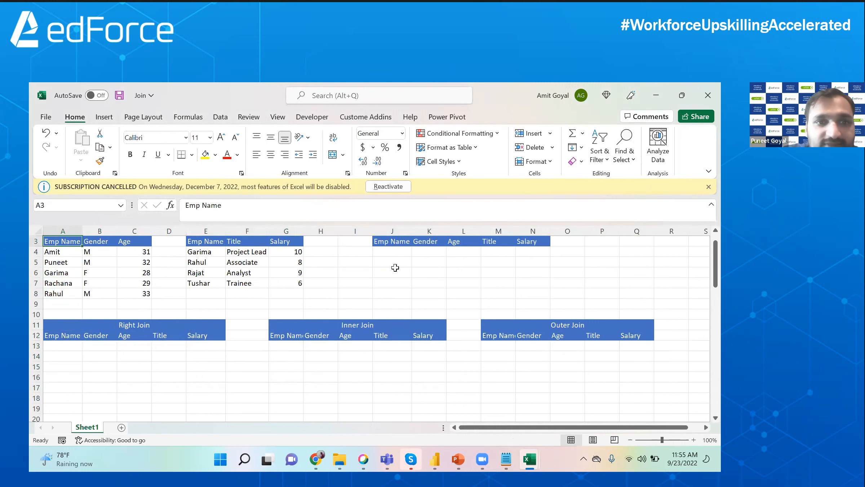
pyautogui.press('Up')
pyautogui.press('Up')
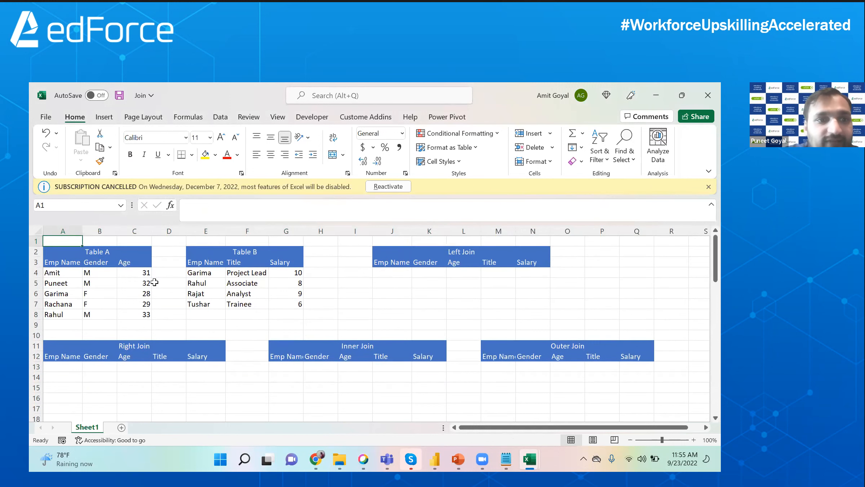
# Copy Table A's rows A4:C8 into the Left Join table at J4:L8
pyautogui.click(87, 283)
pyautogui.press('Left')
pyautogui.press('Up')
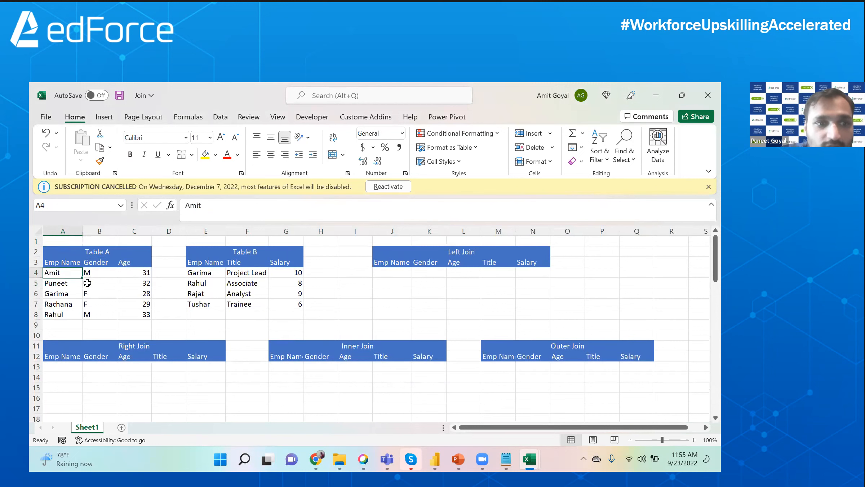
pyautogui.hotkey('ctrl', 'shift', 'Right')
pyautogui.hotkey('ctrl', 'shift', 'Down')
pyautogui.hotkey('ctrl', 'c')
pyautogui.press('Right')
pyautogui.press('Right')
pyautogui.press('Right')
pyautogui.press('Right')
pyautogui.press('Right')
pyautogui.press('Right')
pyautogui.press('Right')
pyautogui.press('Right')
pyautogui.press('Right')
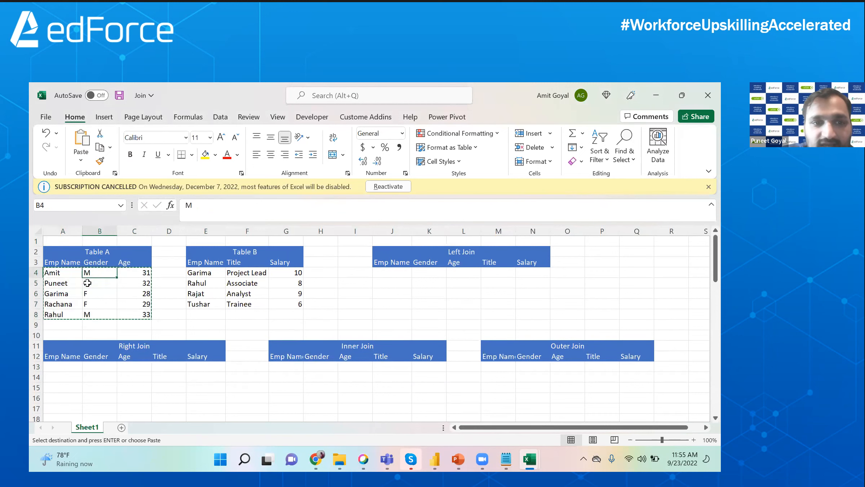
pyautogui.hotkey('ctrl', 'v')
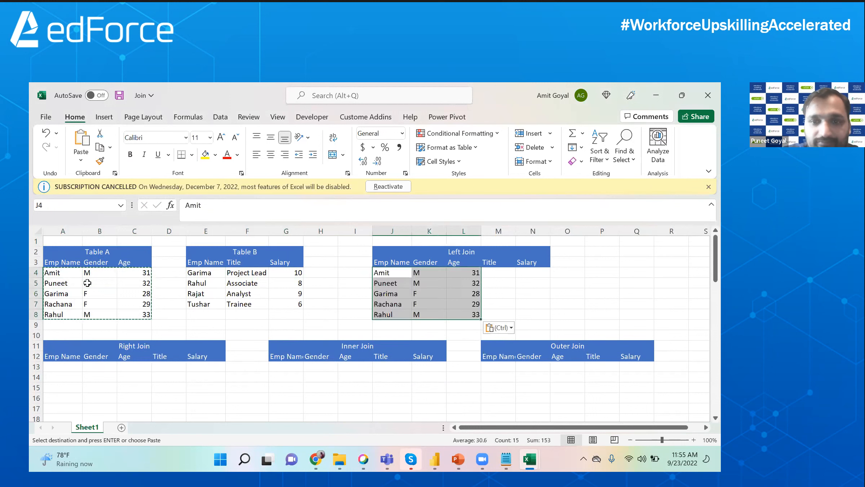
pyautogui.press('Right')
pyautogui.press('Left')
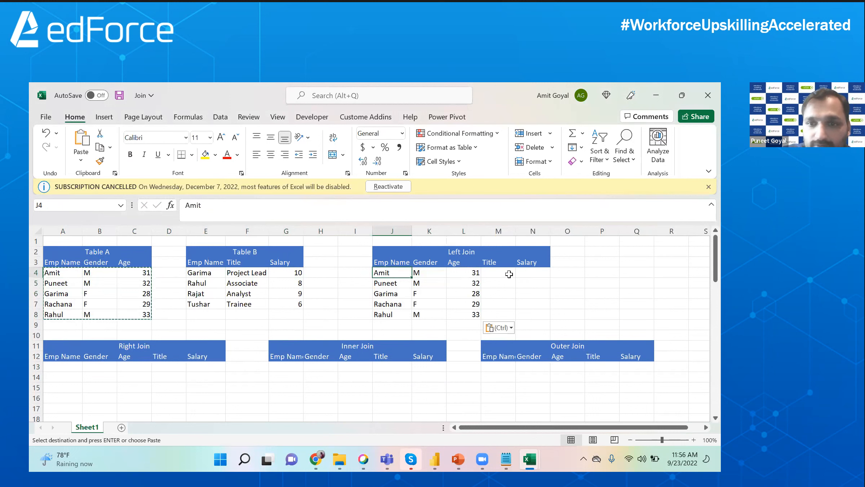
# Fill Null into the Left Join Title and Salary cells for rows 4 and 5
pyautogui.click(507, 273)
pyautogui.write('Null')
pyautogui.press('Return')
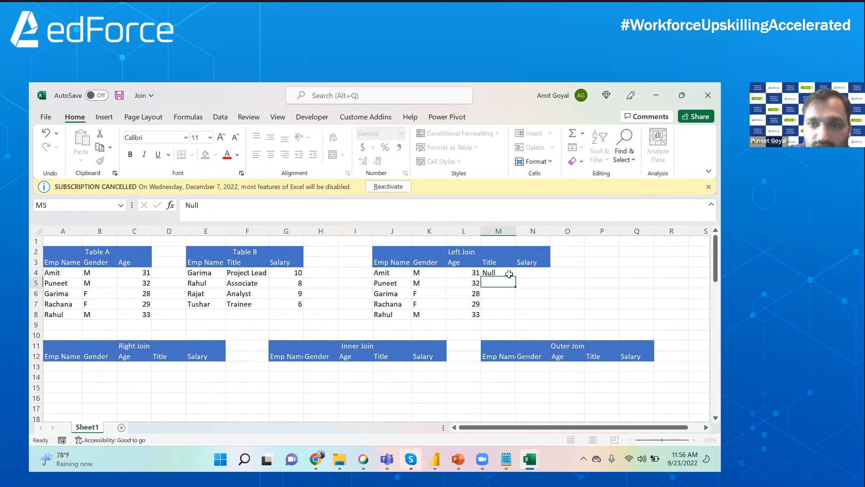
pyautogui.click(509, 274)
pyautogui.hotkey('ctrl', 'c')
pyautogui.press('Right')
pyautogui.hotkey('ctrl', 'v')
pyautogui.press('Left')
pyautogui.press('Left')
pyautogui.press('Left')
pyautogui.press('Left')
pyautogui.press('Home')
pyautogui.press('Right')
pyautogui.press('Right')
pyautogui.press('Right')
pyautogui.press('Right')
pyautogui.hotkey('shift', 'Down')
pyautogui.hotkey('shift', 'Down')
pyautogui.hotkey('shift', 'Down')
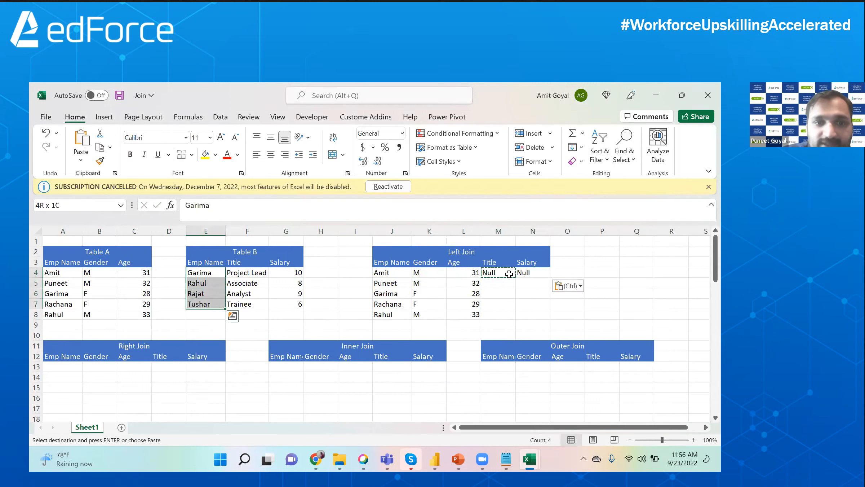
pyautogui.press('Right')
pyautogui.press('Right')
pyautogui.press('Right')
pyautogui.press('Right')
pyautogui.press('Right')
pyautogui.press('Right')
pyautogui.press('Right')
pyautogui.press('Right')
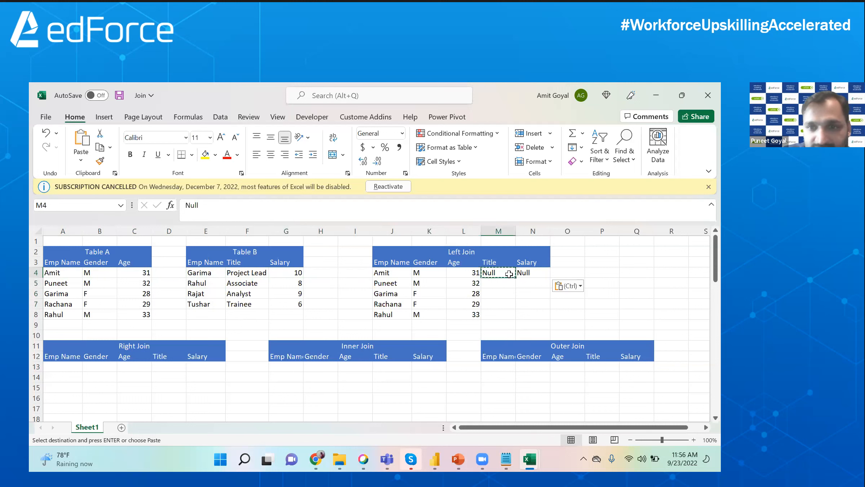
pyautogui.hotkey('shift', 'Right')
pyautogui.hotkey('shift', 'Down')
pyautogui.press('Return')
# Copy Project Lead and salary 10 from Table B into Left Join row 6
pyautogui.press('Down')
pyautogui.press('Down')
pyautogui.press('Left')
pyautogui.press('Left')
pyautogui.press('Left')
pyautogui.press('Left')
pyautogui.press('Left')
pyautogui.press('Left')
pyautogui.press('Left')
pyautogui.press('Up')
pyautogui.press('Up')
pyautogui.hotkey('shift', 'Right')
pyautogui.hotkey('ctrl', 'c')
pyautogui.press('Right')
pyautogui.press('Right')
pyautogui.press('Right')
pyautogui.press('Right')
pyautogui.press('Right')
pyautogui.press('Right')
pyautogui.press('Right')
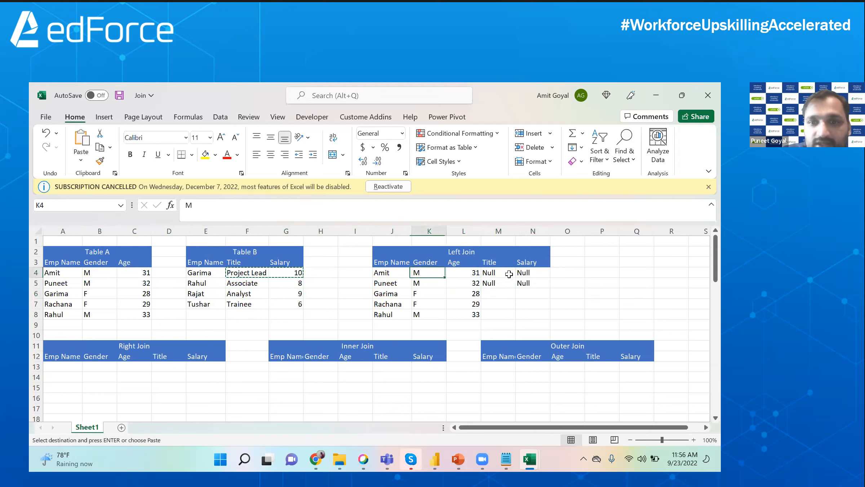
pyautogui.press('Down')
pyautogui.press('Down')
pyautogui.hotkey('ctrl', 'v')
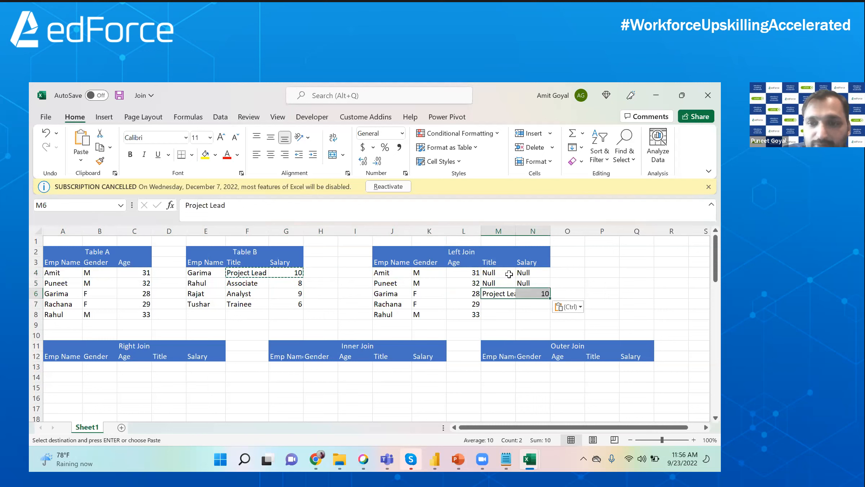
# Enter Null for both Title and Salary in Left Join row 7
pyautogui.press('Down')
pyautogui.press('Left')
pyautogui.press('Left')
pyautogui.press('Left')
pyautogui.press('Left')
pyautogui.press('Left')
pyautogui.press('Left')
pyautogui.press('Left')
pyautogui.press('Left')
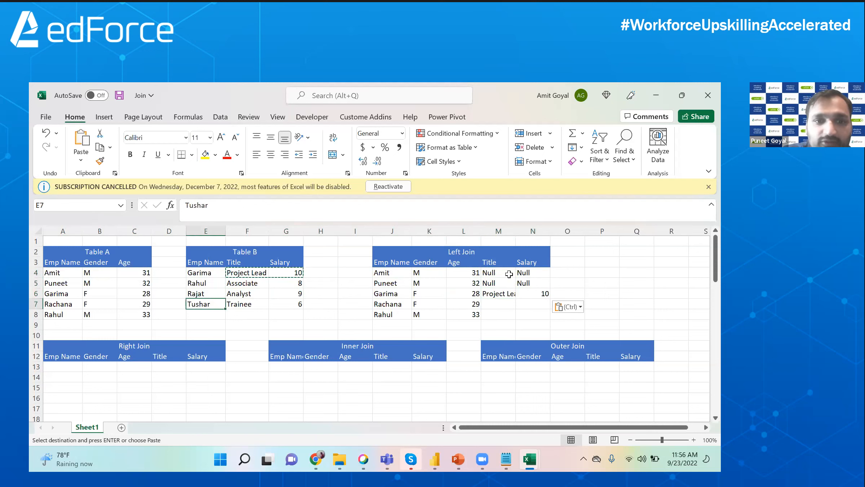
pyautogui.press('Right')
pyautogui.press('Right')
pyautogui.press('Right')
pyautogui.press('Right')
pyautogui.press('Right')
pyautogui.press('Right')
pyautogui.press('Right')
pyautogui.press('Right')
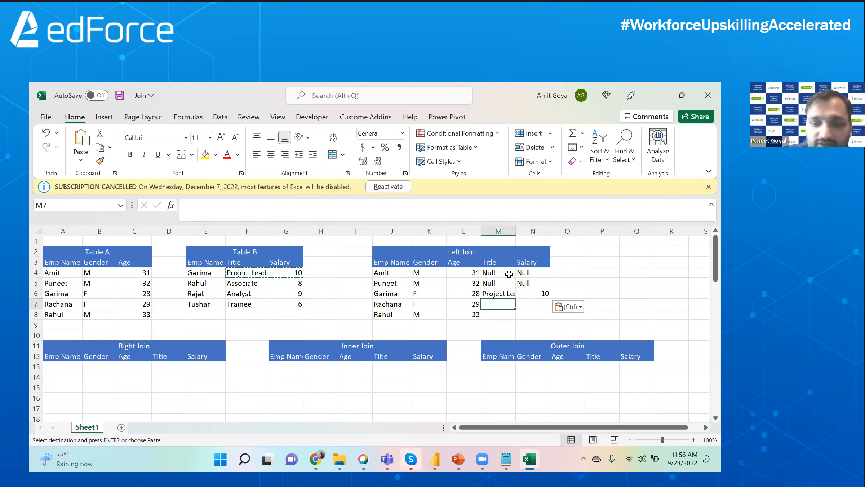
pyautogui.write('Null')
pyautogui.press('Tab')
pyautogui.write('Null')
pyautogui.press('Return')
# Copy Associate and salary 8 from Table B into Left Join row 8
pyautogui.press('Left')
pyautogui.press('Left')
pyautogui.press('Left')
pyautogui.press('Left')
pyautogui.press('Left')
pyautogui.press('Left')
pyautogui.press('Left')
pyautogui.press('Left')
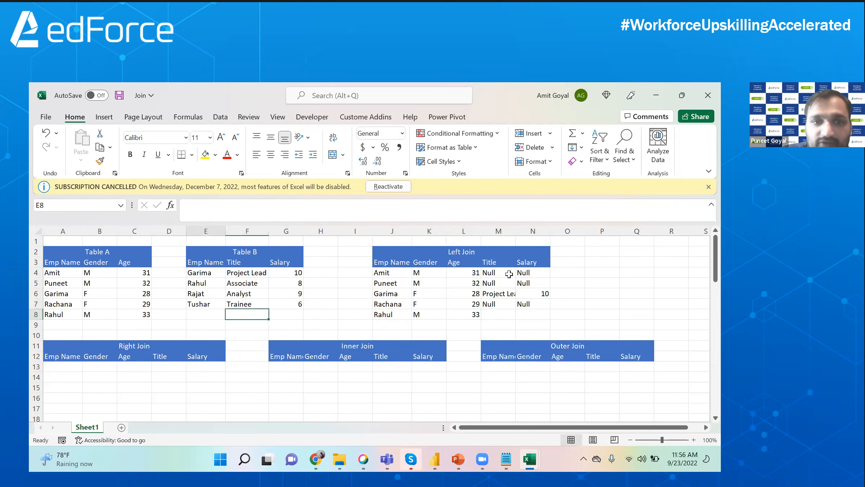
pyautogui.press('Up')
pyautogui.press('Up')
pyautogui.press('Up')
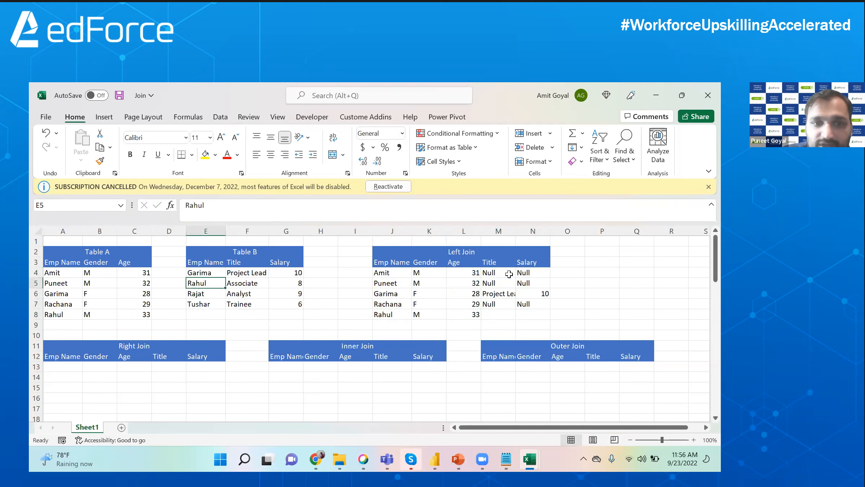
pyautogui.press('Right')
pyautogui.hotkey('shift', 'Right')
pyautogui.hotkey('ctrl', 'c')
pyautogui.press('Right')
pyautogui.press('Right')
pyautogui.press('Right')
pyautogui.press('Right')
pyautogui.press('Right')
pyautogui.press('Right')
pyautogui.press('Right')
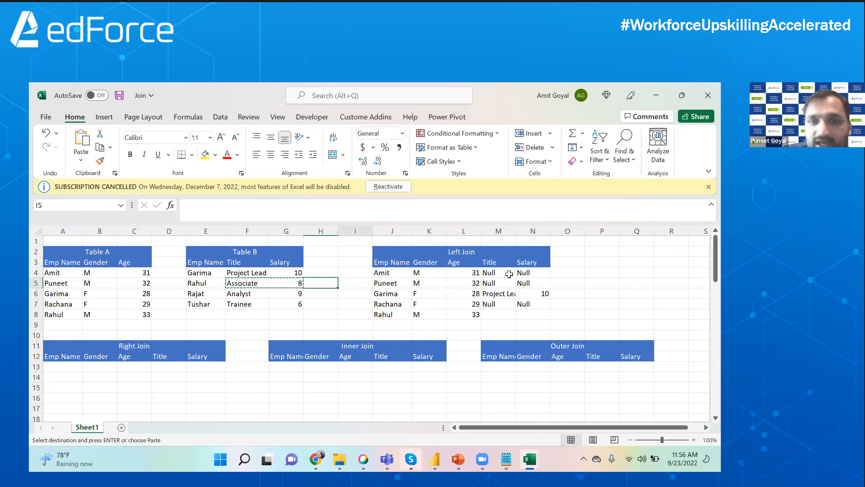
pyautogui.press('Down')
pyautogui.press('Down')
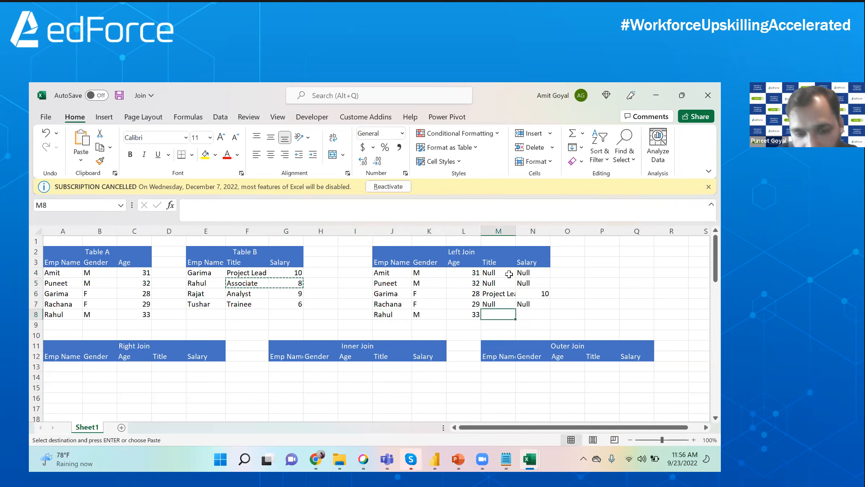
pyautogui.hotkey('ctrl', 'v')
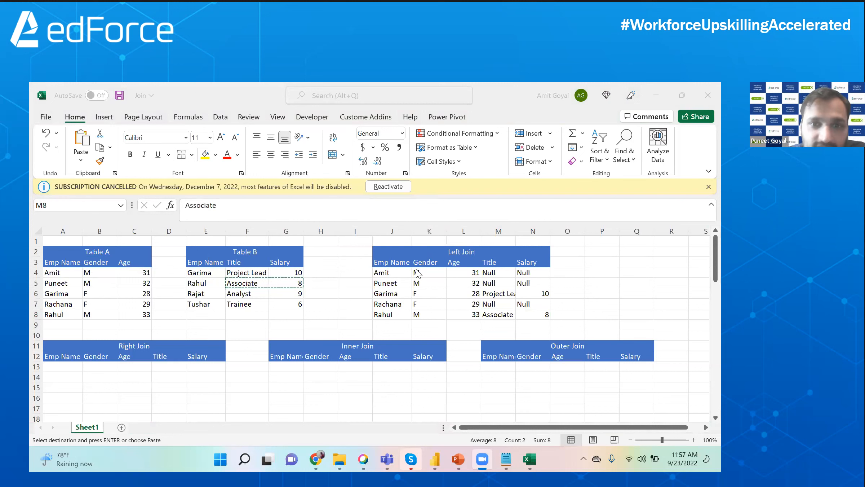
pyautogui.hotkey('alt', 'Tab')
pyautogui.hotkey('ctrl', 'v')
pyautogui.press('Escape')
pyautogui.press('Left')
pyautogui.press('Left')
pyautogui.press('Left')
pyautogui.press('Left')
pyautogui.press('Left')
pyautogui.press('Left')
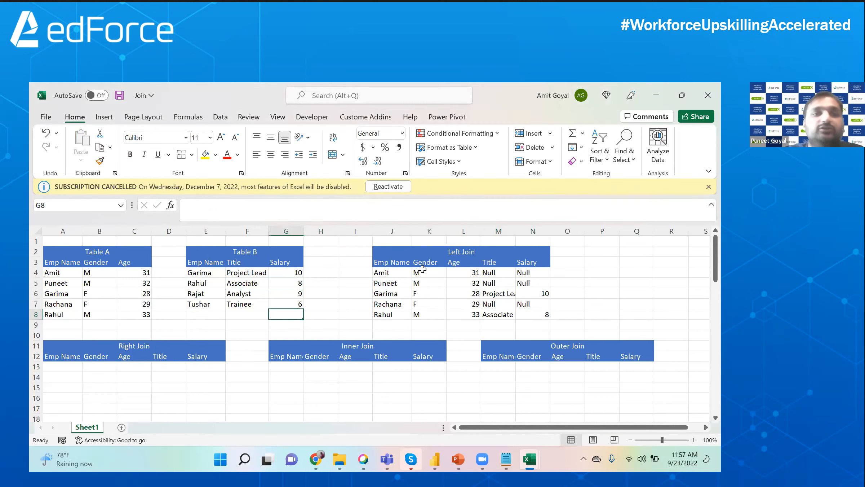
# Copy Table B's four employee rows (E4:G7) into the Right Join table at A13
pyautogui.press('Left')
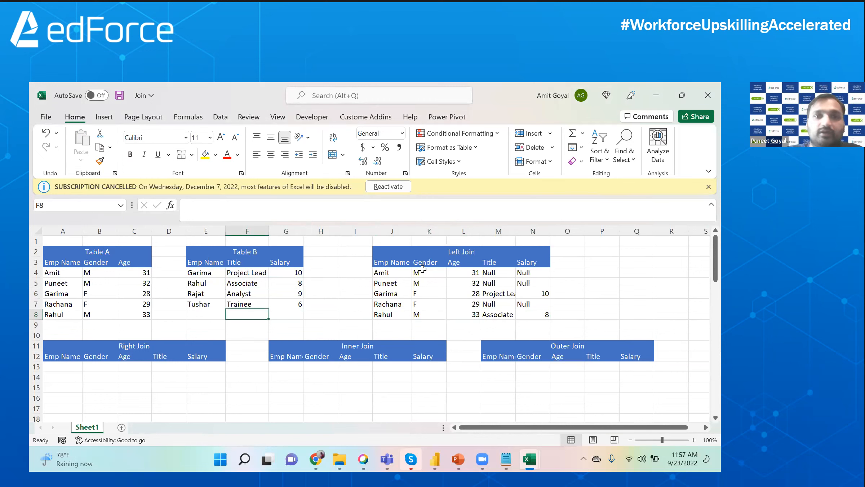
pyautogui.press('Left')
pyautogui.press('Up')
pyautogui.press('Up')
pyautogui.press('Up')
pyautogui.press('Up')
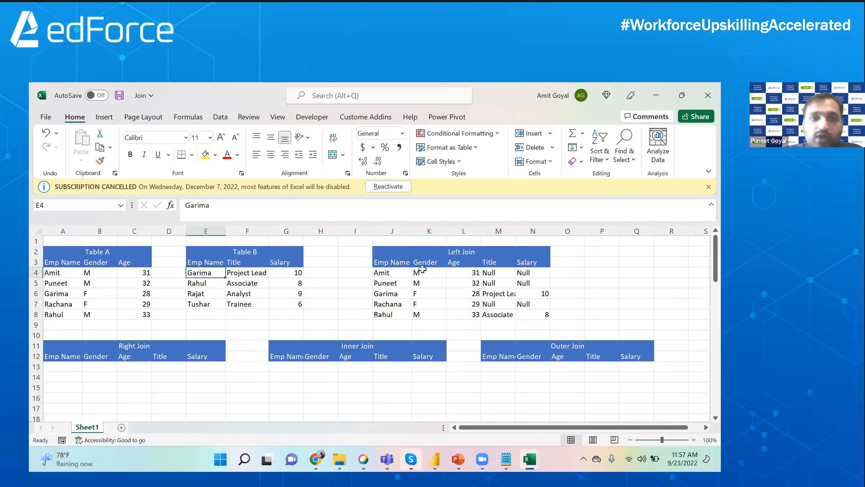
pyautogui.hotkey('shift', 'Down')
pyautogui.hotkey('shift', 'Down')
pyautogui.hotkey('shift', 'Down')
pyautogui.hotkey('shift', 'Right')
pyautogui.hotkey('shift', 'Right')
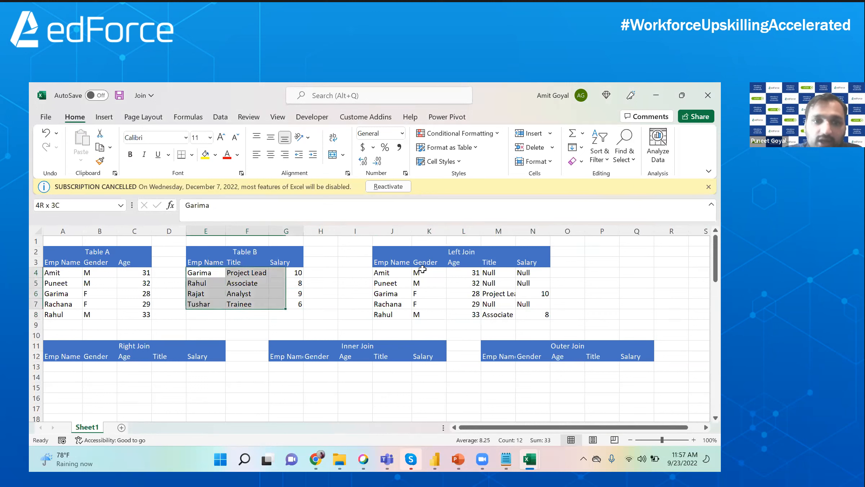
pyautogui.hotkey('ctrl', 'c')
pyautogui.press('Left')
pyautogui.press('Left')
pyautogui.press('Left')
pyautogui.press('Down')
pyautogui.press('Down')
pyautogui.press('Down')
pyautogui.press('Down')
pyautogui.press('Down')
pyautogui.press('Down')
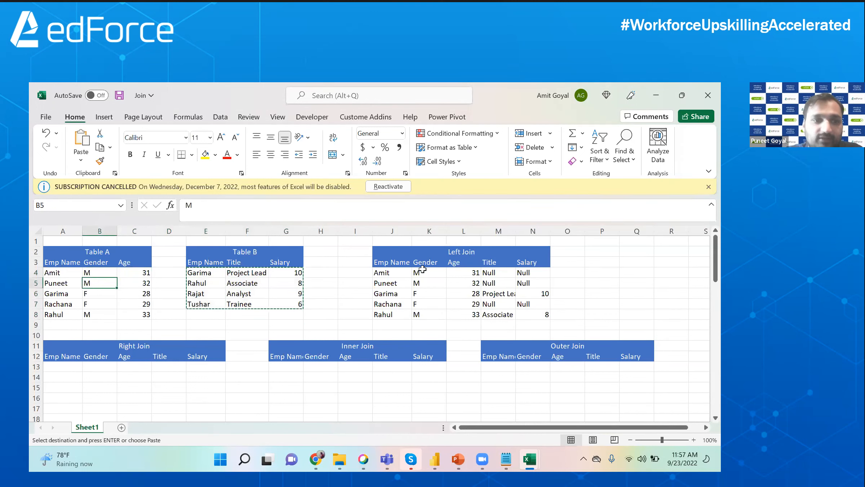
pyautogui.press('Down')
pyautogui.press('Down')
pyautogui.press('Left')
pyautogui.press('Left')
pyautogui.press('Left')
pyautogui.press('Left')
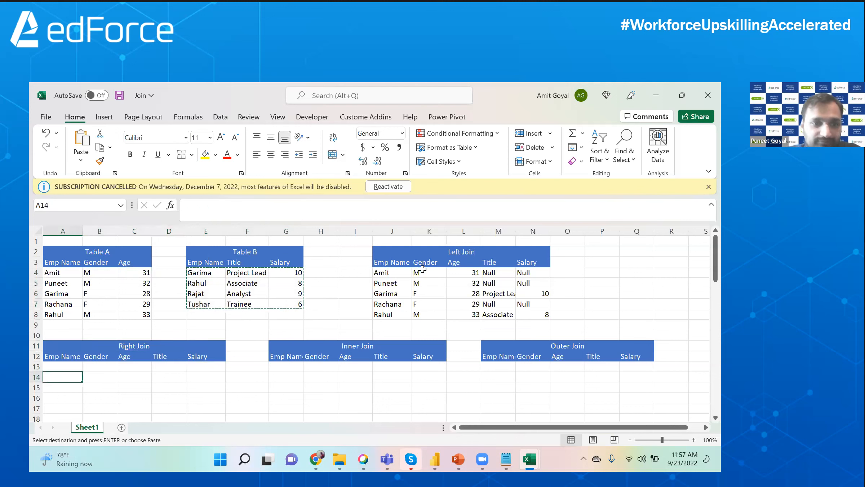
pyautogui.hotkey('ctrl', 'v')
# Move the pasted titles and salaries (B13:C16) under the Right Join Title and Salary columns at D13
pyautogui.press('Right')
pyautogui.hotkey('shift', 'Down')
pyautogui.hotkey('shift', 'Down')
pyautogui.hotkey('shift', 'Down')
pyautogui.hotkey('shift', 'Right')
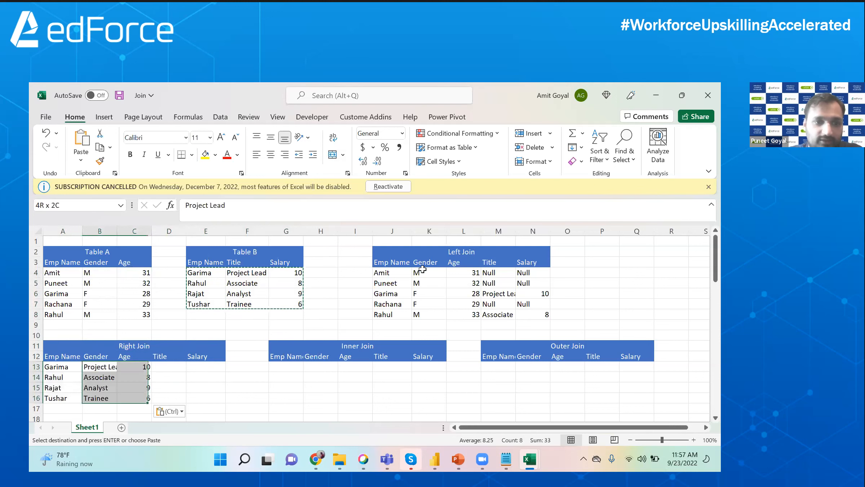
pyautogui.hotkey('ctrl', 'x')
pyautogui.press('Right')
pyautogui.press('Right')
pyautogui.hotkey('ctrl', 'v')
pyautogui.press('Left')
pyautogui.press('Left')
pyautogui.press('Left')
# Copy Garima's and Rahul's gender and age from Table A into their Right Join rows
pyautogui.press('Up')
pyautogui.press('Up')
pyautogui.press('Up')
pyautogui.press('Up')
pyautogui.press('Up')
pyautogui.press('Up')
pyautogui.press('Up')
pyautogui.press('Right')
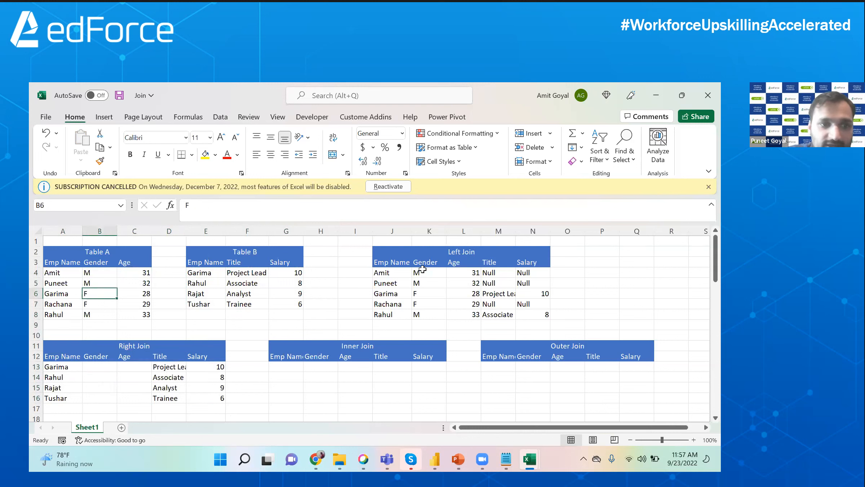
pyautogui.hotkey('shift', 'Right')
pyautogui.hotkey('ctrl', 'c')
pyautogui.press('Down')
pyautogui.press('Down')
pyautogui.press('Down')
pyautogui.press('Down')
pyautogui.press('Down')
pyautogui.press('Down')
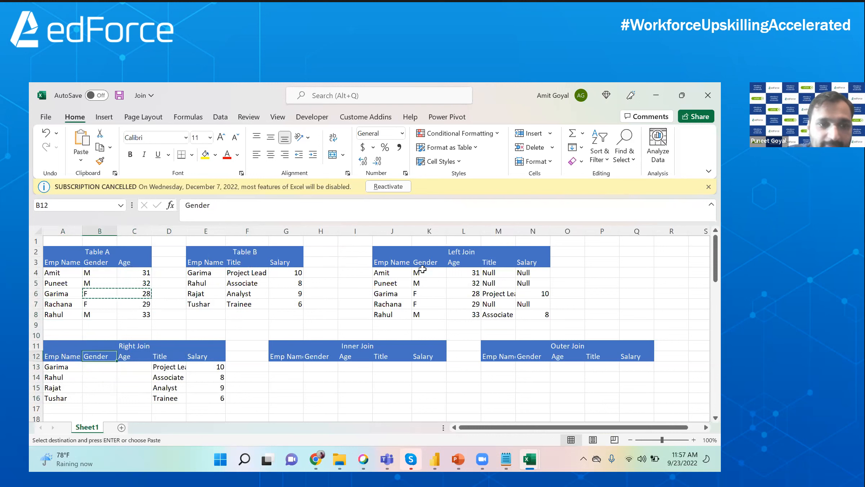
pyautogui.press('Down')
pyautogui.hotkey('ctrl', 'v')
pyautogui.press('Up')
pyautogui.press('Up')
pyautogui.press('Up')
pyautogui.press('Up')
pyautogui.press('Up')
pyautogui.press('Up')
pyautogui.press('Up')
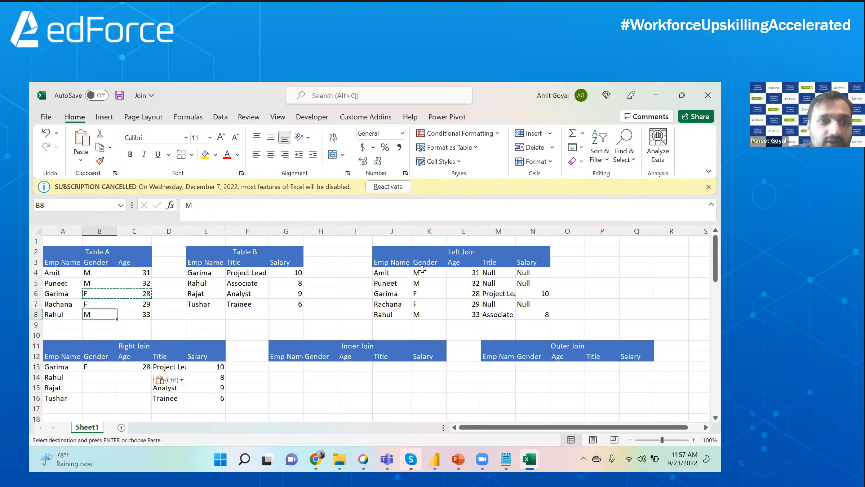
pyautogui.press('Down')
pyautogui.press('Down')
pyautogui.hotkey('shift', 'Right')
pyautogui.hotkey('ctrl', 'c')
pyautogui.press('Down')
pyautogui.press('Down')
pyautogui.press('Down')
pyautogui.press('Down')
pyautogui.press('Down')
pyautogui.press('Down')
pyautogui.press('Down')
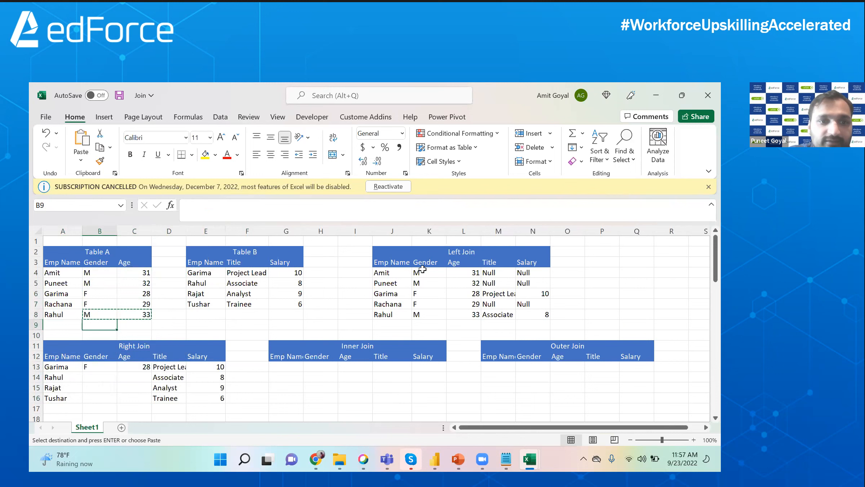
pyautogui.press('Up')
pyautogui.hotkey('ctrl', 'v')
# Enter Null for Rajat's and Tushar's gender and age in the Right Join
pyautogui.press('Down')
pyautogui.write('Nul')
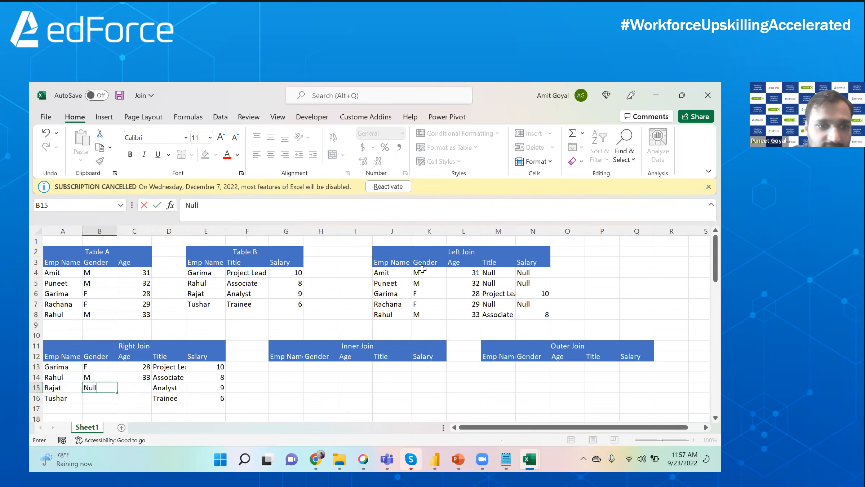
pyautogui.press('Tab')
pyautogui.write('Null')
pyautogui.press('Return')
pyautogui.write('N')
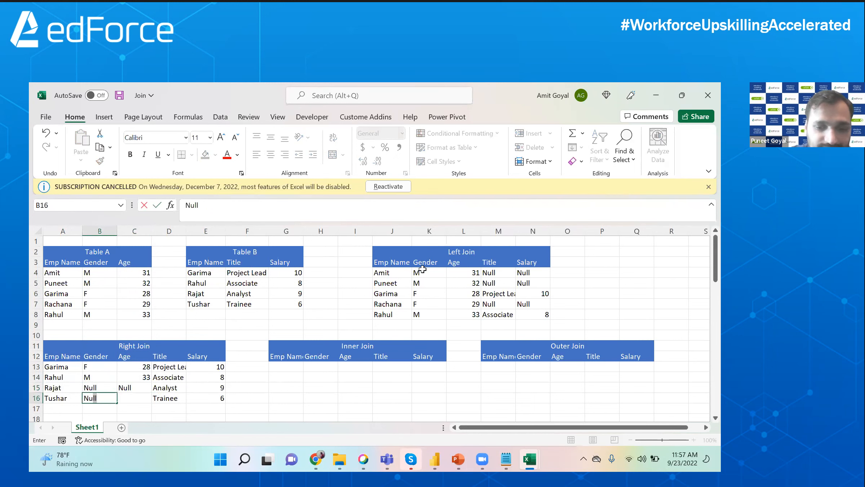
pyautogui.press('Tab')
pyautogui.write('N')
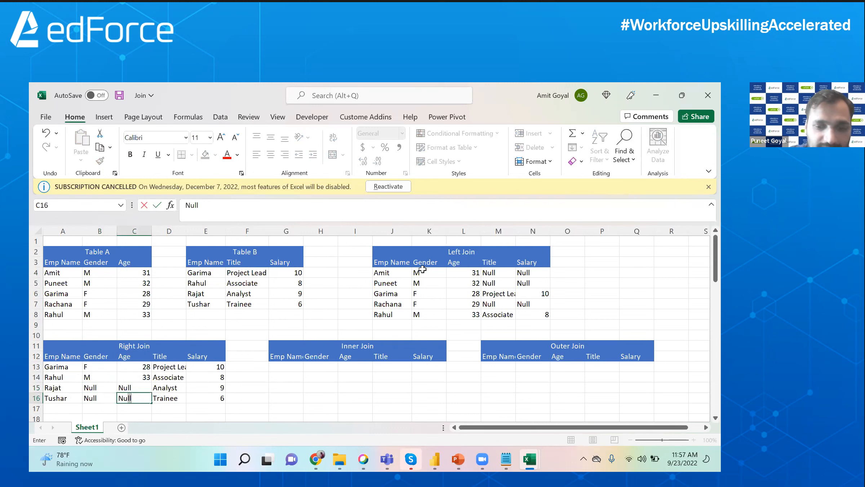
pyautogui.press('Return')
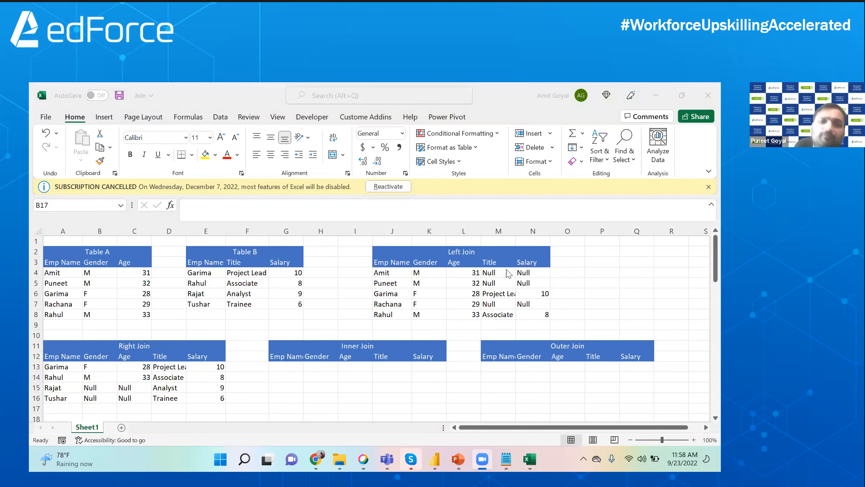
# Back in Excel, compare Amit and Puneet in Table A against Table B for matches
pyautogui.hotkey('alt', 'Tab')
pyautogui.click(300, 372)
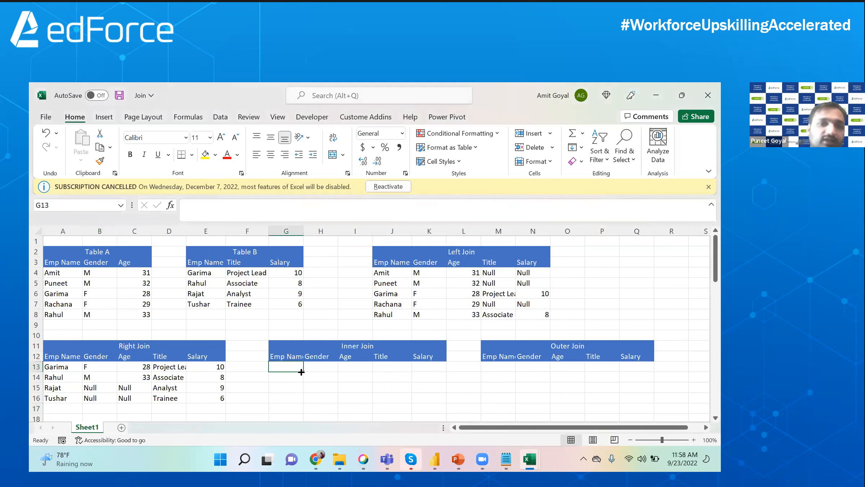
pyautogui.press('Up')
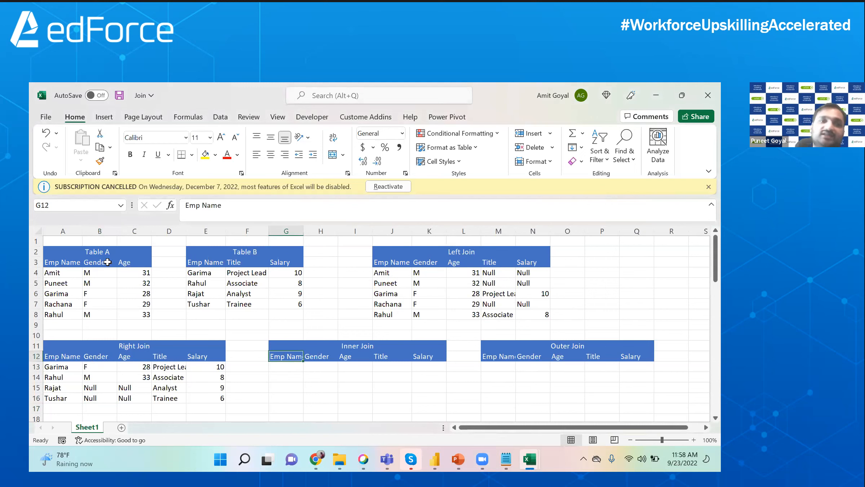
pyautogui.click(67, 272)
pyautogui.hotkey('shift', 'Right')
pyautogui.hotkey('shift', 'Right')
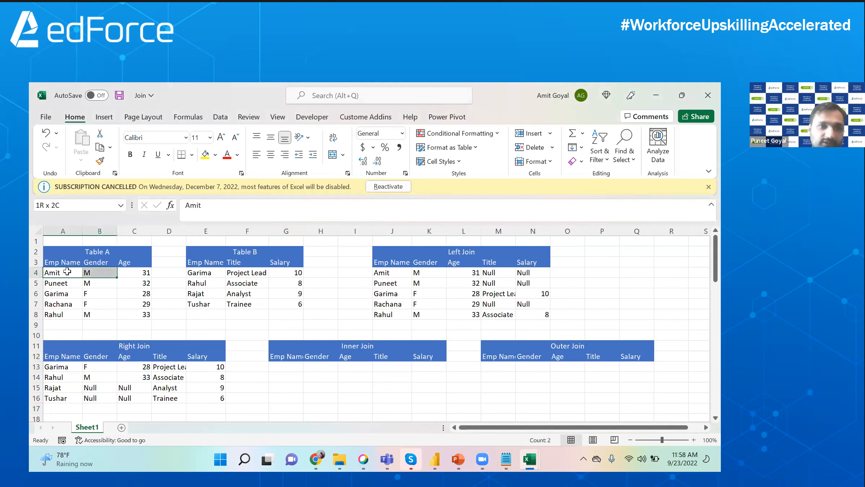
pyautogui.click(67, 271)
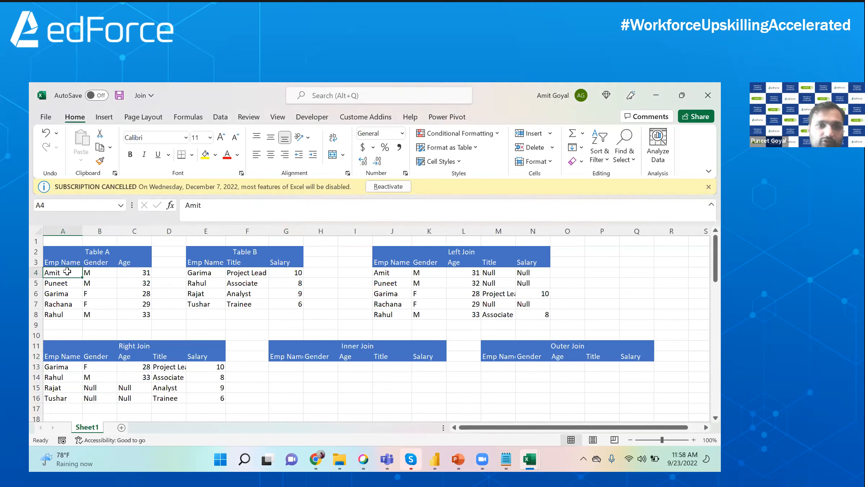
pyautogui.press('Right')
pyautogui.press('Right')
pyautogui.press('Right')
pyautogui.press('Right')
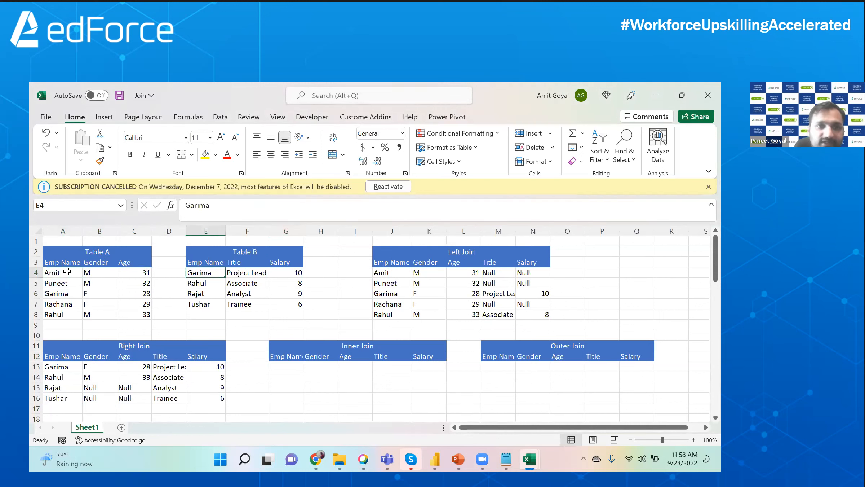
pyautogui.press('Left')
pyautogui.press('Left')
pyautogui.press('Left')
pyautogui.press('Left')
pyautogui.press('Down')
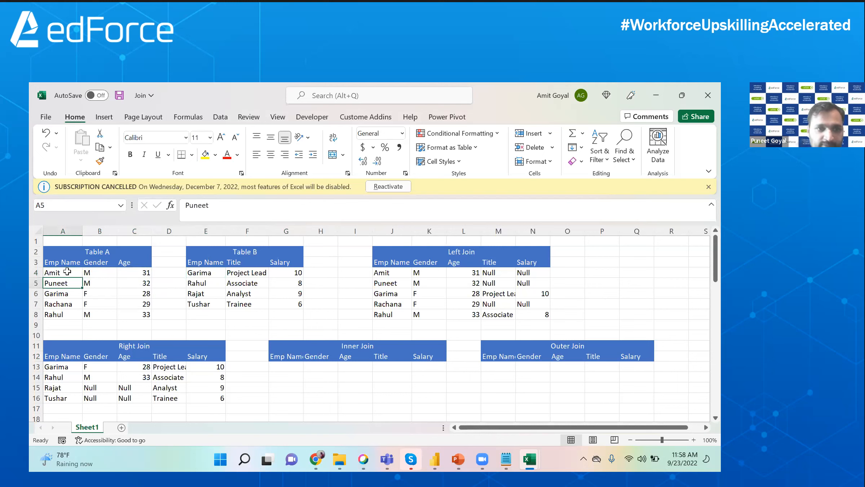
pyautogui.press('Right')
pyautogui.press('Right')
pyautogui.press('Right')
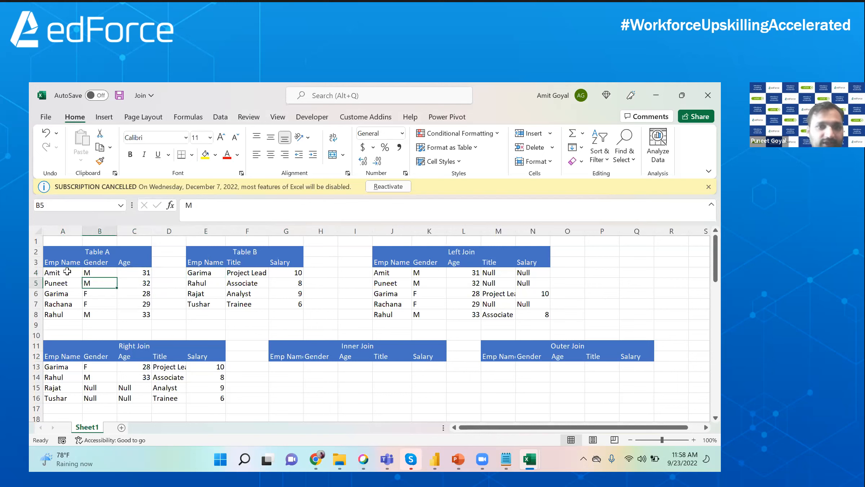
pyautogui.press('Left')
pyautogui.press('Left')
pyautogui.press('Left')
# Copy Garima's name, gender and age from Table A into the first Inner Join row
pyautogui.press('Down')
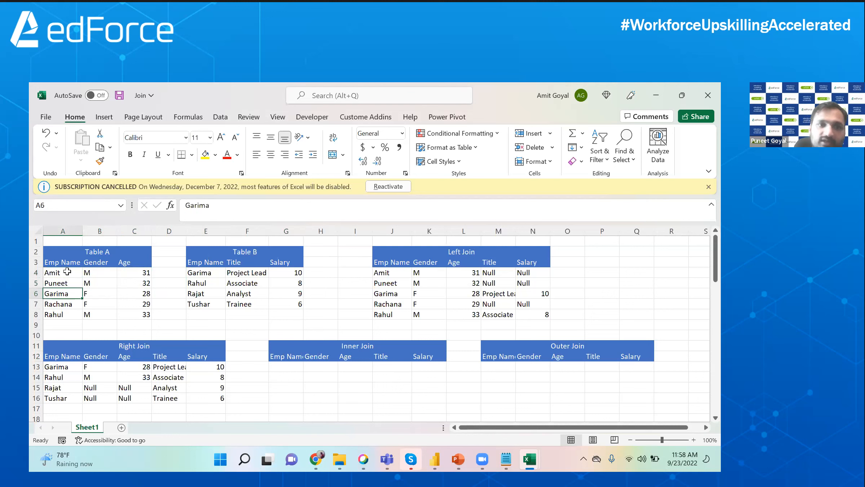
pyautogui.hotkey('shift', 'Right')
pyautogui.hotkey('shift', 'Right')
pyautogui.hotkey('ctrl', 'c')
pyautogui.press('Down')
pyautogui.press('Down')
pyautogui.press('Down')
pyautogui.press('Right')
pyautogui.press('Right')
pyautogui.press('Right')
pyautogui.press('Right')
pyautogui.press('Right')
pyautogui.press('Right')
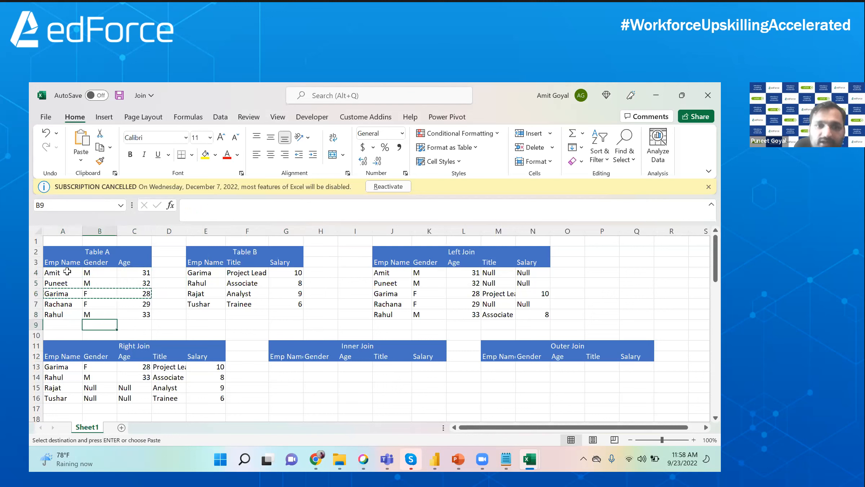
pyautogui.press('Down')
pyautogui.press('Down')
pyautogui.press('Down')
pyautogui.press('Down')
pyautogui.hotkey('ctrl', 'v')
# Add Garima's title Project Lead and salary 10 from Table B to her Inner Join row
pyautogui.press('Up')
pyautogui.press('Up')
pyautogui.press('Up')
pyautogui.press('Up')
pyautogui.press('Up')
pyautogui.press('Up')
pyautogui.press('Up')
pyautogui.press('Up')
pyautogui.press('Up')
pyautogui.press('Left')
pyautogui.hotkey('shift', 'Right')
pyautogui.hotkey('ctrl', 'c')
pyautogui.press('Down')
pyautogui.press('Down')
pyautogui.press('Down')
pyautogui.press('Down')
pyautogui.press('Down')
pyautogui.press('Down')
pyautogui.press('Down')
pyautogui.press('Down')
pyautogui.press('Down')
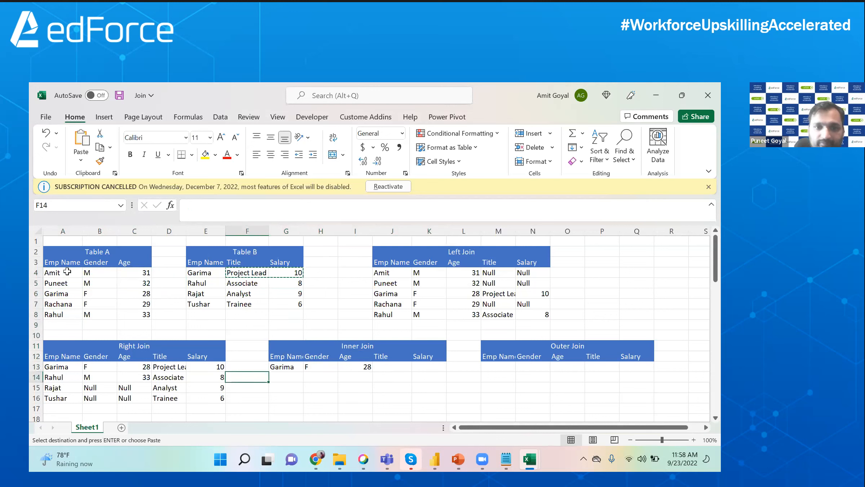
pyautogui.press('Right')
pyautogui.press('Right')
pyautogui.press('Right')
pyautogui.press('Right')
pyautogui.hotkey('ctrl', 'v')
# Copy Rahul's name, gender and age from Table A into the second Inner Join row
pyautogui.press('Left')
pyautogui.press('Left')
pyautogui.press('Left')
pyautogui.press('Left')
pyautogui.press('Left')
pyautogui.press('Left')
pyautogui.press('Left')
pyautogui.press('Left')
pyautogui.press('Left')
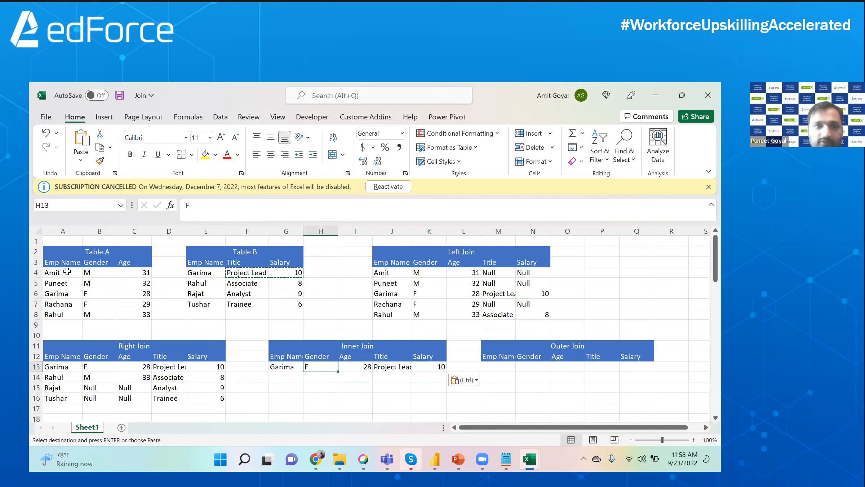
pyautogui.press('Up')
pyautogui.press('Up')
pyautogui.press('Up')
pyautogui.press('Up')
pyautogui.press('Up')
pyautogui.press('Up')
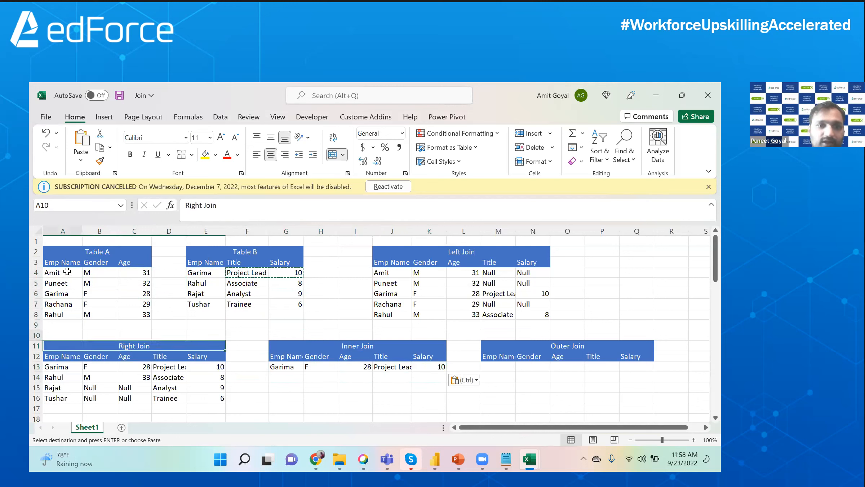
pyautogui.press('Down')
pyautogui.hotkey('shift', 'Right')
pyautogui.hotkey('shift', 'Right')
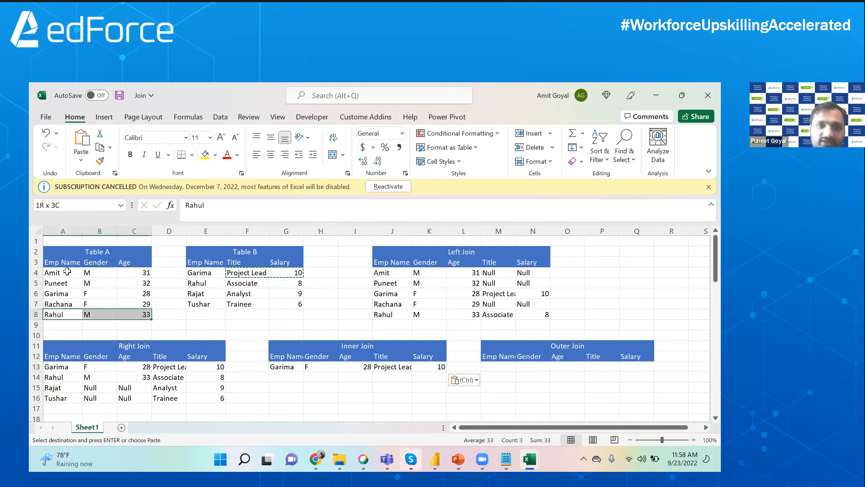
pyautogui.hotkey('ctrl', 'c')
pyautogui.press('Right')
pyautogui.press('Right')
pyautogui.press('Right')
pyautogui.press('Right')
pyautogui.press('Right')
pyautogui.press('Right')
pyautogui.press('Right')
pyautogui.press('Right')
pyautogui.press('Down')
pyautogui.press('Down')
pyautogui.press('Down')
pyautogui.press('Down')
pyautogui.press('Down')
pyautogui.press('Down')
pyautogui.press('Left')
pyautogui.press('Left')
pyautogui.hotkey('ctrl', 'v')
# Add Rahul's title Associate and salary 8 from Table B to his Inner Join row
pyautogui.press('Up')
pyautogui.press('Up')
pyautogui.press('Up')
pyautogui.press('Up')
pyautogui.press('Up')
pyautogui.press('Up')
pyautogui.press('Up')
pyautogui.press('Up')
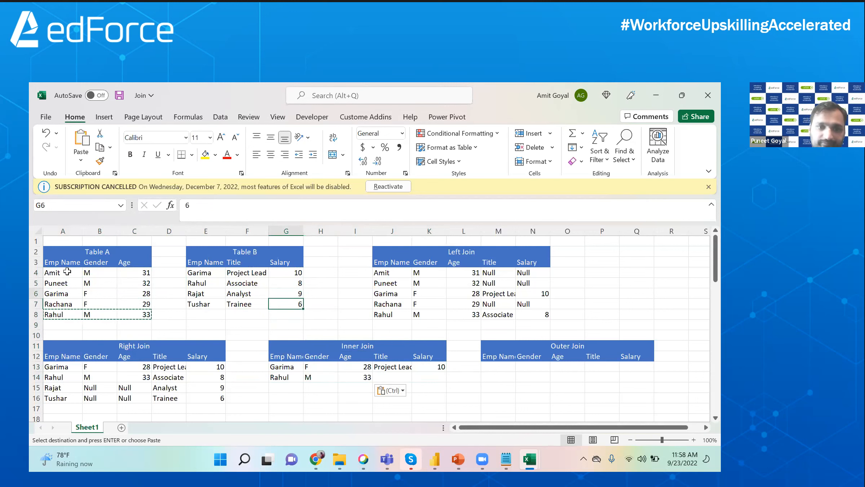
pyautogui.press('Left')
pyautogui.press('Up')
pyautogui.hotkey('shift', 'Right')
pyautogui.hotkey('ctrl', 'c')
pyautogui.press('Down')
pyautogui.press('Down')
pyautogui.press('Down')
pyautogui.press('Down')
pyautogui.press('Down')
pyautogui.press('Down')
pyautogui.press('Down')
pyautogui.press('Down')
pyautogui.press('Down')
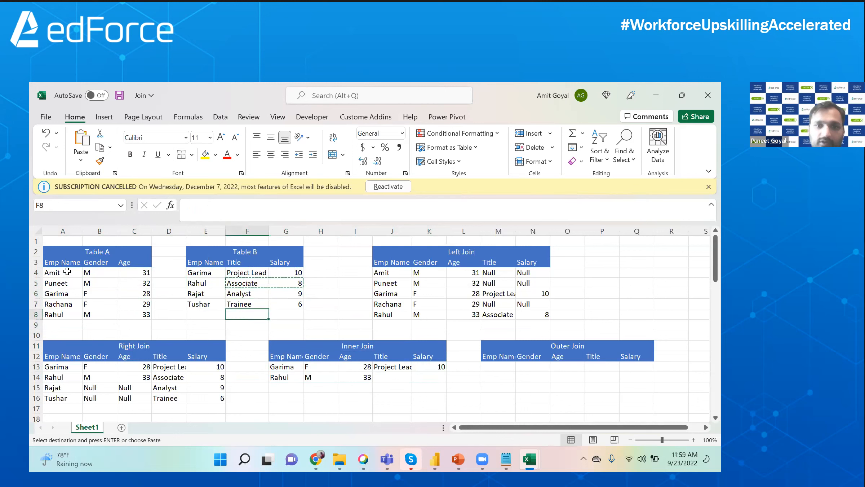
pyautogui.press('Right')
pyautogui.press('Right')
pyautogui.press('Right')
pyautogui.press('Right')
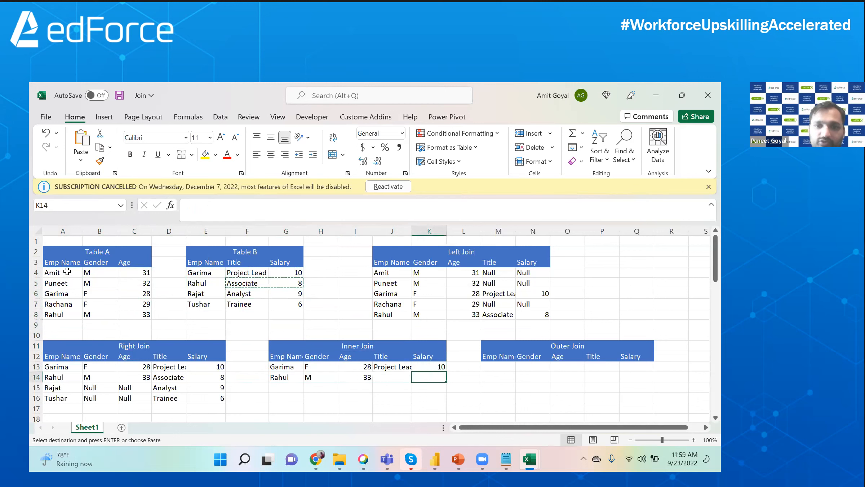
pyautogui.hotkey('ctrl', 'v')
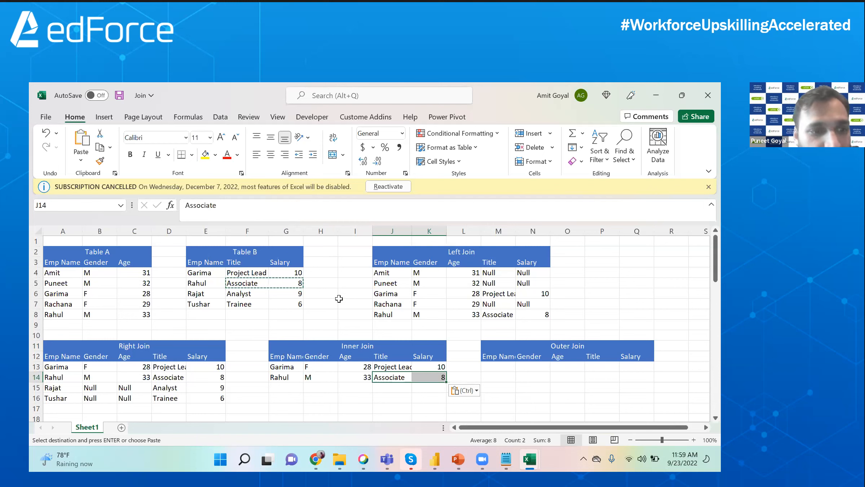
pyautogui.click(512, 387)
pyautogui.press('Left')
pyautogui.press('Down')
pyautogui.press('Down')
pyautogui.press('Down')
pyautogui.press('Down')
pyautogui.press('Up')
pyautogui.press('Up')
pyautogui.press('Up')
pyautogui.press('Up')
pyautogui.press('Up')
pyautogui.press('Up')
pyautogui.press('Up')
pyautogui.press('Up')
pyautogui.press('Up')
pyautogui.press('Up')
pyautogui.press('Up')
pyautogui.press('Up')
pyautogui.press('Up')
pyautogui.press('Up')
pyautogui.press('Up')
pyautogui.press('Up')
pyautogui.press('Up')
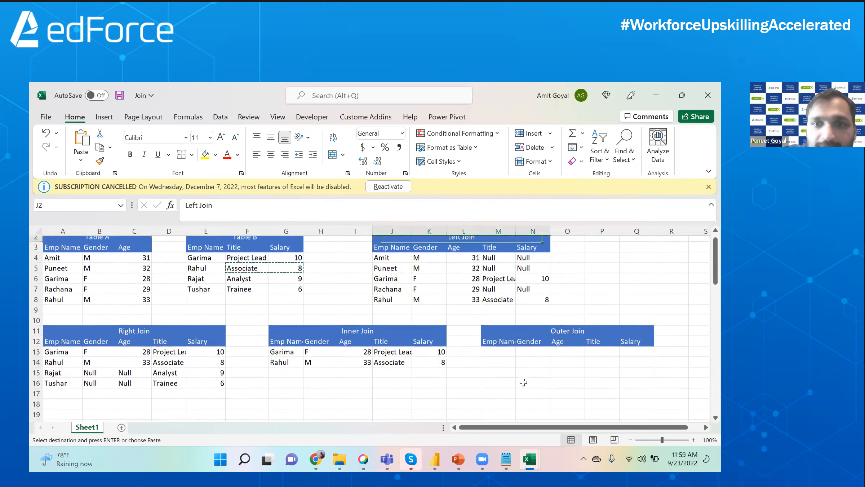
# Copy Table A's five employee rows (A4:C8) into the Outer Join table at M13
pyautogui.press('Left')
pyautogui.press('Down')
pyautogui.press('Down')
pyautogui.press('Right')
pyautogui.hotkey('ctrl', 'shift', 'Down')
pyautogui.hotkey('ctrl', 'shift', 'Right')
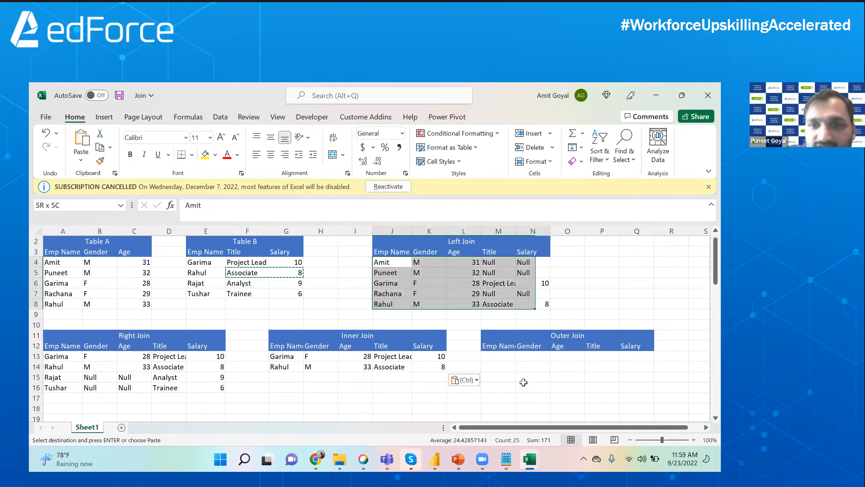
pyautogui.press('Left')
pyautogui.press('Left')
pyautogui.press('Left')
pyautogui.press('Left')
pyautogui.press('Left')
pyautogui.press('Left')
pyautogui.press('Left')
pyautogui.press('Left')
pyautogui.press('Left')
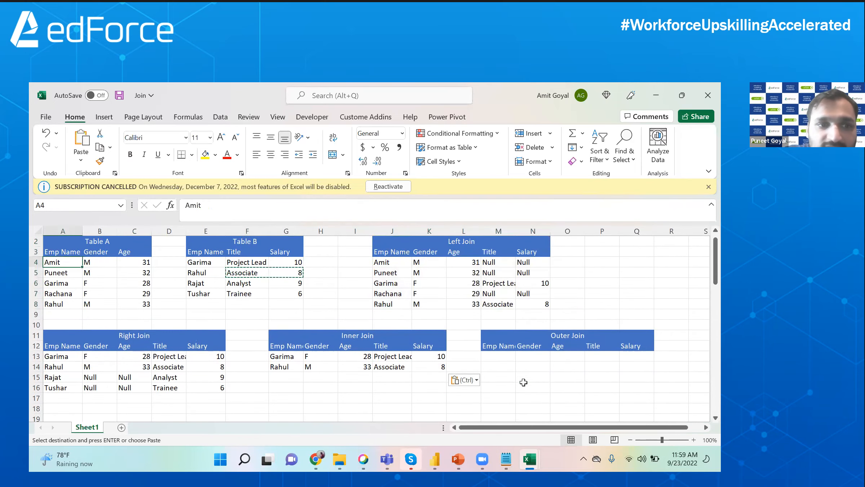
pyautogui.hotkey('ctrl', 'shift', 'Right')
pyautogui.hotkey('ctrl', 'shift', 'Down')
pyautogui.hotkey('ctrl', 'c')
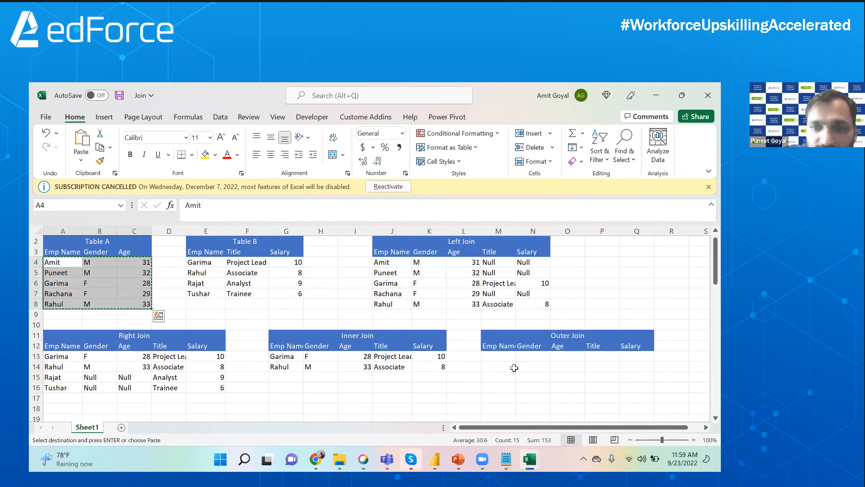
pyautogui.click(503, 355)
pyautogui.hotkey('ctrl', 'v')
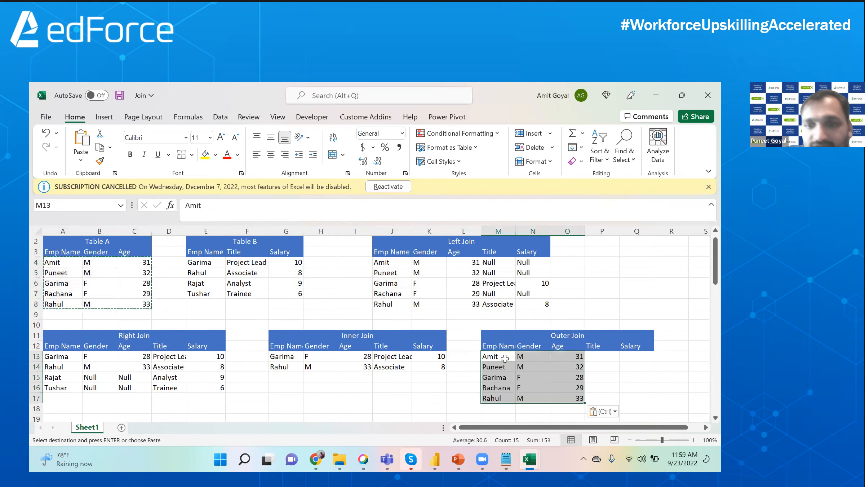
# Enter Null as the Outer Join title and salary for Amit and Puneet
pyautogui.click(252, 260)
pyautogui.hotkey('shift', 'Down')
pyautogui.hotkey('shift', 'Right')
pyautogui.hotkey('ctrl', 'c')
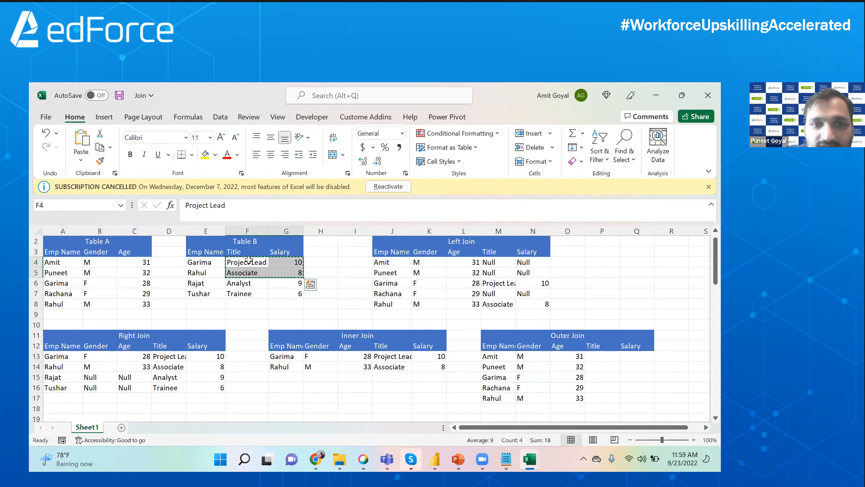
pyautogui.press('Down')
pyautogui.press('Down')
pyautogui.press('Down')
pyautogui.press('Down')
pyautogui.press('Down')
pyautogui.press('Down')
pyautogui.press('Down')
pyautogui.press('Down')
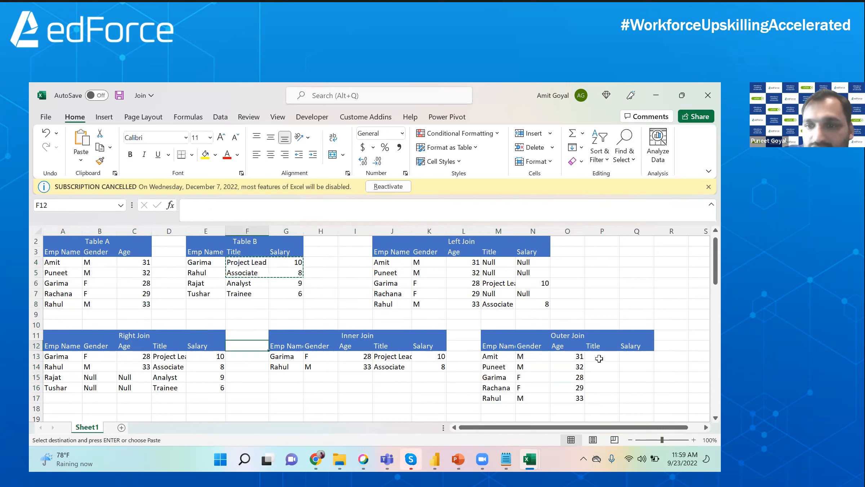
pyautogui.click(599, 358)
pyautogui.write('Null')
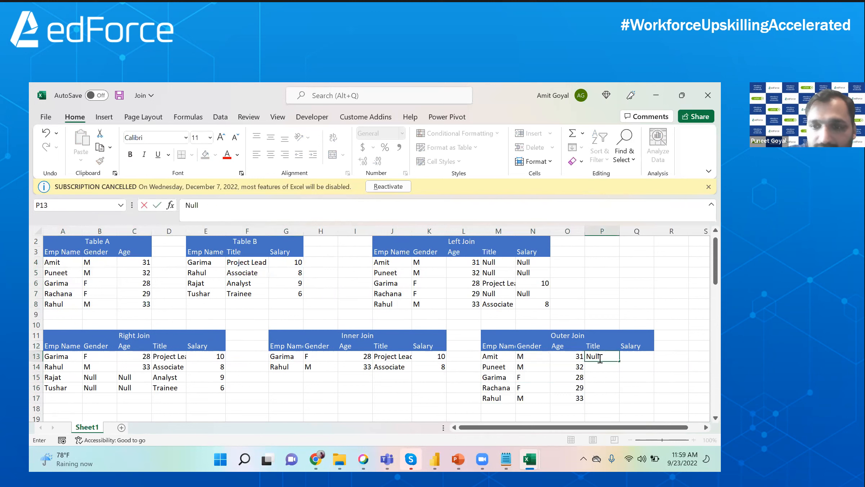
pyautogui.press('Tab')
pyautogui.write('Null')
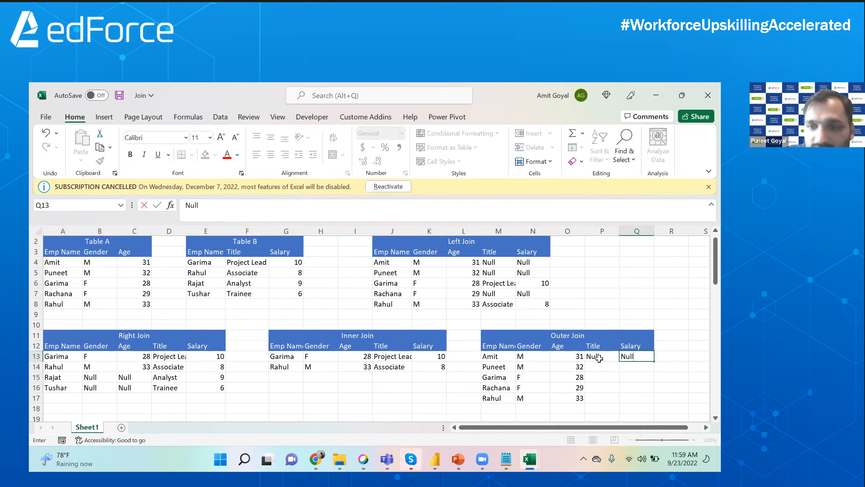
pyautogui.press('Return')
pyautogui.write('Null')
pyautogui.press('Tab')
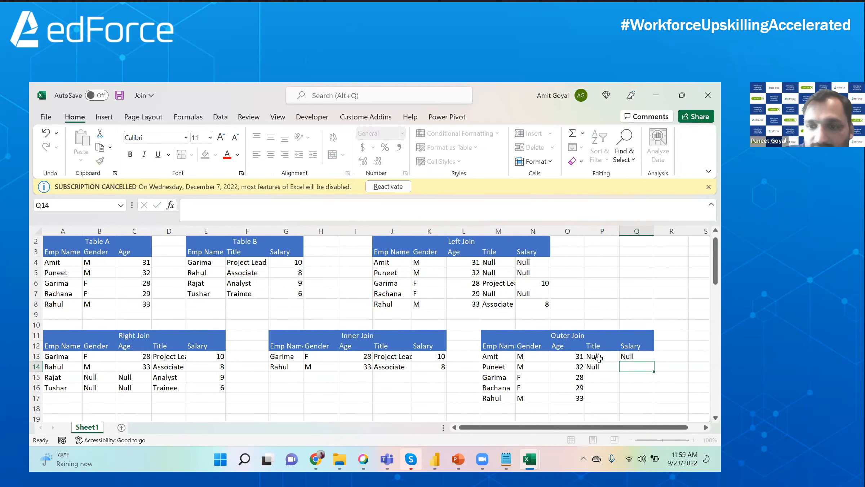
pyautogui.write('Null')
pyautogui.press('Return')
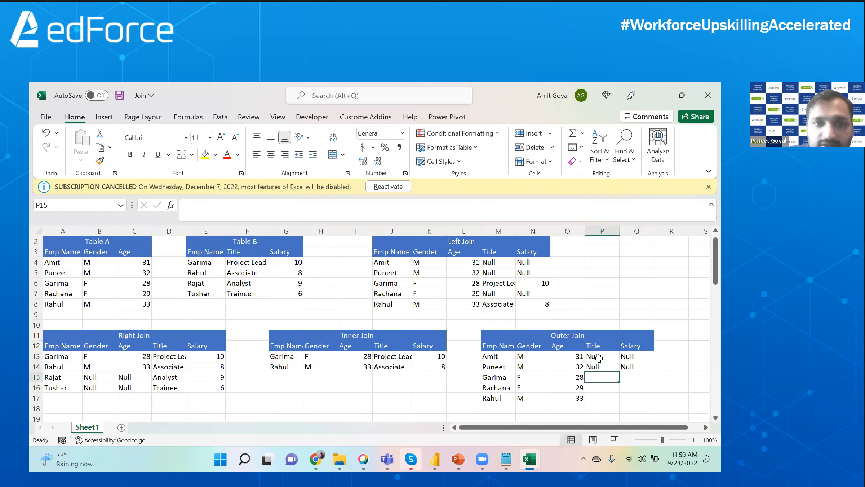
# Paste Table B's Project Lead/10 beside Garima and move Associate/8 to Rahul's row
pyautogui.click(259, 266)
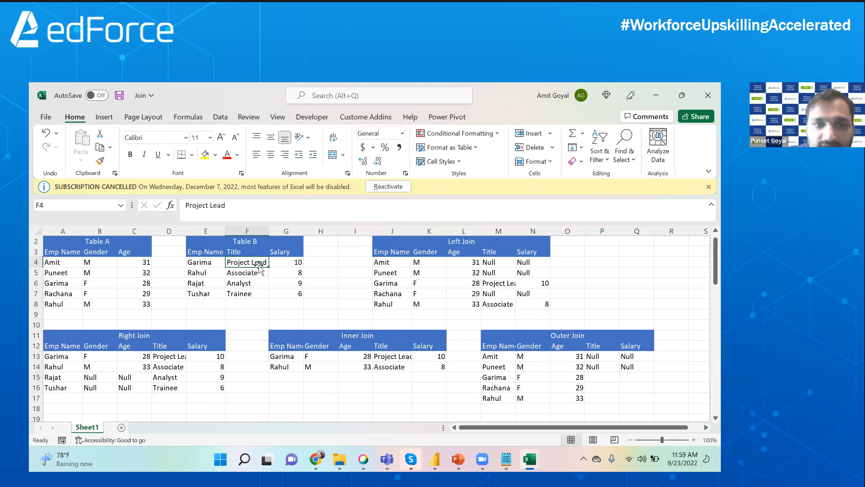
pyautogui.moveTo(259, 266); pyautogui.dragTo(293, 276)
pyautogui.hotkey('ctrl', 'c')
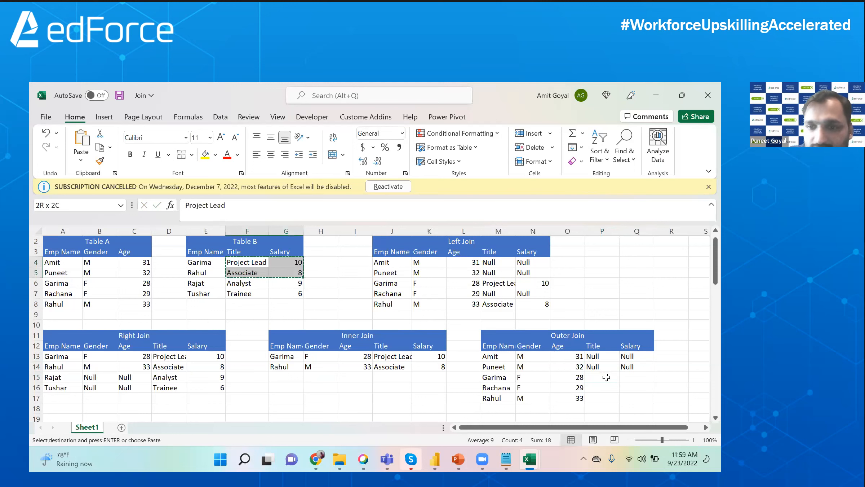
pyautogui.click(607, 377)
pyautogui.hotkey('ctrl', 'v')
pyautogui.press('Down')
pyautogui.hotkey('shift', 'Right')
pyautogui.hotkey('ctrl', 'x')
pyautogui.press('Down')
pyautogui.hotkey('ctrl', 'v')
# Enter Null for Rachana's Outer Join title and salary
pyautogui.press('Up')
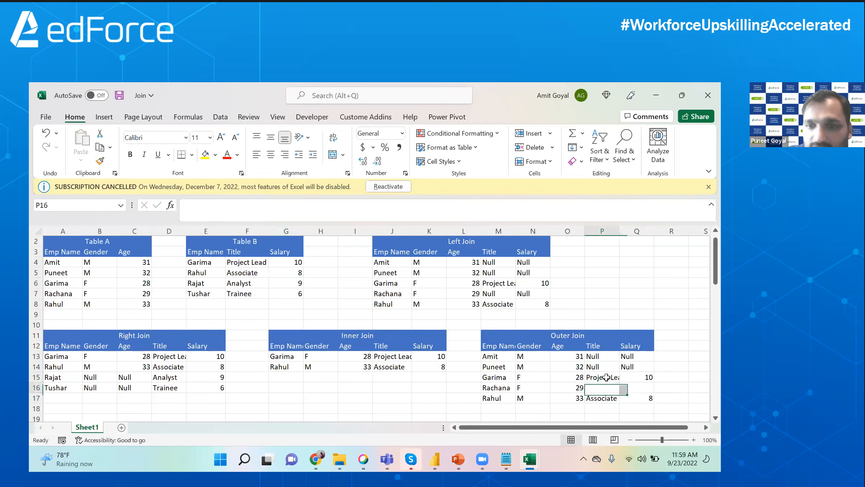
pyautogui.write('Null')
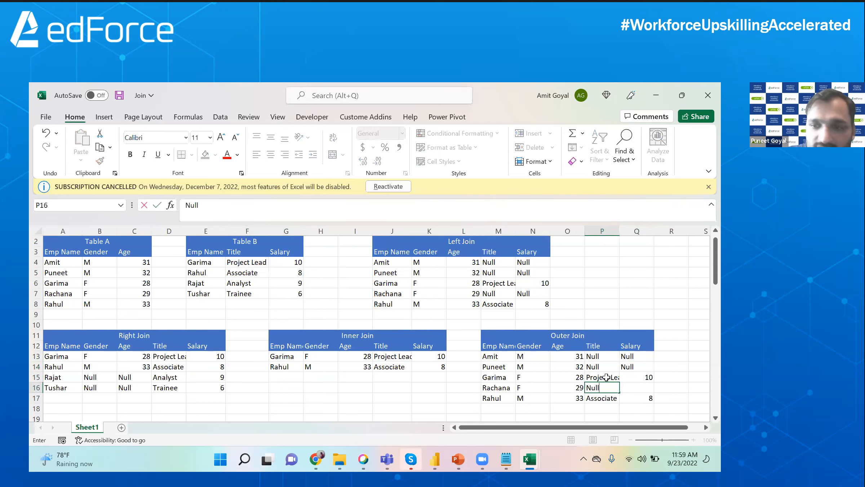
pyautogui.press('Tab')
pyautogui.write('Null')
pyautogui.press('Return')
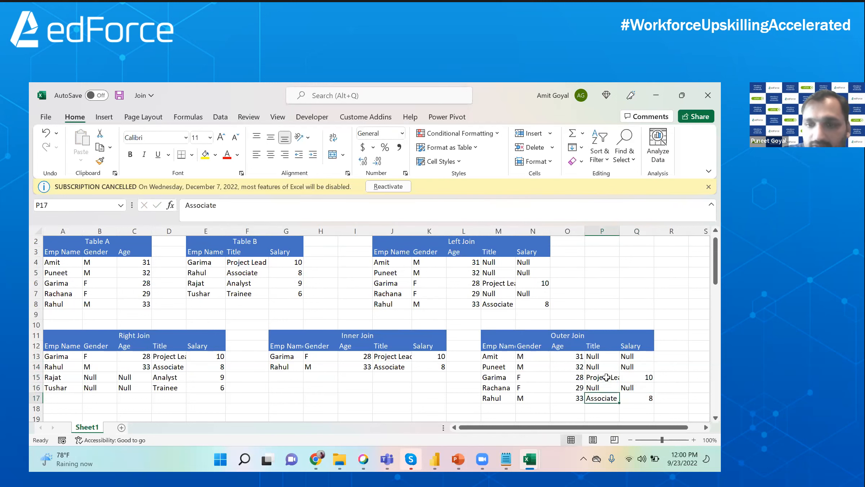
pyautogui.press('Left')
pyautogui.press('Left')
pyautogui.press('Left')
pyautogui.press('Left')
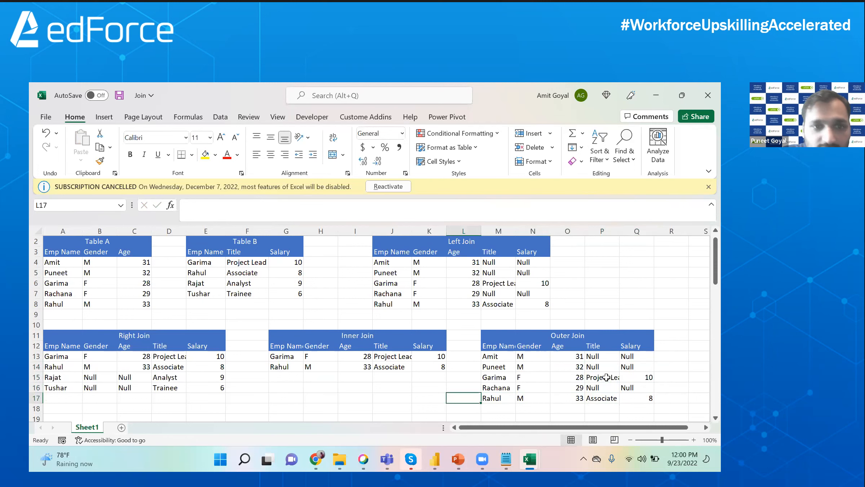
pyautogui.press('Down')
pyautogui.press('Down')
pyautogui.press('Right')
# Copy Rajat's and Tushar's rows from Table B into the empty rows below the Outer Join
pyautogui.press('Up')
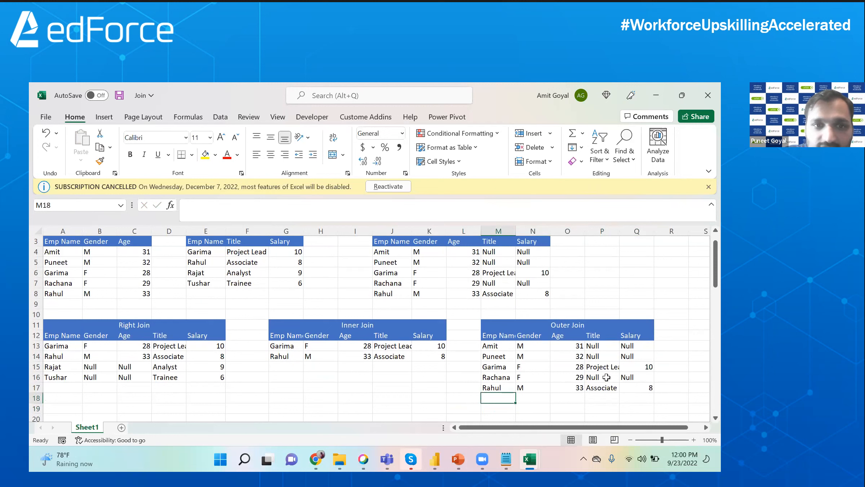
pyautogui.click(199, 283)
pyautogui.click(199, 275)
pyautogui.moveTo(199, 279); pyautogui.dragTo(309, 293)
pyautogui.hotkey('ctrl', 'c')
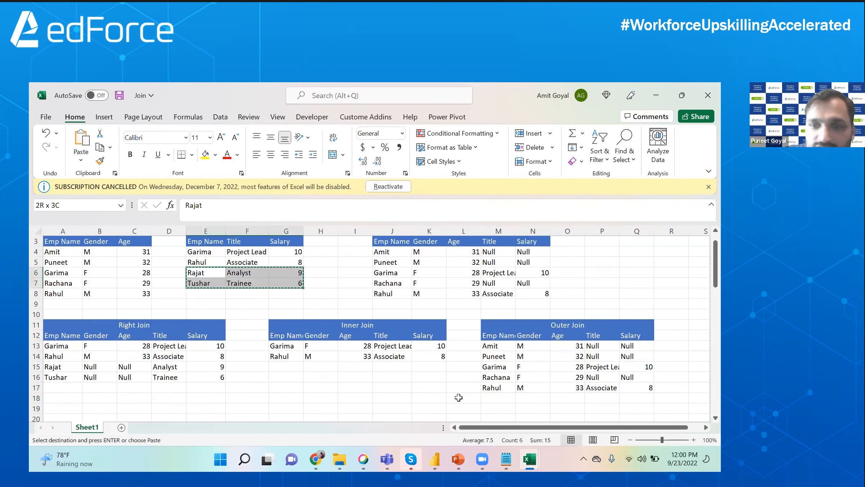
pyautogui.click(484, 397)
pyautogui.hotkey('ctrl', 'v')
# Shift their titles and salaries (Analyst 9, Trainee 6) under the Title and Salary columns
pyautogui.press('Right')
pyautogui.hotkey('shift', 'Down')
pyautogui.hotkey('shift', 'Right')
pyautogui.hotkey('ctrl', 'x')
pyautogui.press('Right')
pyautogui.press('Right')
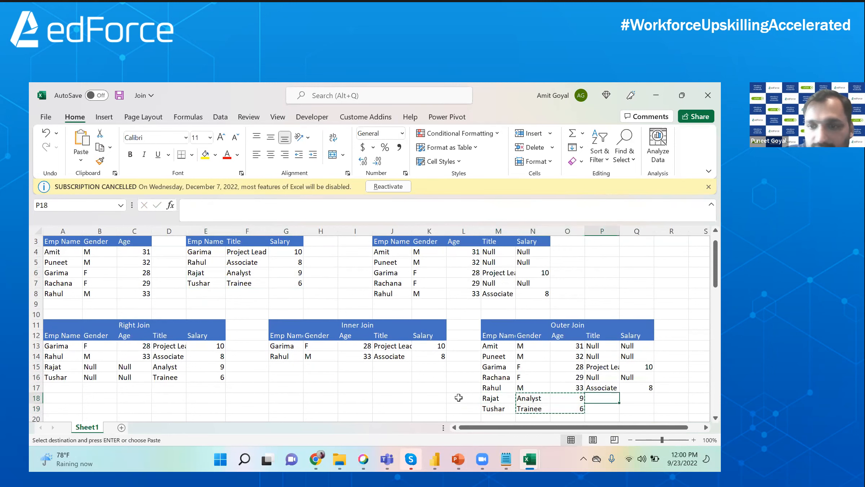
pyautogui.hotkey('ctrl', 'v')
# Enter Null in Rajat's and Tushar's Gender and Age cells
pyautogui.press('Left')
pyautogui.press('Left')
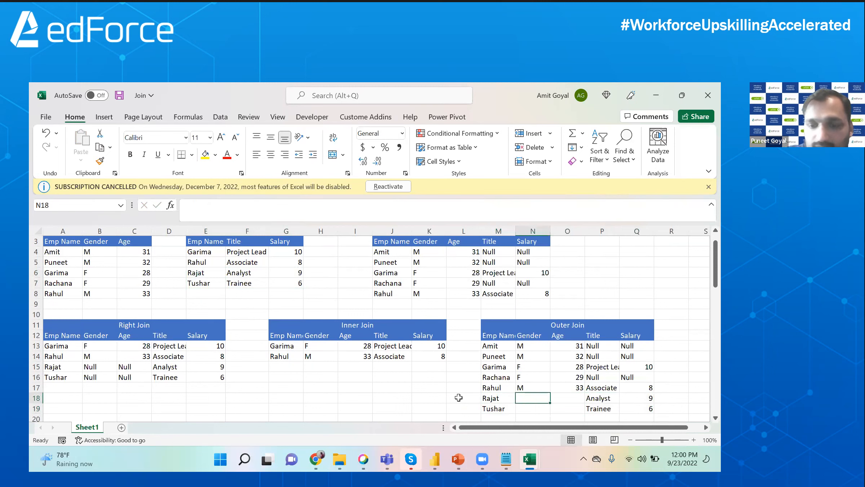
pyautogui.write('Null')
pyautogui.press('Tab')
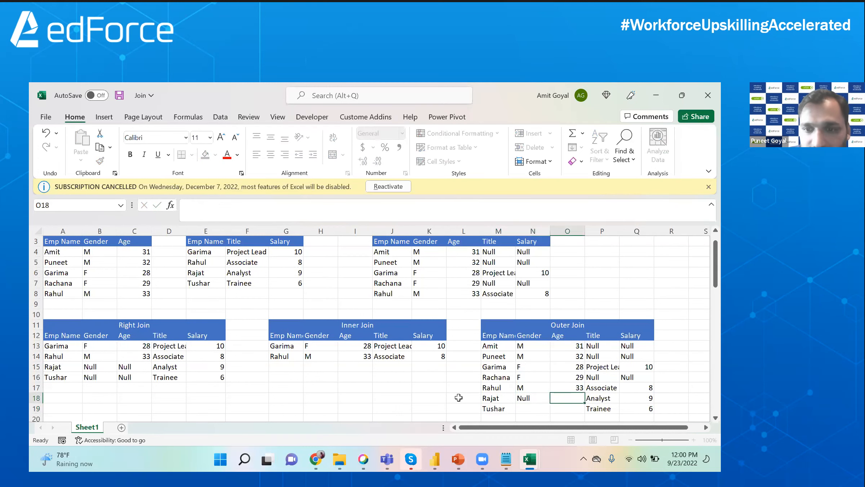
pyautogui.write('Null')
pyautogui.press('Return')
pyautogui.write('Null')
pyautogui.press('Tab')
pyautogui.write('Null')
pyautogui.press('Return')
pyautogui.press('Right')
pyautogui.press('Up')
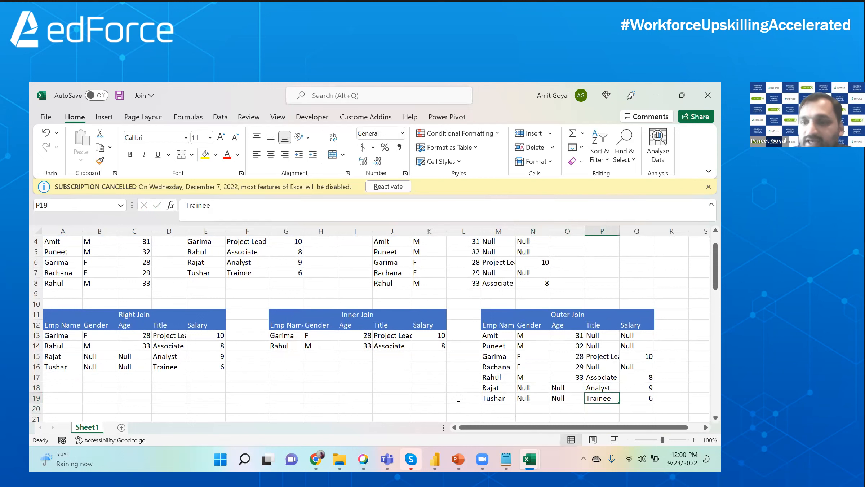
pyautogui.press('Right')
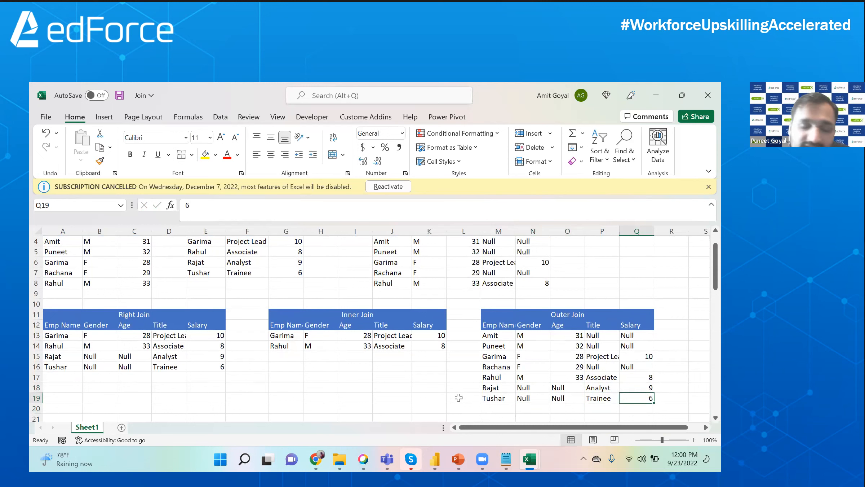
pyautogui.press('Up')
pyautogui.press('Up')
pyautogui.press('Up')
pyautogui.press('Up')
pyautogui.press('Up')
pyautogui.press('Up')
pyautogui.press('Up')
pyautogui.press('Up')
pyautogui.press('Up')
pyautogui.press('Up')
pyautogui.press('Up')
pyautogui.press('Up')
pyautogui.press('Up')
pyautogui.press('Up')
pyautogui.press('Up')
pyautogui.press('Up')
pyautogui.press('Up')
pyautogui.press('Up')
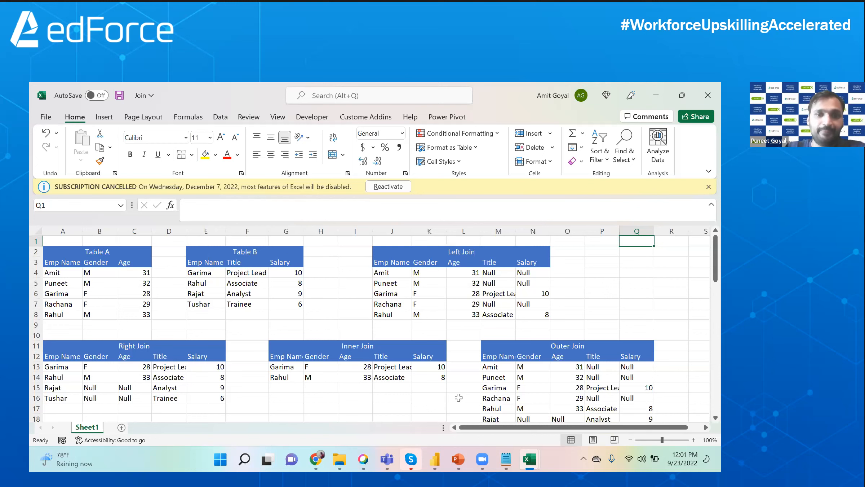
pyautogui.press('Down')
pyautogui.press('Down')
pyautogui.press('Left')
pyautogui.press('Left')
pyautogui.press('Left')
pyautogui.press('Left')
pyautogui.press('Left')
pyautogui.press('Left')
pyautogui.press('Left')
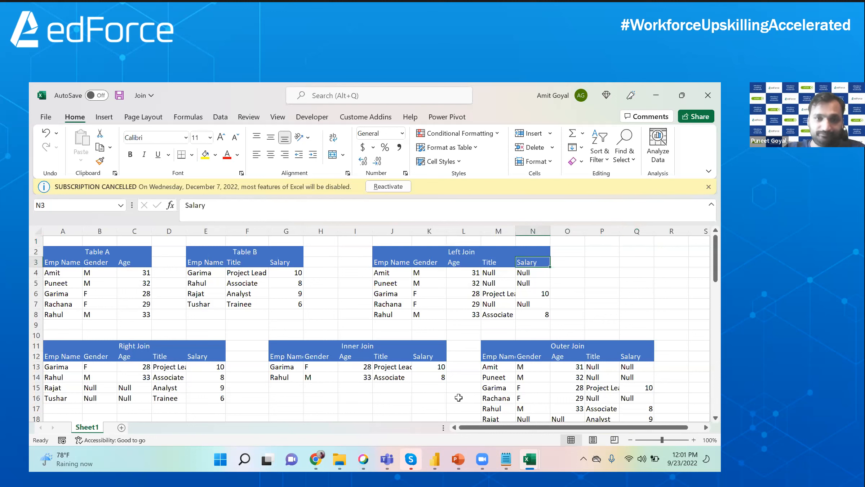
pyautogui.press('Left')
pyautogui.press('Left')
pyautogui.press('Left')
pyautogui.press('Left')
pyautogui.press('Left')
pyautogui.press('Left')
pyautogui.press('Left')
pyautogui.press('Left')
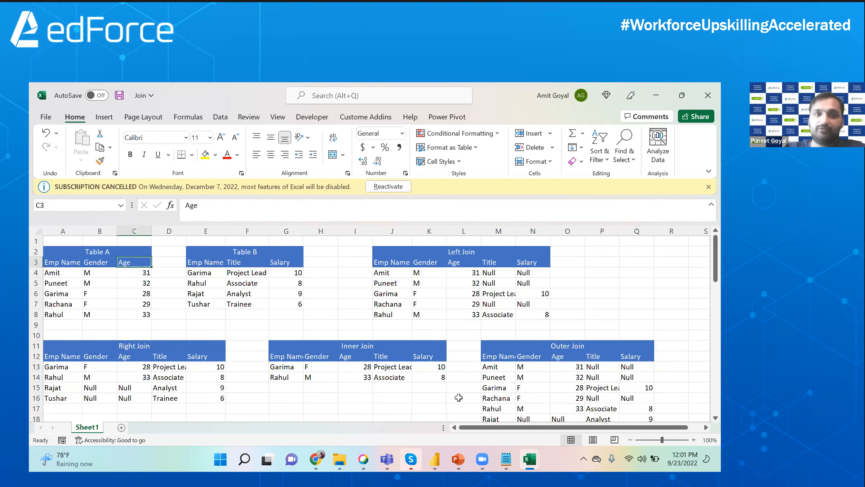
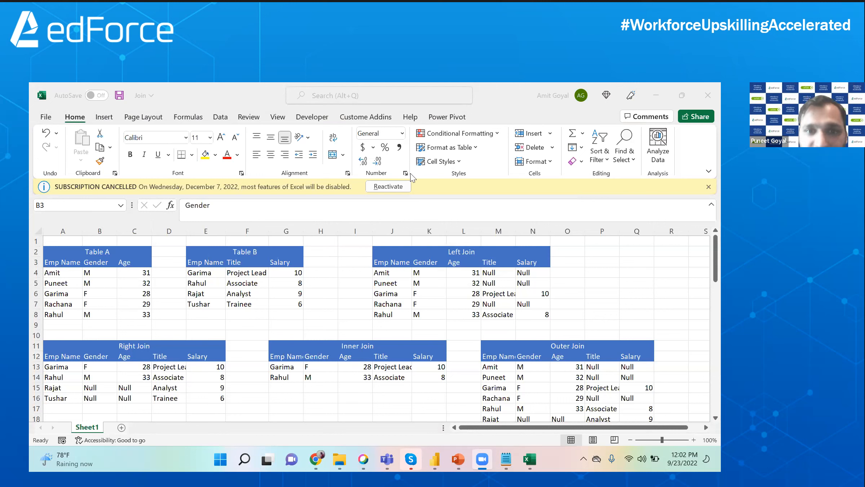
# Move down from the filled Left Join result to the Duplicate Values example with Table A and Table B
pyautogui.click(406, 297)
pyautogui.click(398, 281)
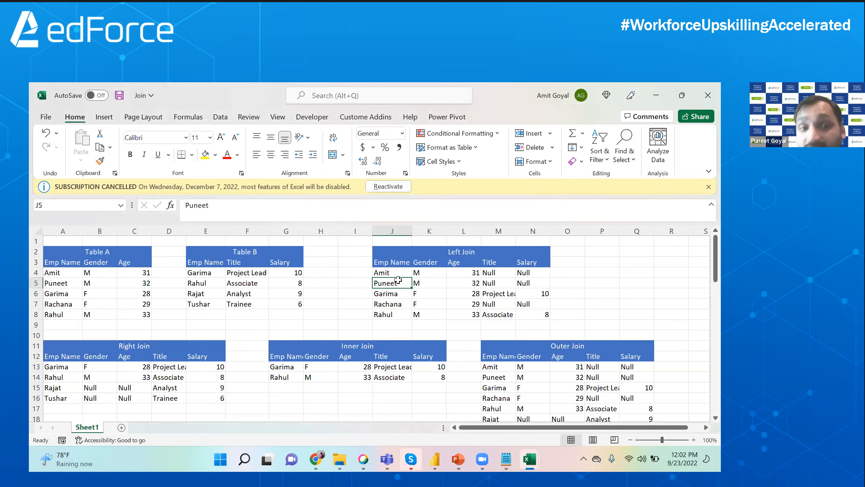
pyautogui.press('Down')
pyautogui.press('Down')
pyautogui.press('Down')
pyautogui.press('Down')
pyautogui.press('Down')
pyautogui.press('Down')
pyautogui.press('Down')
pyautogui.press('Down')
pyautogui.press('Down')
pyautogui.press('Down')
pyautogui.press('Down')
pyautogui.press('Down')
pyautogui.press('Down')
pyautogui.press('Down')
pyautogui.press('Down')
pyautogui.press('Down')
pyautogui.press('Down')
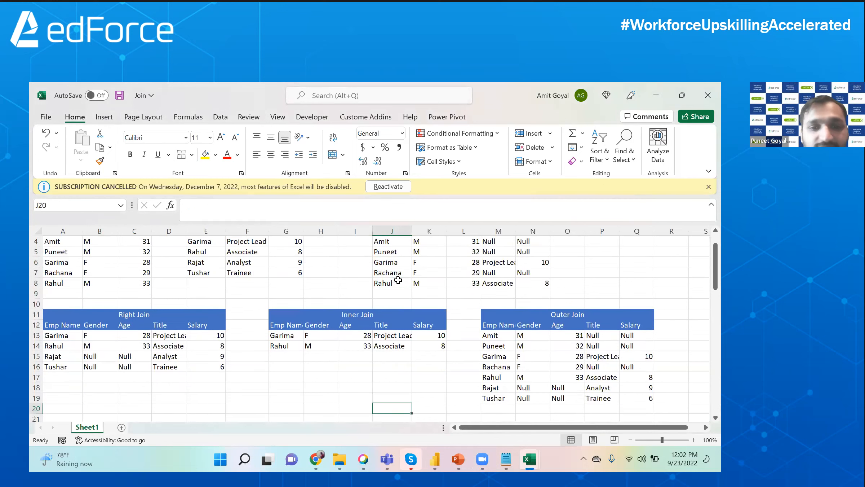
pyautogui.press('Down')
pyautogui.press('Down')
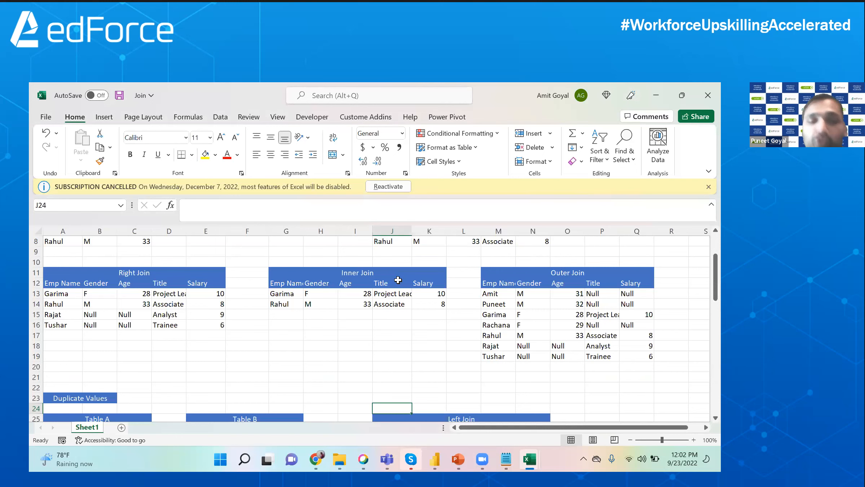
pyautogui.press('Down')
pyautogui.press('Down')
pyautogui.press('Down')
pyautogui.press('Down')
pyautogui.press('Down')
pyautogui.press('Down')
pyautogui.press('Down')
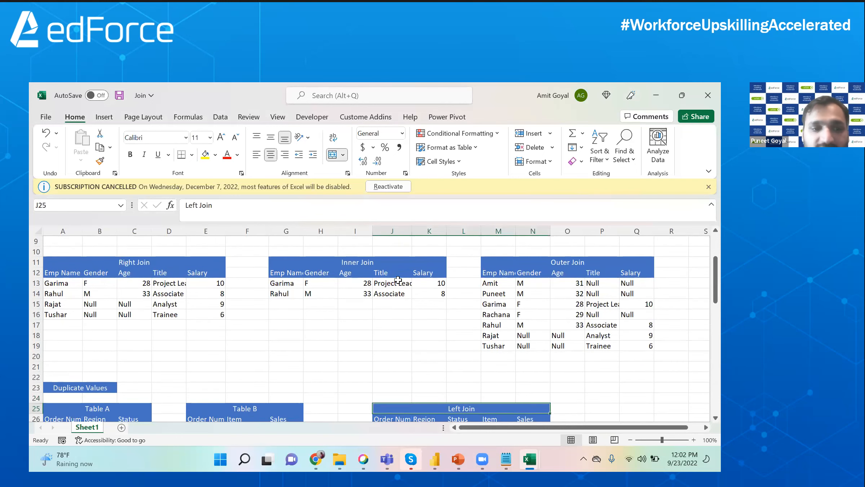
pyautogui.press('Down')
pyautogui.press('Down')
pyautogui.press('Down')
pyautogui.press('Down')
pyautogui.press('Down')
pyautogui.press('Down')
pyautogui.press('Down')
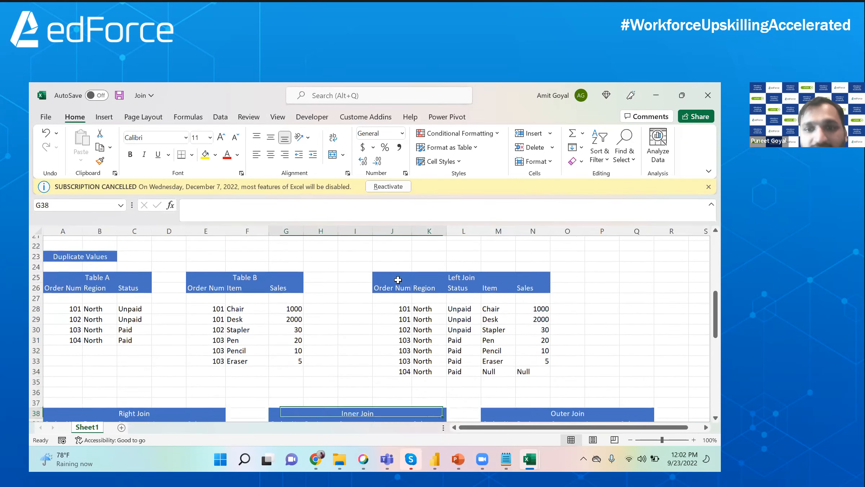
# Clear the Left Join result values in J28:N34
pyautogui.click(408, 307)
pyautogui.hotkey('ctrl', 'shift', 'Right')
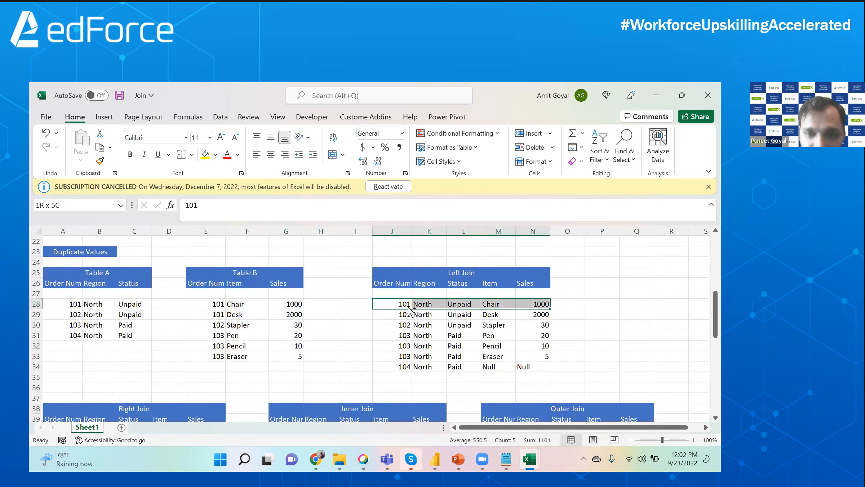
pyautogui.hotkey('ctrl', 'shift', 'Down')
pyautogui.press('Delete')
# Clear the Right, Inner and Outer Join result values in A40:M45
pyautogui.press('Down')
pyautogui.press('Down')
pyautogui.press('Down')
pyautogui.press('Down')
pyautogui.press('Down')
pyautogui.press('Down')
pyautogui.press('Down')
pyautogui.press('Down')
pyautogui.press('Down')
pyautogui.press('Down')
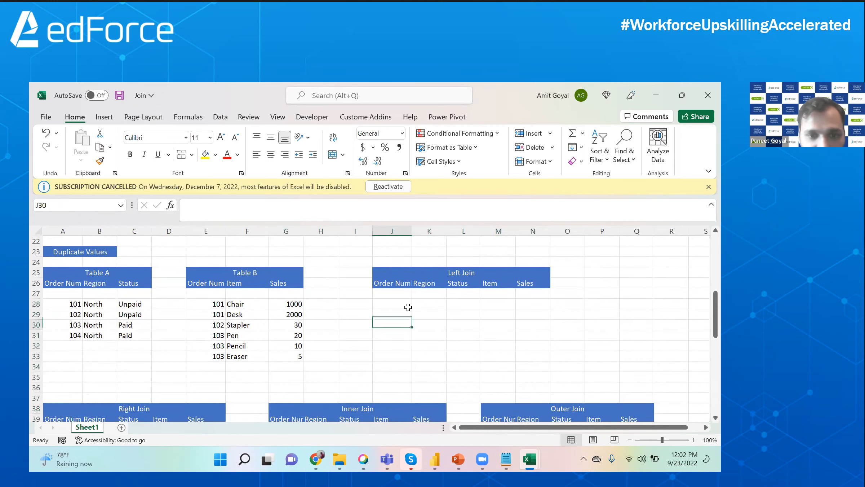
pyautogui.press('Down')
pyautogui.press('Down')
pyautogui.press('Down')
pyautogui.press('Down')
pyautogui.press('Down')
pyautogui.press('Left')
pyautogui.press('Left')
pyautogui.press('Left')
pyautogui.press('Left')
pyautogui.press('Left')
pyautogui.press('Left')
pyautogui.press('Left')
pyautogui.press('Up')
pyautogui.press('Up')
pyautogui.press('Up')
pyautogui.press('Up')
pyautogui.press('Left')
pyautogui.press('Left')
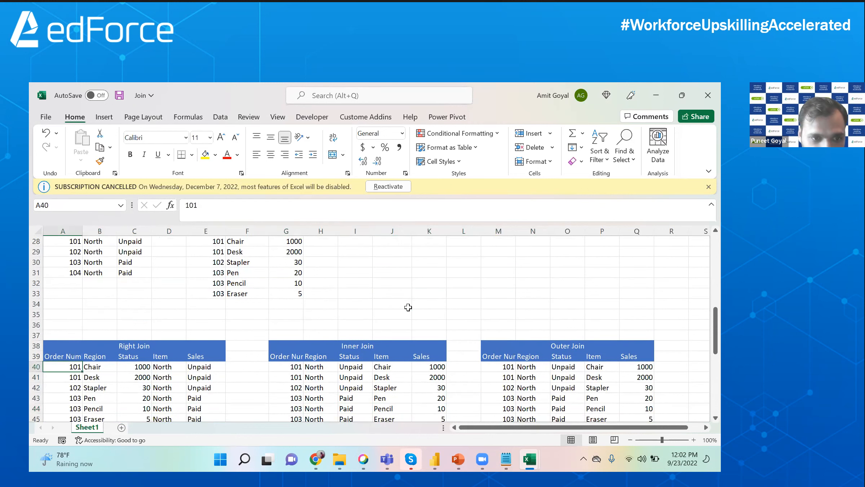
pyautogui.hotkey('ctrl', 'shift', 'Down')
pyautogui.hotkey('ctrl', 'shift', 'Right')
pyautogui.hotkey('ctrl', 'shift', 'Right')
pyautogui.hotkey('ctrl', 'shift', 'Right')
pyautogui.hotkey('ctrl', 'shift', 'Right')
pyautogui.scroll(-2, 408, 307)
pyautogui.press('Delete')
# Return to the top of the Duplicate Values example at A23
pyautogui.press('Up')
pyautogui.press('Up')
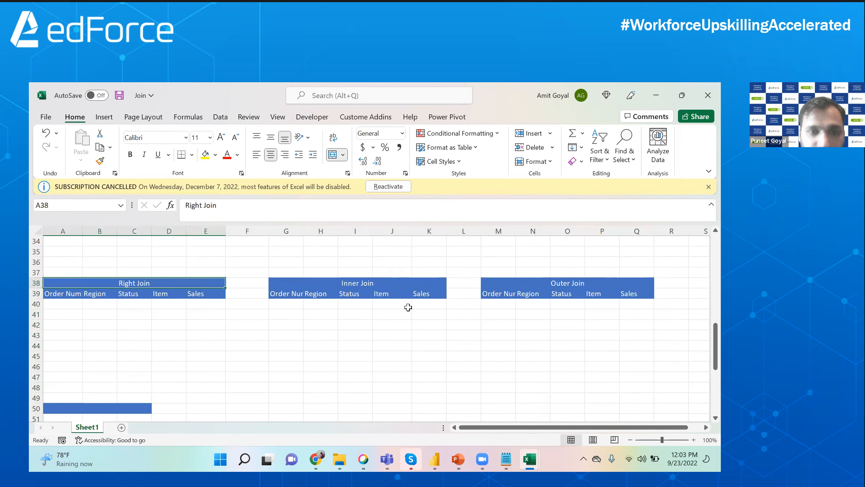
pyautogui.hotkey('ctrl', 'Up')
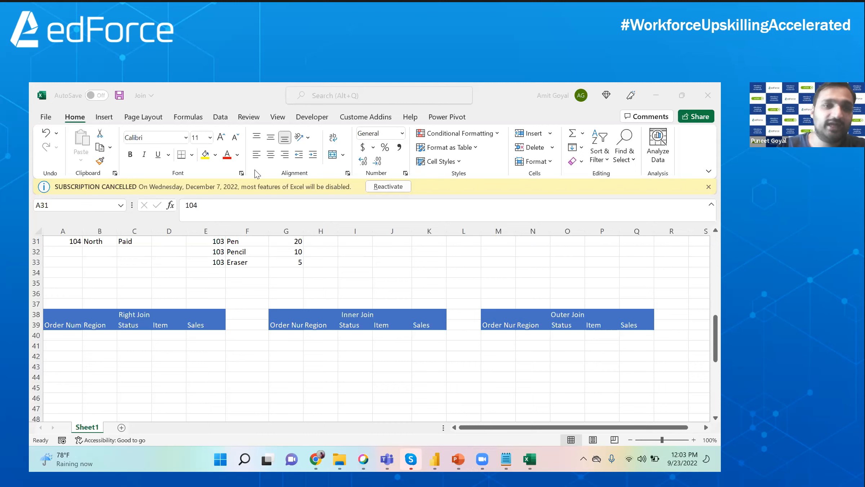
pyautogui.hotkey('alt', 'Tab')
pyautogui.press('F2')
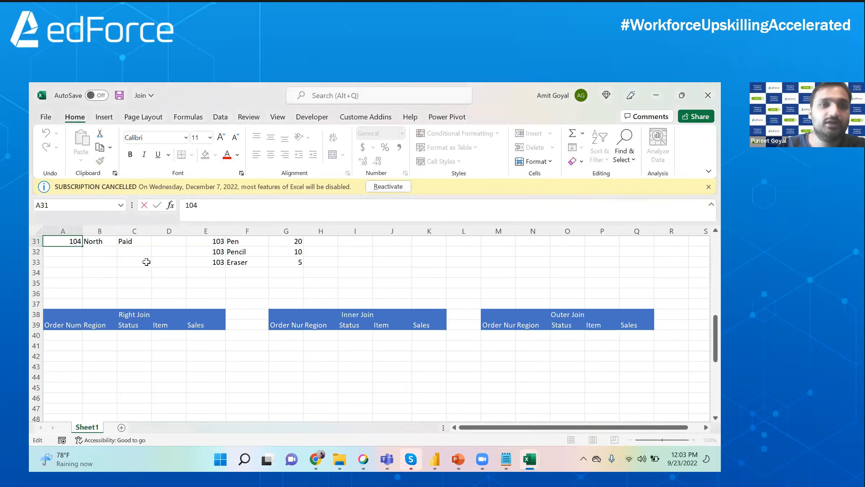
pyautogui.press('Return')
pyautogui.press('Up')
pyautogui.press('Up')
pyautogui.press('Up')
pyautogui.press('Up')
pyautogui.press('Up')
pyautogui.press('Up')
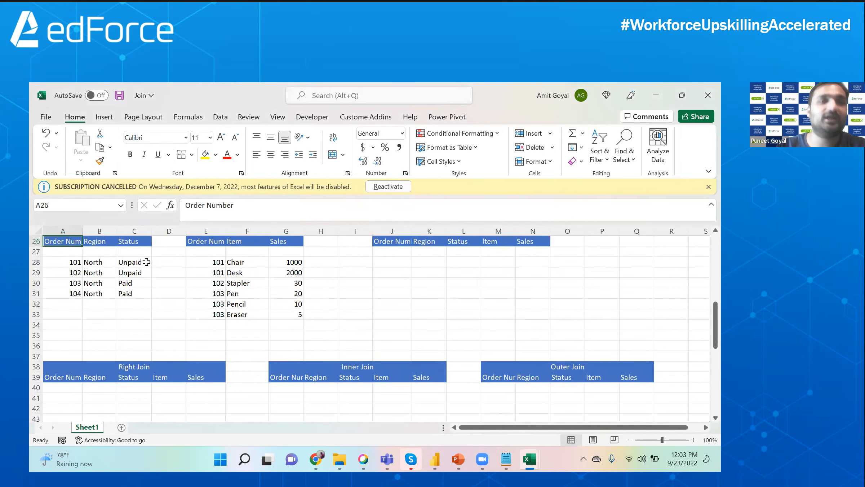
pyautogui.press('Up')
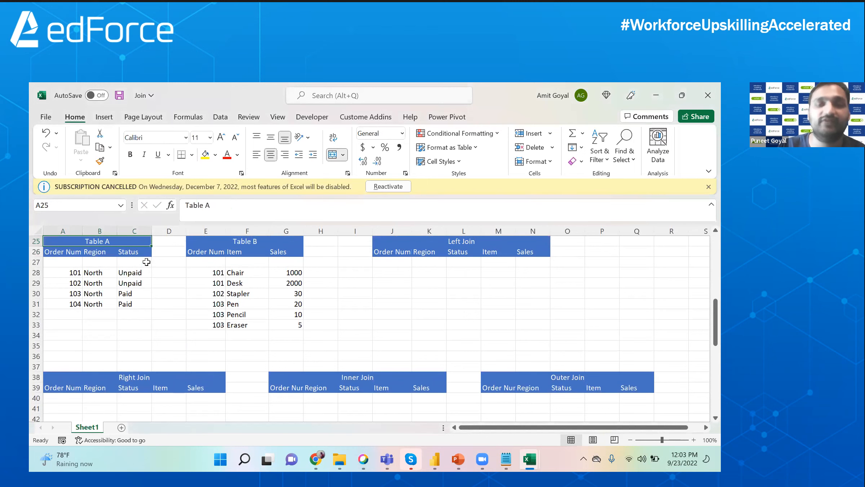
pyautogui.press('Up')
pyautogui.press('Up')
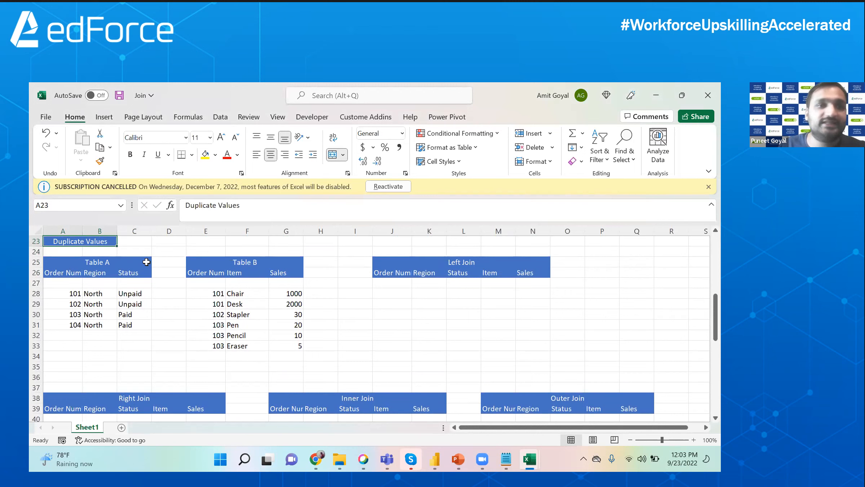
pyautogui.click(107, 270)
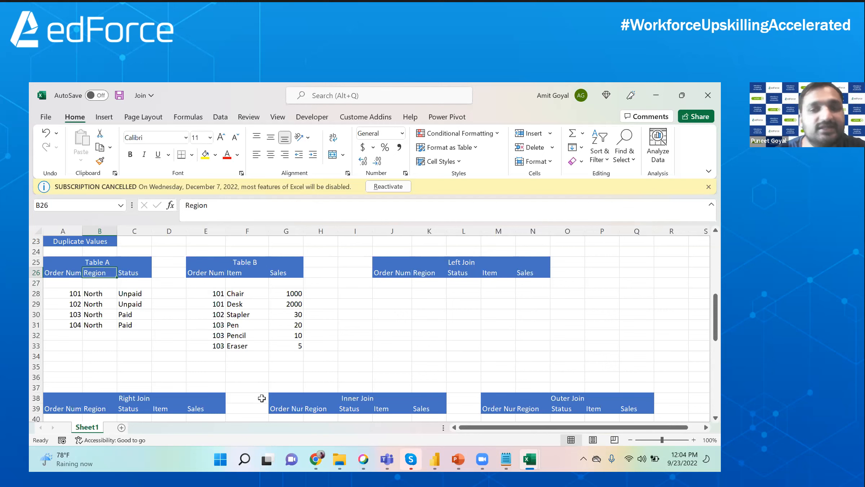
pyautogui.click(261, 398)
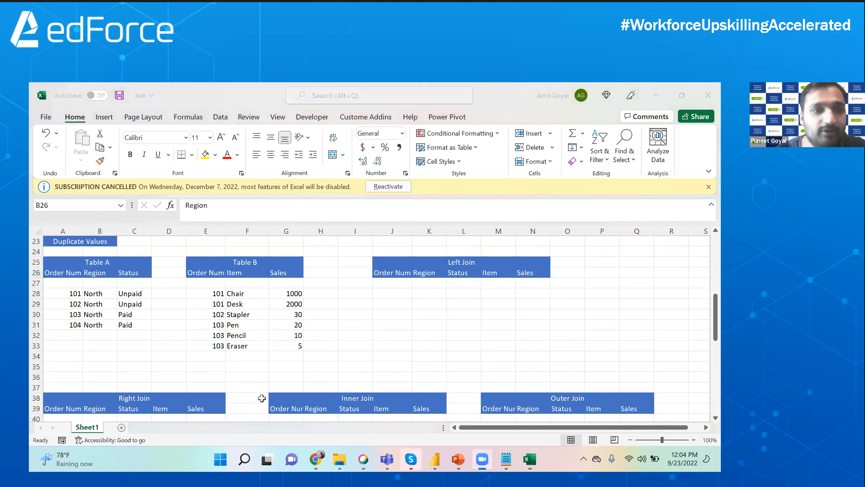
pyautogui.moveTo(79, 264); pyautogui.dragTo(117, 269)
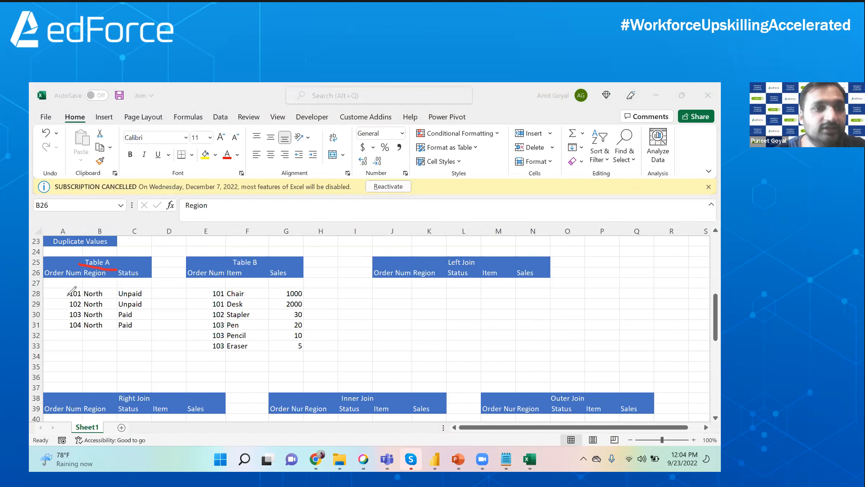
pyautogui.moveTo(67, 296); pyautogui.dragTo(84, 295)
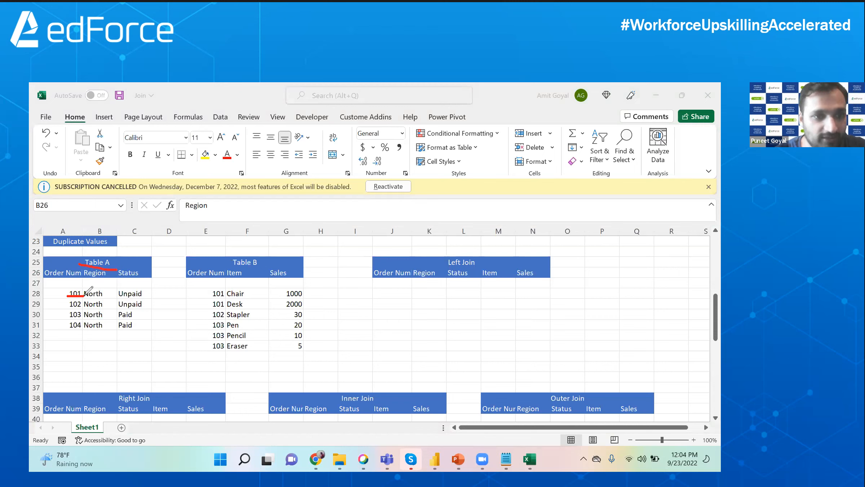
pyautogui.moveTo(232, 270); pyautogui.dragTo(276, 269)
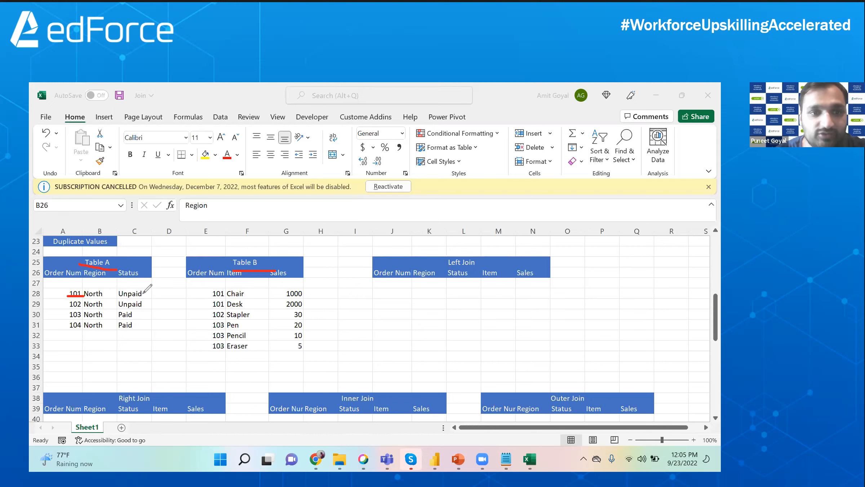
pyautogui.moveTo(143, 293)
pyautogui.mouseDown()
pyautogui.moveTo(209, 293)
pyautogui.moveTo(197, 304)
pyautogui.mouseUp()
pyautogui.moveTo(143, 293)
pyautogui.mouseDown()
pyautogui.moveTo(213, 304)
pyautogui.moveTo(197, 311)
pyautogui.mouseUp()
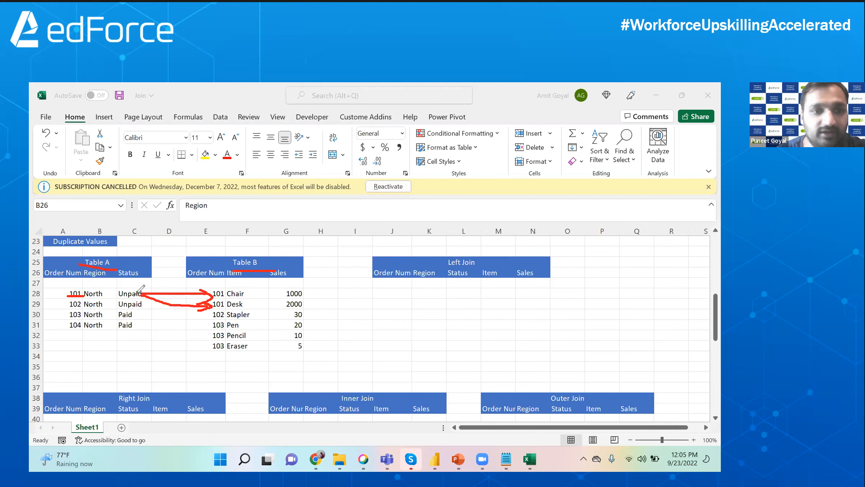
pyautogui.moveTo(116, 303)
pyautogui.mouseDown()
pyautogui.moveTo(213, 311)
pyautogui.moveTo(193, 316)
pyautogui.mouseUp()
pyautogui.moveTo(137, 316); pyautogui.dragTo(209, 321)
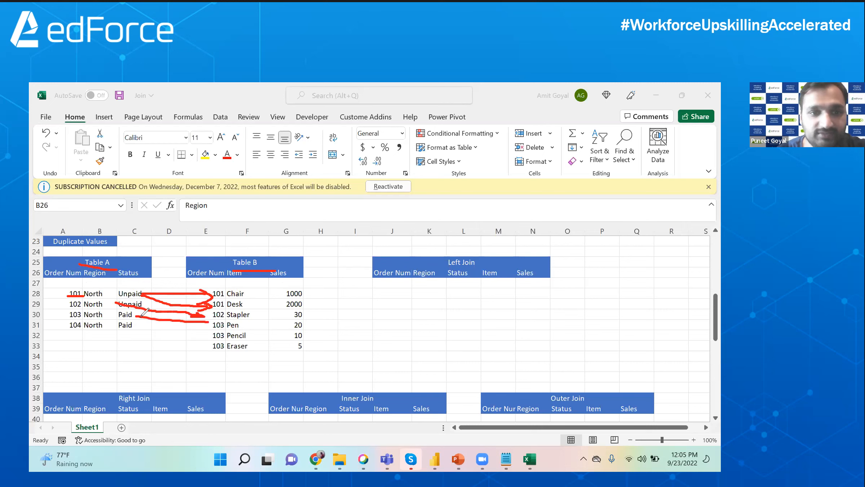
pyautogui.moveTo(136, 316); pyautogui.dragTo(204, 337)
pyautogui.moveTo(139, 315); pyautogui.dragTo(193, 345)
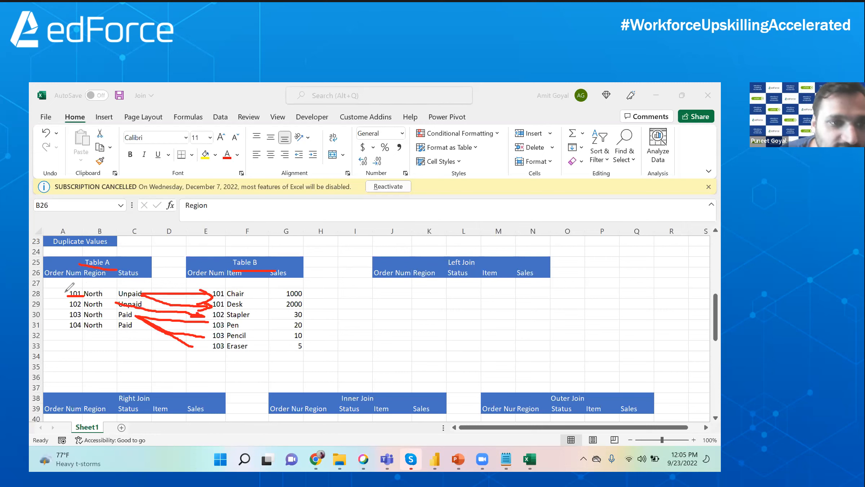
pyautogui.click(65, 307)
pyautogui.click(64, 316)
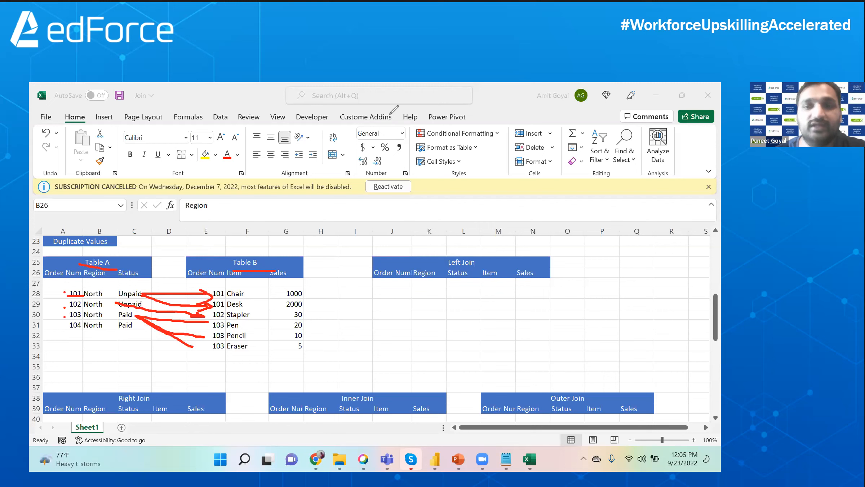
pyautogui.click(389, 115)
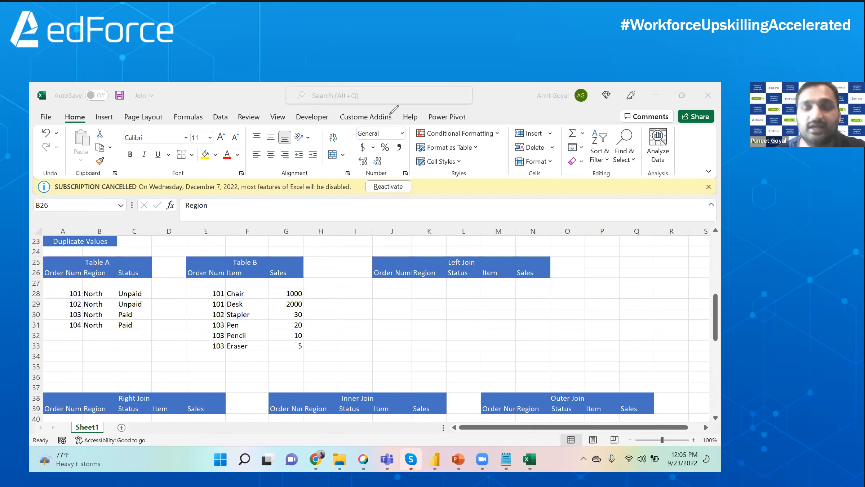
# Add order 101 to the Left Join with its first item, Chair at 1000
pyautogui.click(235, 264)
pyautogui.click(70, 292)
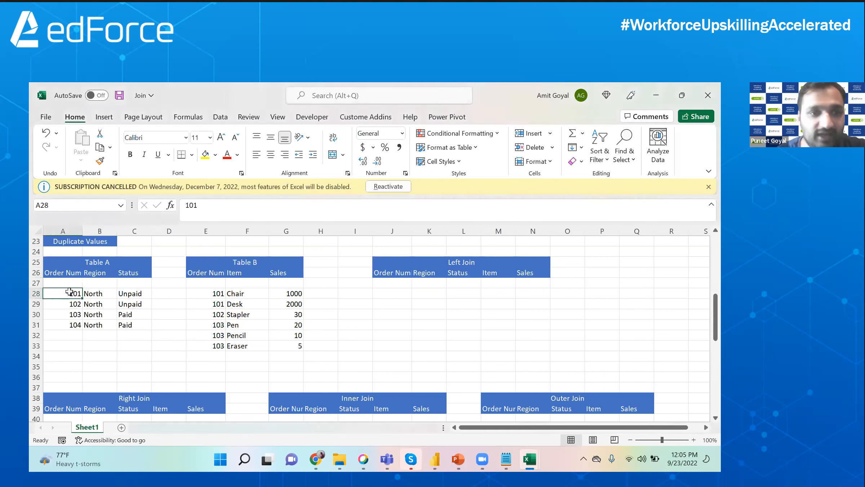
pyautogui.hotkey('shift', 'Right')
pyautogui.hotkey('shift', 'Right')
pyautogui.hotkey('ctrl', 'c')
pyautogui.press('Right')
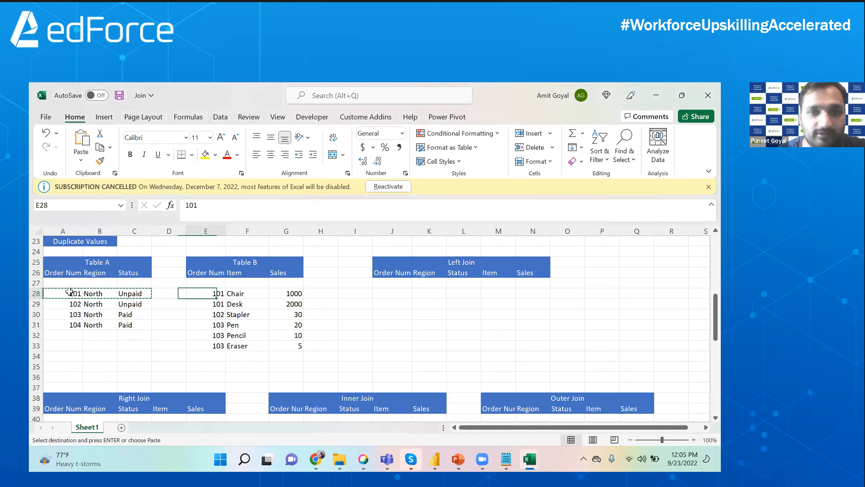
pyautogui.press('Right')
pyautogui.press('Right')
pyautogui.press('Right')
pyautogui.press('Right')
pyautogui.press('Right')
pyautogui.press('Right')
pyautogui.hotkey('ctrl', 'v')
pyautogui.press('Left')
pyautogui.press('Left')
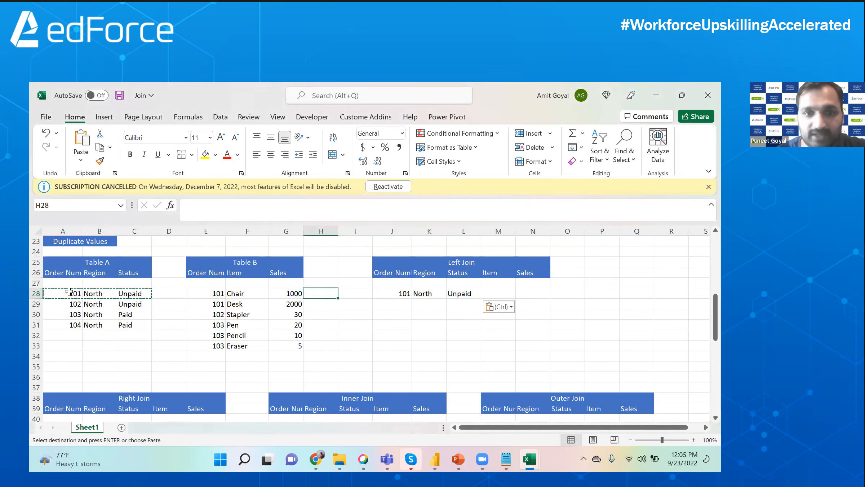
pyautogui.press('Left')
pyautogui.press('Left')
pyautogui.hotkey('shift', 'Right')
pyautogui.hotkey('ctrl', 'c')
pyautogui.press('Right')
pyautogui.press('Right')
pyautogui.press('Right')
pyautogui.press('Right')
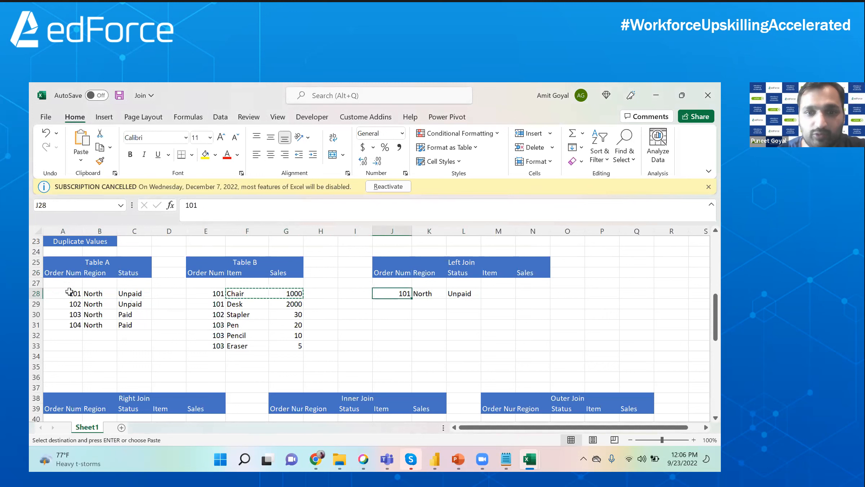
pyautogui.press('Right')
pyautogui.press('Right')
pyautogui.press('Right')
pyautogui.hotkey('ctrl', 'v')
# Add the Desk row at 2000 and fill order 101's details down beside it
pyautogui.press('Left')
pyautogui.press('Left')
pyautogui.press('Left')
pyautogui.press('Left')
pyautogui.press('Left')
pyautogui.press('Left')
pyautogui.press('Left')
pyautogui.press('Left')
pyautogui.press('Down')
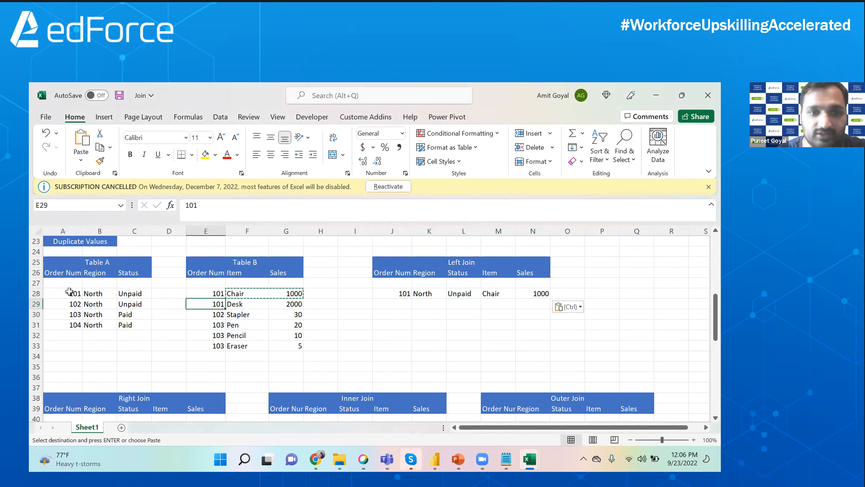
pyautogui.hotkey('shift', 'Right')
pyautogui.hotkey('shift', 'Right')
pyautogui.hotkey('ctrl', 'c')
pyautogui.press('Right')
pyautogui.press('Right')
pyautogui.press('Left')
pyautogui.hotkey('shift', 'Right')
pyautogui.hotkey('ctrl', 'c')
pyautogui.press('Right')
pyautogui.press('Right')
pyautogui.press('Right')
pyautogui.press('Right')
pyautogui.press('Right')
pyautogui.press('Right')
pyautogui.press('Right')
pyautogui.hotkey('ctrl', 'v')
pyautogui.press('Left')
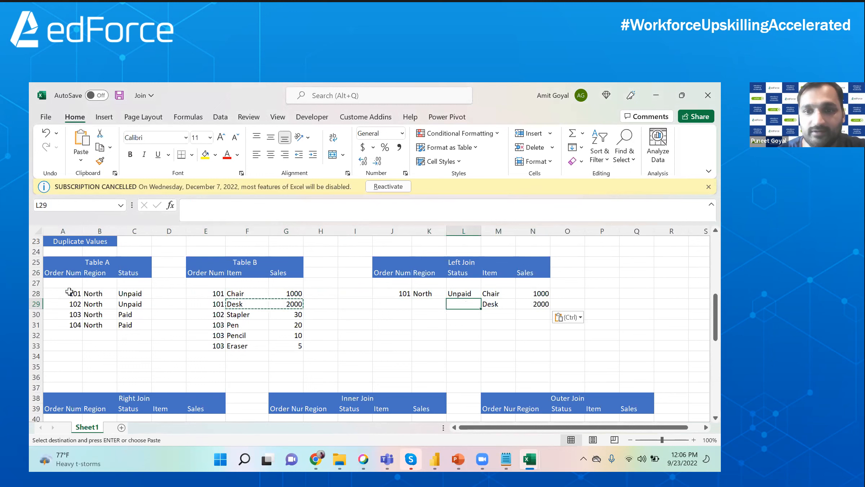
pyautogui.hotkey('shift', 'Left')
pyautogui.hotkey('shift', 'Left')
pyautogui.hotkey('shift', 'Up')
pyautogui.hotkey('ctrl', 'd')
# Add order 102 to the Left Join with Stapler at 30
pyautogui.press('Down')
pyautogui.press('Down')
pyautogui.press('Left')
pyautogui.press('Left')
pyautogui.press('Left')
pyautogui.press('Left')
pyautogui.press('Left')
pyautogui.press('Left')
pyautogui.press('Left')
pyautogui.press('Up')
pyautogui.press('Down')
pyautogui.press('Down')
pyautogui.press('Down')
pyautogui.press('Down')
pyautogui.press('Down')
pyautogui.press('Down')
pyautogui.press('Left')
pyautogui.press('Left')
pyautogui.press('Left')
pyautogui.press('Left')
pyautogui.press('Up')
pyautogui.press('Up')
pyautogui.press('Up')
pyautogui.press('Up')
pyautogui.press('Up')
pyautogui.press('Up')
pyautogui.press('Up')
pyautogui.press('Up')
pyautogui.press('Down')
pyautogui.hotkey('shift', 'Right')
pyautogui.hotkey('shift', 'Right')
pyautogui.hotkey('ctrl', 'c')
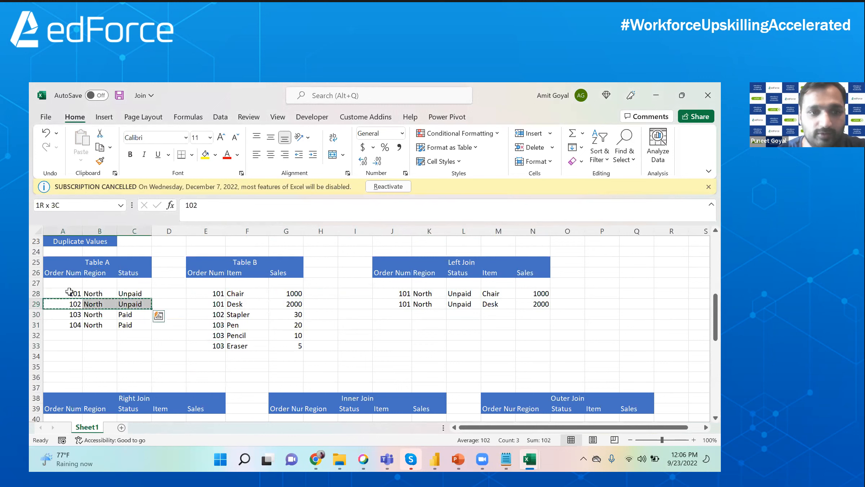
pyautogui.press('Right')
pyautogui.press('Right')
pyautogui.press('Right')
pyautogui.press('Right')
pyautogui.press('Right')
pyautogui.press('Right')
pyautogui.press('Right')
pyautogui.press('Right')
pyautogui.press('Right')
pyautogui.press('Down')
pyautogui.hotkey('ctrl', 'v')
pyautogui.press('Left')
pyautogui.press('Left')
pyautogui.press('Left')
pyautogui.press('Left')
pyautogui.hotkey('shift', 'Right')
pyautogui.hotkey('ctrl', 'c')
pyautogui.press('Right')
pyautogui.press('Right')
pyautogui.press('Right')
pyautogui.press('Right')
pyautogui.press('Right')
pyautogui.press('Right')
pyautogui.press('Right')
pyautogui.hotkey('ctrl', 'v')
# Add order 103 North Paid with Pen, Pencil and Eraser and their sales
pyautogui.press('Left')
pyautogui.press('Left')
pyautogui.press('Left')
pyautogui.press('Left')
pyautogui.press('Left')
pyautogui.press('Left')
pyautogui.press('Left')
pyautogui.press('Left')
pyautogui.press('Left')
pyautogui.press('Left')
pyautogui.press('Left')
pyautogui.press('Left')
pyautogui.hotkey('shift', 'Right')
pyautogui.hotkey('shift', 'Right')
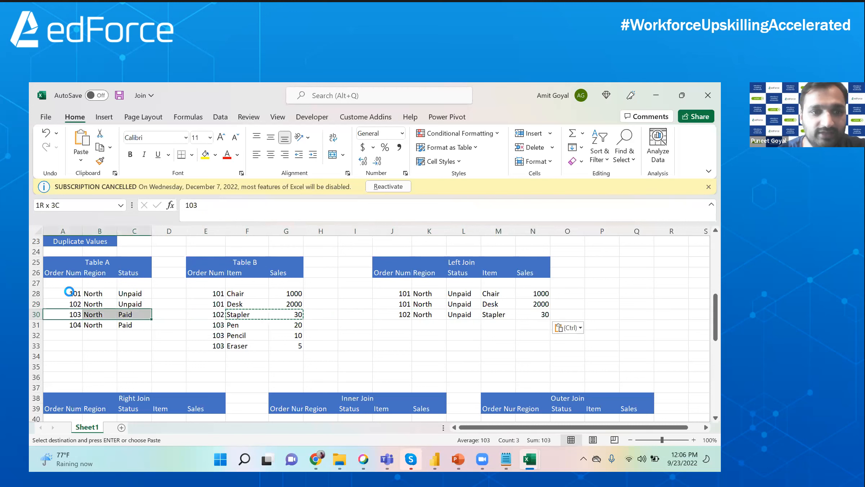
pyautogui.hotkey('ctrl', 'c')
pyautogui.press('Right')
pyautogui.press('Right')
pyautogui.press('Right')
pyautogui.press('Right')
pyautogui.press('Right')
pyautogui.press('Right')
pyautogui.press('Right')
pyautogui.press('Right')
pyautogui.press('Right')
pyautogui.press('Left')
pyautogui.press('Down')
pyautogui.press('Right')
pyautogui.hotkey('ctrl', 'v')
pyautogui.press('Left')
pyautogui.press('Left')
pyautogui.press('Left')
pyautogui.press('Left')
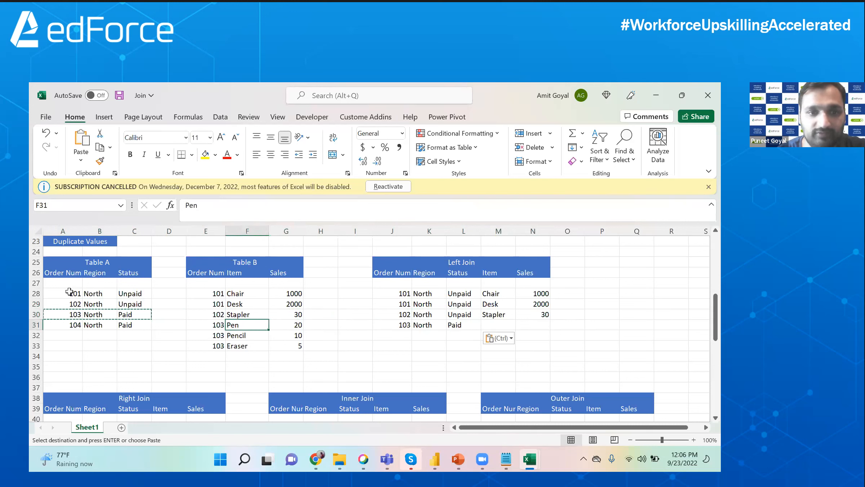
pyautogui.hotkey('shift', 'Down')
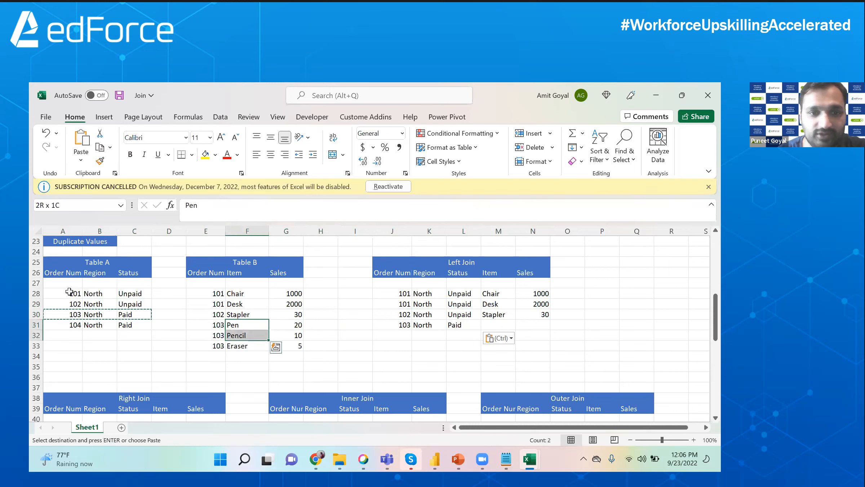
pyautogui.hotkey('shift', 'Down')
pyautogui.hotkey('shift', 'Right')
pyautogui.hotkey('ctrl', 'c')
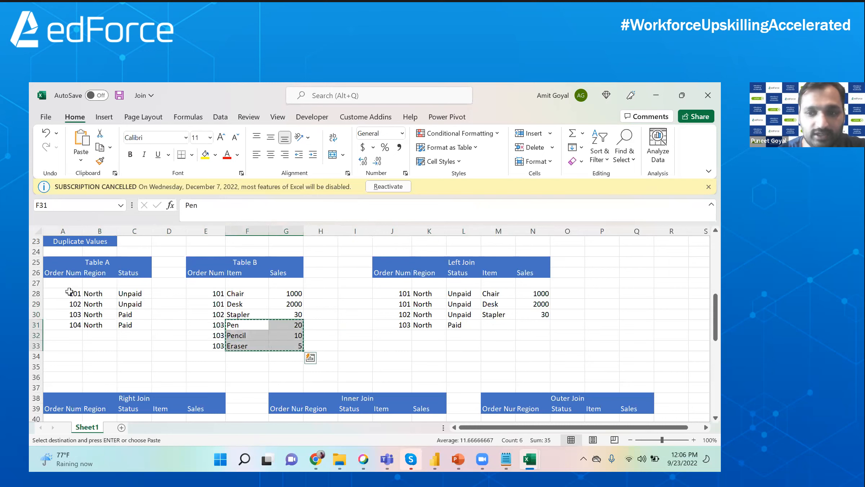
pyautogui.press('Right')
pyautogui.press('Right')
pyautogui.press('Right')
pyautogui.press('Right')
pyautogui.press('Right')
pyautogui.press('Right')
pyautogui.press('Right')
pyautogui.hotkey('ctrl', 'v')
pyautogui.press('Down')
pyautogui.press('Down')
pyautogui.press('Down')
pyautogui.press('Left')
pyautogui.press('Up')
pyautogui.hotkey('shift', 'Left')
pyautogui.hotkey('shift', 'Left')
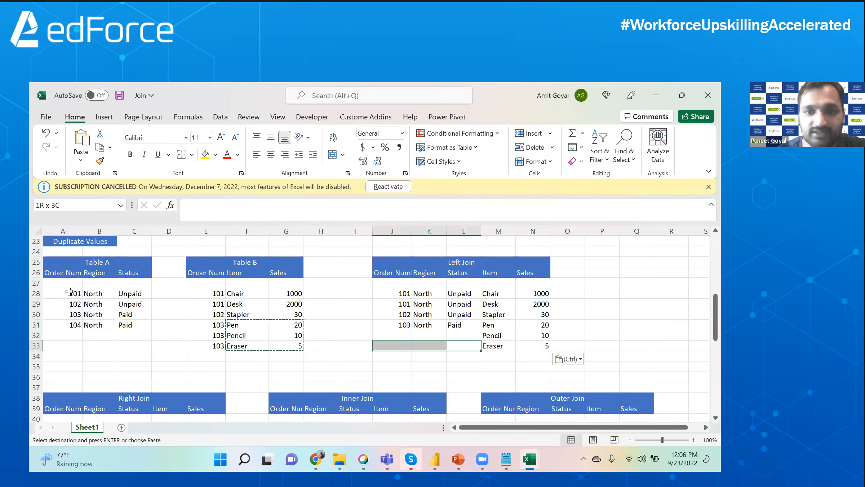
pyautogui.hotkey('shift', 'Up')
pyautogui.hotkey('shift', 'Up')
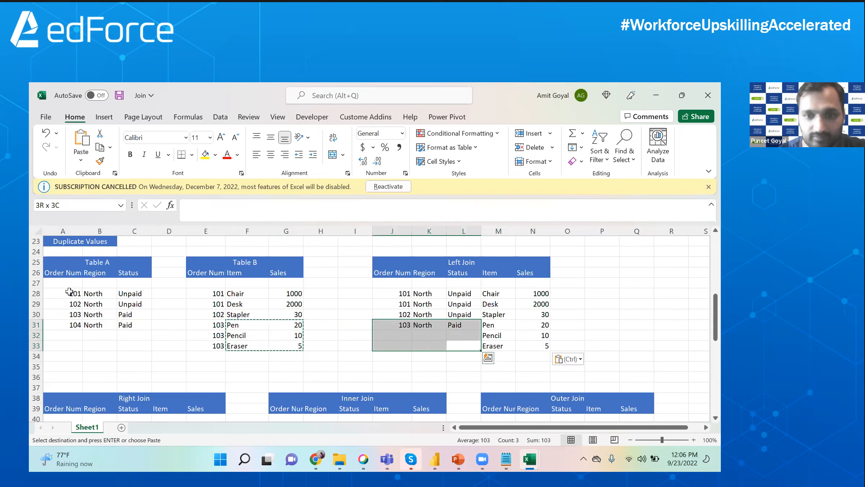
pyautogui.hotkey('ctrl', 'd')
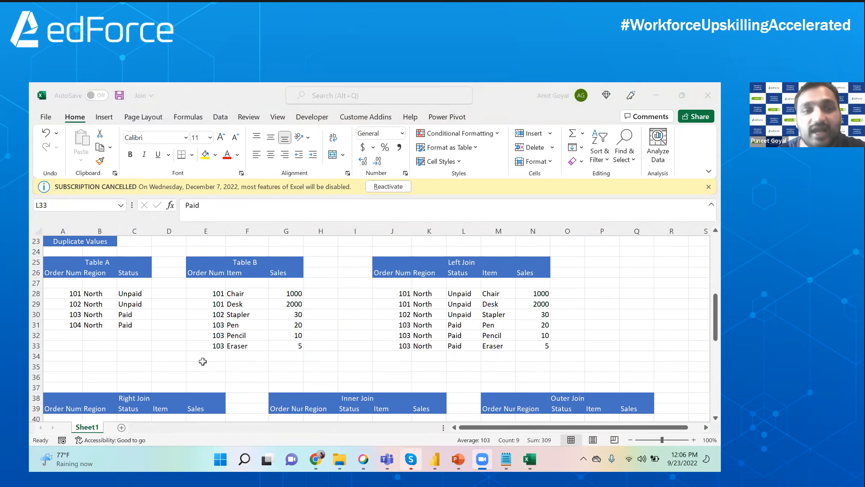
# Add order 104 North Paid with Null for both item and sales
pyautogui.hotkey('alt', 'Tab')
pyautogui.press('Left')
pyautogui.press('Left')
pyautogui.press('Left')
pyautogui.press('Left')
pyautogui.press('Left')
pyautogui.press('Left')
pyautogui.press('Left')
pyautogui.press('Left')
pyautogui.press('Left')
pyautogui.press('Left')
pyautogui.press('Up')
pyautogui.press('Up')
pyautogui.press('Left')
pyautogui.hotkey('shift', 'Right')
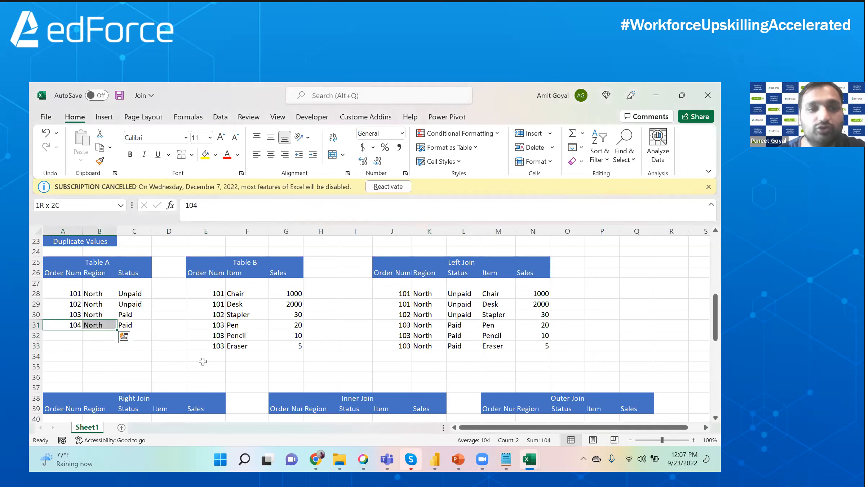
pyautogui.hotkey('shift', 'Right')
pyautogui.hotkey('ctrl', 'c')
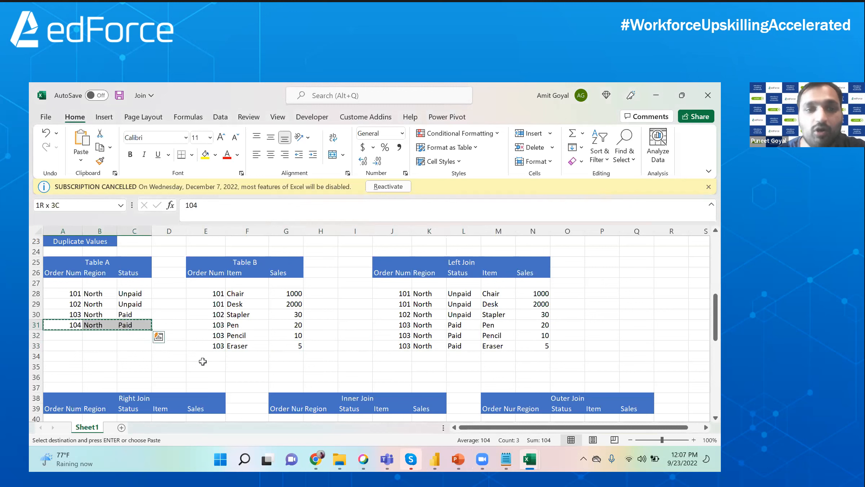
pyautogui.press('Right')
pyautogui.press('Right')
pyautogui.press('Right')
pyautogui.press('Right')
pyautogui.press('Right')
pyautogui.press('Right')
pyautogui.press('Right')
pyautogui.press('Right')
pyautogui.press('Right')
pyautogui.press('Right')
pyautogui.press('Left')
pyautogui.press('Down')
pyautogui.press('Down')
pyautogui.press('Down')
pyautogui.hotkey('shift', 'Right')
pyautogui.hotkey('shift', 'Right')
pyautogui.hotkey('ctrl', 'v')
pyautogui.press('Right')
pyautogui.press('Right')
pyautogui.press('Right')
pyautogui.press('Escape')
pyautogui.write('Null')
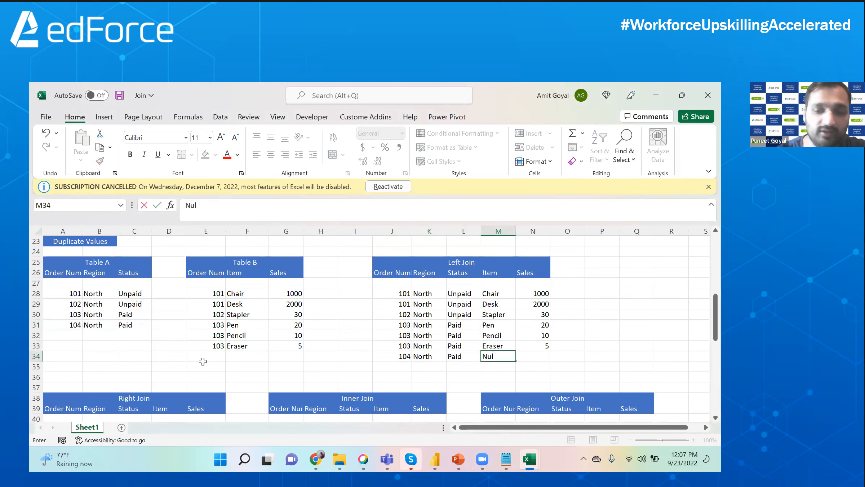
pyautogui.press('Right')
pyautogui.write('Null')
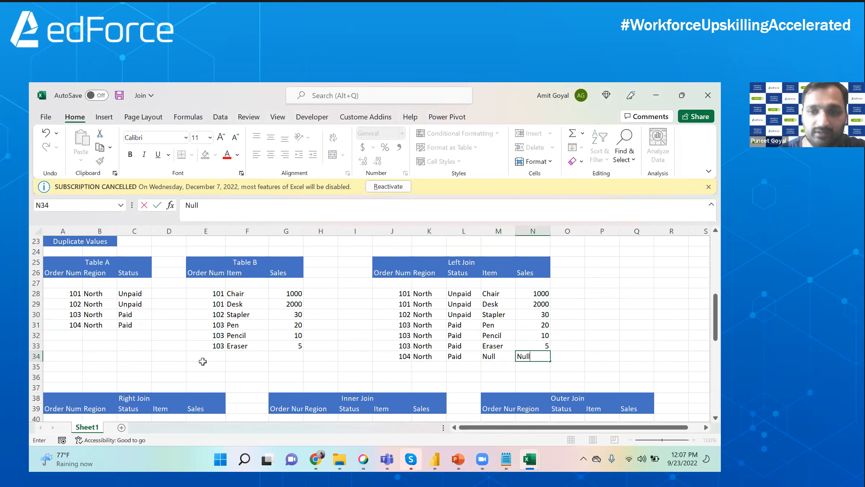
pyautogui.press('Return')
pyautogui.press('Left')
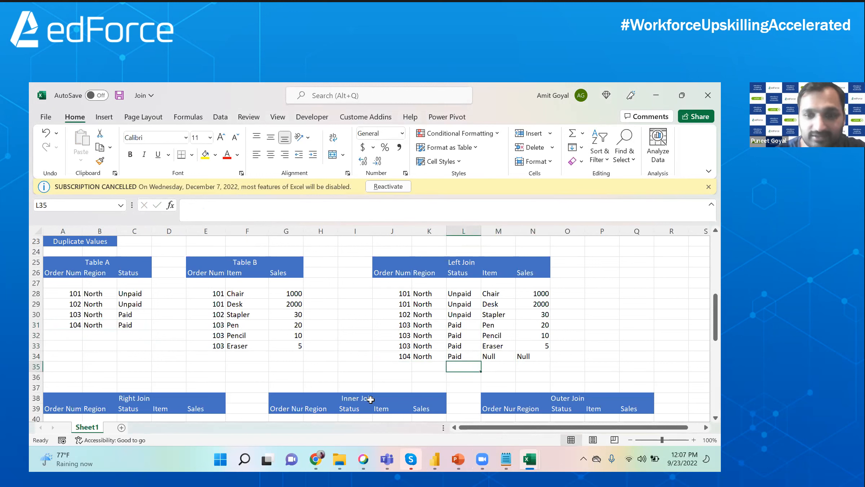
pyautogui.click(153, 278)
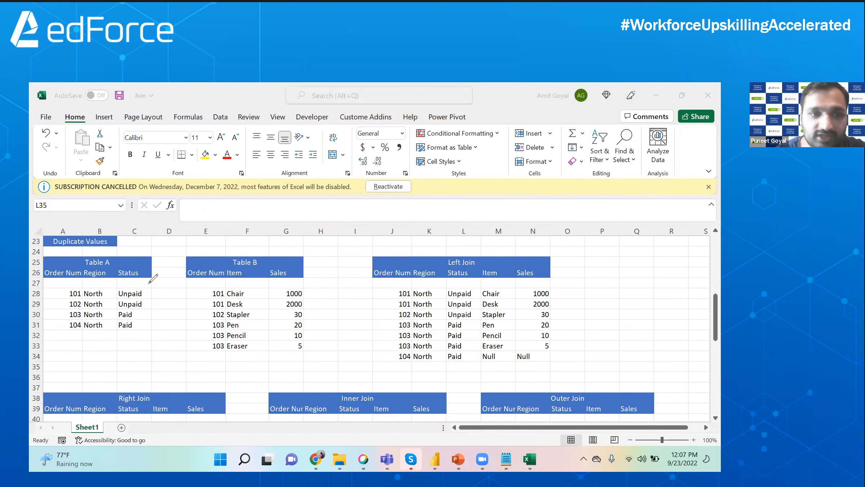
pyautogui.moveTo(148, 283); pyautogui.dragTo(148, 325)
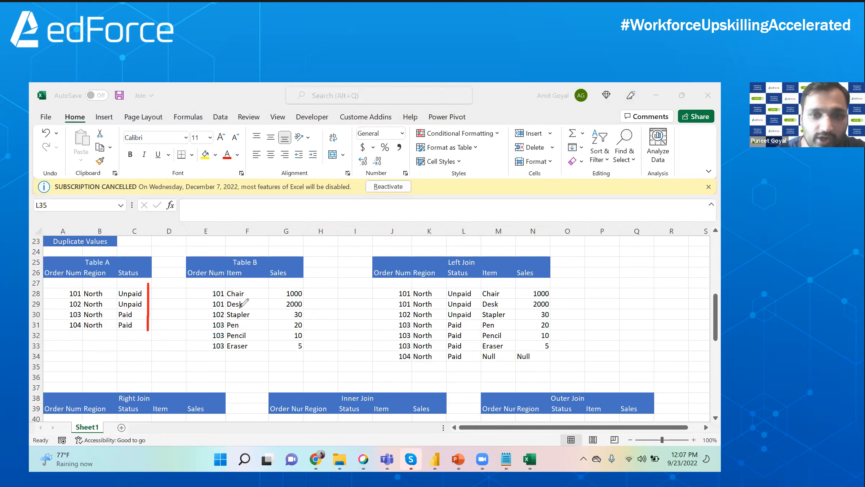
pyautogui.moveTo(391, 293); pyautogui.dragTo(391, 360)
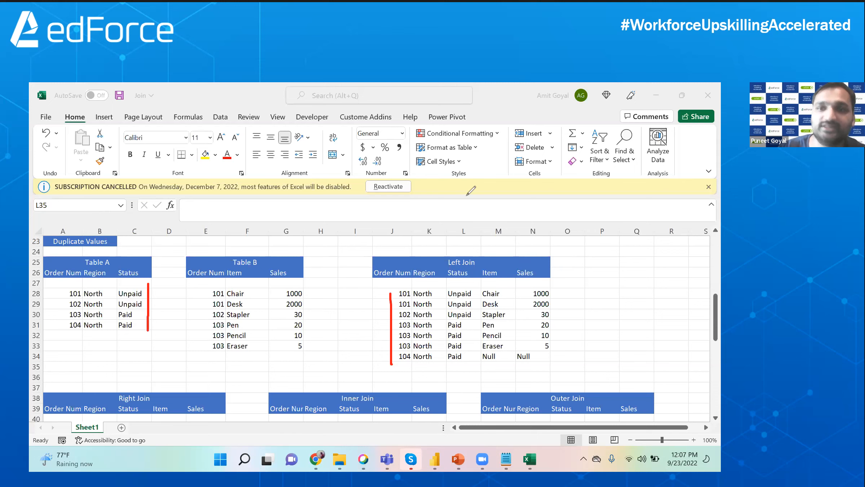
pyautogui.press('e')
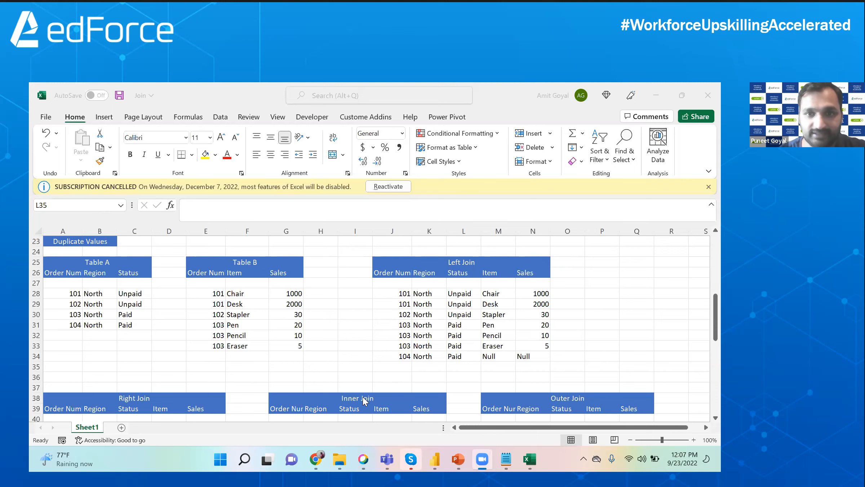
# Copy Table B's two order-101 rows into the Right Join table
pyautogui.click(706, 424)
pyautogui.scroll(-2, 706, 425)
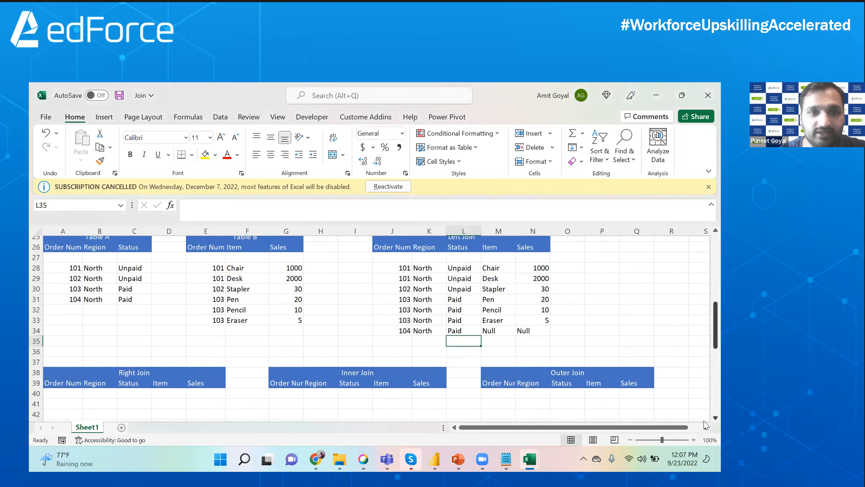
pyautogui.scroll(-1, 706, 424)
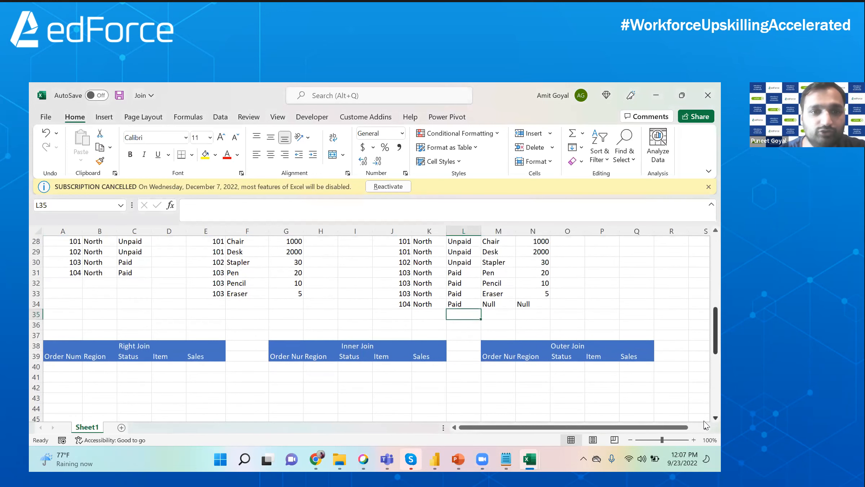
pyautogui.click(219, 246)
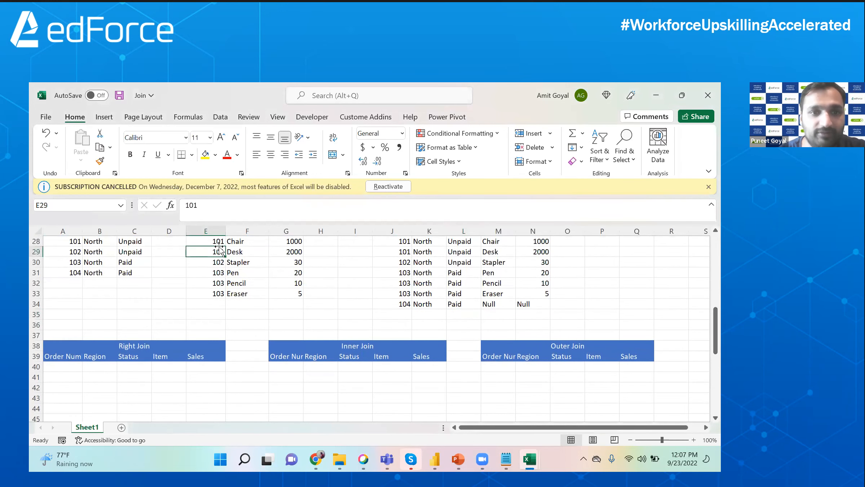
pyautogui.hotkey('shift', 'Right')
pyautogui.hotkey('shift', 'Right')
pyautogui.hotkey('shift', 'Down')
pyautogui.hotkey('shift', 'Down')
pyautogui.hotkey('shift', 'Down')
pyautogui.hotkey('shift', 'Down')
pyautogui.hotkey('shift', 'Down')
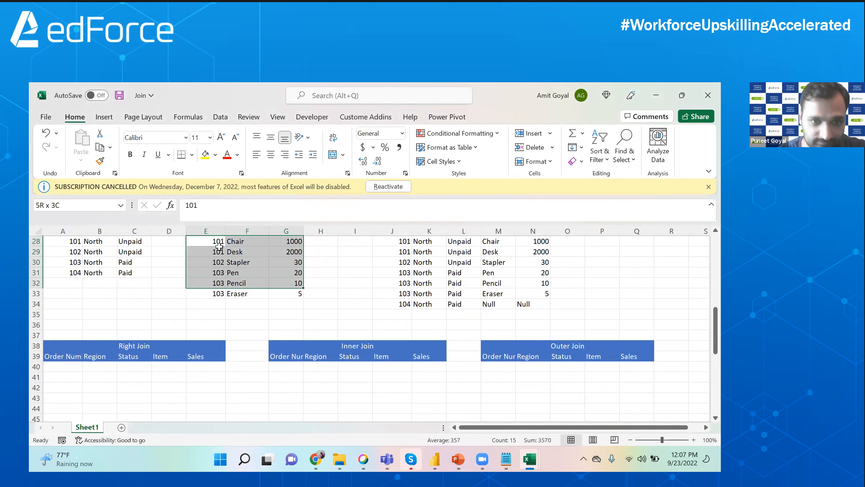
pyautogui.hotkey('shift', 'Up')
pyautogui.hotkey('shift', 'Up')
pyautogui.hotkey('shift', 'Up')
pyautogui.hotkey('shift', 'Up')
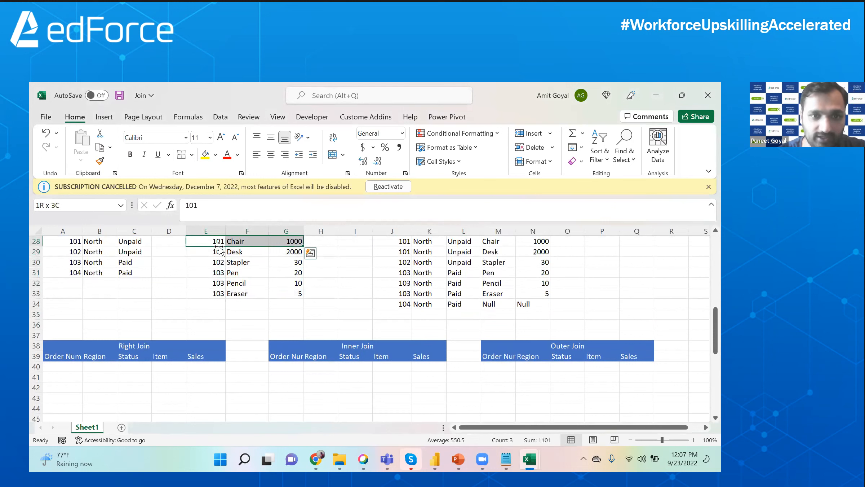
pyautogui.hotkey('ctrl', 'c')
pyautogui.press('Left')
pyautogui.press('Left')
pyautogui.press('Down')
pyautogui.press('Down')
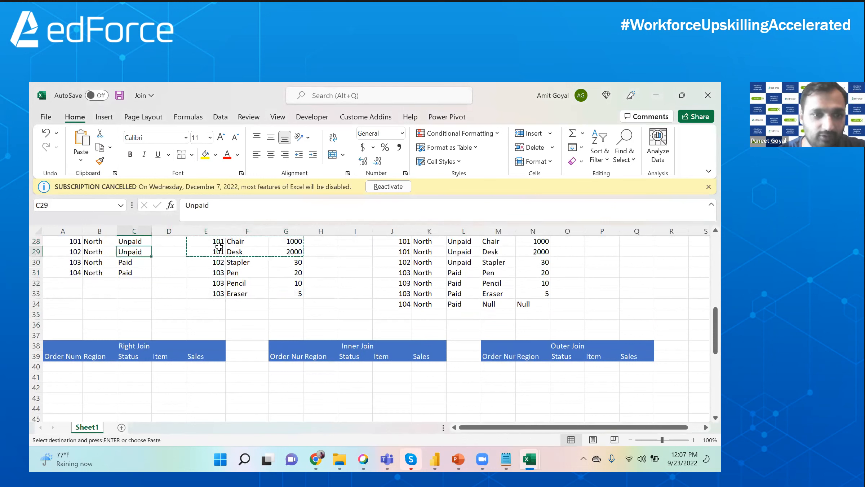
pyautogui.press('Left')
pyautogui.press('Left')
pyautogui.press('Down')
pyautogui.press('Down')
pyautogui.press('Down')
pyautogui.press('Down')
pyautogui.press('Down')
pyautogui.press('Down')
pyautogui.press('Down')
pyautogui.press('Down')
pyautogui.press('Down')
pyautogui.press('Down')
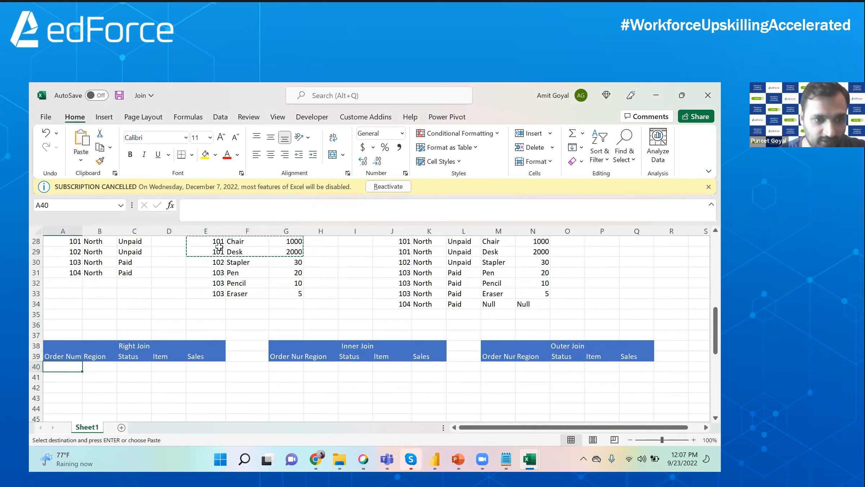
pyautogui.hotkey('ctrl', 'v')
# Move the Chair and Desk items and their sales into the Item and Sales columns
pyautogui.press('Right')
pyautogui.hotkey('shift', 'Down')
pyautogui.hotkey('shift', 'Right')
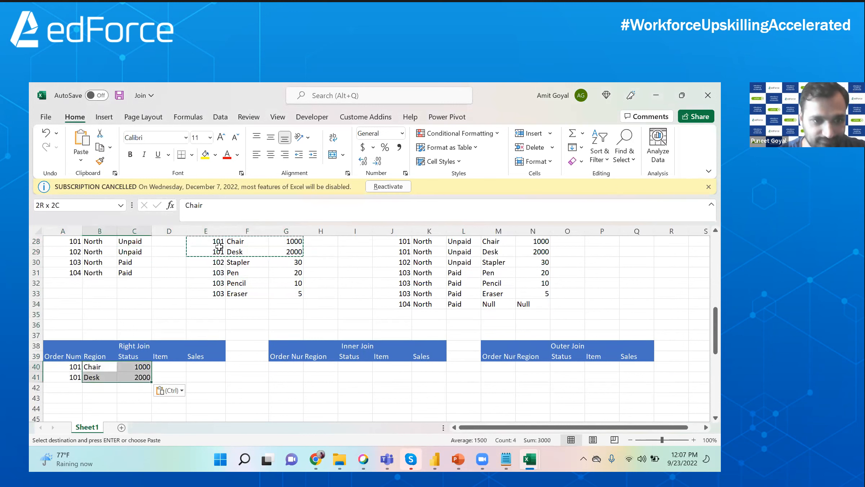
pyautogui.hotkey('ctrl', 'c')
pyautogui.press('Right')
pyautogui.press('Right')
pyautogui.hotkey('ctrl', 'v')
pyautogui.press('Left')
pyautogui.press('Up')
pyautogui.press('Up')
pyautogui.press('Up')
pyautogui.press('Up')
pyautogui.press('Up')
pyautogui.press('Up')
pyautogui.press('Up')
pyautogui.press('Up')
pyautogui.press('Up')
pyautogui.press('Left')
pyautogui.press('Up')
pyautogui.press('Up')
pyautogui.press('Up')
# Fill North and Unpaid from Table A into both order-101 rows
pyautogui.hotkey('shift', 'Right')
pyautogui.hotkey('ctrl', 'c')
pyautogui.hotkey('ctrl', 'Down')
pyautogui.hotkey('ctrl', 'Down')
pyautogui.press('Down')
pyautogui.hotkey('shift', 'Down')
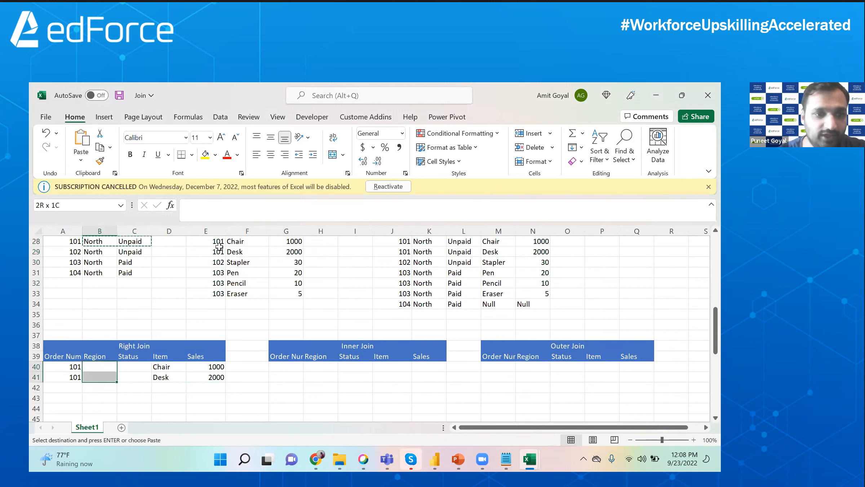
pyautogui.hotkey('ctrl', 'v')
pyautogui.press('Up')
pyautogui.press('Up')
pyautogui.press('Up')
pyautogui.press('Up')
pyautogui.press('Up')
pyautogui.press('Right')
pyautogui.press('Right')
pyautogui.press('Right')
pyautogui.press('Up')
pyautogui.press('Up')
pyautogui.press('Up')
pyautogui.press('Up')
pyautogui.press('Up')
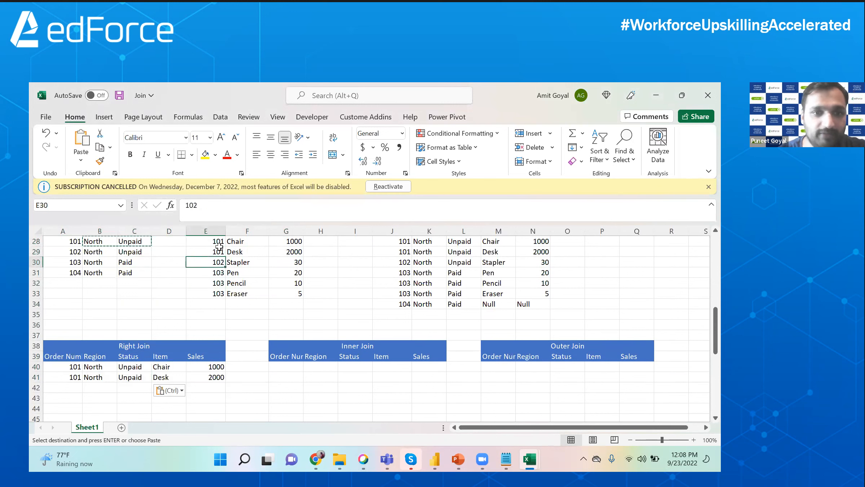
# Copy the Stapler, Pen, Pencil and Eraser rows from Table B into the Right Join table
pyautogui.hotkey('shift', 'Right')
pyautogui.hotkey('shift', 'Right')
pyautogui.hotkey('shift', 'Down')
pyautogui.hotkey('shift', 'Down')
# Shift the pasted items and sales into the Item and Sales columns
pyautogui.hotkey('shift', 'Down')
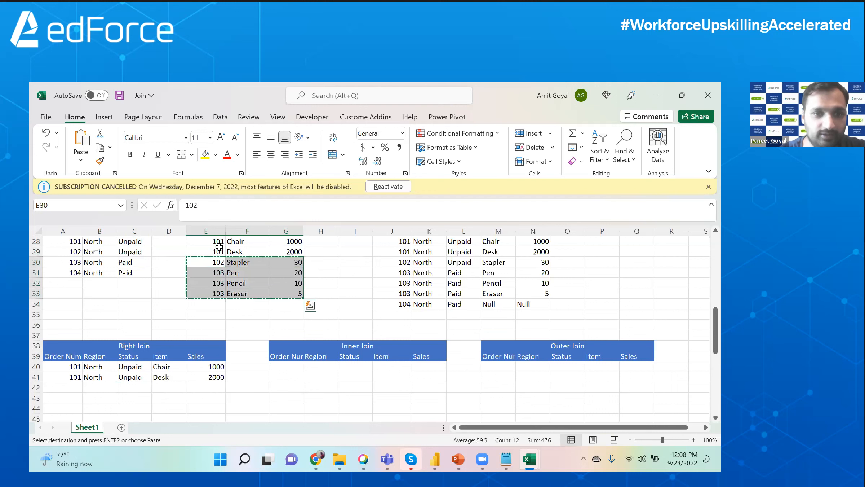
pyautogui.hotkey('ctrl', 'c')
pyautogui.press('Down')
pyautogui.press('Down')
pyautogui.press('Down')
pyautogui.press('Down')
pyautogui.press('Down')
pyautogui.press('Down')
pyautogui.press('Down')
pyautogui.press('Down')
pyautogui.press('Down')
pyautogui.press('Left')
pyautogui.press('Left')
pyautogui.press('Left')
pyautogui.press('Left')
pyautogui.press('Down')
pyautogui.press('Down')
pyautogui.press('Down')
pyautogui.hotkey('ctrl', 'v')
pyautogui.press('Right')
pyautogui.hotkey('shift', 'Right')
pyautogui.hotkey('shift', 'Down')
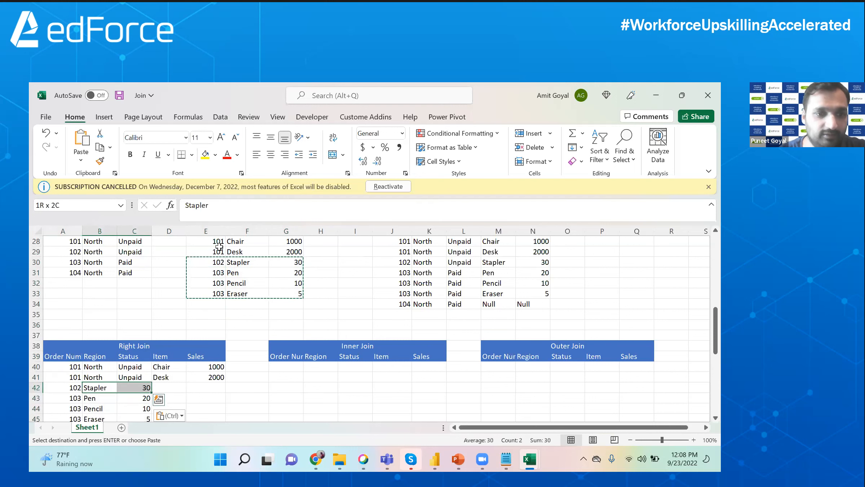
pyautogui.hotkey('shift', 'Down')
pyautogui.hotkey('shift', 'Down')
pyautogui.hotkey('ctrl', 'x')
pyautogui.press('Right')
pyautogui.press('Right')
pyautogui.hotkey('ctrl', 'v')
pyautogui.press('Left')
pyautogui.press('Up')
pyautogui.press('Up')
pyautogui.press('Up')
pyautogui.press('Up')
pyautogui.press('Up')
pyautogui.press('Up')
pyautogui.press('Up')
pyautogui.press('Up')
pyautogui.press('Up')
pyautogui.press('Up')
pyautogui.press('Up')
pyautogui.press('Up')
pyautogui.press('Up')
# Fill North and Unpaid for order 102 into the Stapler row
pyautogui.press('Left')
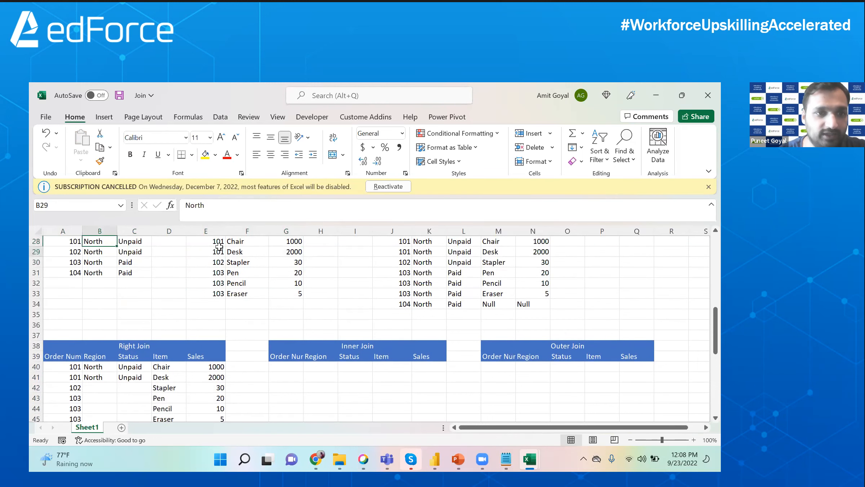
pyautogui.hotkey('ctrl', 'c')
pyautogui.press('Down')
pyautogui.press('Down')
pyautogui.press('Down')
pyautogui.press('Down')
pyautogui.press('Down')
pyautogui.press('Down')
pyautogui.press('Down')
pyautogui.press('Down')
pyautogui.press('Down')
pyautogui.press('Down')
pyautogui.press('Down')
pyautogui.press('Down')
pyautogui.press('Down')
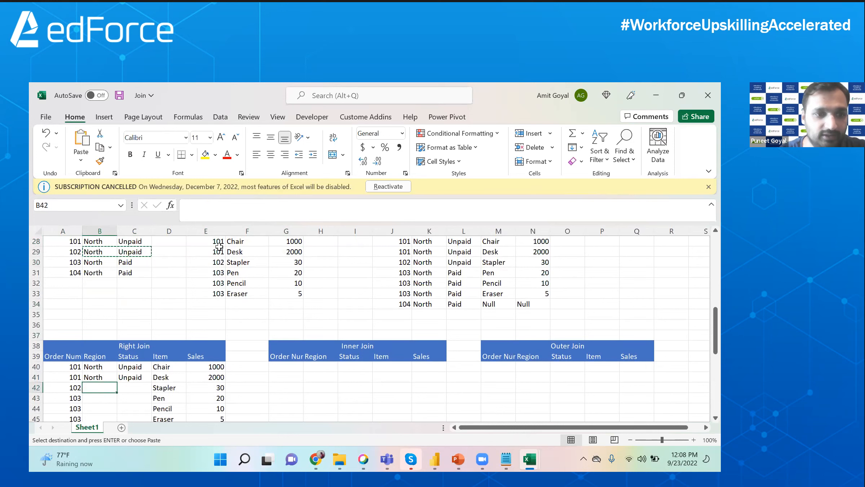
pyautogui.hotkey('ctrl', 'v')
pyautogui.press('Down')
pyautogui.press('Down')
pyautogui.press('Down')
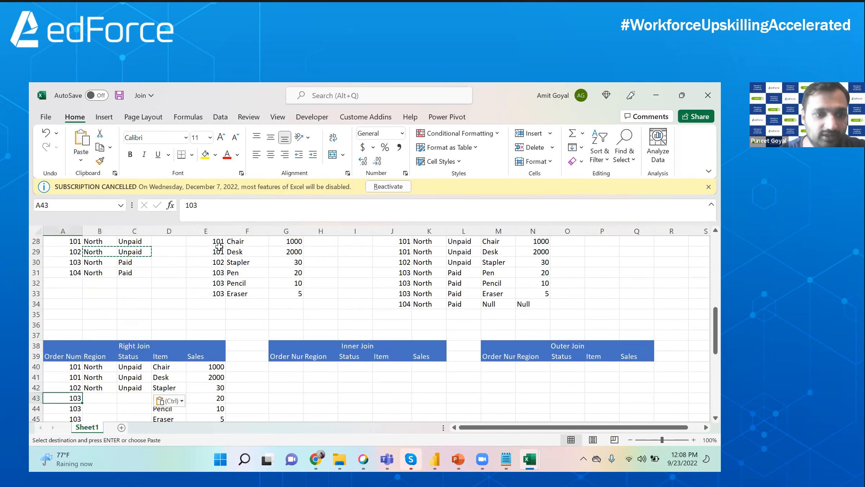
# Paste North and Paid from row 30 into rows 43 to 45 for order 103
pyautogui.press('Up')
pyautogui.press('Up')
pyautogui.press('Up')
pyautogui.press('Up')
pyautogui.press('Up')
pyautogui.press('Up')
pyautogui.press('Up')
pyautogui.press('Up')
pyautogui.press('Up')
pyautogui.press('Up')
pyautogui.press('Up')
pyautogui.press('Up')
pyautogui.press('Up')
pyautogui.press('Up')
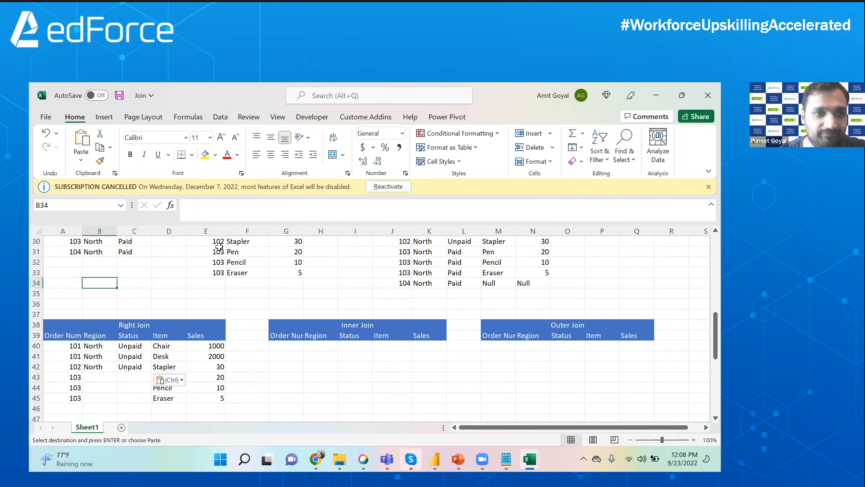
pyautogui.hotkey('ctrl', 'c')
pyautogui.press('Down')
pyautogui.press('Down')
pyautogui.press('Down')
pyautogui.press('Down')
pyautogui.press('Down')
pyautogui.press('Down')
pyautogui.press('Down')
pyautogui.press('Down')
pyautogui.press('Down')
pyautogui.press('Down')
pyautogui.press('Down')
pyautogui.press('Down')
pyautogui.press('Down')
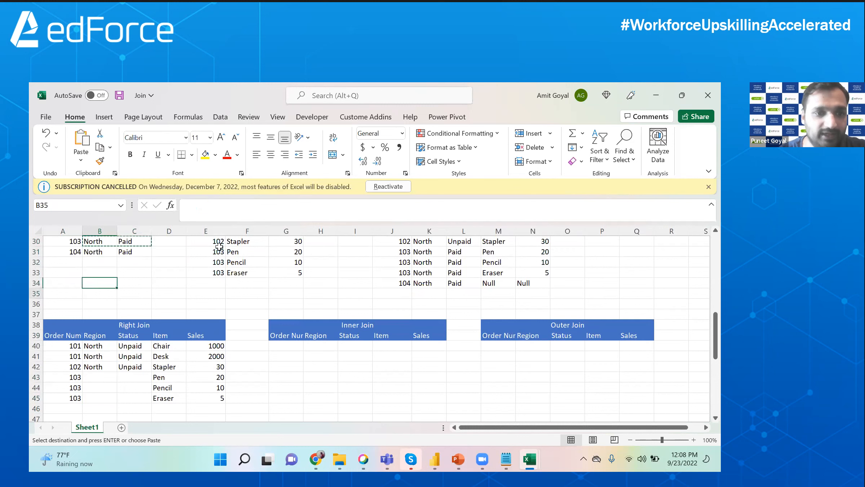
pyautogui.hotkey('shift', 'Down')
pyautogui.hotkey('shift', 'Down')
pyautogui.hotkey('shift', 'Up')
pyautogui.hotkey('shift', 'Down')
pyautogui.hotkey('ctrl', 'v')
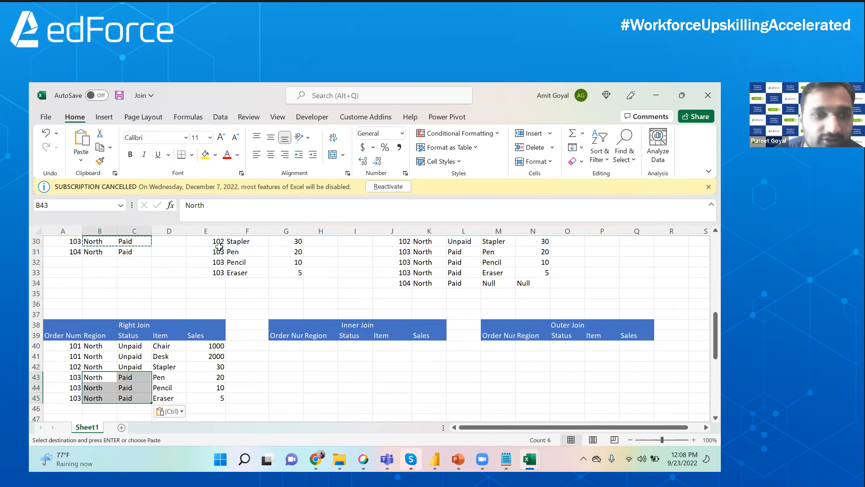
# Compare the six Right Join sales values against Table B's six order numbers
pyautogui.click(212, 272)
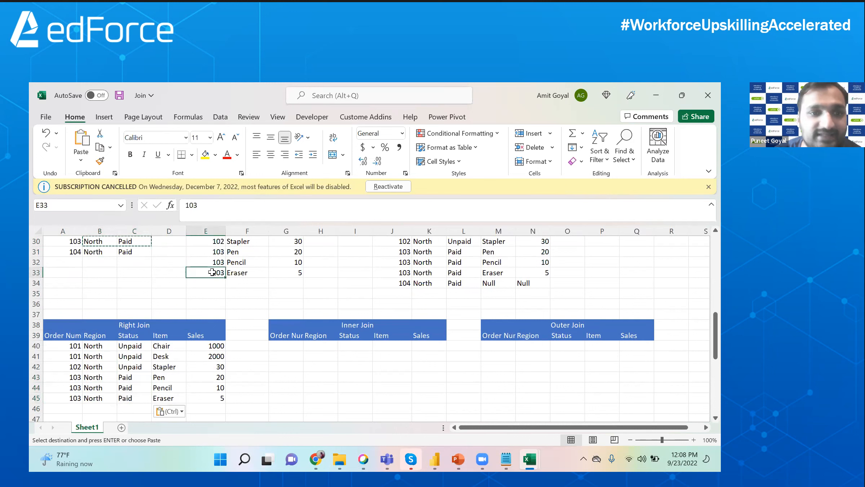
pyautogui.click(191, 356)
pyautogui.press('Up')
pyautogui.hotkey('ctrl', 'shift', 'Down')
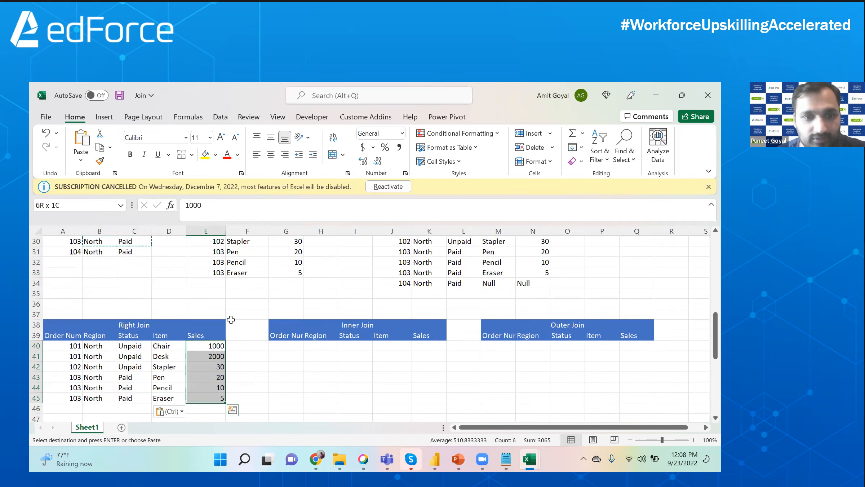
pyautogui.click(221, 269)
pyautogui.hotkey('ctrl', 'Up')
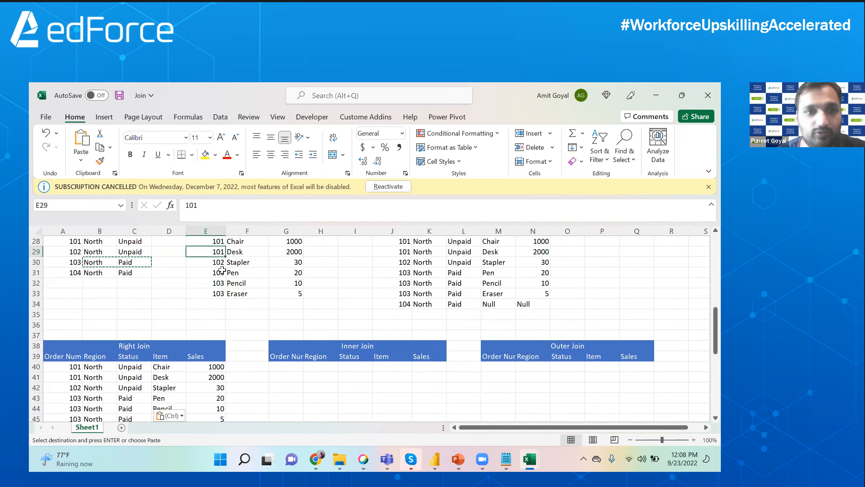
pyautogui.hotkey('ctrl', 'shift', 'Down')
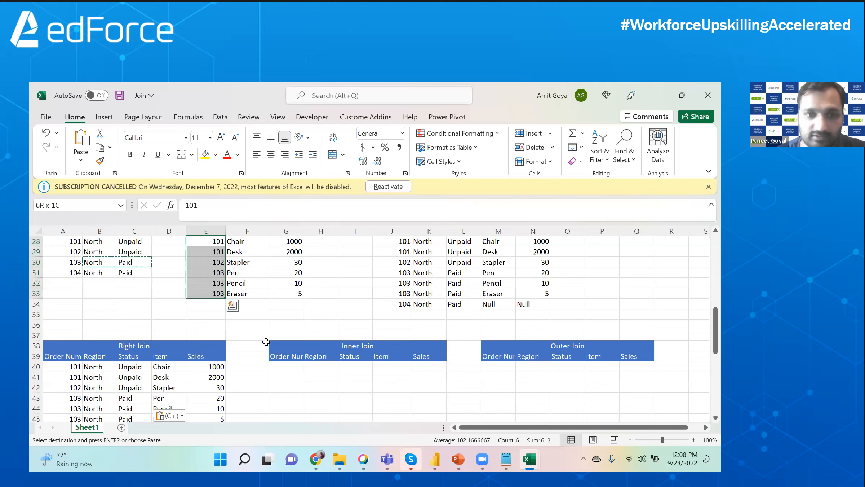
pyautogui.click(289, 376)
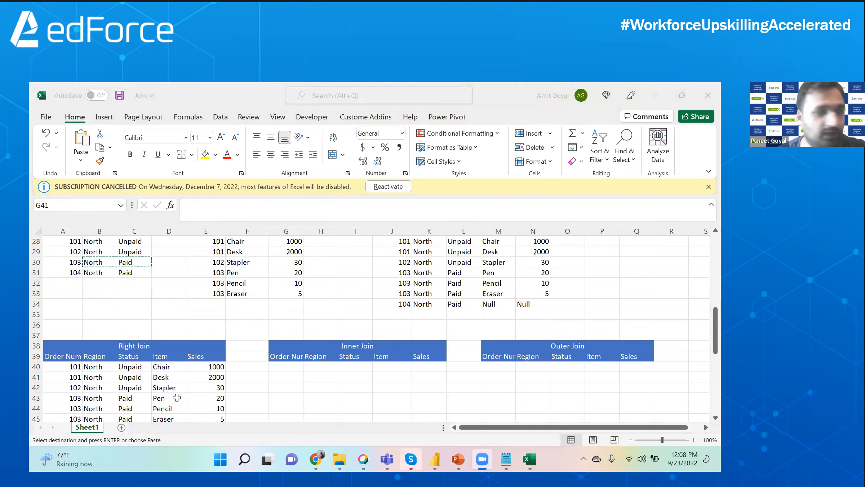
# Copy order 101's Table A row (101, North, Unpaid) for the Inner Join table
pyautogui.click(294, 373)
pyautogui.click(215, 245)
pyautogui.press('Up')
pyautogui.press('Up')
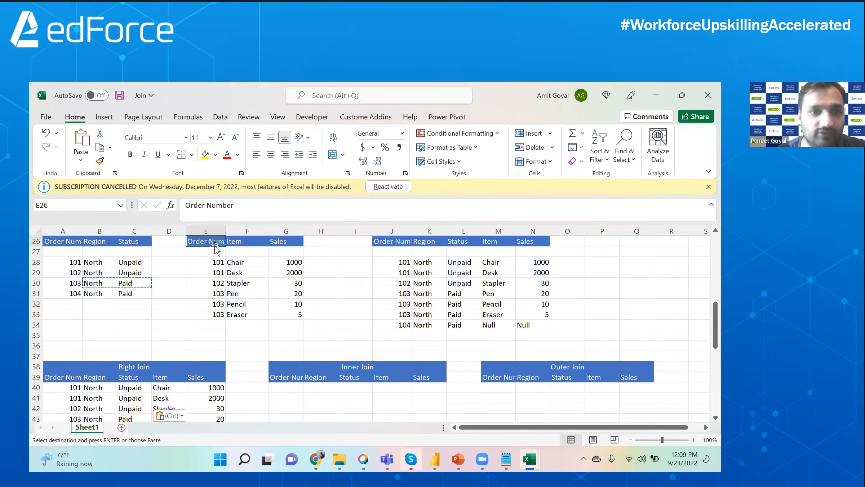
pyautogui.press('Down')
pyautogui.press('Left')
pyautogui.press('Left')
pyautogui.press('Left')
pyautogui.press('Down')
pyautogui.hotkey('shift', 'Right')
pyautogui.hotkey('ctrl', 'c')
pyautogui.press('Down')
pyautogui.press('Down')
pyautogui.press('Down')
pyautogui.press('Down')
pyautogui.press('Down')
pyautogui.press('Down')
pyautogui.press('Down')
pyautogui.press('Down')
pyautogui.press('Down')
pyautogui.press('Down')
pyautogui.press('Right')
pyautogui.press('Right')
pyautogui.press('Right')
pyautogui.press('Right')
pyautogui.press('Right')
pyautogui.press('Right')
pyautogui.press('Right')
pyautogui.press('Right')
pyautogui.press('Right')
pyautogui.press('Right')
pyautogui.press('Right')
pyautogui.press('Down')
pyautogui.press('Down')
pyautogui.press('Left')
pyautogui.press('Left')
pyautogui.press('Left')
pyautogui.press('Left')
pyautogui.press('Left')
pyautogui.press('Left')
pyautogui.press('Left')
pyautogui.press('Right')
pyautogui.press('Right')
# Copy Chair and Desk with their sales from Table B into the Inner Join Item column
pyautogui.press('Up')
pyautogui.press('Up')
pyautogui.press('Up')
pyautogui.press('Up')
pyautogui.press('Up')
pyautogui.press('Up')
pyautogui.press('Up')
pyautogui.press('Up')
pyautogui.press('Up')
pyautogui.press('Up')
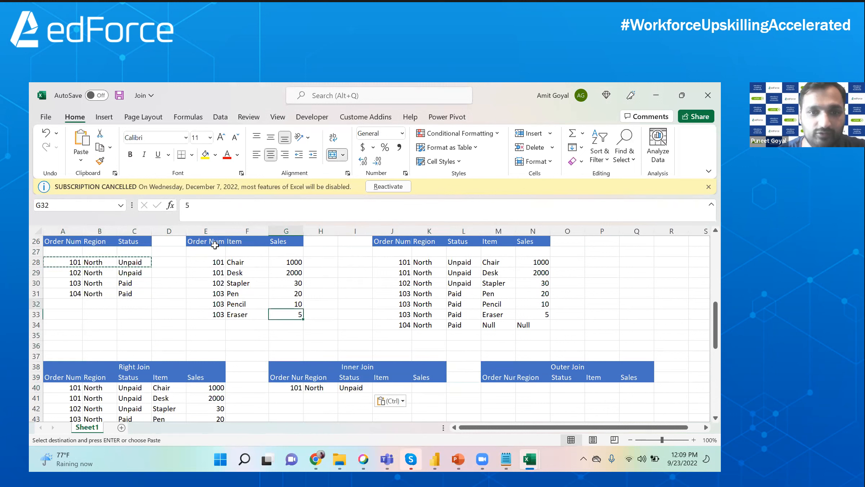
pyautogui.press('Left')
pyautogui.hotkey('shift', 'Right')
pyautogui.hotkey('shift', 'Up')
pyautogui.hotkey('ctrl', 'c')
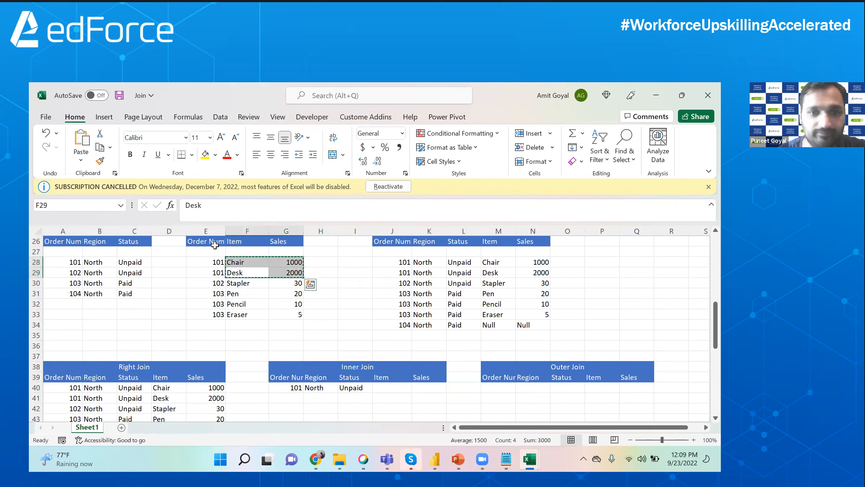
pyautogui.press('Down')
pyautogui.press('Down')
pyautogui.press('Down')
pyautogui.press('Down')
pyautogui.press('Down')
pyautogui.press('Down')
pyautogui.press('Down')
pyautogui.press('Down')
pyautogui.press('Down')
pyautogui.press('Down')
pyautogui.press('Right')
pyautogui.press('Right')
pyautogui.press('Right')
# Fill 101 North Unpaid down into the second Inner Join row with Ctrl+D
pyautogui.press('Down')
pyautogui.press('Right')
pyautogui.hotkey('ctrl', 'v')
pyautogui.press('Left')
pyautogui.press('Down')
pyautogui.hotkey('shift', 'Left')
pyautogui.hotkey('shift', 'Left')
pyautogui.hotkey('shift', 'Up')
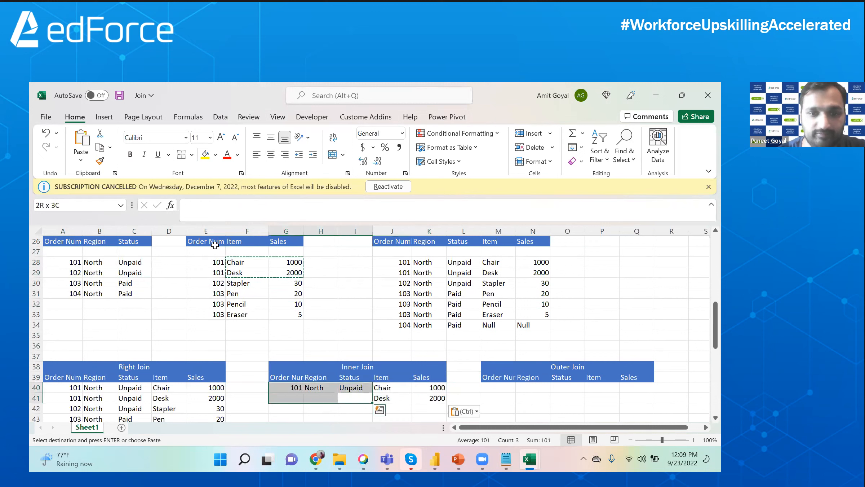
pyautogui.hotkey('ctrl', 'd')
pyautogui.press('Left')
# Copy Table A's rows for orders 102 and 103 into the next Inner Join rows
pyautogui.press('Left')
pyautogui.press('Up')
pyautogui.press('Up')
pyautogui.press('Up')
pyautogui.press('Up')
pyautogui.press('Up')
pyautogui.press('Up')
pyautogui.press('Up')
pyautogui.press('Up')
pyautogui.press('Up')
pyautogui.press('Up')
pyautogui.press('Up')
pyautogui.press('Left')
pyautogui.press('Left')
pyautogui.press('Left')
pyautogui.press('Left')
pyautogui.press('Left')
pyautogui.press('Up')
pyautogui.press('Left')
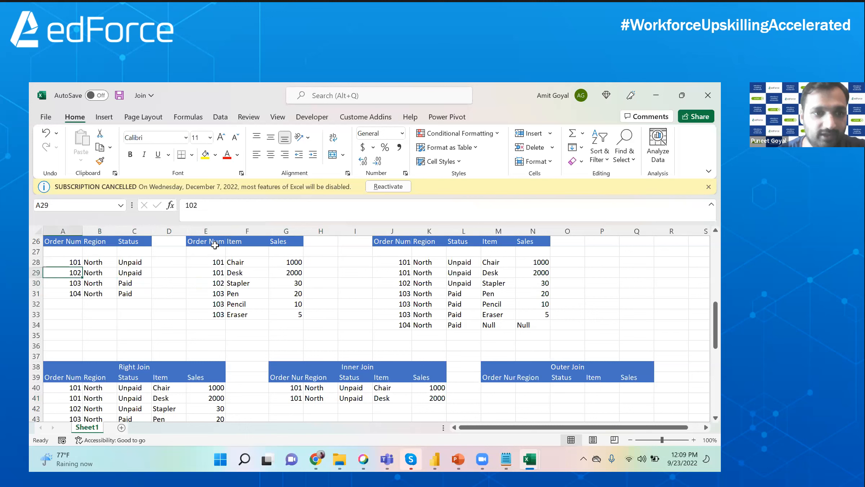
pyautogui.hotkey('shift', 'Down')
pyautogui.hotkey('shift', 'Right')
pyautogui.hotkey('shift', 'Right')
pyautogui.hotkey('ctrl', 'c')
pyautogui.press('Down')
pyautogui.press('Down')
pyautogui.press('Down')
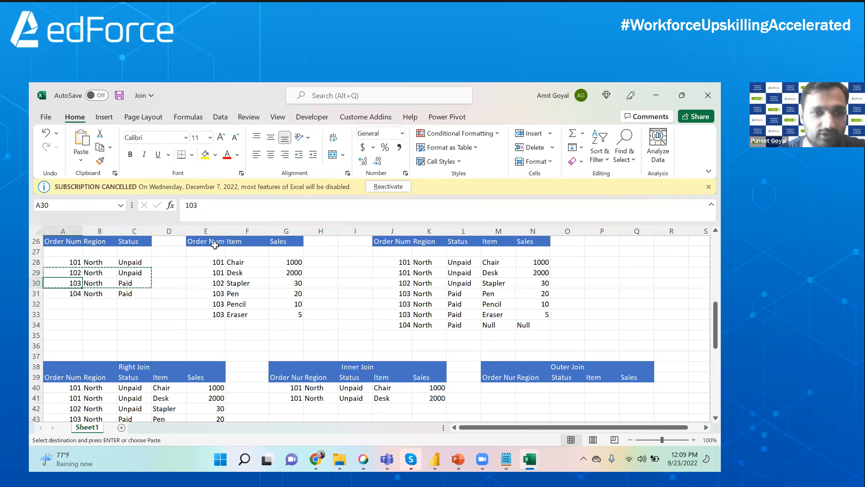
pyautogui.press('Down')
pyautogui.press('Down')
pyautogui.press('Down')
pyautogui.press('Down')
pyautogui.press('Right')
pyautogui.press('Right')
pyautogui.press('Right')
pyautogui.press('Right')
pyautogui.press('Right')
pyautogui.press('Right')
pyautogui.press('Down')
pyautogui.press('Down')
pyautogui.press('Down')
pyautogui.press('Down')
pyautogui.press('Down')
pyautogui.press('Down')
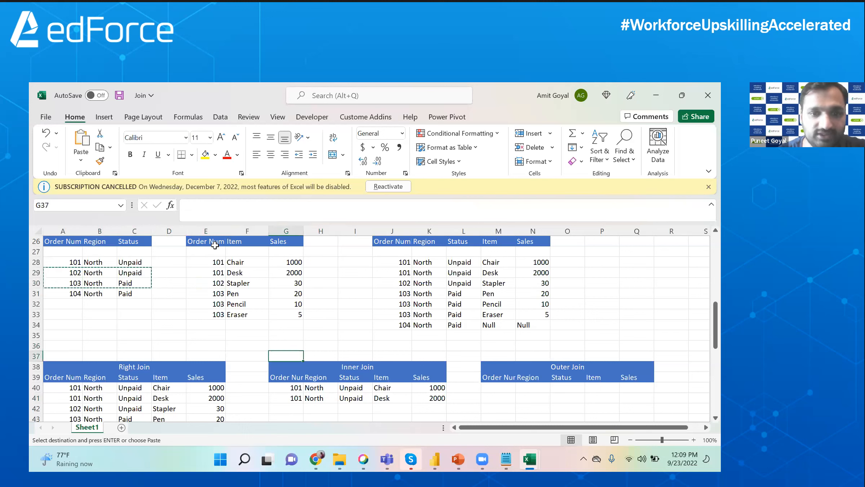
pyautogui.hotkey('ctrl', 'v')
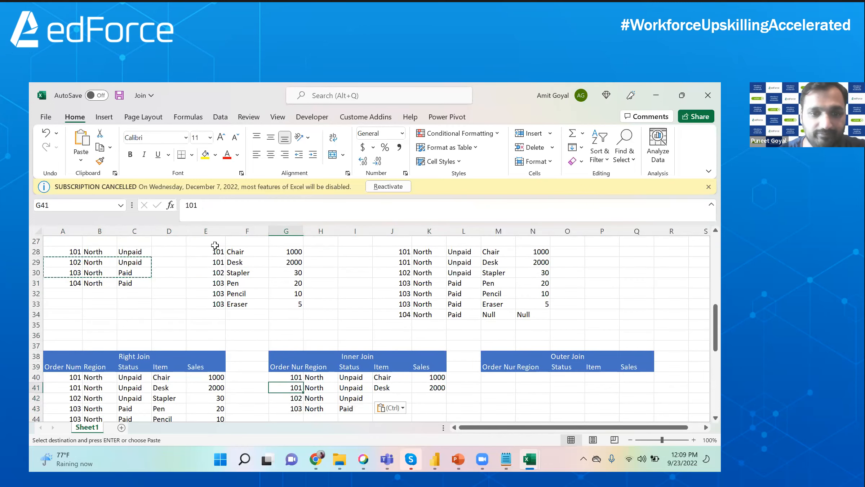
# Copy Stapler through Eraser with their sales into the Inner Join Item column
pyautogui.press('Up')
pyautogui.press('Up')
pyautogui.press('Up')
pyautogui.press('Up')
pyautogui.press('Up')
pyautogui.press('Up')
pyautogui.press('Up')
pyautogui.press('Up')
pyautogui.press('Up')
pyautogui.press('Up')
pyautogui.press('Up')
pyautogui.press('Up')
pyautogui.press('Up')
pyautogui.press('Left')
pyautogui.press('Down')
pyautogui.hotkey('shift', 'Right')
pyautogui.hotkey('shift', 'Down')
pyautogui.hotkey('shift', 'Down')
pyautogui.hotkey('shift', 'Down')
pyautogui.hotkey('ctrl', 'c')
pyautogui.press('Down')
pyautogui.press('Down')
pyautogui.press('Down')
pyautogui.press('Down')
pyautogui.press('Down')
pyautogui.press('Down')
pyautogui.press('Down')
pyautogui.press('Down')
pyautogui.press('Down')
pyautogui.press('Down')
pyautogui.press('Down')
pyautogui.press('Down')
pyautogui.press('Right')
pyautogui.press('Right')
pyautogui.press('Right')
pyautogui.press('Right')
pyautogui.hotkey('ctrl', 'v')
pyautogui.press('Down')
pyautogui.press('Down')
pyautogui.press('Down')
pyautogui.press('Down')
pyautogui.press('Down')
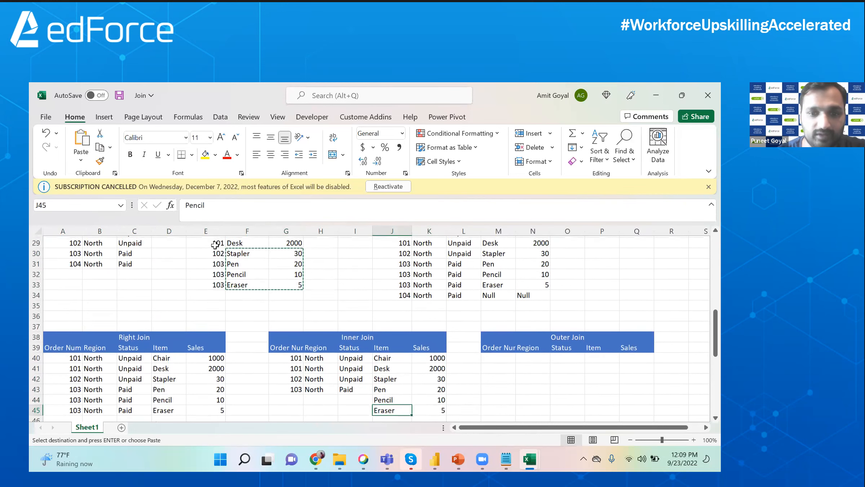
# Fill 103 North Paid down into Inner Join rows 44 and 45
pyautogui.press('Left')
pyautogui.press('Up')
pyautogui.press('Up')
pyautogui.hotkey('shift', 'Left')
pyautogui.hotkey('shift', 'Left')
pyautogui.hotkey('shift', 'Up')
pyautogui.hotkey('shift', 'Up')
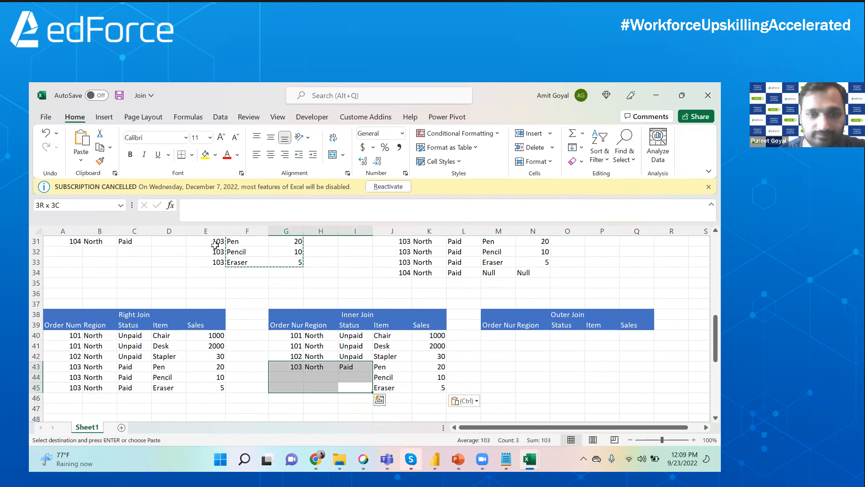
pyautogui.hotkey('ctrl', 'd')
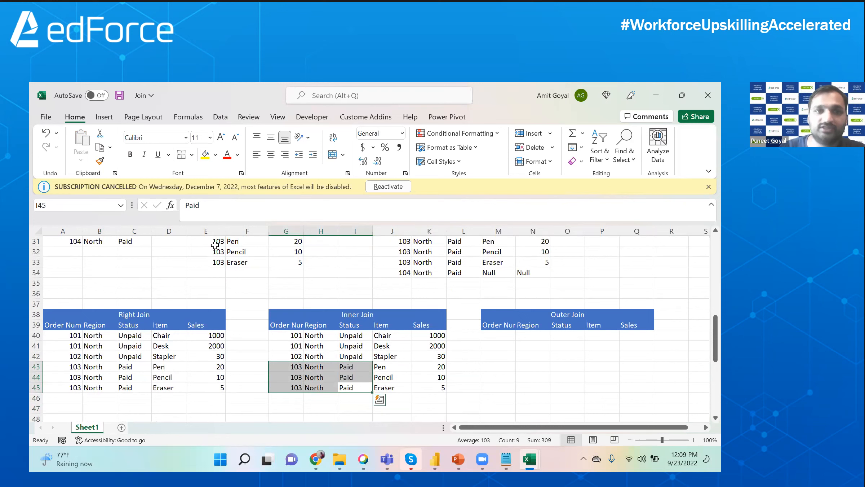
# Review Table B's order numbers and compare rows 43–44 across the join tables
pyautogui.press('Up')
pyautogui.press('Up')
pyautogui.press('Up')
pyautogui.press('Up')
pyautogui.press('Up')
pyautogui.press('Up')
pyautogui.press('Up')
pyautogui.press('Up')
pyautogui.press('Up')
pyautogui.press('Up')
pyautogui.press('Up')
pyautogui.press('Up')
pyautogui.press('Up')
pyautogui.press('Up')
pyautogui.press('Up')
pyautogui.press('Up')
pyautogui.press('Up')
pyautogui.press('Up')
pyautogui.press('Up')
pyautogui.press('Up')
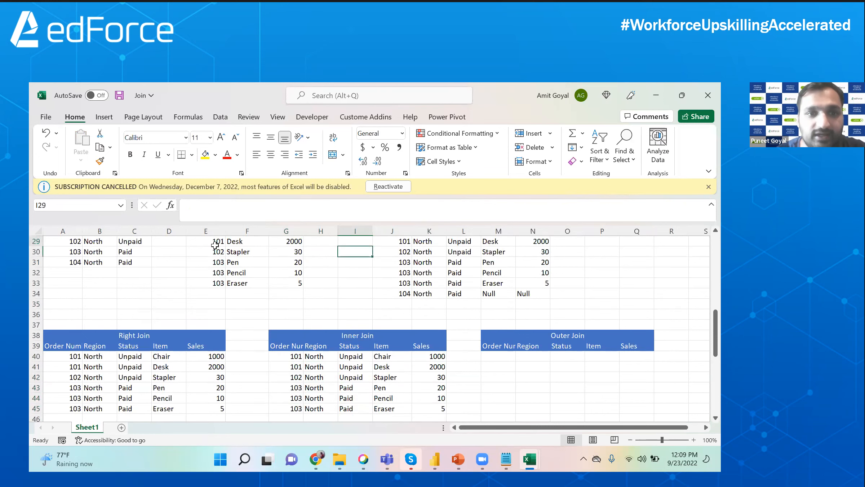
pyautogui.press('Down')
pyautogui.press('Left')
pyautogui.press('Left')
pyautogui.press('Left')
pyautogui.press('Down')
pyautogui.press('Down')
pyautogui.press('Left')
pyautogui.press('Down')
pyautogui.press('Down')
pyautogui.press('Down')
pyautogui.press('Down')
pyautogui.press('Down')
pyautogui.press('Down')
pyautogui.press('Down')
pyautogui.press('Down')
pyautogui.press('Down')
pyautogui.press('Down')
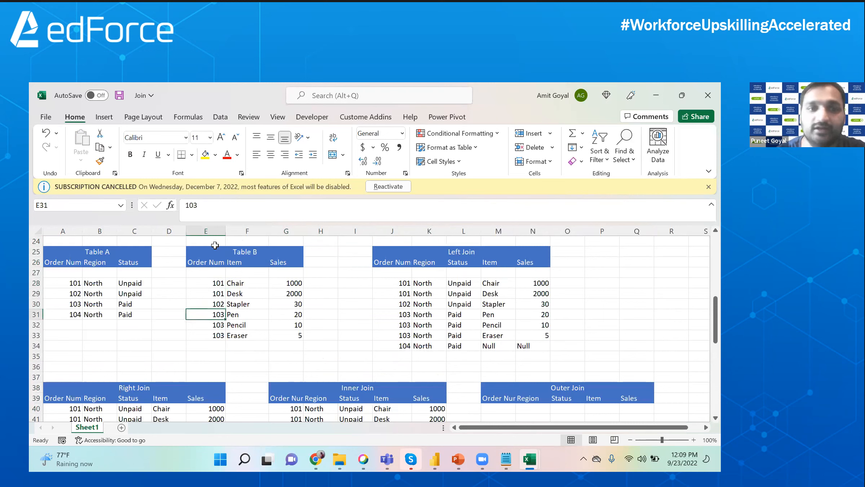
pyautogui.press('Down')
pyautogui.press('Down')
pyautogui.press('Down')
pyautogui.press('Down')
pyautogui.press('Down')
pyautogui.press('Down')
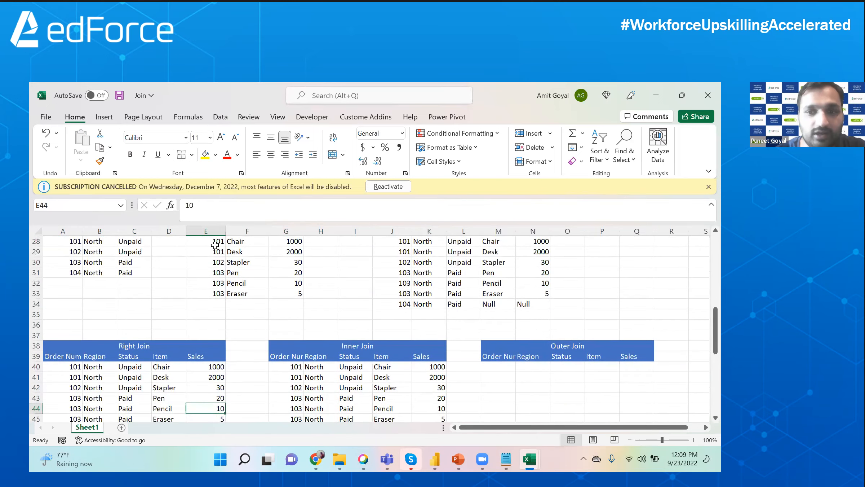
pyautogui.press('Right')
pyautogui.press('Right')
pyautogui.press('Right')
pyautogui.press('Right')
pyautogui.press('Left')
pyautogui.press('Left')
pyautogui.press('Left')
pyautogui.press('Left')
pyautogui.press('Left')
pyautogui.press('Left')
pyautogui.press('Left')
pyautogui.press('Left')
pyautogui.press('Up')
pyautogui.press('Up')
pyautogui.press('Up')
pyautogui.press('Up')
pyautogui.press('Up')
pyautogui.press('Up')
pyautogui.press('Up')
pyautogui.press('Up')
pyautogui.press('Up')
pyautogui.press('Up')
pyautogui.press('Up')
pyautogui.press('Up')
pyautogui.press('Up')
pyautogui.press('Up')
pyautogui.press('Right')
pyautogui.press('Right')
pyautogui.press('Right')
pyautogui.press('Right')
pyautogui.press('Right')
pyautogui.press('Right')
pyautogui.press('Right')
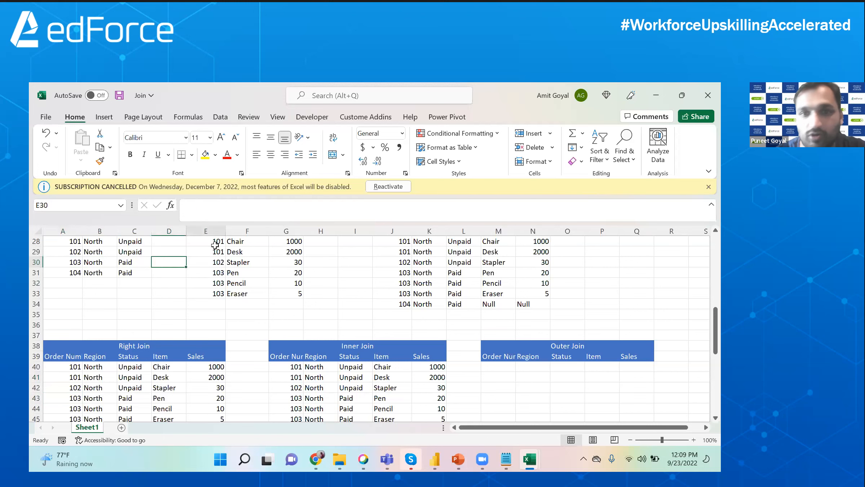
pyautogui.press('Left')
pyautogui.press('Left')
# Copy order 101's row from Table A for the Outer Join table
pyautogui.press('Left')
pyautogui.press('Left')
pyautogui.press('Left')
pyautogui.press('Left')
pyautogui.press('Up')
pyautogui.press('Up')
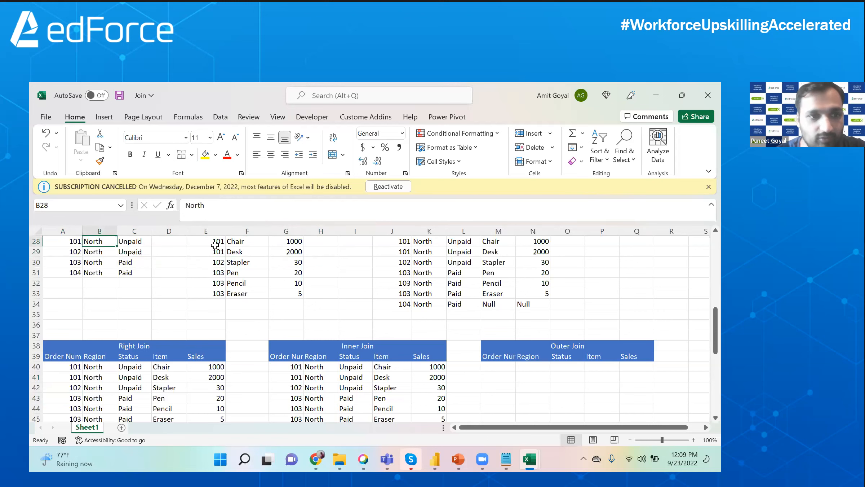
pyautogui.press('Up')
pyautogui.press('Down')
pyautogui.press('Left')
pyautogui.hotkey('shift', 'Right')
pyautogui.hotkey('shift', 'Right')
pyautogui.hotkey('ctrl', 'c')
pyautogui.press('Right')
pyautogui.press('Right')
pyautogui.press('Right')
pyautogui.press('Right')
pyautogui.press('Right')
pyautogui.press('Right')
pyautogui.press('Right')
pyautogui.press('Right')
pyautogui.press('Right')
pyautogui.press('Right')
pyautogui.press('Right')
pyautogui.press('Right')
pyautogui.press('Right')
pyautogui.press('Right')
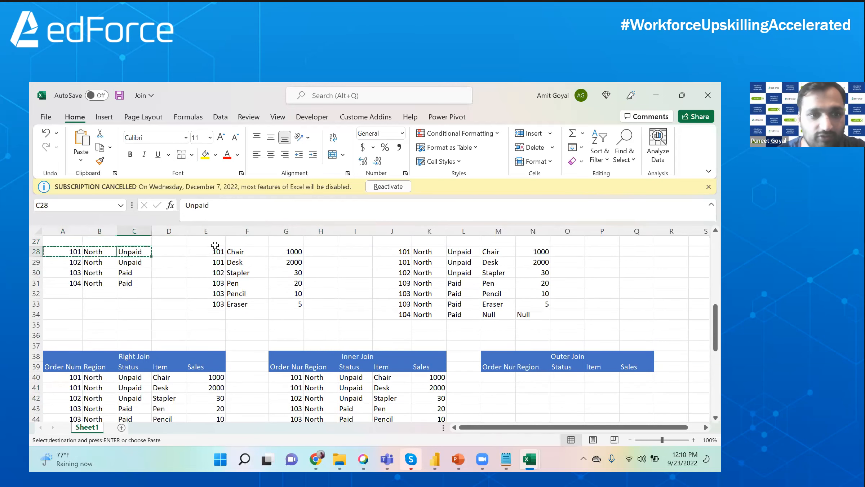
# Fill the first Outer Join rows with order 101 North Unpaid and its Chair and Desk sales
pyautogui.press('Down')
pyautogui.press('Down')
pyautogui.press('Down')
pyautogui.press('Down')
pyautogui.press('Down')
pyautogui.press('Down')
pyautogui.press('Down')
pyautogui.press('Left')
pyautogui.press('Down')
pyautogui.press('Down')
pyautogui.press('Down')
pyautogui.press('Down')
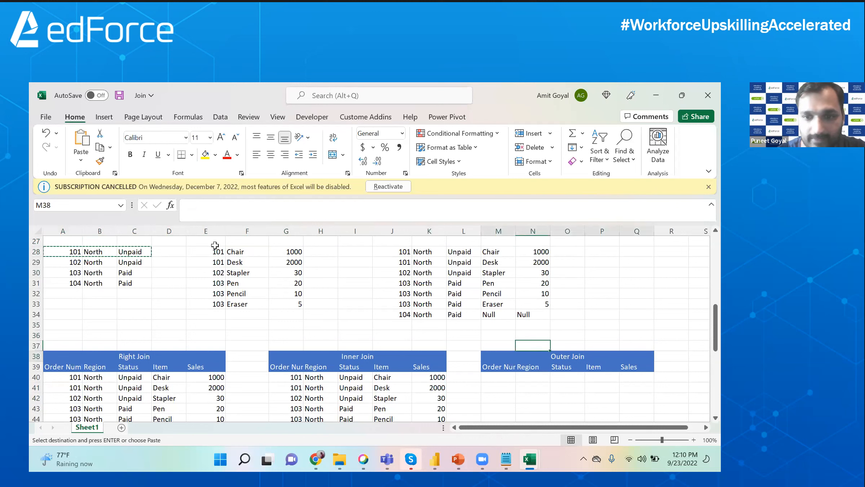
pyautogui.press('Left')
pyautogui.press('Down')
pyautogui.hotkey('ctrl', 'v')
pyautogui.press('Up')
pyautogui.press('Up')
pyautogui.press('Up')
pyautogui.press('Up')
pyautogui.press('Up')
pyautogui.press('Up')
pyautogui.press('Up')
pyautogui.press('Up')
pyautogui.press('Up')
pyautogui.press('Up')
pyautogui.press('Left')
pyautogui.press('Left')
pyautogui.press('Left')
pyautogui.press('Left')
pyautogui.press('Left')
pyautogui.press('Left')
pyautogui.press('Left')
pyautogui.press('Up')
pyautogui.hotkey('shift', 'Up')
pyautogui.hotkey('shift', 'Right')
pyautogui.hotkey('ctrl', 'c')
pyautogui.press('Right')
pyautogui.press('Right')
pyautogui.press('Right')
pyautogui.press('Right')
pyautogui.press('Right')
pyautogui.press('Right')
pyautogui.press('Right')
pyautogui.press('Right')
pyautogui.press('Right')
pyautogui.press('Right')
pyautogui.press('Right')
pyautogui.press('Down')
pyautogui.press('Down')
pyautogui.press('Down')
pyautogui.press('Down')
pyautogui.press('Down')
pyautogui.press('Down')
pyautogui.press('Down')
pyautogui.press('Down')
pyautogui.press('Down')
pyautogui.press('Down')
pyautogui.press('Down')
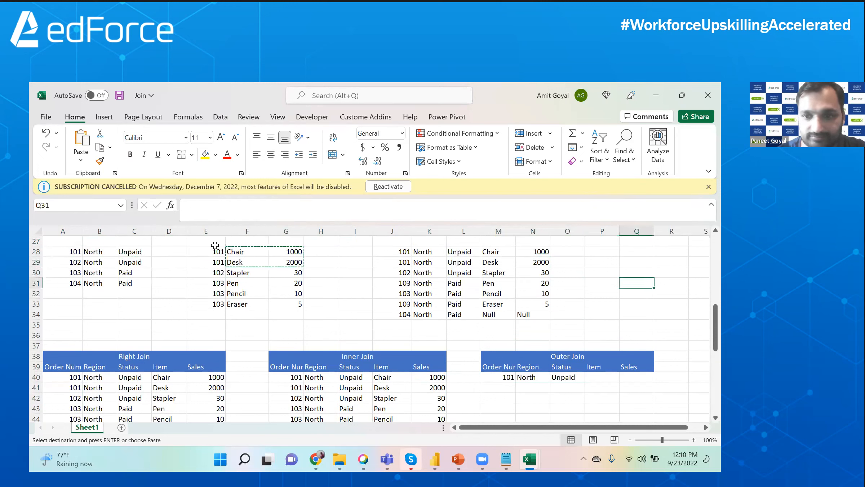
pyautogui.press('Left')
pyautogui.press('Down')
pyautogui.hotkey('ctrl', 'v')
pyautogui.press('Down')
pyautogui.press('Left')
pyautogui.hotkey('shift', 'Left')
pyautogui.hotkey('shift', 'Left')
pyautogui.hotkey('shift', 'Up')
pyautogui.hotkey('ctrl', 'd')
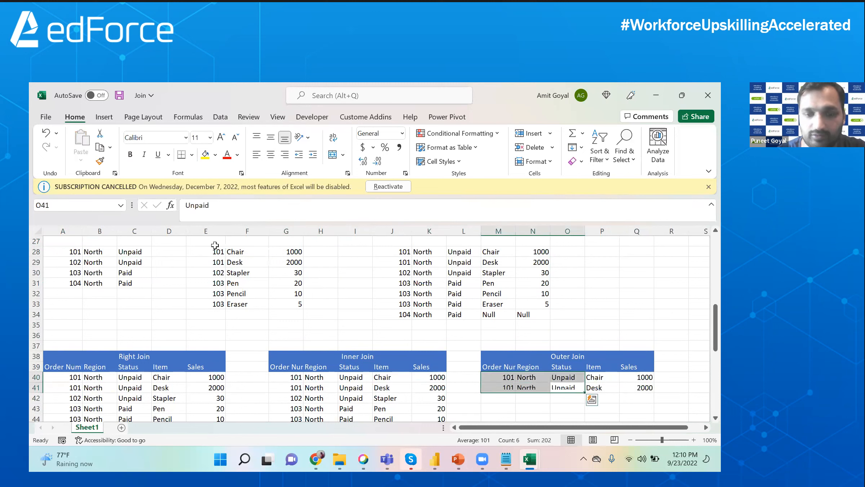
pyautogui.press('Down')
# Copy Table A's orders 102 and 103 into the next Outer Join rows
pyautogui.press('Left')
pyautogui.press('Left')
pyautogui.press('Left')
pyautogui.press('Left')
pyautogui.press('Left')
pyautogui.press('Up')
pyautogui.press('Up')
pyautogui.press('Up')
pyautogui.press('Up')
pyautogui.press('Up')
pyautogui.press('Up')
pyautogui.press('Up')
pyautogui.press('Left')
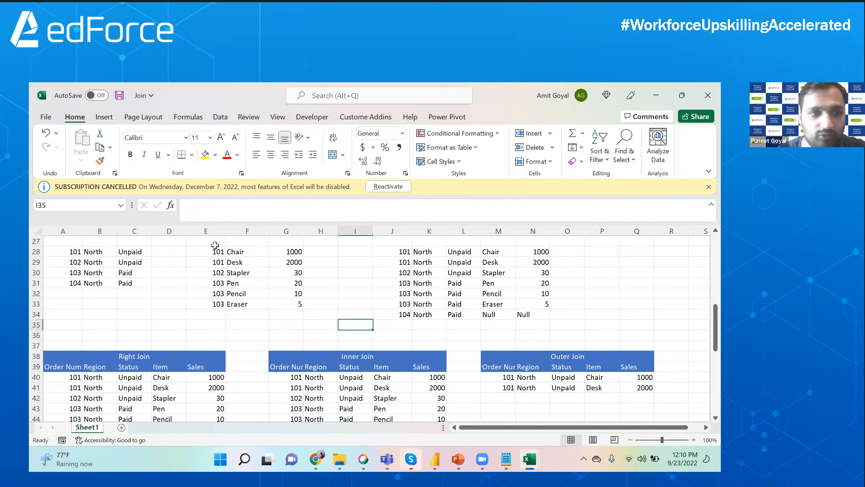
pyautogui.press('Up')
pyautogui.press('Left')
pyautogui.press('Left')
pyautogui.press('Left')
pyautogui.press('Left')
pyautogui.press('Left')
pyautogui.press('Left')
pyautogui.press('Left')
pyautogui.press('Up')
pyautogui.press('Up')
pyautogui.press('Up')
pyautogui.press('Up')
pyautogui.press('Up')
pyautogui.press('Up')
pyautogui.press('Left')
pyautogui.press('Down')
pyautogui.hotkey('shift', 'Down')
pyautogui.hotkey('shift', 'Right')
# Copy Table B's Stapler through Eraser rows with sales into the Outer Join
pyautogui.hotkey('shift', 'Right')
pyautogui.hotkey('ctrl', 'c')
pyautogui.press('Right')
pyautogui.press('Right')
pyautogui.press('Right')
pyautogui.press('Right')
pyautogui.press('Right')
pyautogui.press('Right')
pyautogui.press('Right')
pyautogui.press('Right')
pyautogui.press('Right')
pyautogui.press('Right')
pyautogui.press('Right')
pyautogui.press('Right')
pyautogui.press('Right')
pyautogui.press('Right')
pyautogui.press('Right')
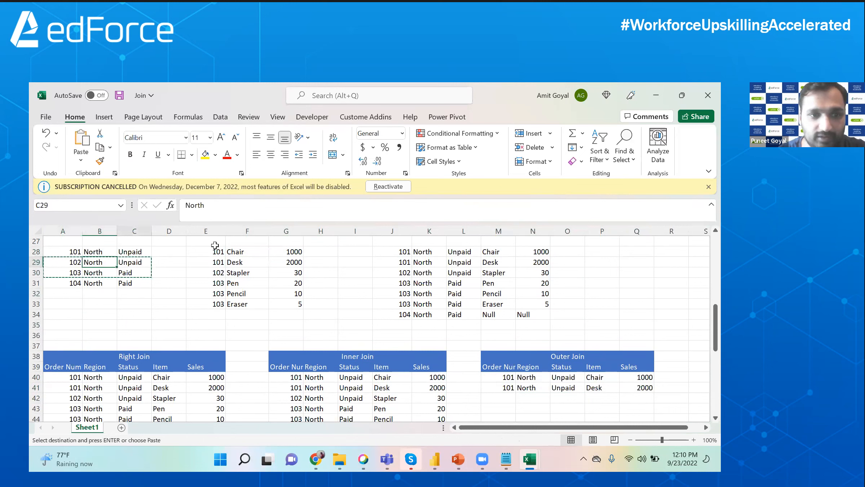
pyautogui.press('Down')
pyautogui.press('Down')
pyautogui.press('Down')
pyautogui.press('Down')
pyautogui.press('Down')
pyautogui.press('Down')
pyautogui.press('Down')
pyautogui.press('Down')
pyautogui.press('Down')
pyautogui.press('Down')
pyautogui.press('Down')
pyautogui.press('Down')
pyautogui.press('Down')
pyautogui.press('Left')
pyautogui.press('Left')
pyautogui.press('Left')
pyautogui.hotkey('ctrl', 'v')
pyautogui.press('Up')
pyautogui.press('Up')
pyautogui.press('Up')
pyautogui.press('Left')
pyautogui.press('Up')
pyautogui.press('Up')
pyautogui.press('Up')
pyautogui.press('Up')
pyautogui.press('Up')
pyautogui.press('Up')
pyautogui.press('Up')
pyautogui.press('Left')
pyautogui.press('Left')
pyautogui.press('Left')
pyautogui.press('Left')
pyautogui.press('Left')
pyautogui.press('Left')
pyautogui.press('Up')
pyautogui.press('Up')
pyautogui.hotkey('shift', 'Down')
pyautogui.hotkey('shift', 'Down')
pyautogui.hotkey('shift', 'Down')
pyautogui.hotkey('shift', 'Right')
pyautogui.hotkey('ctrl', 'c')
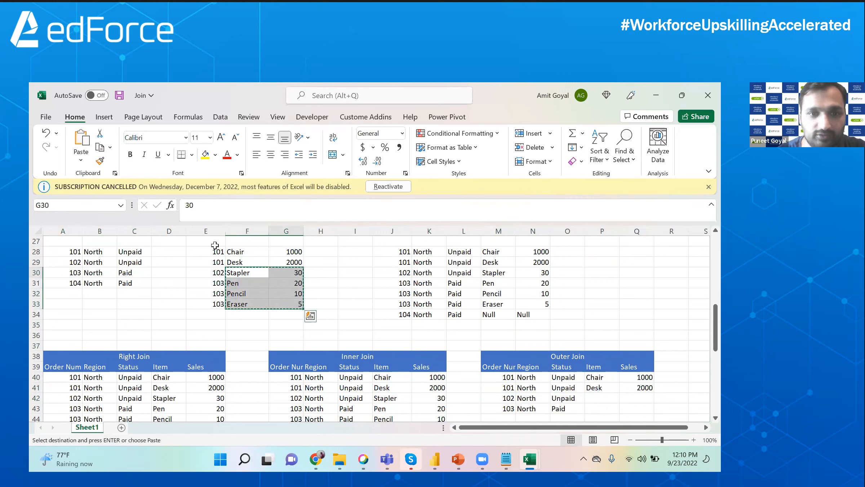
pyautogui.press('Right')
pyautogui.press('Right')
pyautogui.press('Right')
pyautogui.press('Right')
pyautogui.press('Right')
pyautogui.press('Right')
pyautogui.press('Right')
pyautogui.press('Right')
pyautogui.press('Right')
pyautogui.press('Down')
pyautogui.press('Down')
pyautogui.press('Down')
pyautogui.press('Down')
pyautogui.press('Down')
pyautogui.press('Down')
pyautogui.press('Down')
pyautogui.press('Down')
pyautogui.press('Down')
pyautogui.press('Down')
pyautogui.press('Down')
pyautogui.press('Down')
pyautogui.hotkey('ctrl', 'v')
pyautogui.press('Down')
pyautogui.press('Down')
# Fill the blank rows 44 and 45 under order 103 with 103 North Paid
pyautogui.press('Left')
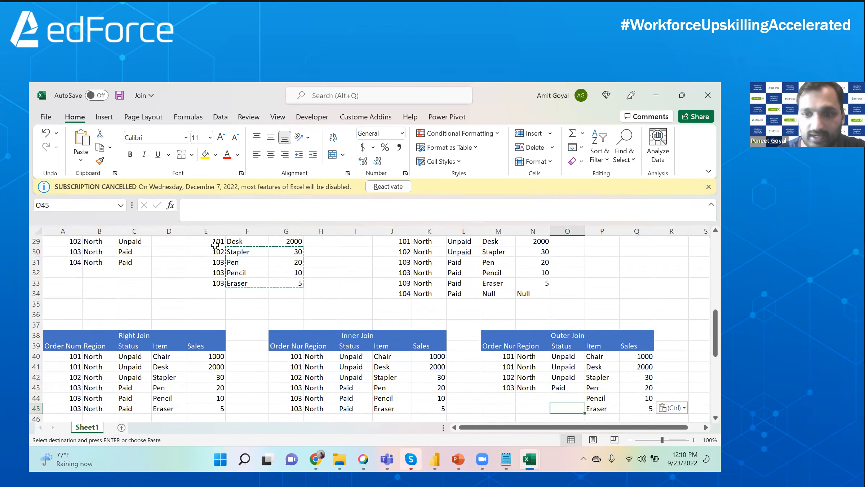
pyautogui.hotkey('shift', 'Left')
pyautogui.hotkey('shift', 'Up')
pyautogui.hotkey('shift', 'Left')
pyautogui.hotkey('shift', 'Up')
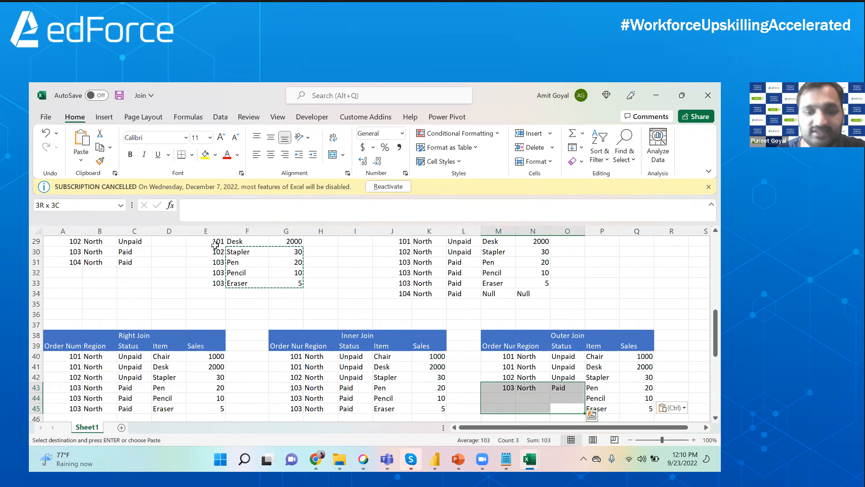
pyautogui.hotkey('ctrl', 'f')
pyautogui.press('Escape')
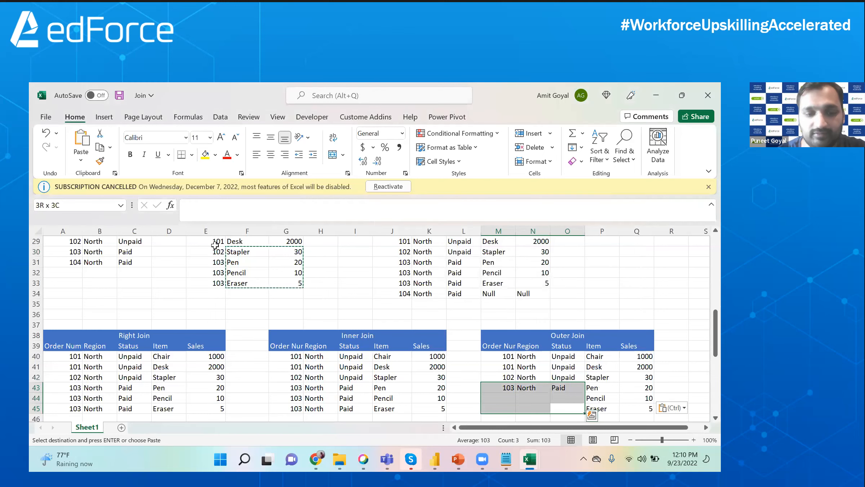
pyautogui.hotkey('ctrl', 'd')
pyautogui.press('Down')
pyautogui.press('Home')
# Copy the 104 North Paid row into the empty row below the Outer Join
pyautogui.press('Up')
pyautogui.press('Up')
pyautogui.press('Up')
pyautogui.press('Up')
pyautogui.press('Up')
pyautogui.press('Up')
pyautogui.press('Up')
pyautogui.press('Up')
pyautogui.press('Up')
pyautogui.press('Up')
pyautogui.press('Up')
pyautogui.press('Up')
pyautogui.press('Up')
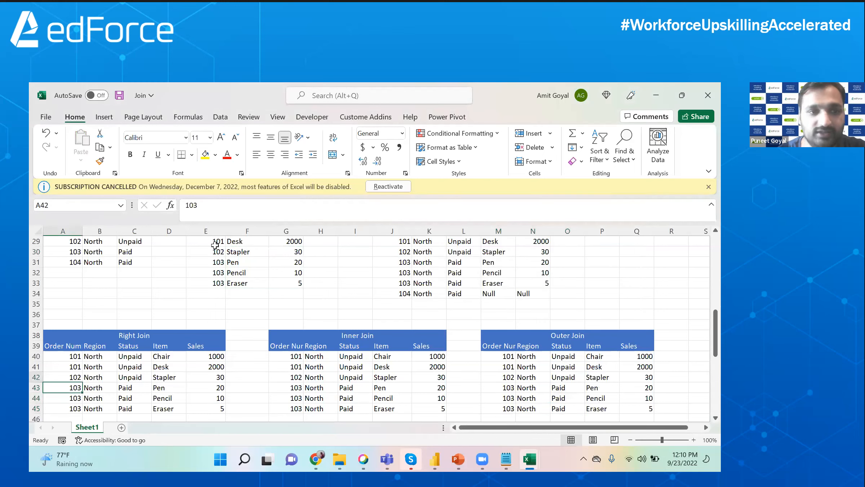
pyautogui.hotkey('shift', 'Right')
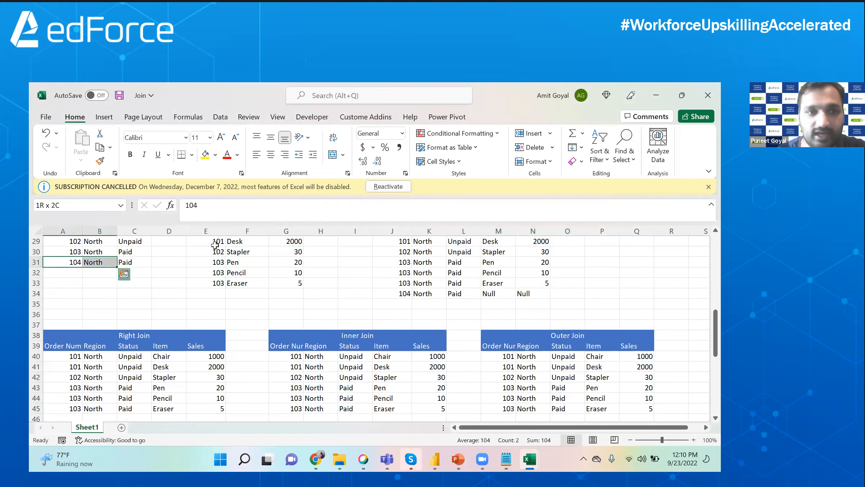
pyautogui.hotkey('ctrl', 'q')
pyautogui.press('Right')
pyautogui.press('Escape')
pyautogui.hotkey('shift', 'Right')
pyautogui.hotkey('ctrl', 'c')
pyautogui.press('Right')
pyautogui.press('Right')
pyautogui.press('Right')
pyautogui.press('Right')
pyautogui.press('Right')
pyautogui.press('Right')
pyautogui.press('Right')
pyautogui.press('Right')
pyautogui.press('Right')
pyautogui.press('Right')
pyautogui.press('Down')
pyautogui.press('Down')
pyautogui.press('Down')
pyautogui.press('Down')
pyautogui.press('Down')
pyautogui.press('Down')
pyautogui.press('Down')
pyautogui.press('Down')
pyautogui.press('Down')
pyautogui.press('Down')
pyautogui.press('Down')
pyautogui.press('Down')
pyautogui.press('Down')
pyautogui.press('Down')
pyautogui.press('Down')
pyautogui.press('Down')
pyautogui.press('Down')
pyautogui.press('Down')
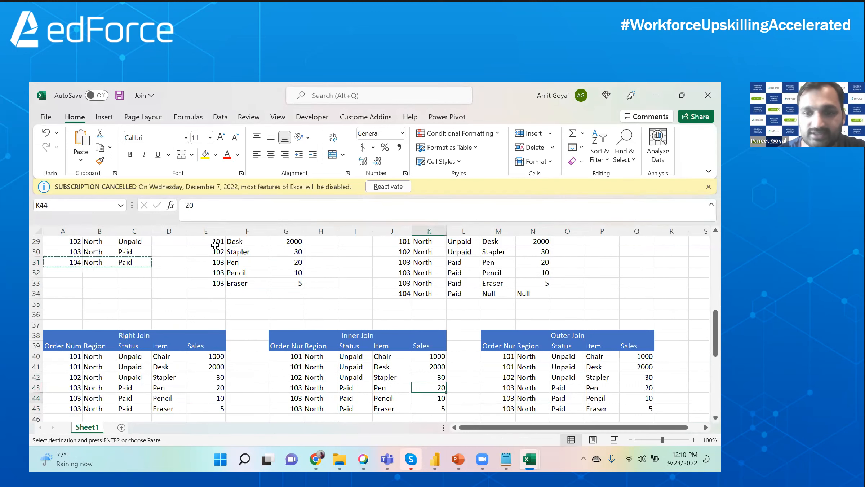
pyautogui.press('Right')
pyautogui.press('Right')
pyautogui.press('Right')
pyautogui.press('Up')
pyautogui.press('Up')
pyautogui.press('Up')
pyautogui.press('Up')
pyautogui.press('Left')
pyautogui.press('Down')
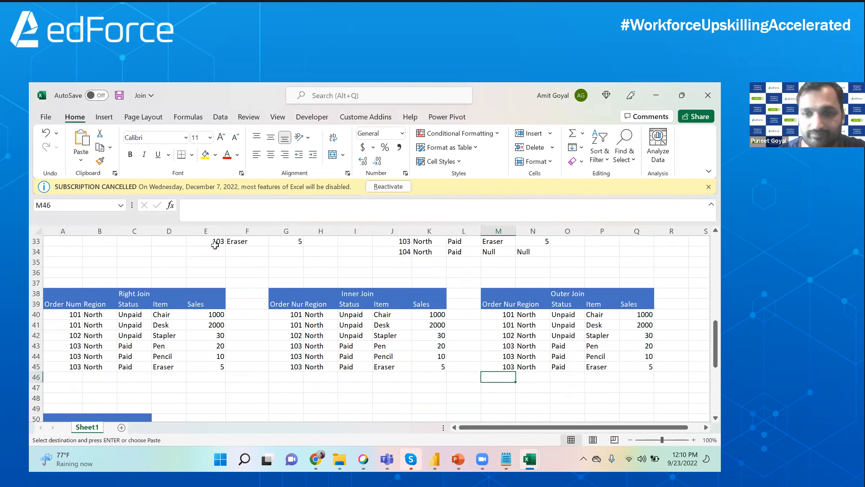
pyautogui.hotkey('ctrl', 'v')
pyautogui.press('Right')
pyautogui.press('Right')
pyautogui.press('Right')
# Enter Null as the new row's Item and Sales values
pyautogui.write('Nu')
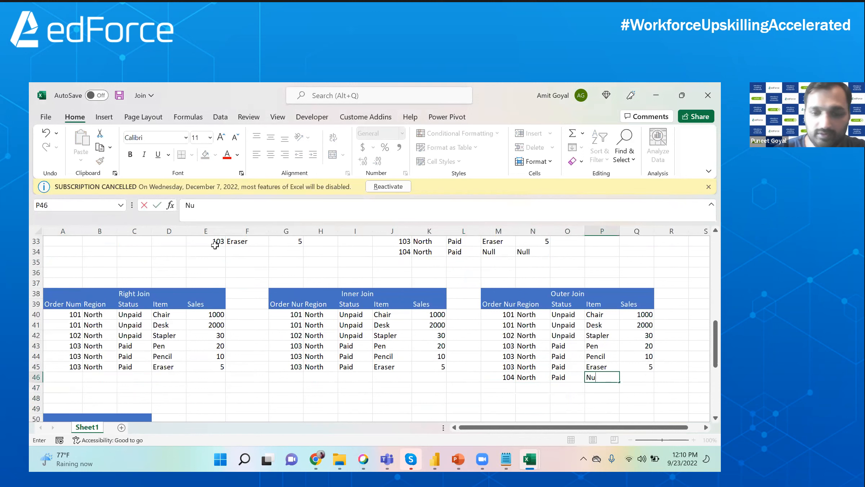
pyautogui.press('Return')
pyautogui.press('Up')
pyautogui.press('Right')
pyautogui.write('Null')
pyautogui.press('Return')
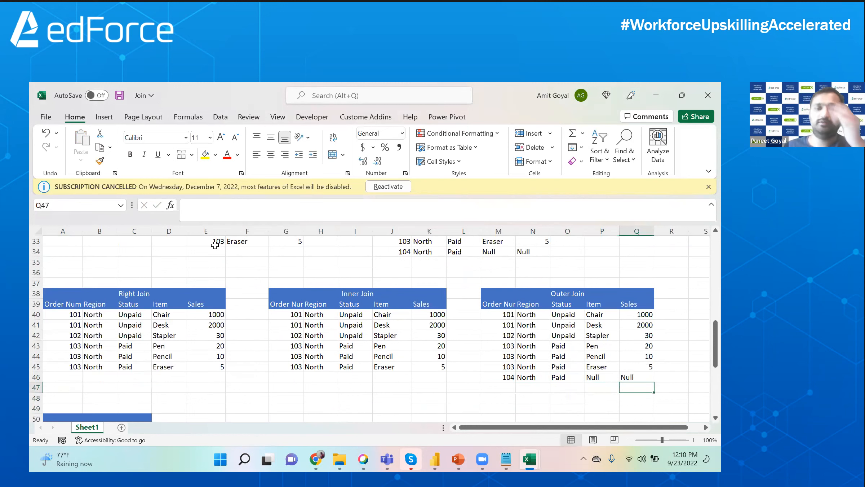
pyautogui.press('Up')
pyautogui.press('Up')
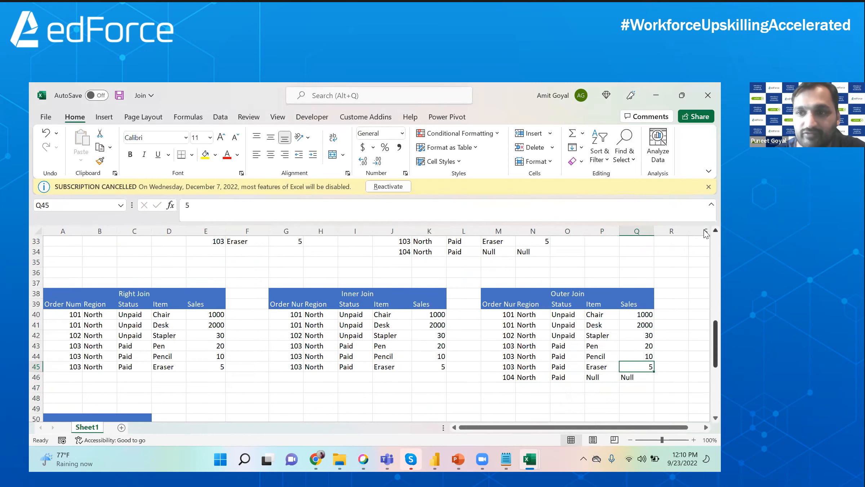
# Draw pen marks linking the Stapler sales and Inner Join heading to other joins, then erase them
pyautogui.scroll(2, 705, 234)
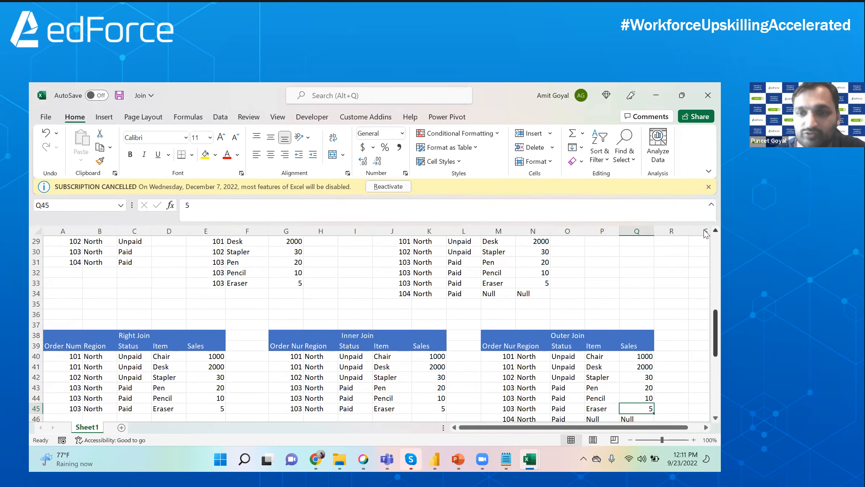
pyautogui.scroll(1, 594, 324)
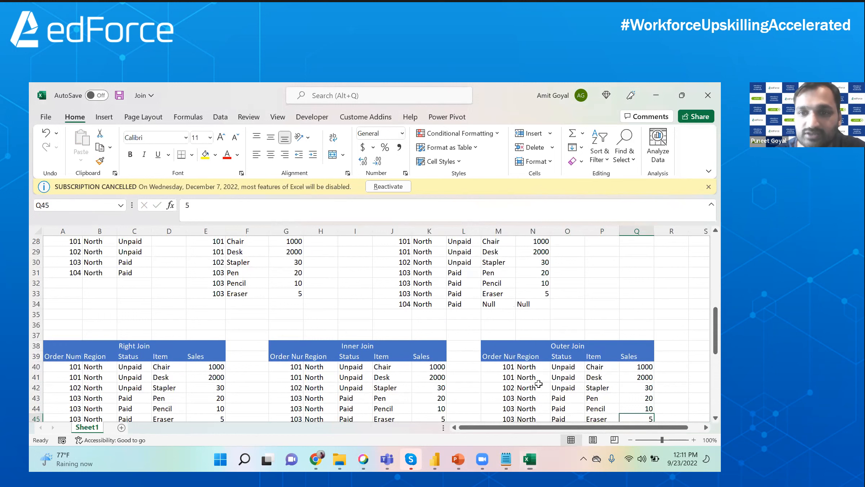
pyautogui.moveTo(544, 265); pyautogui.dragTo(652, 281)
pyautogui.moveTo(669, 363)
pyautogui.mouseDown()
pyautogui.moveTo(672, 396)
pyautogui.moveTo(563, 392)
pyautogui.moveTo(591, 406)
pyautogui.mouseUp()
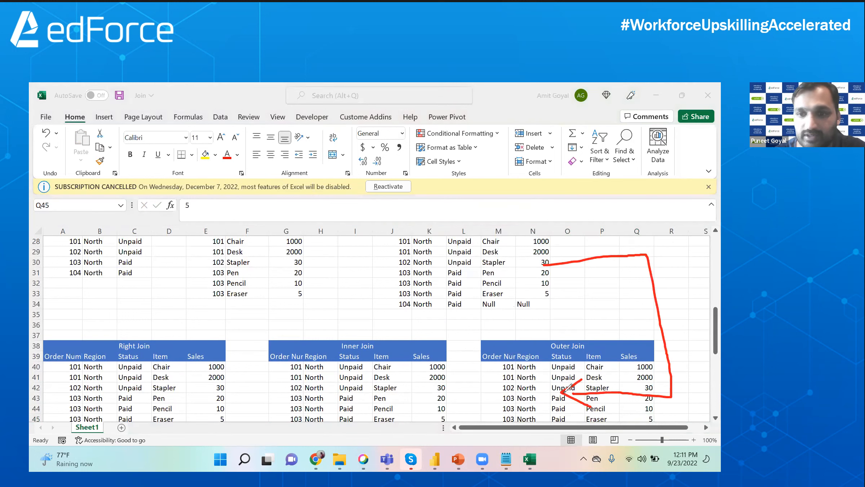
pyautogui.moveTo(557, 259); pyautogui.dragTo(579, 286)
pyautogui.moveTo(338, 341)
pyautogui.mouseDown()
pyautogui.moveTo(333, 309)
pyautogui.moveTo(170, 296)
pyautogui.moveTo(121, 305)
pyautogui.moveTo(122, 381)
pyautogui.mouseUp()
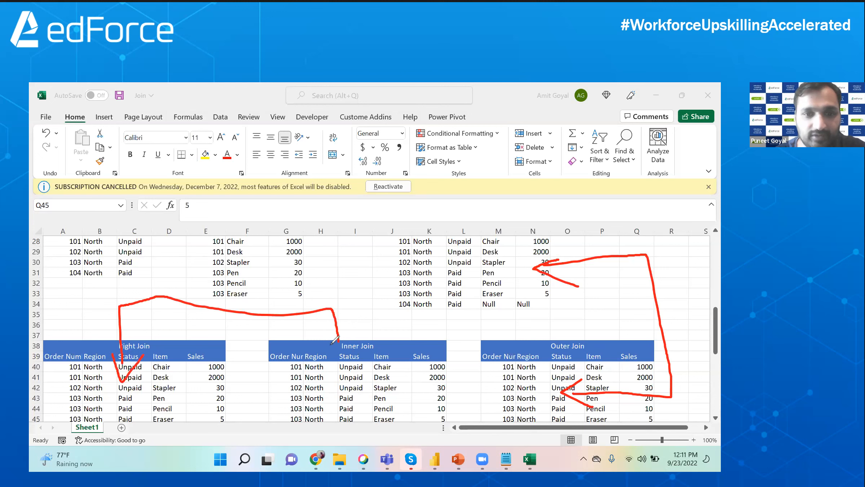
pyautogui.moveTo(330, 344); pyautogui.dragTo(356, 304)
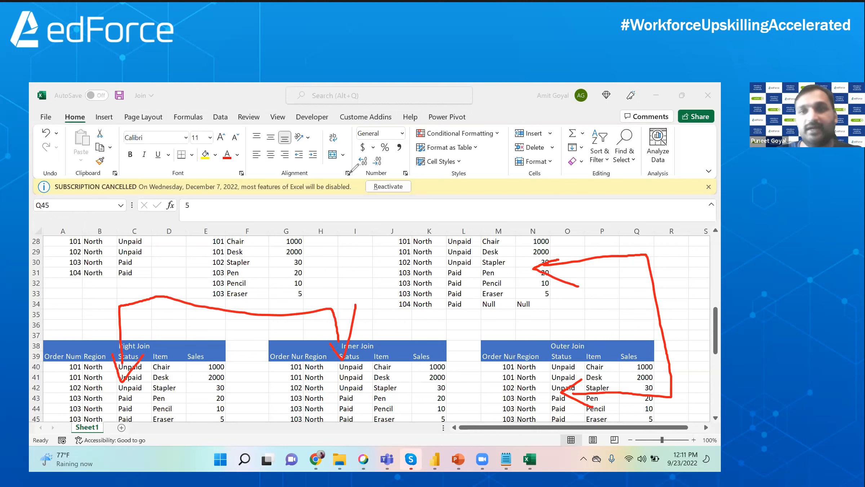
pyautogui.press('e')
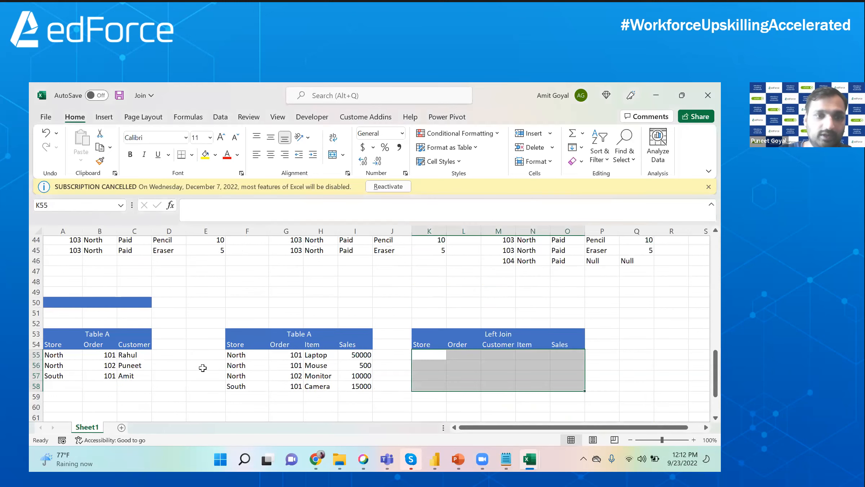
# Rename the second source table's heading from Table A to Table B
pyautogui.click(274, 336)
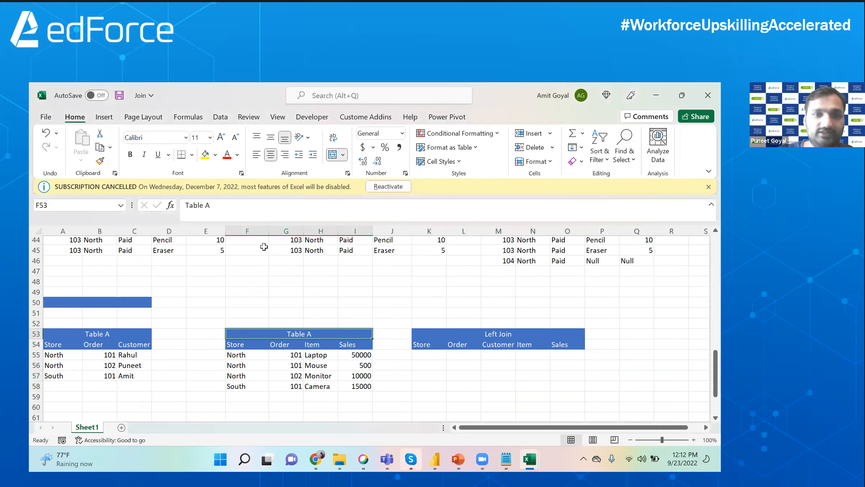
pyautogui.click(246, 212)
pyautogui.press('BackSpace')
pyautogui.write('B')
pyautogui.press('Return')
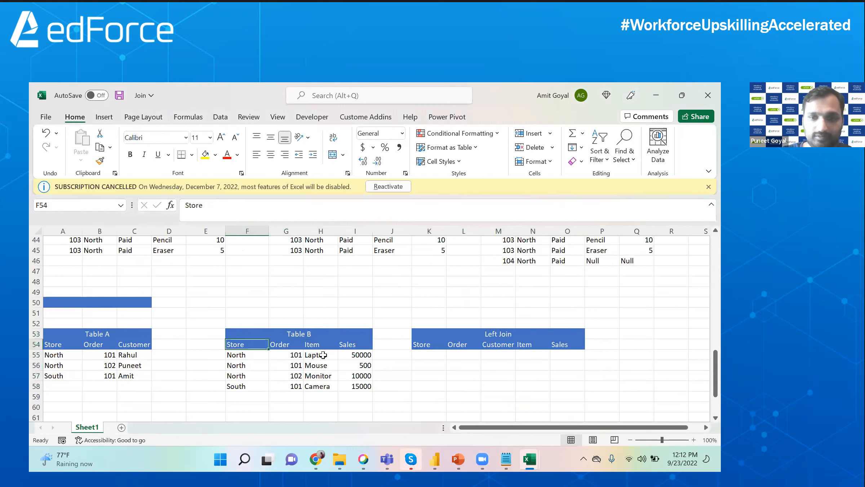
# Make a screen-ink mark above the tables, then select Table A's heading and re-enable ink
pyautogui.hotkey('ctrl', '2')
pyautogui.moveTo(30, 313)
pyautogui.mouseDown()
pyautogui.moveTo(390, 321)
pyautogui.moveTo(386, 391)
pyautogui.moveTo(277, 405)
pyautogui.moveTo(54, 377)
pyautogui.moveTo(36, 350)
pyautogui.moveTo(34, 312)
pyautogui.mouseUp()
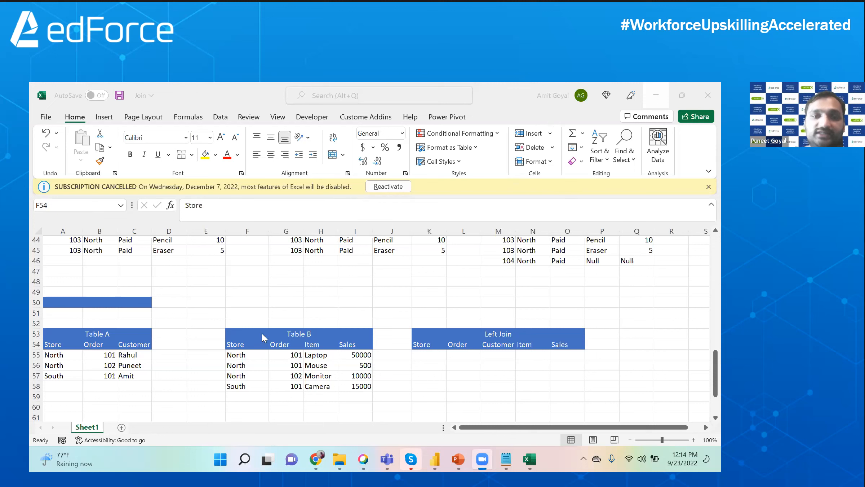
pyautogui.click(279, 343)
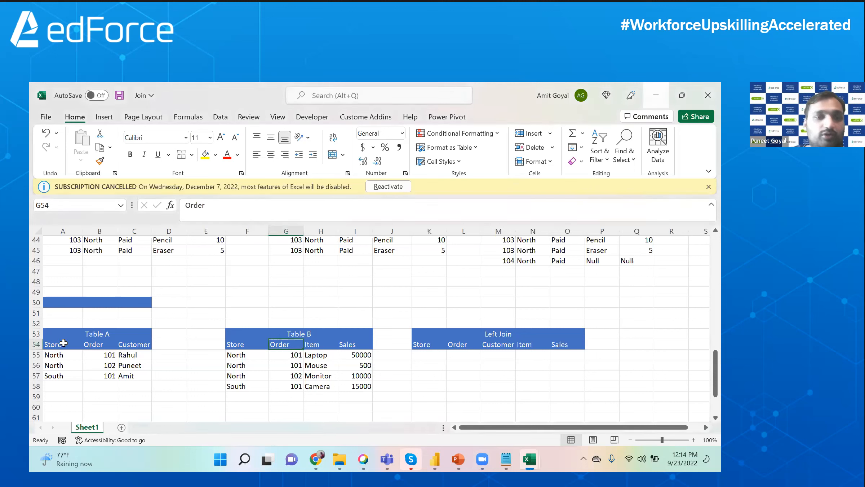
pyautogui.click(114, 337)
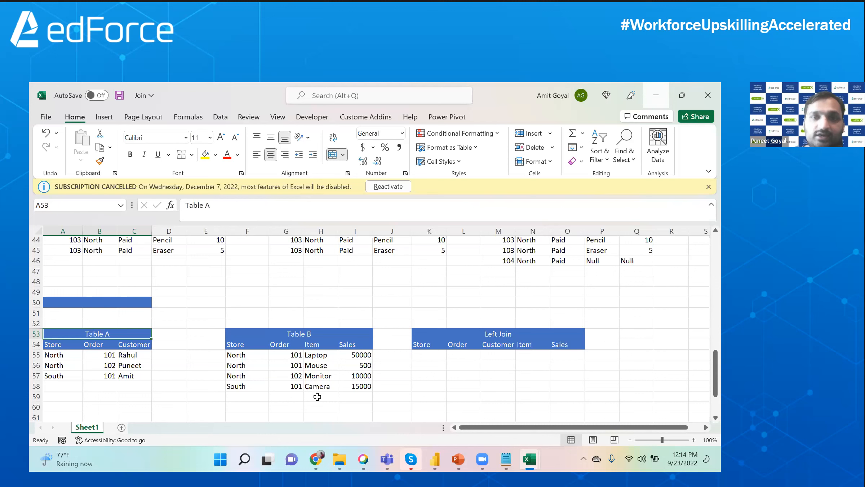
pyautogui.hotkey('ctrl', '2')
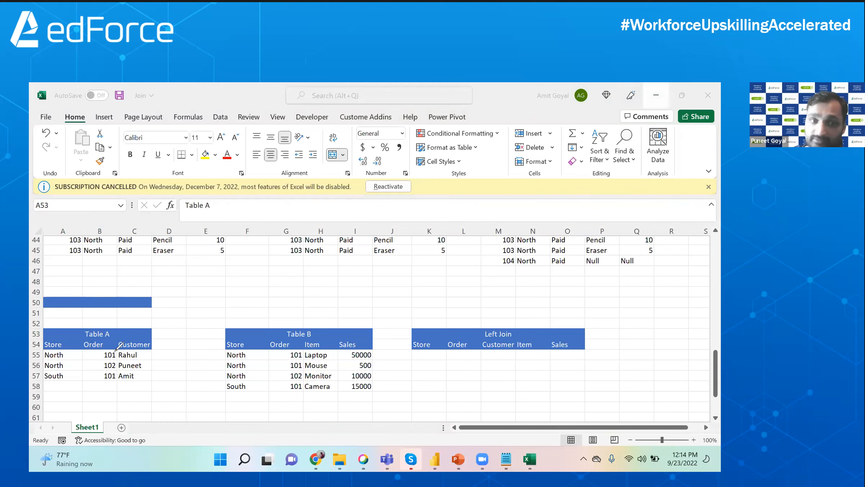
pyautogui.moveTo(116, 352); pyautogui.dragTo(233, 357)
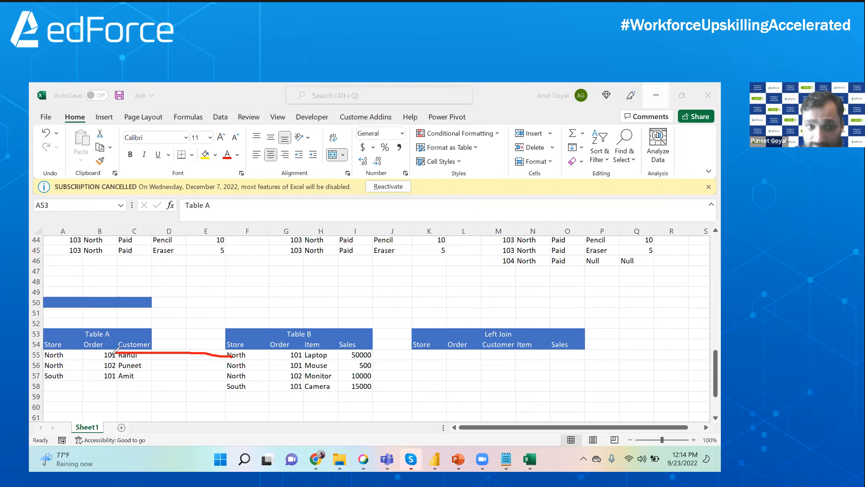
pyautogui.moveTo(117, 354); pyautogui.dragTo(225, 366)
pyautogui.moveTo(117, 354)
pyautogui.mouseDown()
pyautogui.moveTo(205, 390)
pyautogui.moveTo(289, 385)
pyautogui.mouseUp()
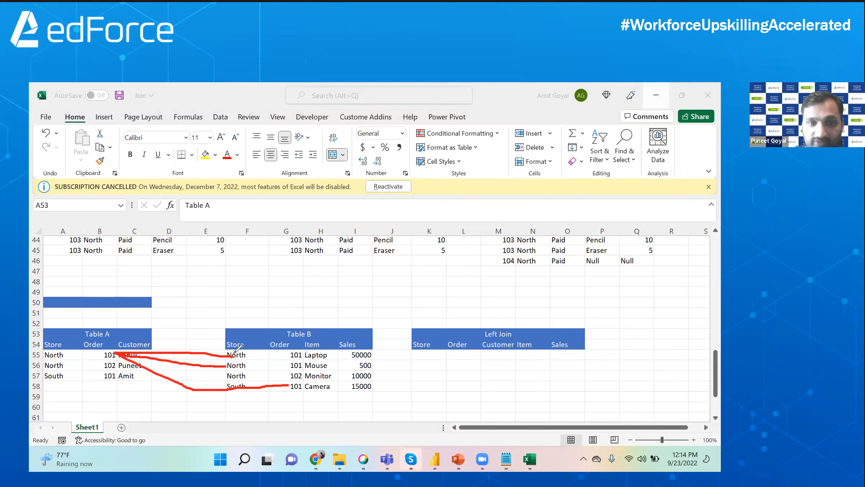
pyautogui.moveTo(244, 355); pyautogui.dragTo(288, 355)
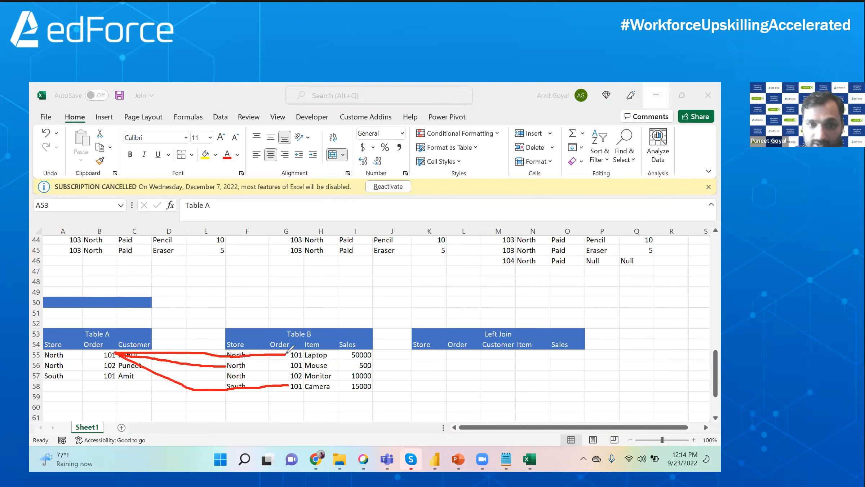
pyautogui.moveTo(216, 364); pyautogui.dragTo(293, 365)
pyautogui.moveTo(144, 363); pyautogui.dragTo(290, 376)
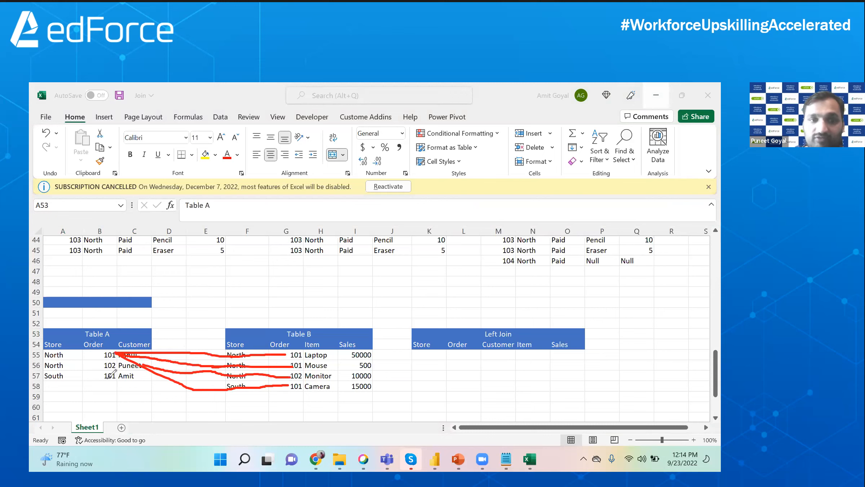
pyautogui.moveTo(135, 376)
pyautogui.mouseDown()
pyautogui.moveTo(200, 377)
pyautogui.moveTo(268, 352)
pyautogui.moveTo(288, 355)
pyautogui.mouseUp()
pyautogui.moveTo(137, 374)
pyautogui.mouseDown()
pyautogui.moveTo(172, 393)
pyautogui.moveTo(242, 396)
pyautogui.moveTo(296, 363)
pyautogui.mouseUp()
pyautogui.moveTo(130, 380); pyautogui.dragTo(146, 398)
pyautogui.moveTo(198, 404)
pyautogui.mouseDown()
pyautogui.moveTo(274, 403)
pyautogui.moveTo(294, 379)
pyautogui.mouseUp()
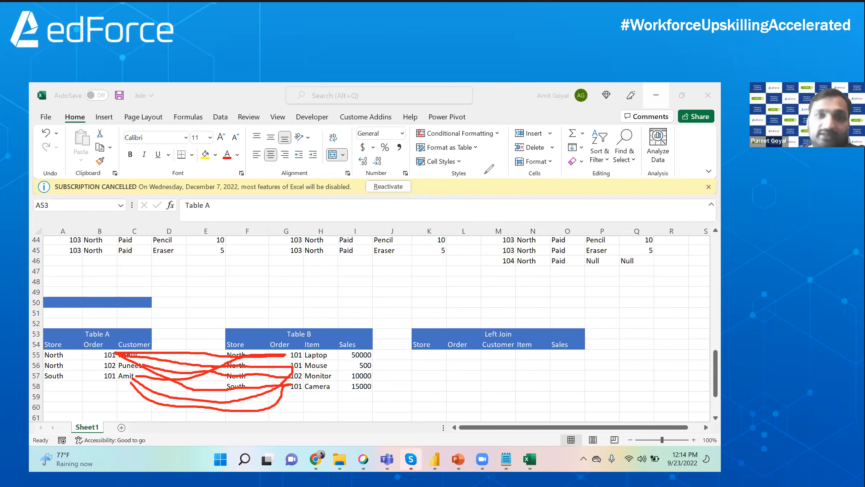
pyautogui.press('e')
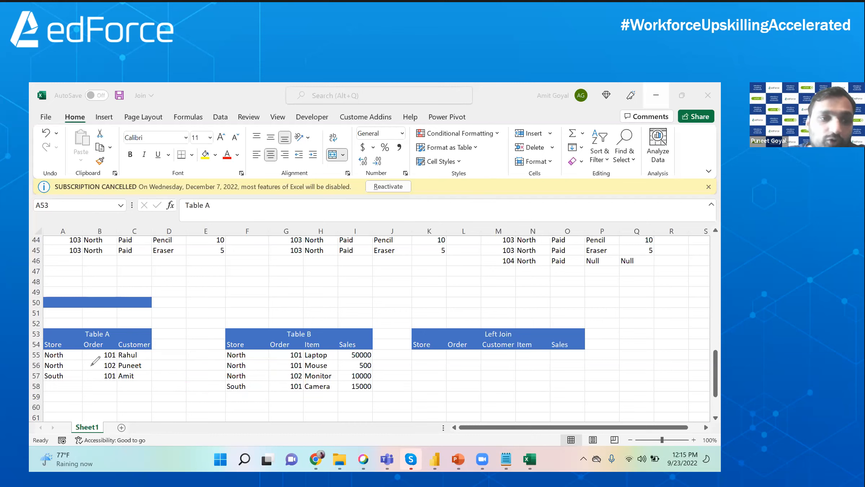
pyautogui.moveTo(66, 353); pyautogui.dragTo(226, 360)
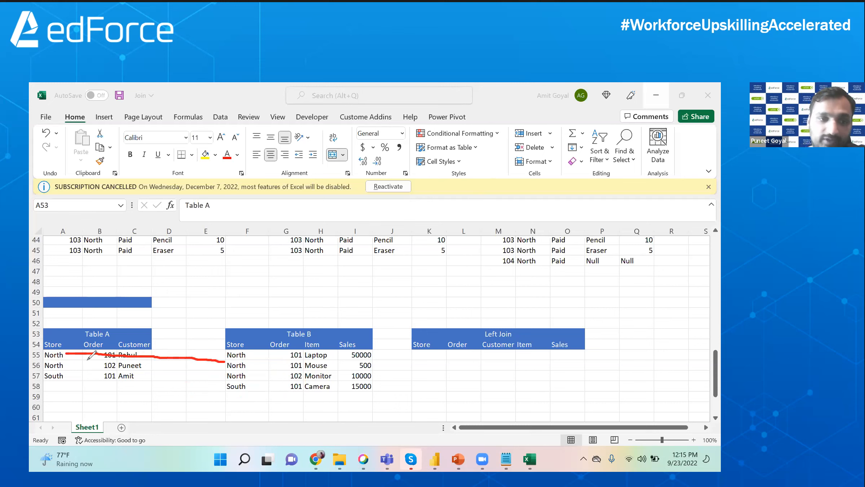
pyautogui.moveTo(68, 353)
pyautogui.mouseDown()
pyautogui.moveTo(178, 372)
pyautogui.moveTo(222, 368)
pyautogui.mouseUp()
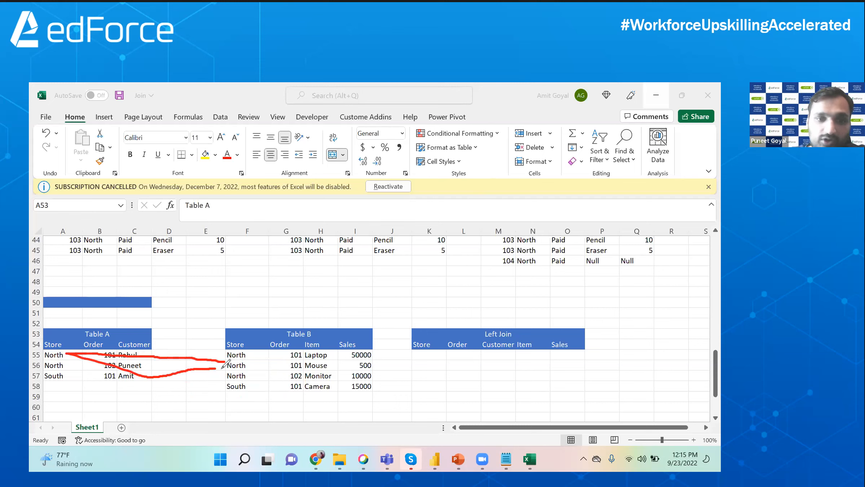
pyautogui.moveTo(67, 354); pyautogui.dragTo(222, 376)
pyautogui.moveTo(68, 365); pyautogui.dragTo(225, 359)
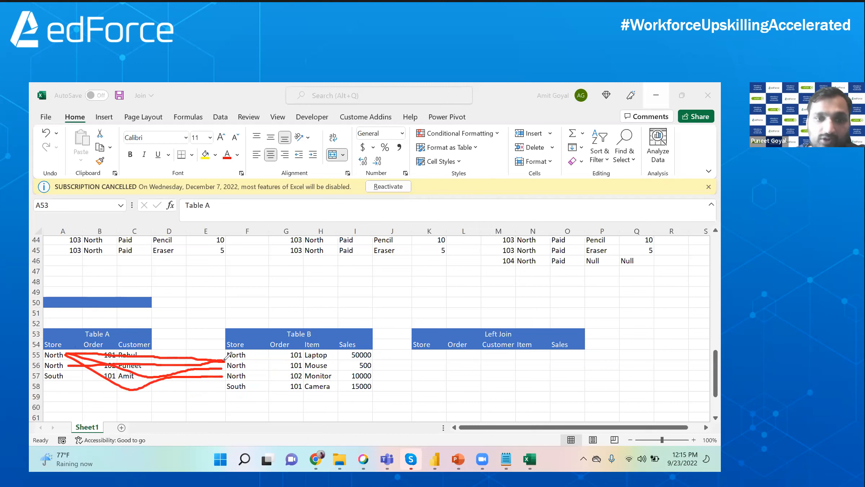
pyautogui.moveTo(68, 367); pyautogui.dragTo(230, 367)
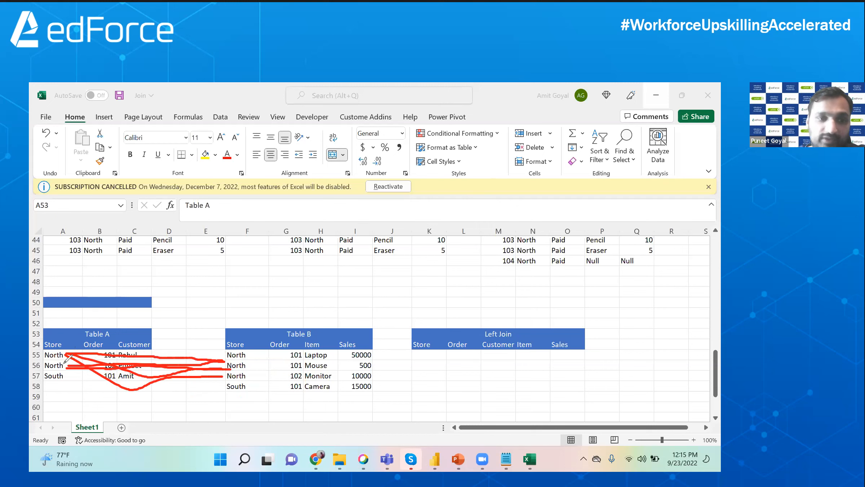
pyautogui.moveTo(87, 362); pyautogui.dragTo(228, 377)
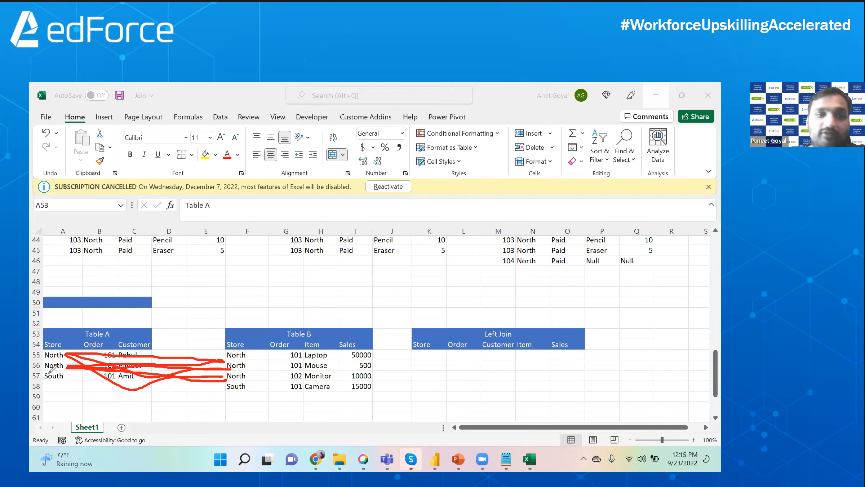
pyautogui.moveTo(57, 373)
pyautogui.mouseDown()
pyautogui.moveTo(206, 395)
pyautogui.moveTo(236, 387)
pyautogui.mouseUp()
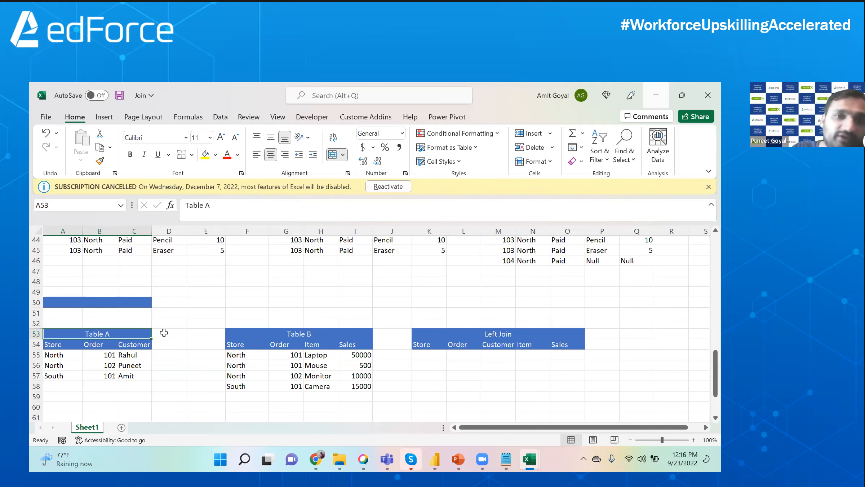
# Give the Store and Order headers in A54:B54 and F54:G54 a yellow fill
pyautogui.click(62, 344)
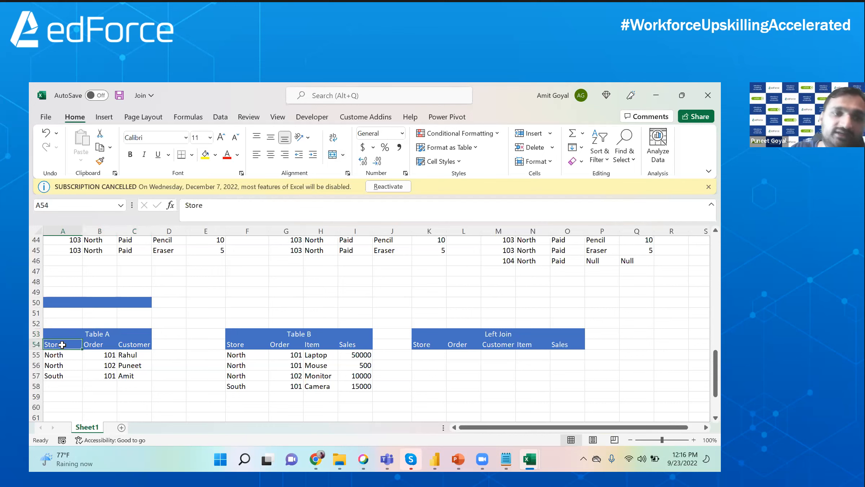
pyautogui.moveTo(62, 345); pyautogui.dragTo(99, 345)
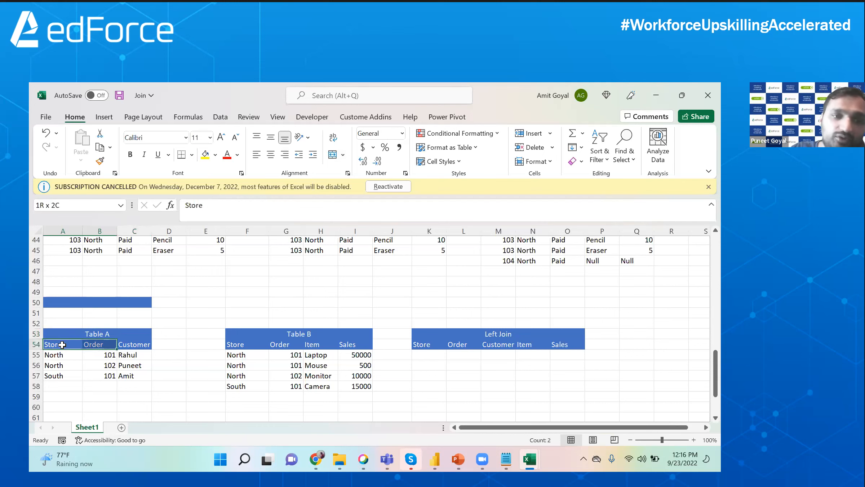
pyautogui.click(206, 155)
pyautogui.click(251, 343)
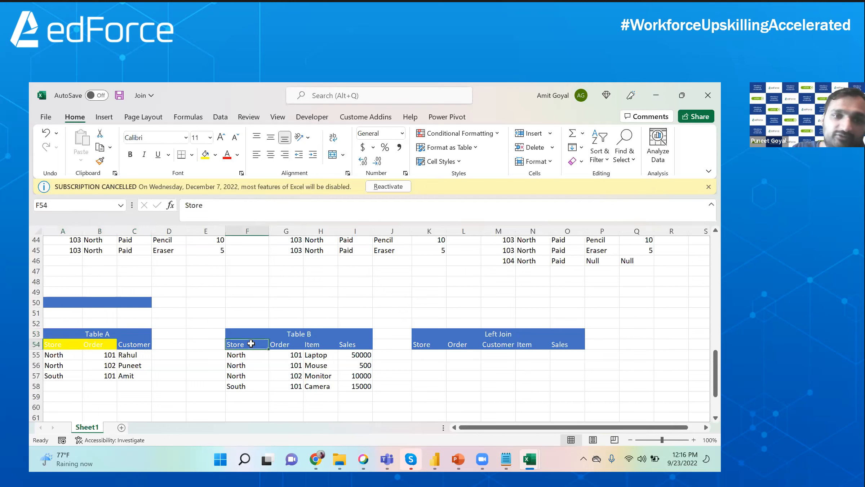
pyautogui.moveTo(251, 344); pyautogui.dragTo(285, 344)
pyautogui.click(100, 161)
pyautogui.click(206, 155)
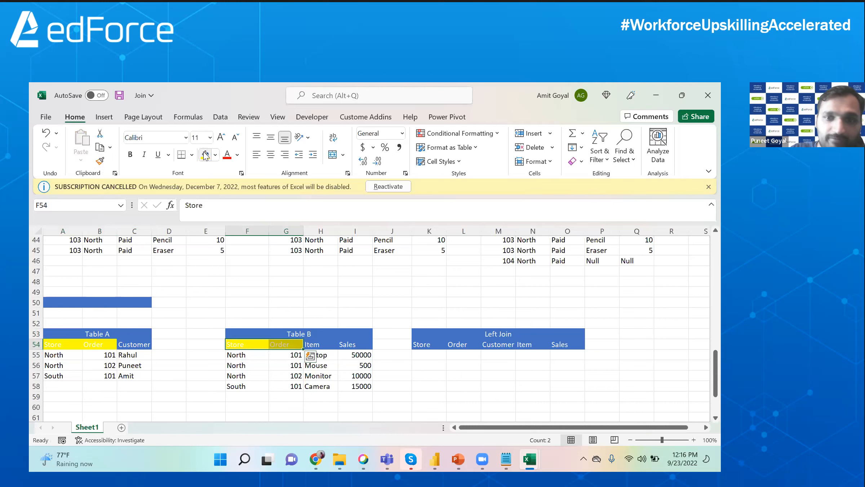
pyautogui.click(356, 282)
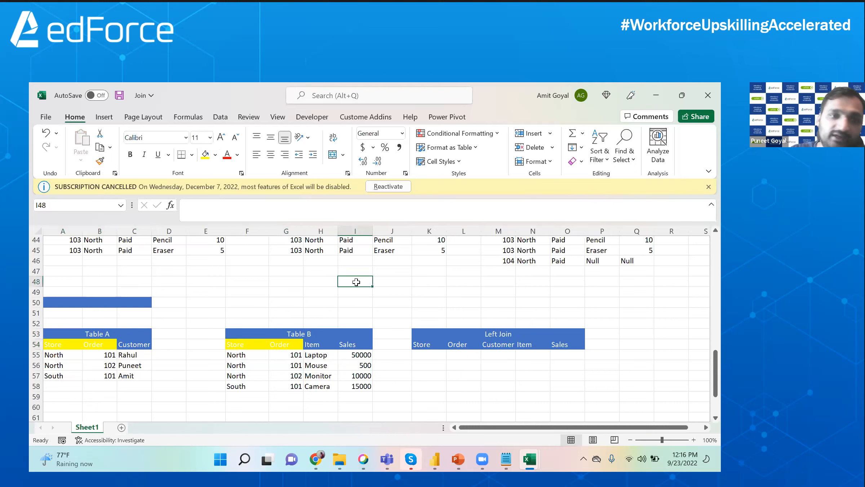
pyautogui.click(57, 354)
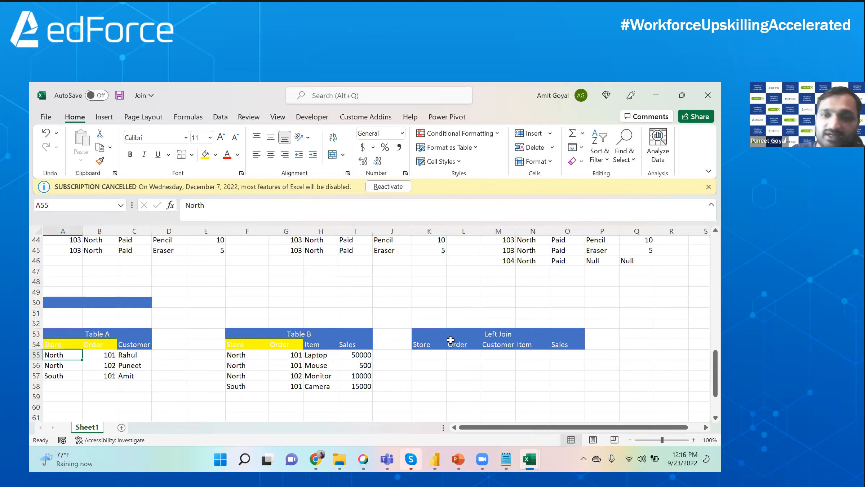
# Copy Table A's first row (North, 101 and its customer) into the Left Join's first row
pyautogui.hotkey('shift', 'Right')
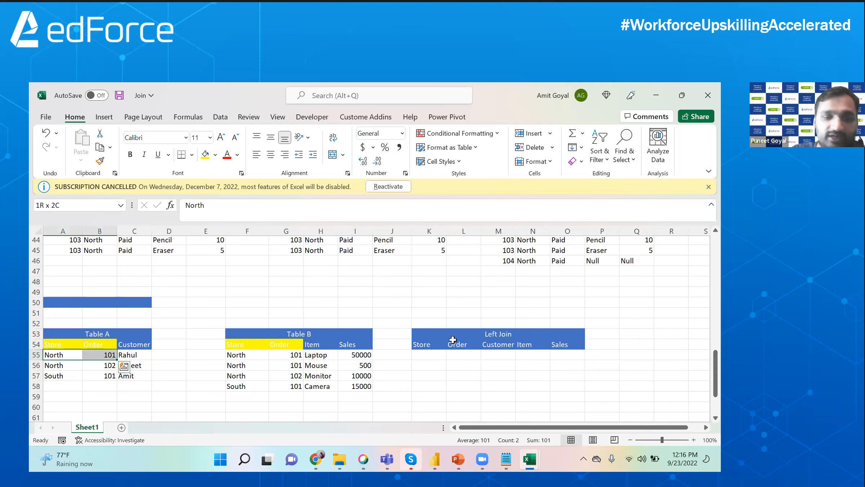
pyautogui.hotkey('ctrl', 'q')
pyautogui.press('Right')
pyautogui.press('Escape')
pyautogui.hotkey('shift', 'Right')
pyautogui.hotkey('ctrl', 'c')
pyautogui.press('Right')
pyautogui.press('Right')
pyautogui.press('Right')
pyautogui.press('Right')
pyautogui.press('Right')
pyautogui.press('Right')
pyautogui.press('Right')
pyautogui.press('Right')
pyautogui.press('Right')
pyautogui.press('Right')
pyautogui.press('Right')
pyautogui.press('Right')
pyautogui.press('Left')
# Add Laptop 50000 and Mouse 500, repeating the North 101 customer details with Ctrl+D
pyautogui.press('Left')
pyautogui.hotkey('ctrl', 'v')
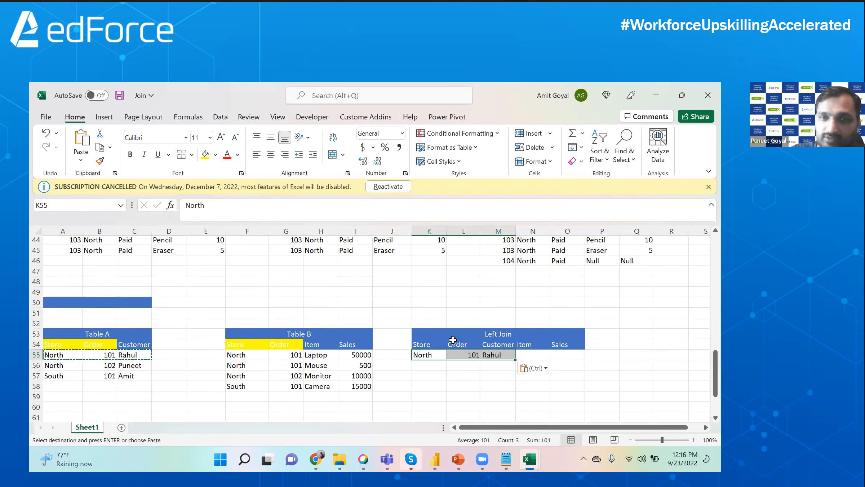
pyautogui.press('Left')
pyautogui.press('Left')
pyautogui.press('Left')
pyautogui.press('Left')
pyautogui.press('Left')
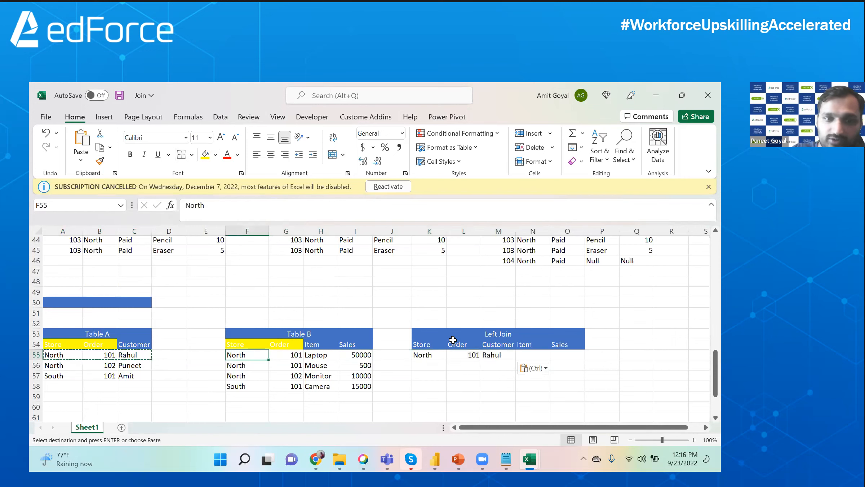
pyautogui.hotkey('shift', 'Right')
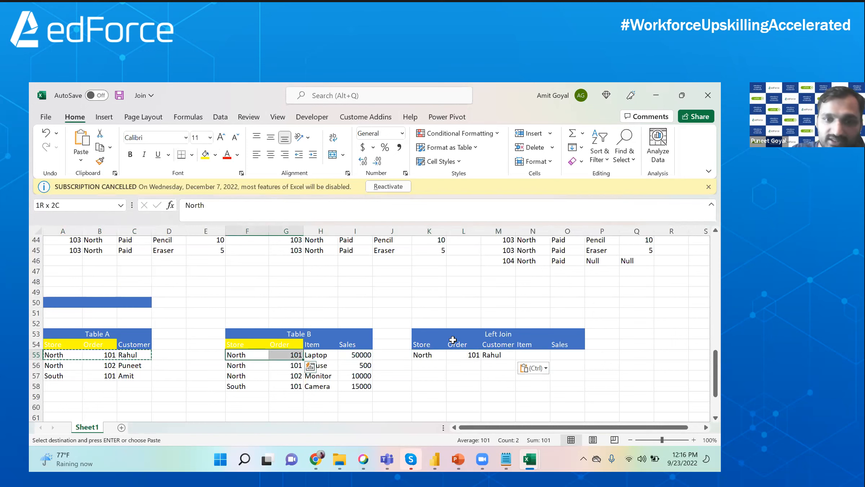
pyautogui.press('Right')
pyautogui.press('Right')
pyautogui.press('Left')
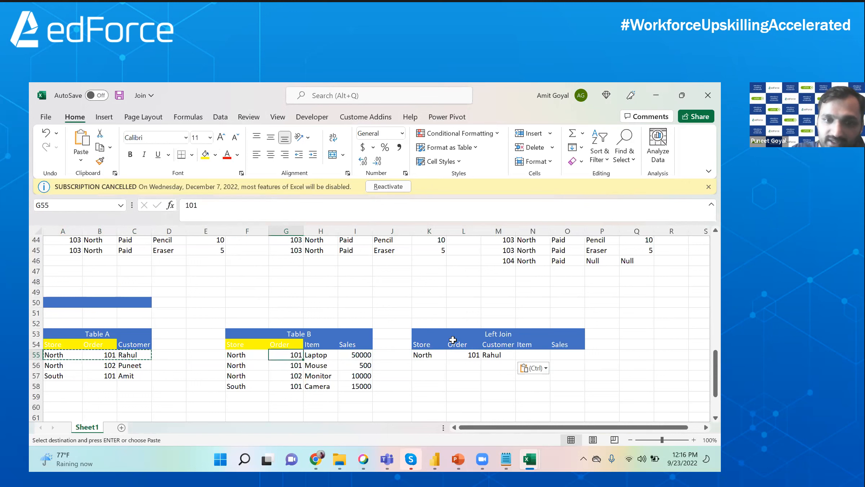
pyautogui.press('Down')
pyautogui.press('Right')
pyautogui.hotkey('shift', 'Up')
pyautogui.hotkey('shift', 'Right')
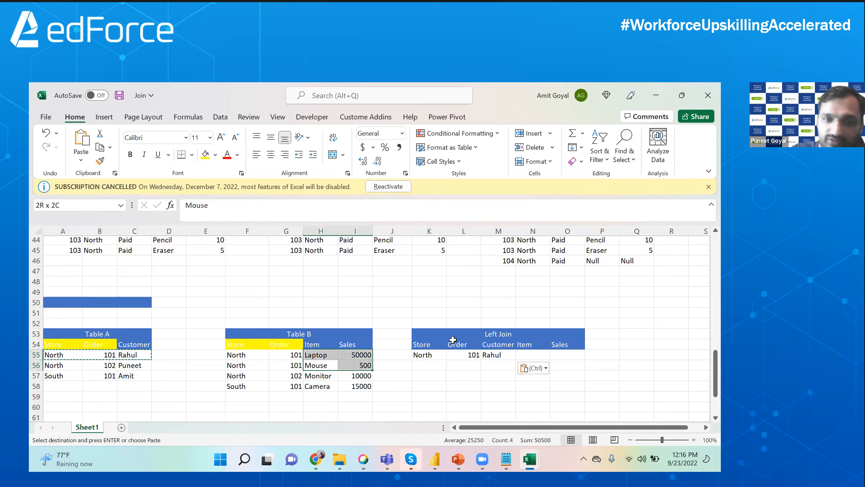
pyautogui.hotkey('ctrl', 'c')
pyautogui.press('Right')
pyautogui.press('Right')
pyautogui.press('Right')
pyautogui.press('Right')
pyautogui.press('Right')
pyautogui.press('Right')
pyautogui.press('Up')
pyautogui.hotkey('ctrl', 'v')
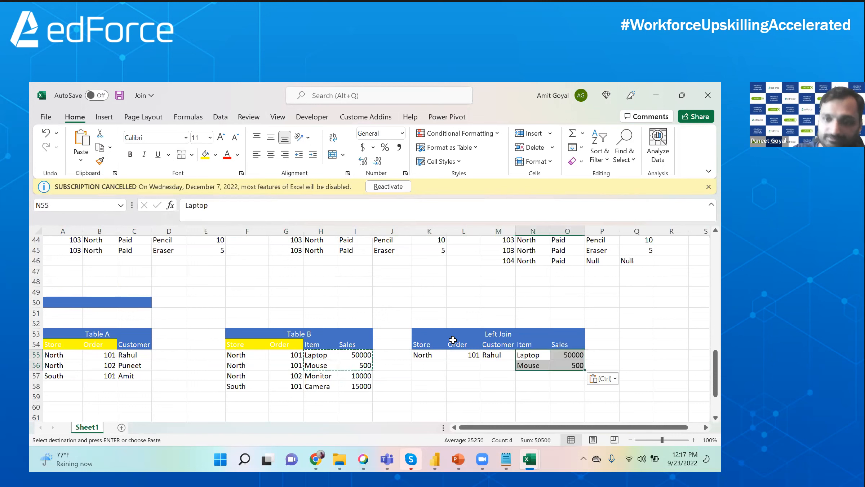
pyautogui.press('Down')
pyautogui.press('Left')
pyautogui.hotkey('shift', 'Left')
pyautogui.hotkey('shift', 'Left')
pyautogui.hotkey('shift', 'Up')
pyautogui.hotkey('ctrl', 'd')
# Fill the third Left Join row with North 102, its customer, Monitor and 10000
pyautogui.press('Left')
pyautogui.press('Left')
pyautogui.press('Left')
pyautogui.press('Left')
pyautogui.press('Left')
pyautogui.press('Left')
pyautogui.press('Left')
pyautogui.press('Left')
pyautogui.press('Left')
pyautogui.press('Left')
pyautogui.press('Left')
pyautogui.press('Left')
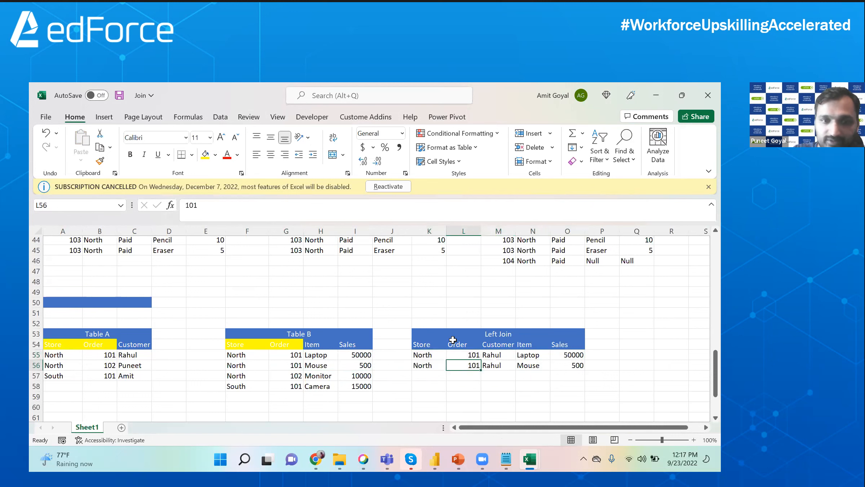
pyautogui.hotkey('shift', 'Right')
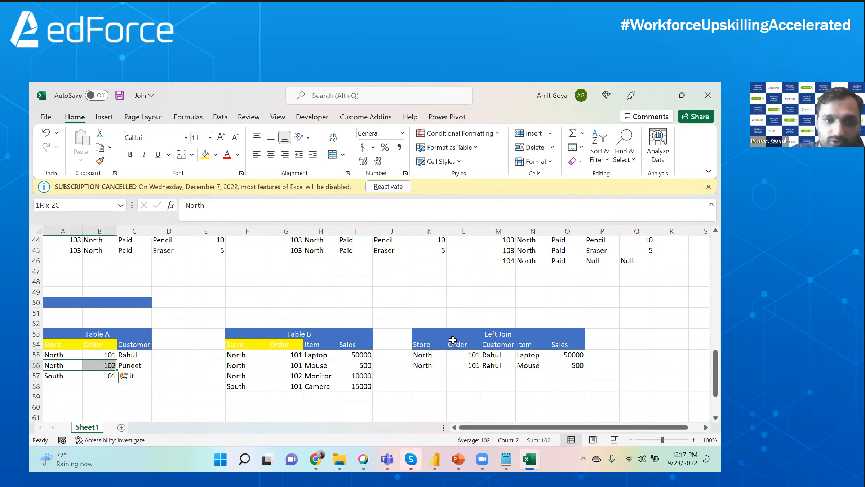
pyautogui.hotkey('shift', 'Right')
pyautogui.hotkey('ctrl', 'c')
pyautogui.press('Right')
pyautogui.press('Right')
pyautogui.press('Right')
pyautogui.press('Right')
pyautogui.press('Right')
pyautogui.press('Right')
pyautogui.press('Right')
pyautogui.press('Right')
pyautogui.press('Right')
pyautogui.press('Right')
pyautogui.press('Right')
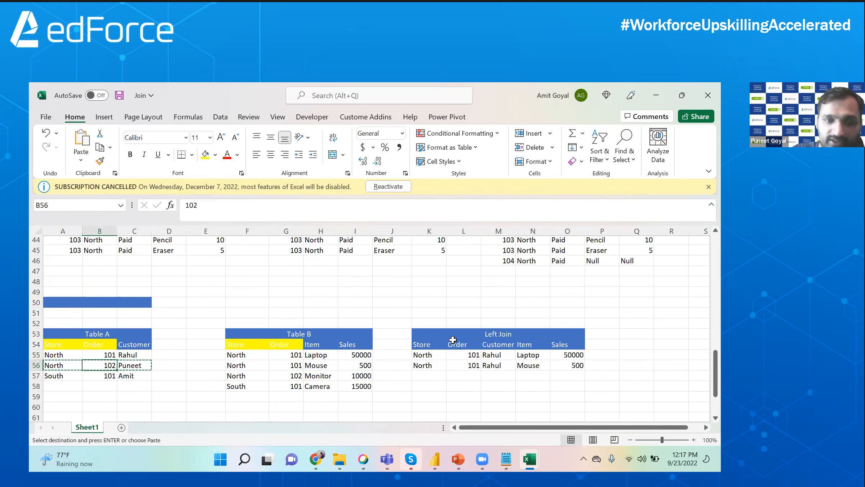
pyautogui.press('Down')
pyautogui.press('Left')
pyautogui.hotkey('ctrl', 'v')
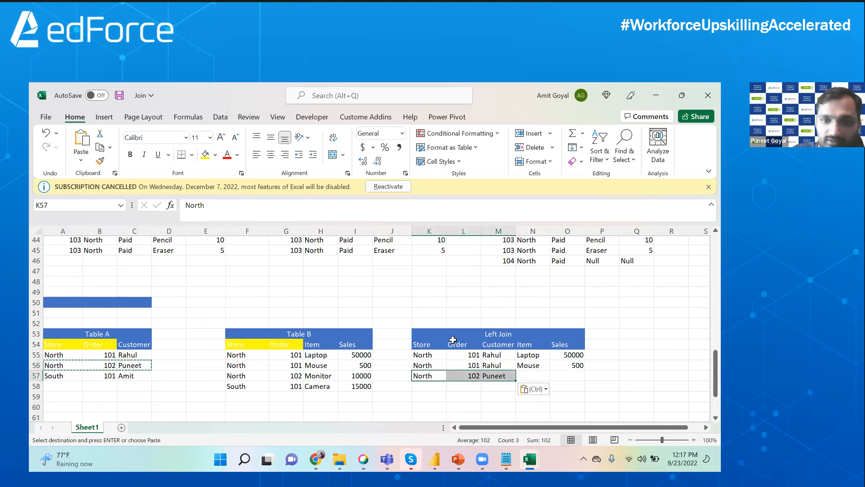
pyautogui.press('Left')
pyautogui.press('Left')
pyautogui.press('Left')
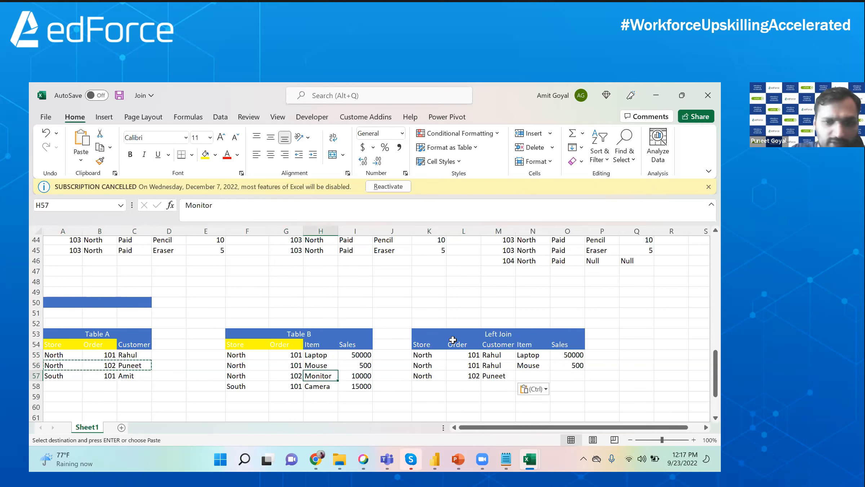
pyautogui.hotkey('shift', 'Right')
pyautogui.hotkey('ctrl', 'c')
pyautogui.press('Right')
pyautogui.press('Right')
pyautogui.press('Right')
pyautogui.press('Right')
pyautogui.press('Right')
pyautogui.press('Right')
pyautogui.press('Right')
pyautogui.press('Left')
pyautogui.hotkey('ctrl', 'v')
# Fill the fourth Left Join row with South 101, its customer, Camera and 15000
pyautogui.press('Left')
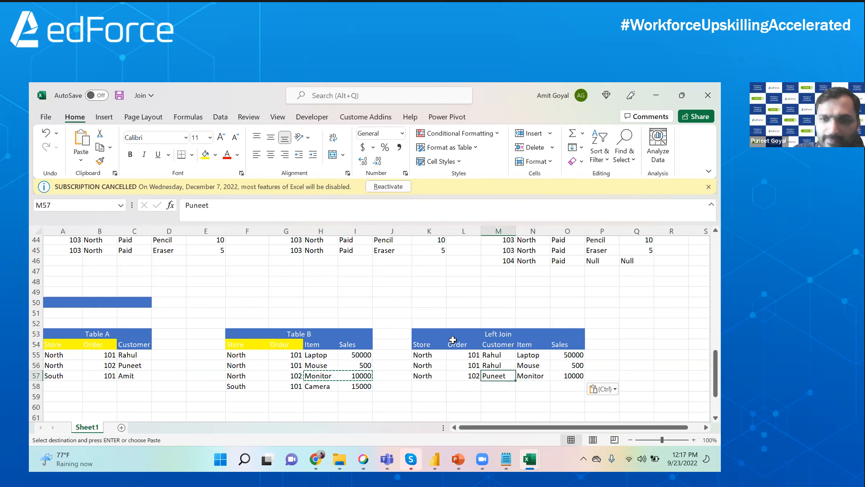
pyautogui.press('Left')
pyautogui.press('Left')
pyautogui.press('Left')
pyautogui.press('Left')
pyautogui.press('Left')
pyautogui.press('Left')
pyautogui.press('Left')
pyautogui.press('Left')
pyautogui.press('Left')
pyautogui.press('Left')
pyautogui.press('Left')
pyautogui.press('Left')
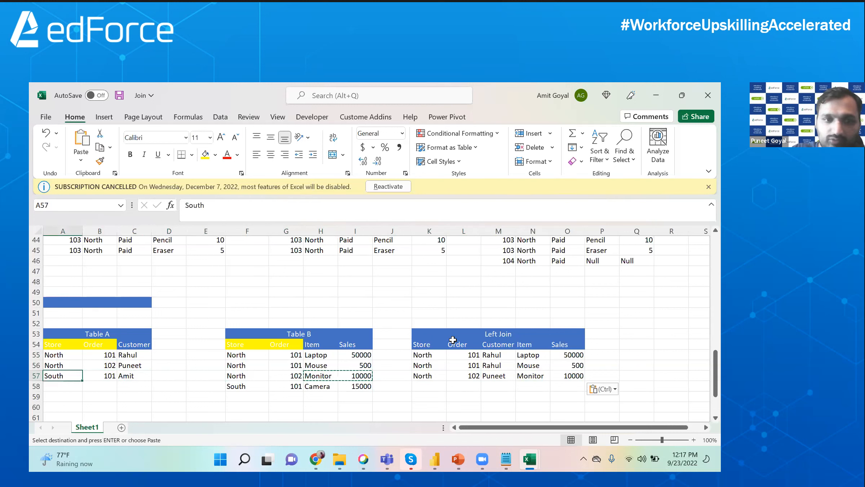
pyautogui.hotkey('shift', 'Right')
pyautogui.hotkey('ctrl', 'c')
pyautogui.press('Right')
pyautogui.press('Right')
pyautogui.press('Right')
pyautogui.press('Right')
pyautogui.press('Right')
pyautogui.press('Right')
pyautogui.press('Right')
pyautogui.press('Right')
pyautogui.press('Right')
pyautogui.press('Right')
pyautogui.press('Down')
pyautogui.press('Left')
pyautogui.hotkey('ctrl', 'v')
pyautogui.press('Left')
pyautogui.press('Left')
pyautogui.press('Left')
pyautogui.press('Left')
pyautogui.press('Left')
pyautogui.press('Left')
pyautogui.press('Left')
pyautogui.press('Left')
pyautogui.press('Left')
pyautogui.press('Up')
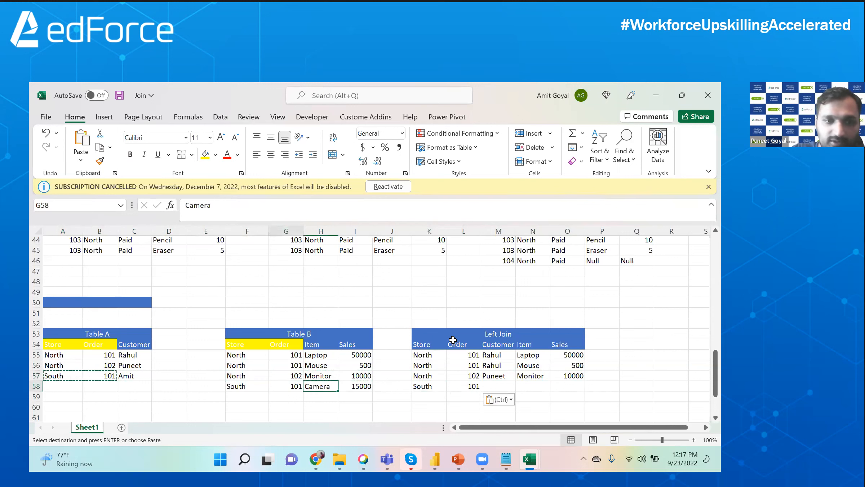
pyautogui.press('Right')
pyautogui.hotkey('ctrl', 'c')
pyautogui.press('Right')
pyautogui.press('Right')
pyautogui.press('Right')
pyautogui.press('Right')
pyautogui.press('Right')
pyautogui.press('Right')
pyautogui.press('Right')
pyautogui.press('Right')
pyautogui.press('Right')
pyautogui.press('Right')
pyautogui.press('Down')
pyautogui.hotkey('ctrl', 'v')
pyautogui.press('Left')
pyautogui.press('Left')
pyautogui.press('Left')
pyautogui.press('Left')
pyautogui.press('Left')
pyautogui.press('Left')
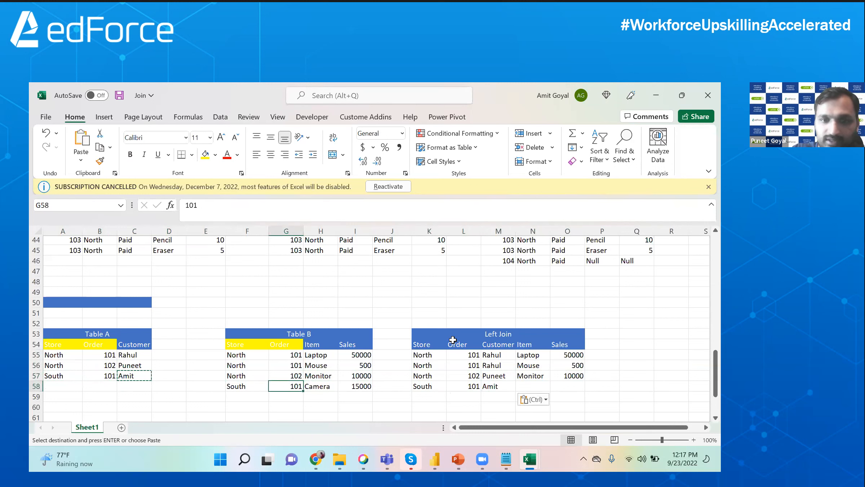
pyautogui.press('Right')
pyautogui.hotkey('shift', 'Right')
pyautogui.hotkey('ctrl', 'c')
pyautogui.press('Right')
pyautogui.press('Right')
pyautogui.press('Right')
pyautogui.press('Right')
pyautogui.press('Right')
pyautogui.press('Right')
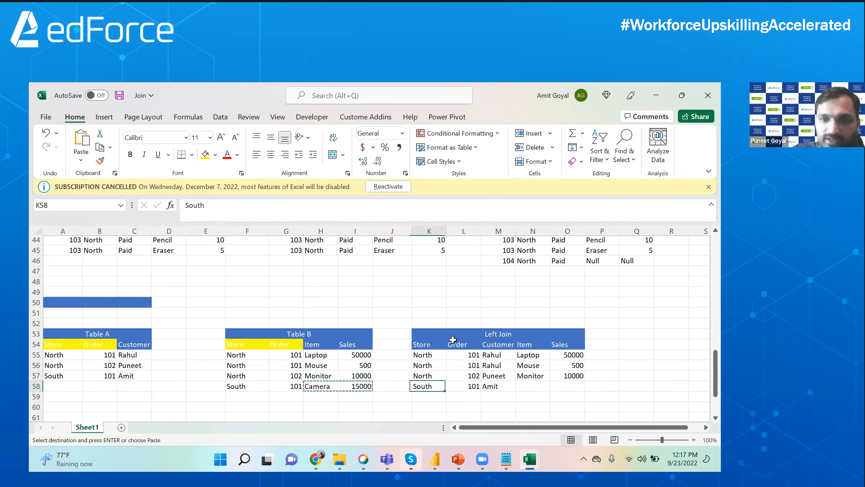
pyautogui.hotkey('ctrl', 'v')
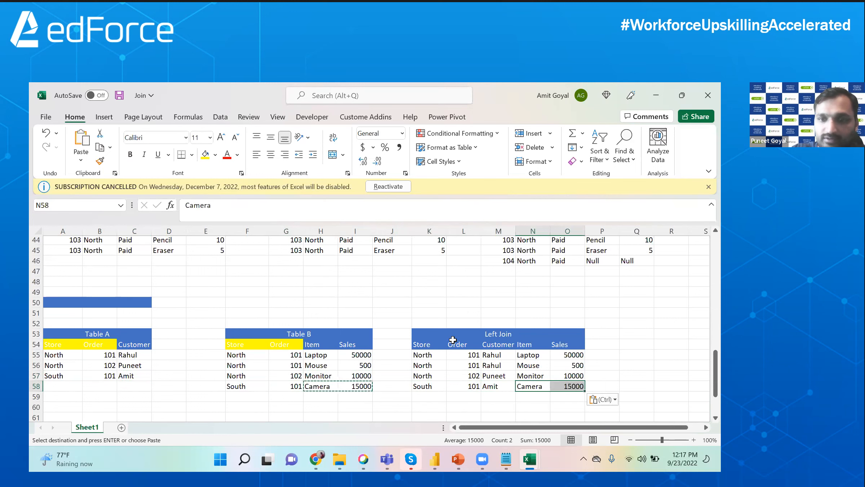
pyautogui.press('Left')
pyautogui.press('Left')
pyautogui.press('Left')
pyautogui.press('Left')
pyautogui.press('Left')
pyautogui.press('Left')
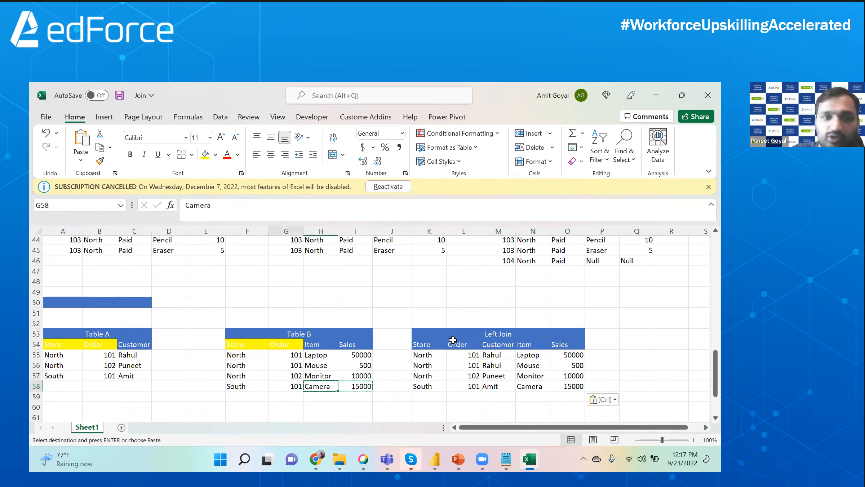
pyautogui.press('Home')
pyautogui.press('Down')
pyautogui.press('Down')
pyautogui.press('Down')
pyautogui.press('Down')
pyautogui.press('Down')
pyautogui.press('Down')
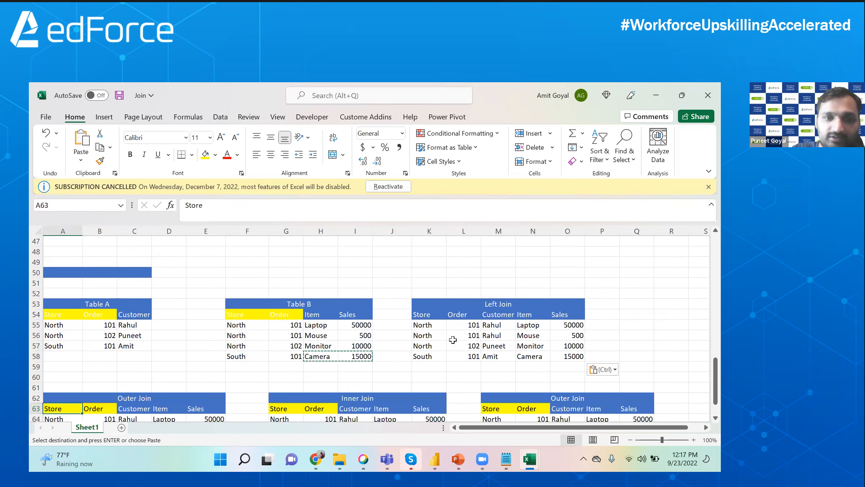
# Clear the data range A64:S67 under the Outer, Inner and second Outer Join headers
pyautogui.hotkey('ctrl', 'shift', 'Down')
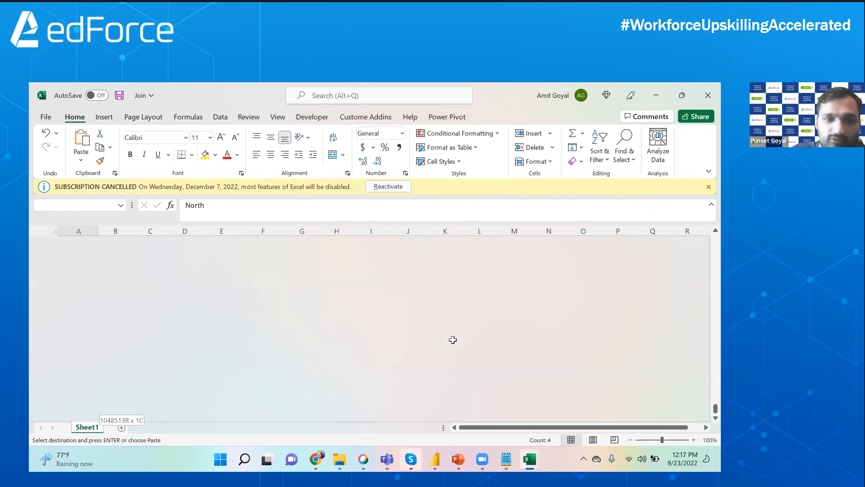
pyautogui.hotkey('shift', 'Right')
pyautogui.hotkey('shift', 'Right')
pyautogui.hotkey('shift', 'Right')
pyautogui.hotkey('shift', 'Right')
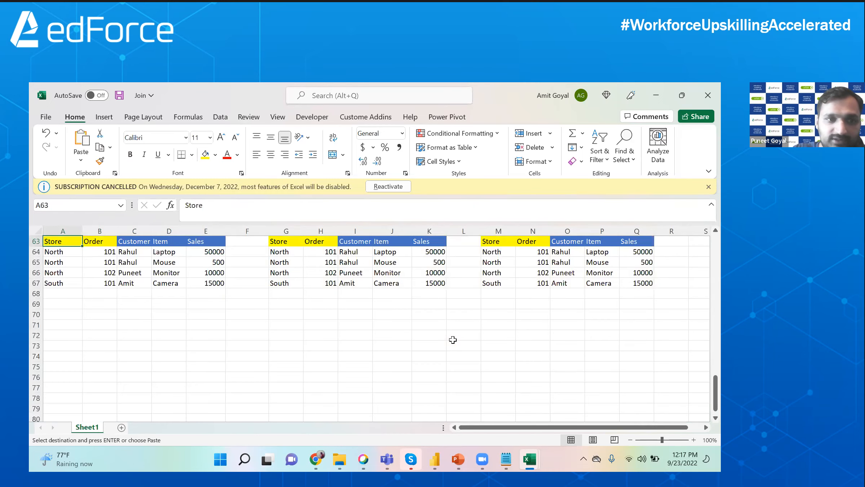
pyautogui.hotkey('shift', 'Right')
pyautogui.hotkey('shift', 'Right')
pyautogui.hotkey('shift', 'Right')
pyautogui.hotkey('shift', 'Right')
pyautogui.hotkey('shift', 'Right')
pyautogui.hotkey('shift', 'Right')
pyautogui.hotkey('shift', 'Right')
pyautogui.hotkey('shift', 'Right')
pyautogui.hotkey('shift', 'Right')
pyautogui.hotkey('shift', 'Right')
pyautogui.hotkey('shift', 'Right')
pyautogui.hotkey('shift', 'Right')
pyautogui.hotkey('shift', 'Right')
pyautogui.hotkey('shift', 'Right')
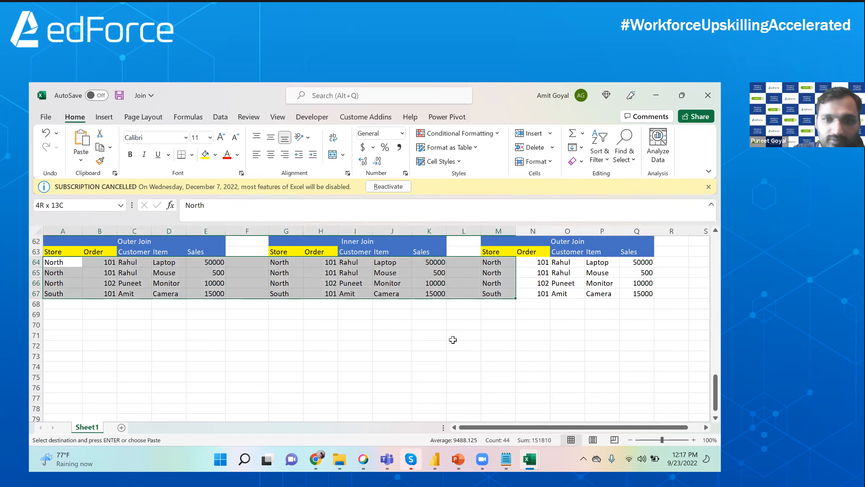
pyautogui.press('Delete')
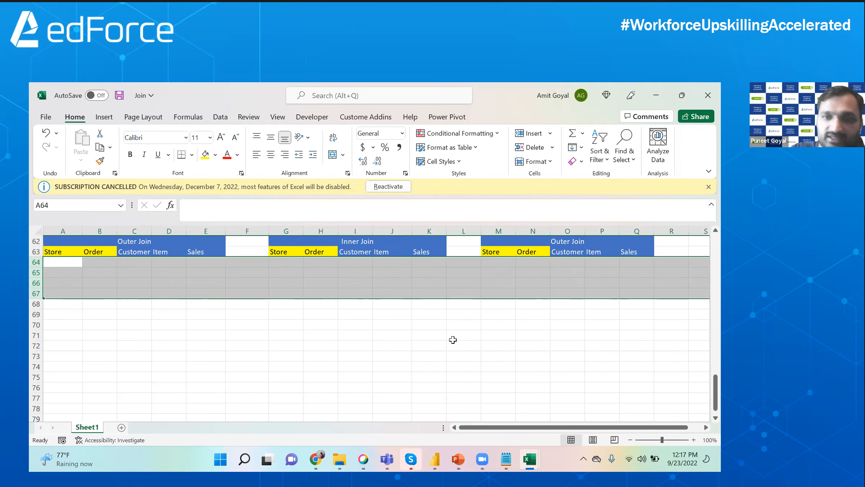
pyautogui.press('Up')
pyautogui.press('Up')
pyautogui.press('Up')
pyautogui.press('Up')
pyautogui.press('Up')
pyautogui.press('Up')
pyautogui.press('Up')
pyautogui.press('Up')
pyautogui.press('Up')
pyautogui.press('Up')
pyautogui.press('Up')
pyautogui.press('Right')
pyautogui.press('Right')
pyautogui.press('Right')
pyautogui.press('Right')
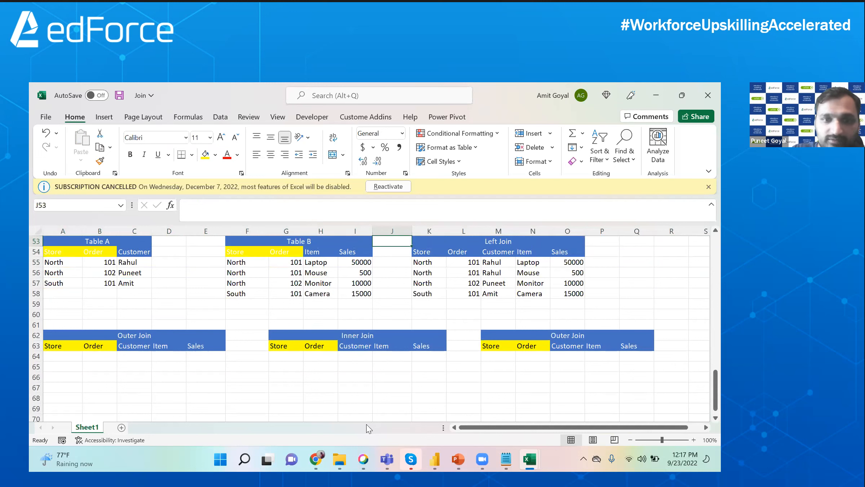
# Retitle the first join table 'Right Join' and paste Table B's four rows beneath it
pyautogui.click(148, 334)
pyautogui.write('R')
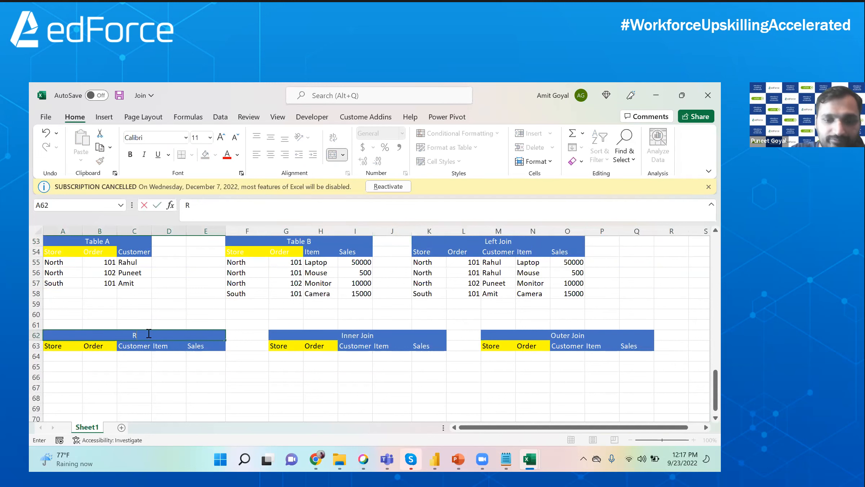
pyautogui.write('ight Join')
pyautogui.press('Return')
pyautogui.press('Right')
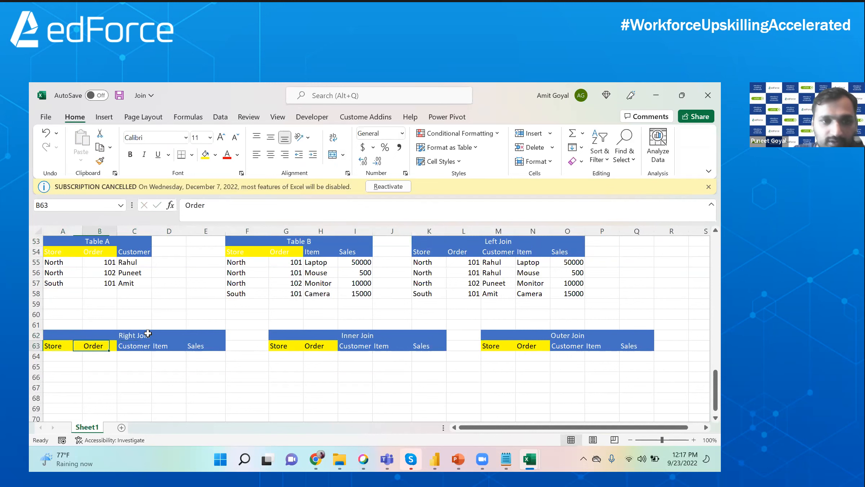
pyautogui.press('Up')
pyautogui.press('Up')
pyautogui.press('Up')
pyautogui.press('Up')
pyautogui.press('Up')
pyautogui.press('Up')
pyautogui.press('Right')
pyautogui.press('Right')
pyautogui.press('Right')
pyautogui.press('Right')
pyautogui.press('Right')
pyautogui.press('Up')
pyautogui.press('Up')
pyautogui.hotkey('shift', 'Down')
pyautogui.hotkey('shift', 'Down')
pyautogui.hotkey('shift', 'Down')
pyautogui.hotkey('shift', 'Right')
pyautogui.hotkey('shift', 'Right')
pyautogui.hotkey('shift', 'Right')
pyautogui.hotkey('ctrl', 'c')
pyautogui.press('Left')
pyautogui.press('Left')
pyautogui.press('Left')
pyautogui.press('Left')
pyautogui.press('Left')
pyautogui.press('Down')
pyautogui.press('Down')
pyautogui.press('Down')
pyautogui.press('Down')
pyautogui.press('Down')
pyautogui.press('Down')
pyautogui.press('Down')
pyautogui.press('Down')
pyautogui.press('Down')
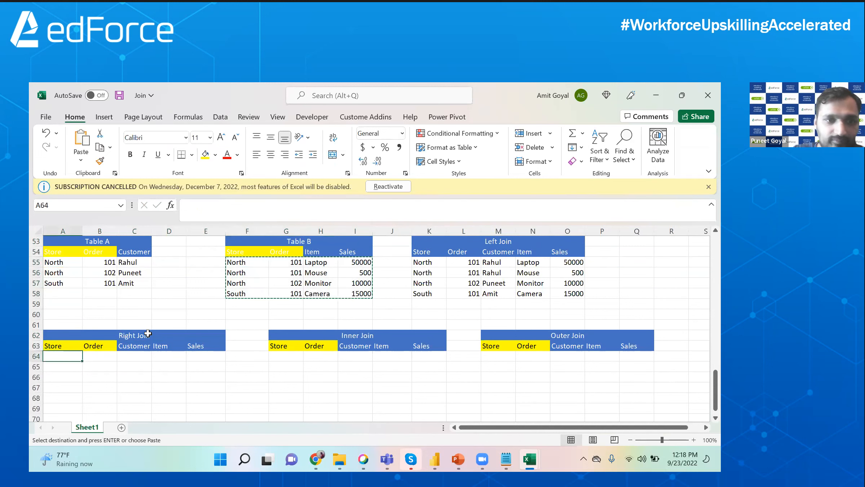
pyautogui.hotkey('ctrl', 'v')
# Shift the pasted Item and Sales values one column right, leaving the Customer column empty
pyautogui.press('Right')
pyautogui.press('Right')
pyautogui.hotkey('shift', 'Down')
pyautogui.hotkey('shift', 'Down')
pyautogui.hotkey('shift', 'Down')
pyautogui.hotkey('shift', 'Right')
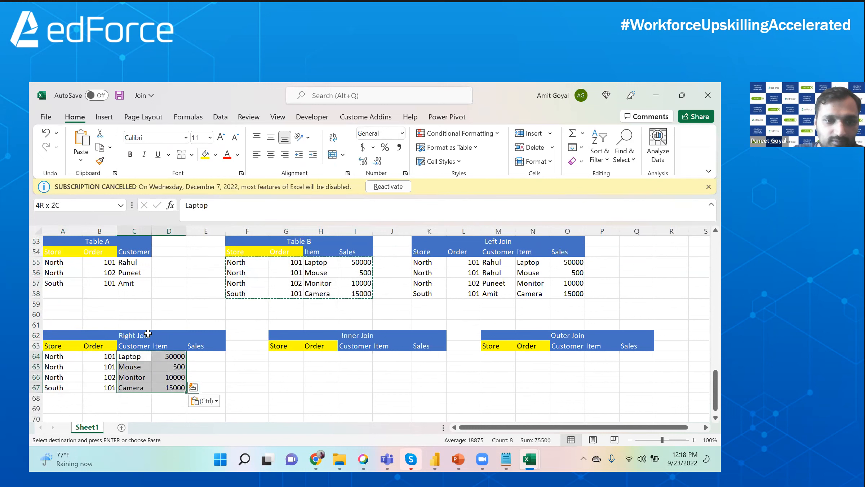
pyautogui.hotkey('ctrl', 'x')
pyautogui.press('Right')
pyautogui.hotkey('ctrl', 'v')
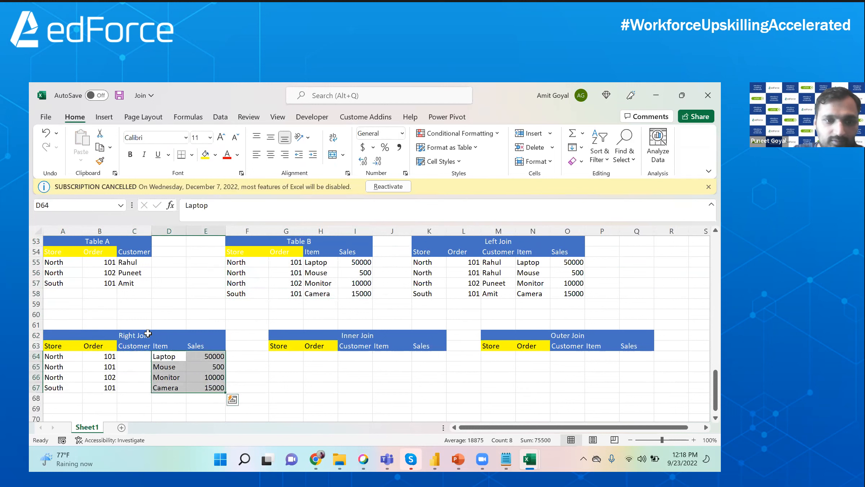
pyautogui.press('Left')
pyautogui.press('Left')
pyautogui.press('Left')
# Fill Customer cells C64:C67 with each row's matching customer from Table A
pyautogui.press('Right')
pyautogui.press('Up')
pyautogui.press('Up')
pyautogui.press('Up')
pyautogui.press('Up')
pyautogui.press('Up')
pyautogui.press('Up')
pyautogui.press('Up')
pyautogui.press('Up')
pyautogui.press('Up')
pyautogui.press('Up')
pyautogui.press('Right')
pyautogui.press('Down')
pyautogui.hotkey('ctrl', 'c')
pyautogui.press('Down')
pyautogui.press('Down')
pyautogui.press('Down')
pyautogui.press('Down')
pyautogui.press('Down')
pyautogui.press('Down')
pyautogui.press('Down')
pyautogui.press('Down')
pyautogui.press('Down')
pyautogui.hotkey('ctrl', 'v')
pyautogui.press('Down')
pyautogui.hotkey('ctrl', 'v')
pyautogui.press('Down')
pyautogui.press('Up')
pyautogui.press('Up')
pyautogui.press('Up')
pyautogui.press('Up')
pyautogui.press('Up')
pyautogui.press('Up')
pyautogui.press('Up')
pyautogui.press('Up')
pyautogui.press('Up')
pyautogui.press('Up')
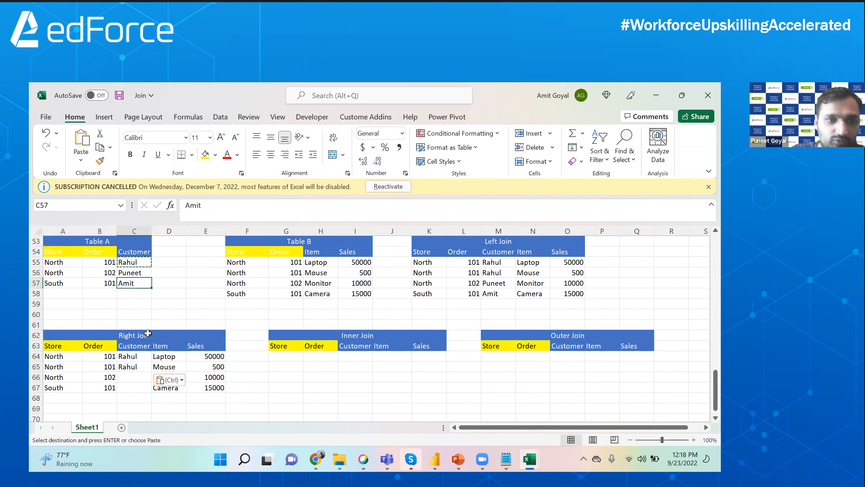
pyautogui.hotkey('ctrl', 'c')
pyautogui.press('Down')
pyautogui.press('Down')
pyautogui.press('Down')
pyautogui.press('Down')
pyautogui.press('Down')
pyautogui.press('Down')
pyautogui.press('Down')
pyautogui.press('Down')
pyautogui.press('Down')
pyautogui.press('Down')
pyautogui.hotkey('ctrl', 'v')
pyautogui.press('Up')
pyautogui.press('Up')
pyautogui.press('Up')
pyautogui.press('Up')
pyautogui.press('Up')
pyautogui.press('Up')
pyautogui.press('Up')
pyautogui.press('Up')
pyautogui.press('Up')
pyautogui.hotkey('ctrl', 'c')
pyautogui.press('Down')
pyautogui.press('Down')
pyautogui.press('Down')
pyautogui.press('Down')
pyautogui.press('Down')
pyautogui.press('Down')
pyautogui.press('Down')
pyautogui.press('Down')
pyautogui.press('Down')
pyautogui.press('Down')
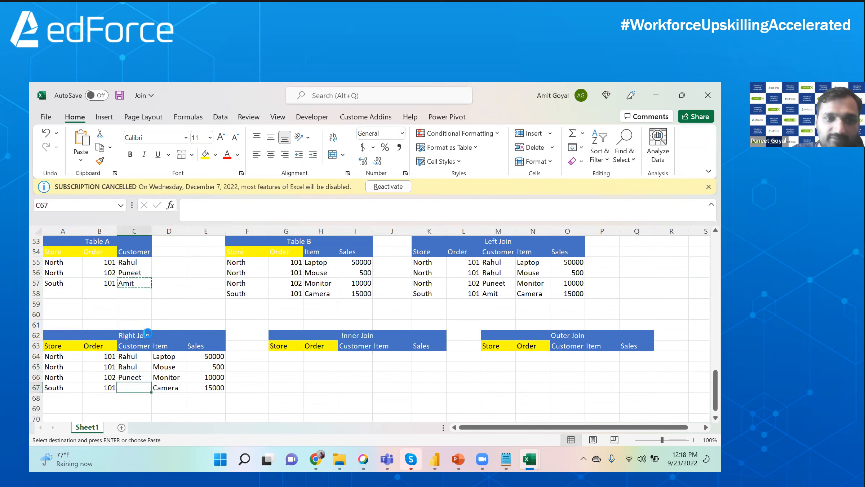
pyautogui.hotkey('ctrl', 'v')
pyautogui.press('Right')
pyautogui.press('Right')
pyautogui.press('Right')
pyautogui.press('Right')
pyautogui.press('Right')
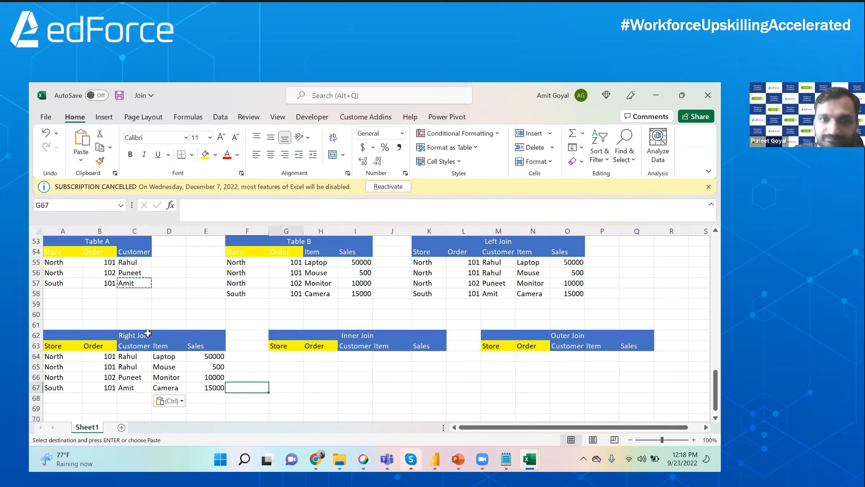
pyautogui.press('Left')
pyautogui.press('Up')
pyautogui.press('Up')
pyautogui.press('Up')
pyautogui.press('Up')
pyautogui.press('Left')
pyautogui.press('Left')
pyautogui.press('Left')
pyautogui.press('Left')
pyautogui.press('Left')
pyautogui.press('Left')
pyautogui.press('Up')
pyautogui.press('Up')
pyautogui.press('Up')
pyautogui.press('Up')
pyautogui.press('Up')
pyautogui.press('Up')
pyautogui.press('Up')
pyautogui.press('Up')
pyautogui.press('Up')
pyautogui.press('Up')
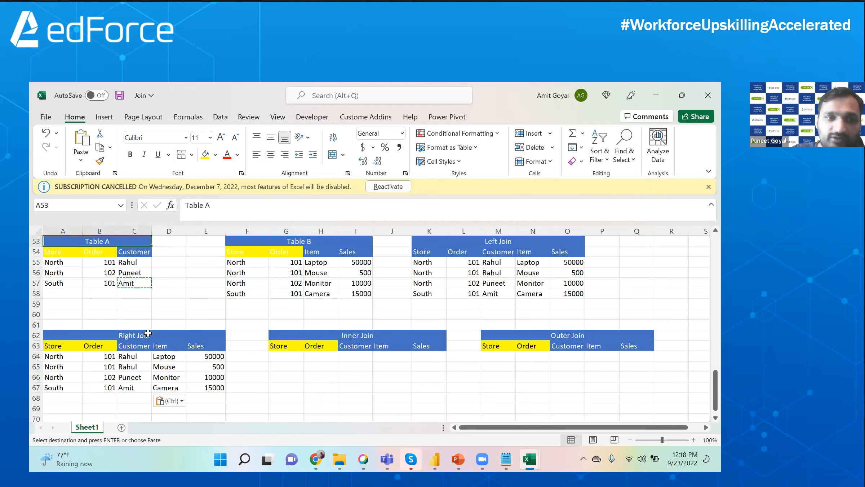
pyautogui.press('Down')
pyautogui.press('Down')
pyautogui.press('Right')
pyautogui.press('Right')
pyautogui.press('Down')
pyautogui.press('Left')
pyautogui.press('Left')
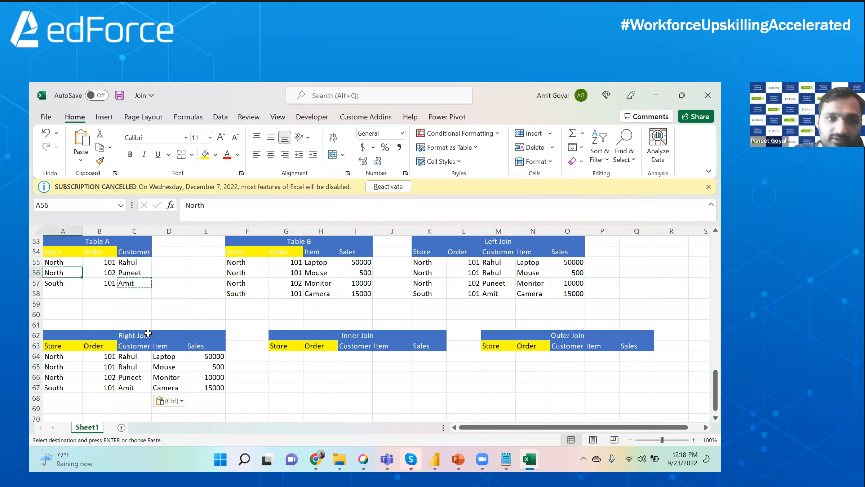
# Copy the first Table A row into the first Inner Join data row
pyautogui.press('Up')
pyautogui.hotkey('shift', 'Right')
pyautogui.hotkey('shift', 'Right')
pyautogui.hotkey('ctrl', 'c')
pyautogui.press('Right')
pyautogui.press('Right')
pyautogui.press('Right')
pyautogui.press('Right')
pyautogui.press('Right')
pyautogui.press('Right')
pyautogui.press('Right')
pyautogui.press('Right')
pyautogui.press('Right')
pyautogui.press('Right')
pyautogui.press('Right')
pyautogui.press('Down')
pyautogui.press('Right')
pyautogui.press('Left')
pyautogui.press('Left')
pyautogui.press('Left')
pyautogui.press('Left')
pyautogui.press('Down')
pyautogui.press('Down')
pyautogui.press('Down')
pyautogui.press('Down')
pyautogui.press('Down')
pyautogui.press('Down')
pyautogui.press('Down')
pyautogui.press('Left')
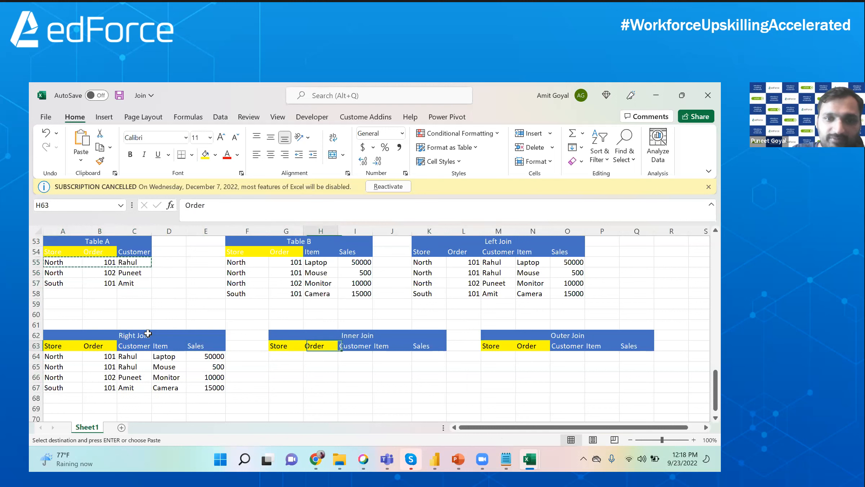
pyautogui.press('Left')
# Copy Laptop and Mouse with their sales from Table B into the Inner Join item column
pyautogui.press('Down')
pyautogui.hotkey('ctrl', 'v')
pyautogui.press('Up')
pyautogui.press('Up')
pyautogui.press('Up')
pyautogui.press('Up')
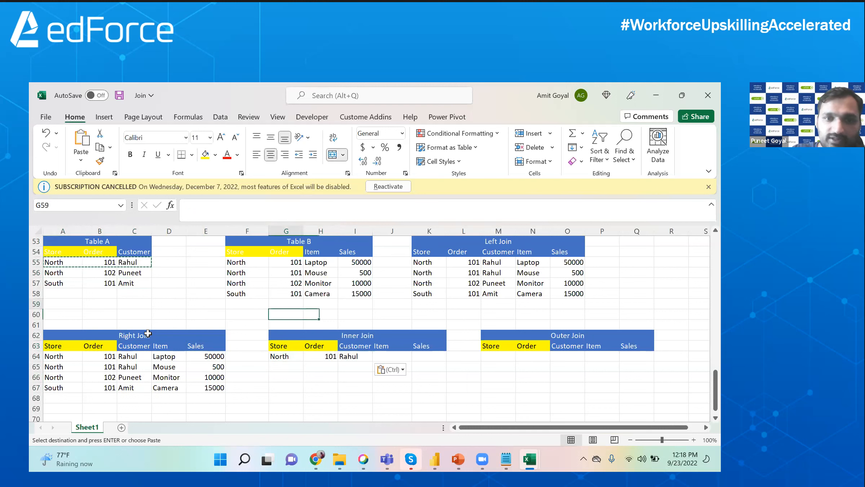
pyautogui.press('Up')
pyautogui.press('Up')
pyautogui.press('Up')
pyautogui.press('Up')
pyautogui.press('Right')
pyautogui.press('Up')
pyautogui.hotkey('shift', 'Right')
pyautogui.hotkey('shift', 'Down')
pyautogui.hotkey('ctrl', 'c')
pyautogui.press('Down')
pyautogui.press('Right')
pyautogui.press('Down')
pyautogui.press('Up')
pyautogui.press('Down')
pyautogui.press('Down')
pyautogui.press('Down')
pyautogui.press('Down')
pyautogui.press('Down')
pyautogui.press('Down')
pyautogui.press('Down')
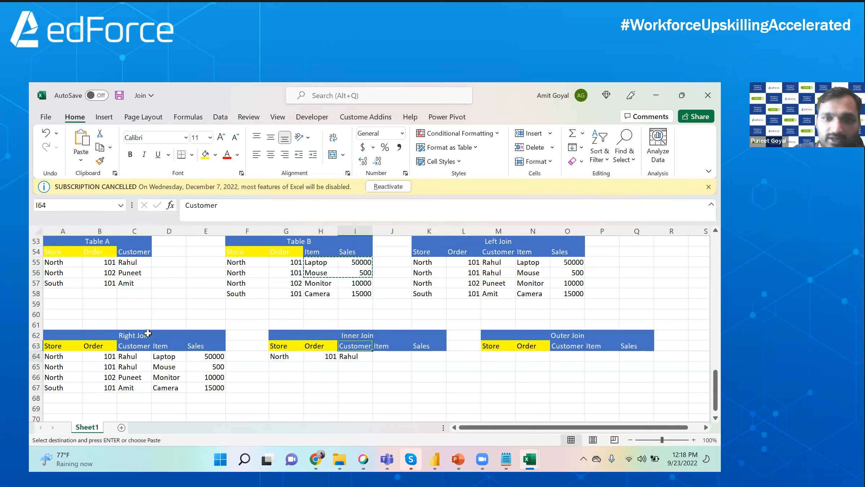
pyautogui.press('Down')
pyautogui.press('Right')
pyautogui.hotkey('ctrl', 'v')
# Paste Table A's order 102 row into Inner Join and fill row 65 with Ctrl+D
pyautogui.press('Left')
pyautogui.press('Left')
pyautogui.press('Home')
pyautogui.press('Up')
pyautogui.press('Up')
pyautogui.press('Up')
pyautogui.press('Up')
pyautogui.press('Up')
pyautogui.press('Up')
pyautogui.press('Up')
pyautogui.press('Up')
pyautogui.hotkey('shift', 'Right')
pyautogui.hotkey('shift', 'Right')
pyautogui.hotkey('ctrl', 'c')
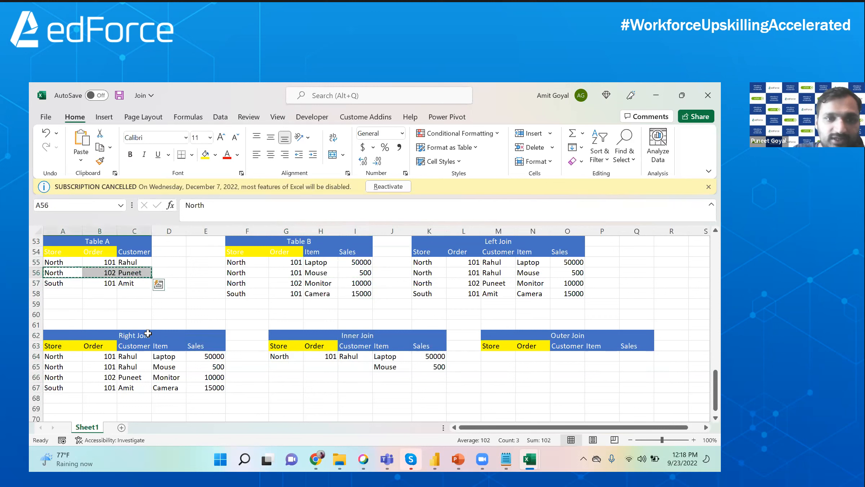
pyautogui.press('Down')
pyautogui.press('Down')
pyautogui.press('Down')
pyautogui.press('Down')
pyautogui.press('Down')
pyautogui.press('Down')
pyautogui.press('Down')
pyautogui.press('Down')
pyautogui.press('Down')
pyautogui.press('Right')
pyautogui.press('Right')
pyautogui.press('Right')
pyautogui.press('Right')
pyautogui.press('Right')
pyautogui.press('Right')
pyautogui.press('Down')
pyautogui.hotkey('ctrl', 'v')
pyautogui.press('Up')
pyautogui.hotkey('shift', 'Up')
pyautogui.hotkey('shift', 'Right')
pyautogui.hotkey('shift', 'Right')
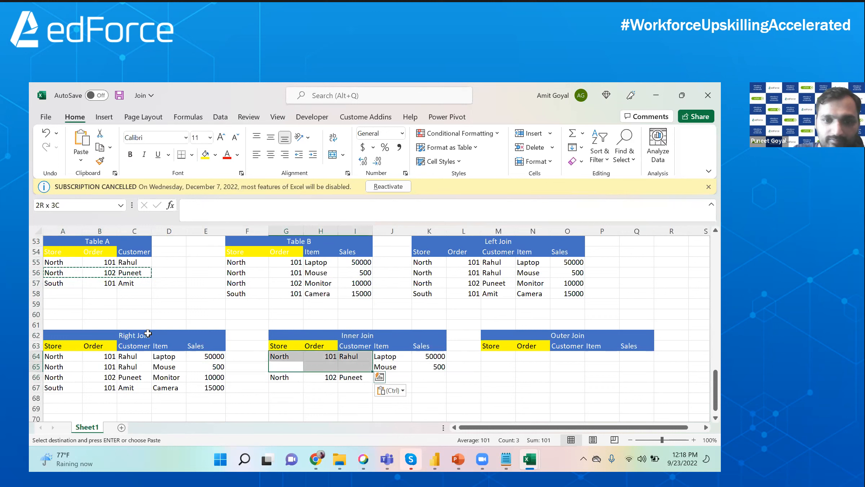
pyautogui.hotkey('ctrl', 'd')
pyautogui.press('Right')
pyautogui.press('Up')
pyautogui.press('Up')
pyautogui.press('Up')
pyautogui.press('Up')
pyautogui.press('Up')
pyautogui.press('Up')
pyautogui.press('Up')
pyautogui.press('Up')
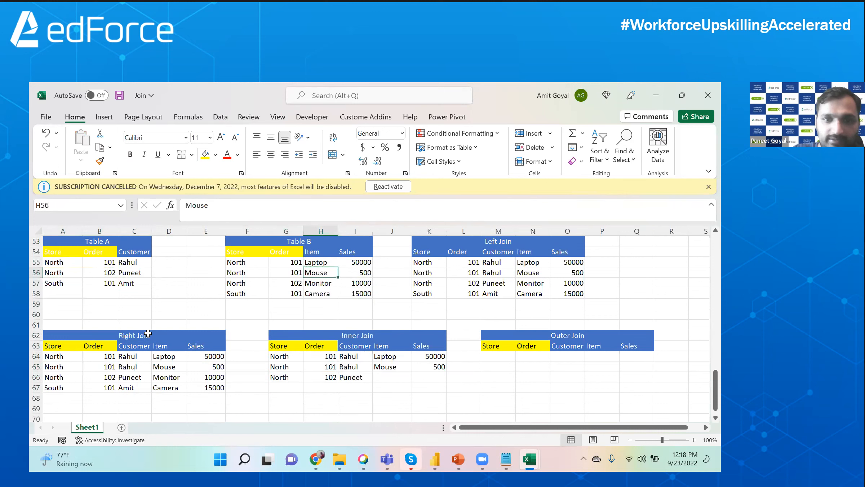
# Copy Monitor with sales 10000 from Table B into Inner Join row 66
pyautogui.press('Down')
pyautogui.hotkey('shift', 'Right')
pyautogui.hotkey('ctrl', 'c')
pyautogui.press('Down')
pyautogui.press('Down')
pyautogui.press('Down')
pyautogui.press('Down')
pyautogui.press('Down')
pyautogui.press('Down')
pyautogui.press('Down')
pyautogui.press('Down')
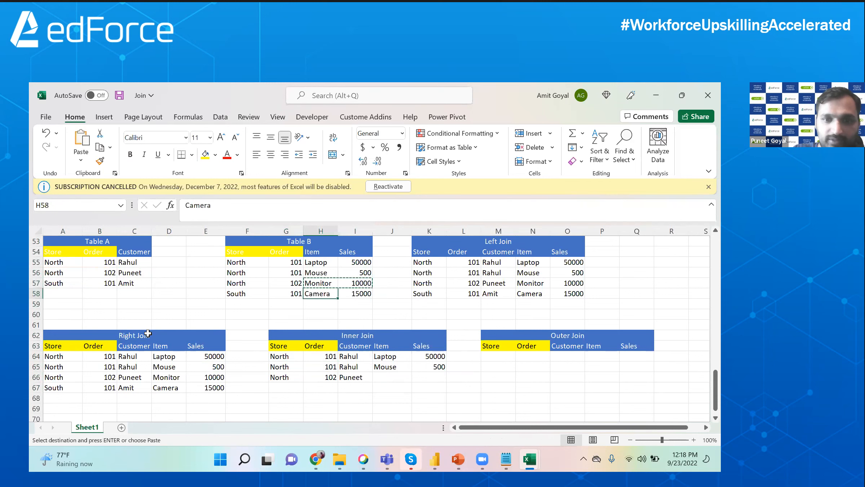
pyautogui.press('Right')
pyautogui.press('Right')
pyautogui.press('Down')
pyautogui.hotkey('ctrl', 'v')
pyautogui.press('Left')
pyautogui.press('Up')
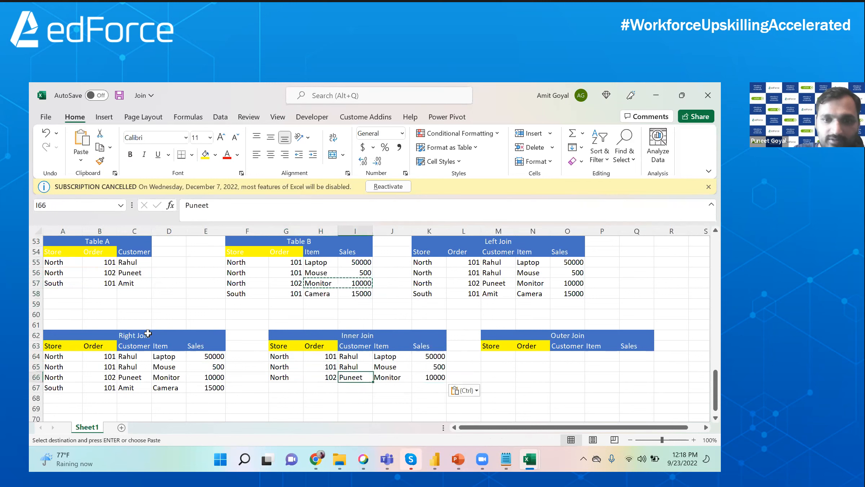
pyautogui.press('Up')
# Copy Table A's South store row into Inner Join row 67
pyautogui.press('Up')
pyautogui.press('Up')
pyautogui.press('Up')
pyautogui.press('Up')
pyautogui.press('Left')
pyautogui.press('Left')
pyautogui.press('Left')
pyautogui.press('Left')
pyautogui.press('Left')
pyautogui.press('Left')
pyautogui.press('Left')
pyautogui.press('Left')
pyautogui.press('Up')
pyautogui.press('Up')
pyautogui.press('Up')
pyautogui.hotkey('shift', 'Right')
pyautogui.hotkey('shift', 'Right')
pyautogui.hotkey('ctrl', 'c')
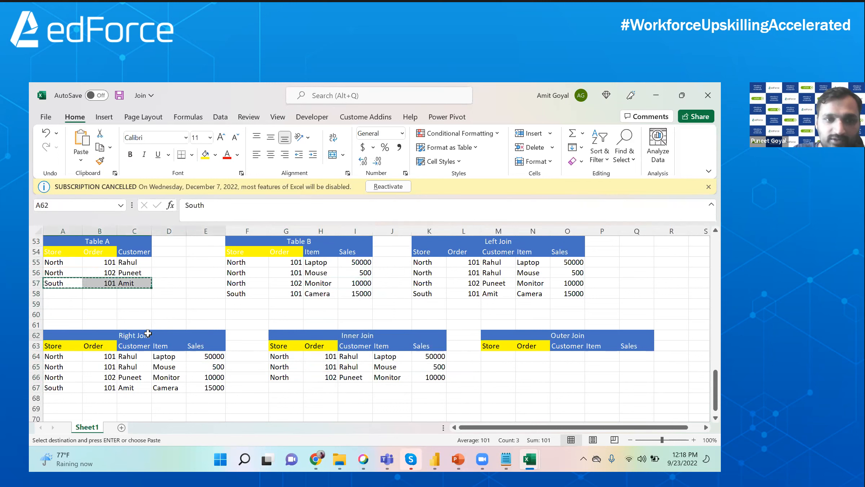
pyautogui.press('Down')
pyautogui.press('Down')
pyautogui.press('Down')
pyautogui.press('Down')
pyautogui.press('Down')
pyautogui.press('Down')
pyautogui.press('Down')
pyautogui.press('Down')
pyautogui.press('Right')
pyautogui.press('Right')
pyautogui.press('Right')
pyautogui.press('Right')
pyautogui.press('Right')
pyautogui.press('Right')
pyautogui.press('Down')
pyautogui.press('Down')
pyautogui.hotkey('ctrl', 'v')
# Copy Camera with sales 15000 from Table B into Inner Join row 67
pyautogui.press('Right')
pyautogui.press('Up')
pyautogui.press('Up')
pyautogui.press('Up')
pyautogui.press('Up')
pyautogui.press('Up')
pyautogui.press('Up')
pyautogui.press('Up')
pyautogui.press('Up')
pyautogui.press('Up')
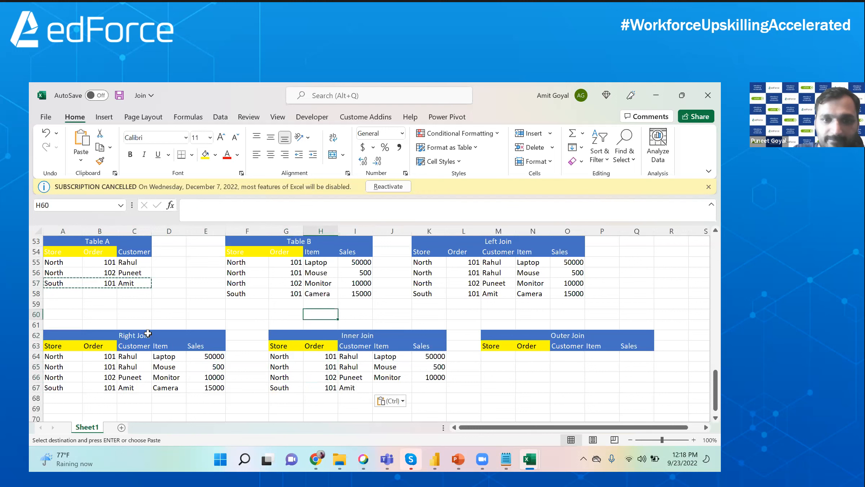
pyautogui.hotkey('shift', 'Right')
pyautogui.hotkey('ctrl', 'c')
pyautogui.press('Down')
pyautogui.press('Down')
pyautogui.press('Down')
pyautogui.press('Down')
pyautogui.press('Down')
pyautogui.press('Down')
pyautogui.press('Down')
pyautogui.press('Down')
pyautogui.press('Right')
pyautogui.press('Right')
pyautogui.press('Down')
pyautogui.hotkey('ctrl', 'v')
pyautogui.press('Down')
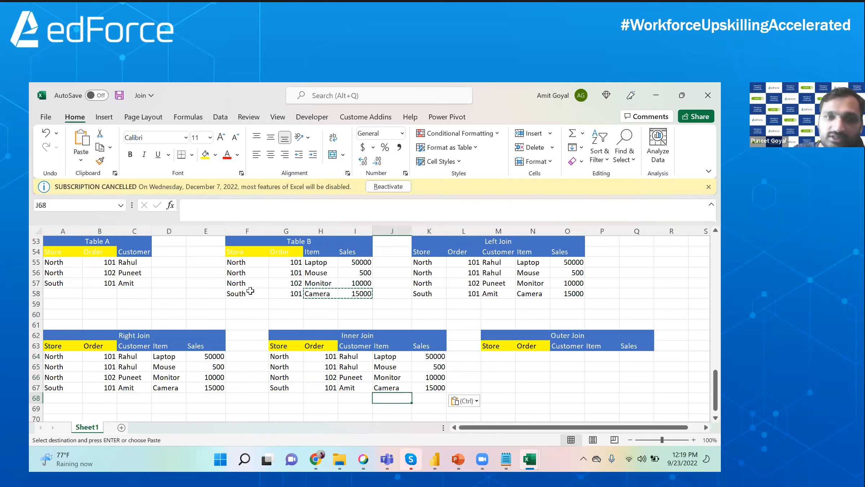
# Copy the four Inner Join rows G64:K67 into the Outer Join table at M64
pyautogui.click(380, 364)
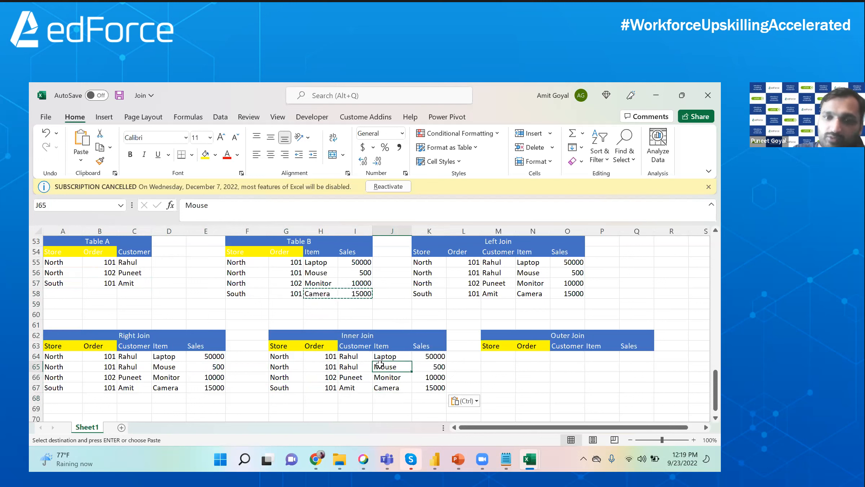
pyautogui.press('Up')
pyautogui.press('Left')
pyautogui.press('Left')
pyautogui.press('Left')
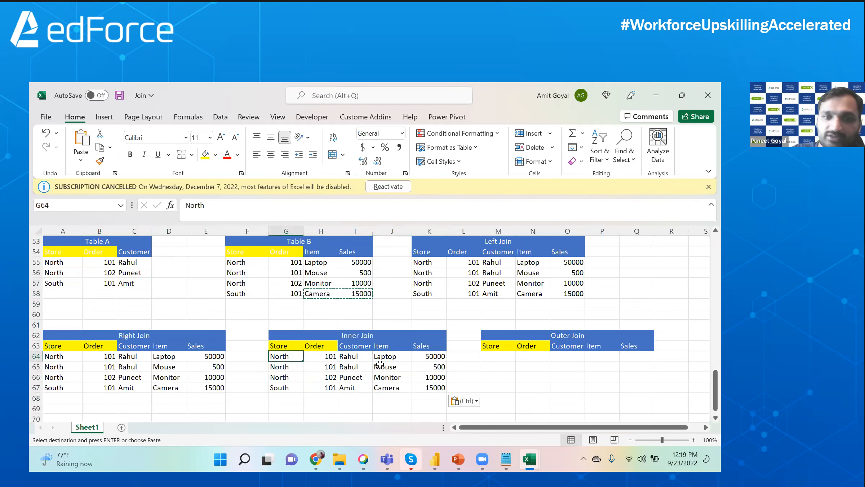
pyautogui.hotkey('ctrl', 'shift', 'Down')
pyautogui.hotkey('ctrl', 'shift', 'Right')
pyautogui.hotkey('ctrl', 'c')
pyautogui.press('Right')
pyautogui.press('Right')
pyautogui.press('Right')
pyautogui.press('Right')
pyautogui.press('Right')
pyautogui.press('Right')
pyautogui.press('Right')
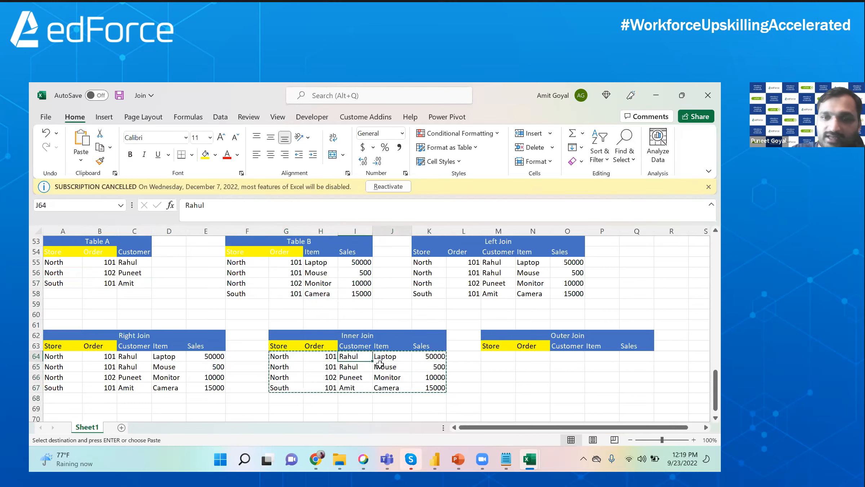
pyautogui.press('Left')
pyautogui.hotkey('ctrl', 'v')
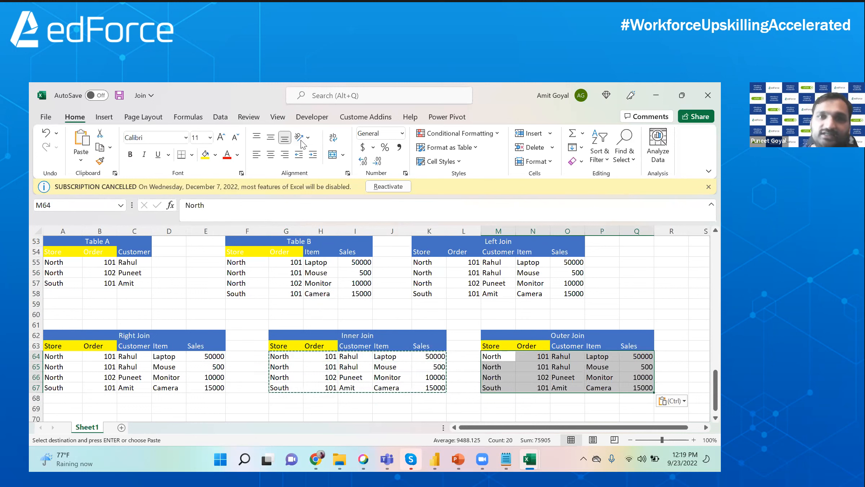
pyautogui.hotkey('alt', 'Tab')
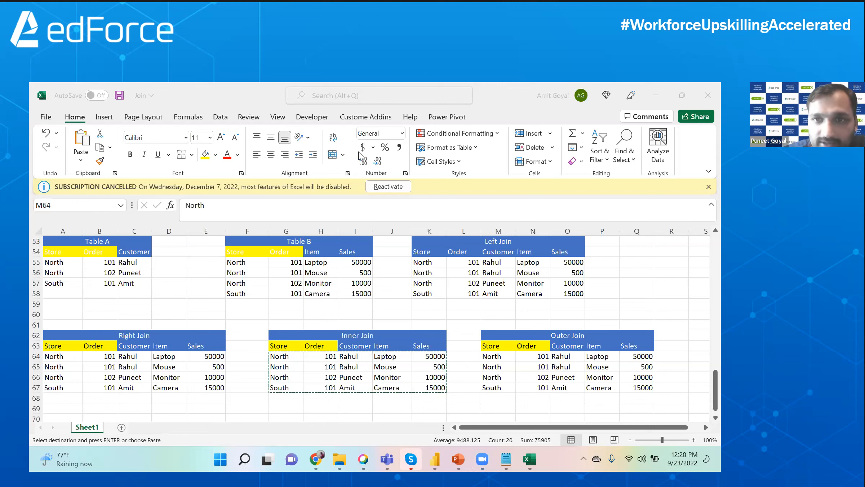
pyautogui.hotkey('ctrl', 'v')
# Close the Join workbook without saving and show Sample - Superstore's People sheet
pyautogui.click(375, 286)
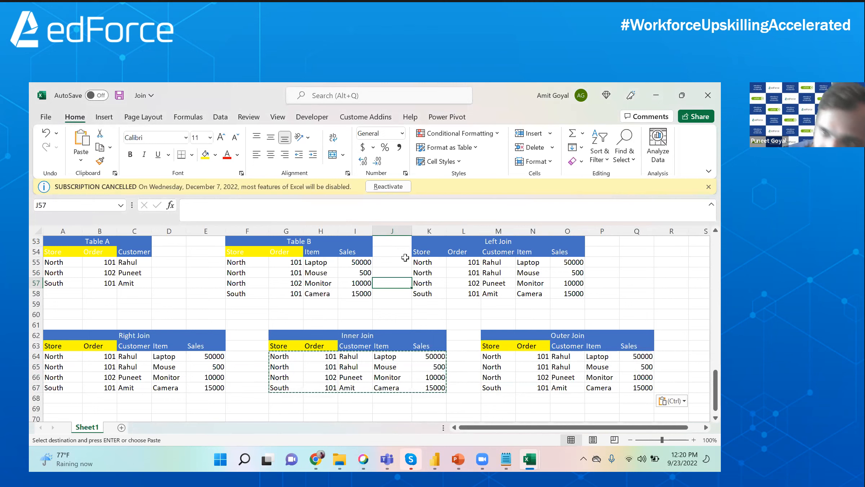
pyautogui.click(707, 95)
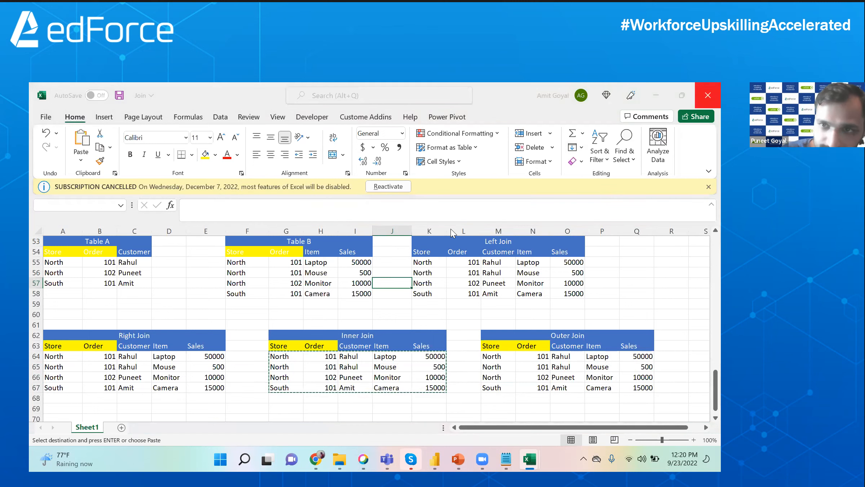
pyautogui.click(376, 295)
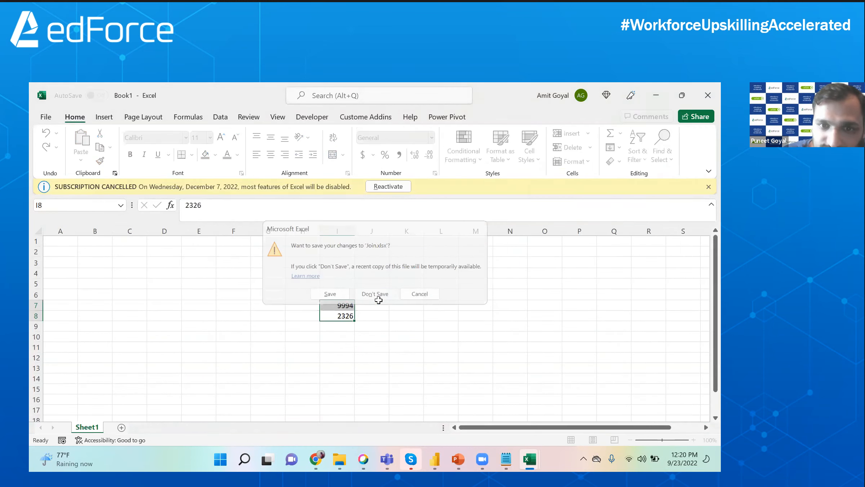
pyautogui.click(378, 304)
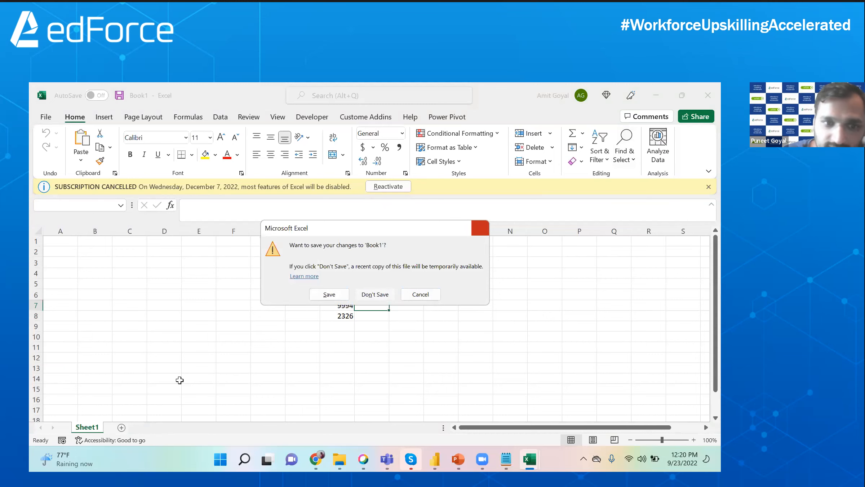
pyautogui.click(116, 429)
pyautogui.click(153, 428)
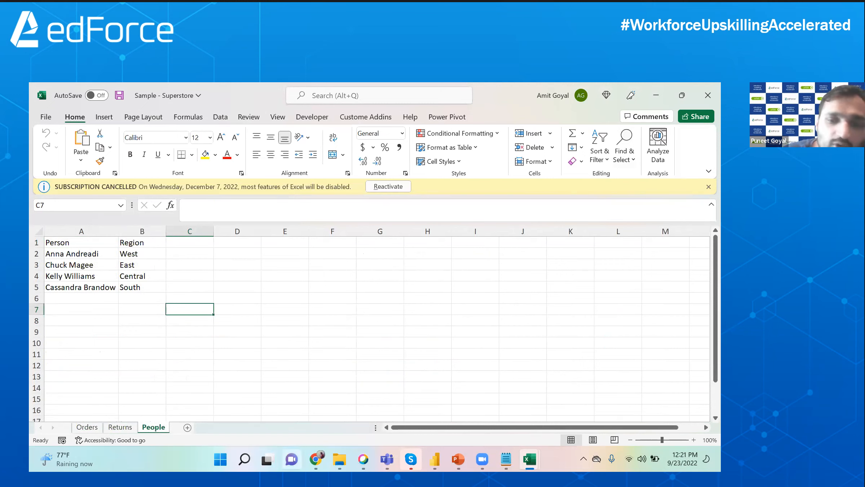
# Switch from Excel's People sheet over to Power BI Desktop
pyautogui.click(434, 459)
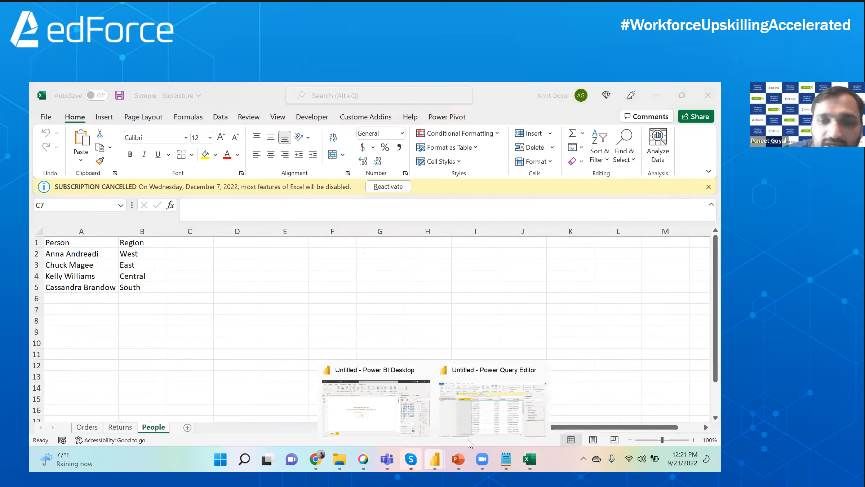
# Add an empty Matrix visual to the Power BI report page and position it
pyautogui.click(480, 453)
pyautogui.click(435, 459)
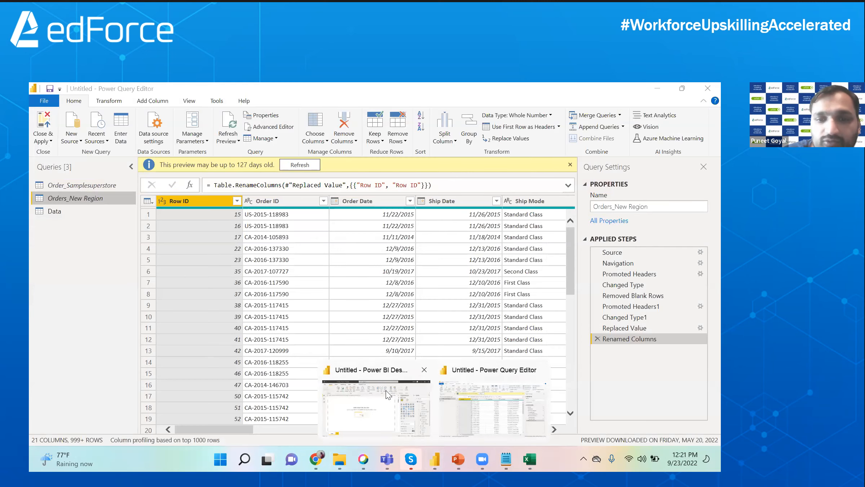
pyautogui.click(387, 394)
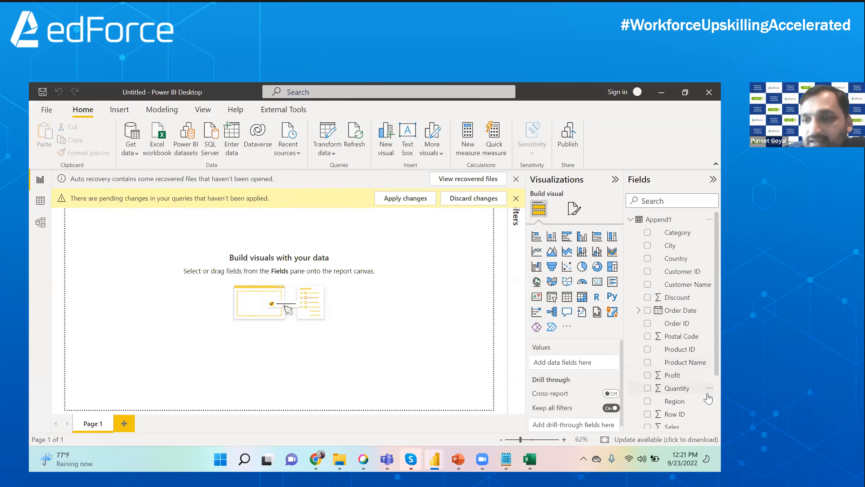
pyautogui.click(583, 298)
pyautogui.moveTo(104, 243); pyautogui.dragTo(202, 323)
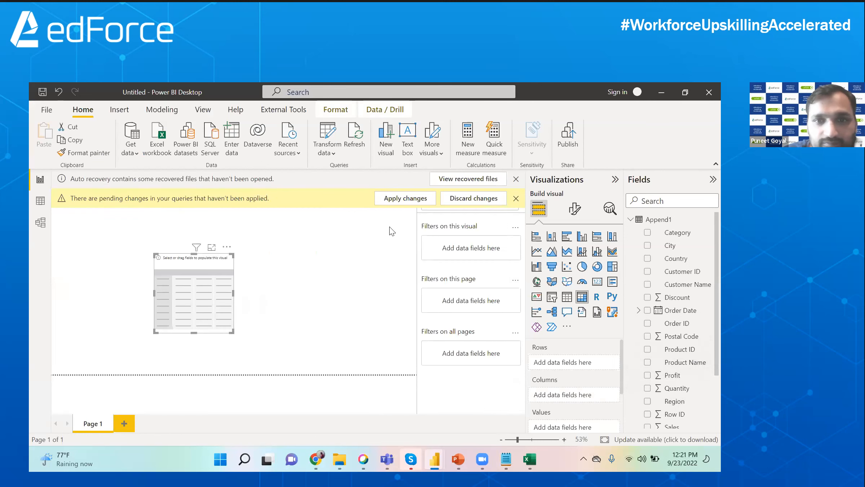
pyautogui.click(516, 198)
pyautogui.scroll(-3, 706, 404)
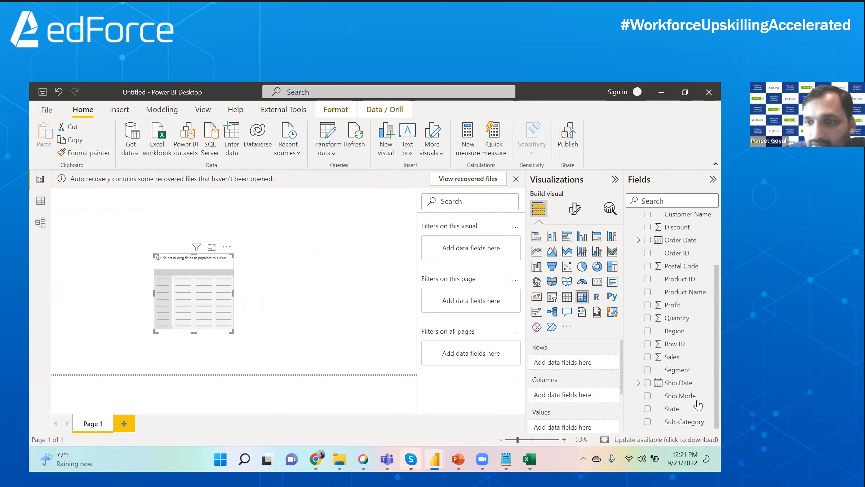
# Put Region in the matrix rows and Sales in values, then resize the visual
pyautogui.moveTo(677, 337); pyautogui.dragTo(611, 343)
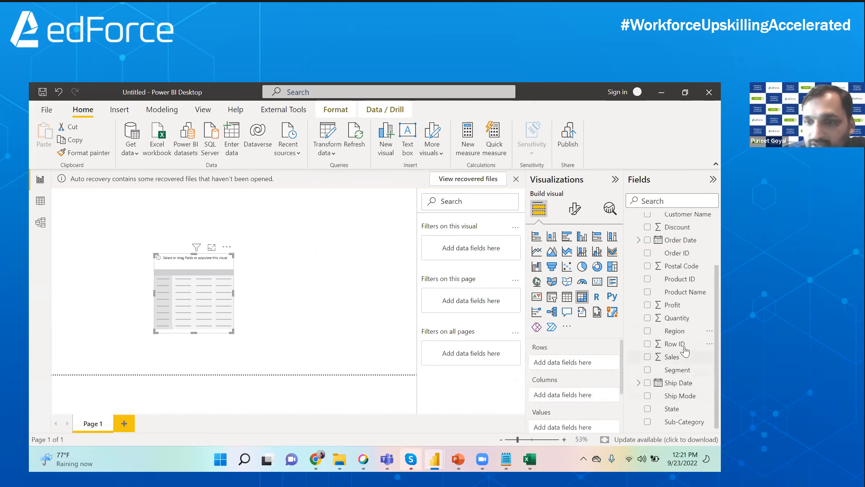
pyautogui.moveTo(680, 338); pyautogui.dragTo(573, 364)
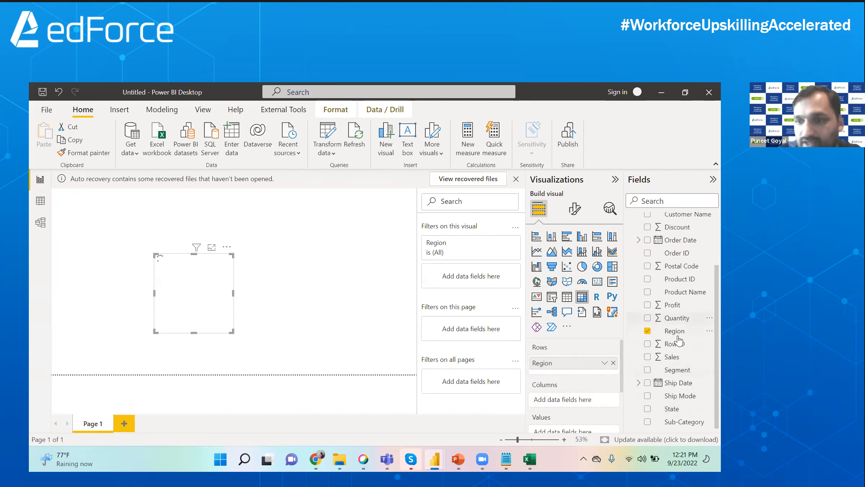
pyautogui.moveTo(672, 360); pyautogui.dragTo(571, 431)
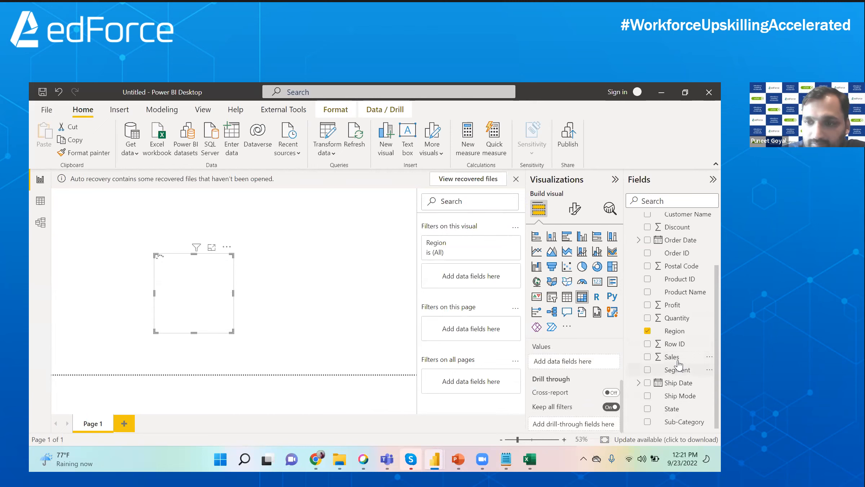
pyautogui.moveTo(672, 358); pyautogui.dragTo(574, 365)
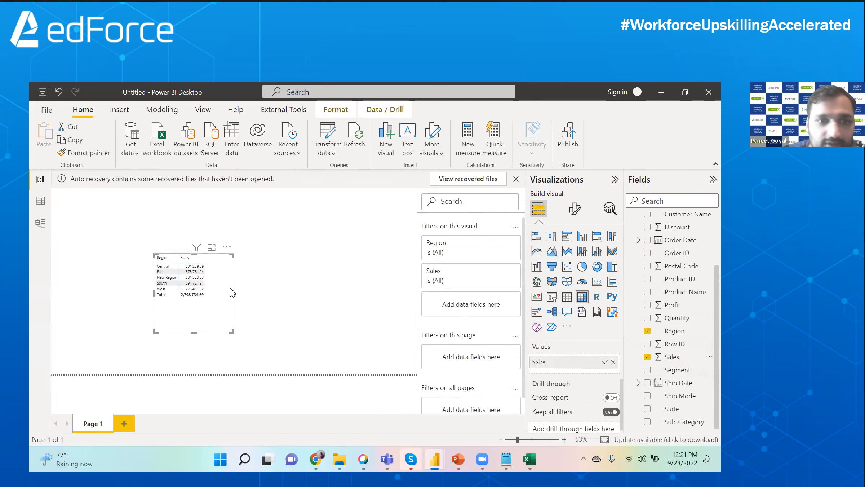
pyautogui.moveTo(231, 293); pyautogui.dragTo(265, 305)
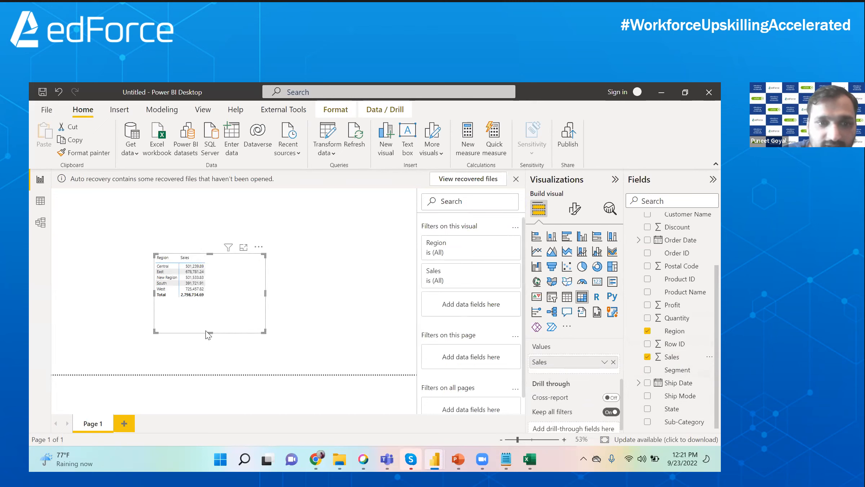
pyautogui.moveTo(206, 333); pyautogui.dragTo(209, 312)
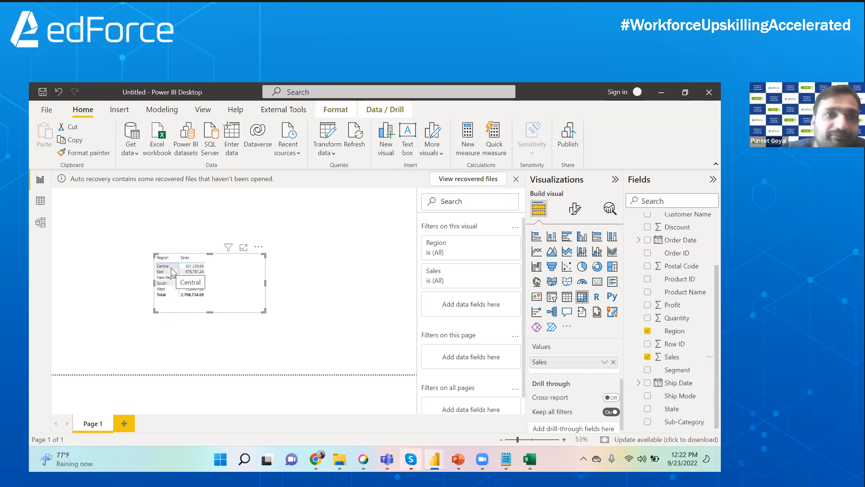
# Import the People sheet from the Sample - Superstore Excel workbook via Get data
pyautogui.click(131, 148)
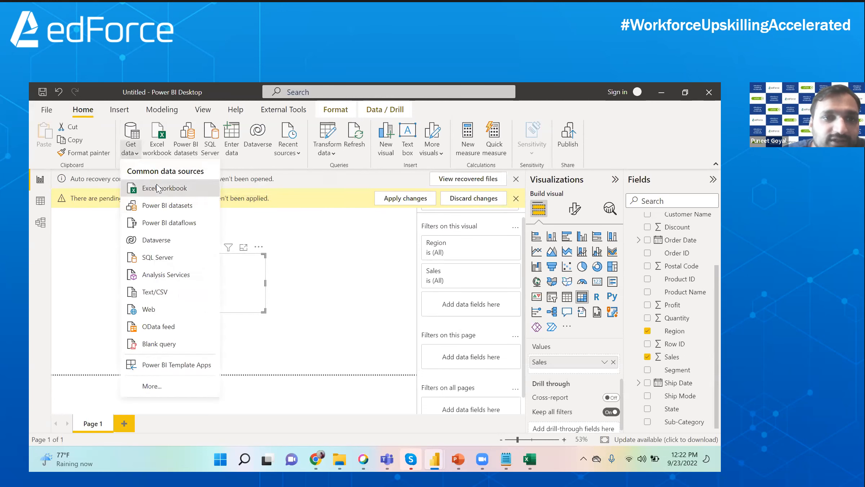
pyautogui.click(159, 188)
pyautogui.click(178, 190)
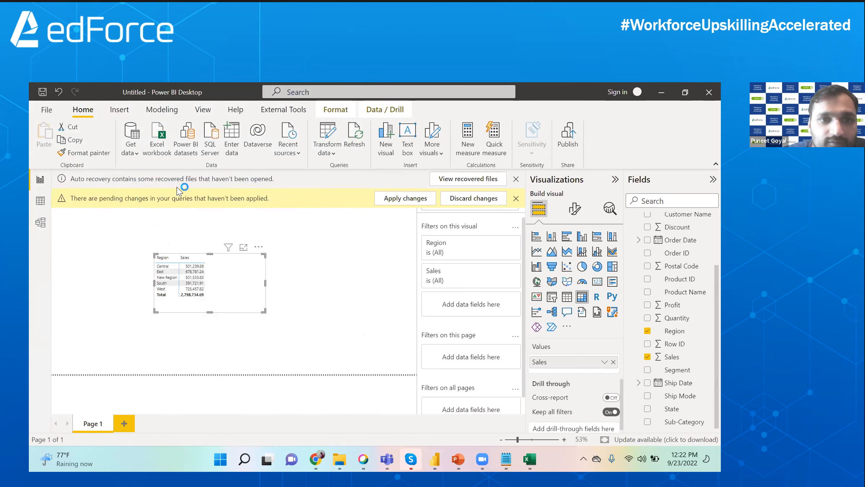
pyautogui.click(171, 187)
pyautogui.click(483, 430)
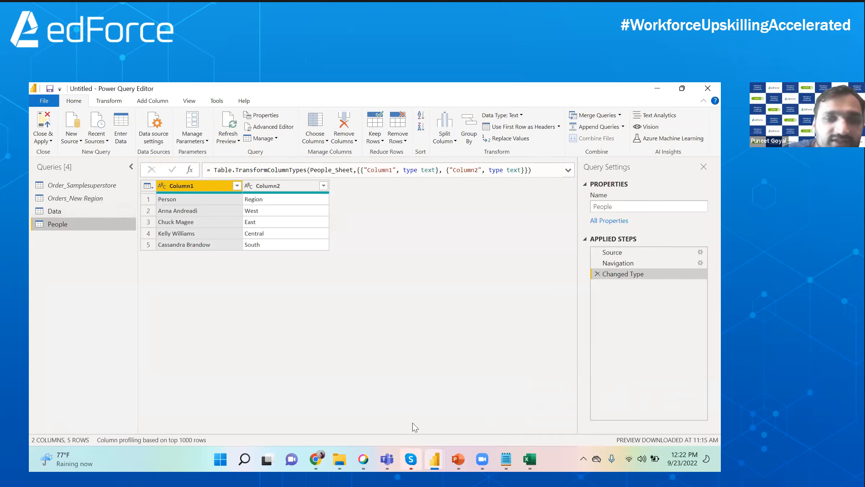
pyautogui.click(529, 459)
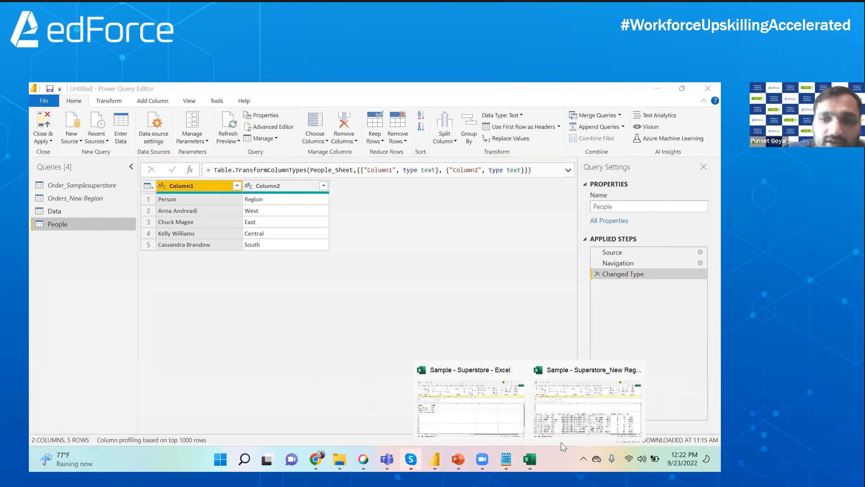
# Compare Sample - Superstore's People and Orders sheets, ending at the Orders header row
pyautogui.click(557, 409)
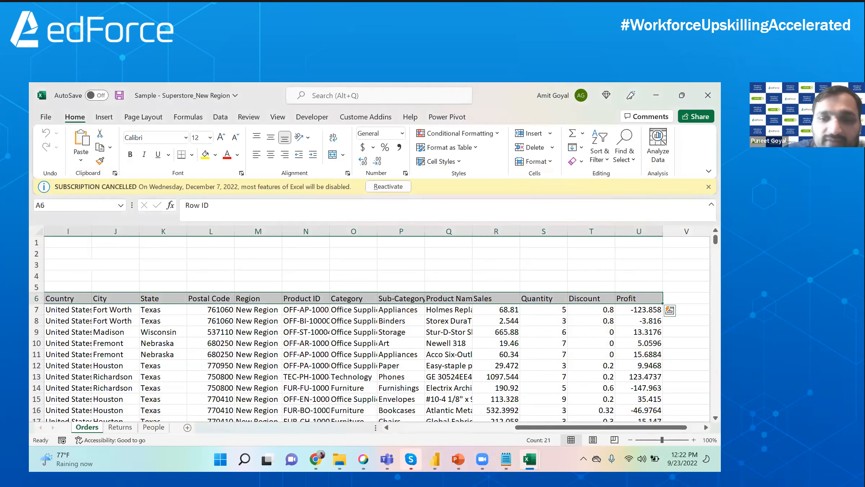
pyautogui.click(530, 459)
pyautogui.click(476, 414)
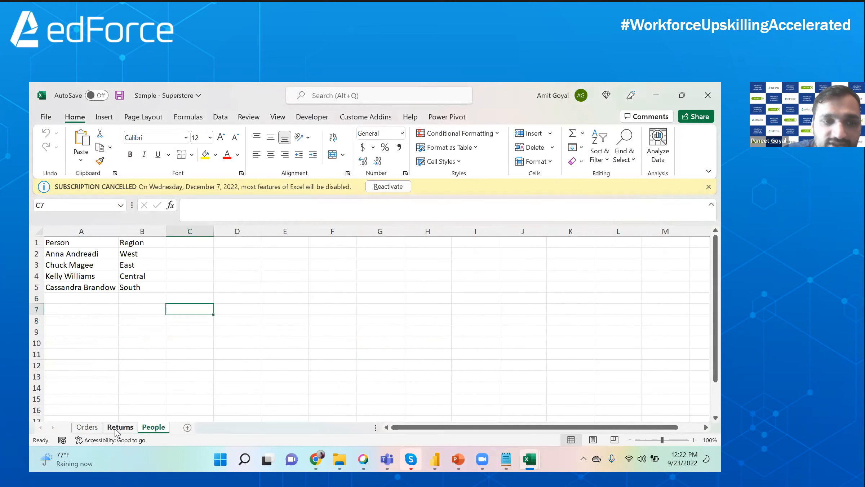
pyautogui.click(89, 429)
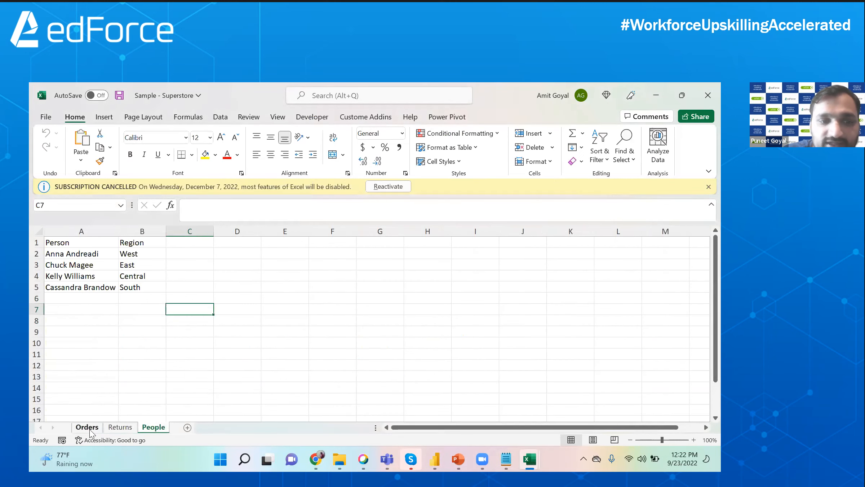
pyautogui.click(154, 429)
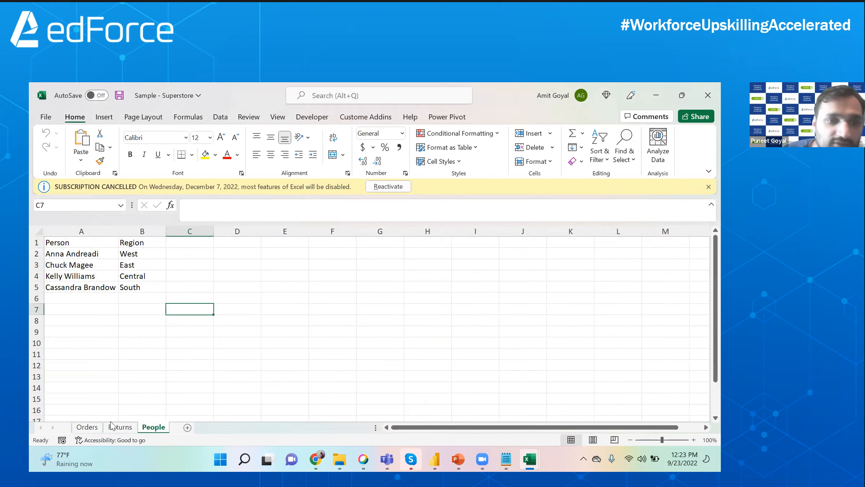
pyautogui.click(94, 431)
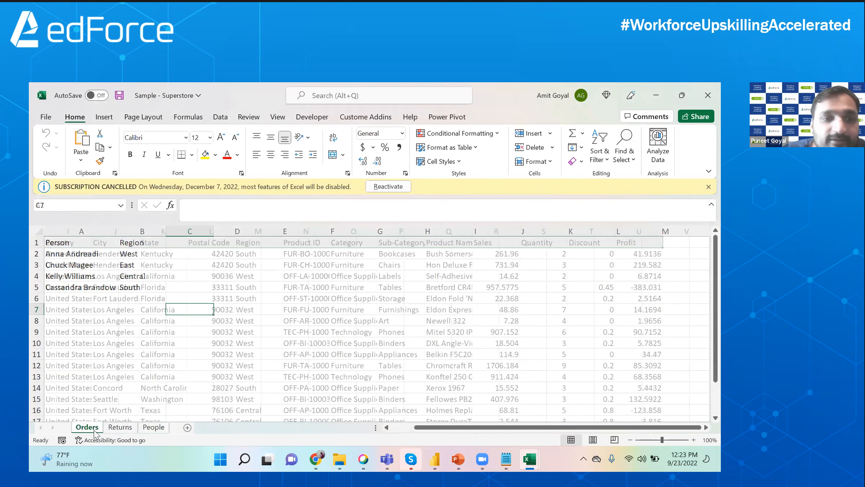
pyautogui.click(154, 428)
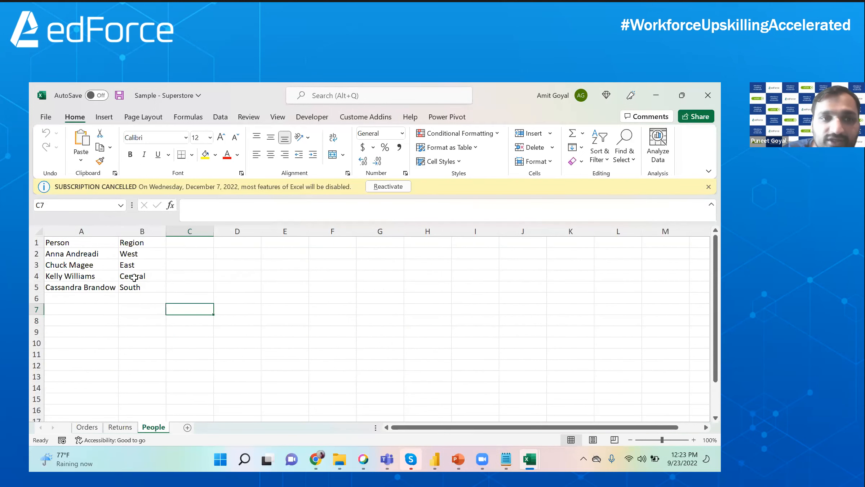
pyautogui.click(87, 428)
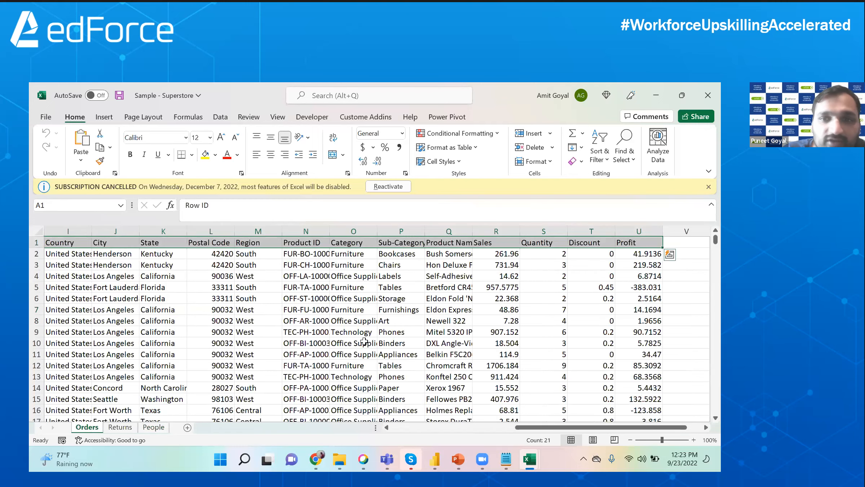
pyautogui.click(369, 241)
pyautogui.hotkey('ctrl', 'Home')
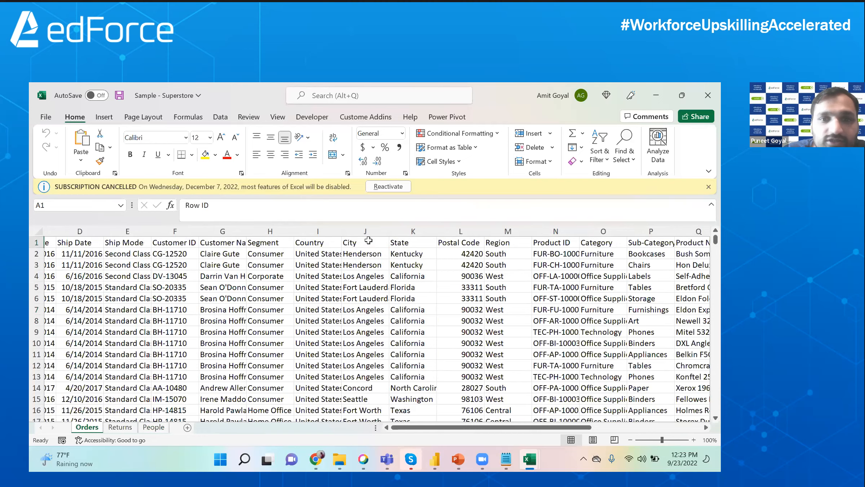
pyautogui.press('Right')
pyautogui.press('Right')
pyautogui.press('Right')
pyautogui.press('Right')
pyautogui.press('Right')
pyautogui.press('Right')
pyautogui.press('Right')
pyautogui.press('Right')
pyautogui.press('Right')
pyautogui.press('Right')
pyautogui.press('Right')
pyautogui.press('Right')
pyautogui.press('Right')
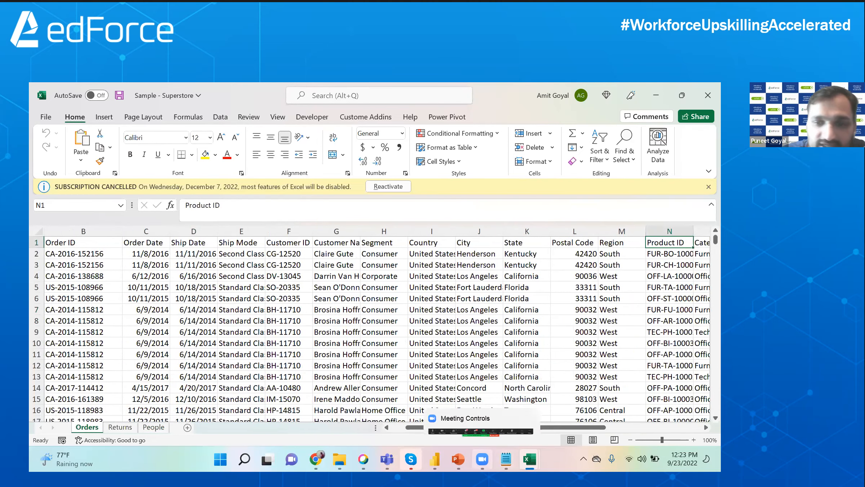
# Promote the People query's first row so Person and Region become headers
pyautogui.moveTo(434, 458)
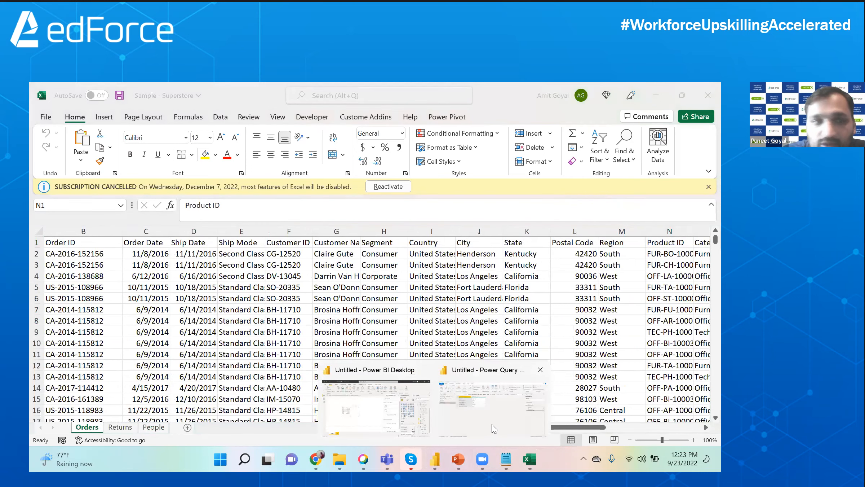
pyautogui.click(528, 371)
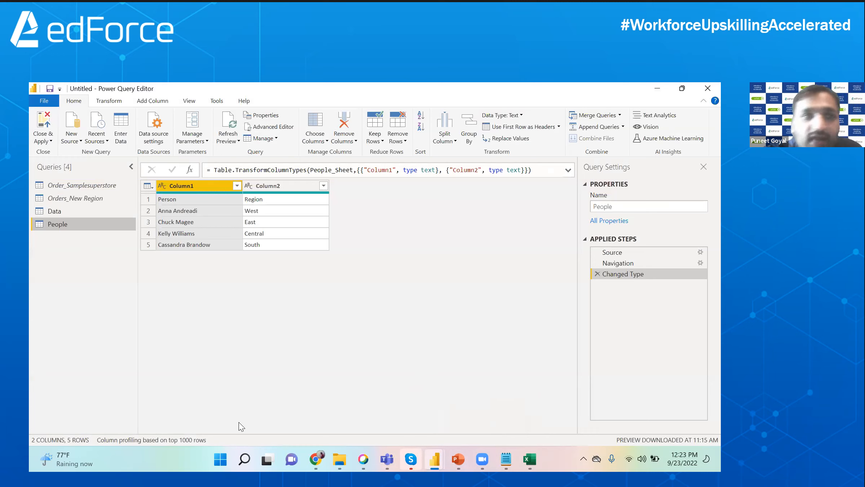
pyautogui.click(514, 131)
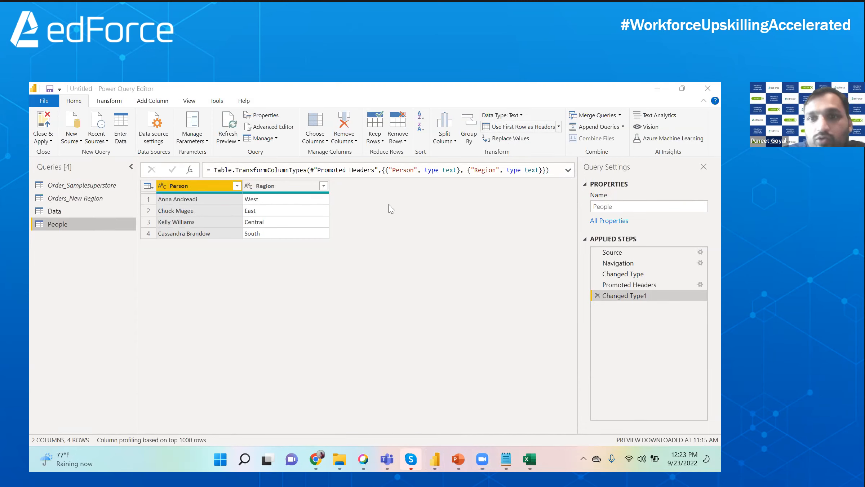
# Briefly open the New Source list, then select the Data query in the Queries pane
pyautogui.click(72, 144)
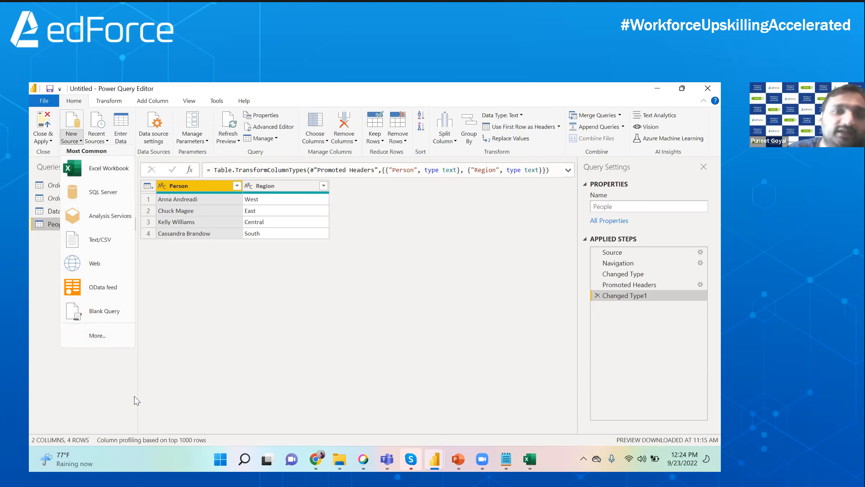
pyautogui.click(221, 349)
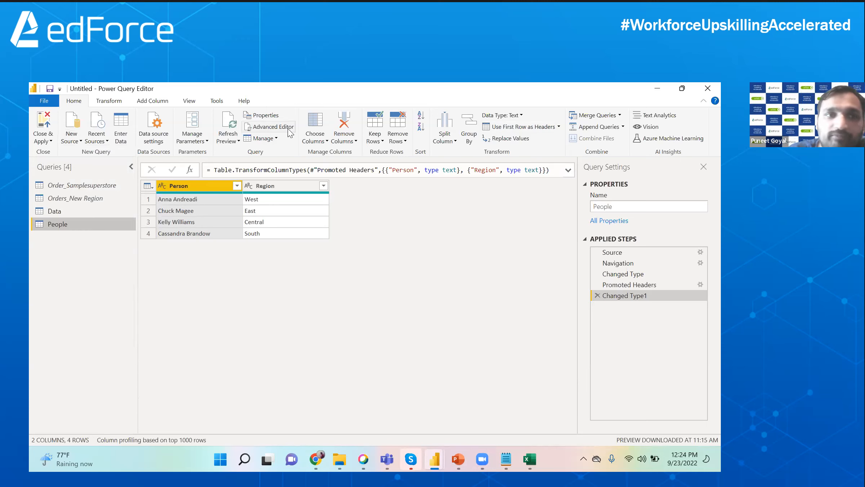
pyautogui.click(60, 213)
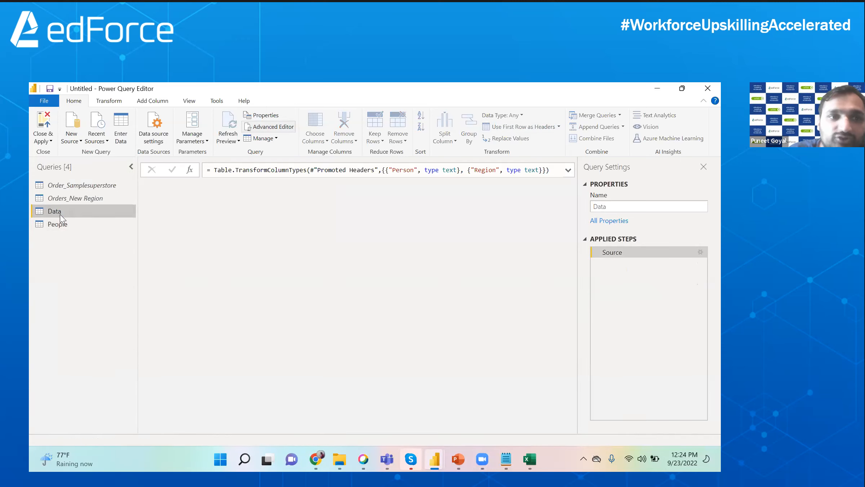
pyautogui.click(62, 227)
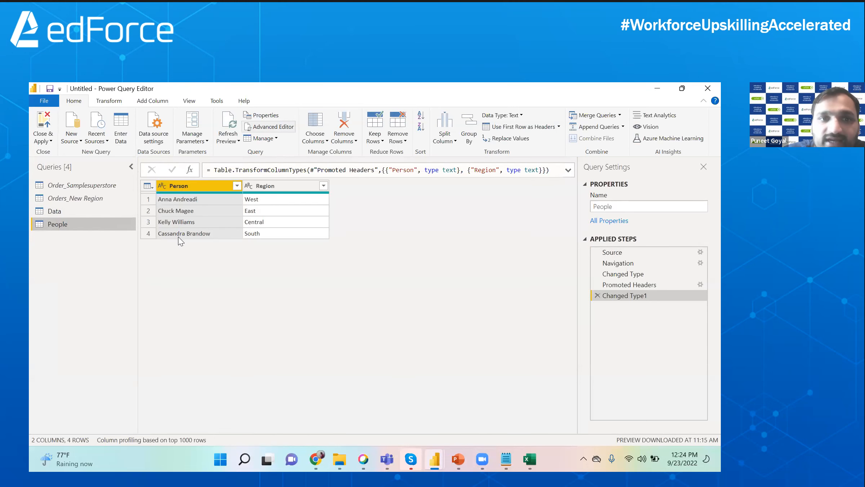
pyautogui.click(62, 215)
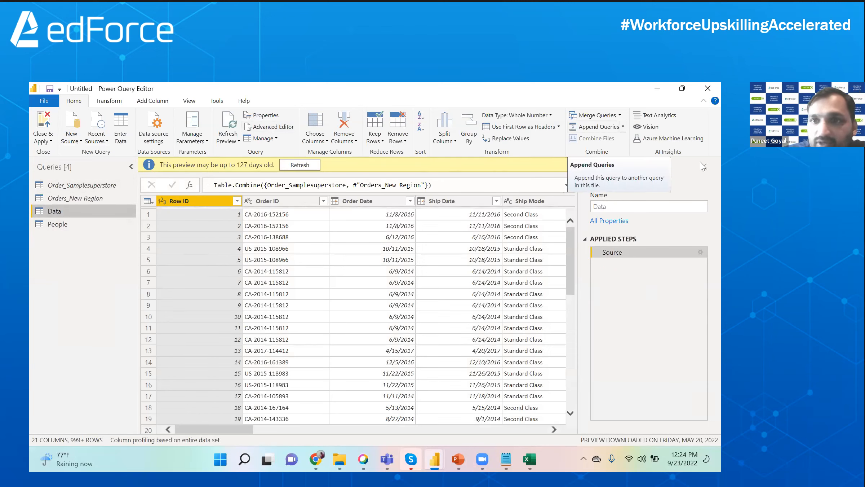
# Start Merge Queries on the Data query from the Home ribbon
pyautogui.click(621, 119)
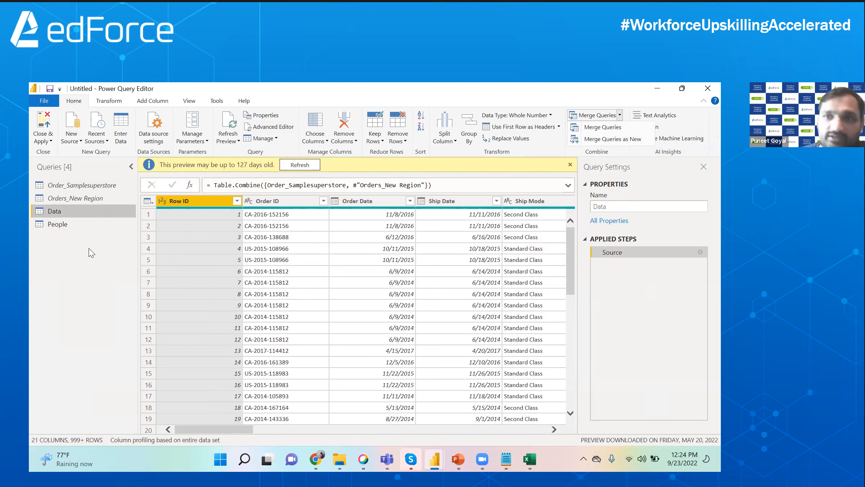
pyautogui.click(605, 139)
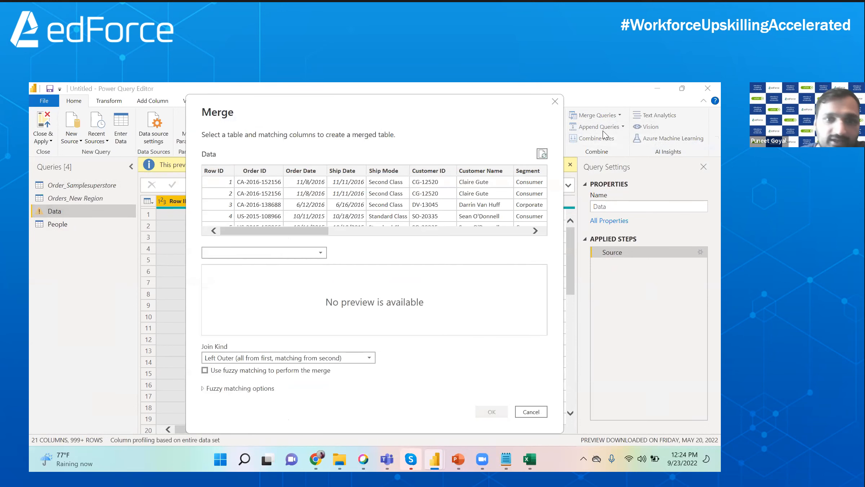
# Match Data's Region to People's Region as the only keys, pairing 9994 of 12320 rows
pyautogui.click(423, 231)
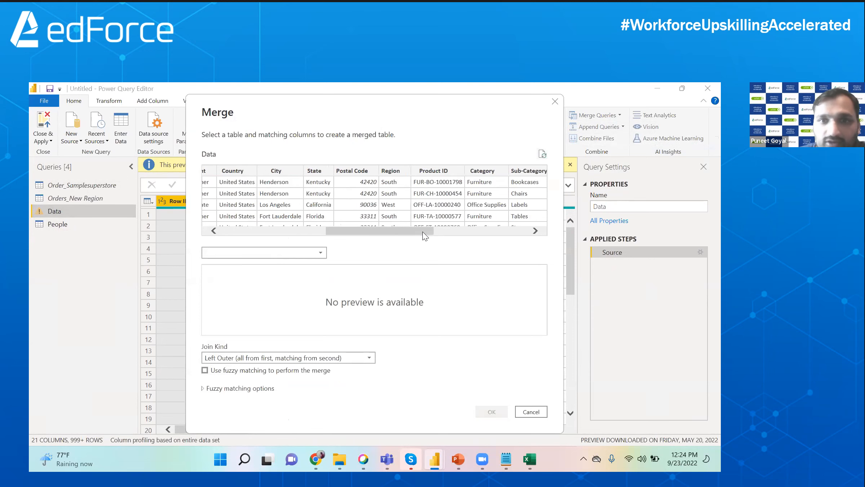
pyautogui.click(394, 174)
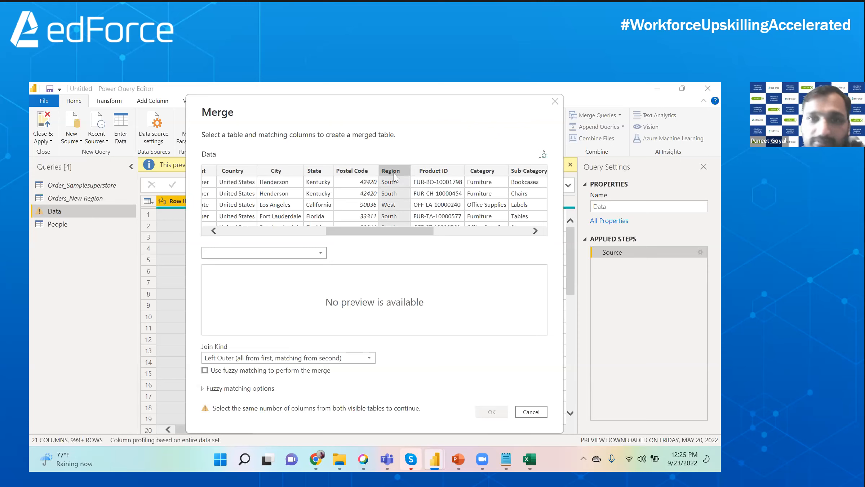
pyautogui.keyDown('ctrl'); pyautogui.click(449, 177); pyautogui.keyUp('ctrl')
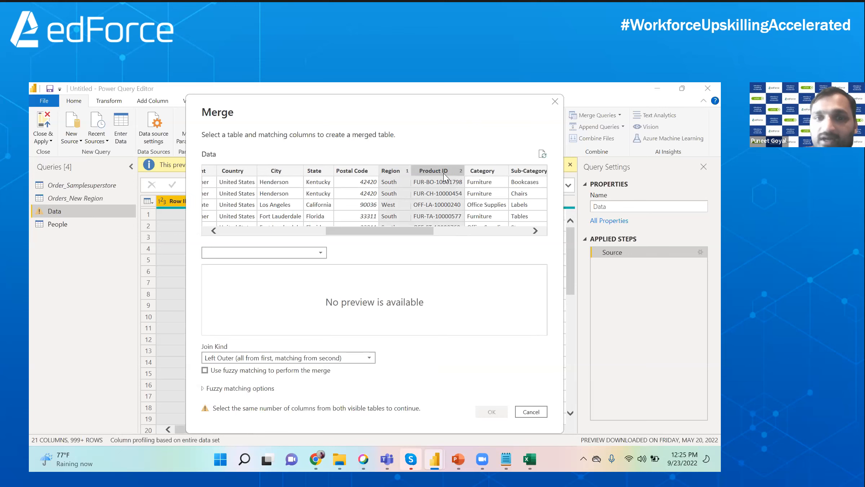
pyautogui.click(265, 252)
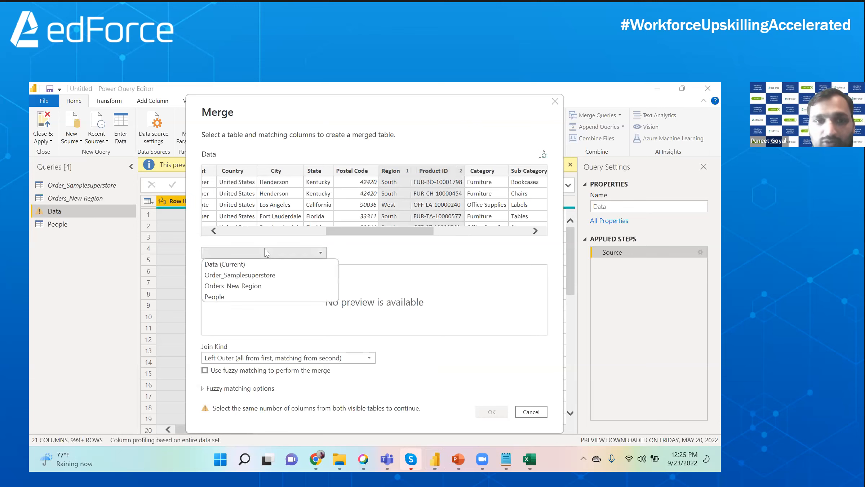
pyautogui.click(253, 298)
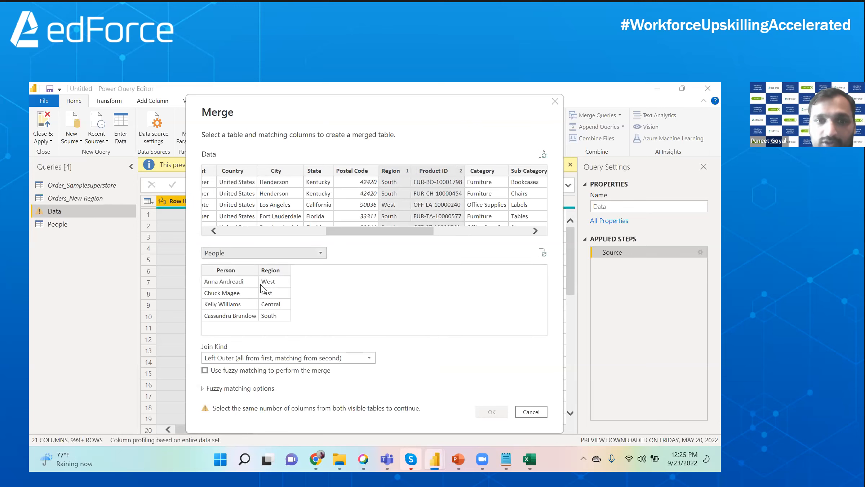
pyautogui.click(272, 271)
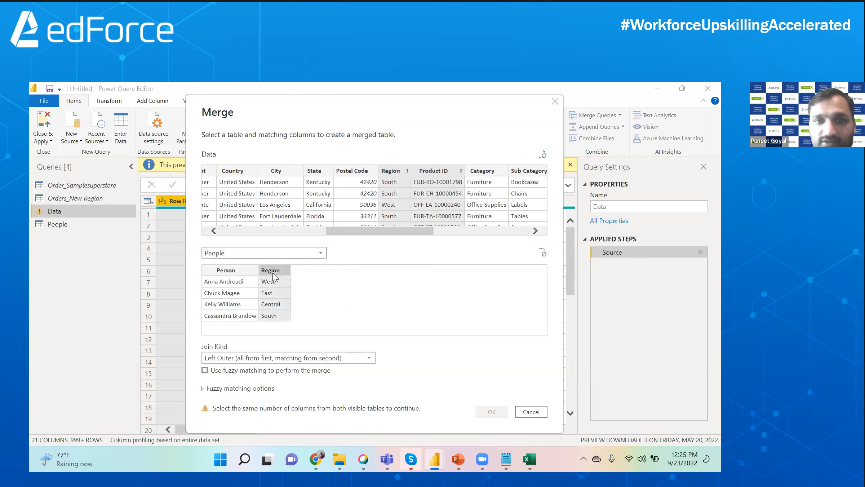
pyautogui.keyDown('ctrl'); pyautogui.click(232, 273); pyautogui.keyUp('ctrl')
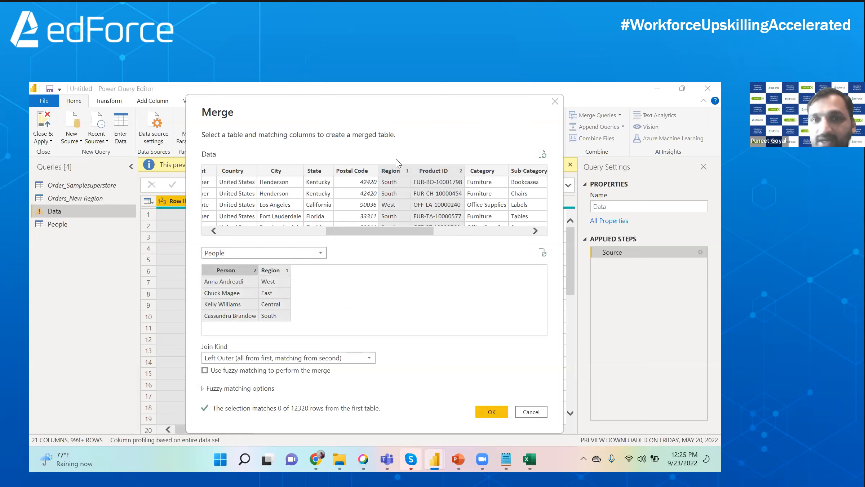
pyautogui.keyDown('ctrl'); pyautogui.click(437, 169); pyautogui.keyUp('ctrl')
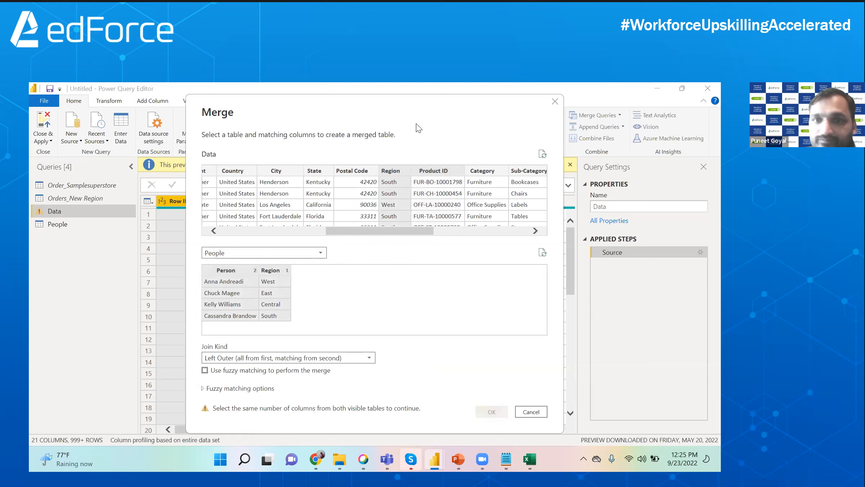
pyautogui.keyDown('ctrl'); pyautogui.click(231, 270); pyautogui.keyUp('ctrl')
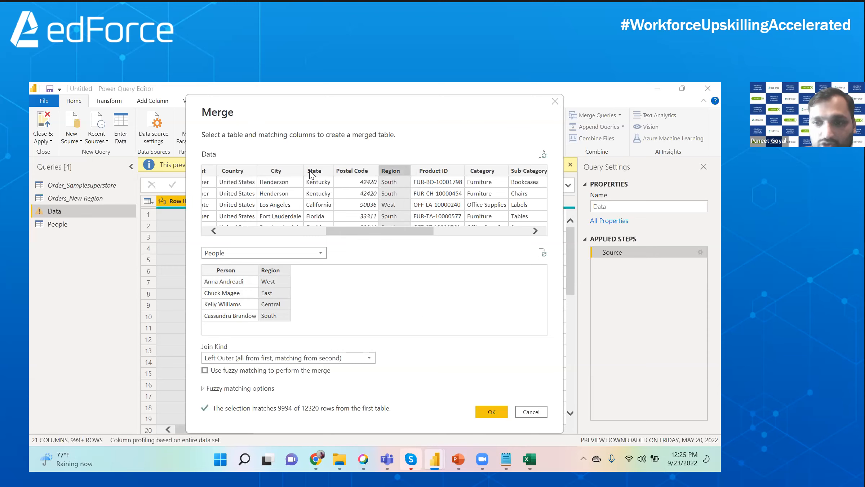
pyautogui.click(276, 274)
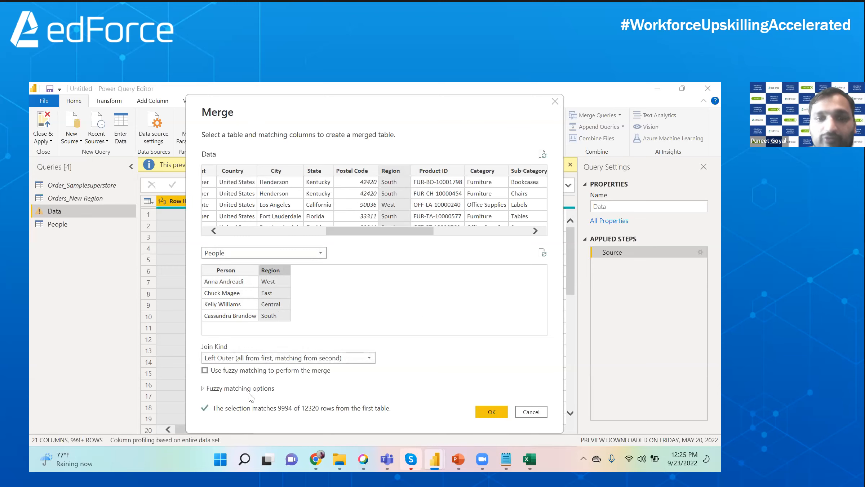
# Review the join kinds and switch the merge to Right Outer, matching all 4 People rows
pyautogui.click(267, 361)
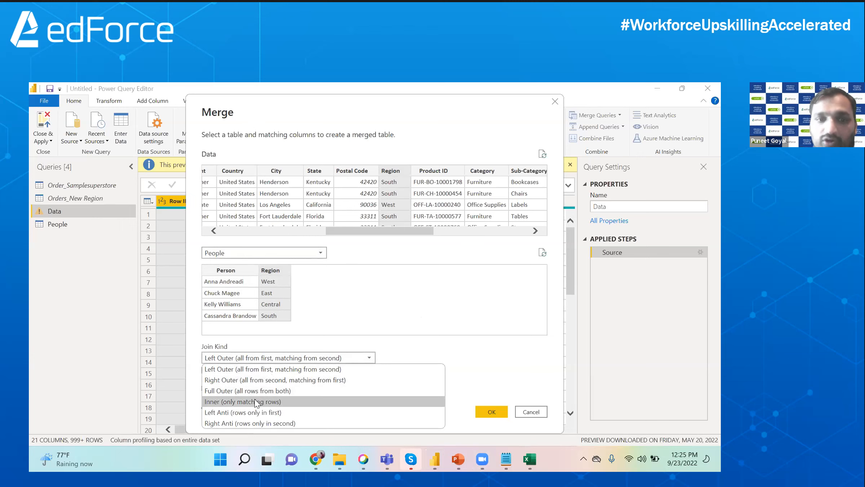
pyautogui.click(312, 335)
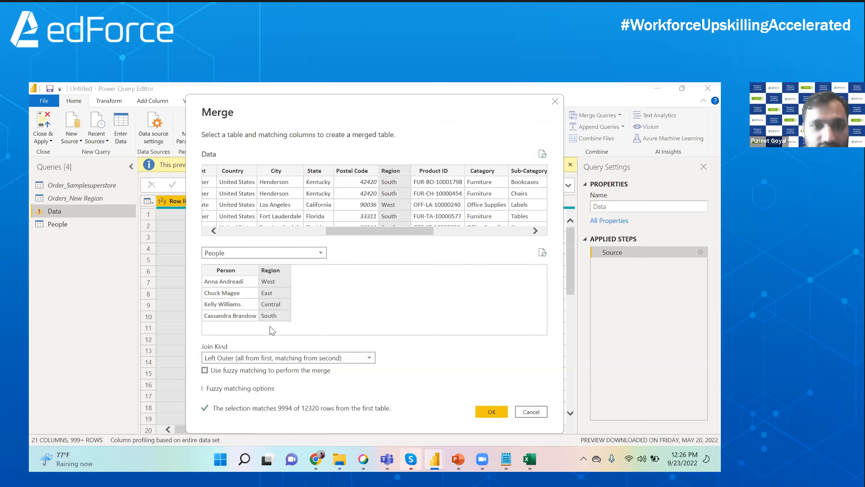
pyautogui.click(271, 358)
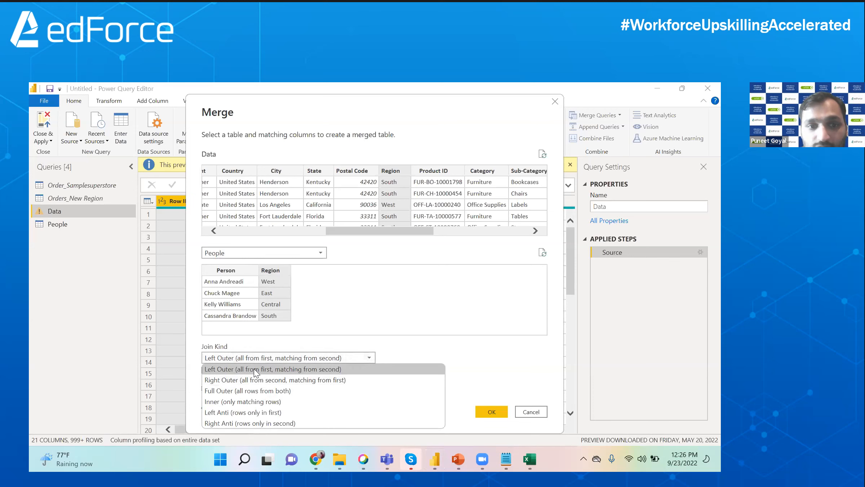
pyautogui.click(255, 380)
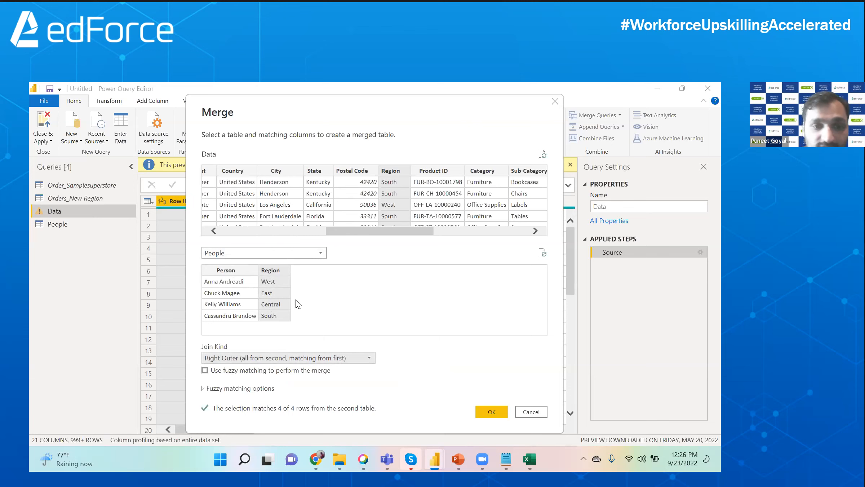
# Compare Inner, Right Outer and Full Outer joins, then confirm the merge as Left Outer
pyautogui.click(299, 357)
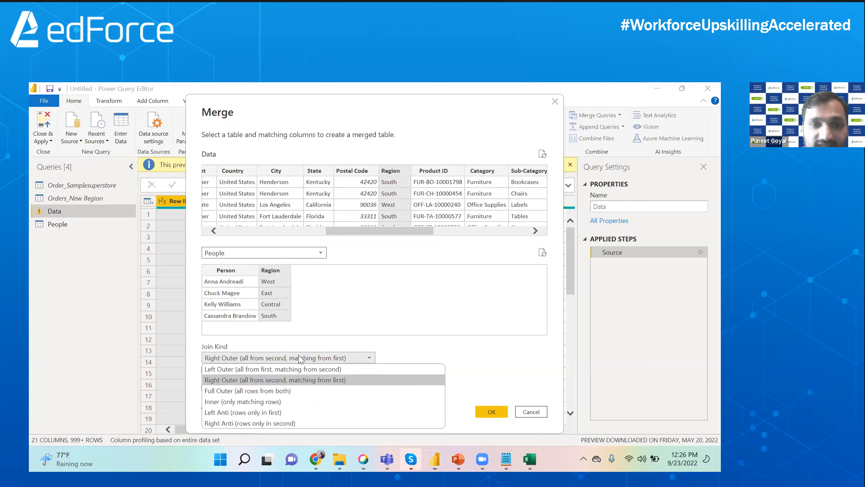
pyautogui.click(279, 402)
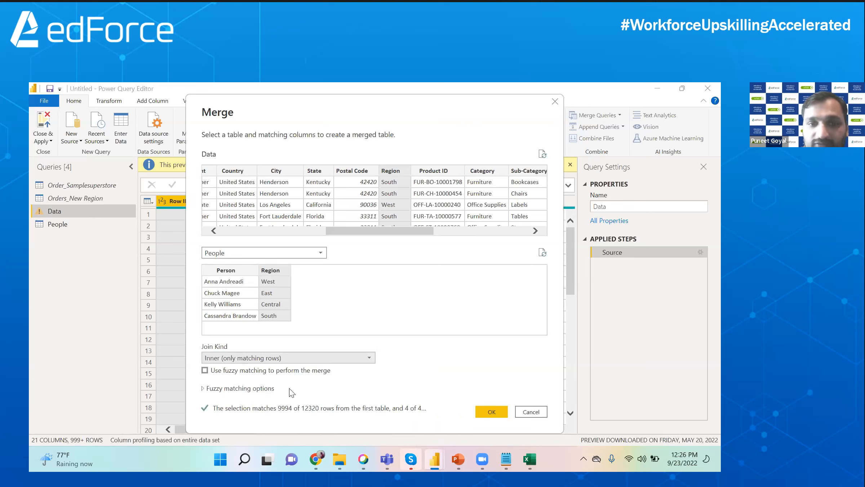
pyautogui.click(283, 358)
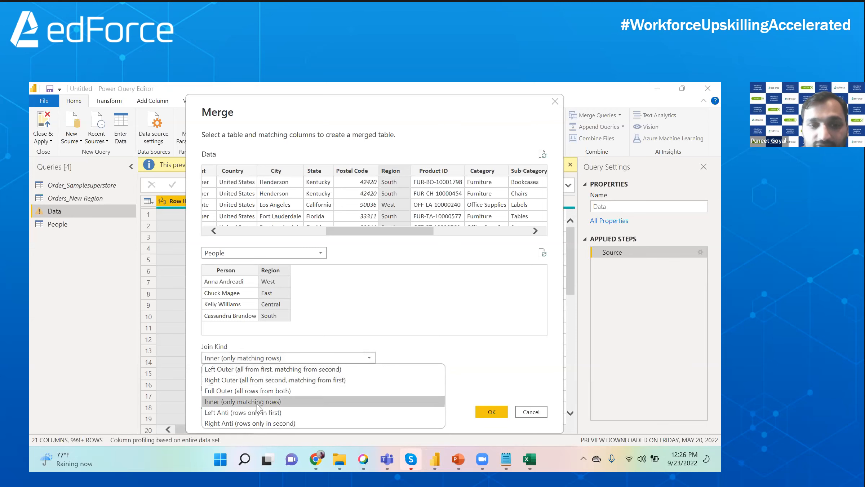
pyautogui.click(257, 383)
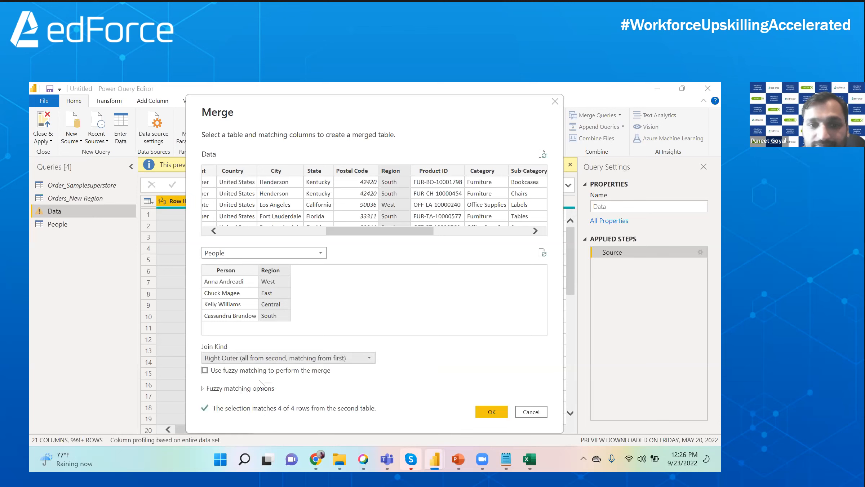
pyautogui.click(246, 361)
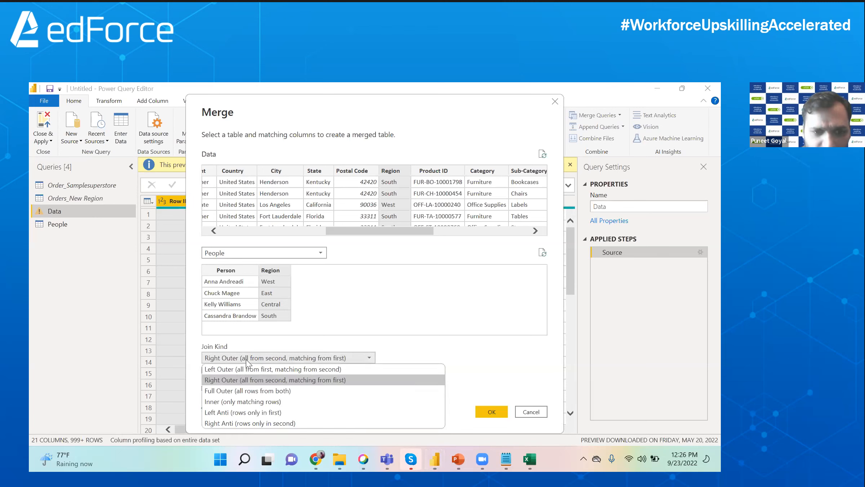
pyautogui.click(238, 391)
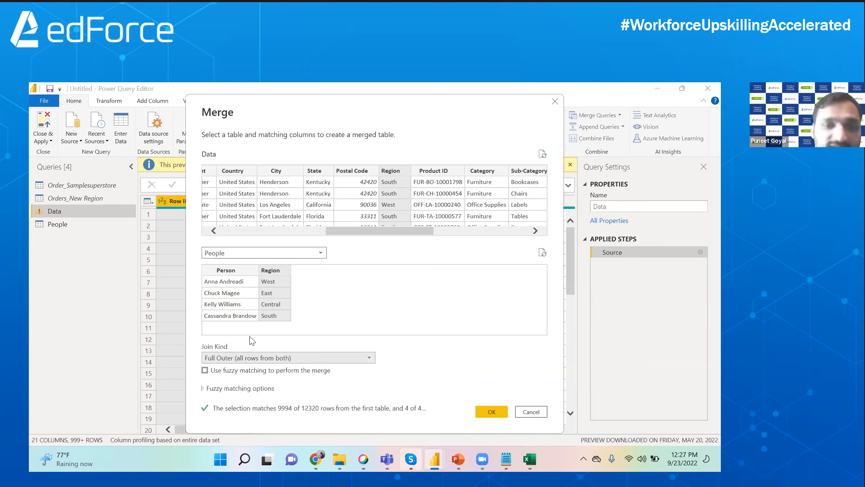
pyautogui.click(251, 357)
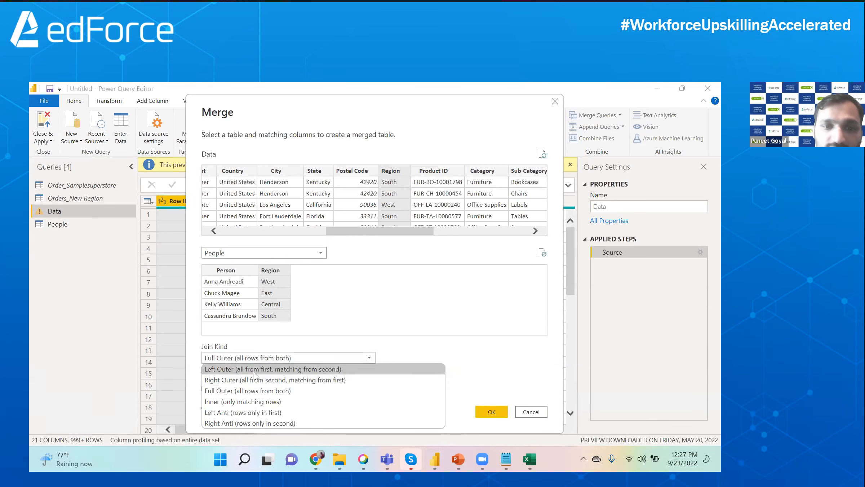
pyautogui.click(252, 365)
pyautogui.click(499, 414)
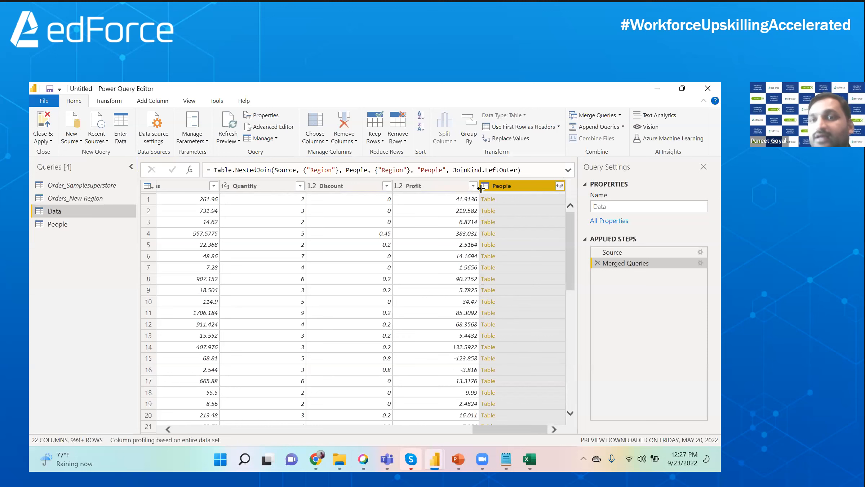
# Expand People into only the Person column, without the original column name prefix
pyautogui.click(560, 186)
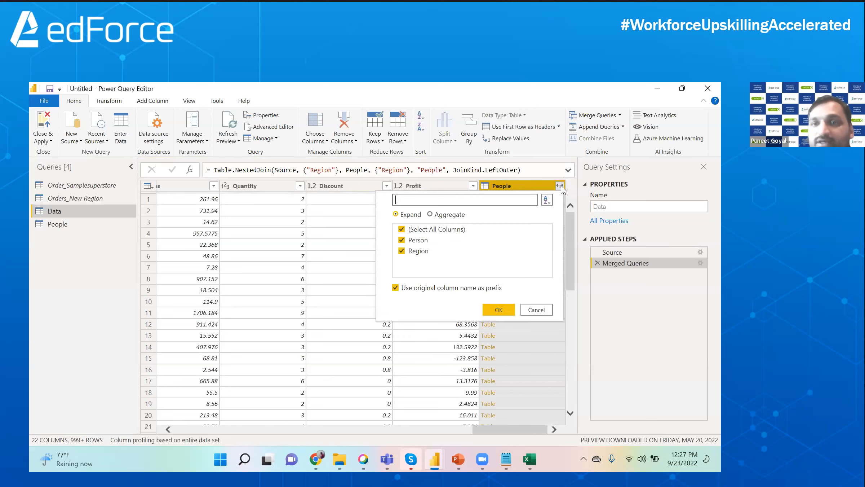
pyautogui.click(406, 252)
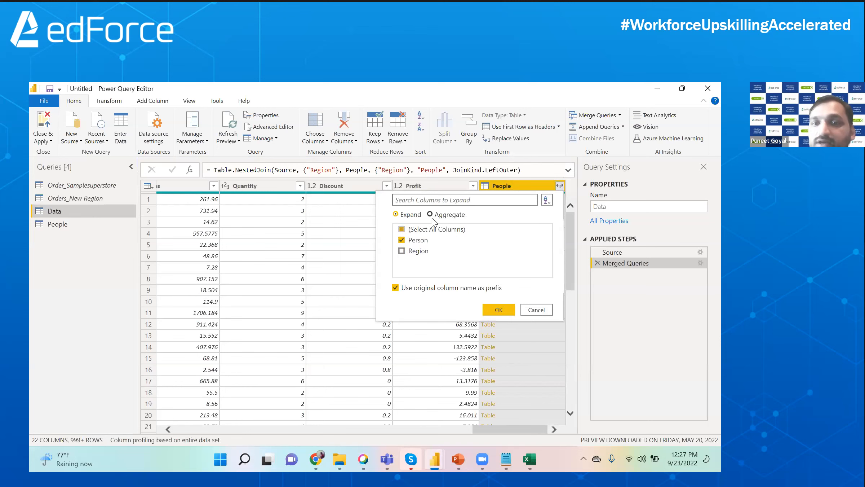
pyautogui.click(396, 288)
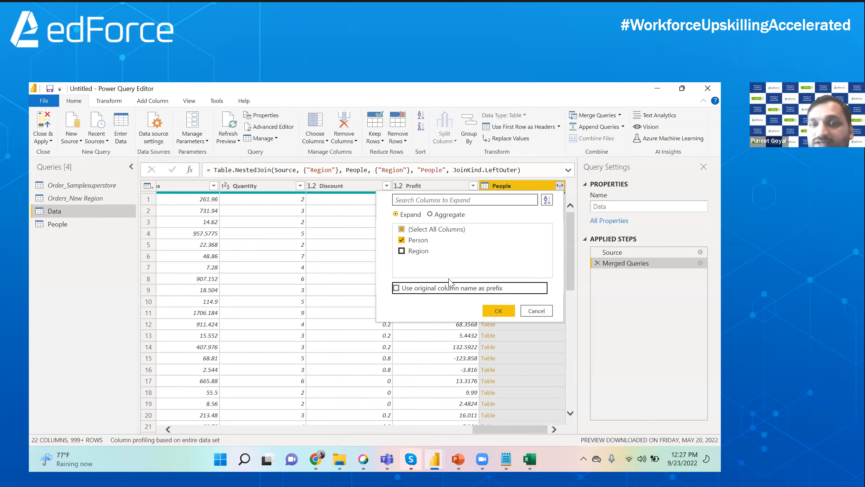
pyautogui.click(499, 308)
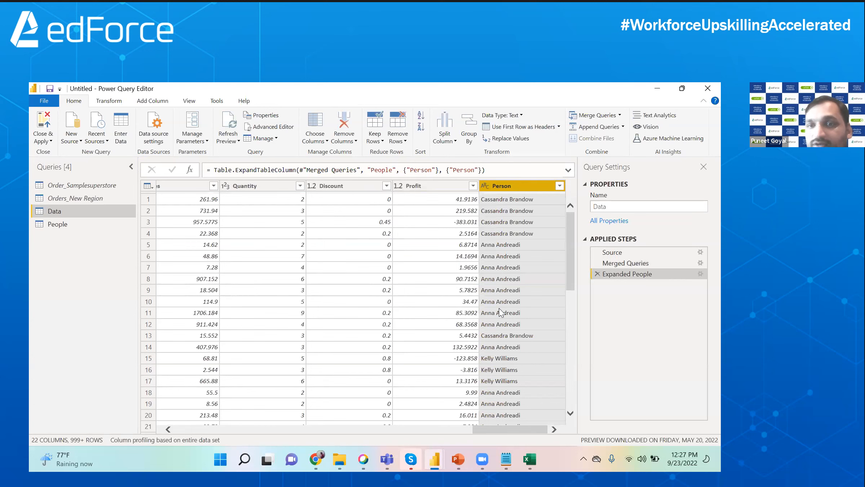
# Inspect the Person values and expand step settings, then go back to the Merged Queries step
pyautogui.click(560, 186)
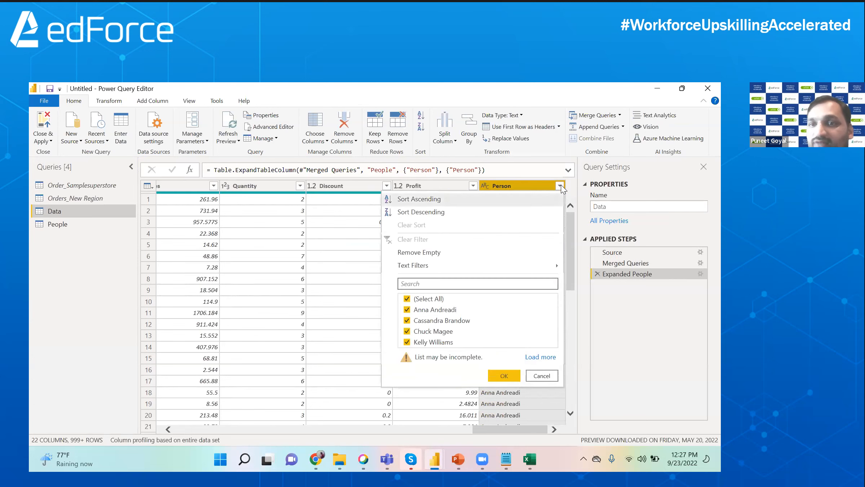
pyautogui.click(540, 357)
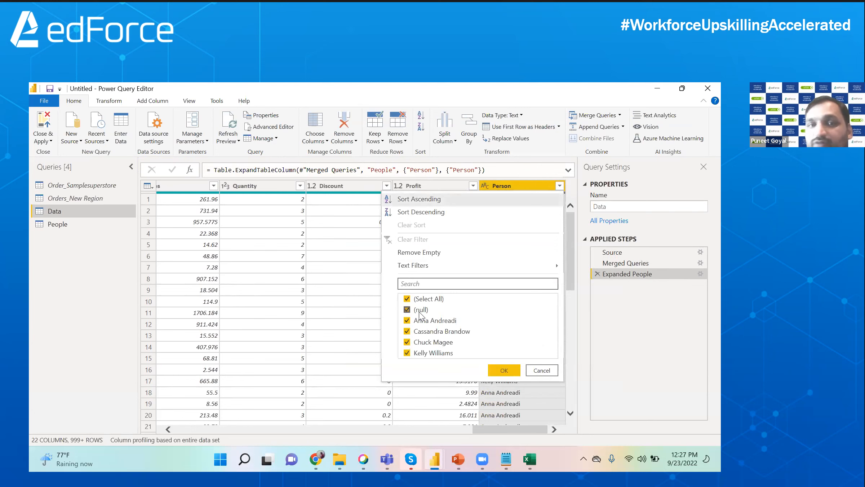
pyautogui.click(540, 371)
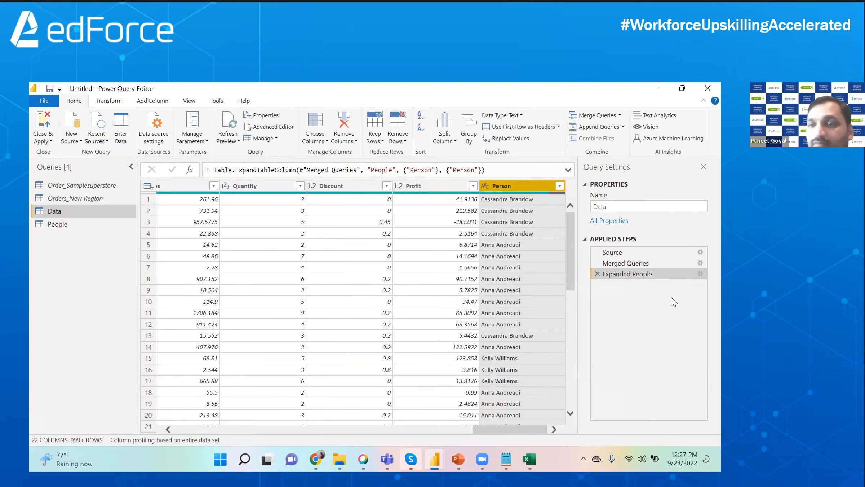
pyautogui.click(700, 273)
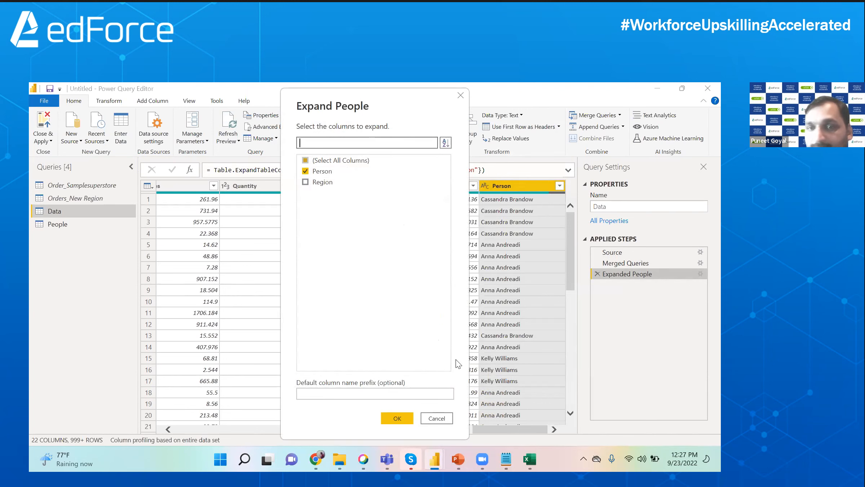
pyautogui.click(449, 418)
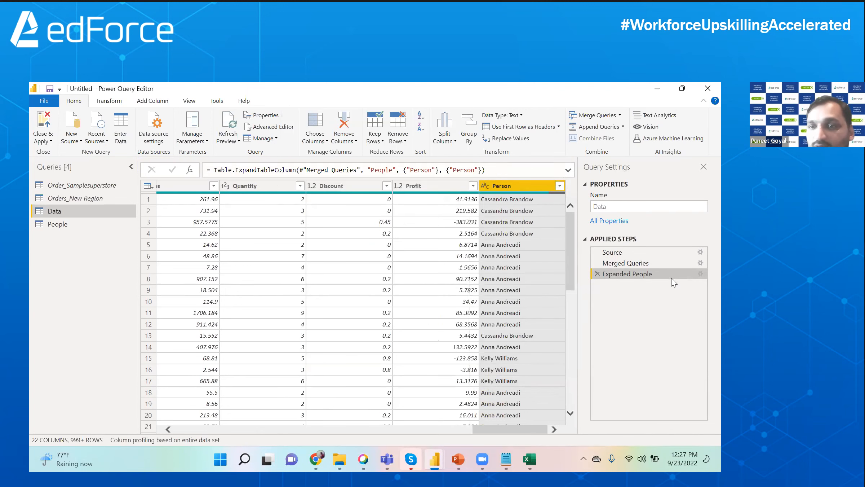
pyautogui.click(699, 262)
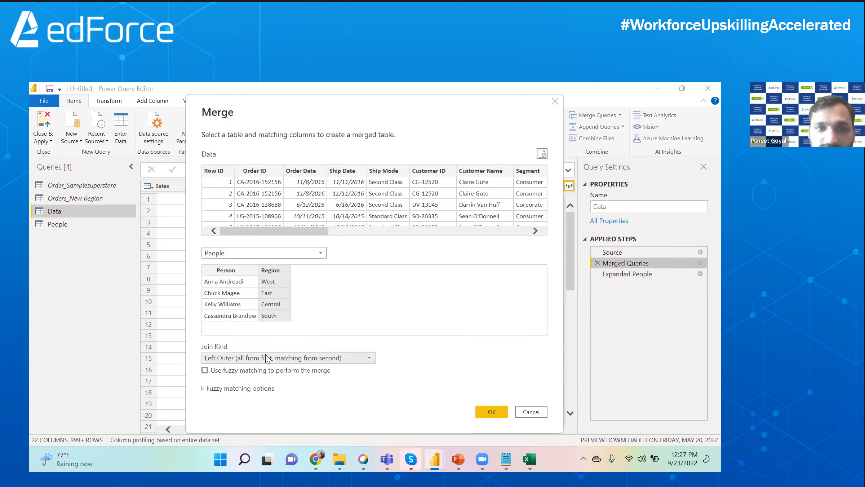
# Change the merge to Right Outer and insert a new expand step keeping only Person
pyautogui.click(267, 359)
pyautogui.click(265, 381)
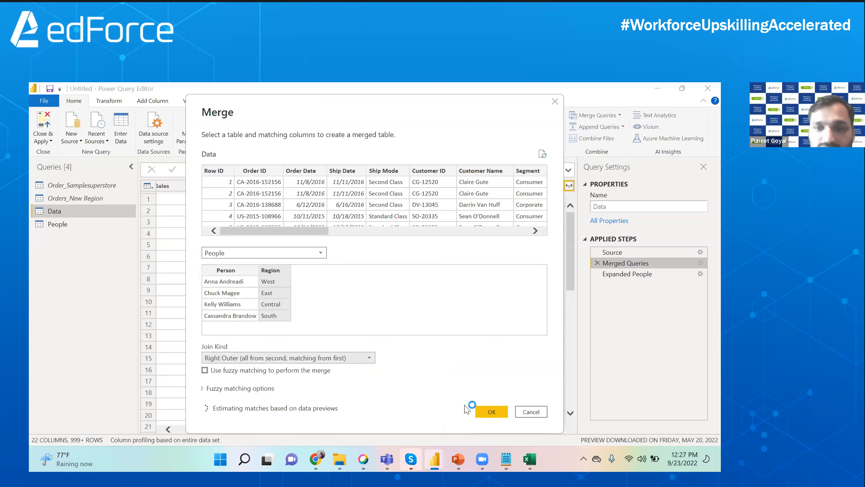
pyautogui.click(492, 412)
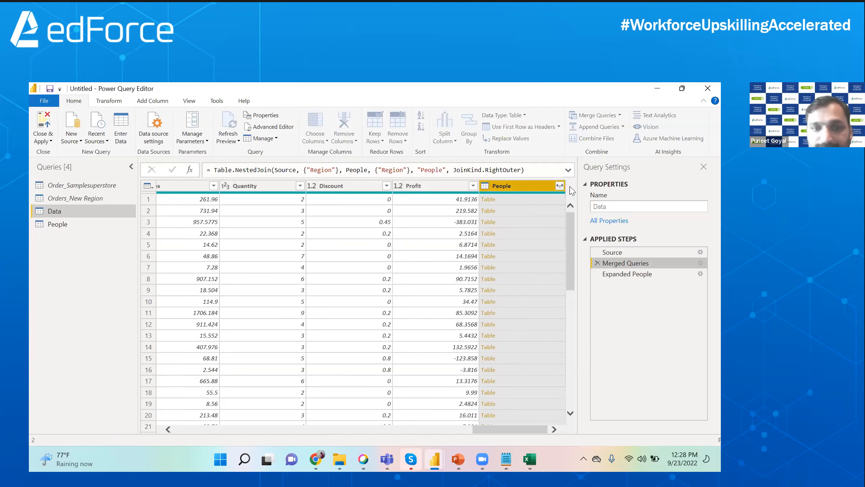
pyautogui.click(560, 186)
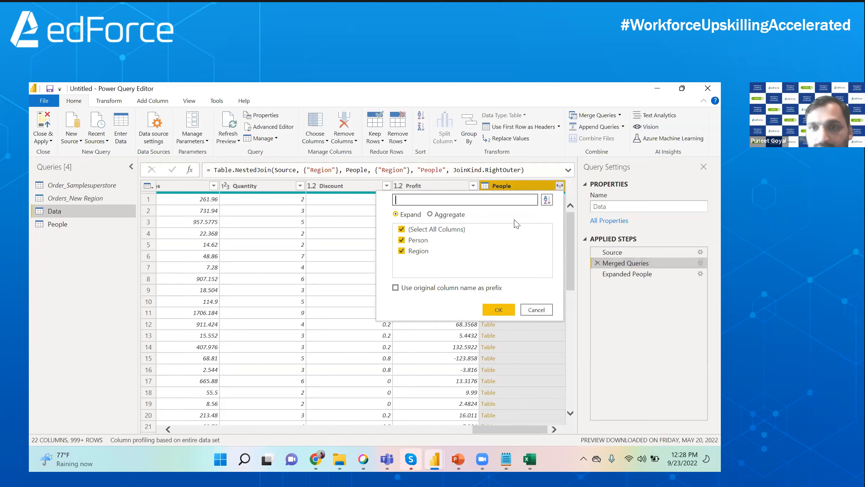
pyautogui.click(402, 251)
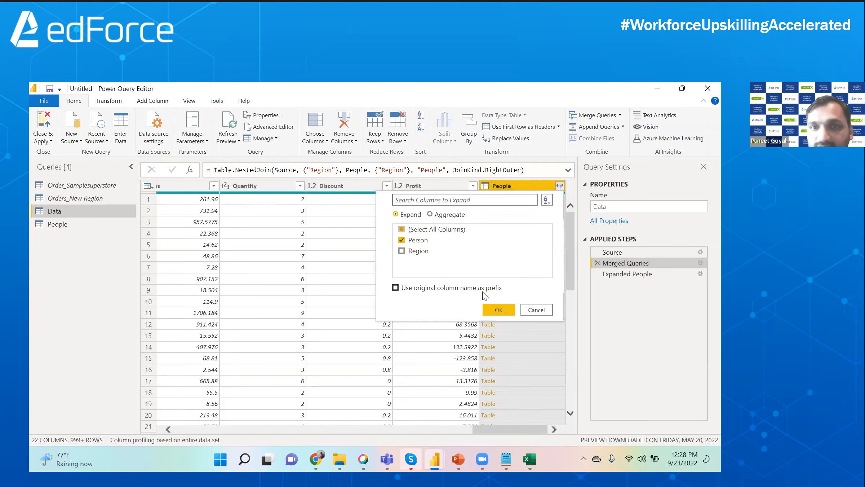
pyautogui.click(496, 310)
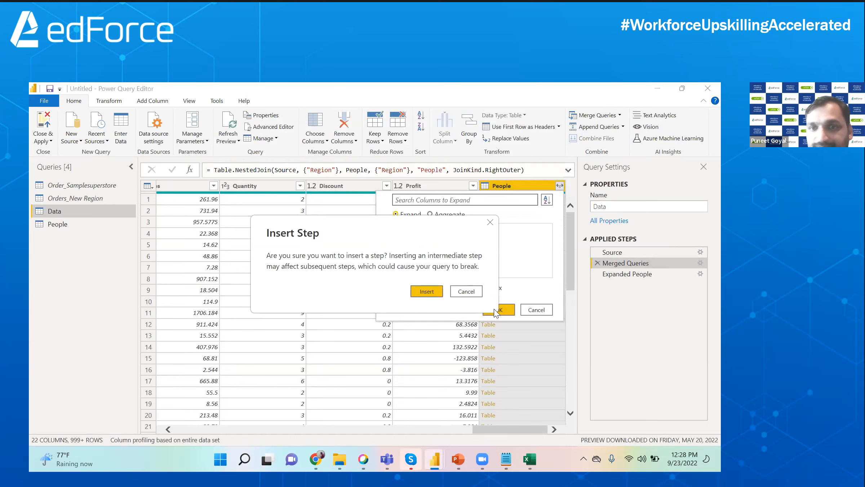
pyautogui.click(427, 291)
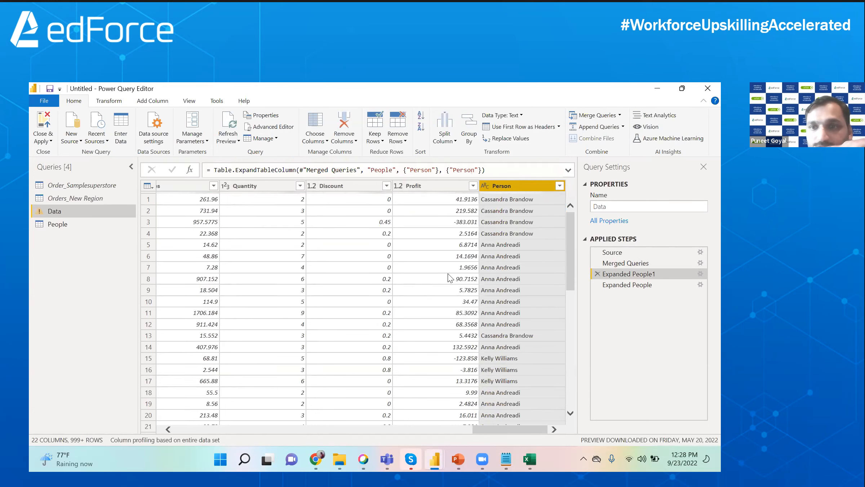
# Review the Person values, then delete the duplicate Expanded People1 step
pyautogui.click(559, 186)
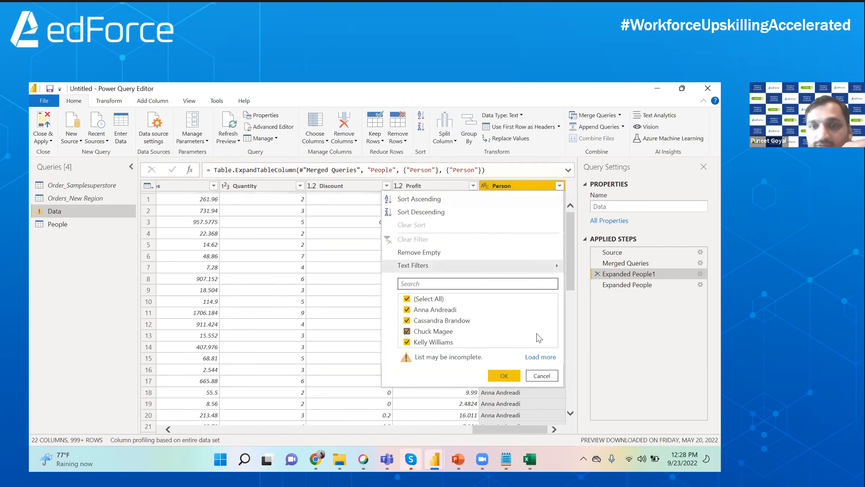
pyautogui.click(541, 357)
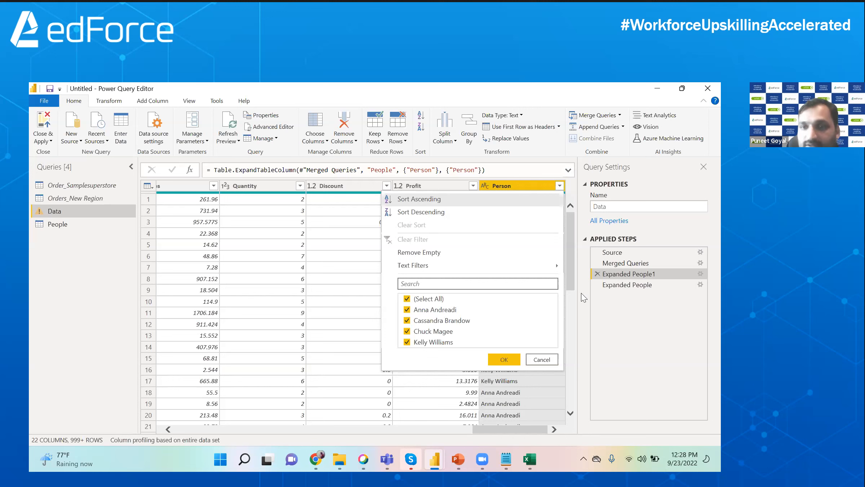
pyautogui.click(533, 359)
pyautogui.click(598, 274)
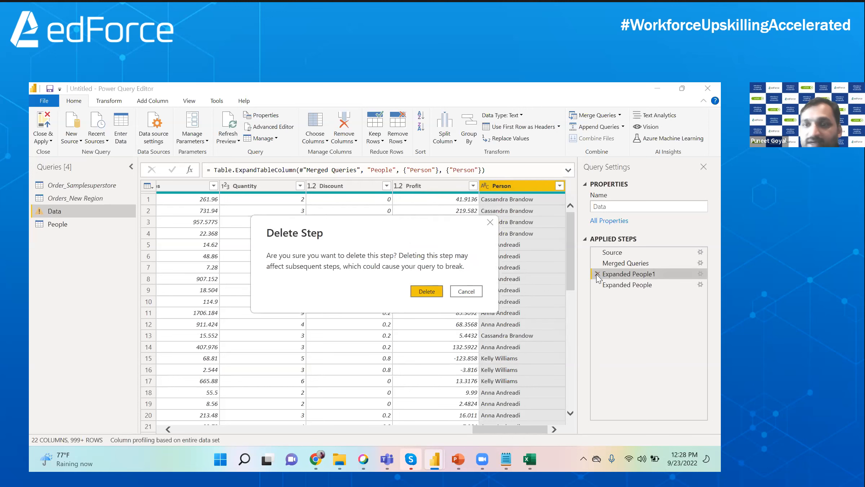
pyautogui.click(436, 294)
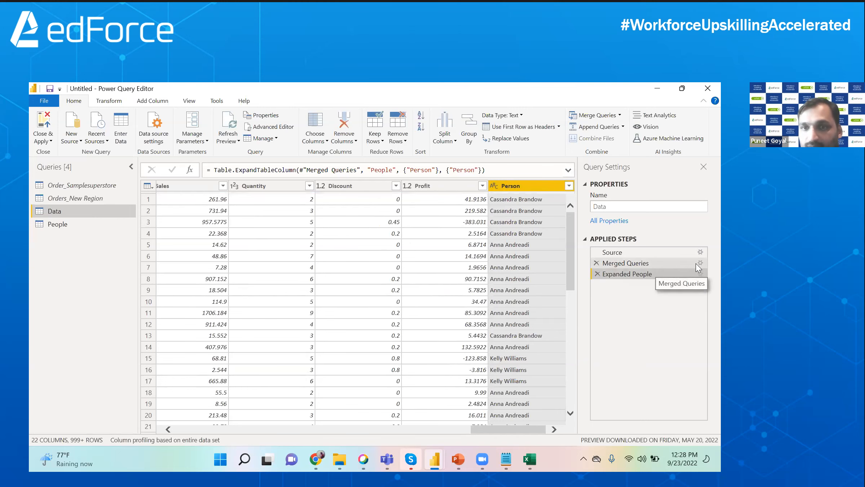
# Set the Merged Queries step back to a Left Outer join
pyautogui.click(696, 263)
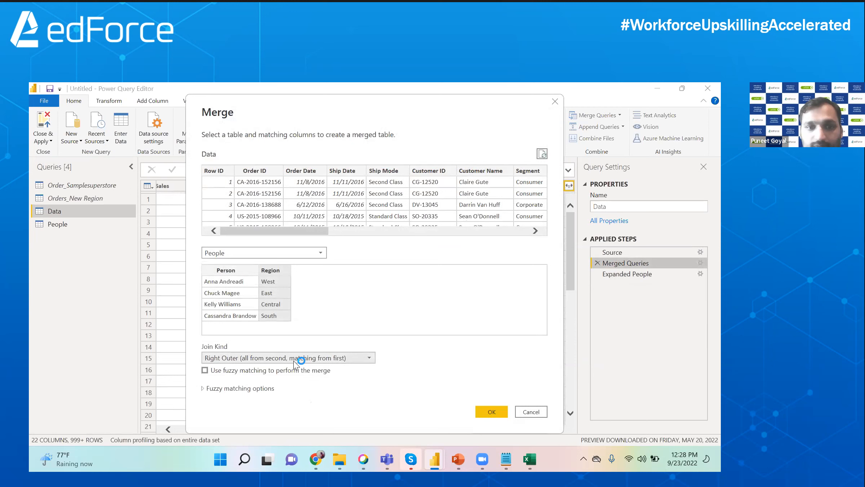
pyautogui.click(293, 358)
pyautogui.click(292, 369)
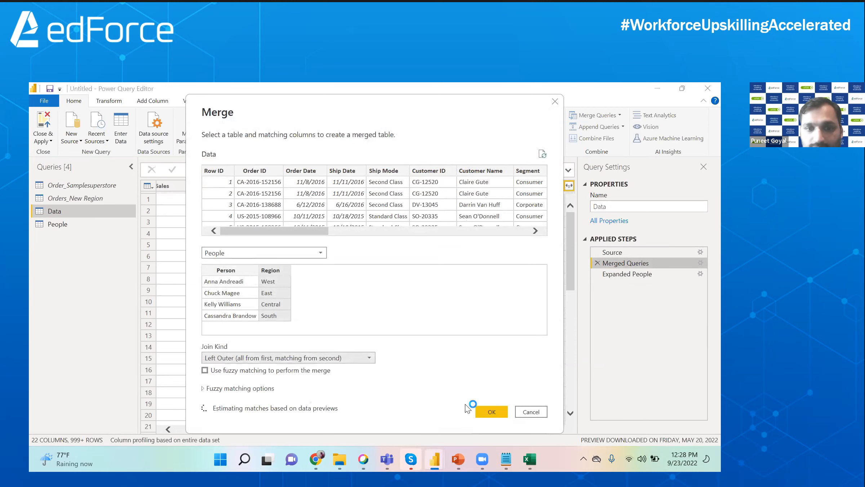
pyautogui.click(491, 414)
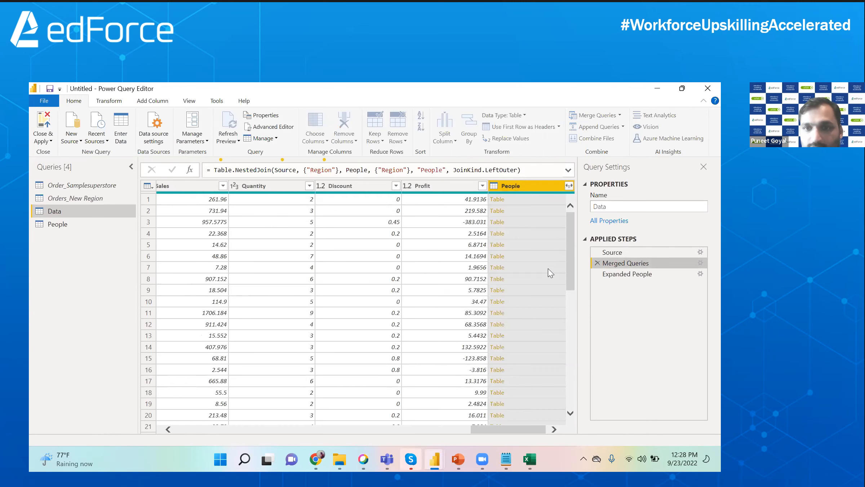
# At the Expanded People step, filter the Person column to keep only (null) rows
pyautogui.click(625, 271)
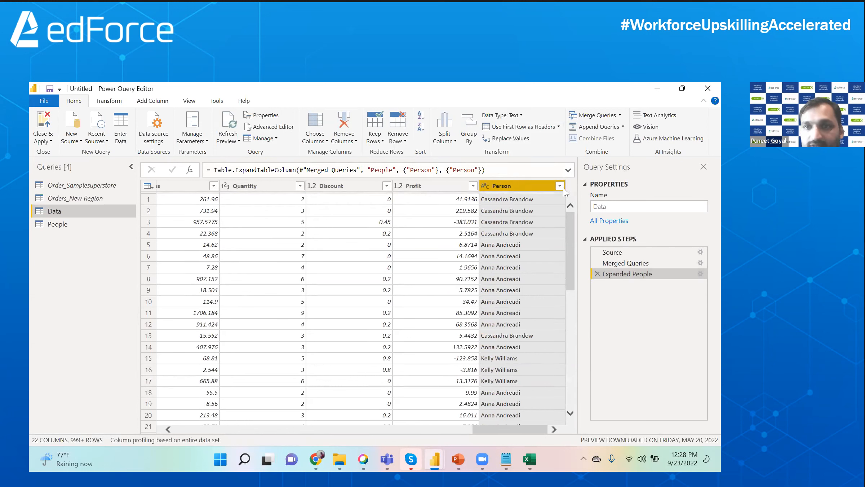
pyautogui.click(559, 186)
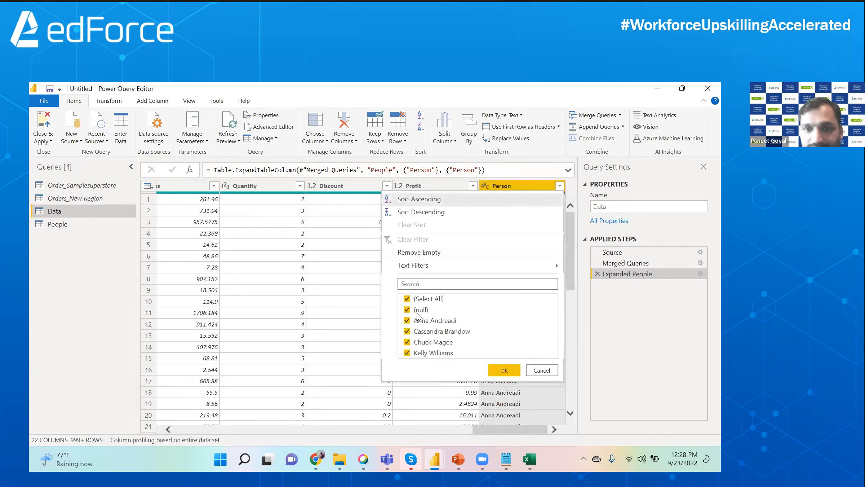
pyautogui.click(407, 299)
pyautogui.click(407, 311)
pyautogui.click(504, 371)
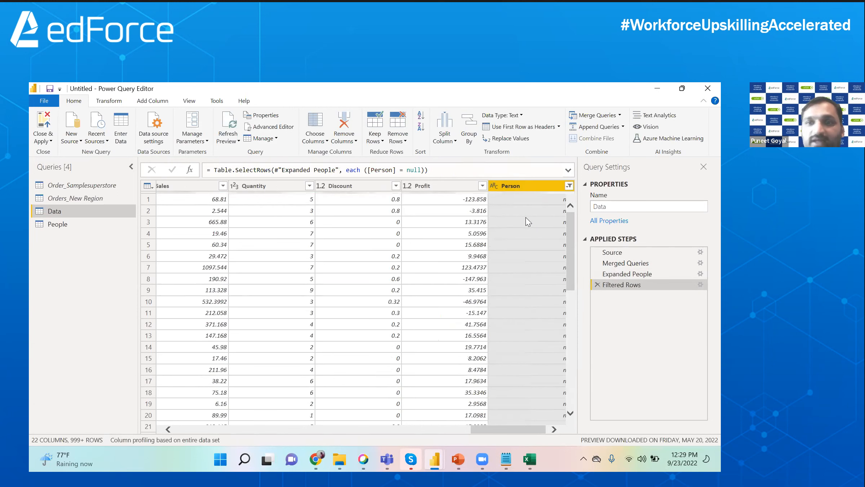
pyautogui.click(551, 429)
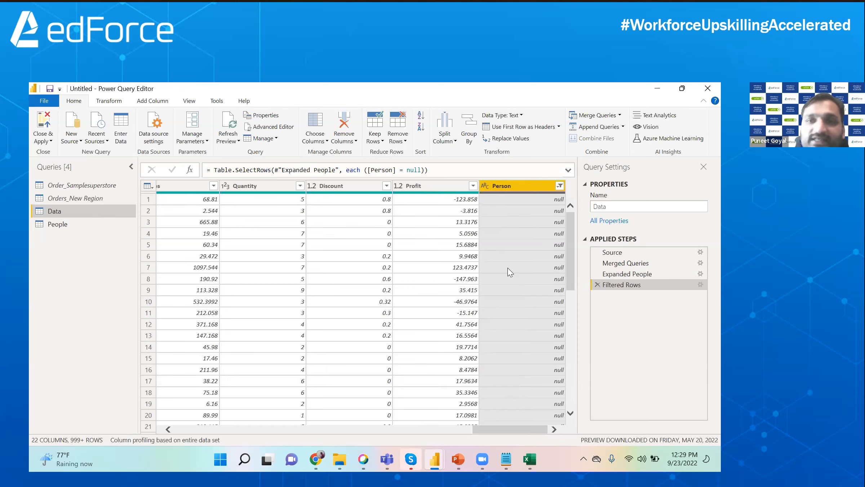
# Replace null Person values with 'Not Applicable' using Replace Values, correcting a mistyped entry first
pyautogui.rightClick(511, 202)
pyautogui.click(541, 231)
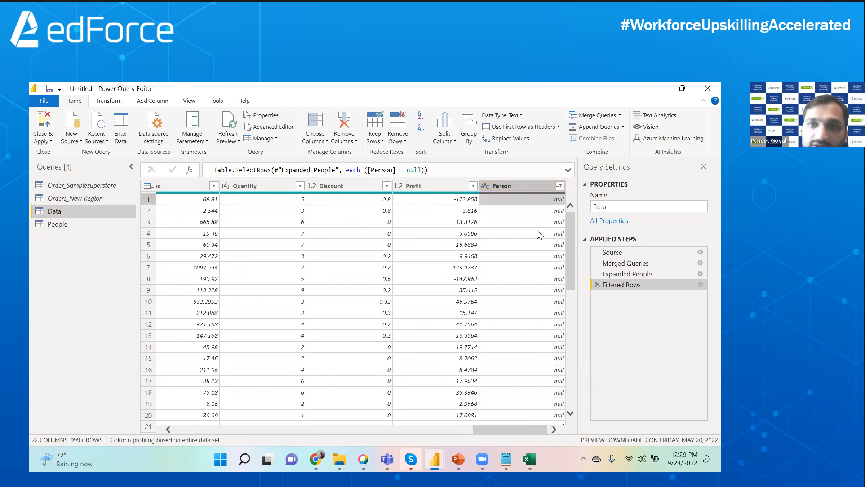
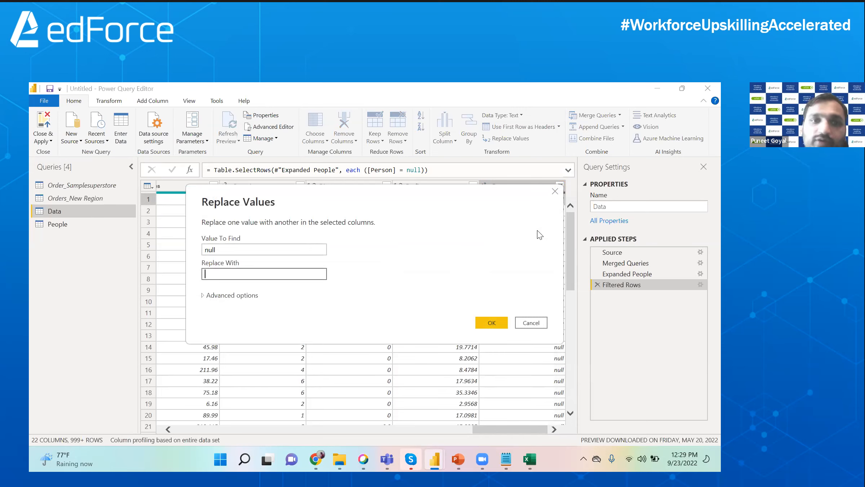
pyautogui.write('Not Ap')
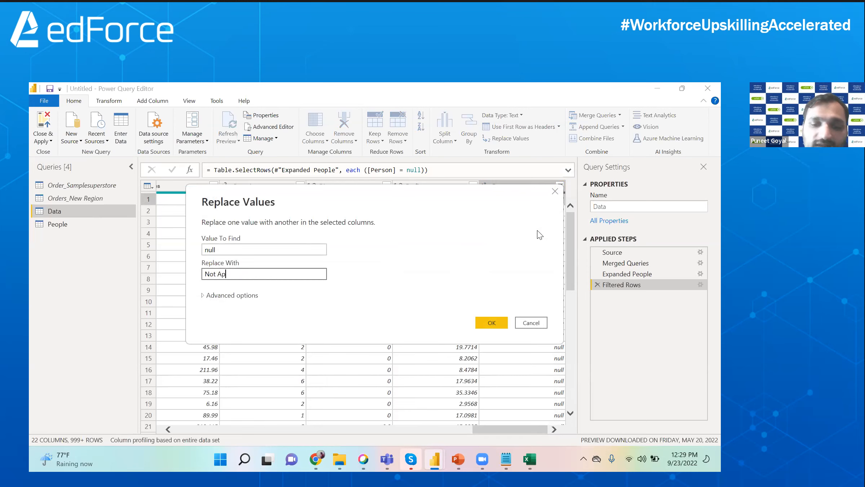
pyautogui.write('plicable')
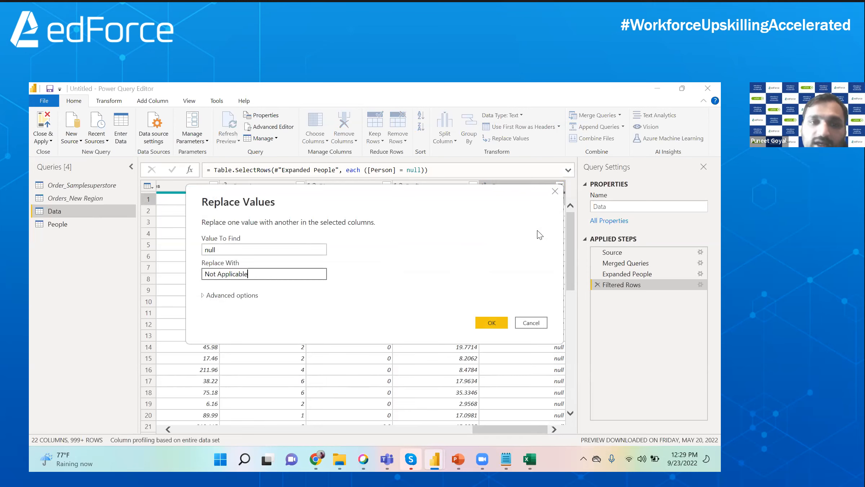
pyautogui.click(497, 323)
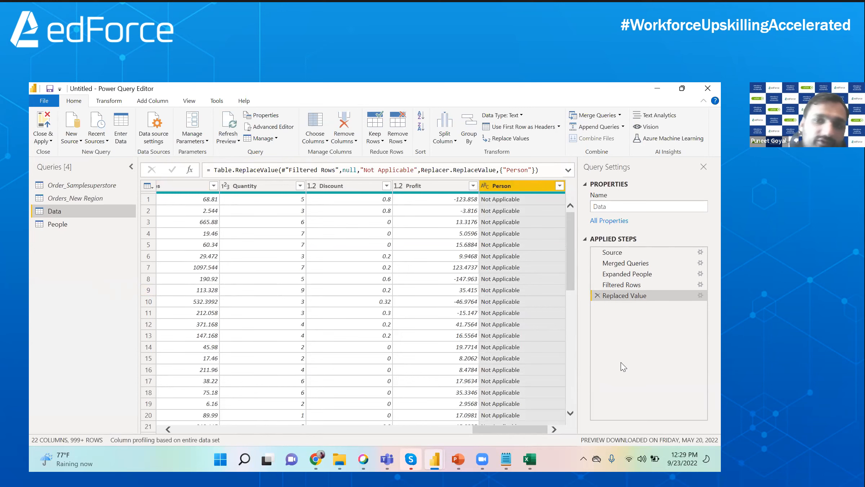
# Turn off Enable load for People, accepting the warning, then reselect the Data query
pyautogui.click(57, 223)
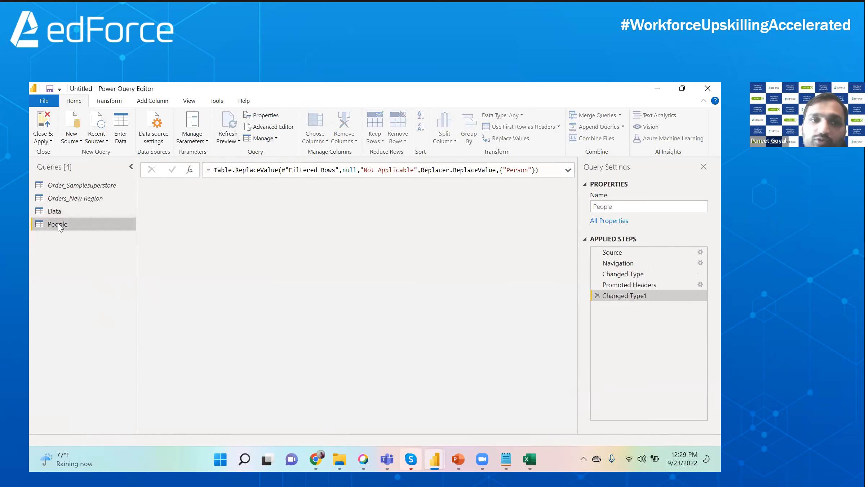
pyautogui.rightClick(58, 223)
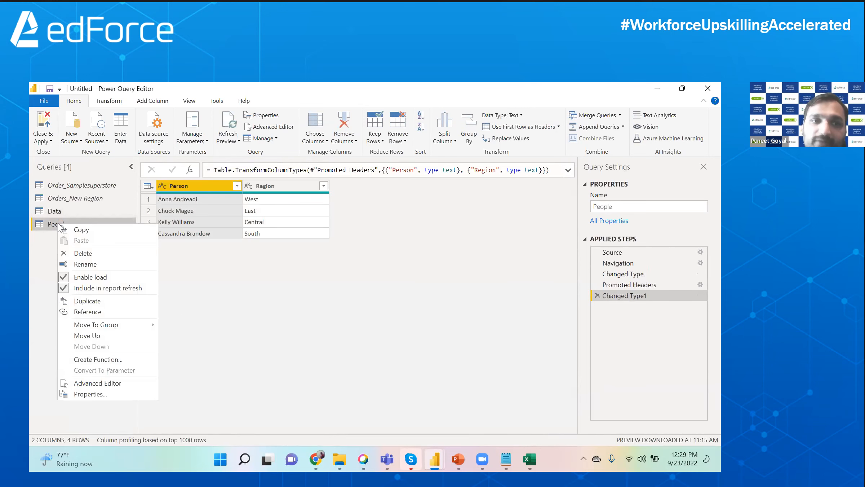
pyautogui.click(73, 278)
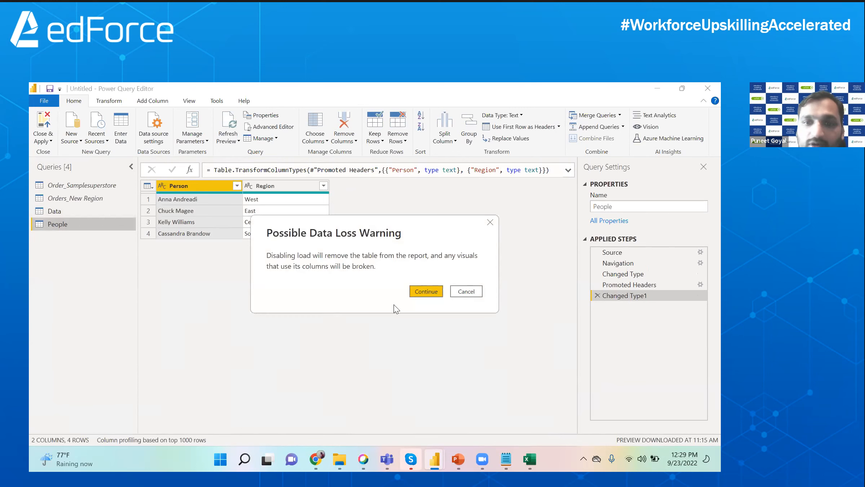
pyautogui.click(427, 294)
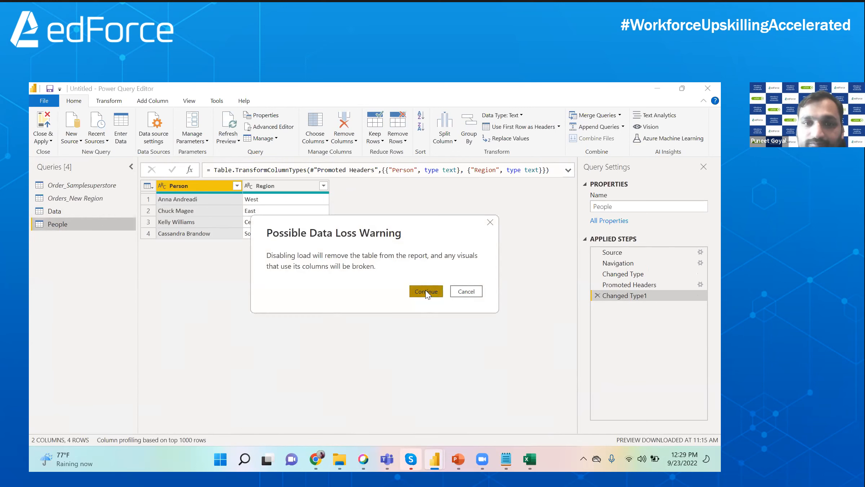
pyautogui.click(72, 212)
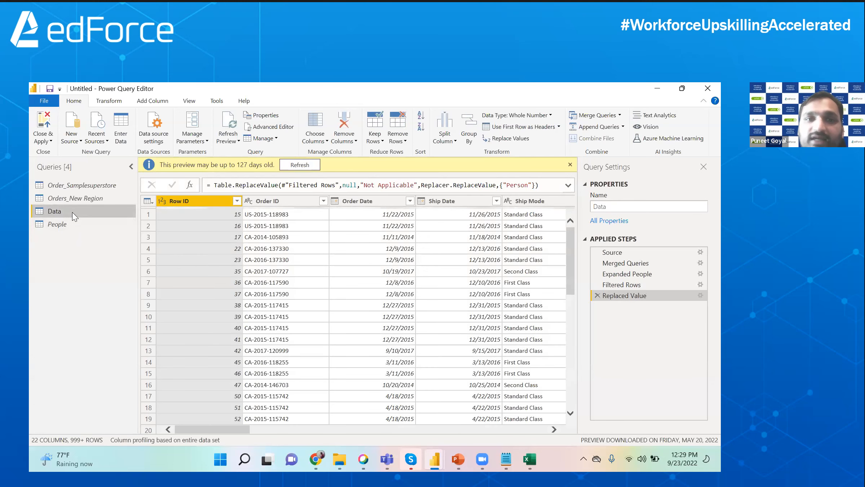
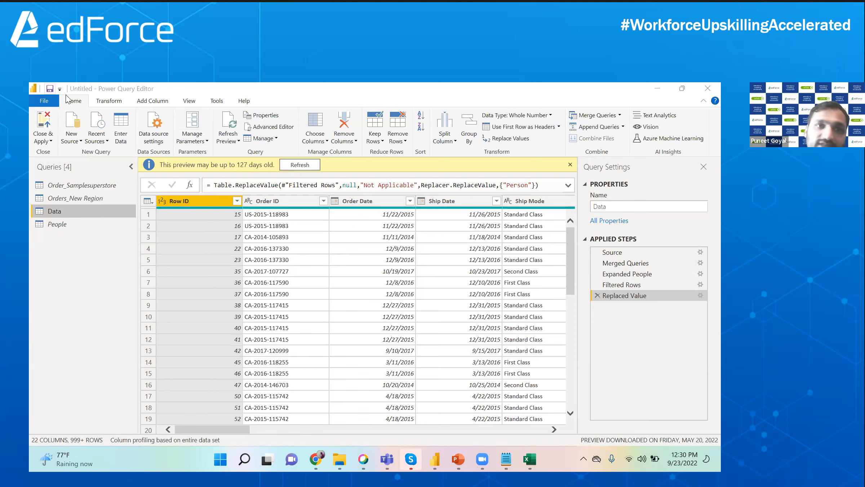
# Reverse the Data query's rows, then remove that step to restore the original order
pyautogui.click(98, 104)
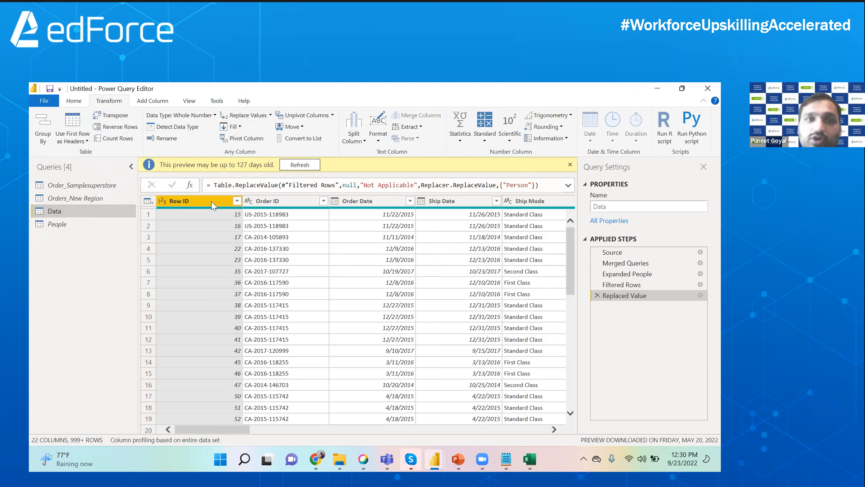
pyautogui.click(118, 128)
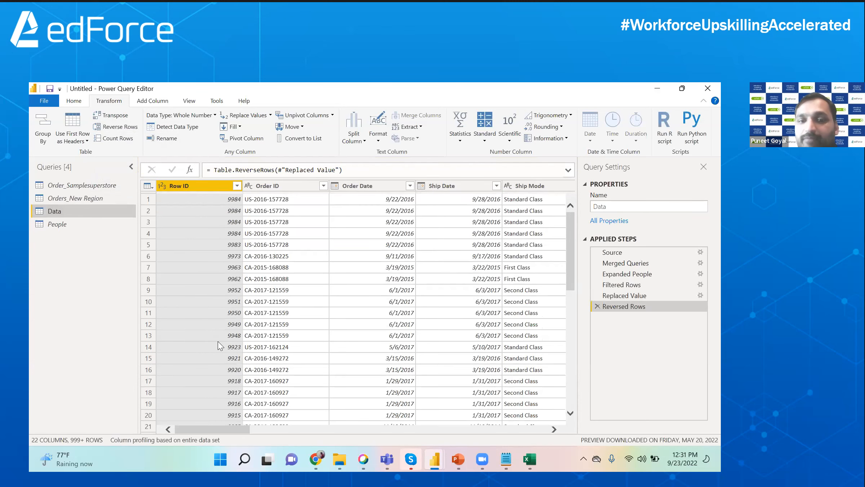
pyautogui.click(596, 306)
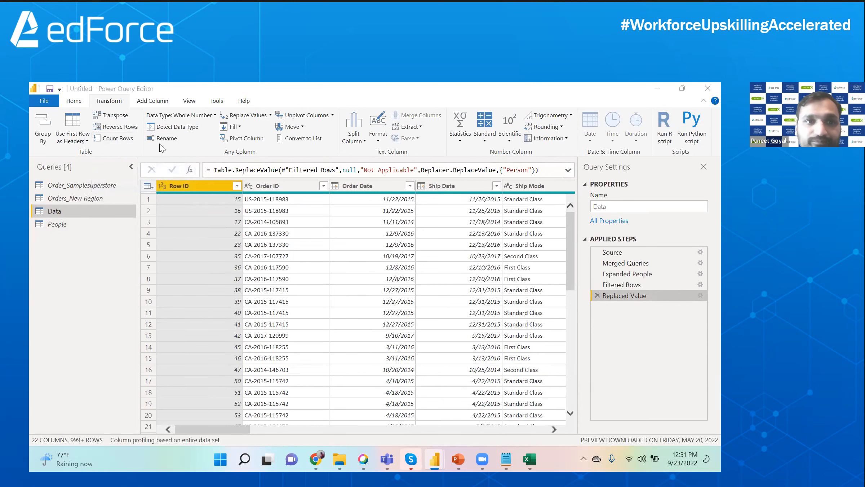
# Begin renaming the Order ID column twice but leave its name unchanged
pyautogui.doubleClick(274, 186)
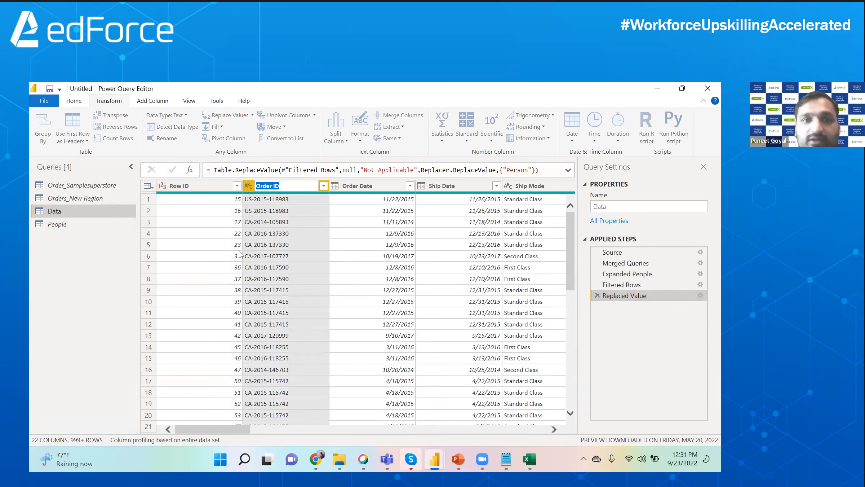
pyautogui.click(182, 235)
pyautogui.click(163, 138)
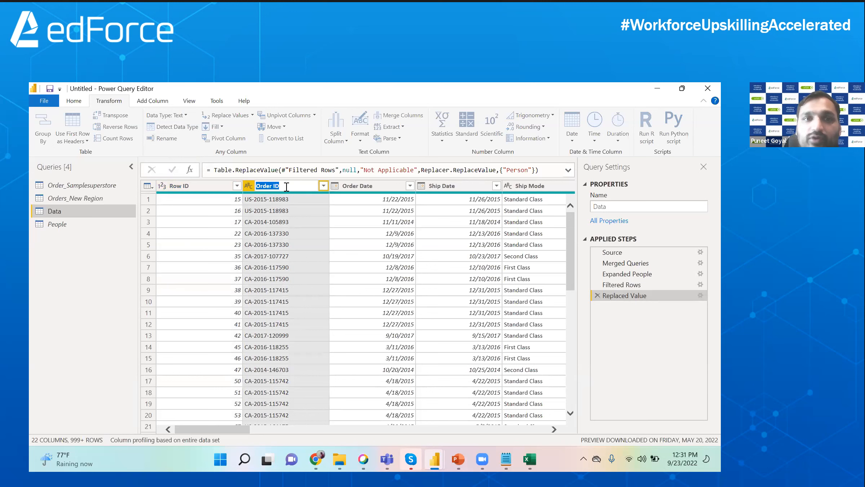
pyautogui.click(84, 290)
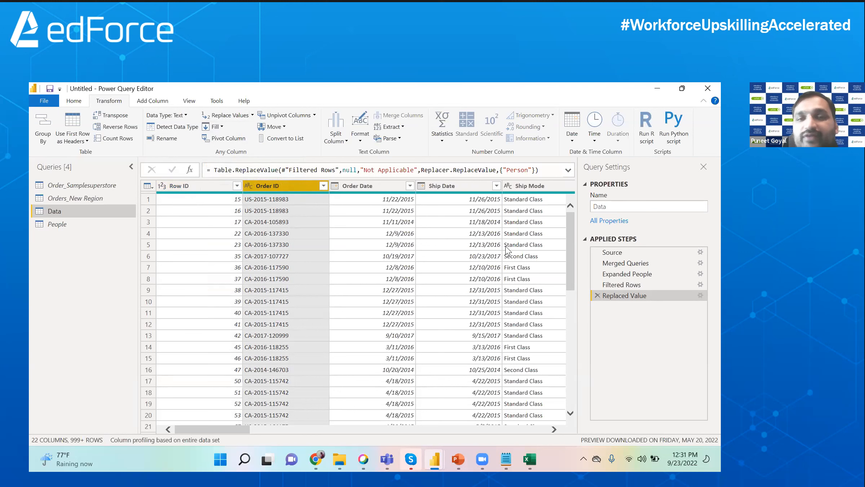
# Inspect the options for row 5's Ship Mode value without applying any
pyautogui.click(505, 245)
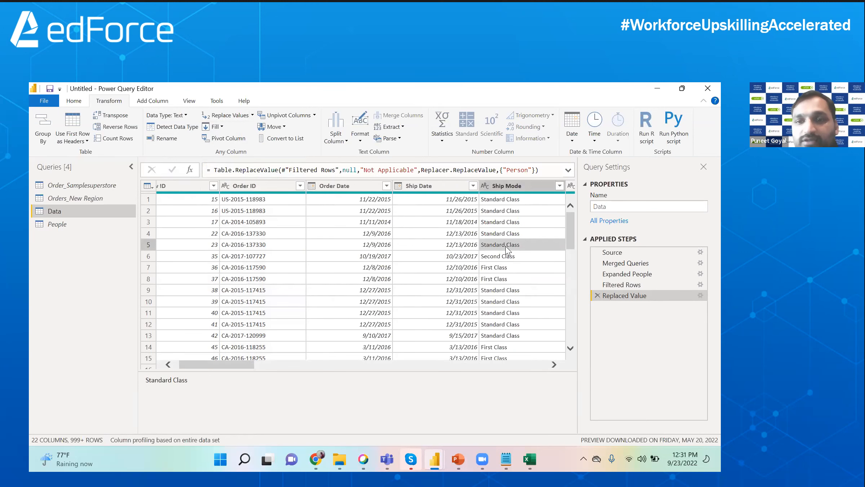
pyautogui.rightClick(506, 245)
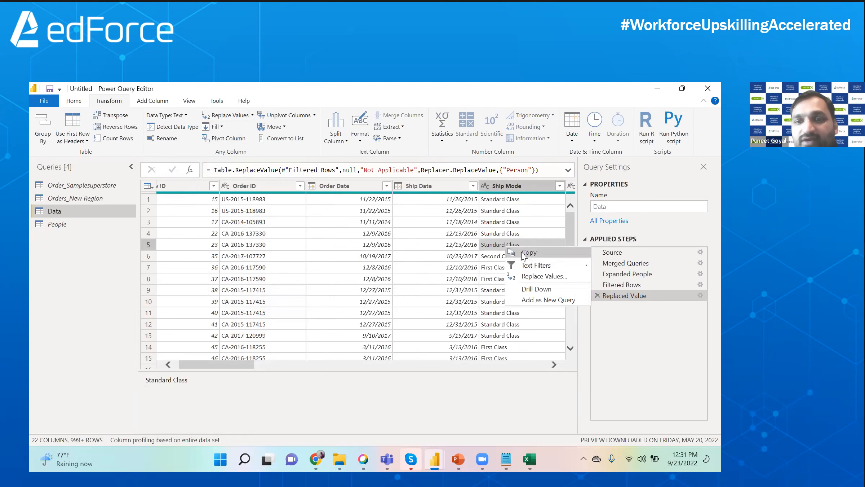
pyautogui.click(494, 249)
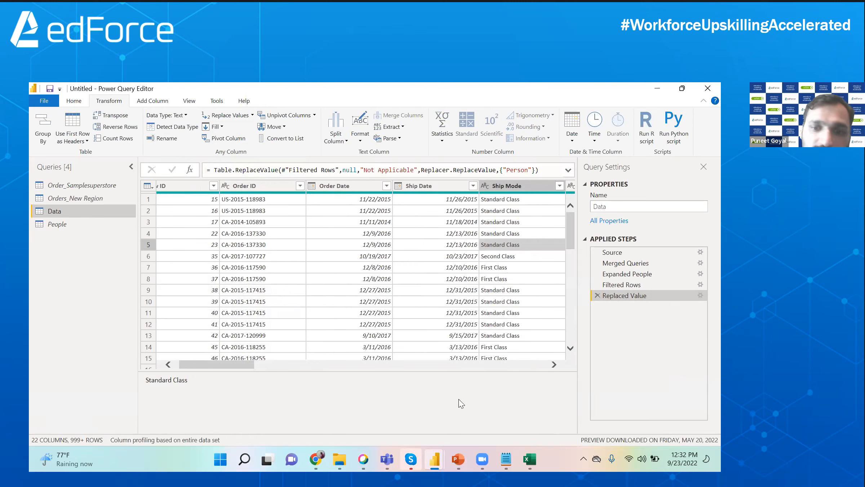
pyautogui.moveTo(271, 96)
pyautogui.mouseDown()
pyautogui.moveTo(300, 99)
pyautogui.moveTo(320, 114)
pyautogui.moveTo(249, 128)
pyautogui.moveTo(232, 169)
pyautogui.moveTo(197, 172)
pyautogui.moveTo(273, 91)
pyautogui.moveTo(293, 96)
pyautogui.mouseUp()
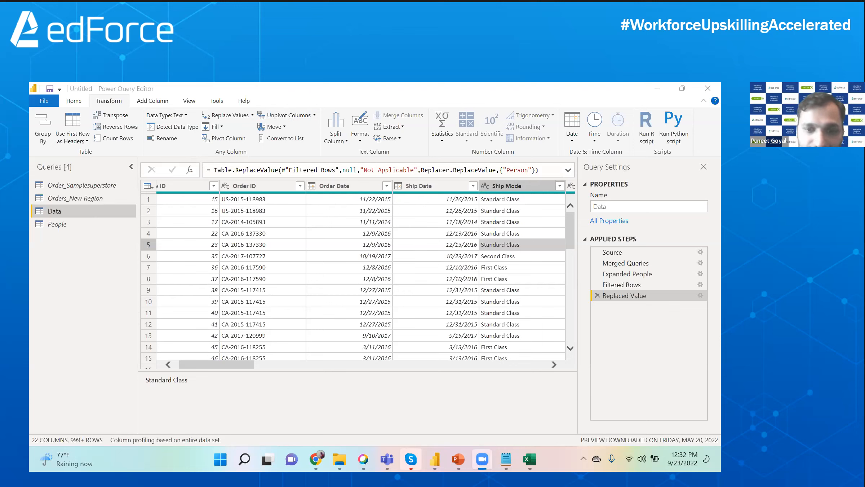
# In File Explorer, browse the Synechron folder's Assignment and Tableau Project subfolders
pyautogui.moveTo(316, 459)
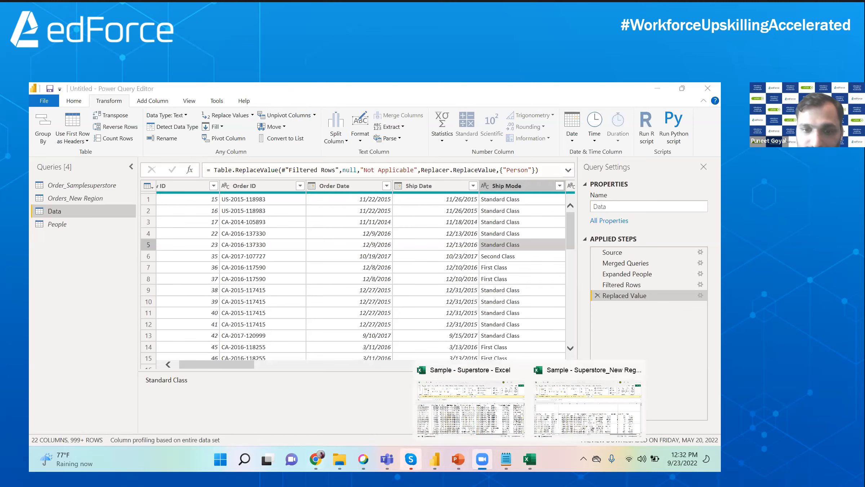
pyautogui.hotkey('alt', 'Tab')
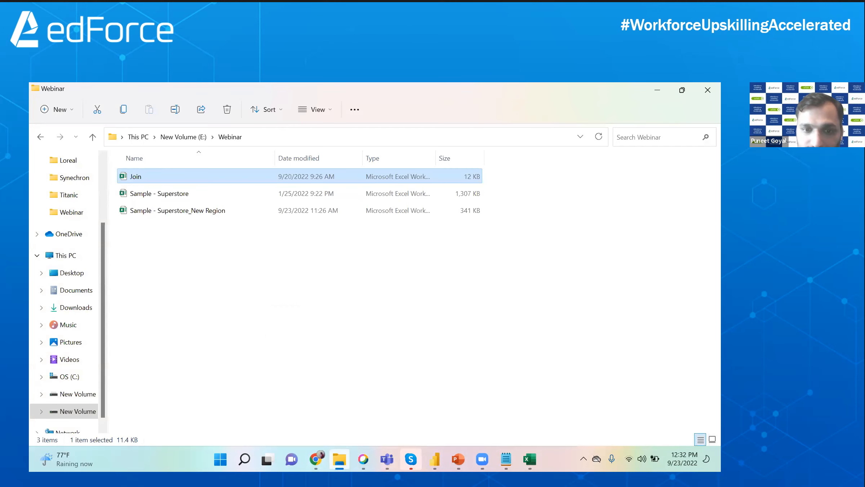
pyautogui.click(75, 178)
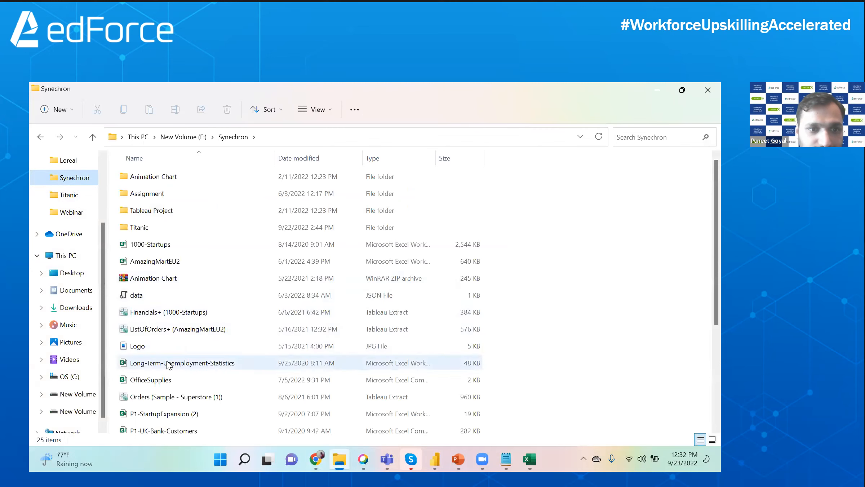
pyautogui.doubleClick(159, 195)
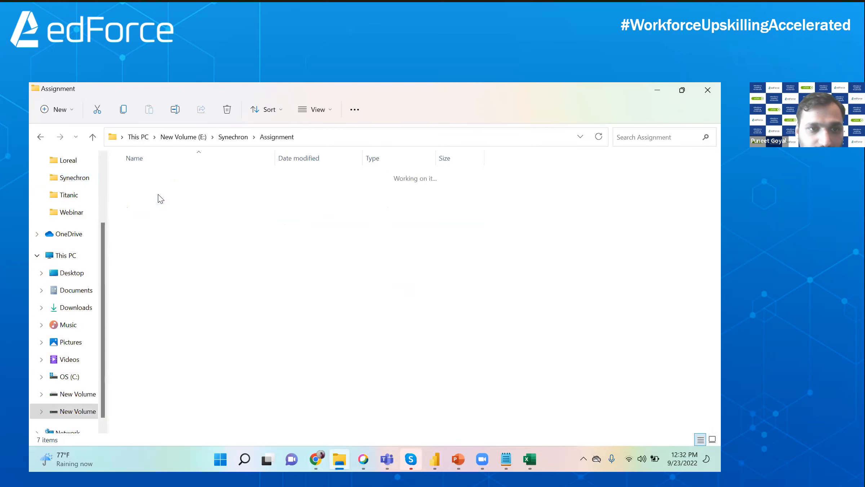
pyautogui.hotkey('alt', 'Left')
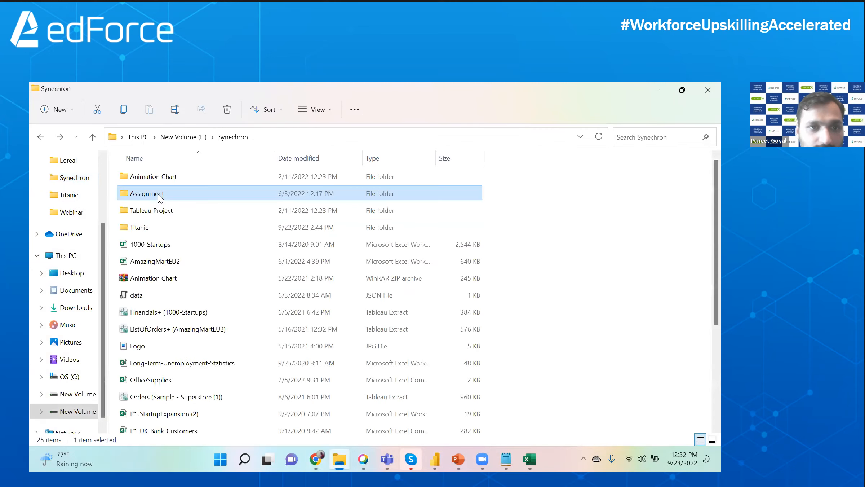
pyautogui.press('Down')
pyautogui.press('Return')
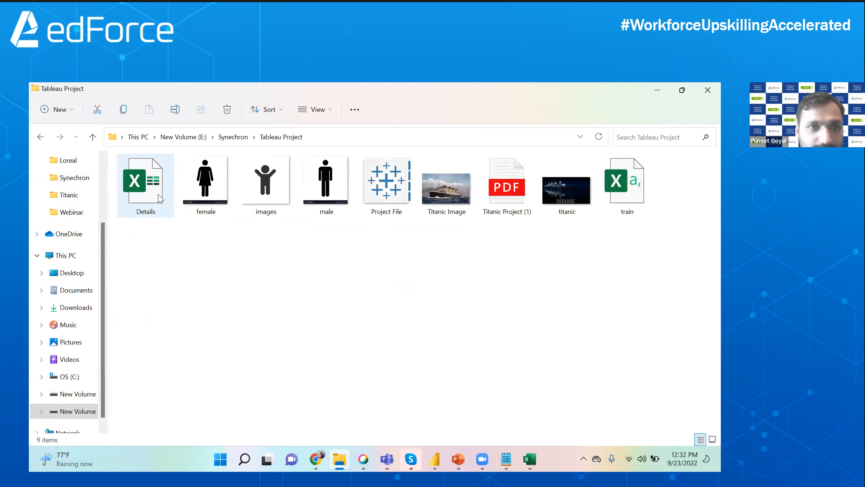
pyautogui.hotkey('alt', 'Left')
# Find and open the P11-Competitor-Research (2) workbook from the Synechron file list
pyautogui.press('Down')
pyautogui.press('p')
pyautogui.press('e')
pyautogui.press('Down')
pyautogui.press('End')
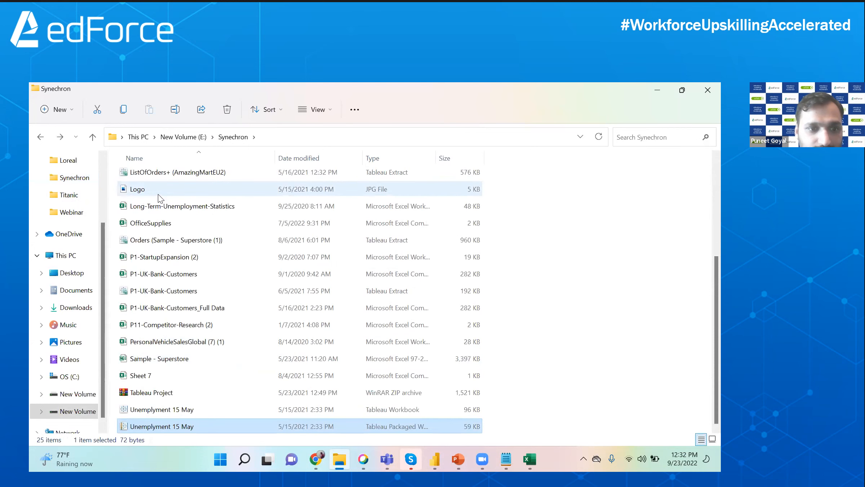
pyautogui.doubleClick(191, 327)
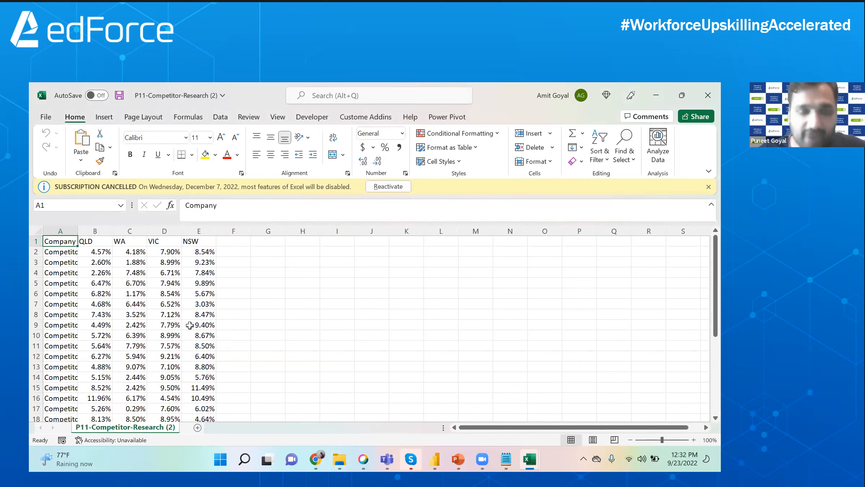
# Auto-fit column A and rename headers B1:E1 to Jaipur, Delhi, Mumbai and Kolkata
pyautogui.doubleClick(78, 231)
pyautogui.click(105, 244)
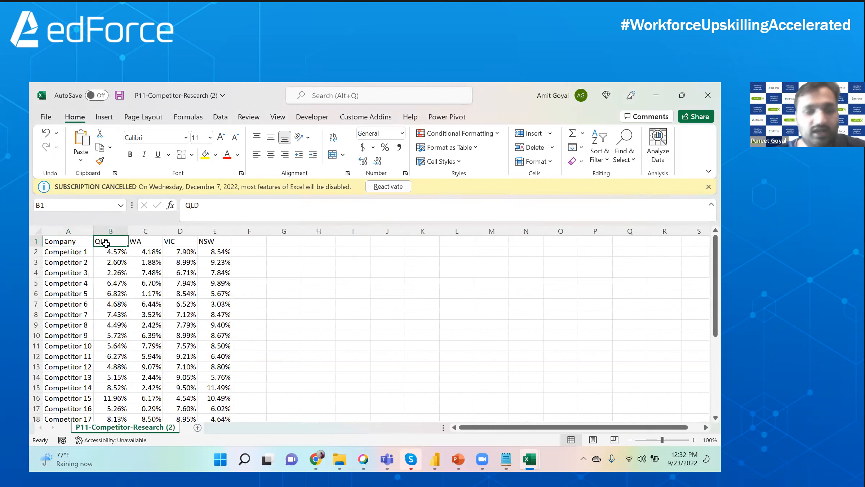
pyautogui.write('Jaipur')
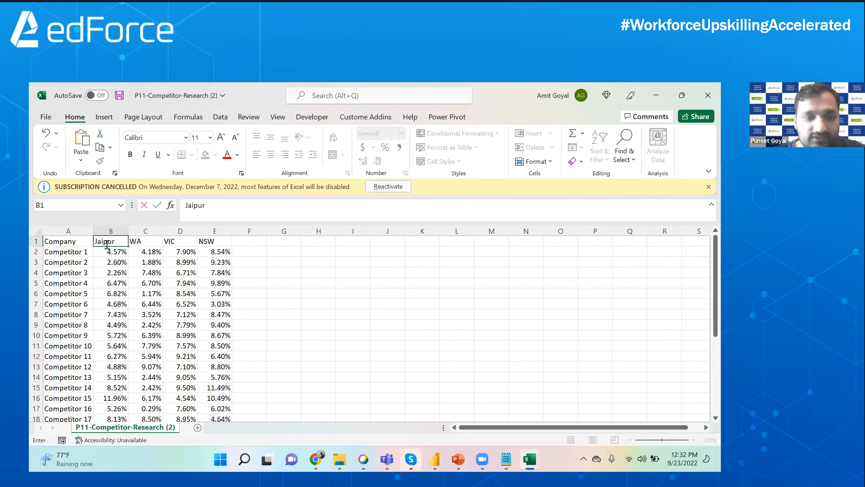
pyautogui.press('Tab')
pyautogui.write('D')
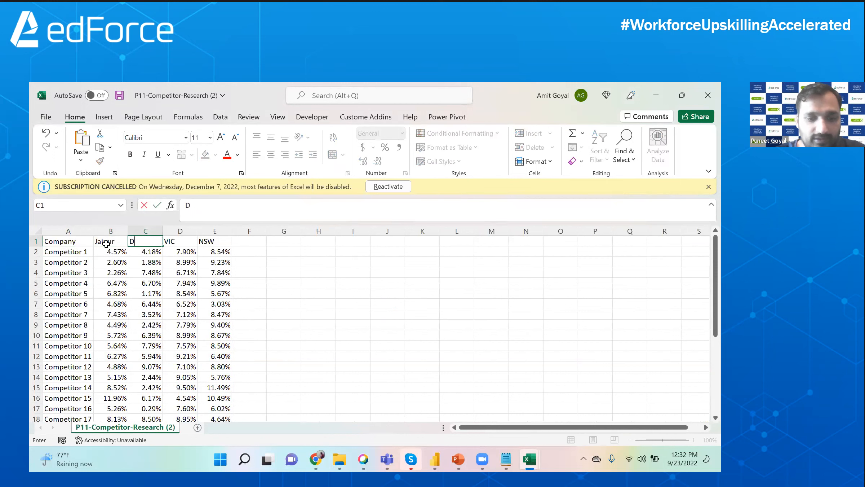
pyautogui.write('elhi')
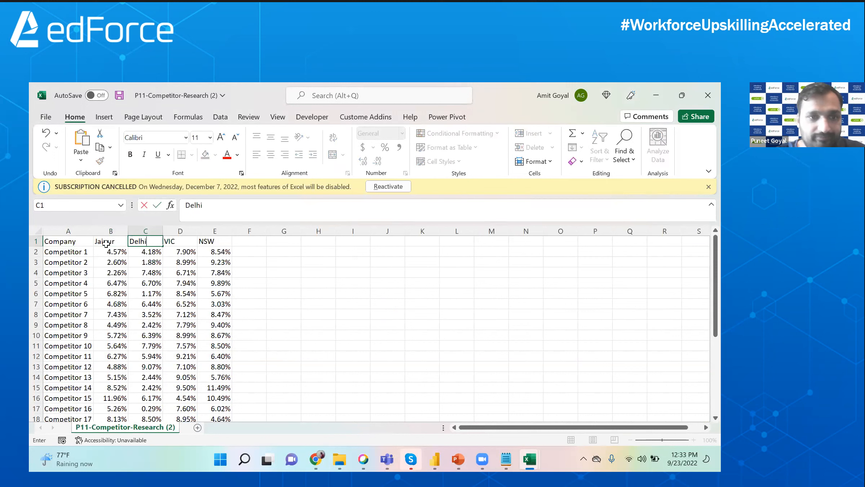
pyautogui.press('Tab')
pyautogui.write('Mumbai')
pyautogui.press('Tab')
pyautogui.write('Kolkata')
pyautogui.press('Return')
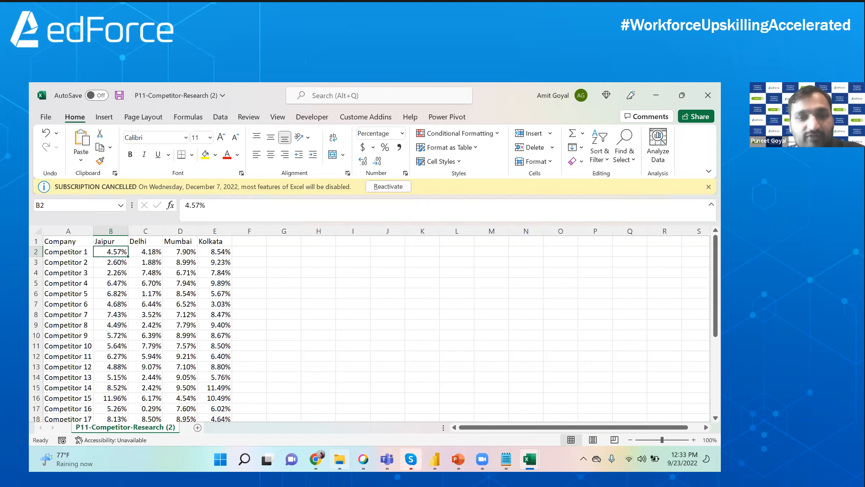
# Open the Long-Term-Unemployment-Statistics workbook from Synechron and look over its Period dates
pyautogui.click(339, 459)
pyautogui.doubleClick(173, 207)
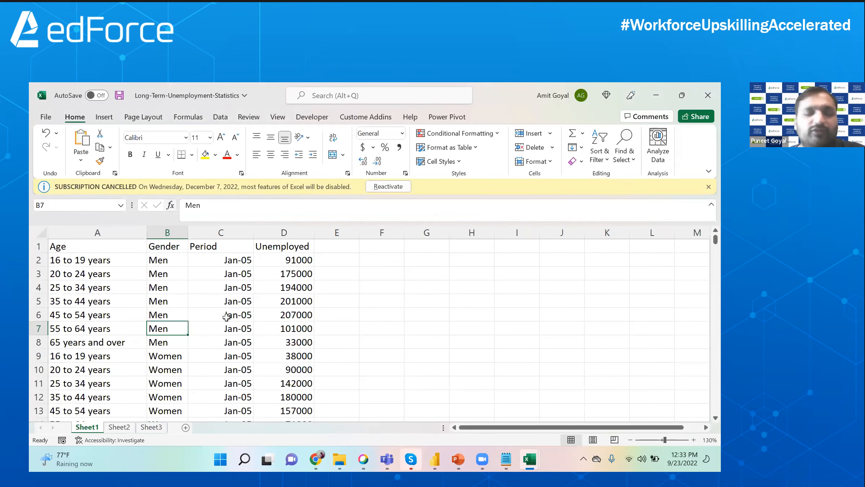
pyautogui.click(226, 317)
pyautogui.press('Up')
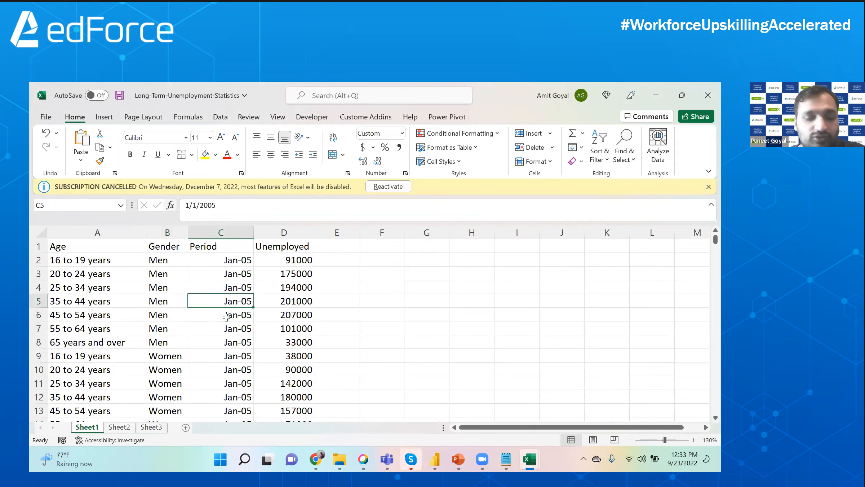
pyautogui.hotkey('alt', 'd')
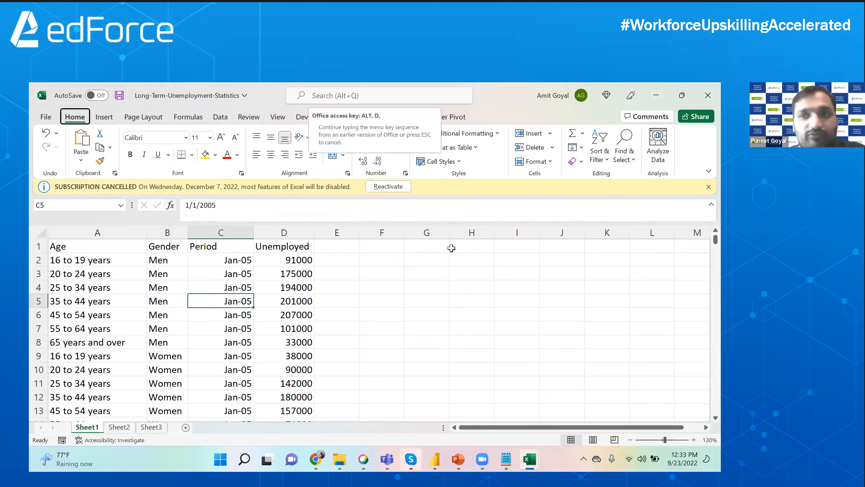
pyautogui.press('Escape')
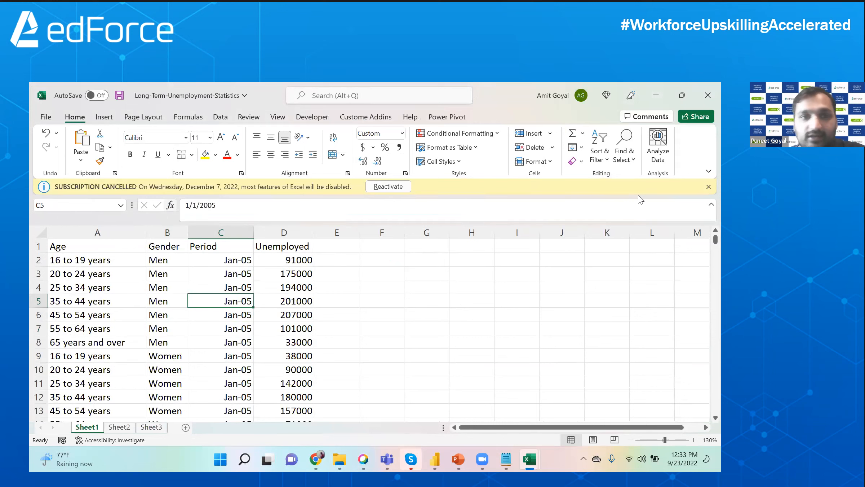
# Check the data's extent from A1 to the last row, then start inserting a PivotTable
pyautogui.click(135, 249)
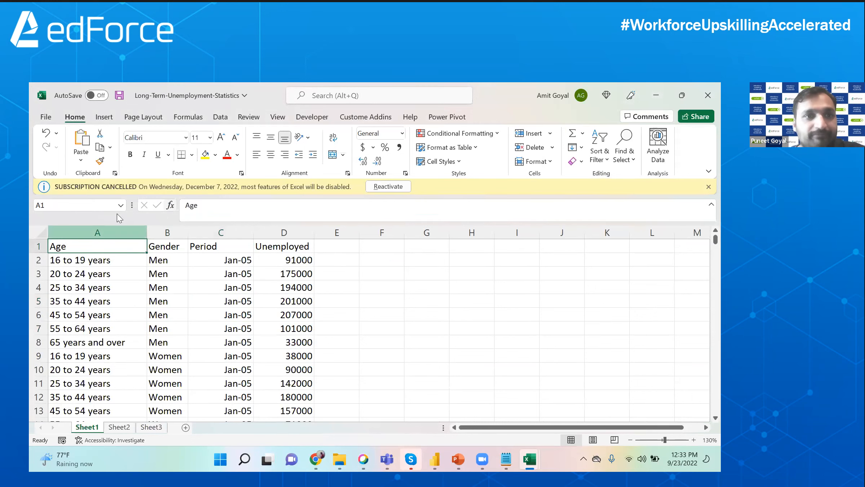
pyautogui.click(42, 233)
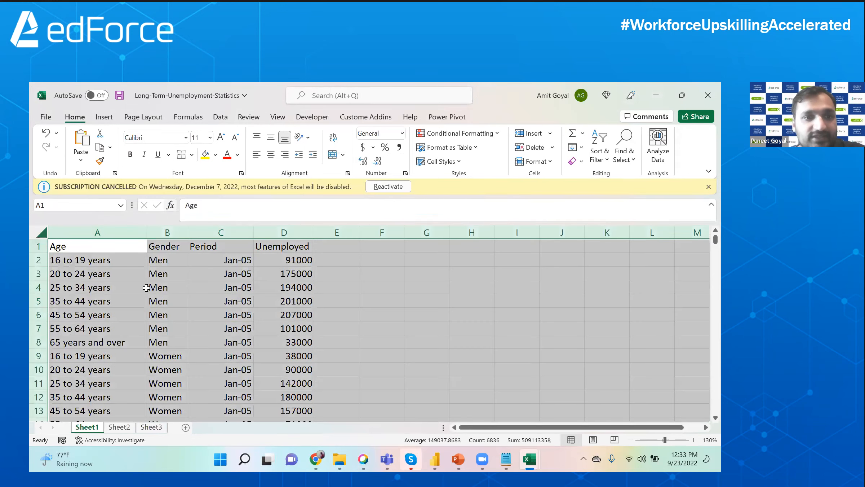
pyautogui.click(146, 287)
pyautogui.hotkey('ctrl', 'Down')
pyautogui.hotkey('ctrl', 'Down')
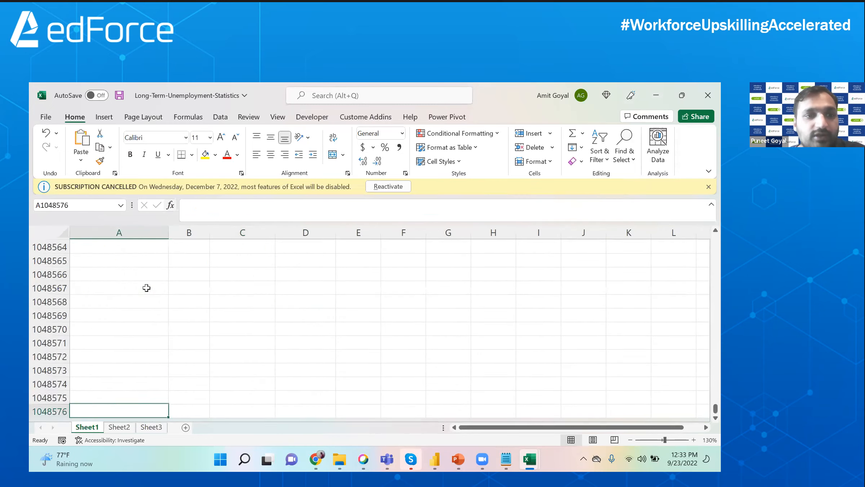
pyautogui.hotkey('ctrl', 'Up')
pyautogui.hotkey('ctrl', 'Up')
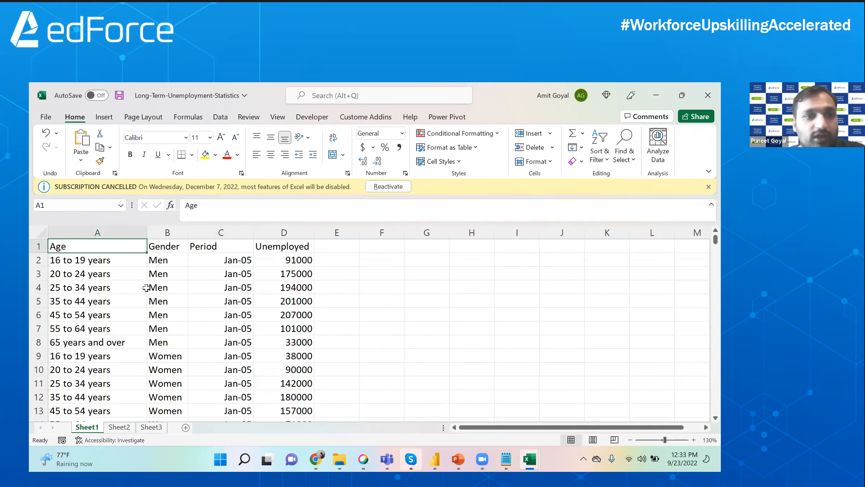
pyautogui.click(104, 116)
pyautogui.click(55, 155)
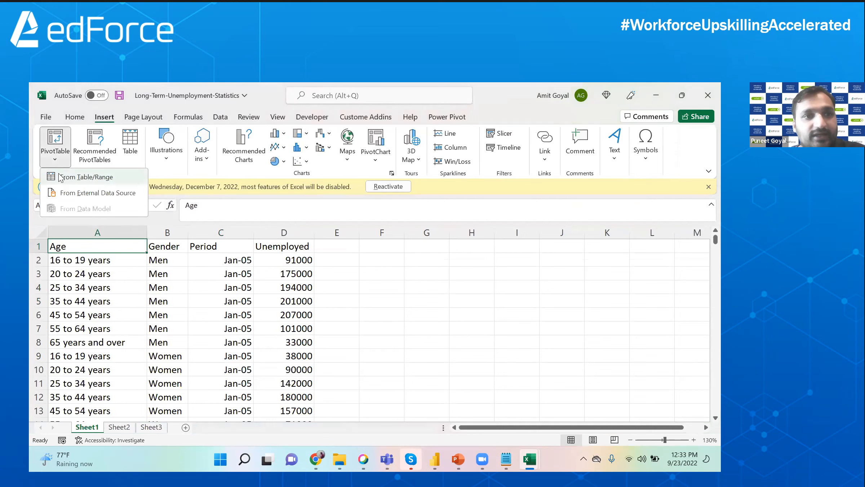
# Build a new-sheet PivotTable: Age in rows, Gender and Period in columns, Unemployed summed
pyautogui.click(62, 177)
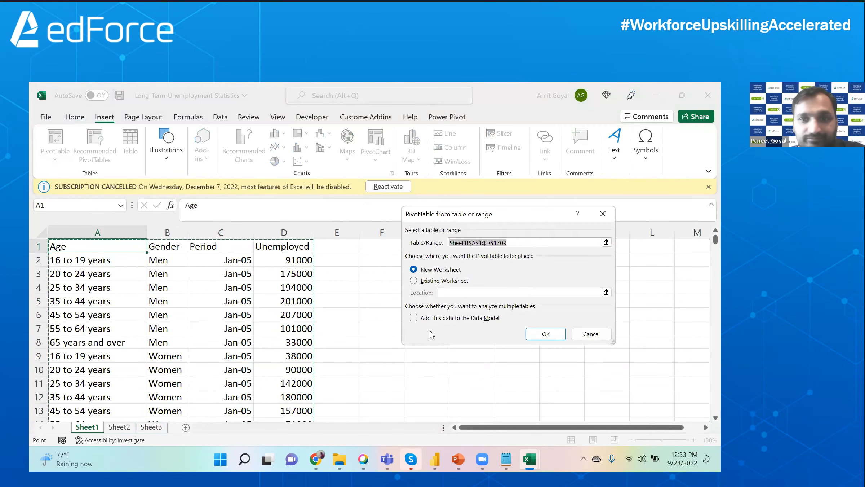
pyautogui.click(545, 334)
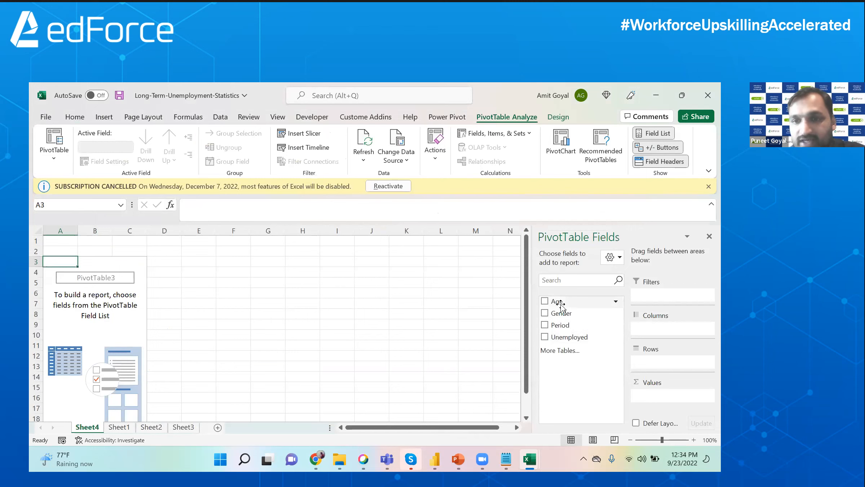
pyautogui.moveTo(560, 304); pyautogui.dragTo(657, 362)
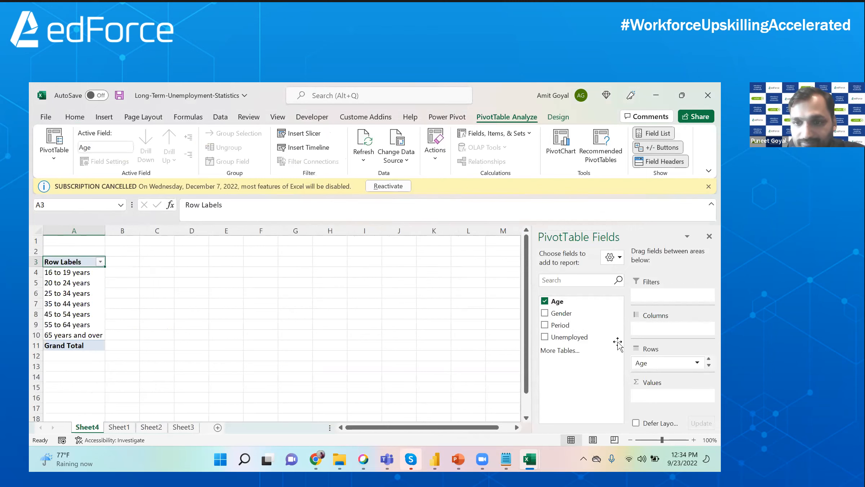
pyautogui.moveTo(559, 314); pyautogui.dragTo(681, 331)
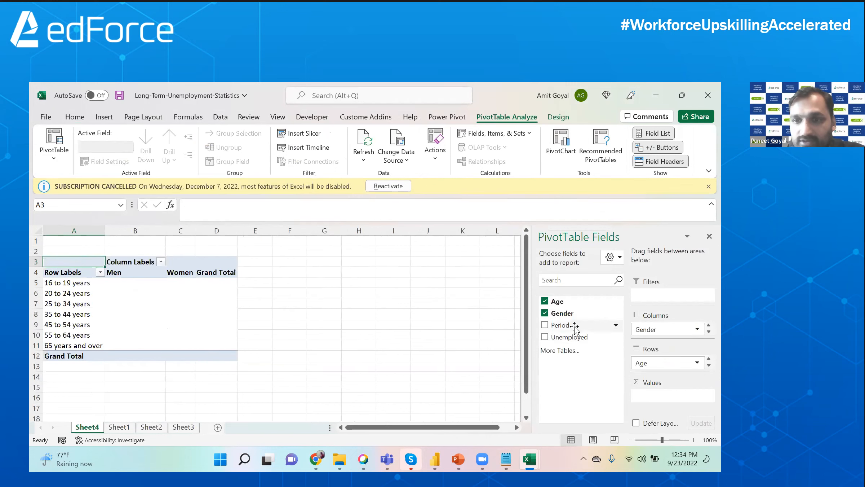
pyautogui.moveTo(569, 337); pyautogui.dragTo(675, 402)
pyautogui.moveTo(573, 337); pyautogui.dragTo(663, 395)
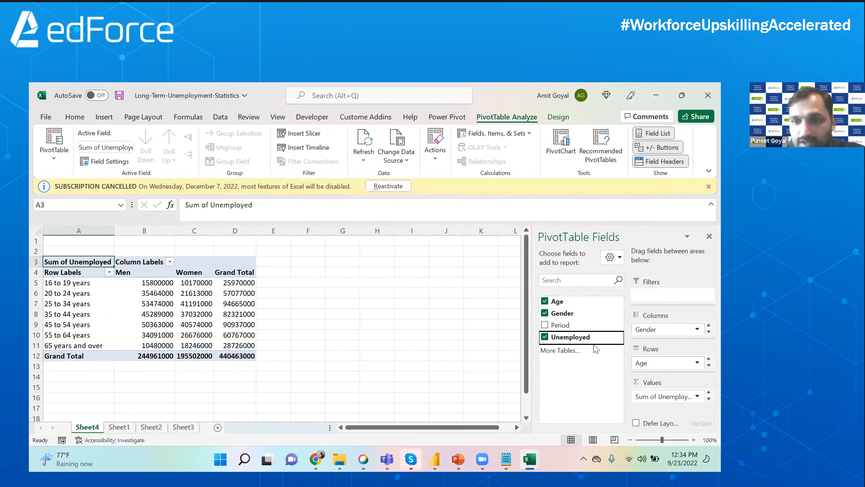
pyautogui.moveTo(561, 325); pyautogui.dragTo(646, 330)
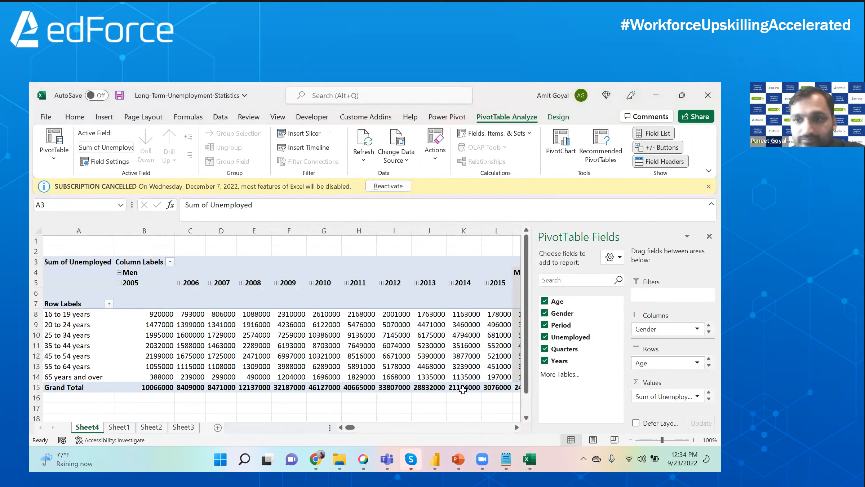
# Close the PivotTable field list and go to Sheet1's raw data
pyautogui.click(707, 236)
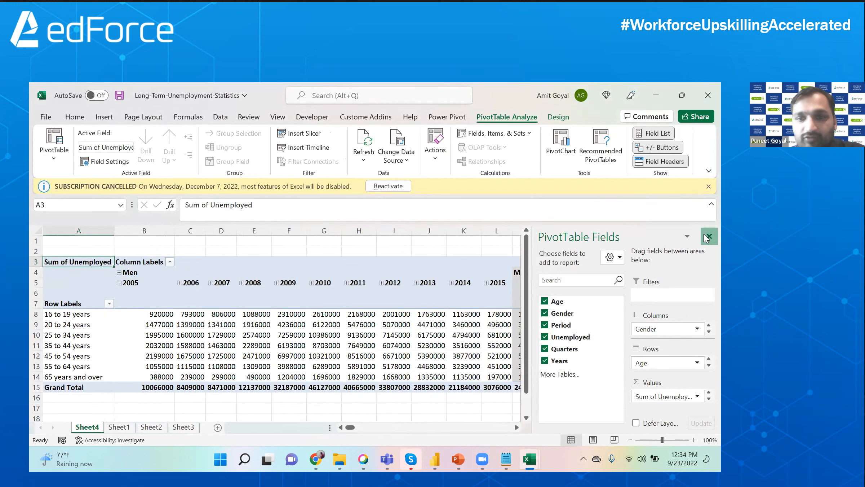
pyautogui.click(707, 236)
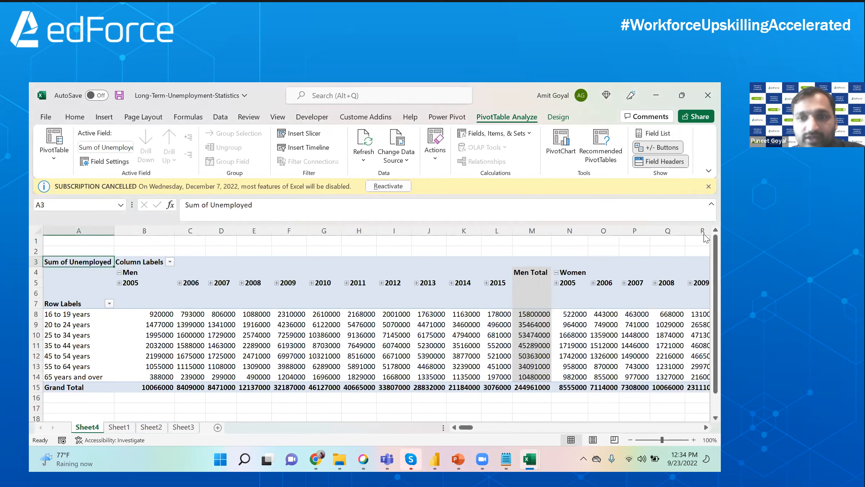
pyautogui.click(120, 428)
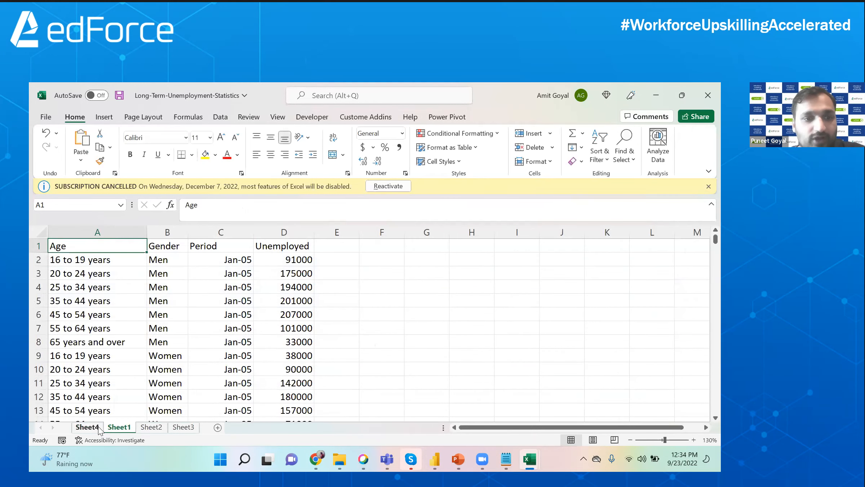
pyautogui.click(99, 428)
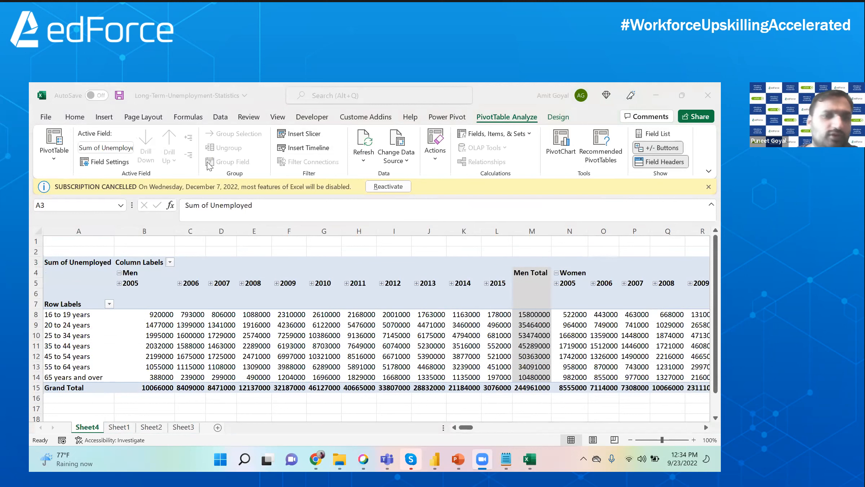
pyautogui.click(120, 431)
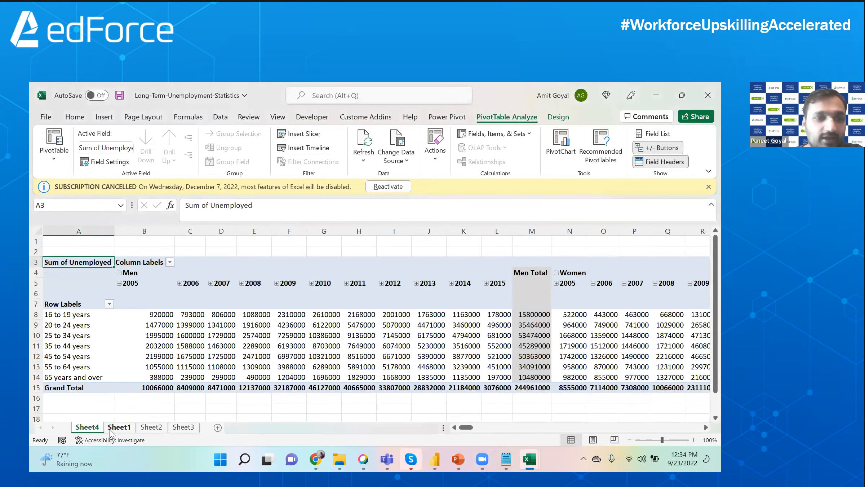
pyautogui.click(120, 429)
pyautogui.click(89, 430)
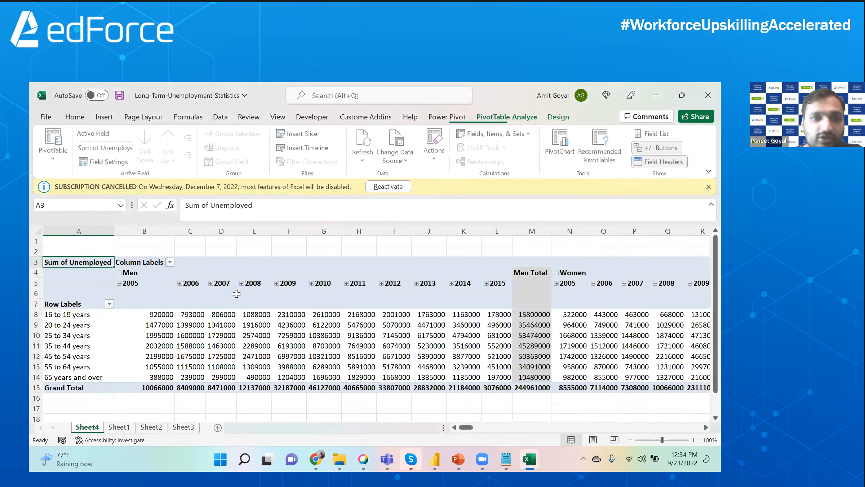
pyautogui.click(598, 427)
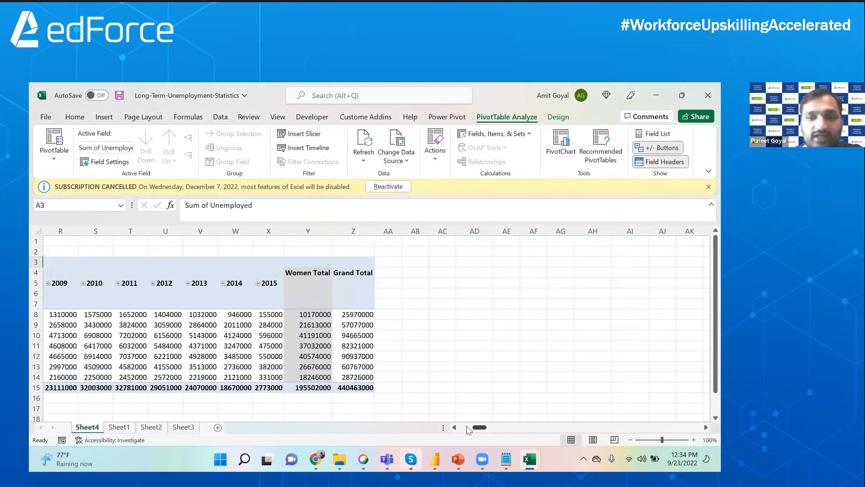
pyautogui.click(464, 426)
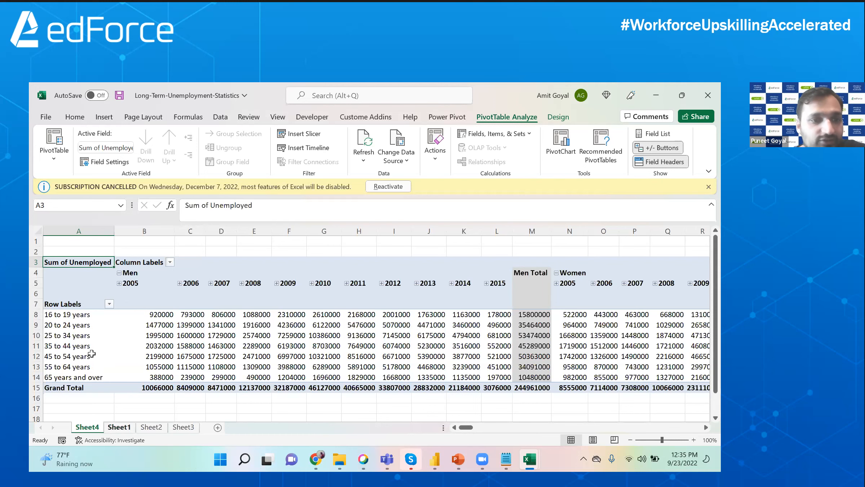
# Browse Sheet1's Age, Period and Unemployed data, ending on the 45 to 54 years group
pyautogui.hotkey('ctrl', 'pagedown')
pyautogui.press('Down')
pyautogui.press('Down')
pyautogui.press('Down')
pyautogui.press('Down')
pyautogui.press('Down')
pyautogui.press('Down')
pyautogui.press('Down')
pyautogui.press('Down')
pyautogui.press('Down')
pyautogui.press('Down')
pyautogui.press('Down')
pyautogui.press('Down')
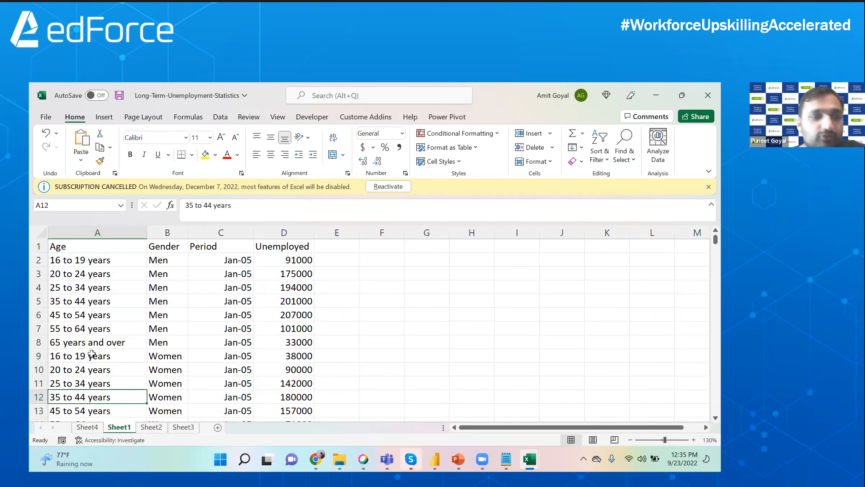
pyautogui.press('Down')
pyautogui.press('Down')
pyautogui.press('Down')
pyautogui.press('Down')
pyautogui.press('Down')
pyautogui.press('Down')
pyautogui.press('Down')
pyautogui.press('Down')
pyautogui.hotkey('ctrl', 'Down')
pyautogui.hotkey('ctrl', 'Up')
pyautogui.press('Right')
pyautogui.press('Right')
pyautogui.press('Down')
pyautogui.press('Down')
pyautogui.press('Down')
pyautogui.press('Down')
pyautogui.press('Down')
pyautogui.press('Down')
pyautogui.press('Down')
pyautogui.press('Down')
pyautogui.press('Right')
pyautogui.press('Left')
pyautogui.press('Down')
pyautogui.press('Down')
pyautogui.press('Down')
pyautogui.press('Down')
pyautogui.press('Down')
pyautogui.press('Down')
pyautogui.press('Down')
pyautogui.press('Down')
pyautogui.press('Down')
pyautogui.press('Down')
pyautogui.press('Down')
pyautogui.press('Down')
pyautogui.press('Down')
pyautogui.press('Down')
pyautogui.press('Down')
pyautogui.press('Down')
pyautogui.press('Down')
pyautogui.press('Down')
pyautogui.press('Down')
pyautogui.press('Down')
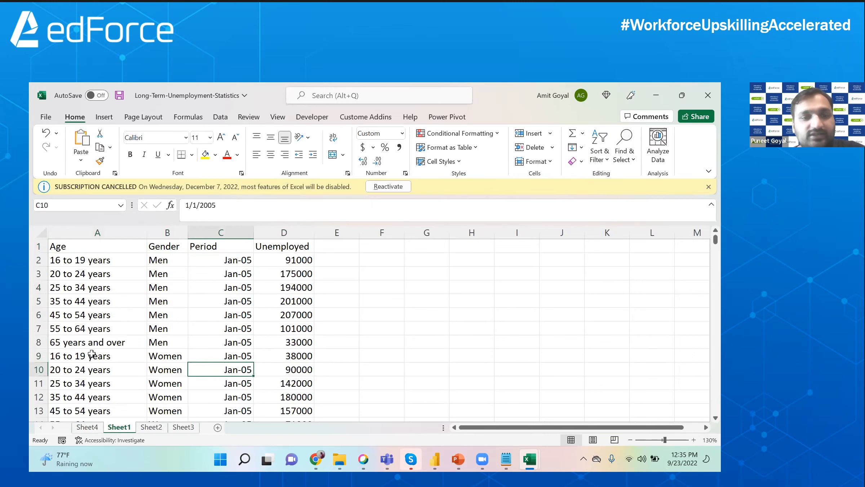
pyautogui.press('Up')
pyautogui.press('Up')
pyautogui.press('Up')
pyautogui.press('Up')
pyautogui.press('Up')
pyautogui.press('Up')
pyautogui.press('Up')
pyautogui.press('Up')
pyautogui.press('Up')
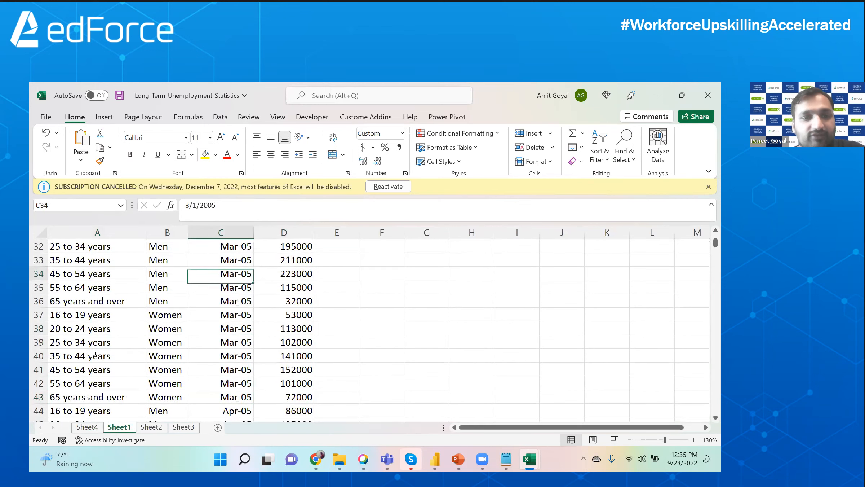
pyautogui.press('Left')
pyautogui.press('Left')
pyautogui.hotkey('ctrl', 'Up')
pyautogui.press('Down')
pyautogui.press('Down')
pyautogui.press('Down')
pyautogui.press('Down')
pyautogui.press('Down')
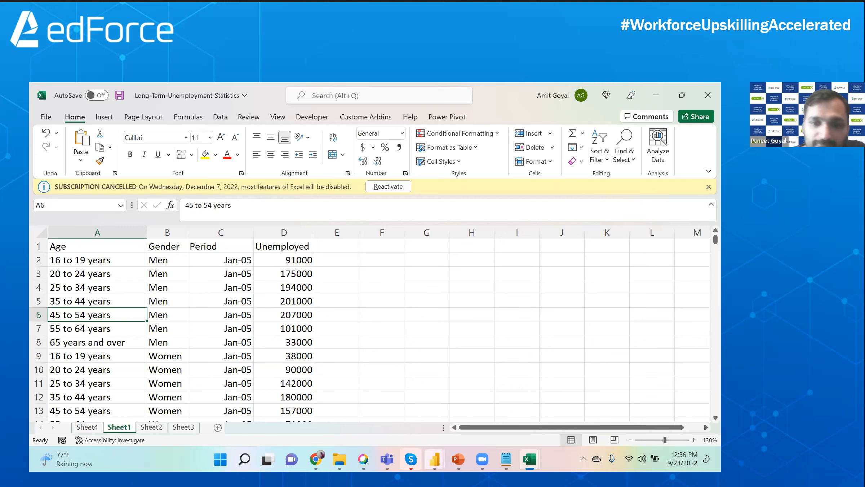
# In Power Query Editor, add P11-Competitor-Research (1) from Downloads as a new Text/CSV source
pyautogui.click(435, 458)
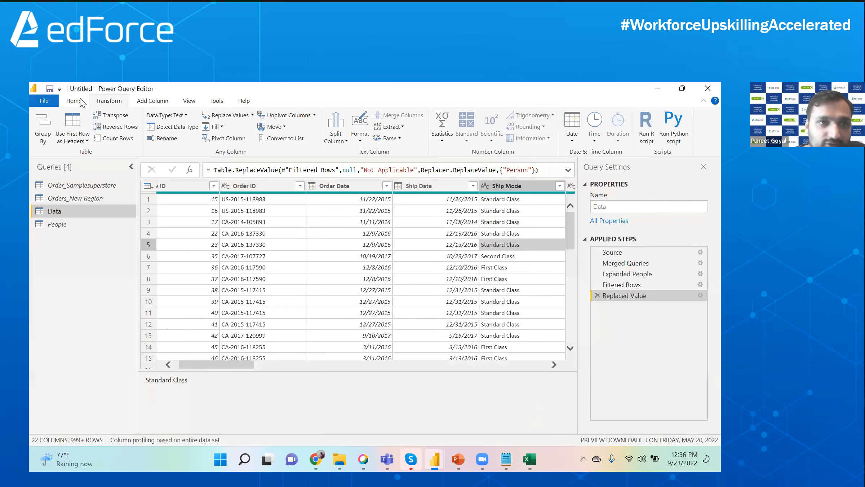
pyautogui.click(80, 99)
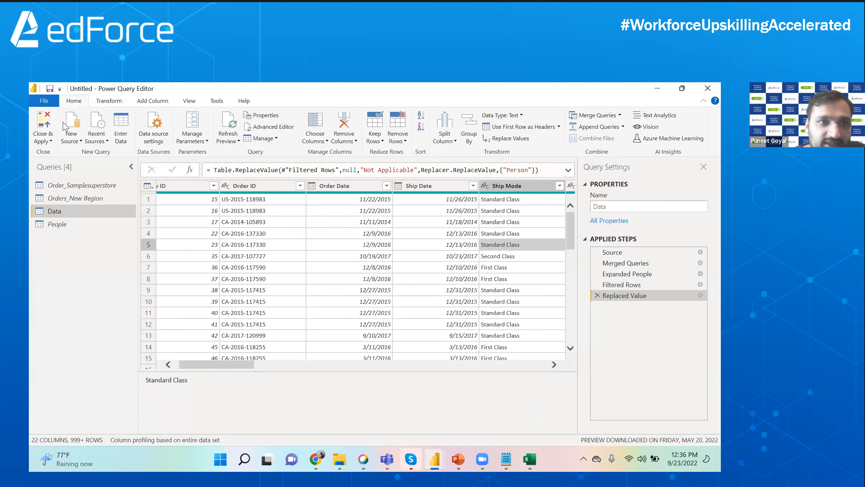
pyautogui.click(71, 137)
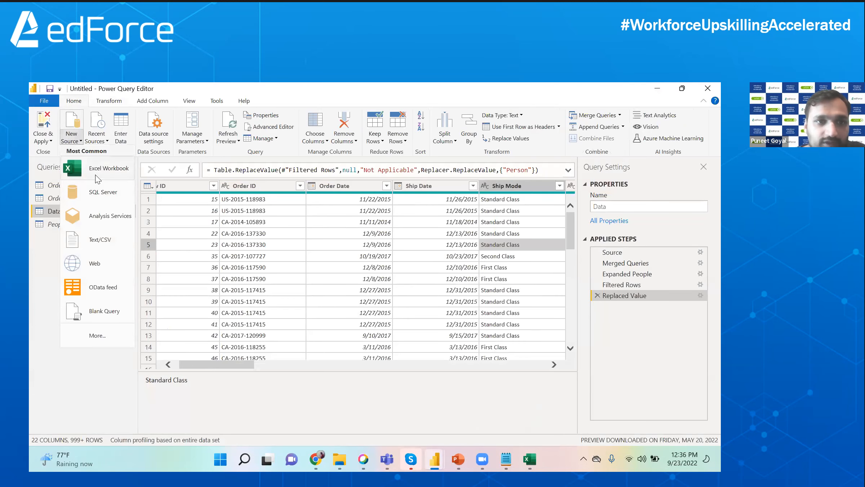
pyautogui.click(105, 247)
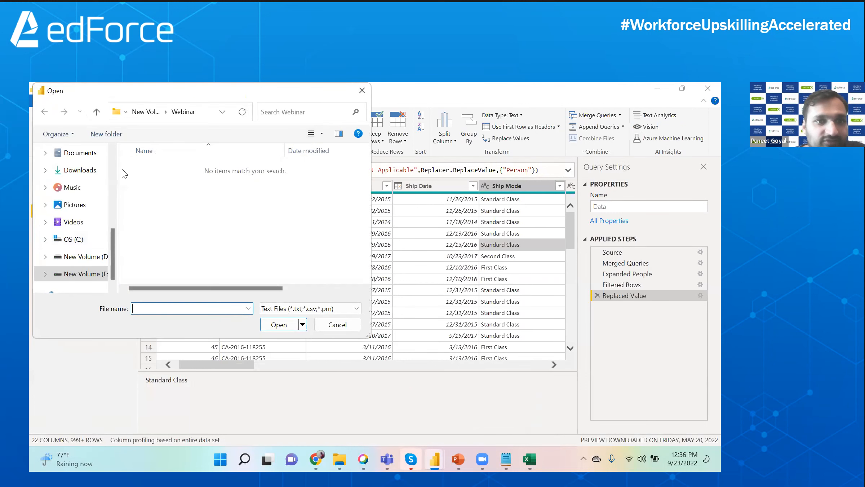
pyautogui.scroll(5, 112, 159)
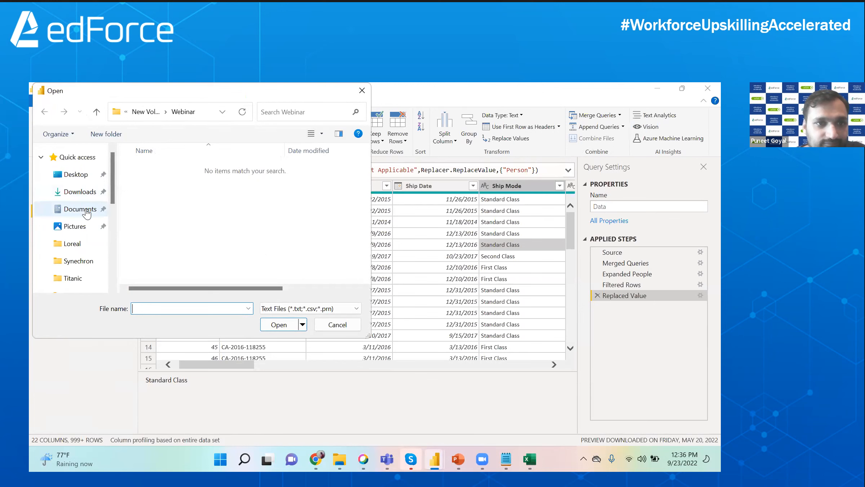
pyautogui.click(87, 191)
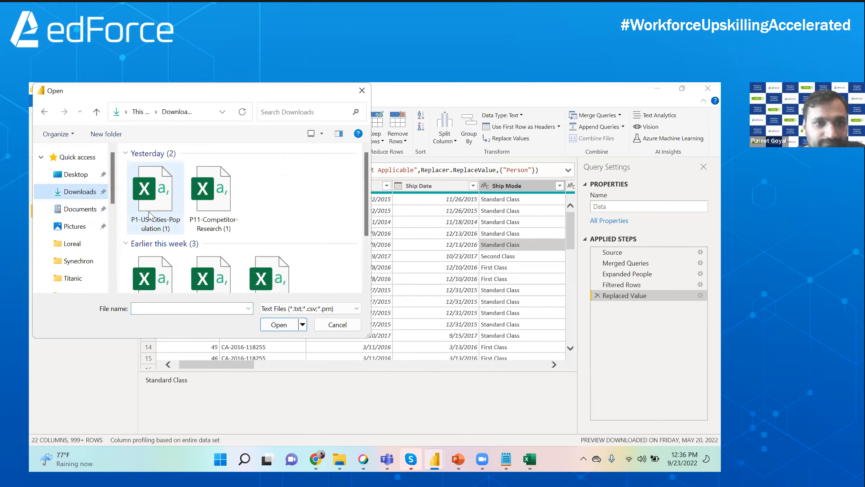
pyautogui.doubleClick(197, 195)
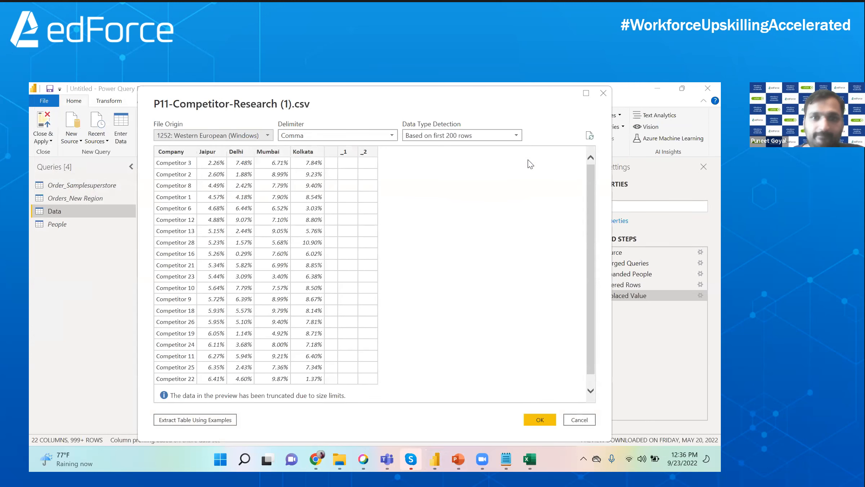
# Load the competitor CSV and remove the empty unnamed, _1 and _2 columns
pyautogui.click(534, 420)
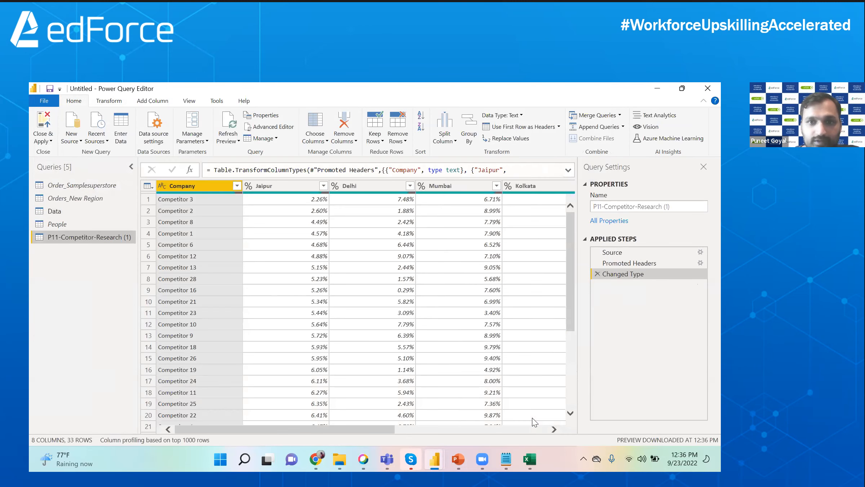
pyautogui.click(483, 429)
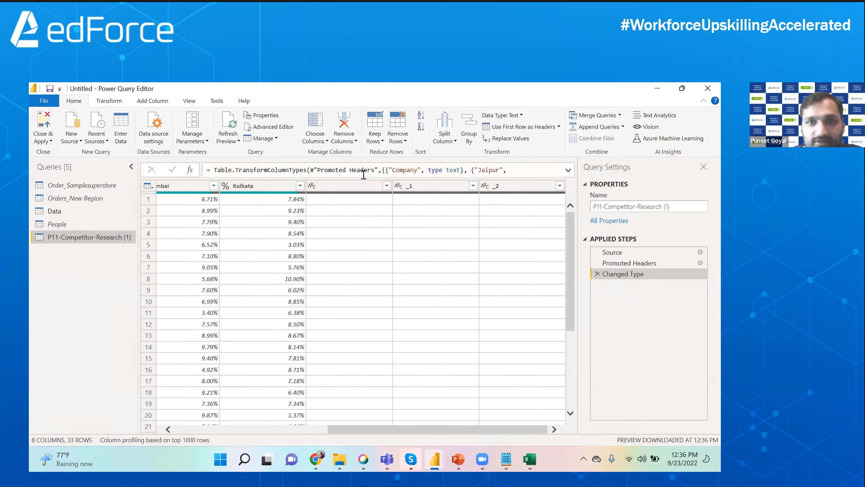
pyautogui.click(356, 187)
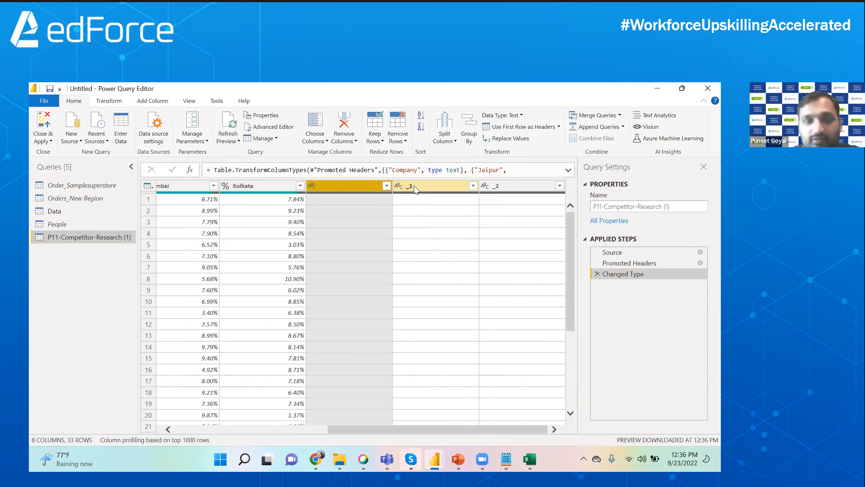
pyautogui.keyDown('shift'); pyautogui.click(529, 191); pyautogui.keyUp('shift')
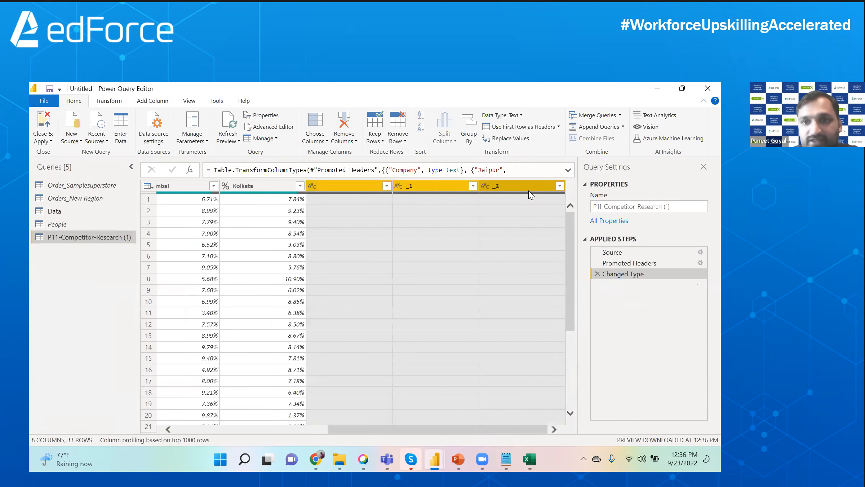
pyautogui.click(354, 140)
pyautogui.click(358, 152)
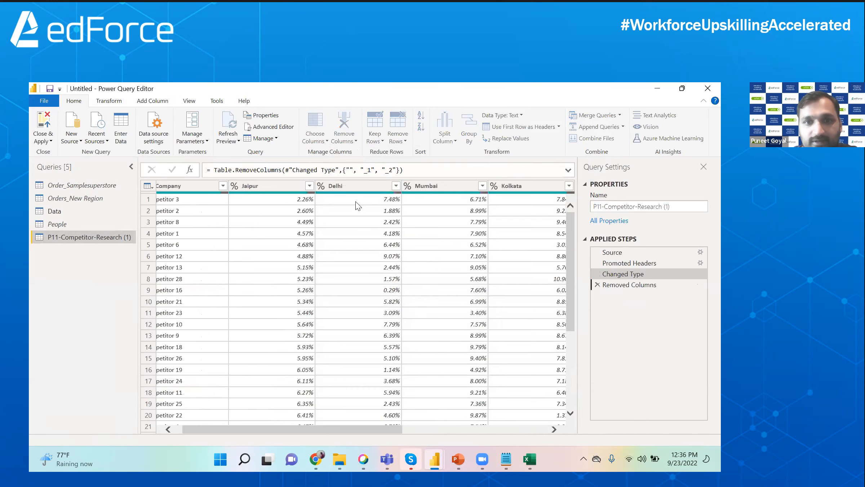
# Remove the blank rows, leaving 30 rows
pyautogui.click(396, 141)
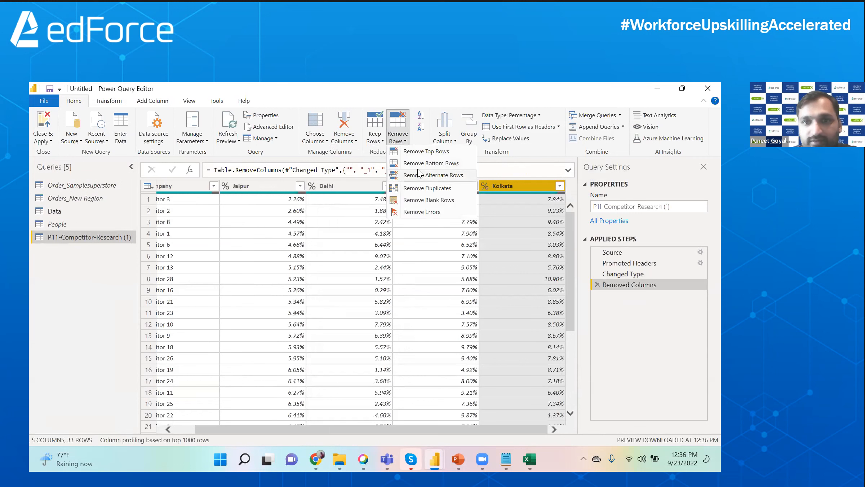
pyautogui.click(424, 200)
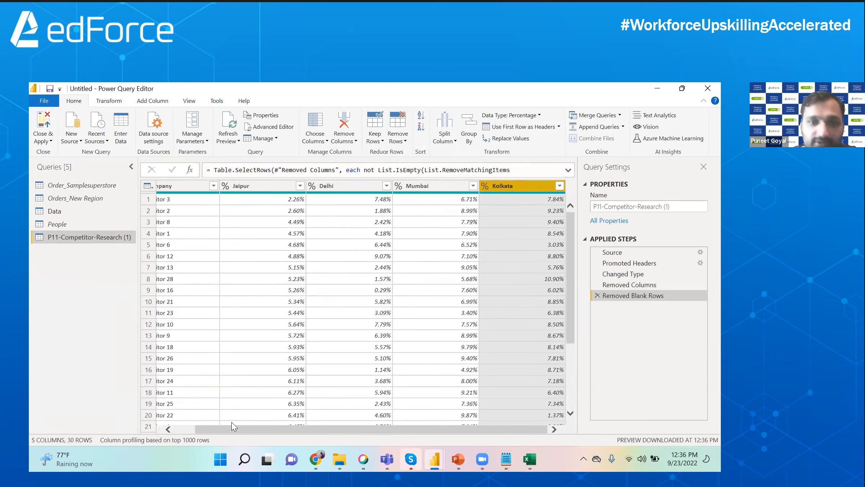
pyautogui.hscroll(-1, 203, 432)
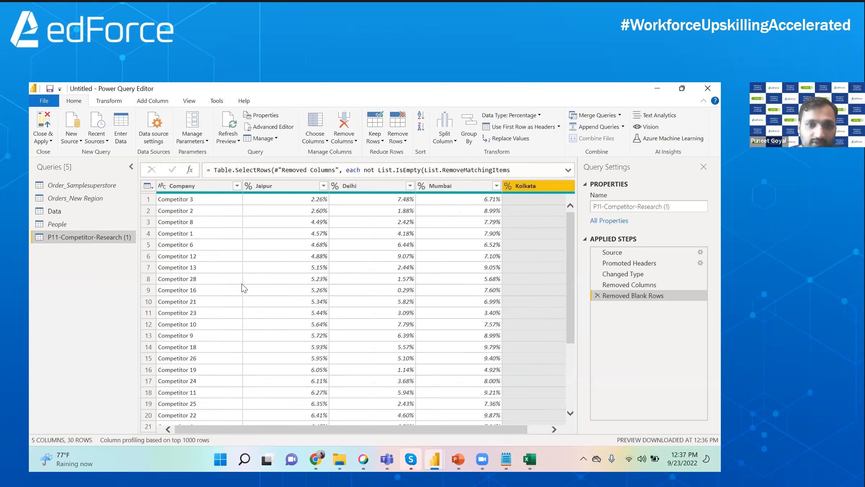
# Replace the Notepad notes with the definition: a dimension split across several columns is pivot-form data
pyautogui.click(507, 459)
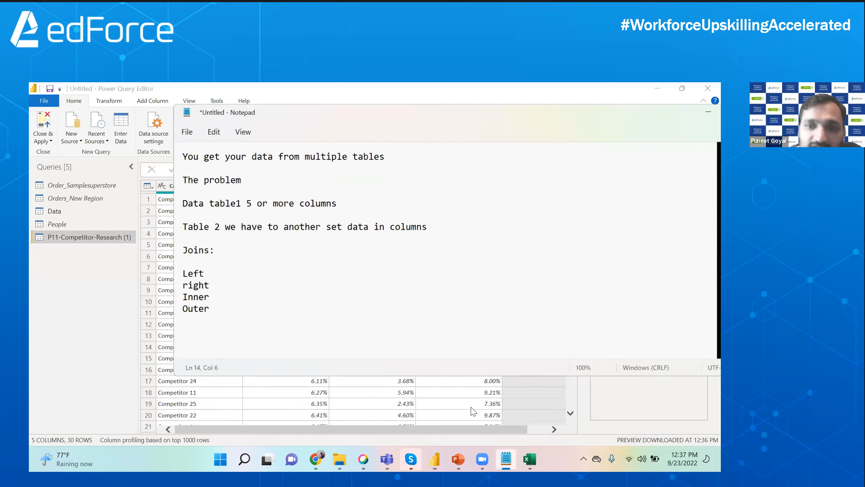
pyautogui.hotkey('ctrl', 'a')
pyautogui.press('Delete')
pyautogui.write('Same Dim')
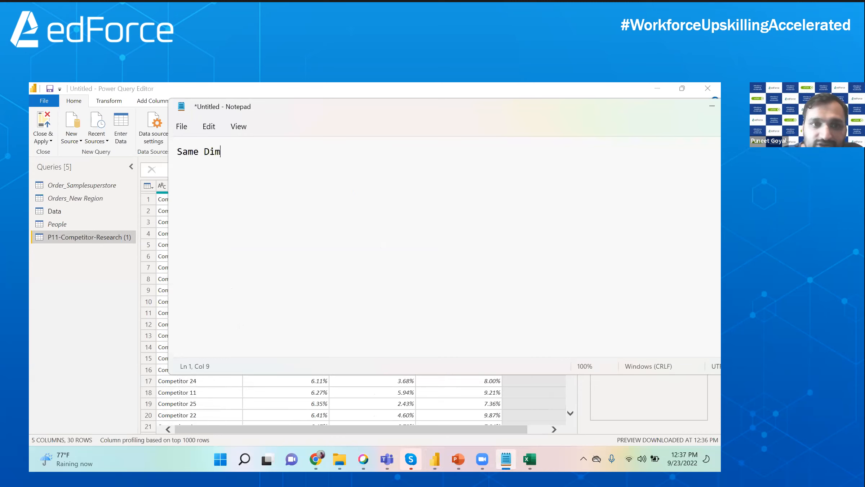
pyautogui.write('ension( categorical value) is splitted ')
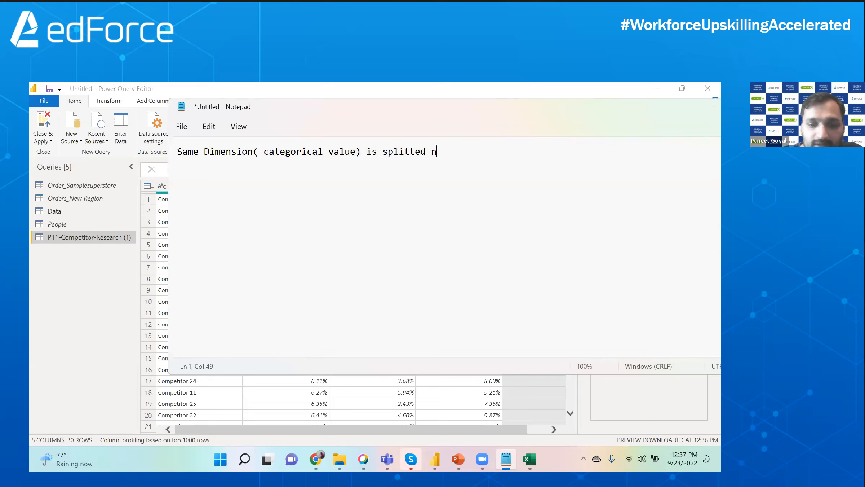
pyautogui.write('in number of columns then it is a')
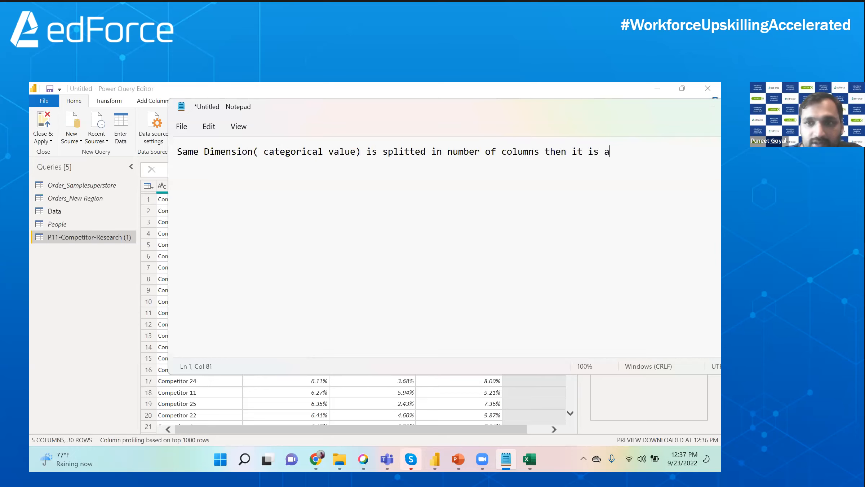
pyautogui.write(' pivot ')
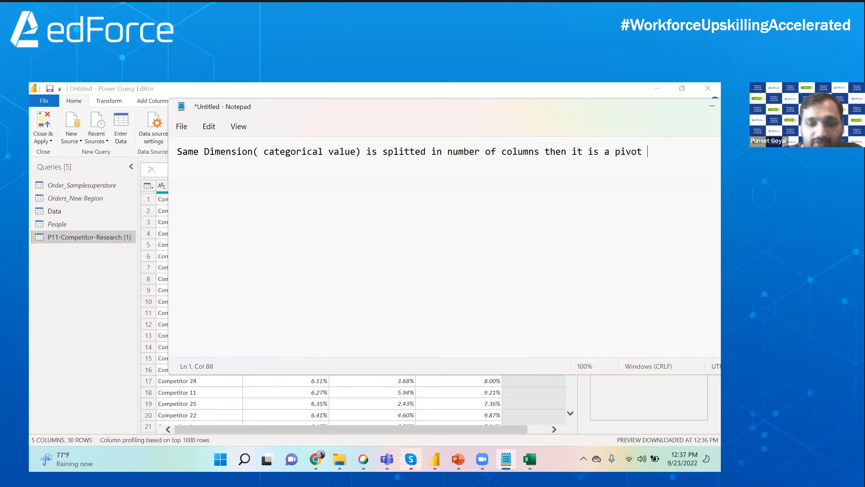
pyautogui.write('form of data')
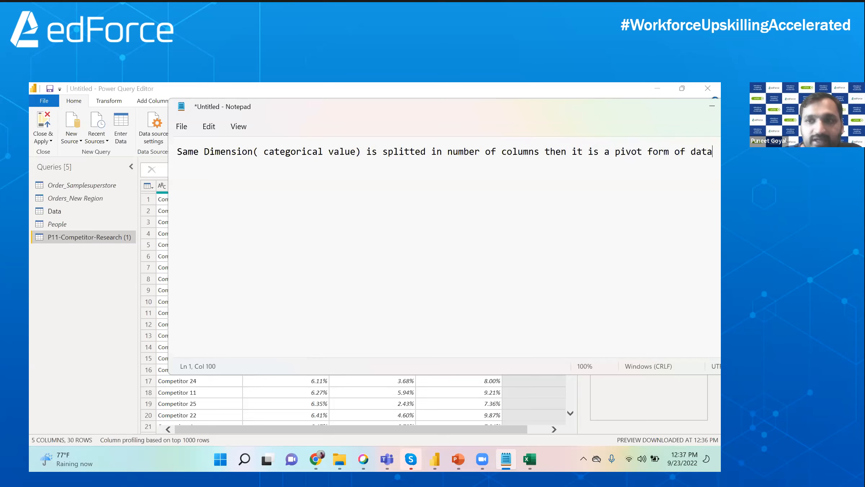
pyautogui.press('Return')
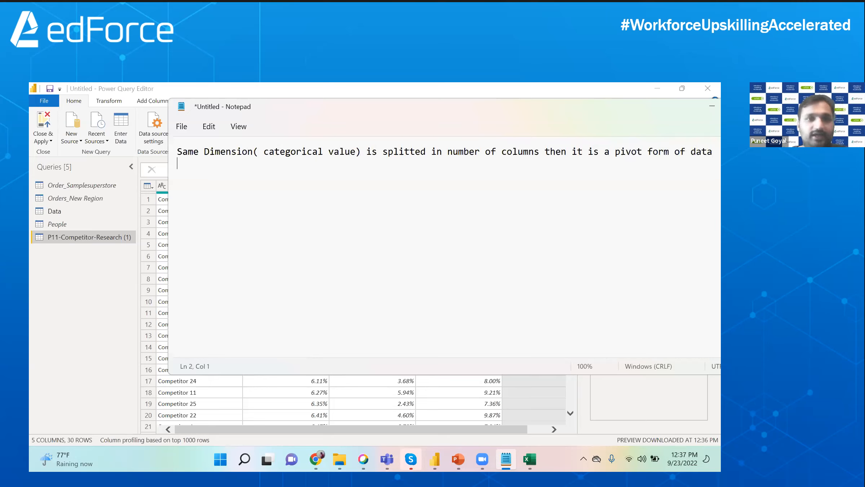
# Minimise Notepad and select the Jaipur, Delhi, Mumbai and Kolkata columns in turn
pyautogui.click(705, 105)
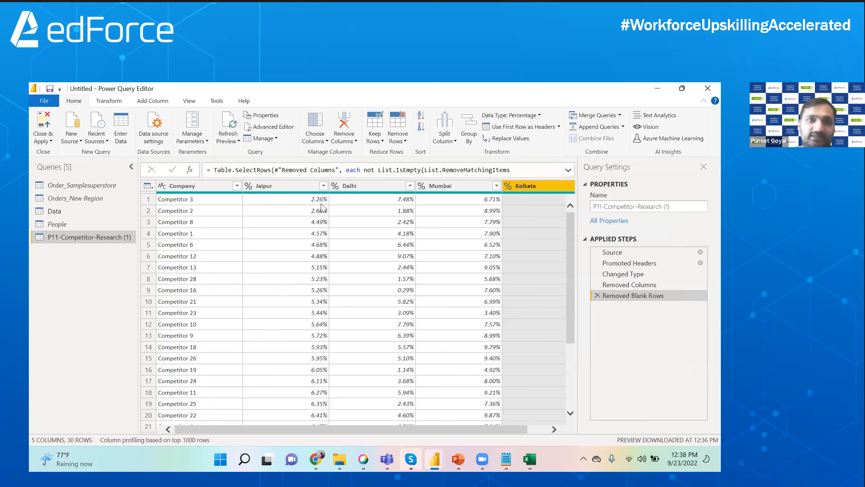
pyautogui.click(282, 186)
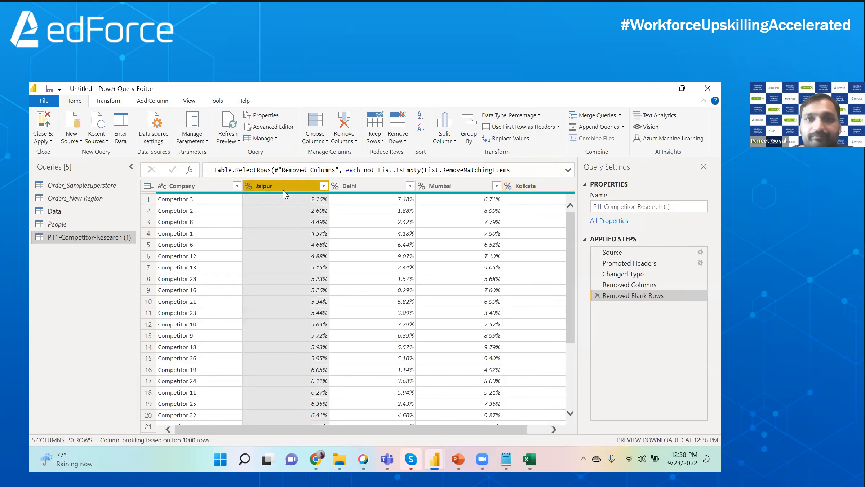
pyautogui.click(344, 186)
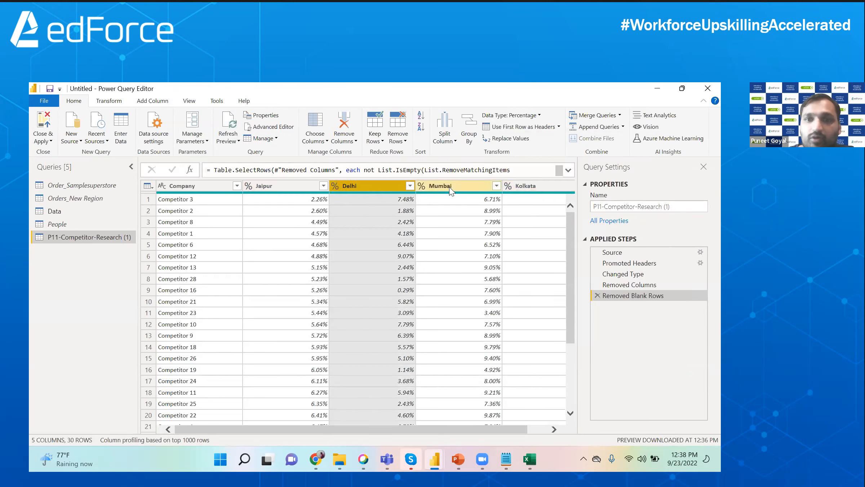
pyautogui.click(450, 187)
pyautogui.click(516, 186)
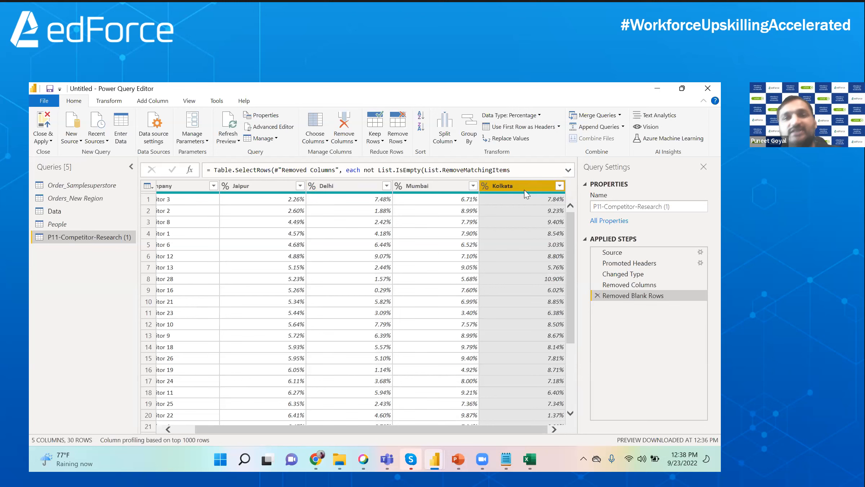
# Add State, Headoffice and Store location on separate lines in the notes, then minimise Notepad
pyautogui.click(506, 459)
pyautogui.press('Return')
pyautogui.press('Return')
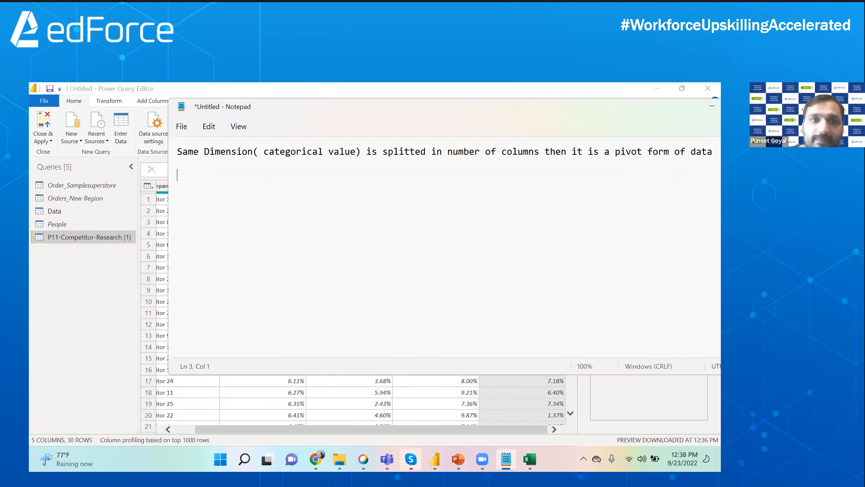
pyautogui.write('State')
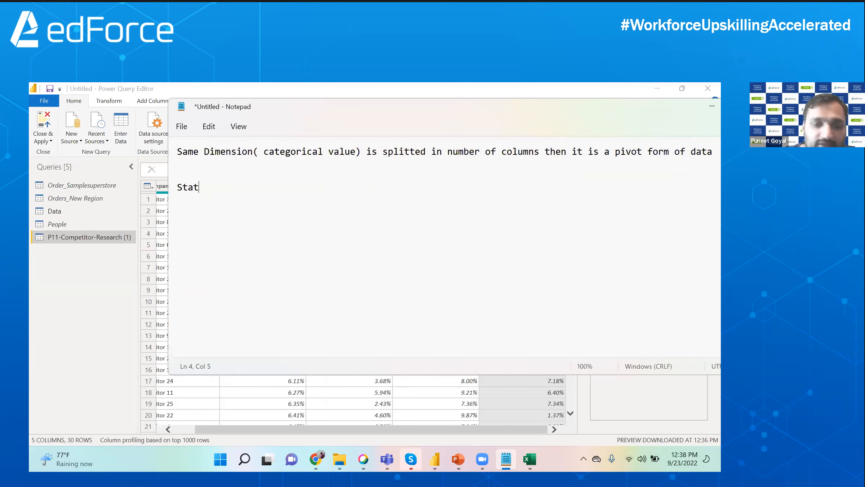
pyautogui.press('Return')
pyautogui.press('Return')
pyautogui.write('He')
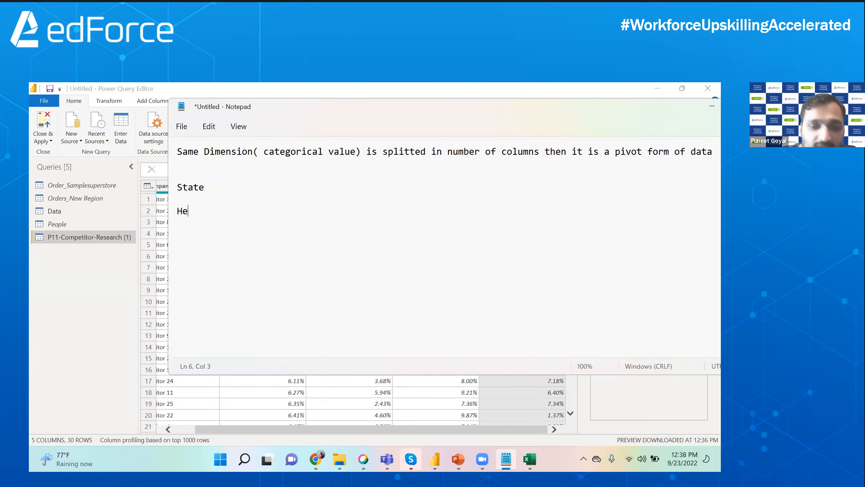
pyautogui.write('adoffice')
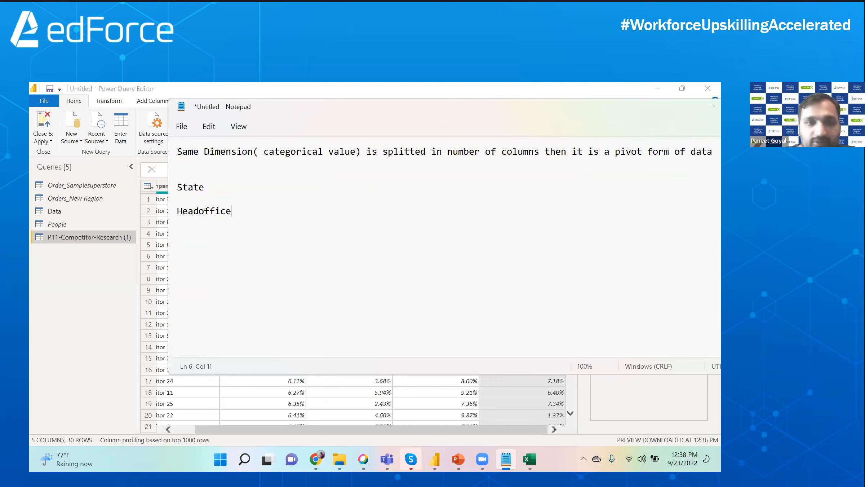
pyautogui.press('Return')
pyautogui.write('S')
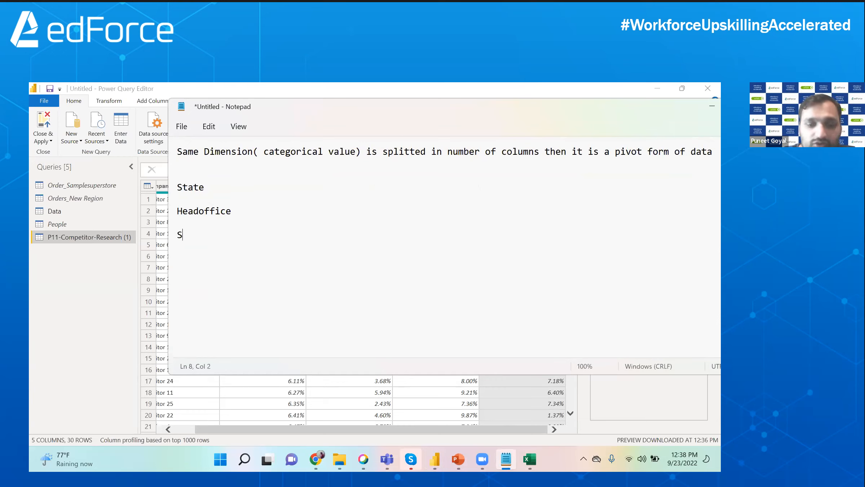
pyautogui.write('tore loca')
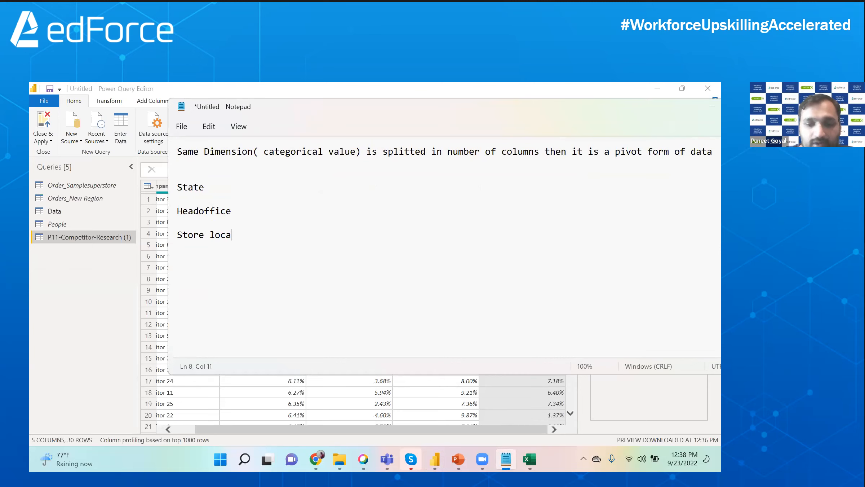
pyautogui.write('tion')
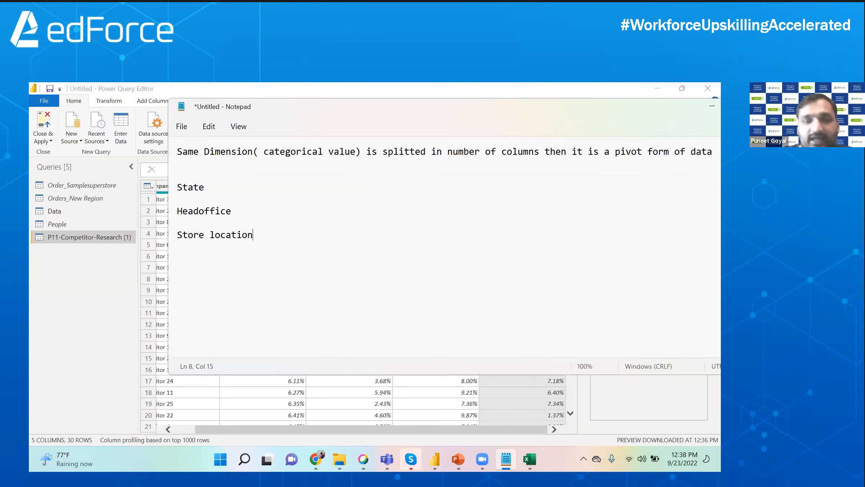
pyautogui.click(712, 105)
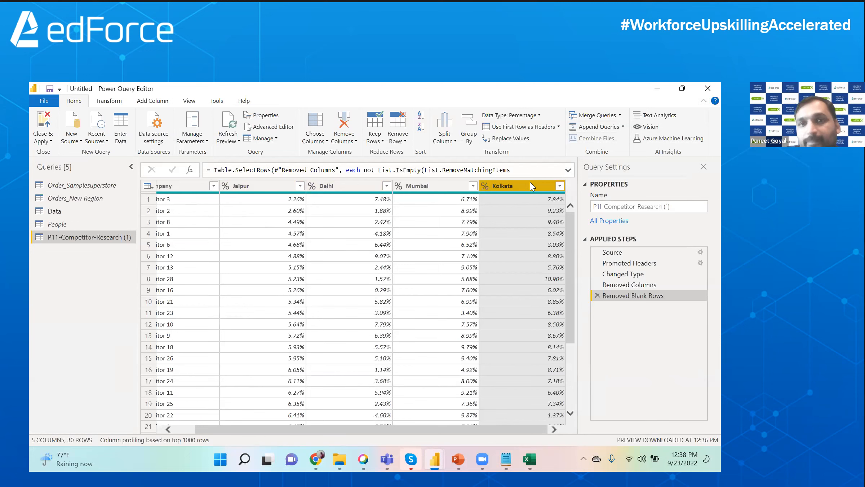
# Apply the query changes without closing the editor and return to the Power BI report view
pyautogui.click(43, 140)
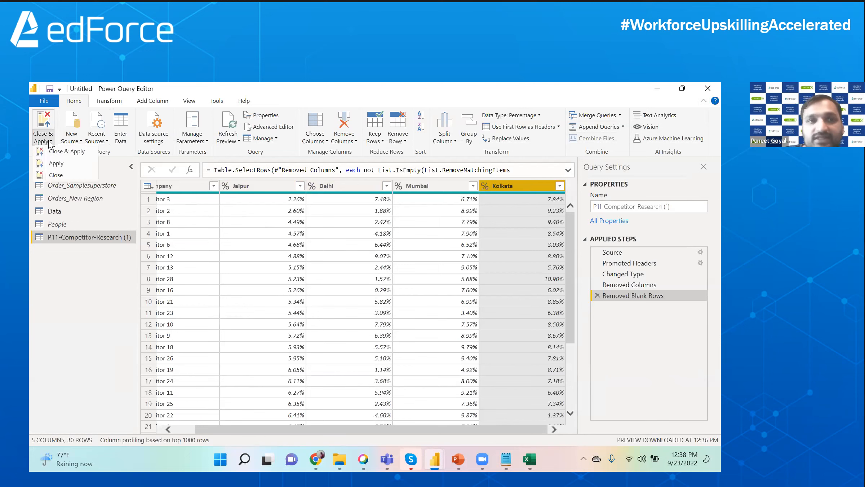
pyautogui.click(53, 165)
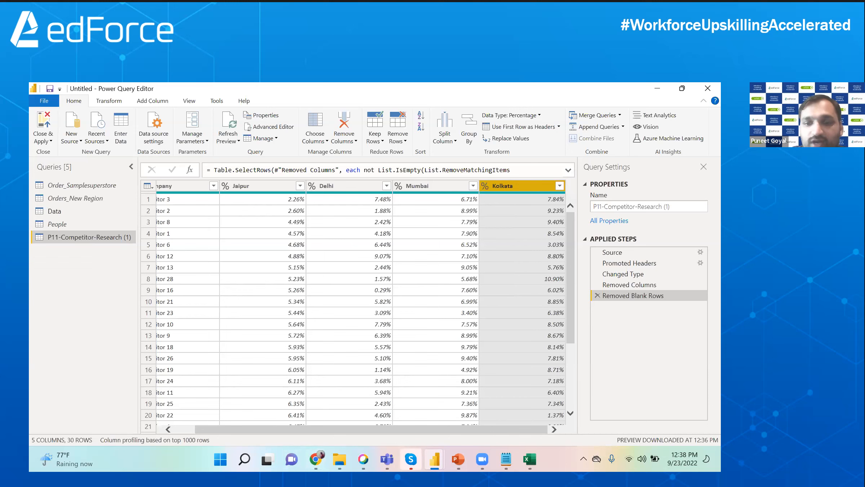
pyautogui.moveTo(434, 459)
pyautogui.click(397, 427)
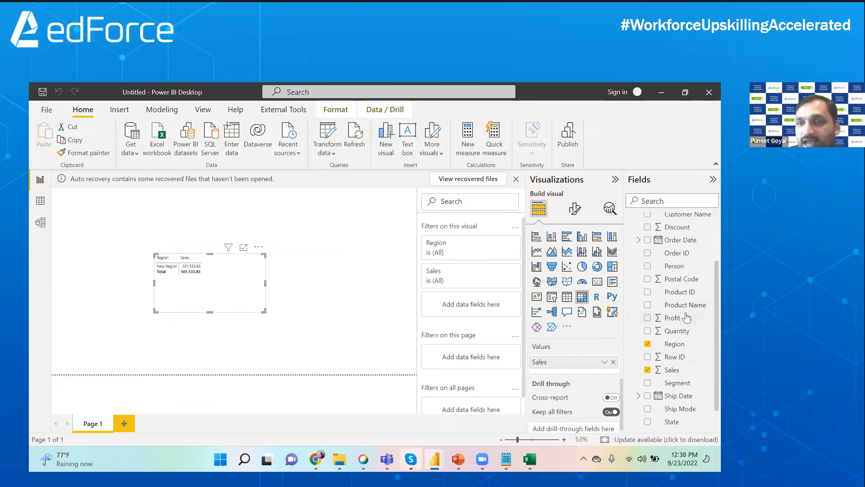
# Collapse the Data fields, move the table visual to the top-left, and expand the competitor research fields
pyautogui.scroll(3, 706, 222)
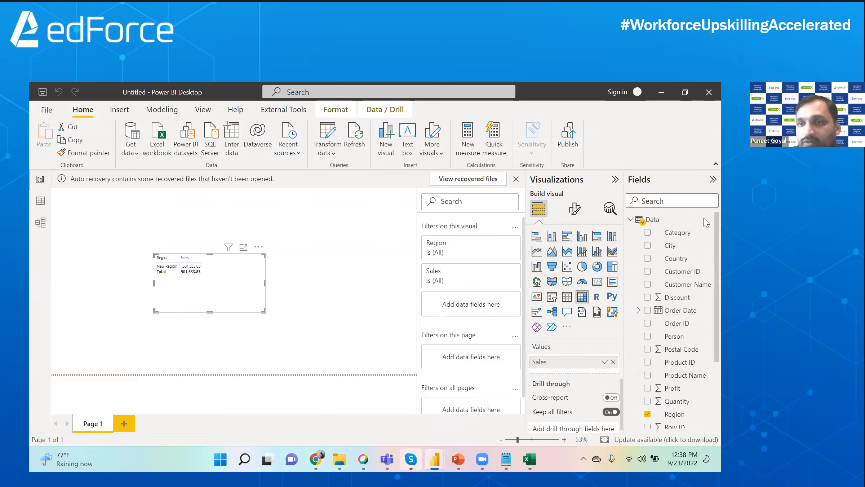
pyautogui.click(631, 219)
pyautogui.moveTo(250, 274); pyautogui.dragTo(205, 216)
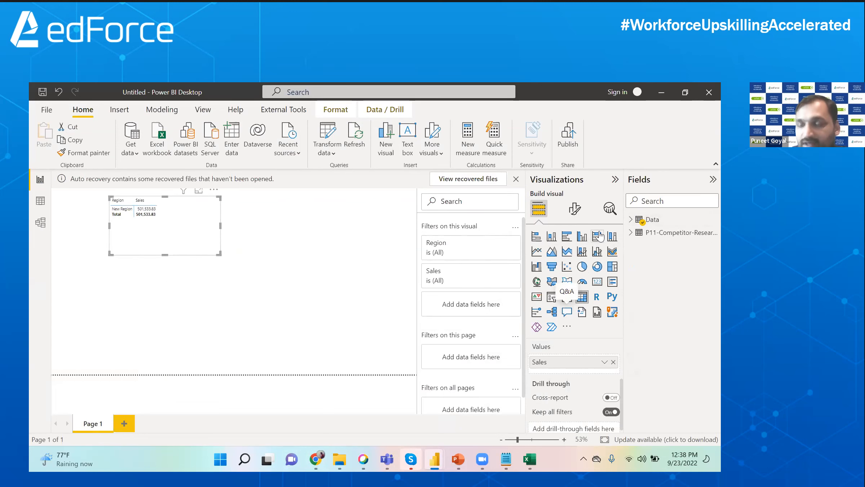
pyautogui.click(631, 232)
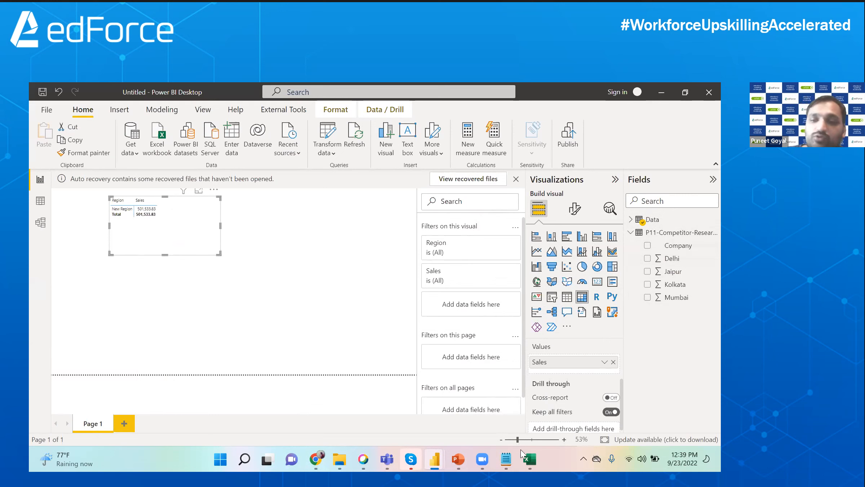
pyautogui.moveTo(530, 459)
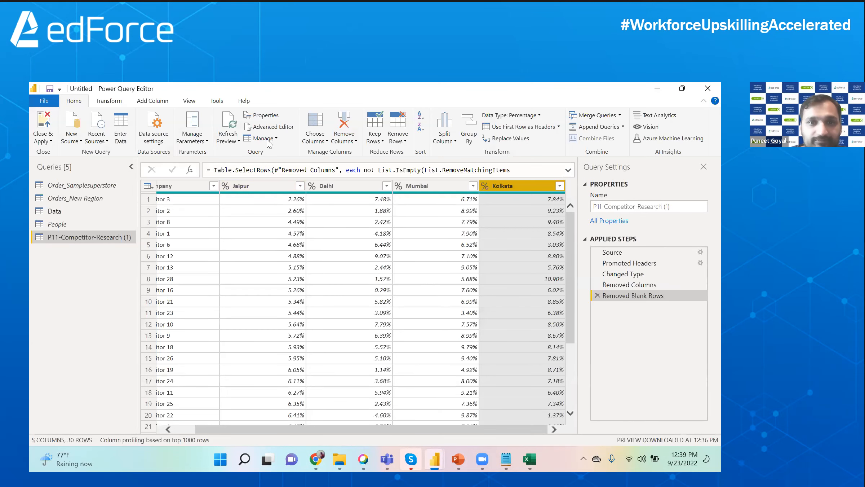
# Unpivot the Jaipur, Delhi, Mumbai and Kolkata columns into rows
pyautogui.click(259, 185)
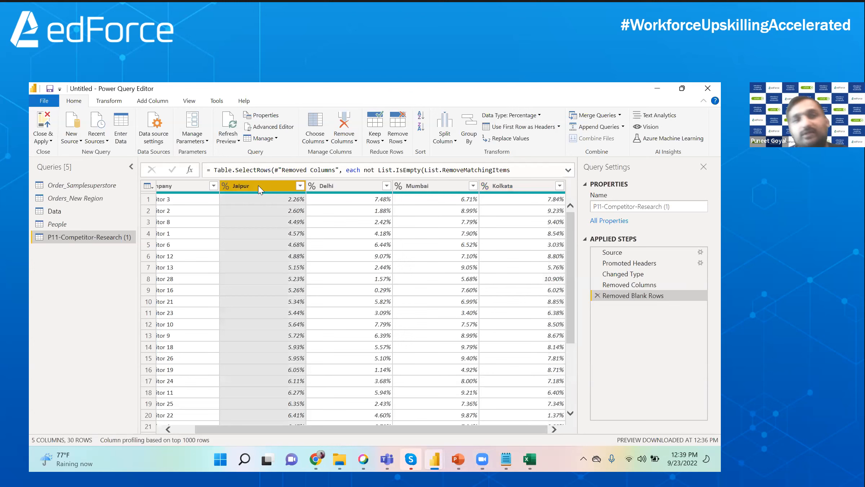
pyautogui.keyDown('ctrl'); pyautogui.click(332, 189); pyautogui.keyUp('ctrl')
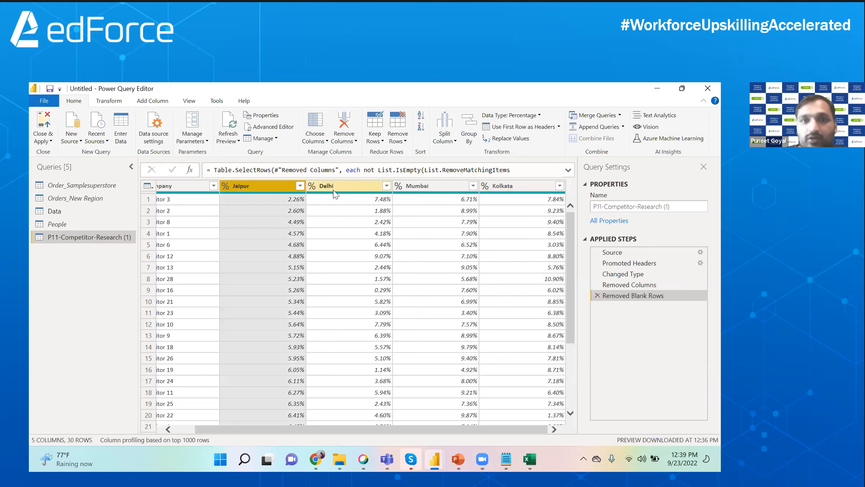
pyautogui.keyDown('ctrl'); pyautogui.click(413, 186); pyautogui.keyUp('ctrl')
pyautogui.keyDown('ctrl'); pyautogui.click(496, 189); pyautogui.keyUp('ctrl')
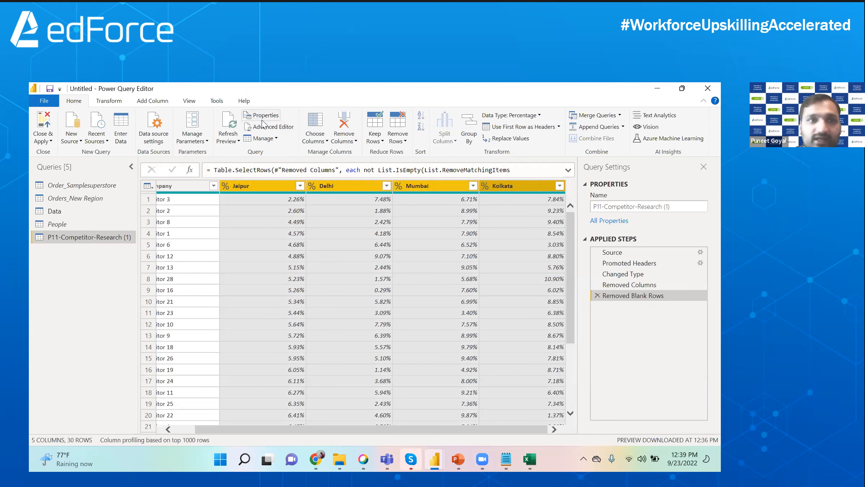
pyautogui.click(109, 101)
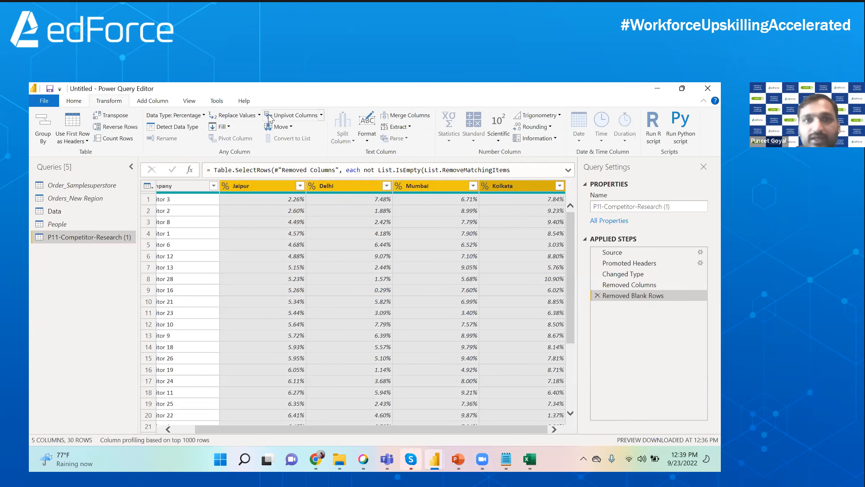
pyautogui.click(282, 116)
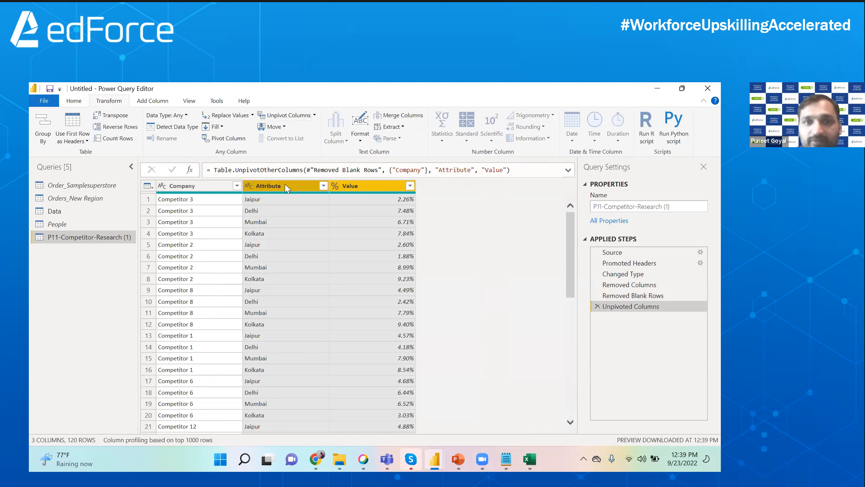
# Rename Attribute to State and Value to Profitability, then close the editor
pyautogui.doubleClick(267, 186)
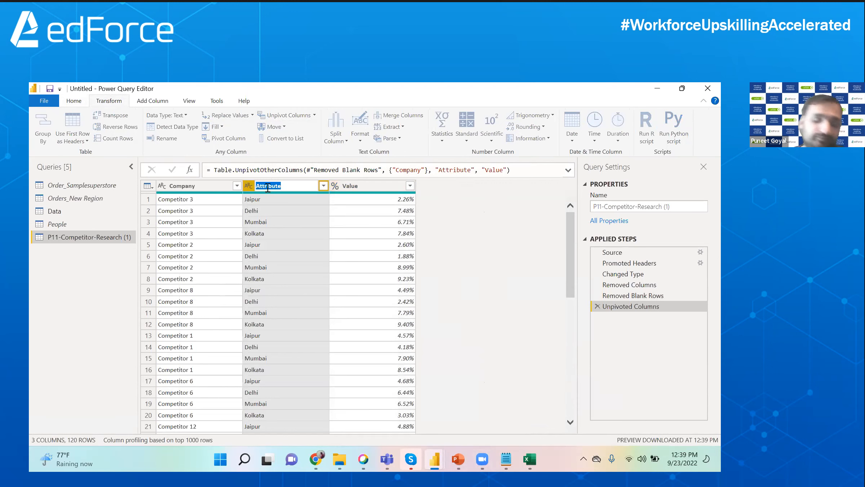
pyautogui.write('State')
pyautogui.press('Return')
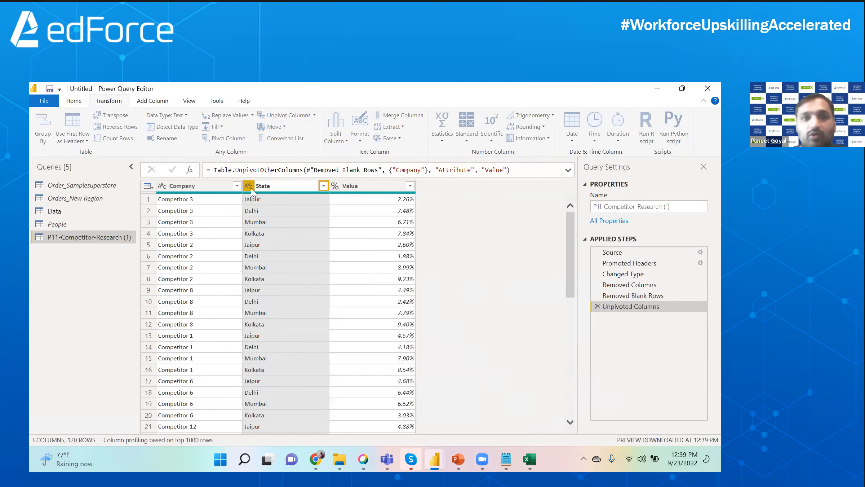
pyautogui.doubleClick(366, 185)
pyautogui.write('Profitability')
pyautogui.press('Return')
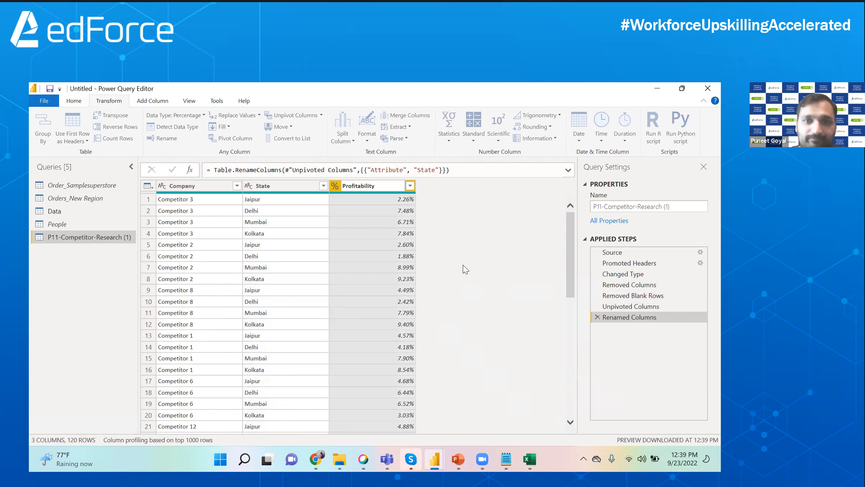
pyautogui.hotkey('alt', 'F4')
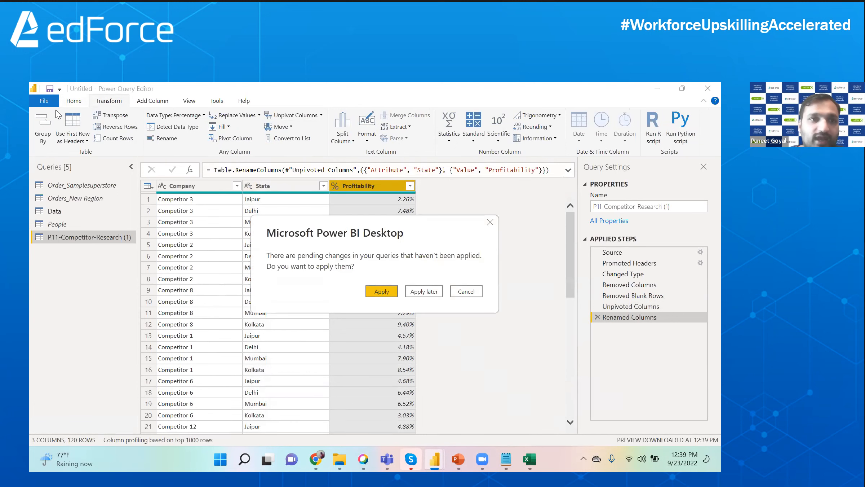
# Dismiss the close prompt, apply the query changes, and return to the Power BI report view
pyautogui.click(491, 223)
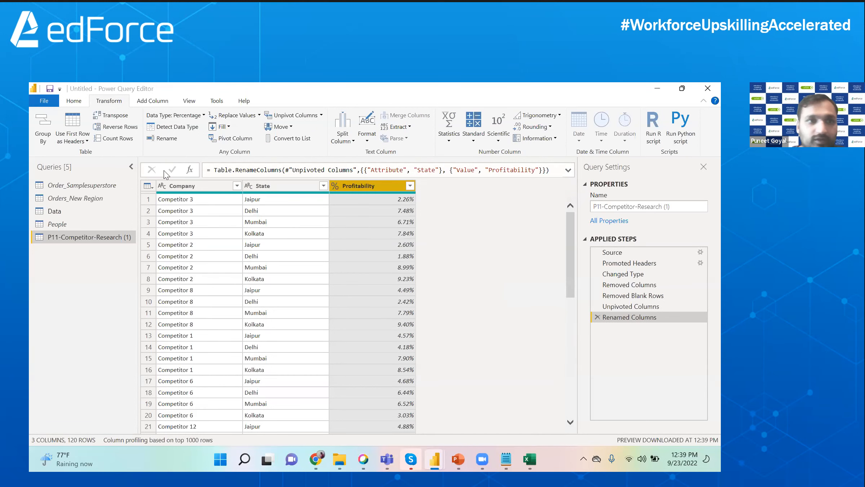
pyautogui.click(74, 102)
pyautogui.click(50, 141)
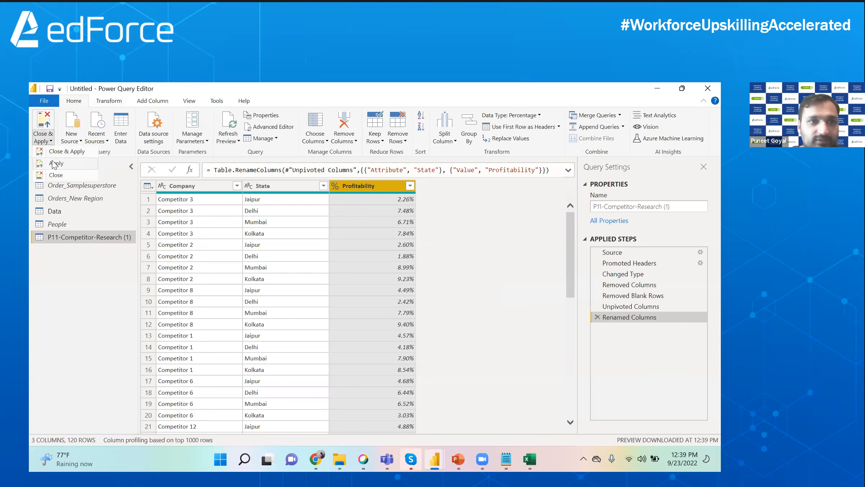
pyautogui.click(53, 164)
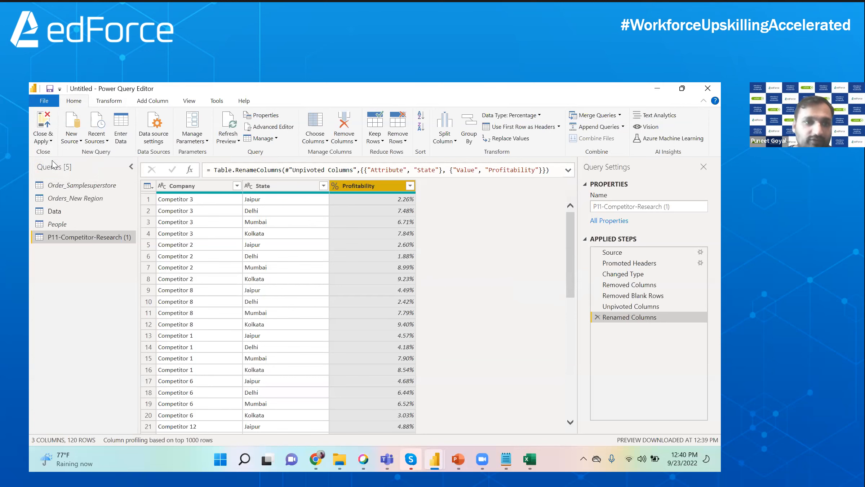
pyautogui.click(434, 459)
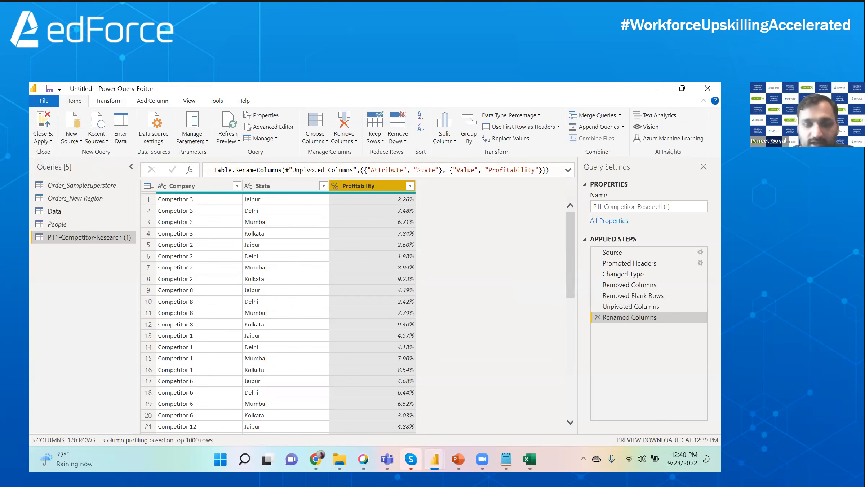
pyautogui.click(373, 405)
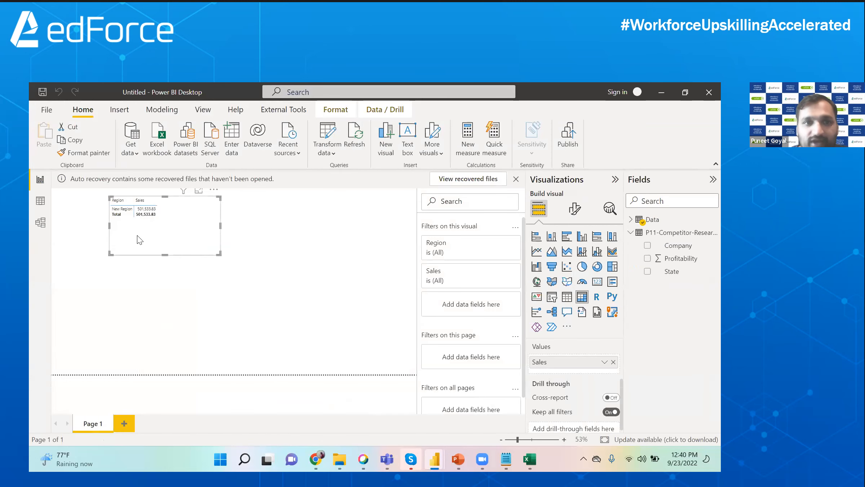
# Replace the old visual with a new table listing State values, placed further down the page
pyautogui.press('Delete')
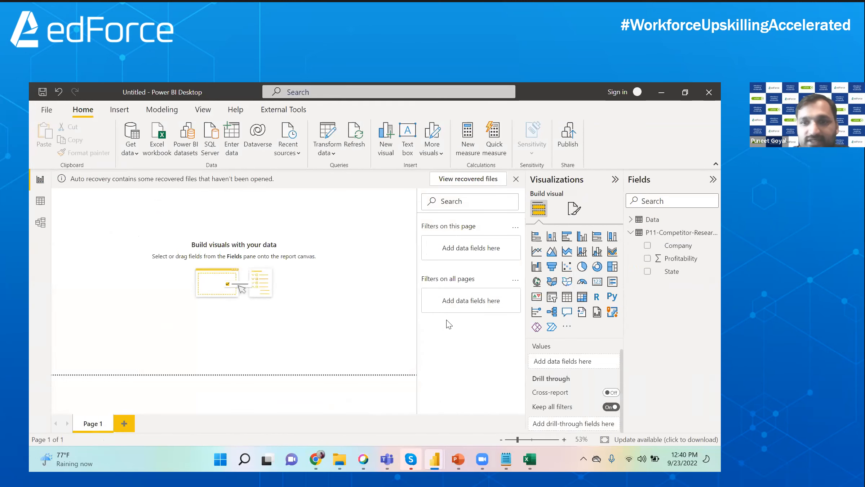
pyautogui.click(567, 298)
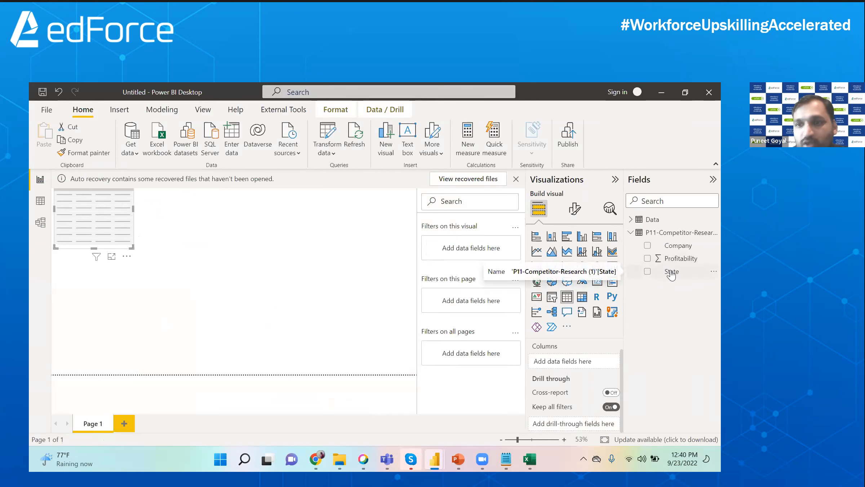
pyautogui.moveTo(671, 274); pyautogui.dragTo(566, 365)
pyautogui.moveTo(99, 212); pyautogui.dragTo(128, 276)
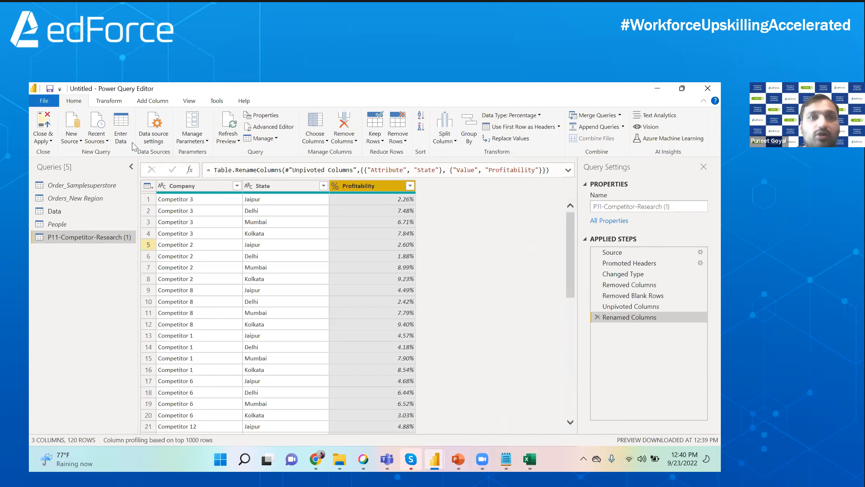
# Show the Transform ribbon's column commands in Power Query Editor
pyautogui.click(110, 102)
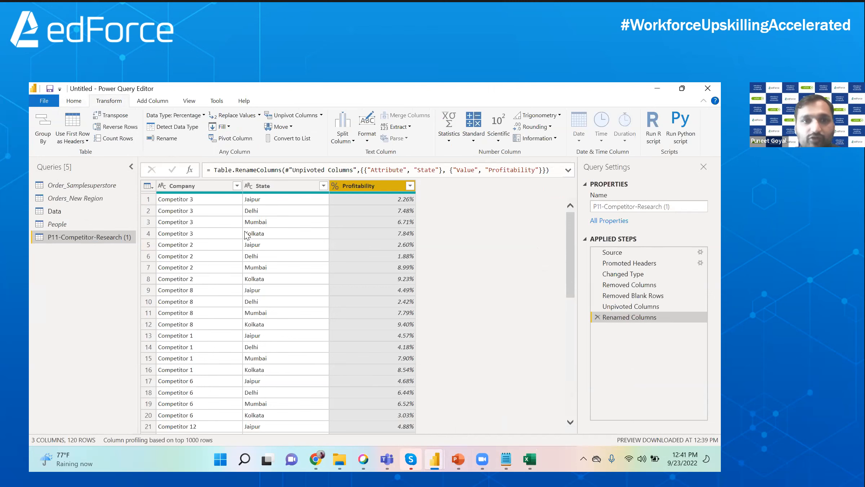
# Apply UPPERCASE, then lowercase, then Capitalize Each Word to the State column
pyautogui.click(263, 186)
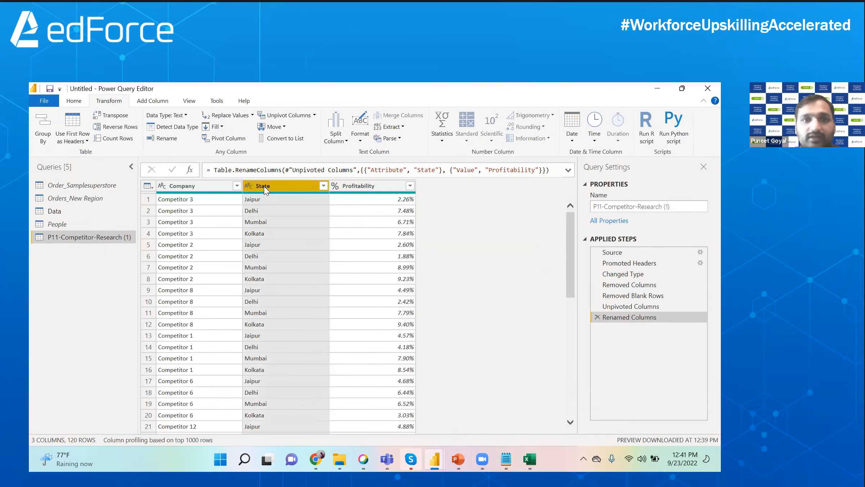
pyautogui.click(358, 144)
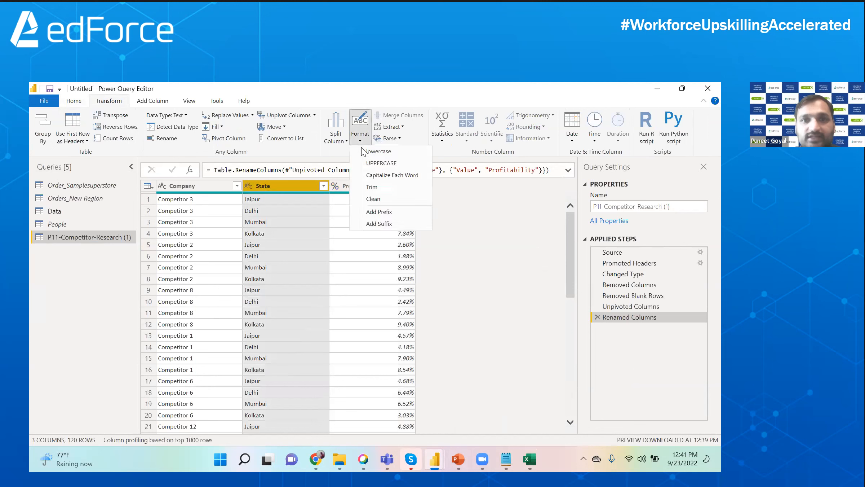
pyautogui.click(373, 163)
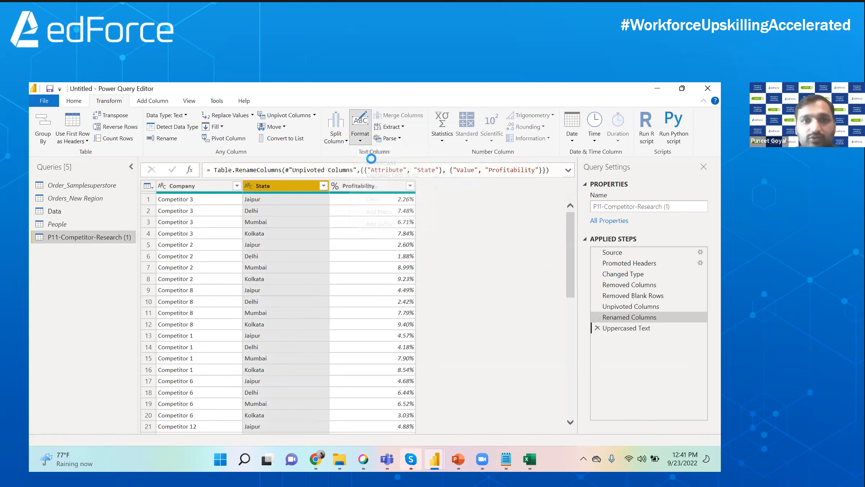
pyautogui.click(357, 136)
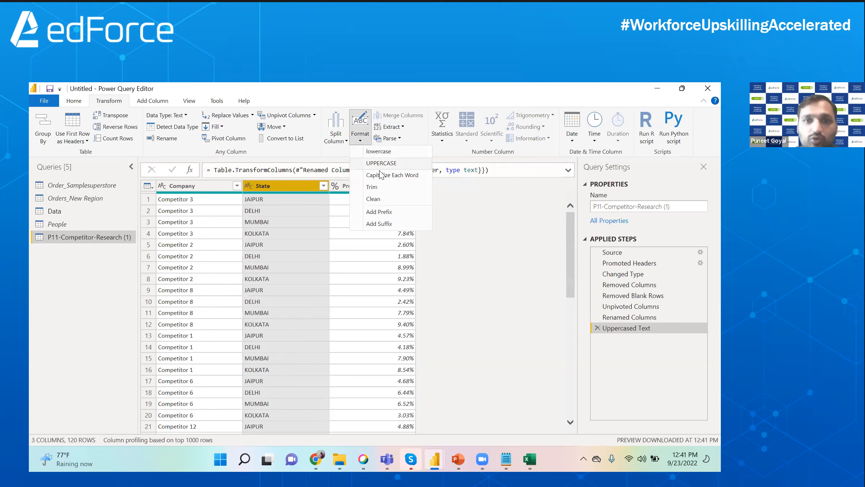
pyautogui.click(379, 151)
pyautogui.click(367, 139)
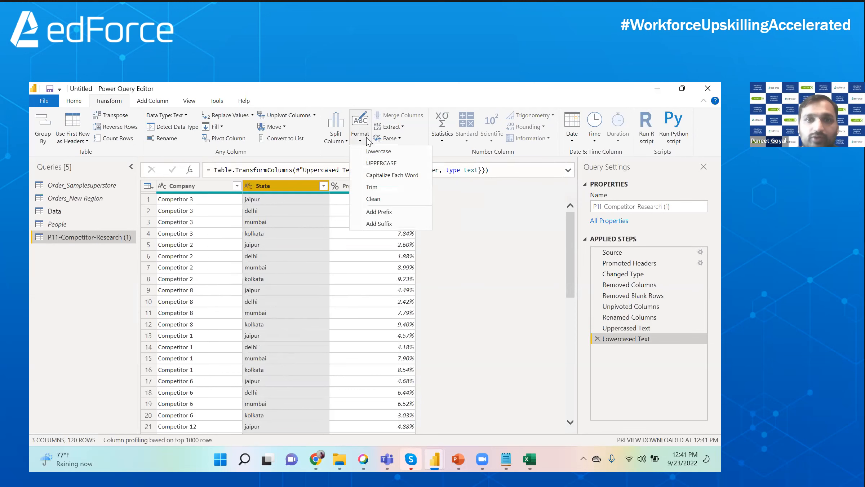
pyautogui.click(388, 178)
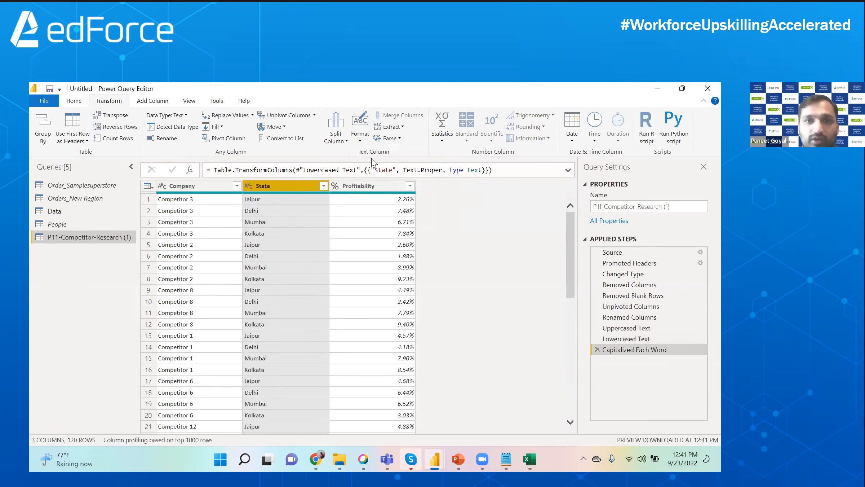
pyautogui.click(360, 141)
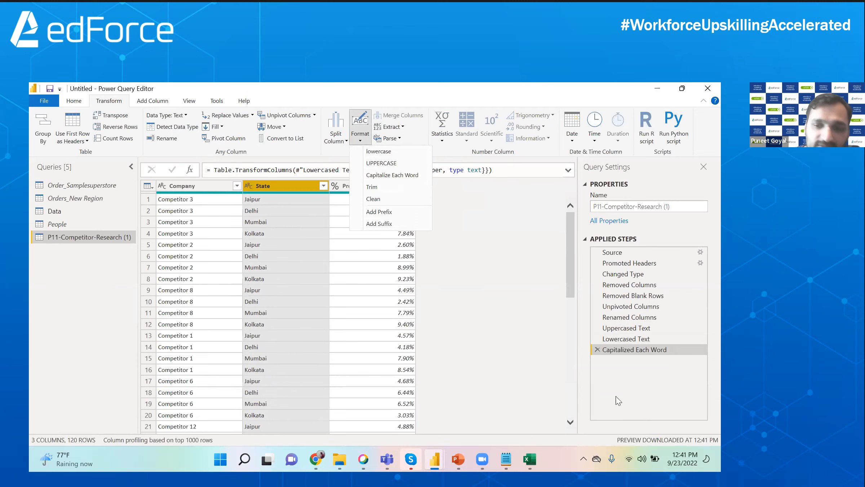
pyautogui.click(529, 459)
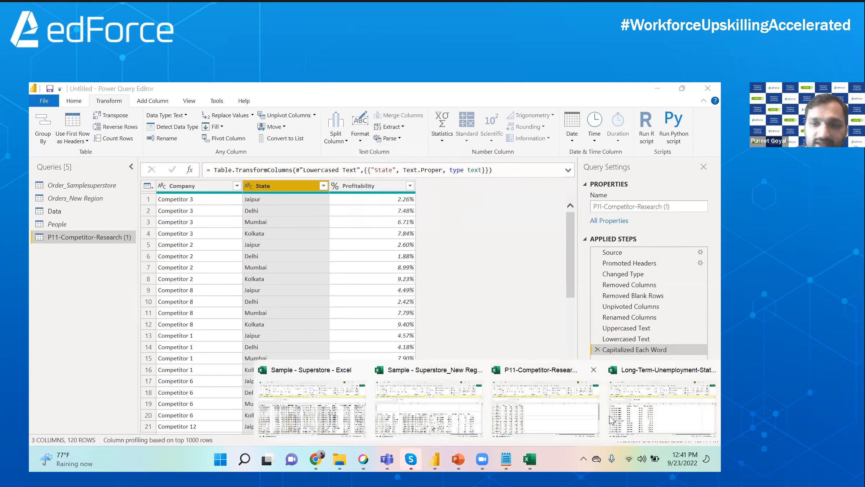
# In the Long-Term-Unemployment-Statistics workbook, enter jaipur in G4 and =TRIM(G4) in H4
pyautogui.click(647, 415)
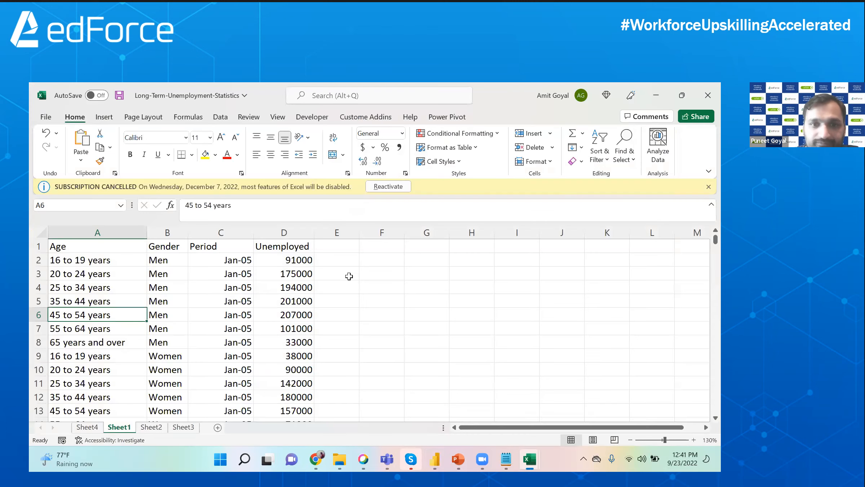
pyautogui.click(430, 282)
pyautogui.write('jaipur')
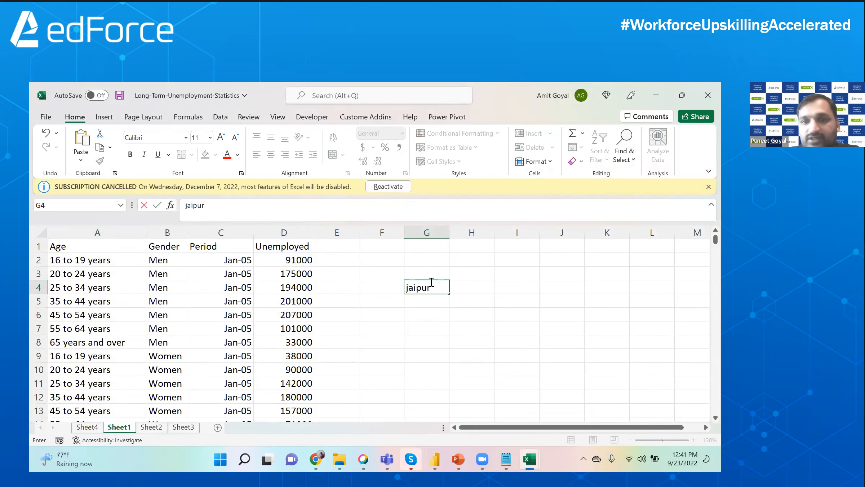
pyautogui.press('Return')
pyautogui.press('Up')
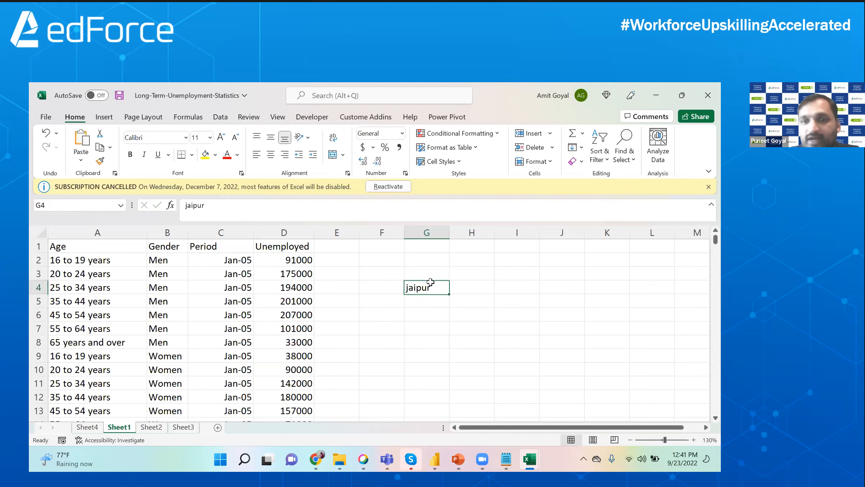
pyautogui.press('Right')
pyautogui.write('=tri')
pyautogui.press('Tab')
pyautogui.click(430, 282)
pyautogui.press('Return')
# Paste the trimmed H4 result into H5 as a value only
pyautogui.press('Up')
pyautogui.hotkey('ctrl', 'c')
pyautogui.press('Down')
pyautogui.hotkey('ctrl', 'alt', 'v')
pyautogui.press('Return')
pyautogui.press('Right')
pyautogui.press('Escape')
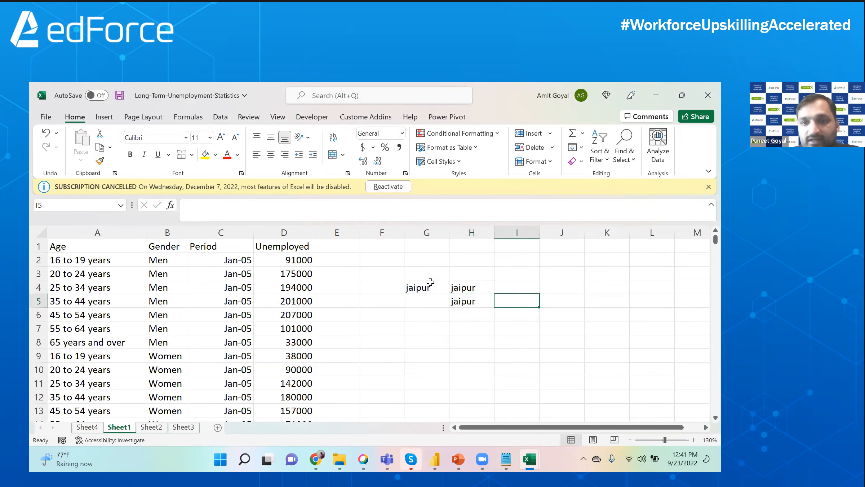
# Enter =LEN(G4) in I5 and =LEN(H5) in I6, showing lengths 11 and 6
pyautogui.write('=len')
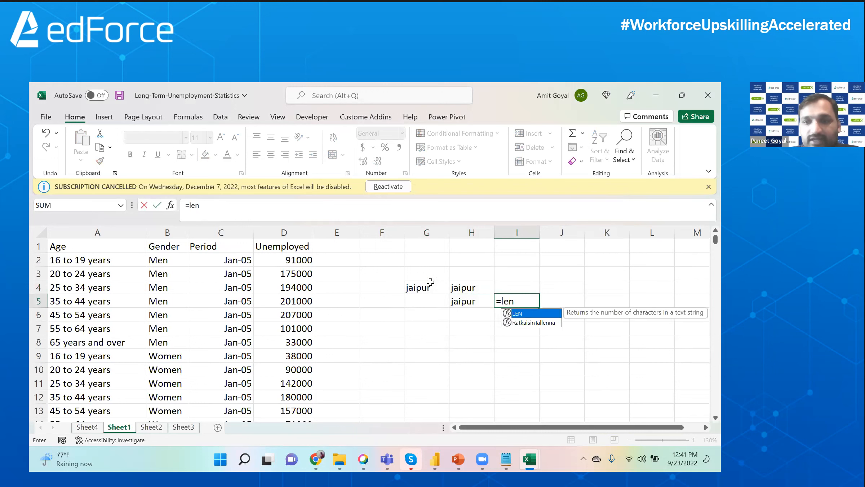
pyautogui.press('Tab')
pyautogui.click(431, 282)
pyautogui.press('Return')
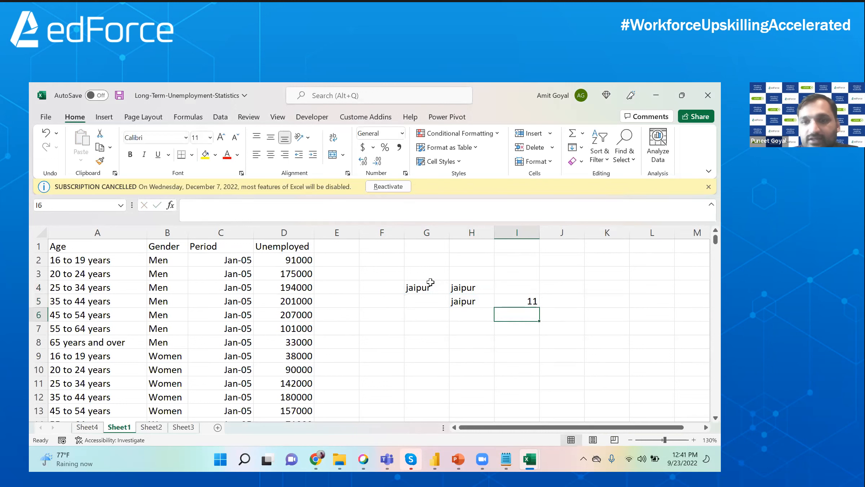
pyautogui.write('=len')
pyautogui.press('Tab')
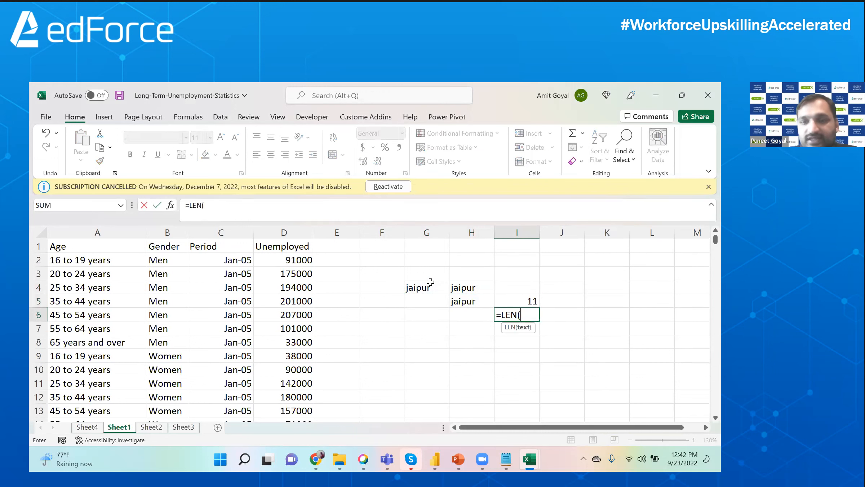
pyautogui.press('Left')
pyautogui.press('Up')
pyautogui.write(']')
pyautogui.press('Return')
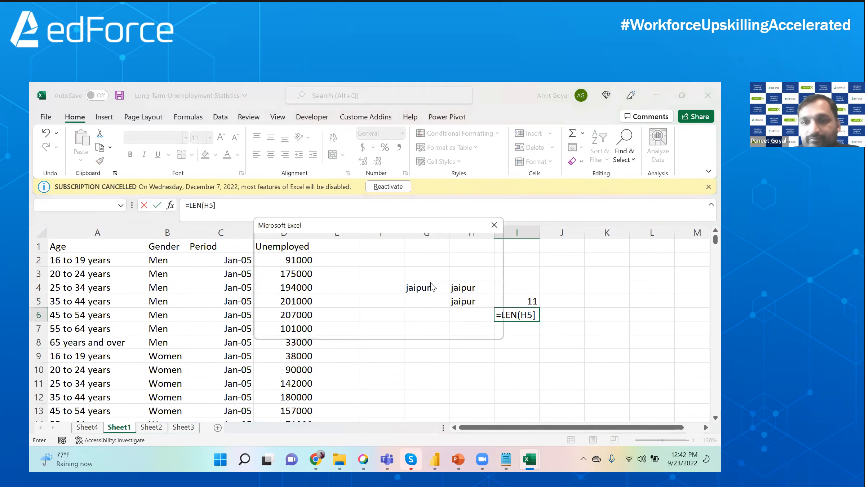
pyautogui.click(494, 225)
pyautogui.press('BackSpace')
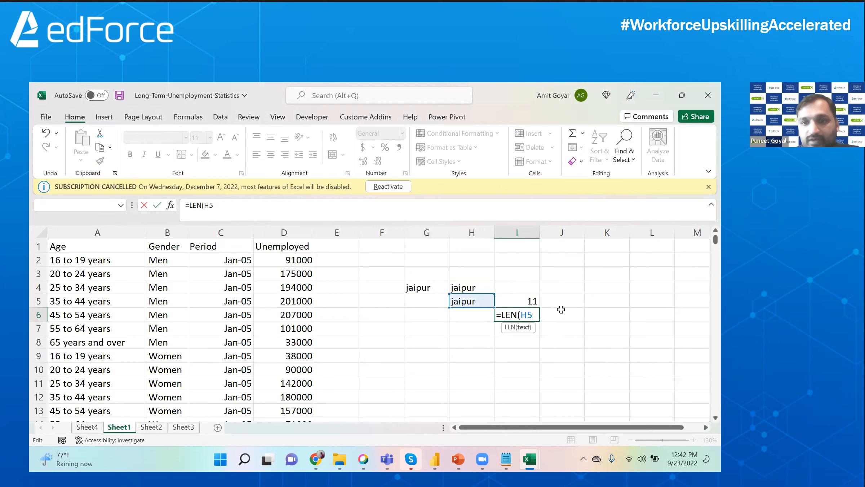
pyautogui.write(')')
pyautogui.press('Return')
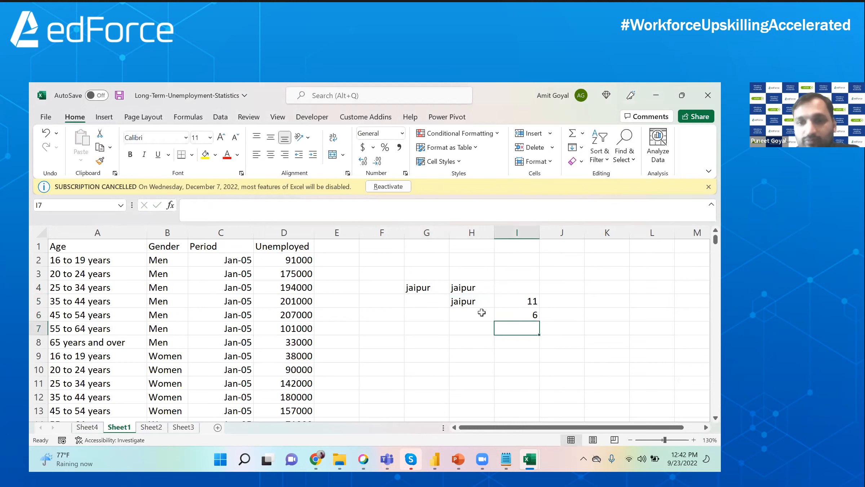
# Inspect H5 and G4 to compare the extra spaces, then return to Power Query Editor
pyautogui.doubleClick(476, 301)
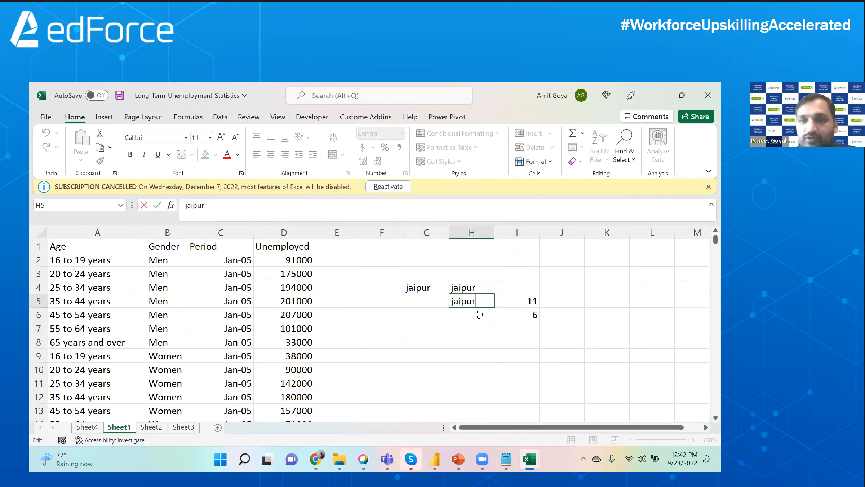
pyautogui.press('Escape')
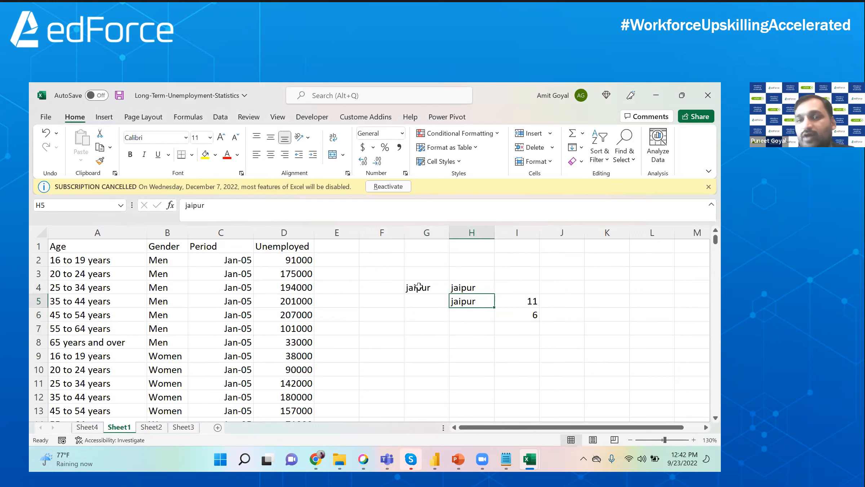
pyautogui.click(416, 284)
pyautogui.doubleClick(417, 283)
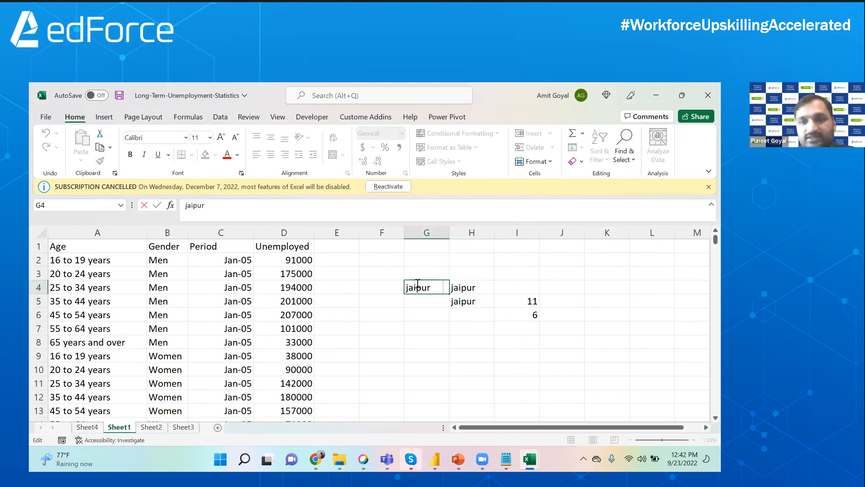
pyautogui.press('Escape')
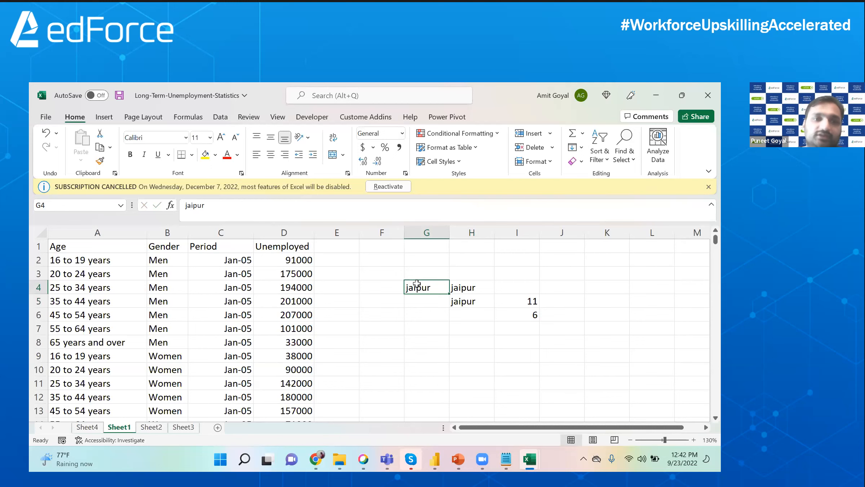
pyautogui.hotkey('alt', 'Tab')
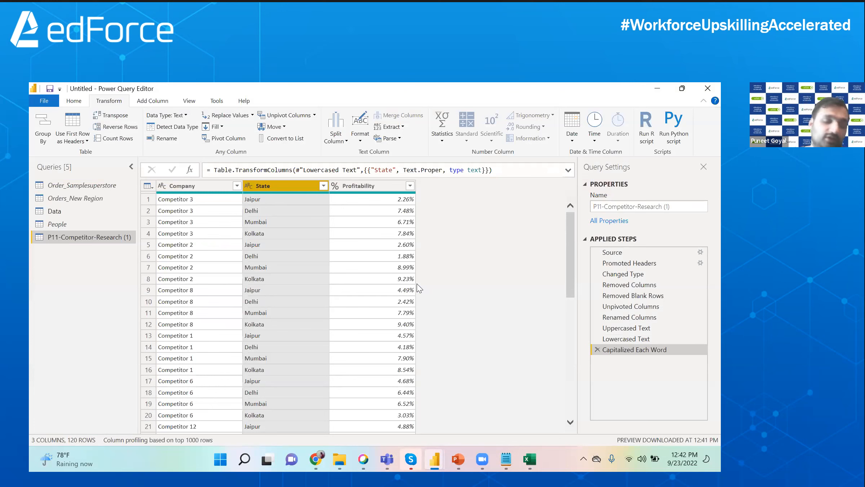
pyautogui.click(367, 144)
pyautogui.click(366, 142)
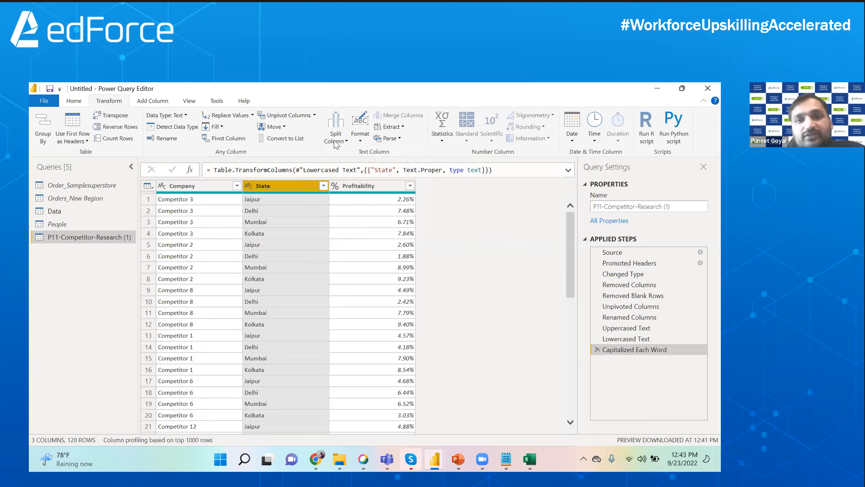
pyautogui.click(362, 135)
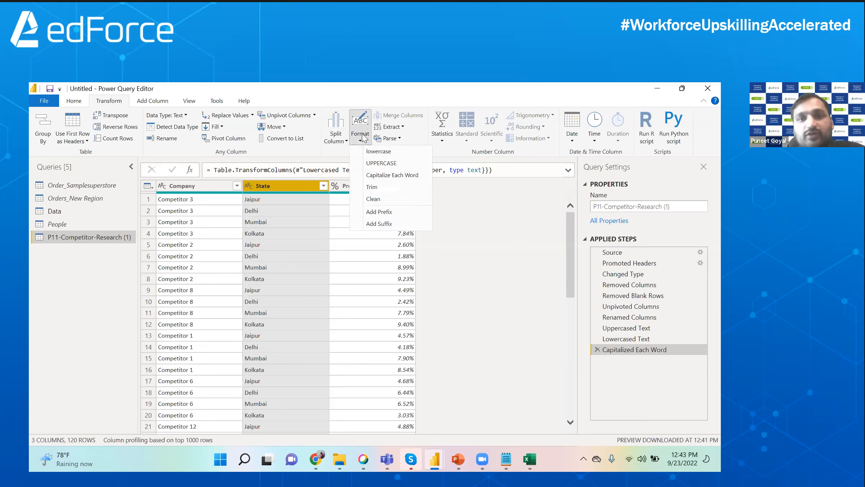
pyautogui.click(377, 213)
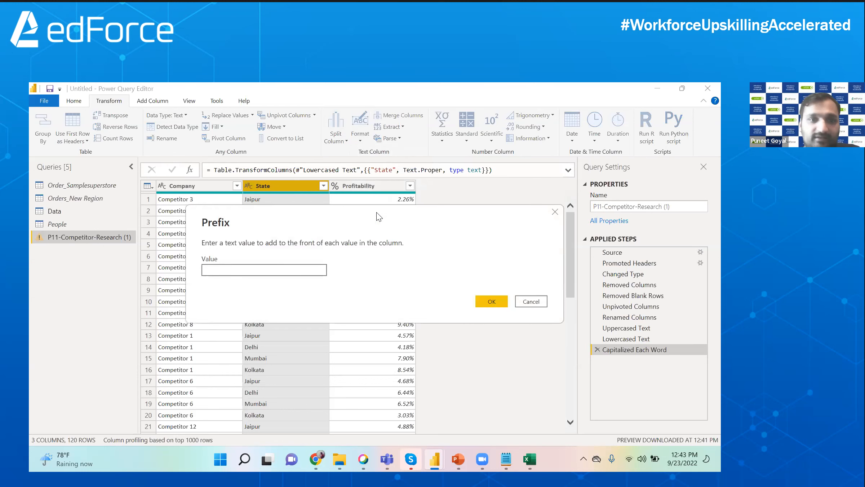
pyautogui.write('State:')
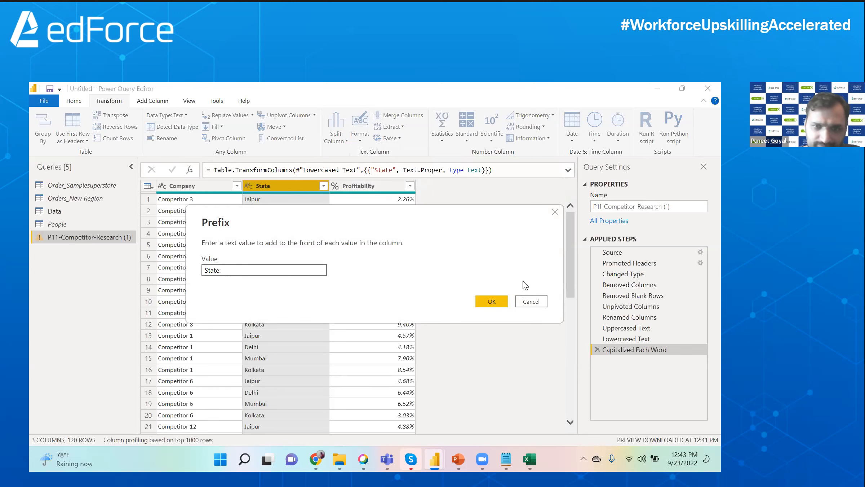
pyautogui.click(500, 305)
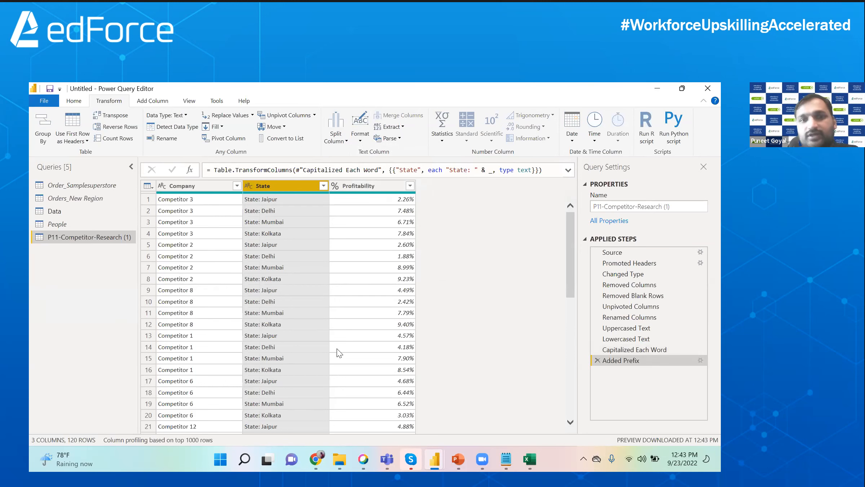
pyautogui.click(598, 360)
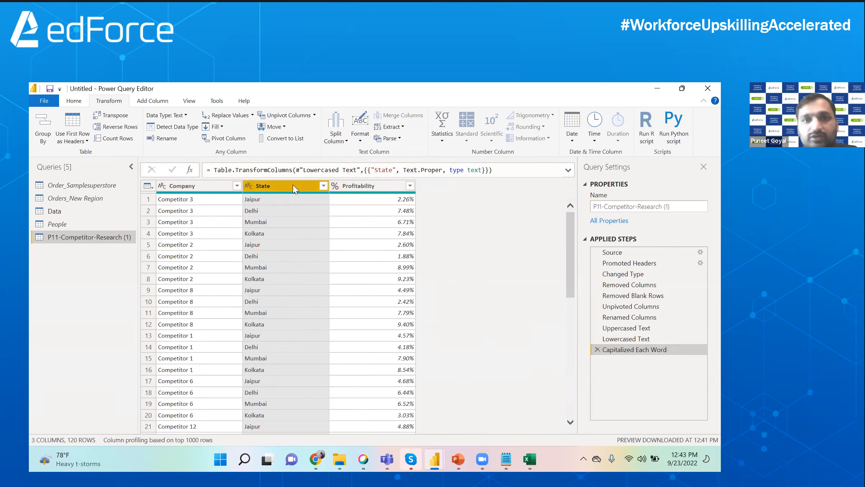
pyautogui.keyDown('ctrl'); pyautogui.click(355, 188); pyautogui.keyUp('ctrl')
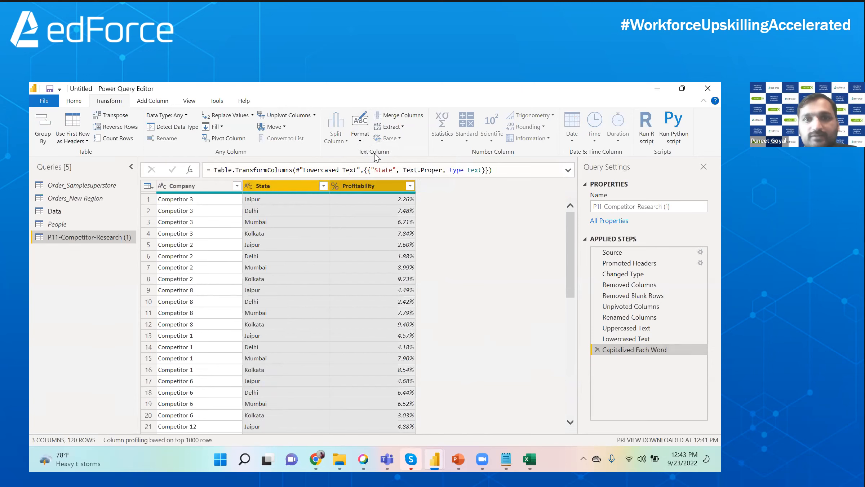
pyautogui.click(393, 116)
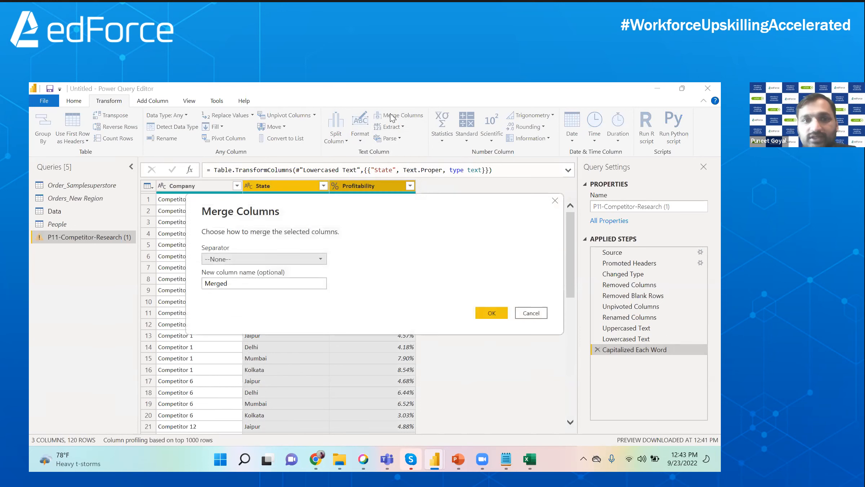
pyautogui.click(274, 259)
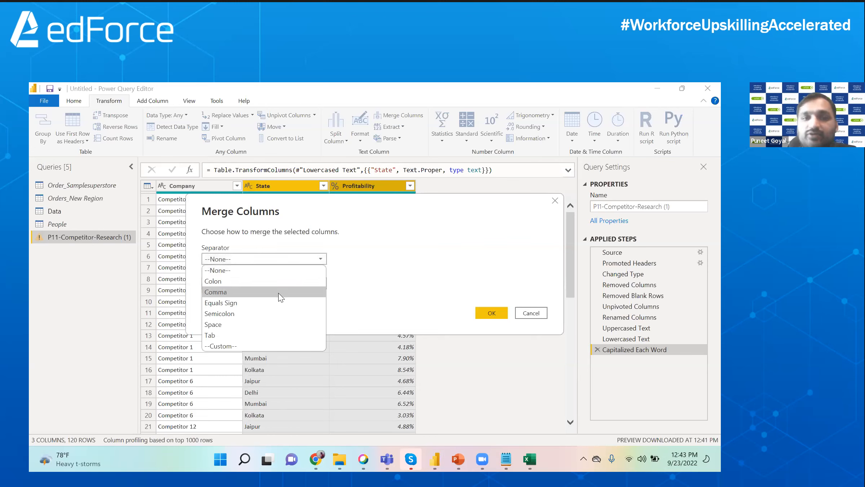
pyautogui.click(307, 259)
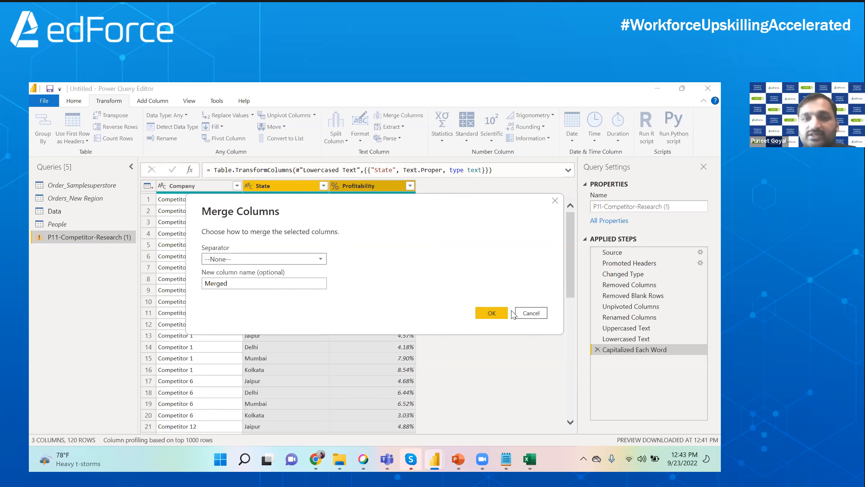
pyautogui.click(526, 315)
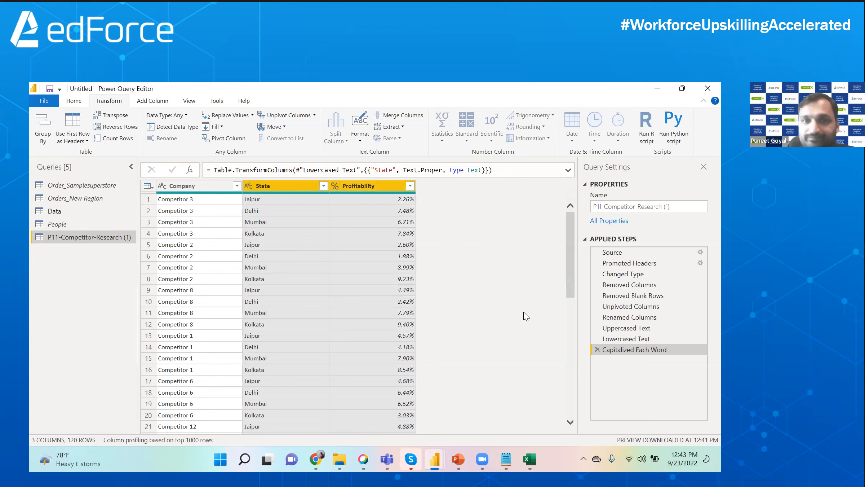
pyautogui.click(271, 186)
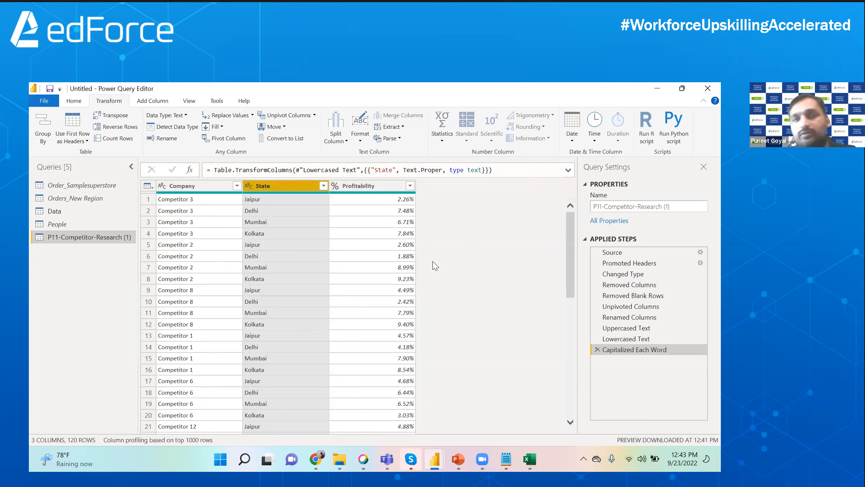
pyautogui.click(402, 127)
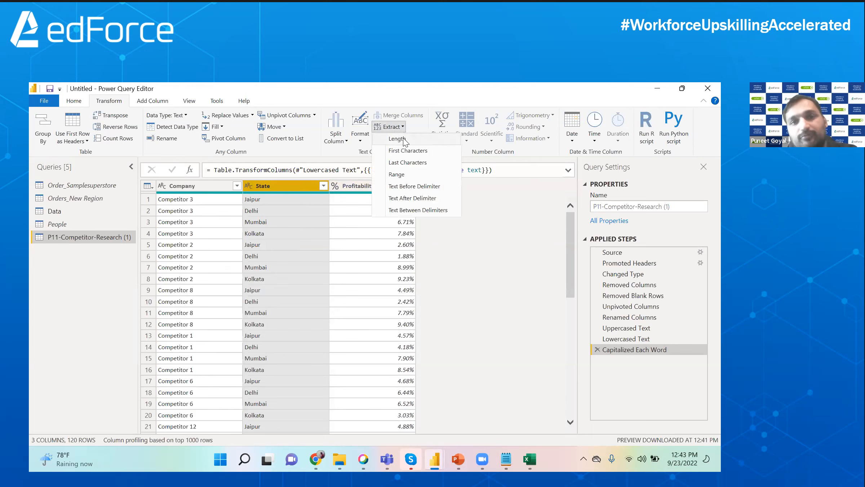
pyautogui.click(401, 139)
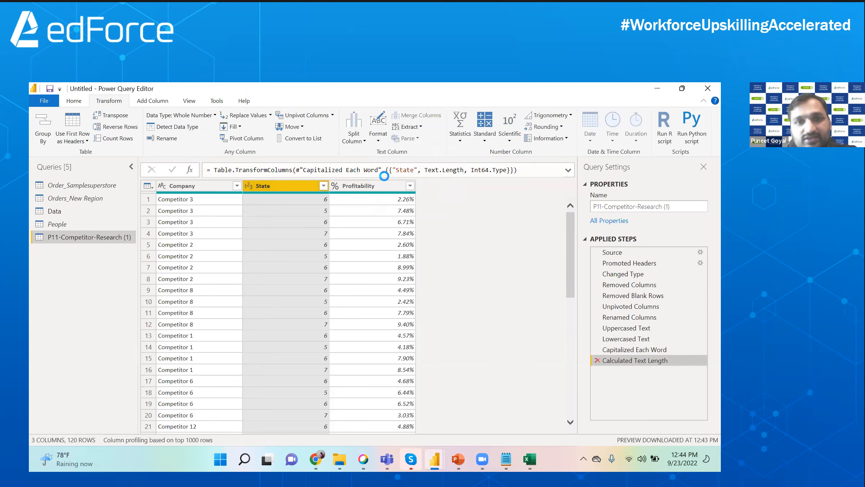
pyautogui.click(404, 126)
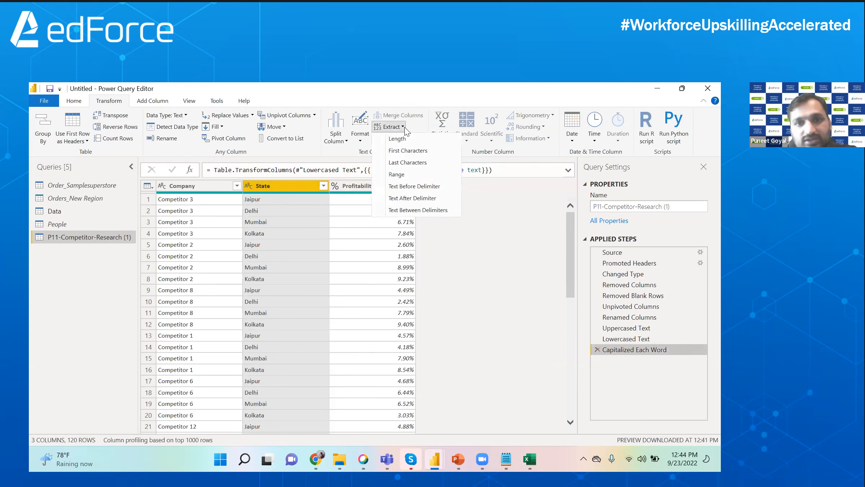
pyautogui.click(404, 156)
pyautogui.write('5')
pyautogui.press('Return')
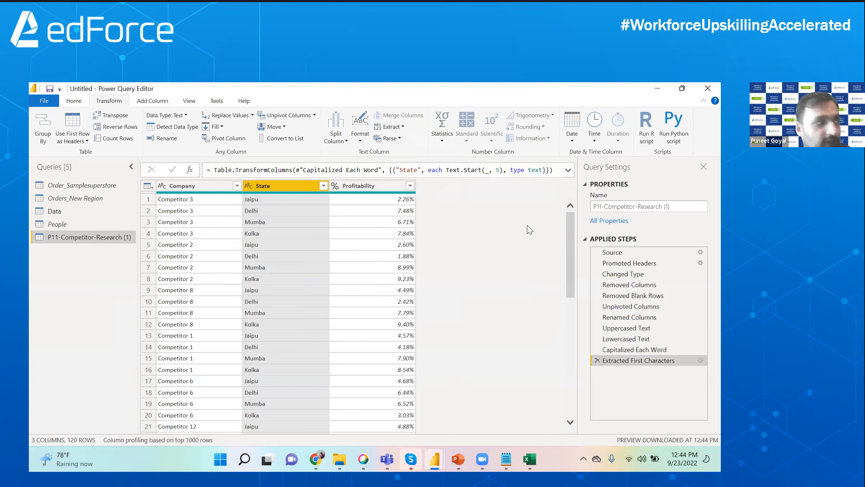
pyautogui.click(598, 360)
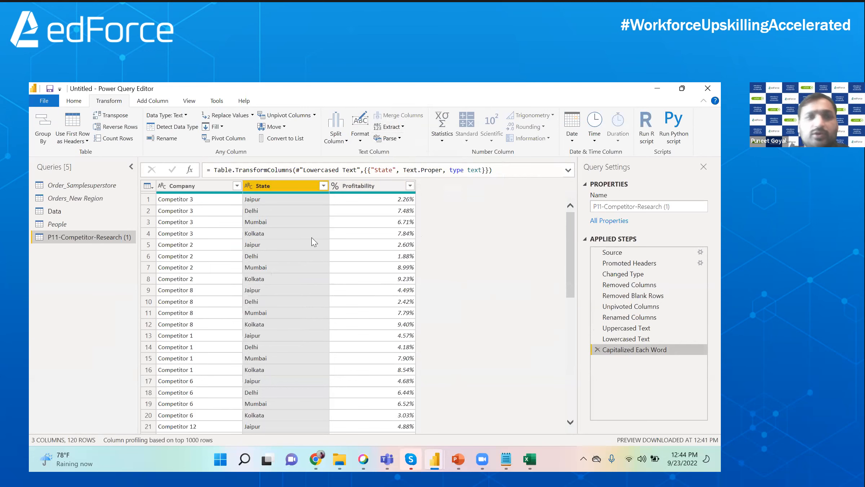
# Open the Orders_New Region query and scroll right to its Sales, Quantity, Discount and Profit columns
pyautogui.click(69, 216)
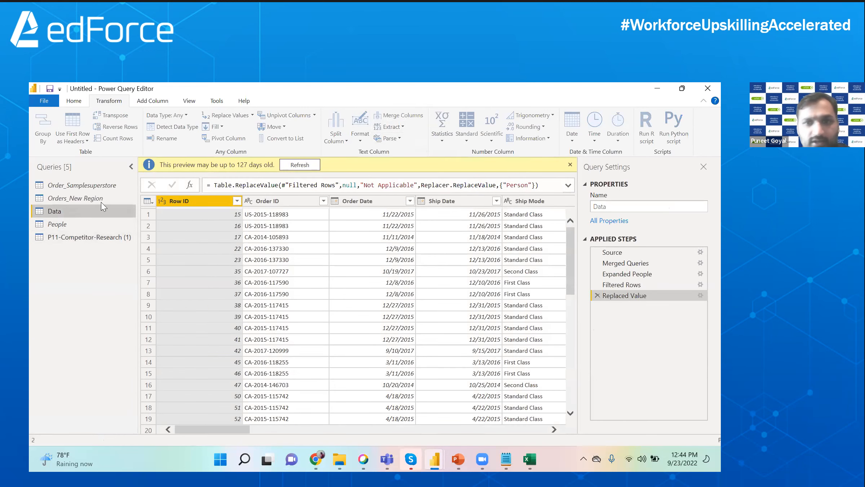
pyautogui.press('Up')
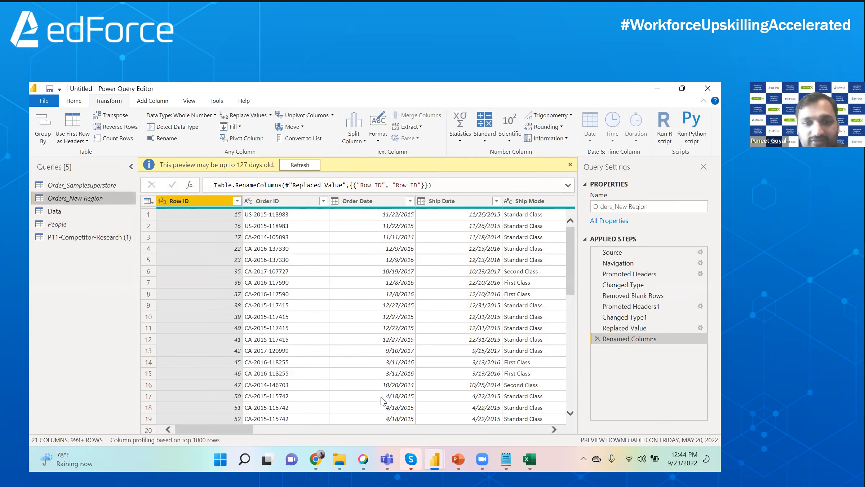
pyautogui.click(461, 429)
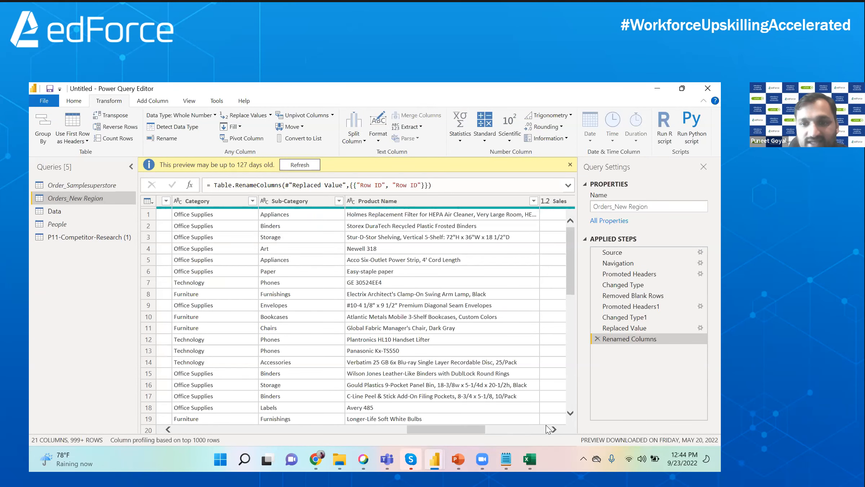
pyautogui.click(553, 430)
pyautogui.click(554, 429)
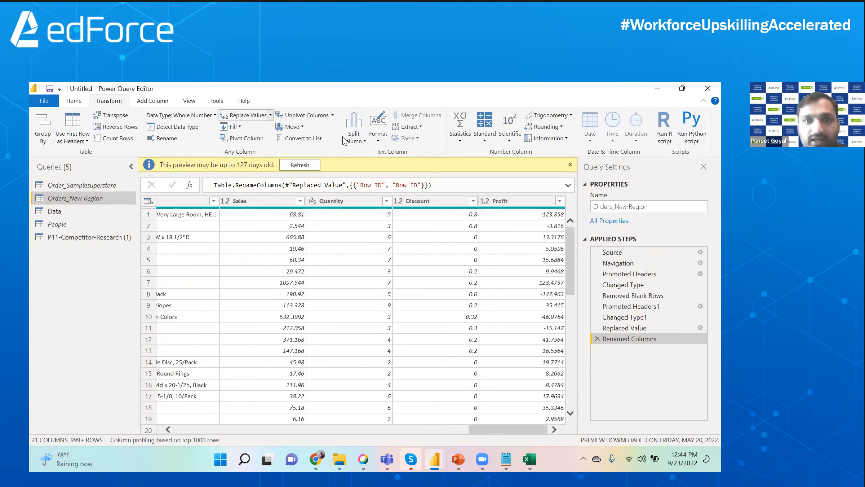
pyautogui.click(392, 340)
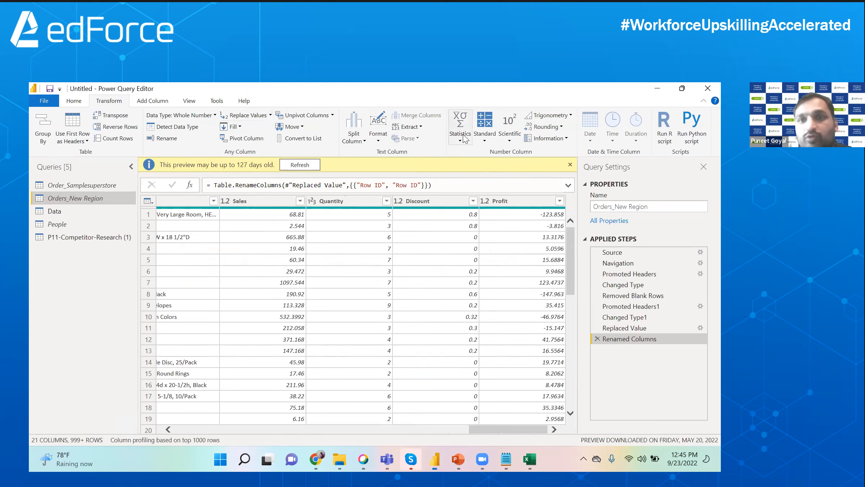
pyautogui.click(260, 202)
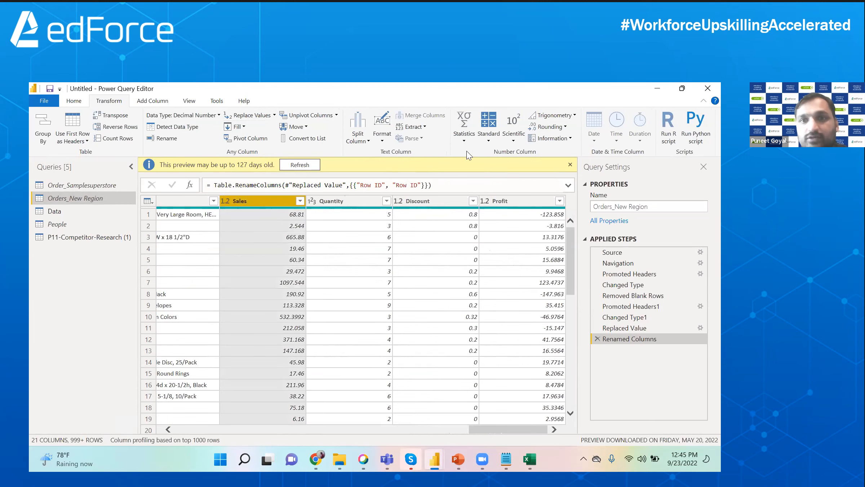
pyautogui.click(465, 140)
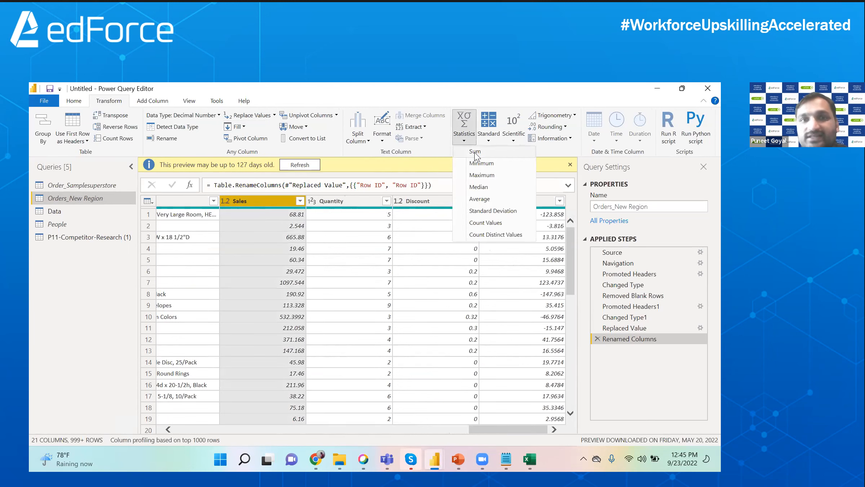
pyautogui.click(491, 167)
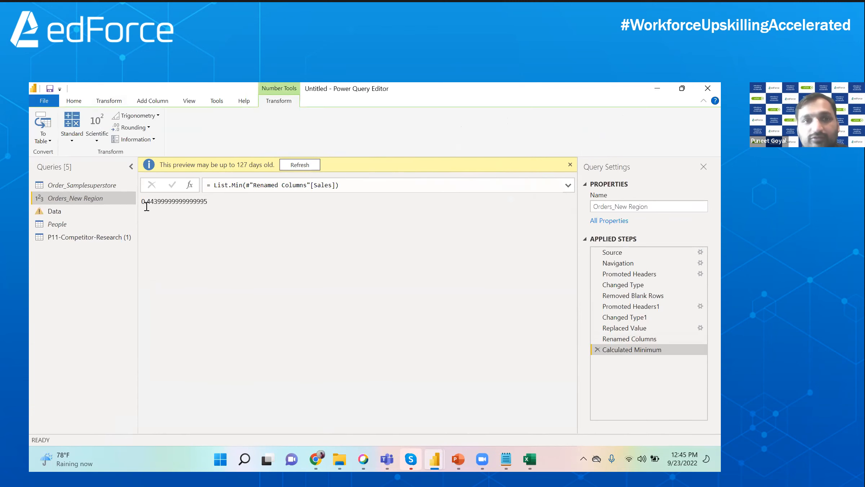
pyautogui.click(598, 350)
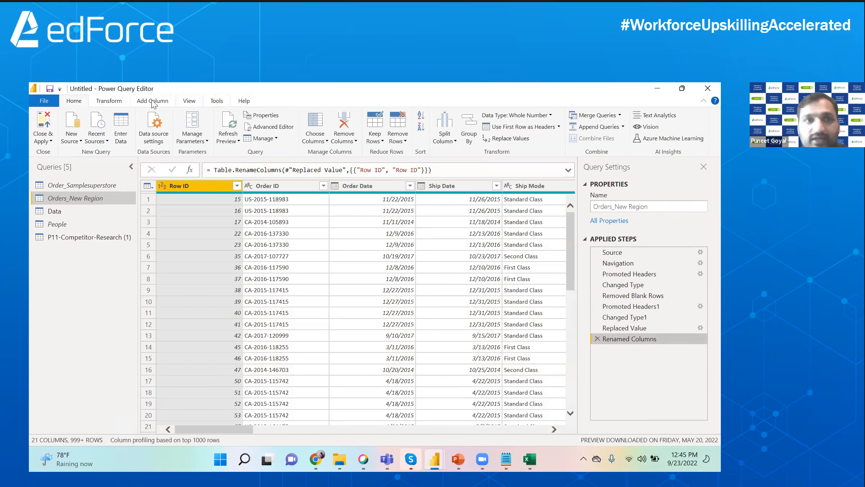
pyautogui.click(110, 103)
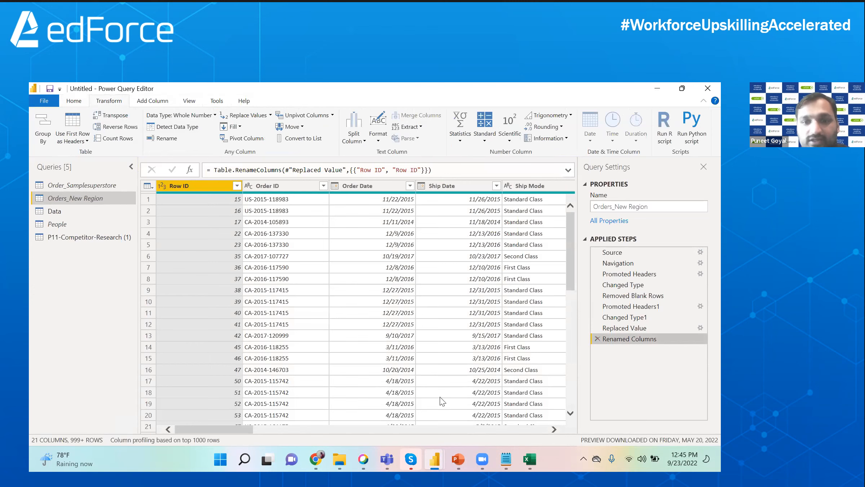
pyautogui.moveTo(248, 429); pyautogui.dragTo(481, 430)
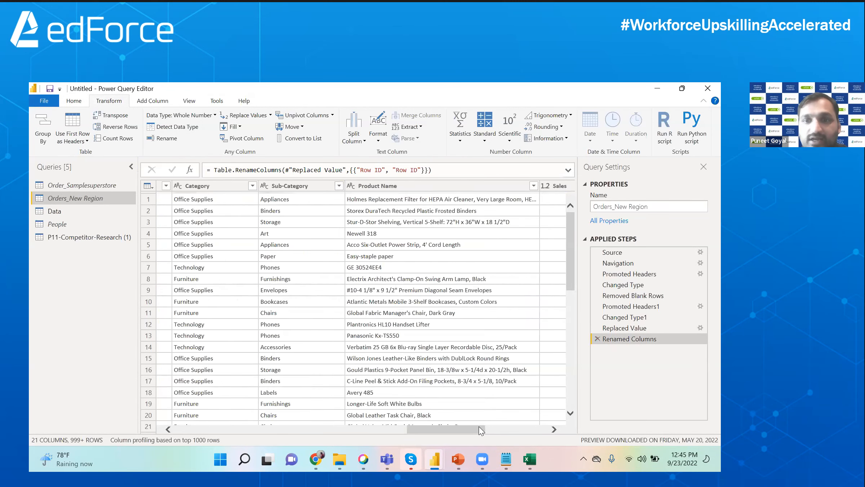
pyautogui.click(504, 430)
pyautogui.click(246, 186)
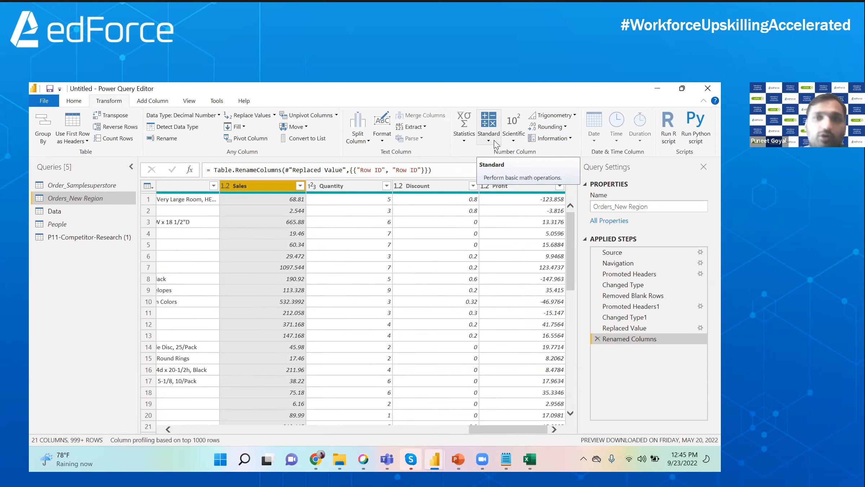
pyautogui.rightClick(494, 141)
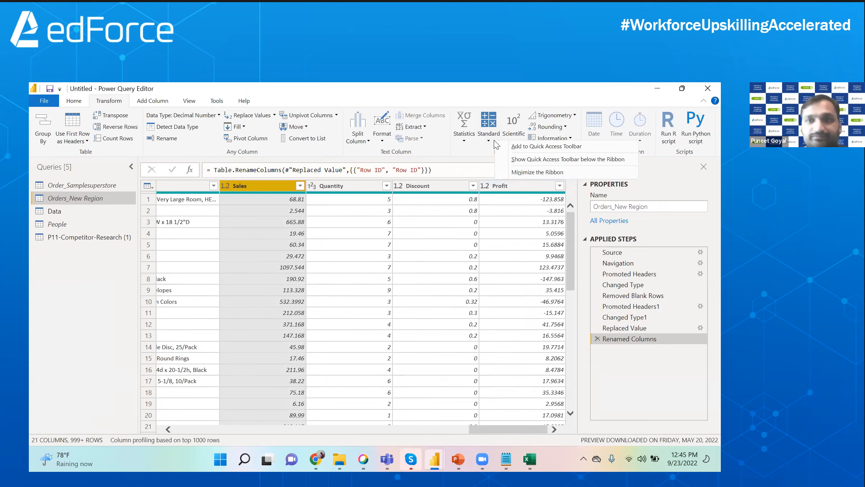
pyautogui.press('Escape')
pyautogui.click(489, 138)
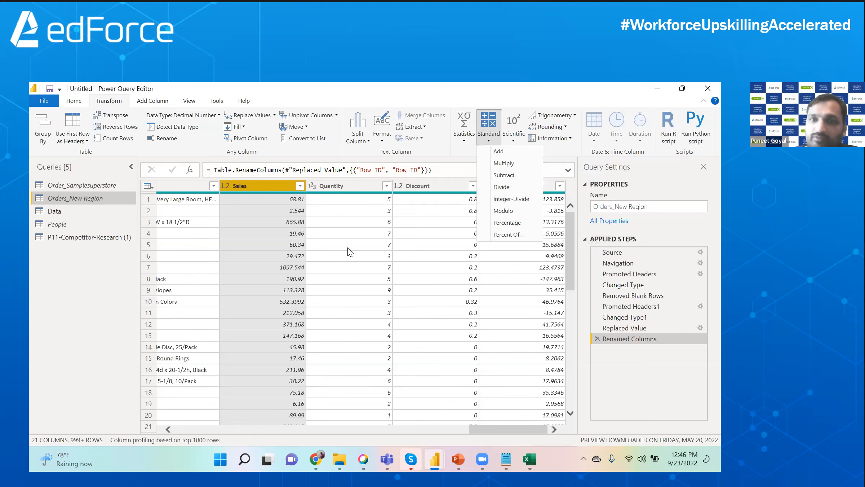
pyautogui.click(490, 96)
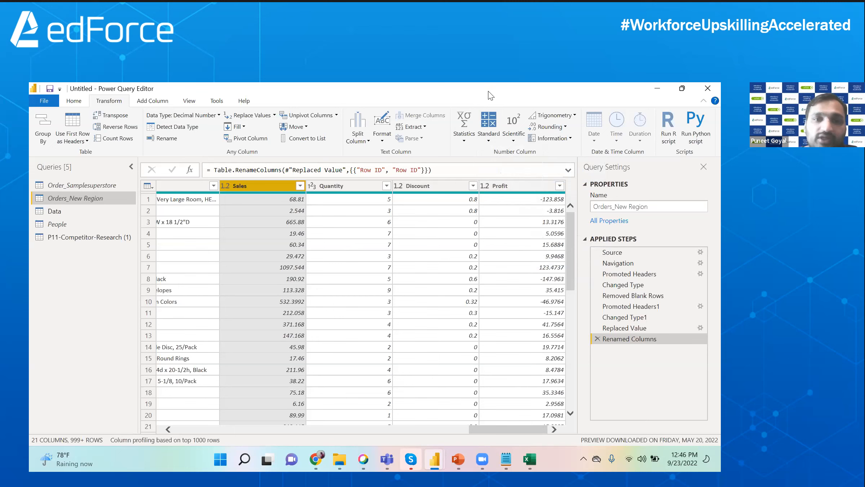
# Convert Sales to absolute values, then try squaring it and delete the Calculated Square step
pyautogui.click(513, 140)
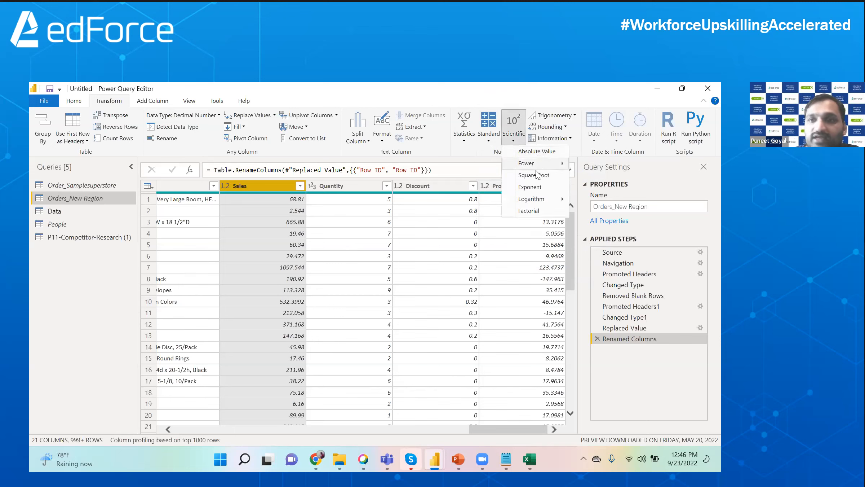
pyautogui.click(524, 152)
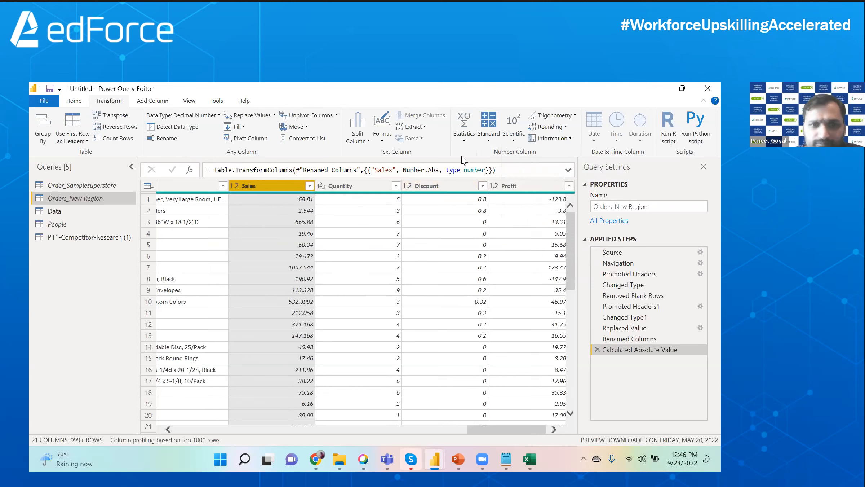
pyautogui.click(513, 135)
pyautogui.moveTo(526, 163)
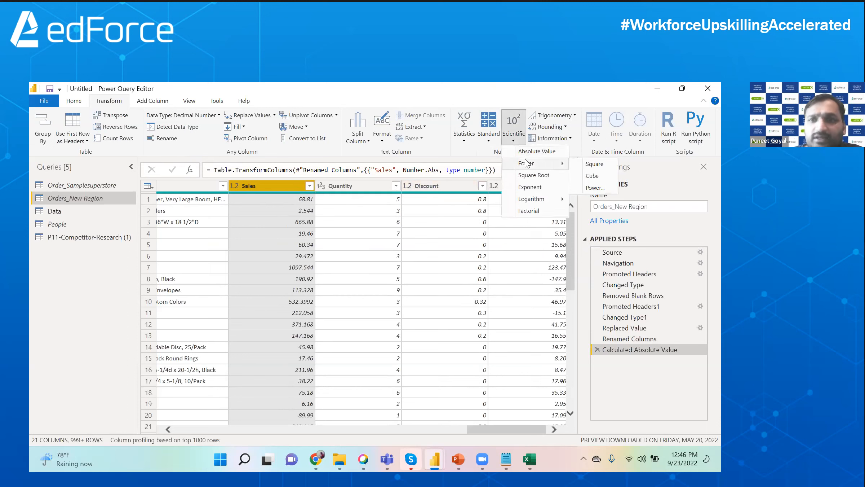
pyautogui.click(592, 166)
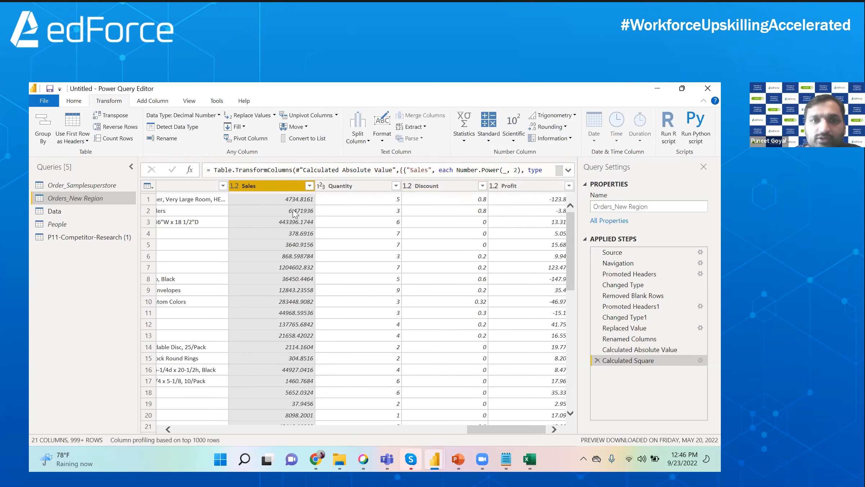
pyautogui.click(598, 360)
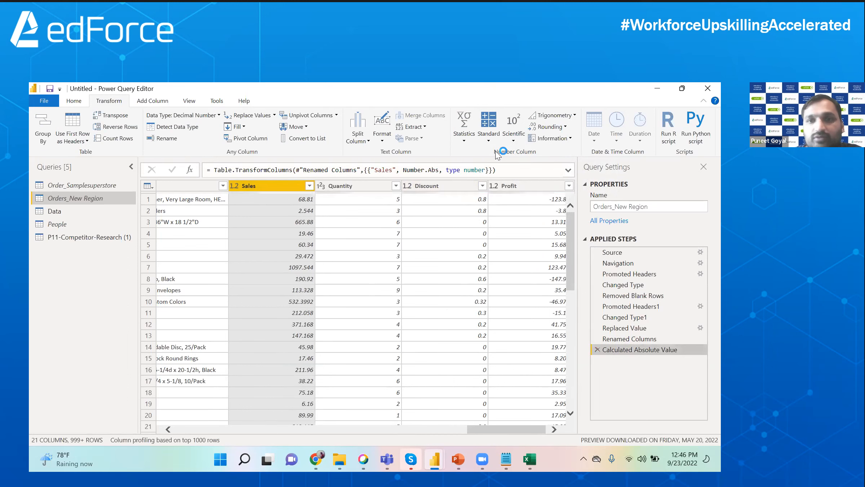
pyautogui.click(514, 141)
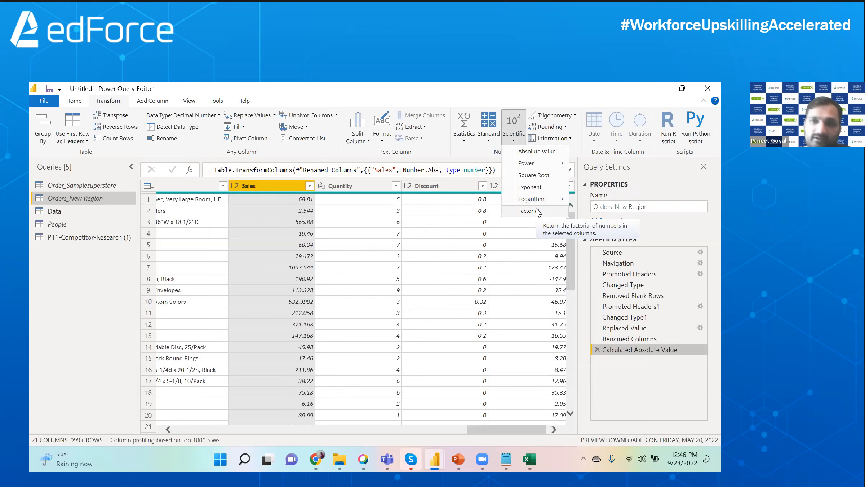
pyautogui.click(494, 93)
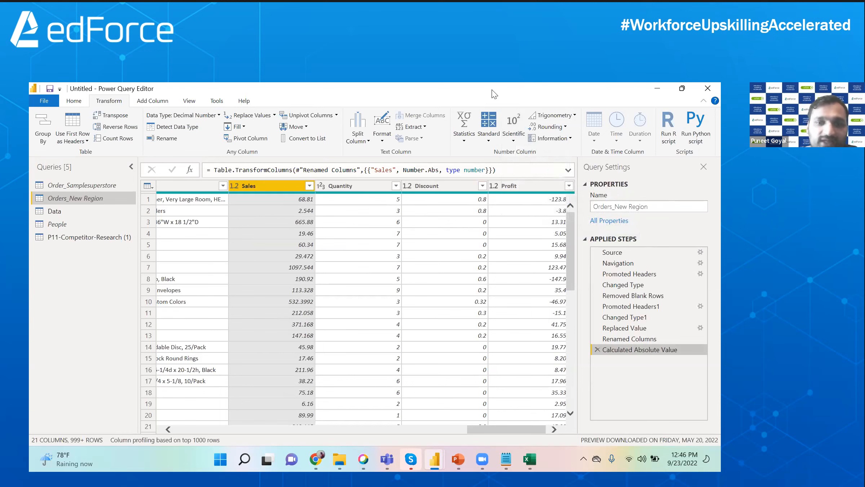
pyautogui.click(575, 116)
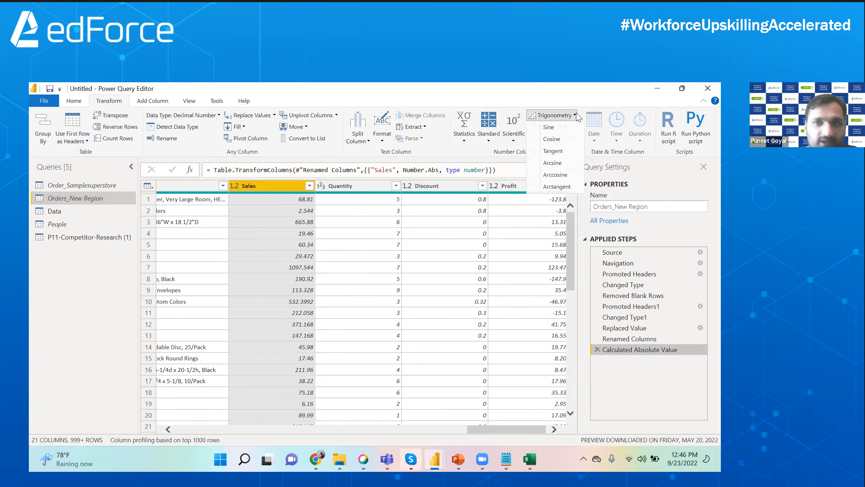
pyautogui.click(575, 116)
pyautogui.click(564, 128)
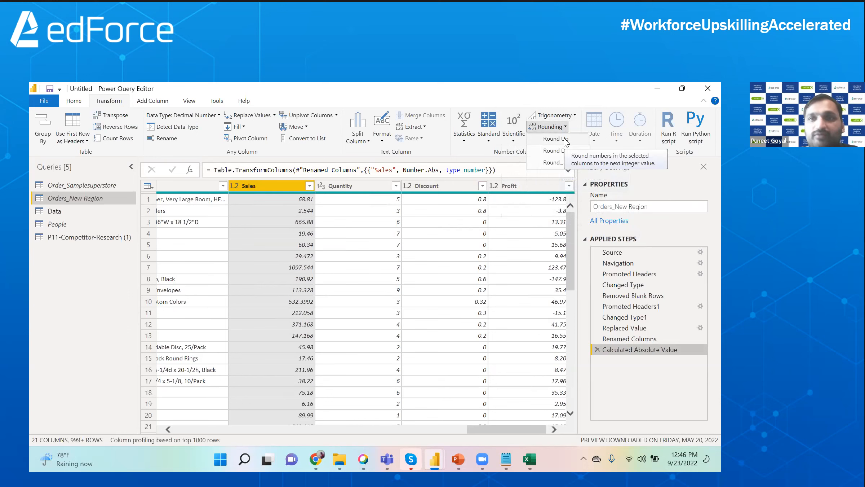
pyautogui.click(565, 141)
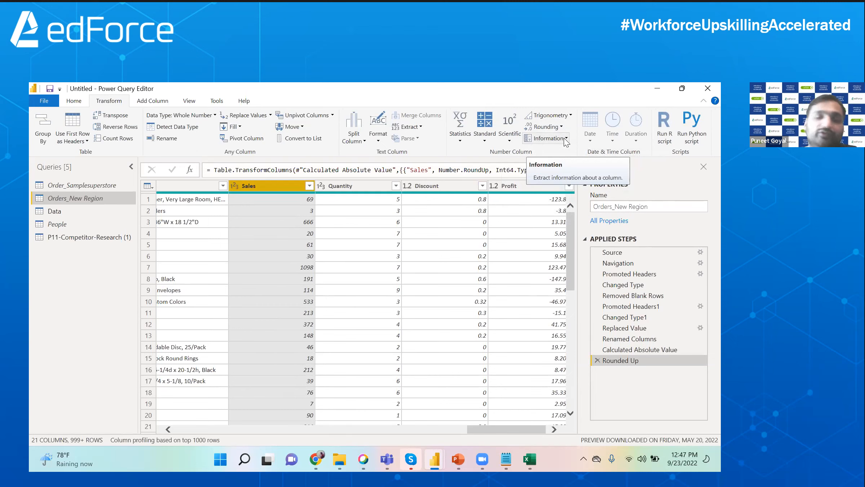
pyautogui.click(566, 141)
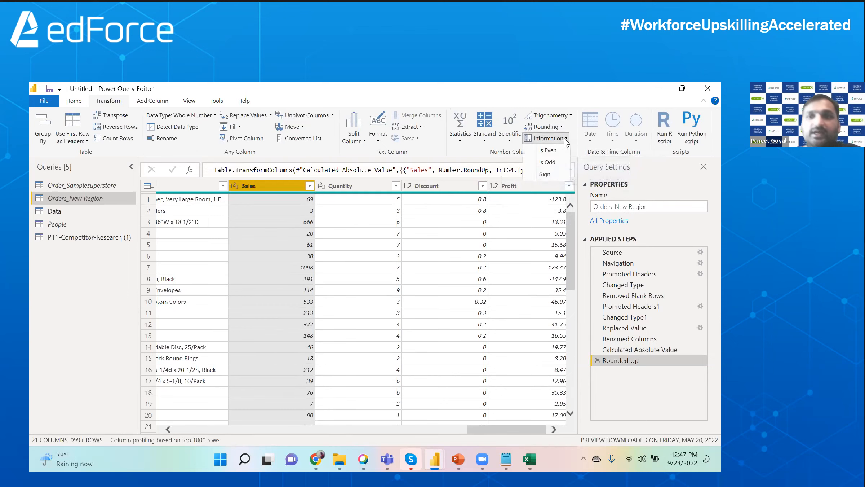
pyautogui.click(548, 150)
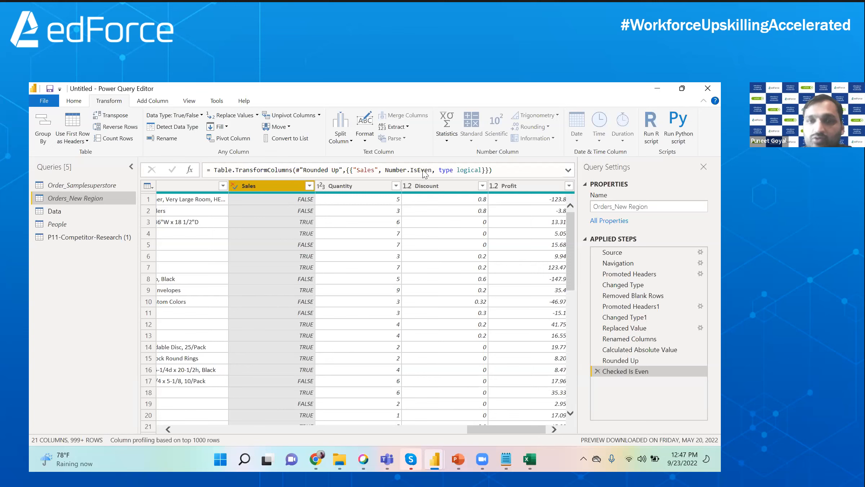
pyautogui.click(596, 371)
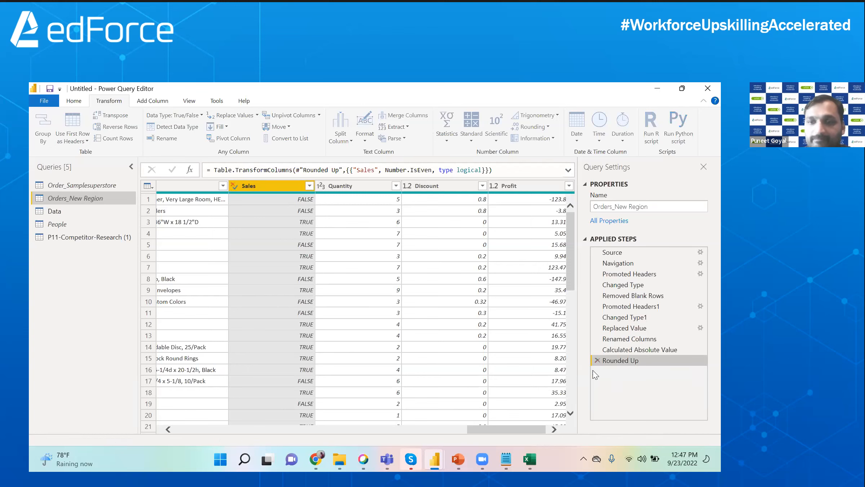
pyautogui.click(597, 361)
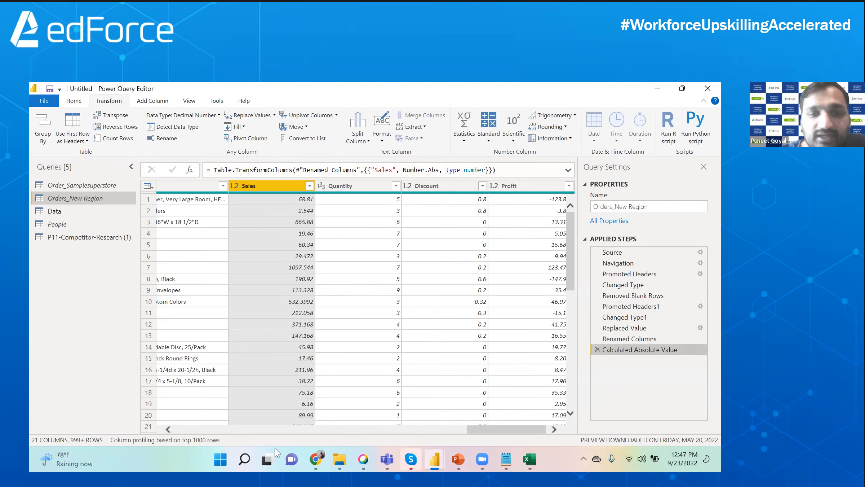
pyautogui.click(230, 429)
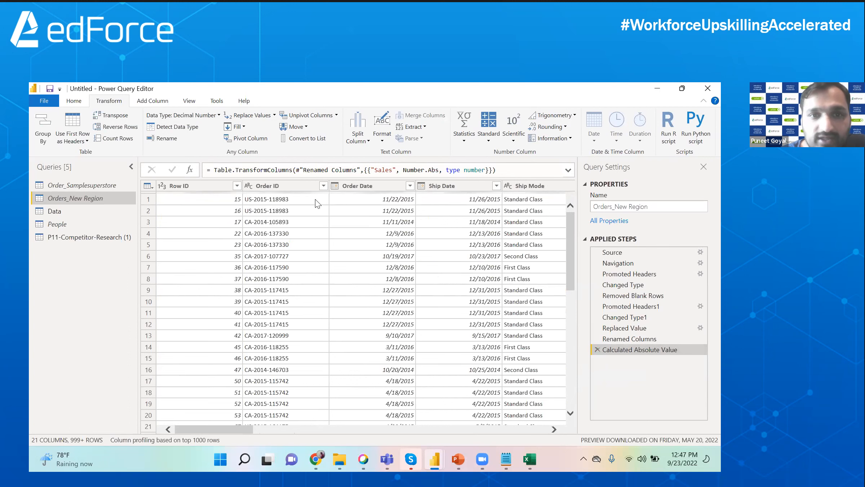
pyautogui.click(506, 459)
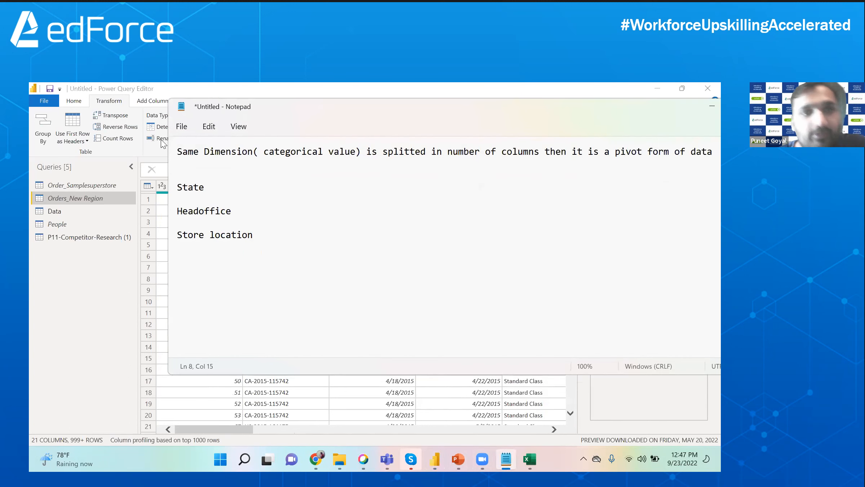
# Replace the old notes with the heading "Date includes a lot of information"
pyautogui.moveTo(267, 233); pyautogui.dragTo(158, 143)
pyautogui.press('BackSpace')
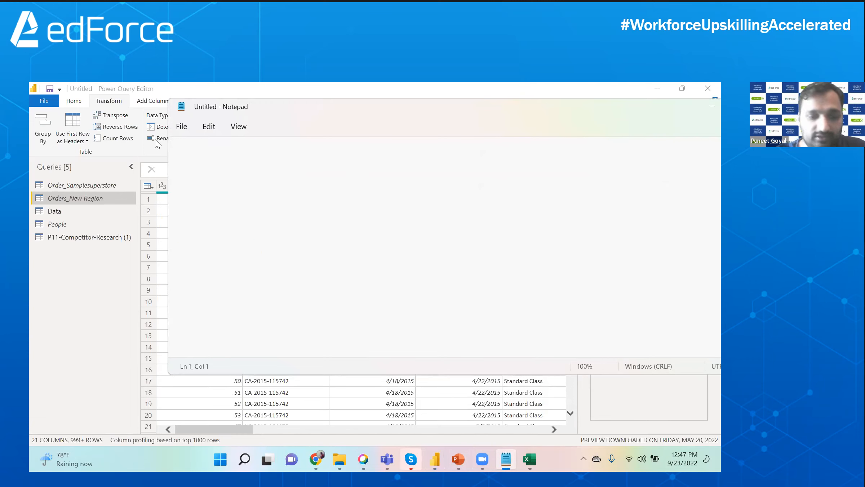
pyautogui.write('Date ')
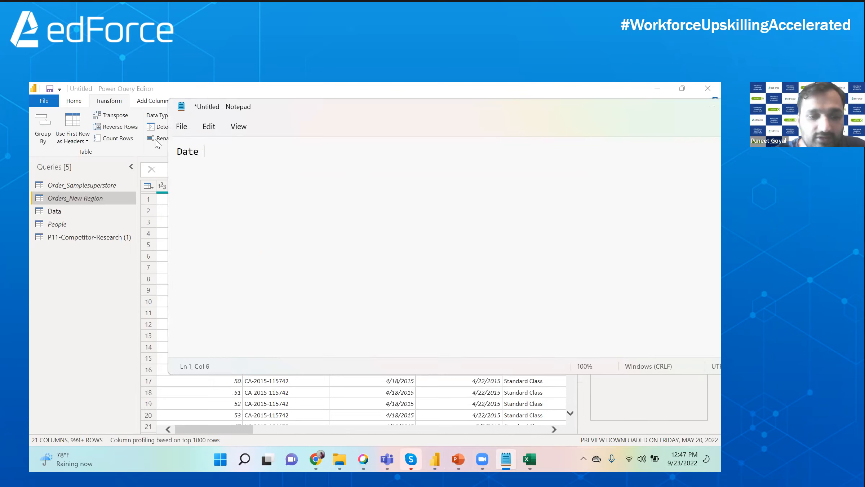
pyautogui.write('includes ')
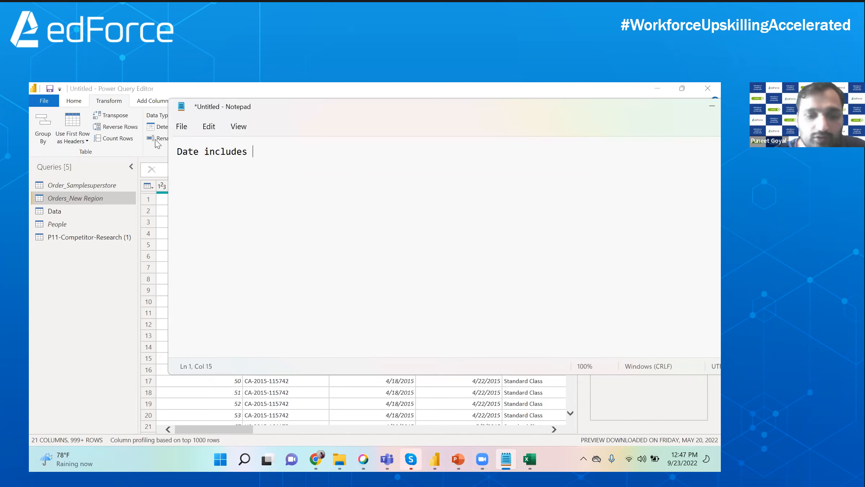
pyautogui.write('a lot of indf')
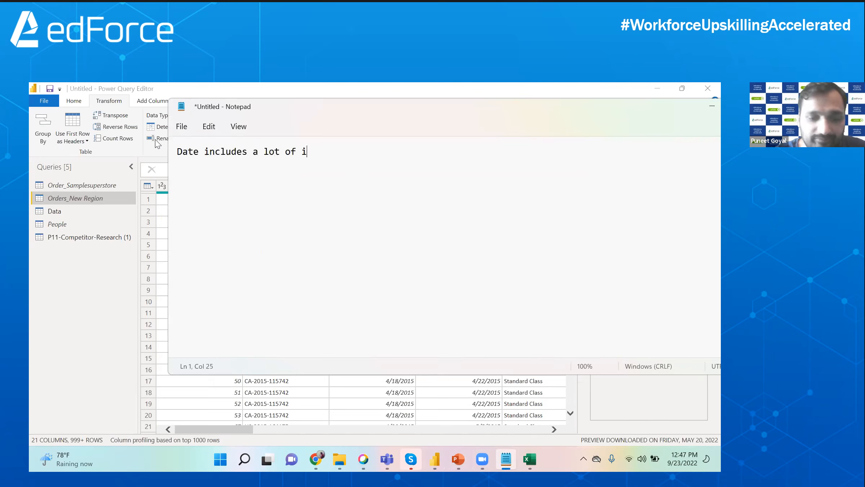
pyautogui.press('BackSpace')
pyautogui.press('BackSpace')
pyautogui.write('fom')
pyautogui.press('BackSpace')
pyautogui.write('rmation')
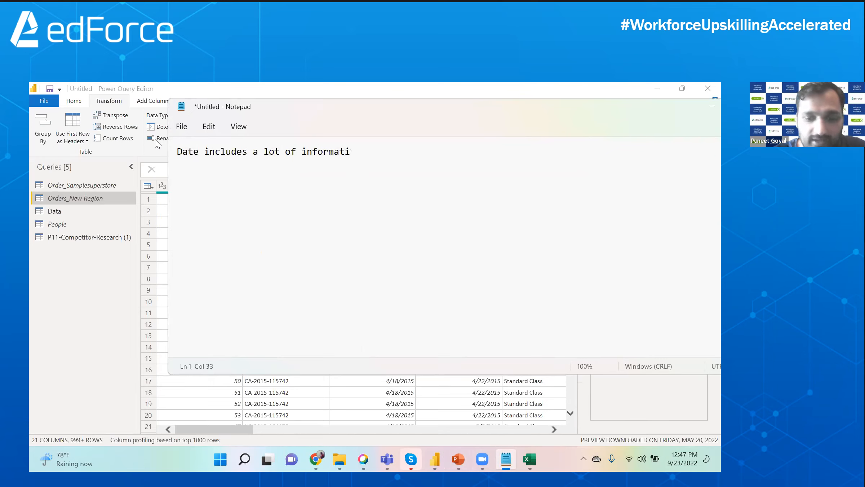
pyautogui.press('Return')
pyautogui.press('Return')
pyautogui.press('Return')
# List Day, Month, Quarter and Year on separate lines below the heading
pyautogui.write('Day')
pyautogui.press('Return')
pyautogui.write('Quarter')
pyautogui.press('Return')
pyautogui.press('Up')
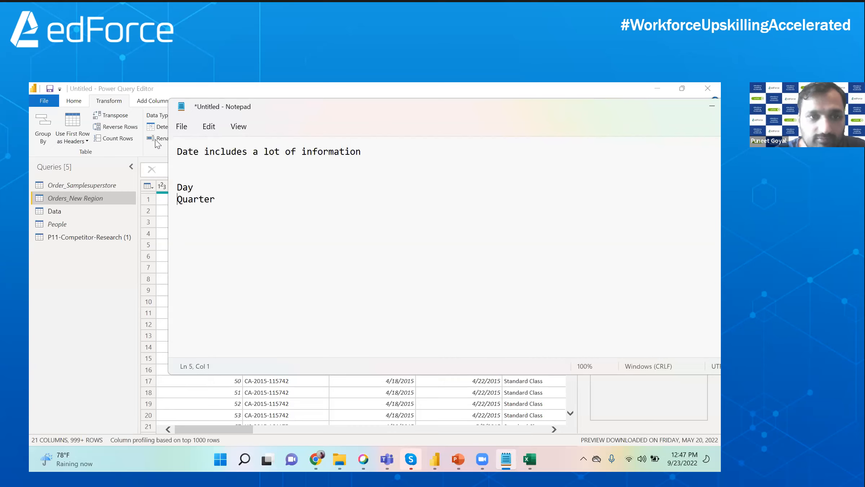
pyautogui.press('Return')
pyautogui.press('Up')
pyautogui.write('Month')
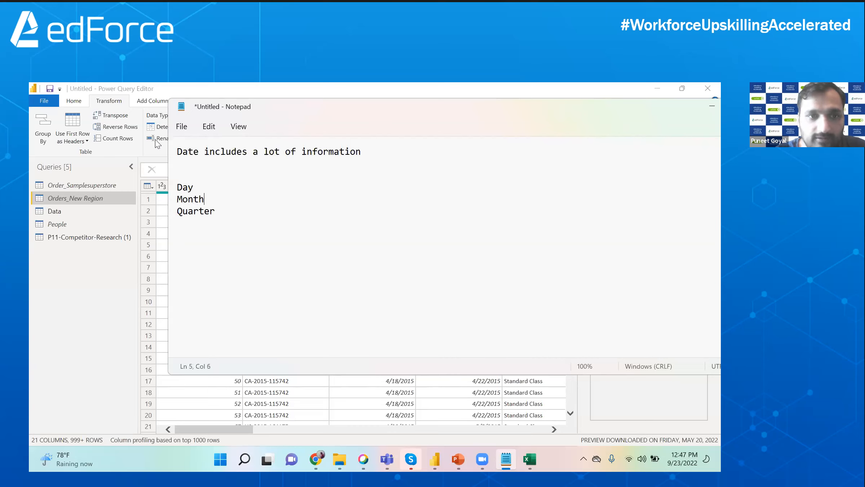
pyautogui.press('Down')
pyautogui.press('End')
pyautogui.press('Return')
pyautogui.write('Year')
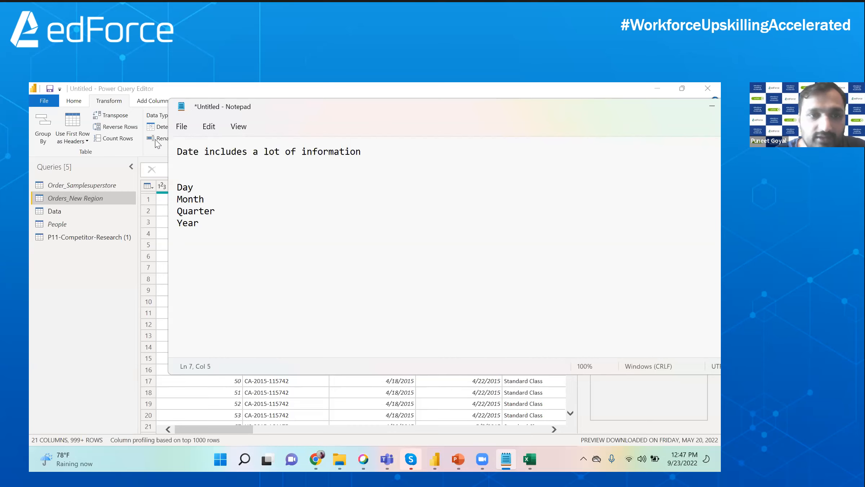
# Add Time, Trends and Seasonality to the end of the list
pyautogui.press('Return')
pyautogui.write('Time')
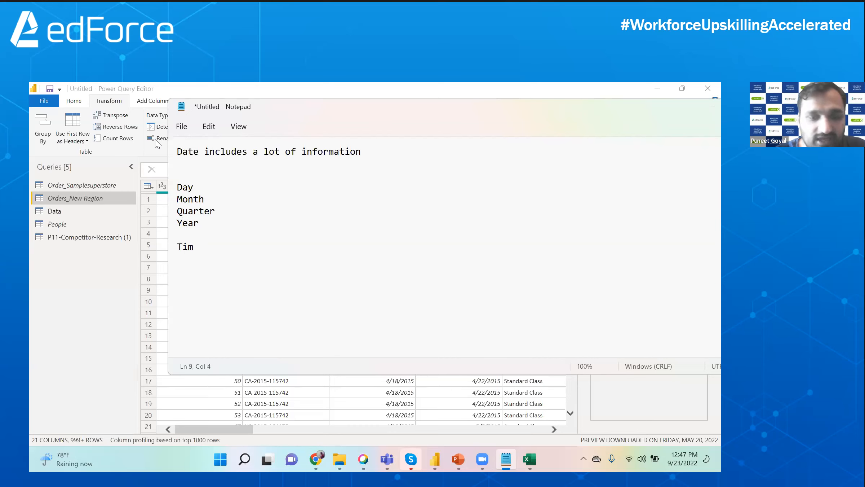
pyautogui.press('Return')
pyautogui.press('Return')
pyautogui.write('Trends')
pyautogui.press('Return')
pyautogui.write('Seasonality')
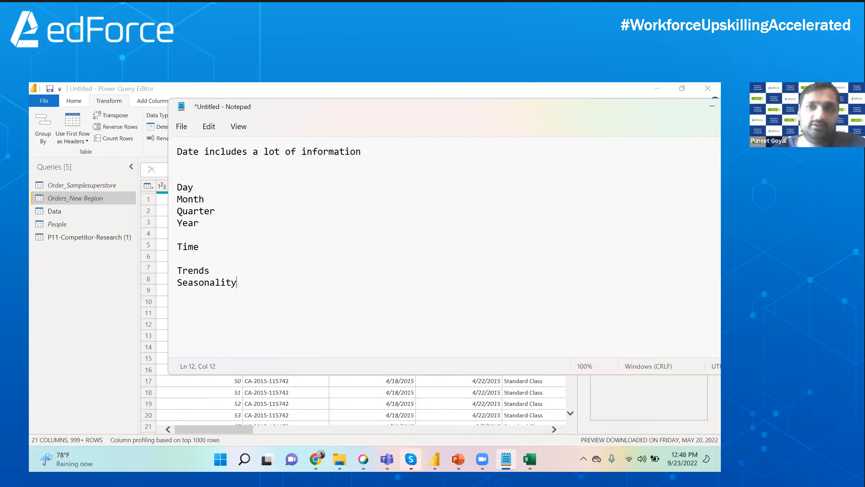
pyautogui.click(705, 105)
pyautogui.click(348, 186)
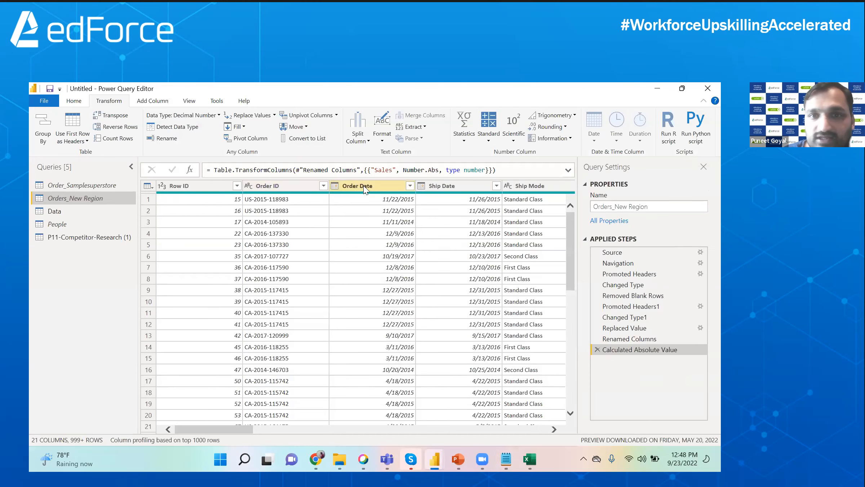
pyautogui.click(576, 141)
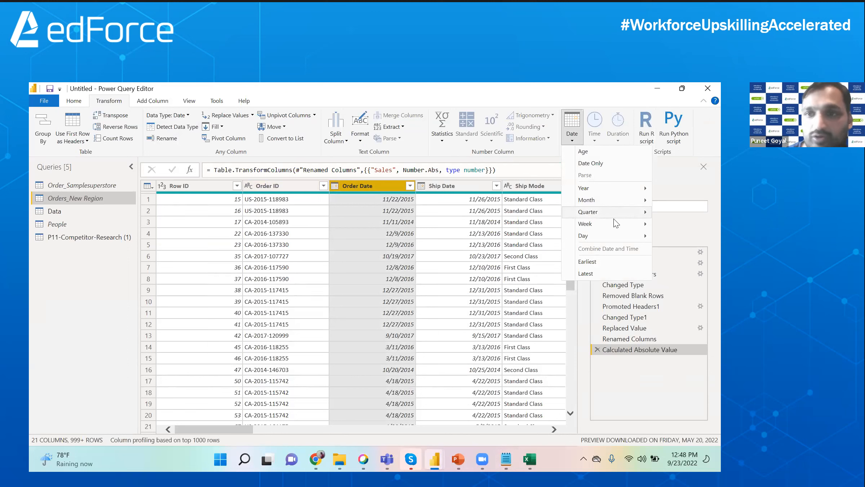
pyautogui.moveTo(613, 189)
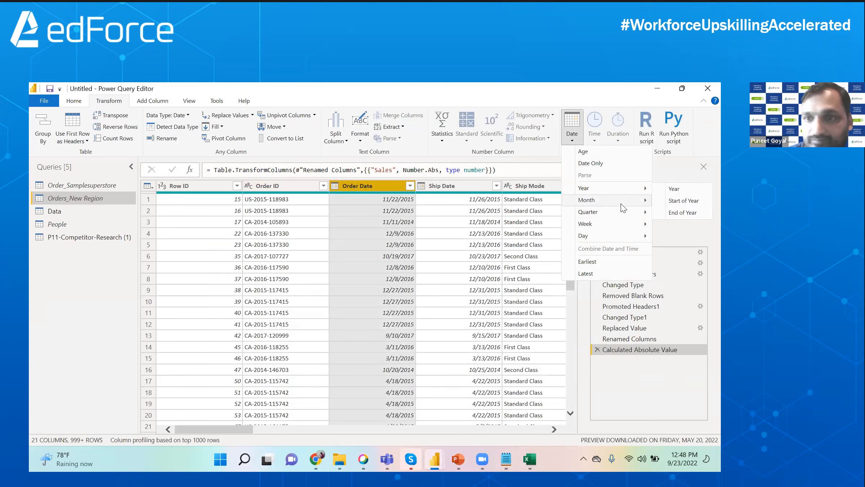
pyautogui.moveTo(623, 209)
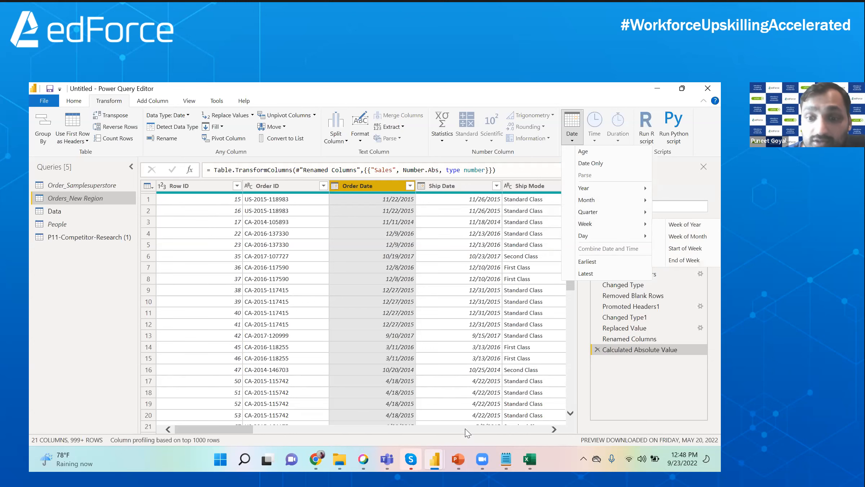
pyautogui.click(506, 459)
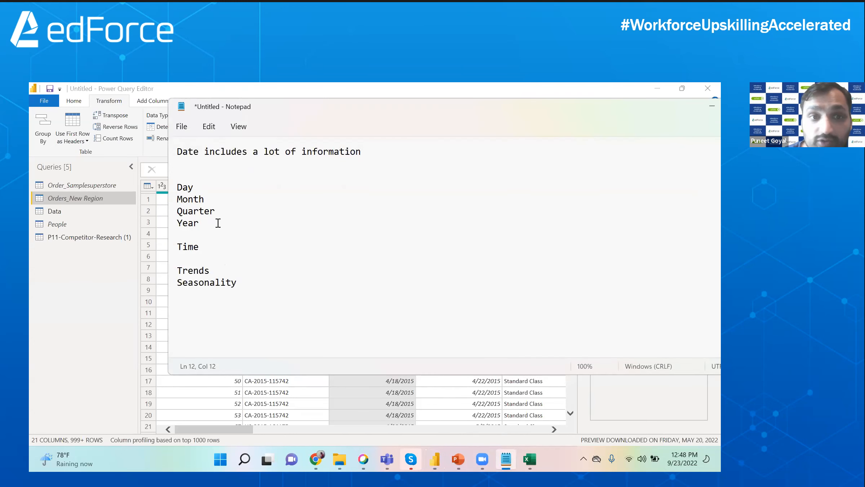
# Add Weeknumber and Week day below Year, then return to Power Query Editor
pyautogui.click(210, 233)
pyautogui.press('Return')
pyautogui.write('Weeknumber')
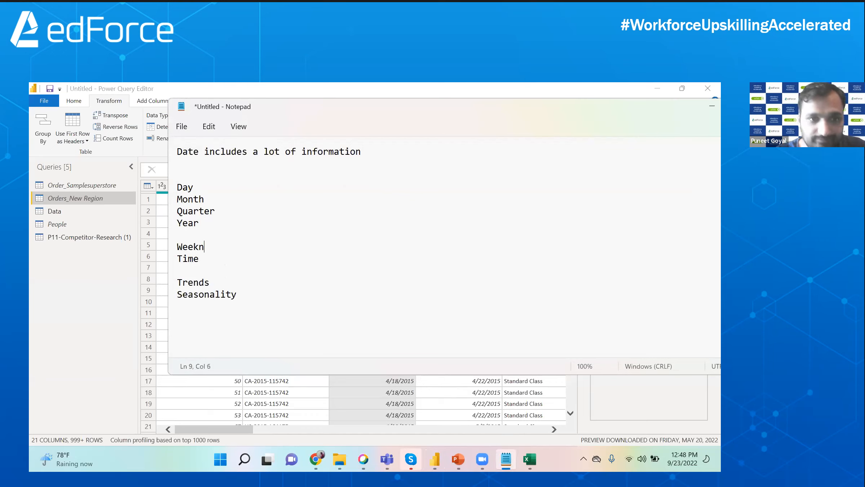
pyautogui.press('Return')
pyautogui.write('Week day')
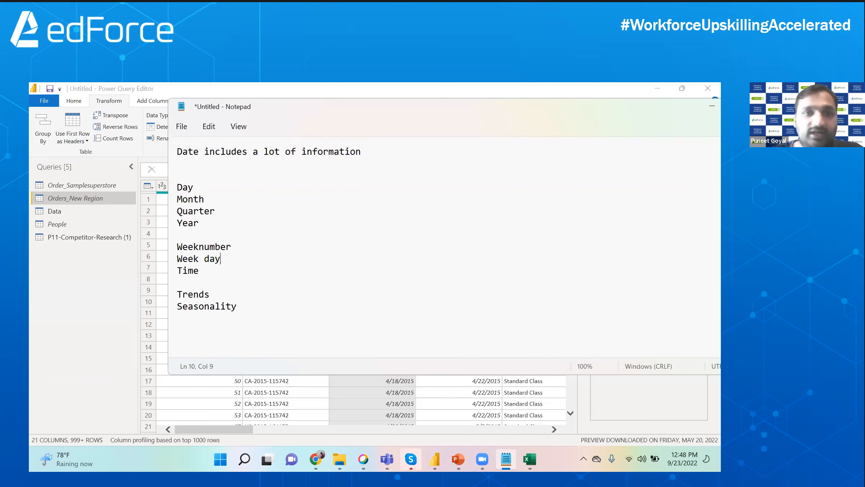
pyautogui.hotkey('alt', 'Tab')
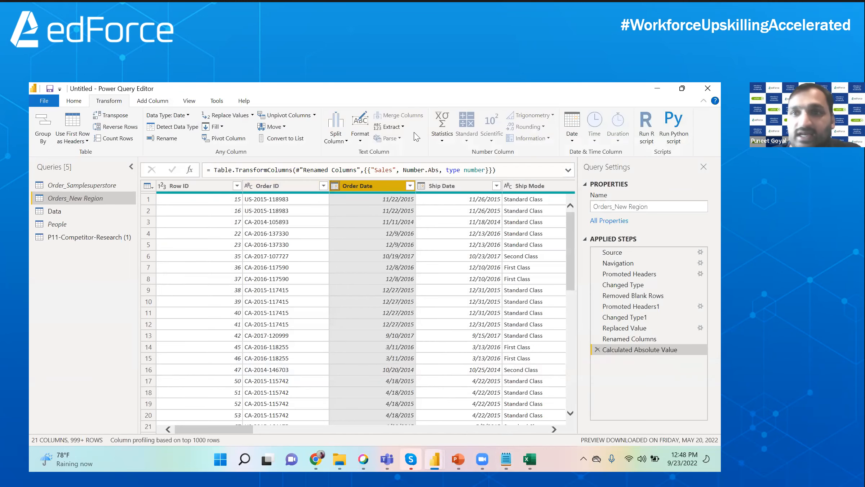
pyautogui.click(569, 144)
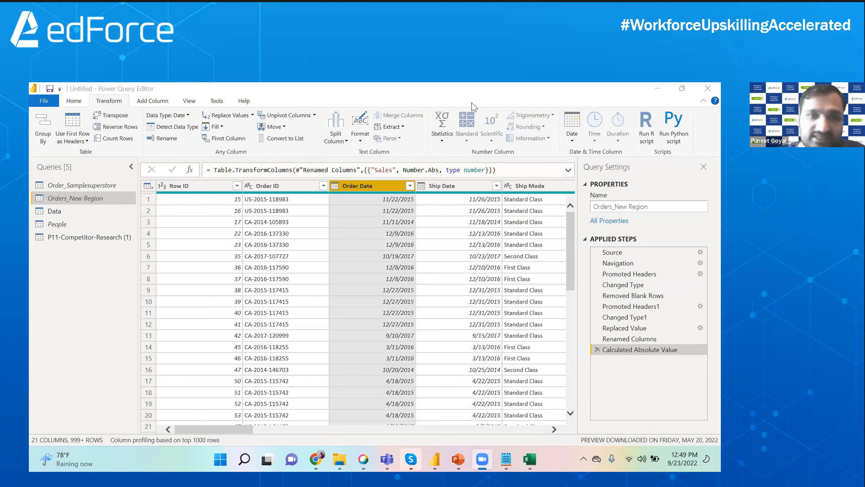
pyautogui.click(71, 102)
pyautogui.click(94, 103)
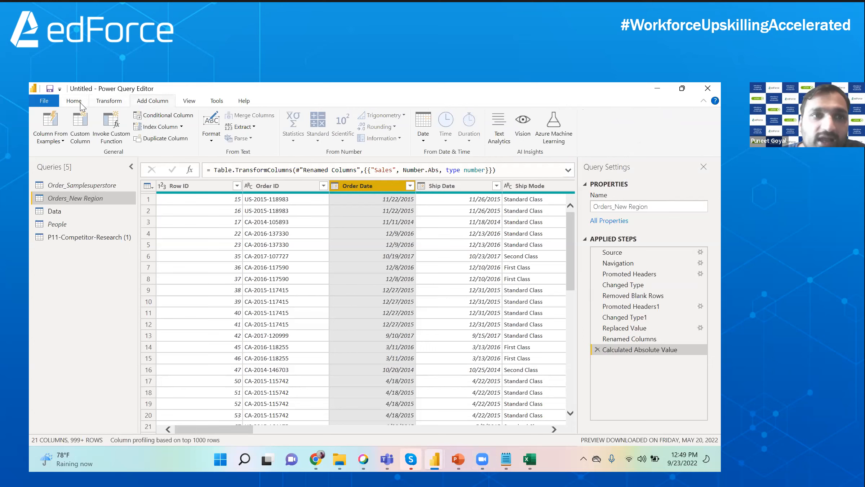
pyautogui.click(81, 103)
pyautogui.click(150, 102)
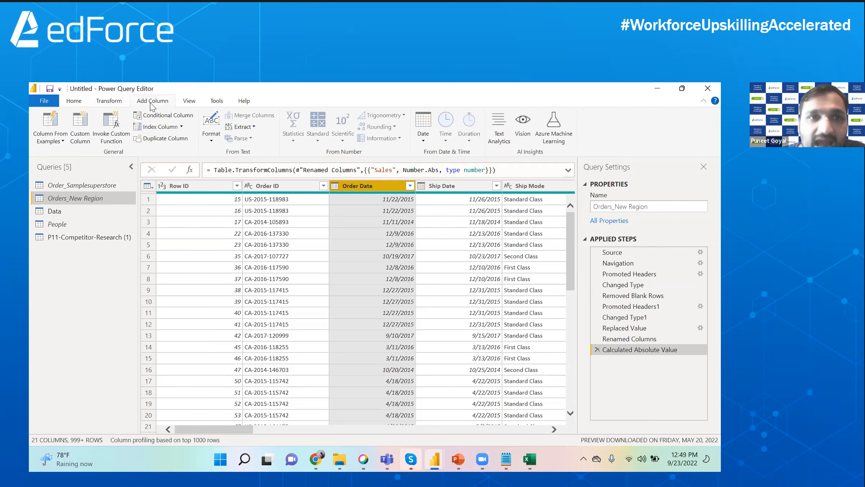
pyautogui.click(117, 105)
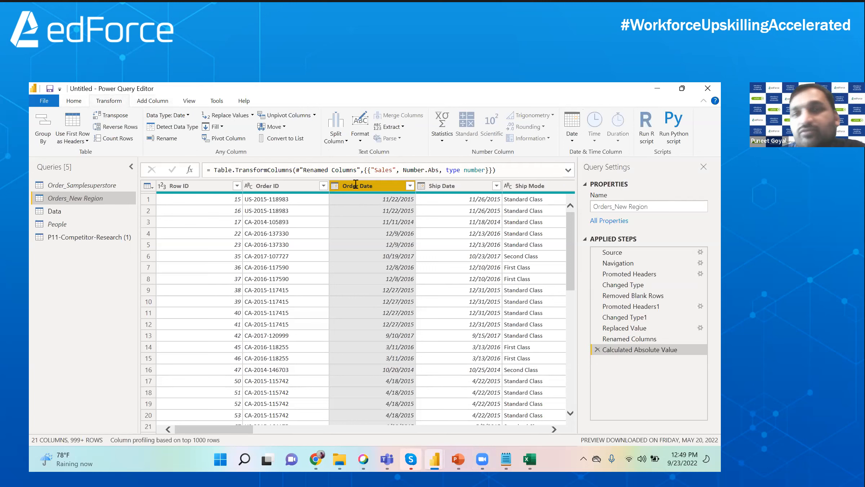
pyautogui.click(517, 184)
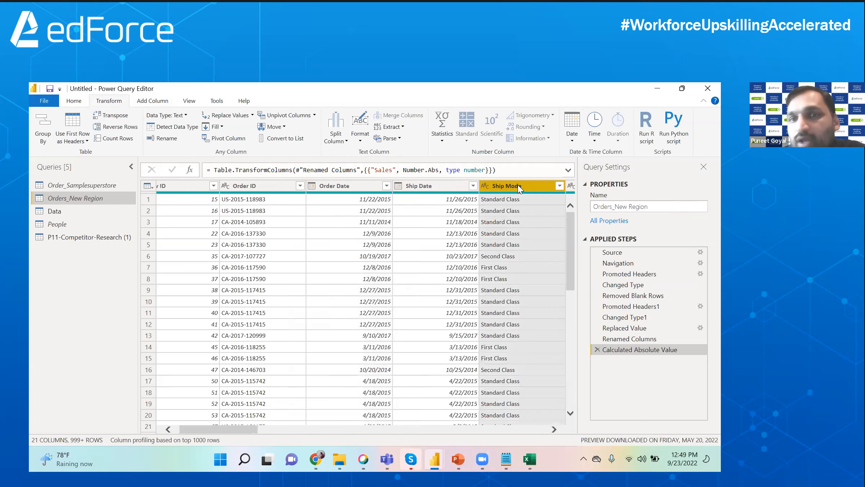